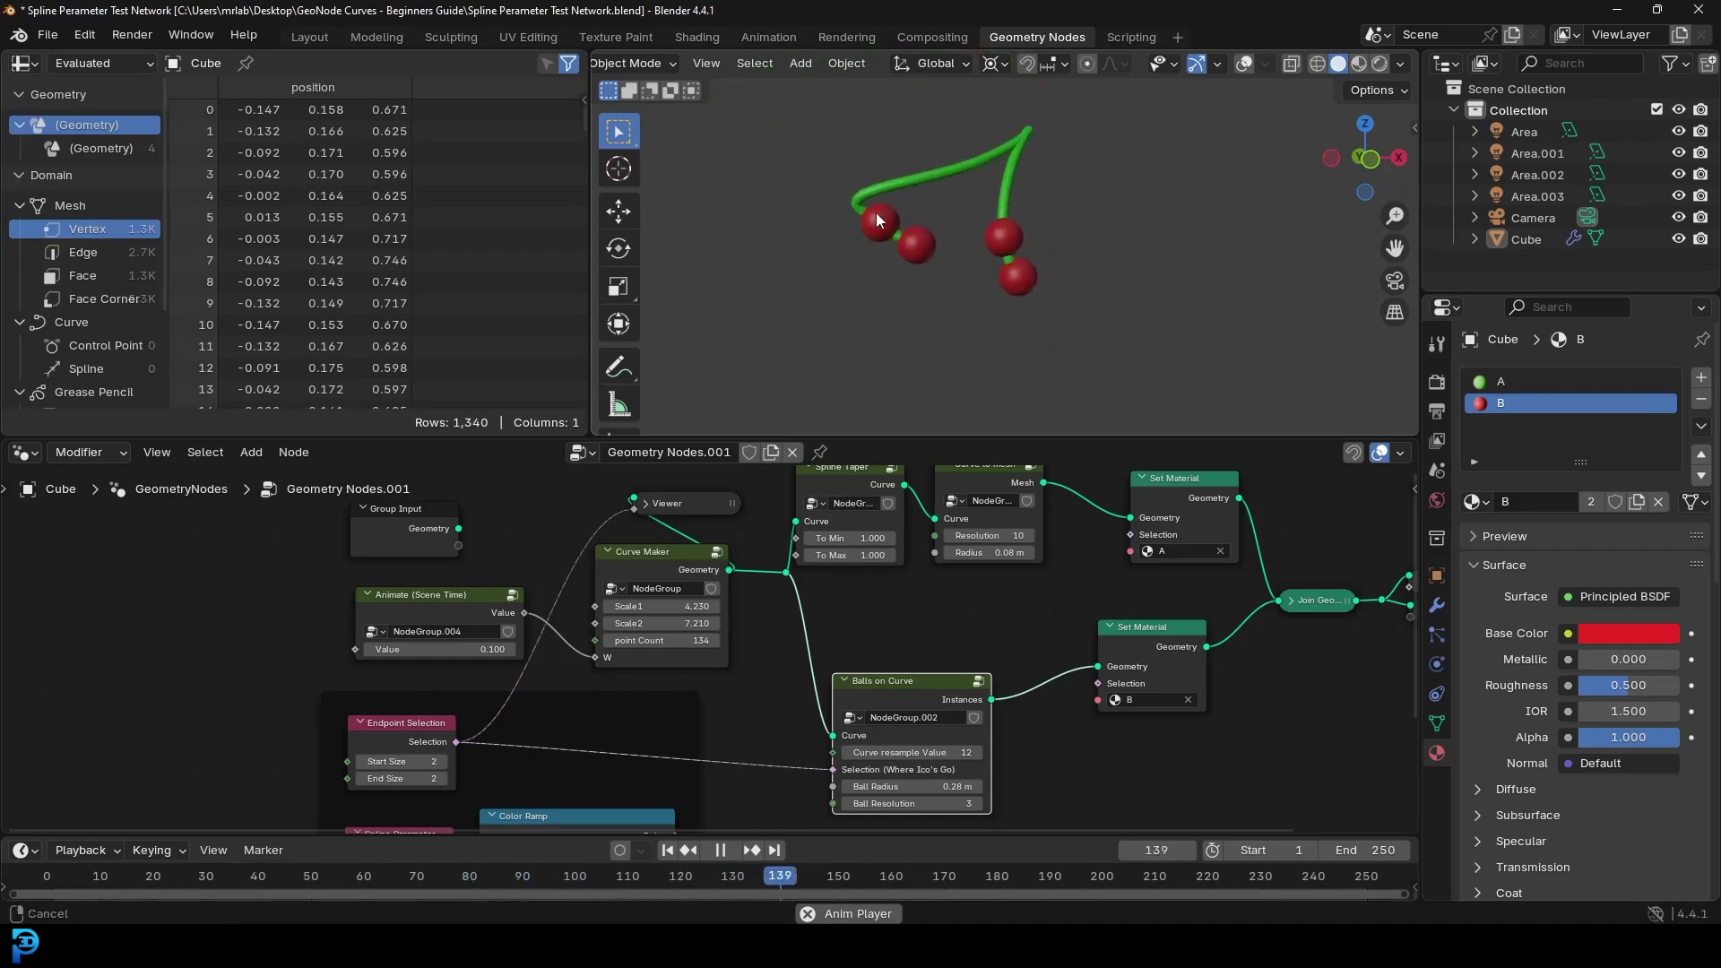
Step: Play the curve animation while viewing it from another side, and examine the Animate (Scene Time) node
key(space)
click(1056, 224)
middle_drag(1056, 224, 1251, 262)
key(space)
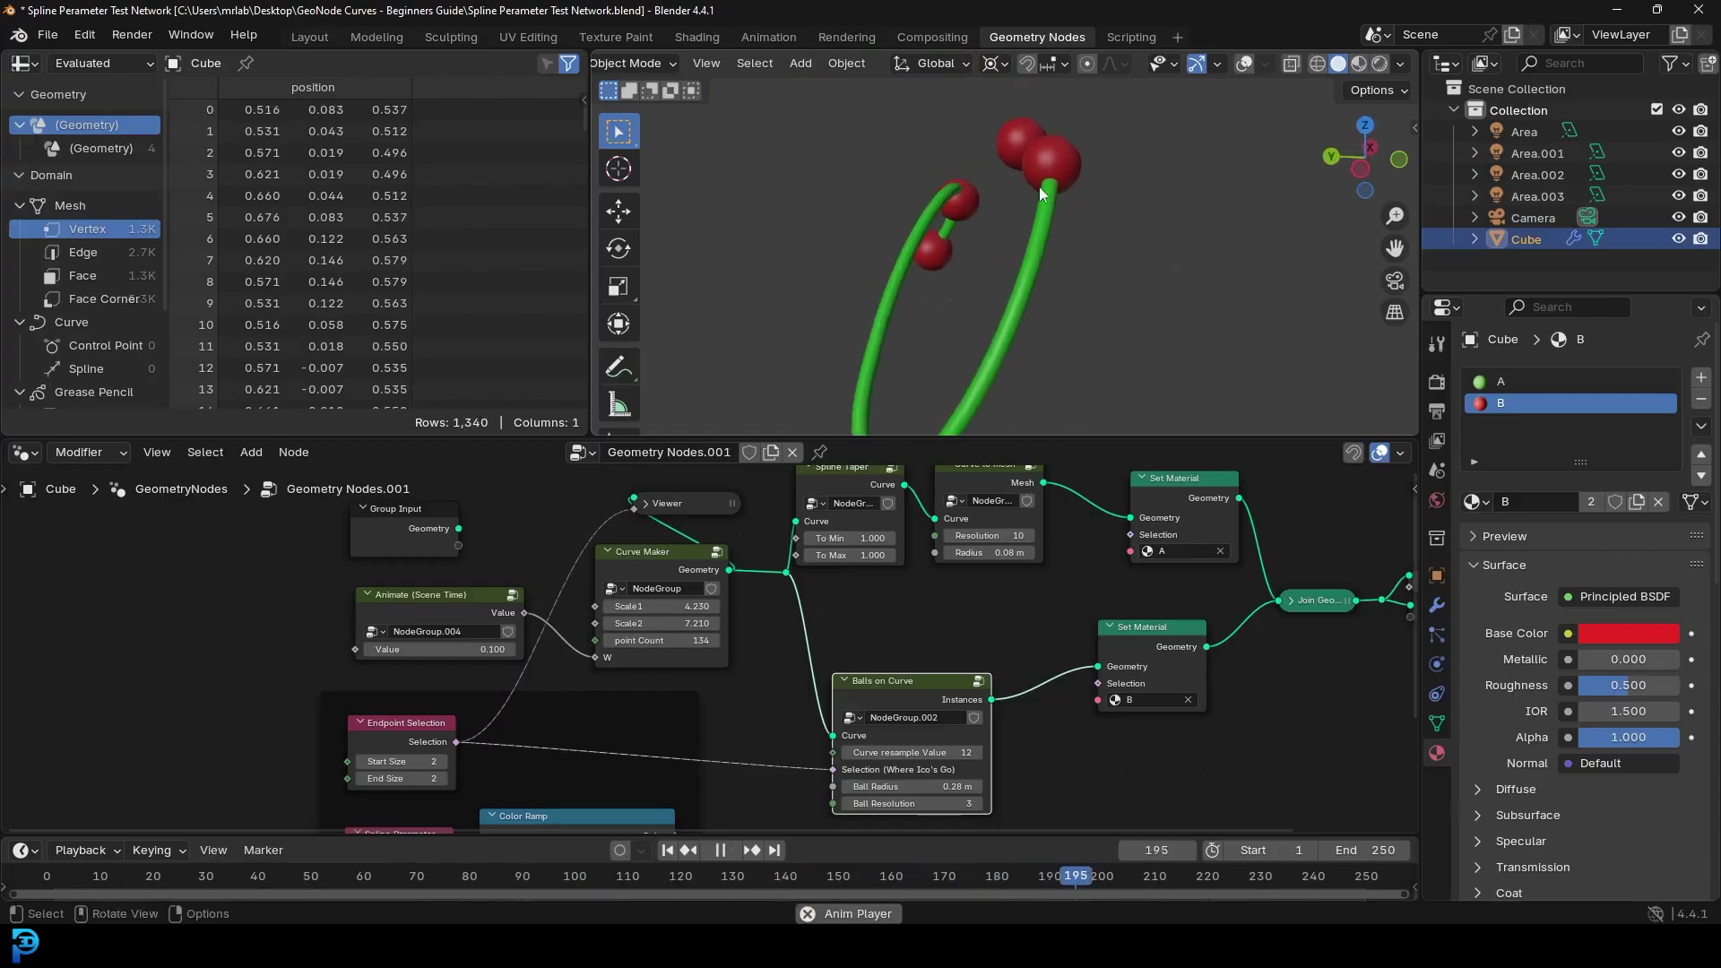
key(space)
scroll(647, 563, up, 2)
drag(645, 529, 651, 535)
middle_drag(336, 597, 537, 516)
scroll(539, 514, up, 4)
drag(540, 513, 530, 521)
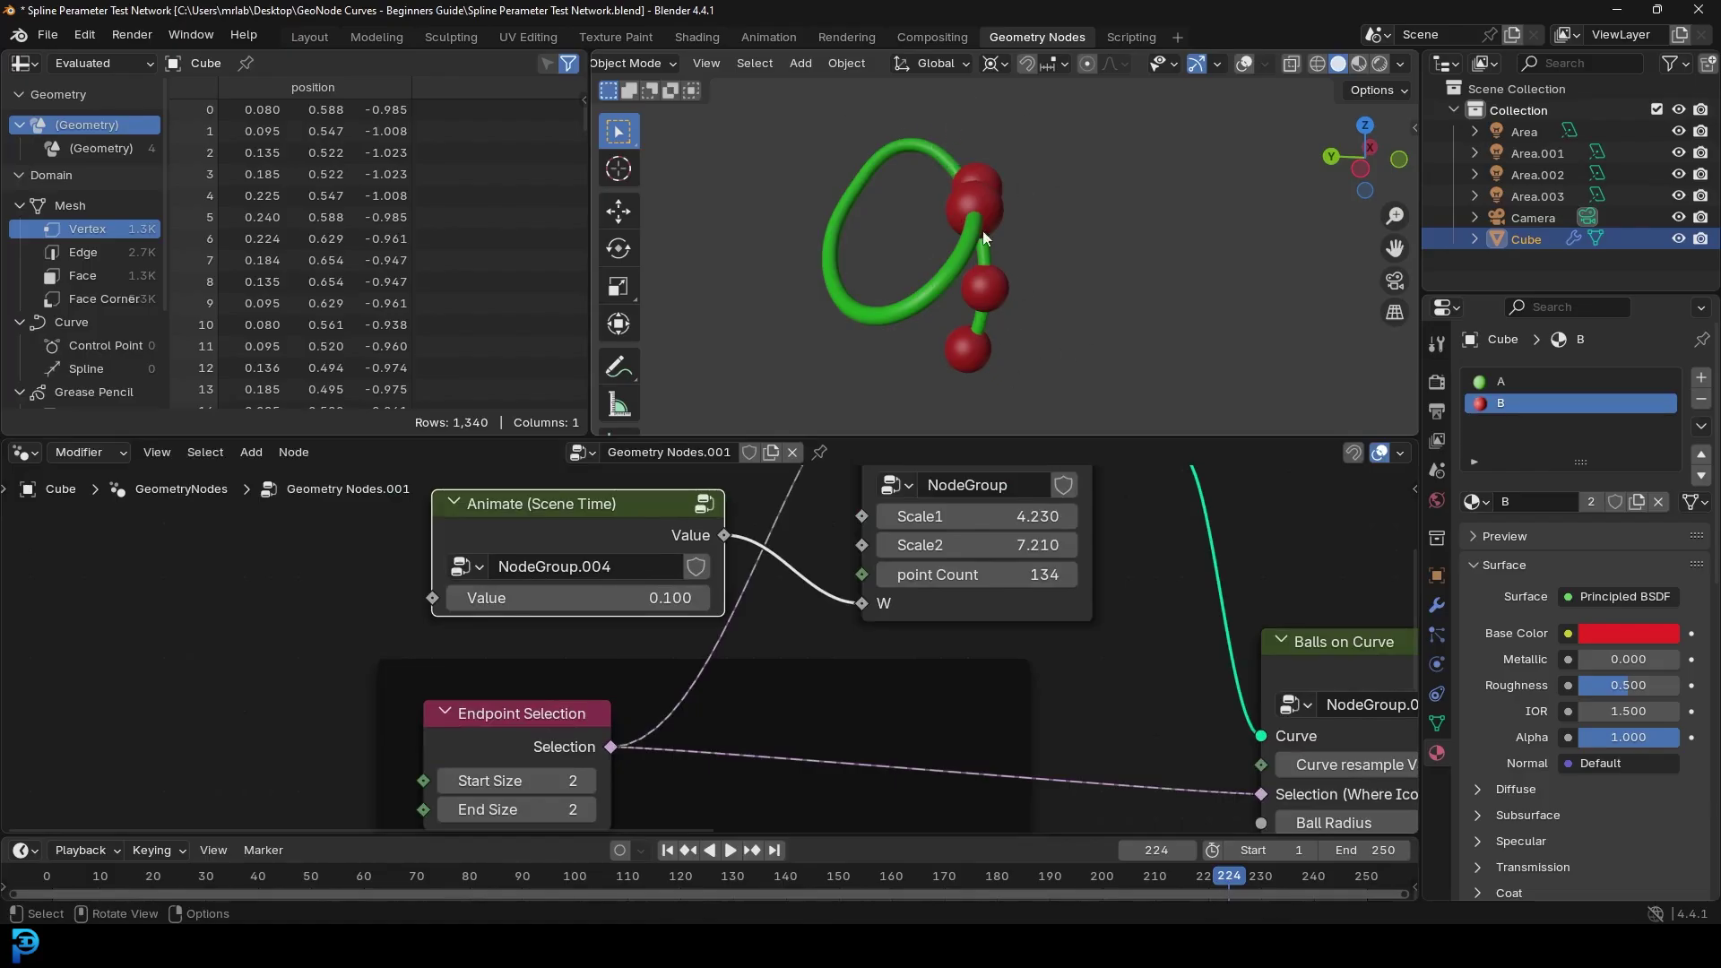
Step: Set the Radius of the Curve to mesh node group to 0.1 m
scroll(982, 230, down, 2)
scroll(1120, 538, down, 6)
middle_drag(1079, 507, 711, 653)
scroll(710, 653, up, 4)
middle_drag(894, 533, 625, 564)
scroll(625, 565, up, 3)
drag(656, 568, 697, 561)
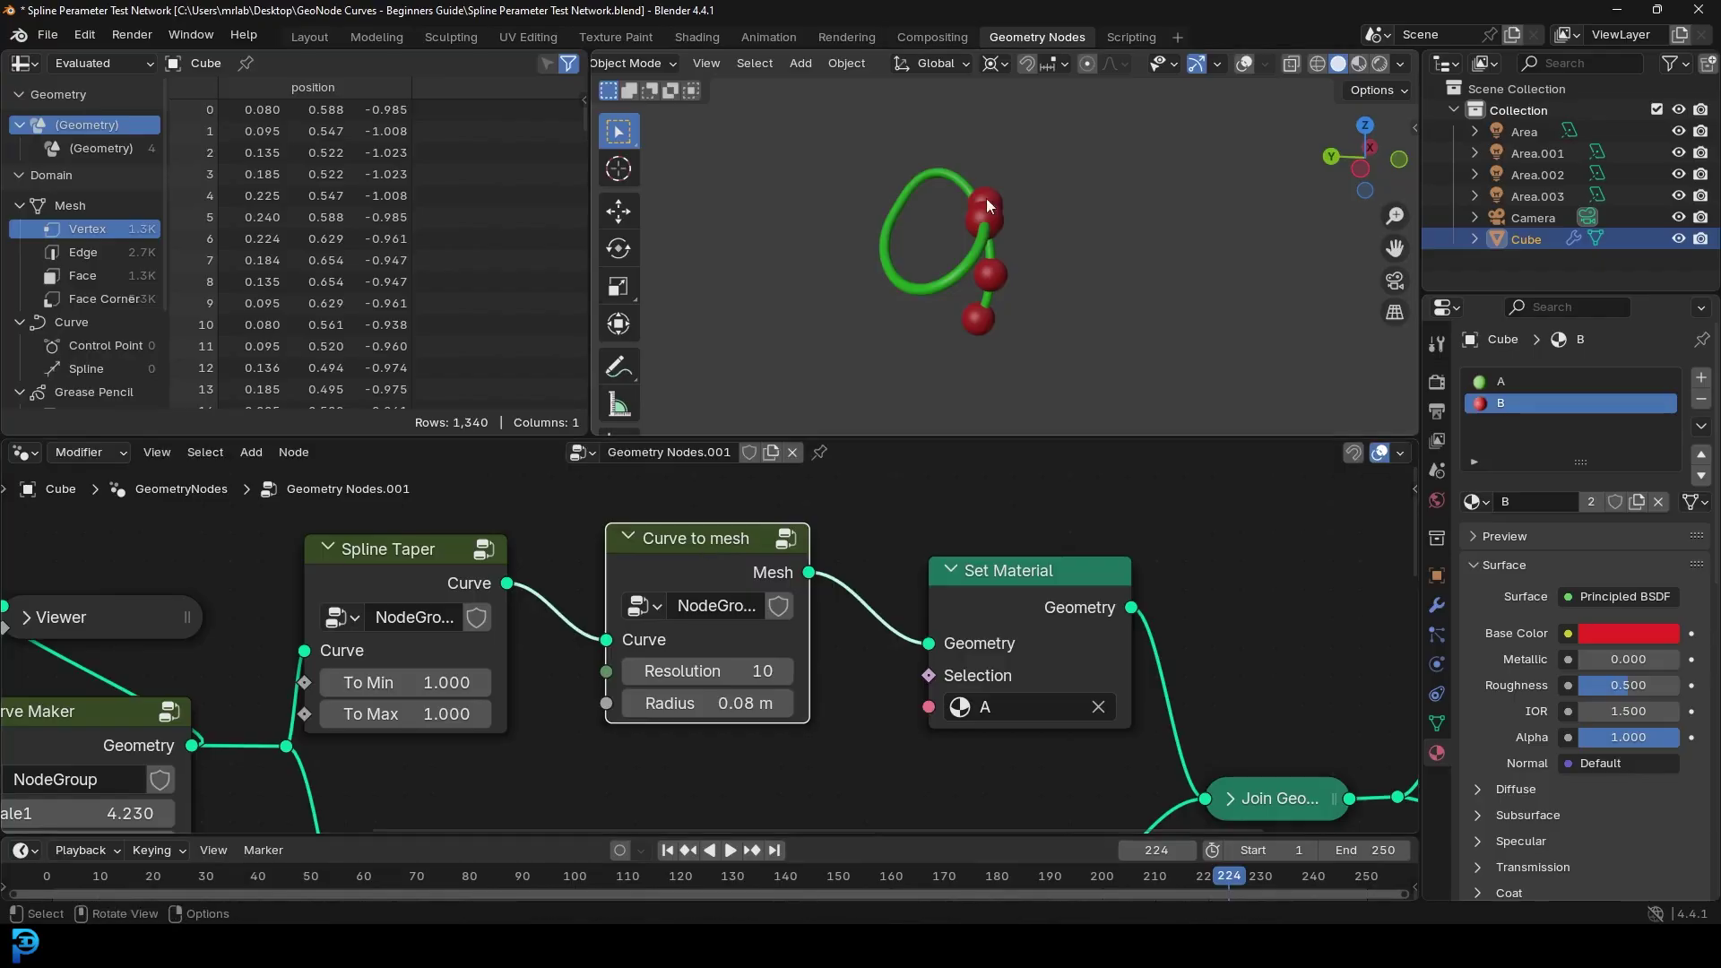
scroll(930, 341, up, 1)
mouse_move(713, 704)
mouse_down()
mouse_move(744, 704)
mouse_move(712, 704)
mouse_up()
Step: Examine the Ico Sphere and Instance on Points nodes inside the Balls on Curve group, and return to the parent tree
scroll(842, 733, down, 6)
middle_drag(879, 740, 903, 557)
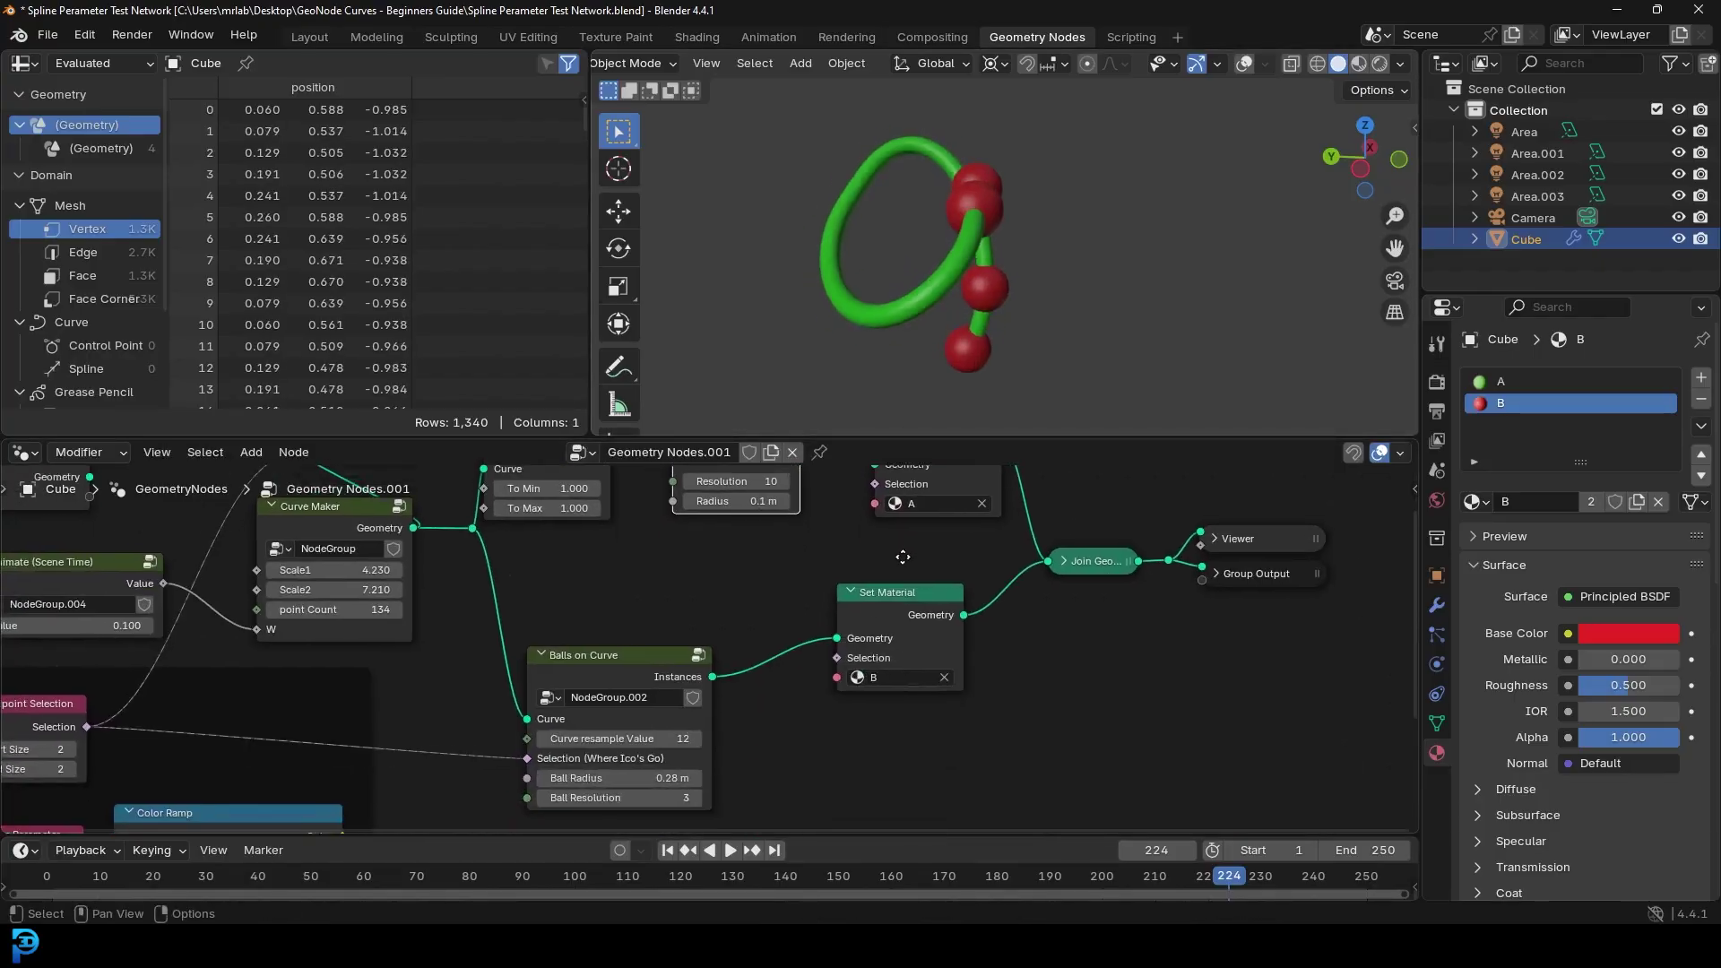
scroll(663, 564, up, 1)
middle_drag(576, 659, 638, 538)
scroll(638, 538, up, 3)
click(642, 539)
key(Tab)
scroll(690, 628, up, 1)
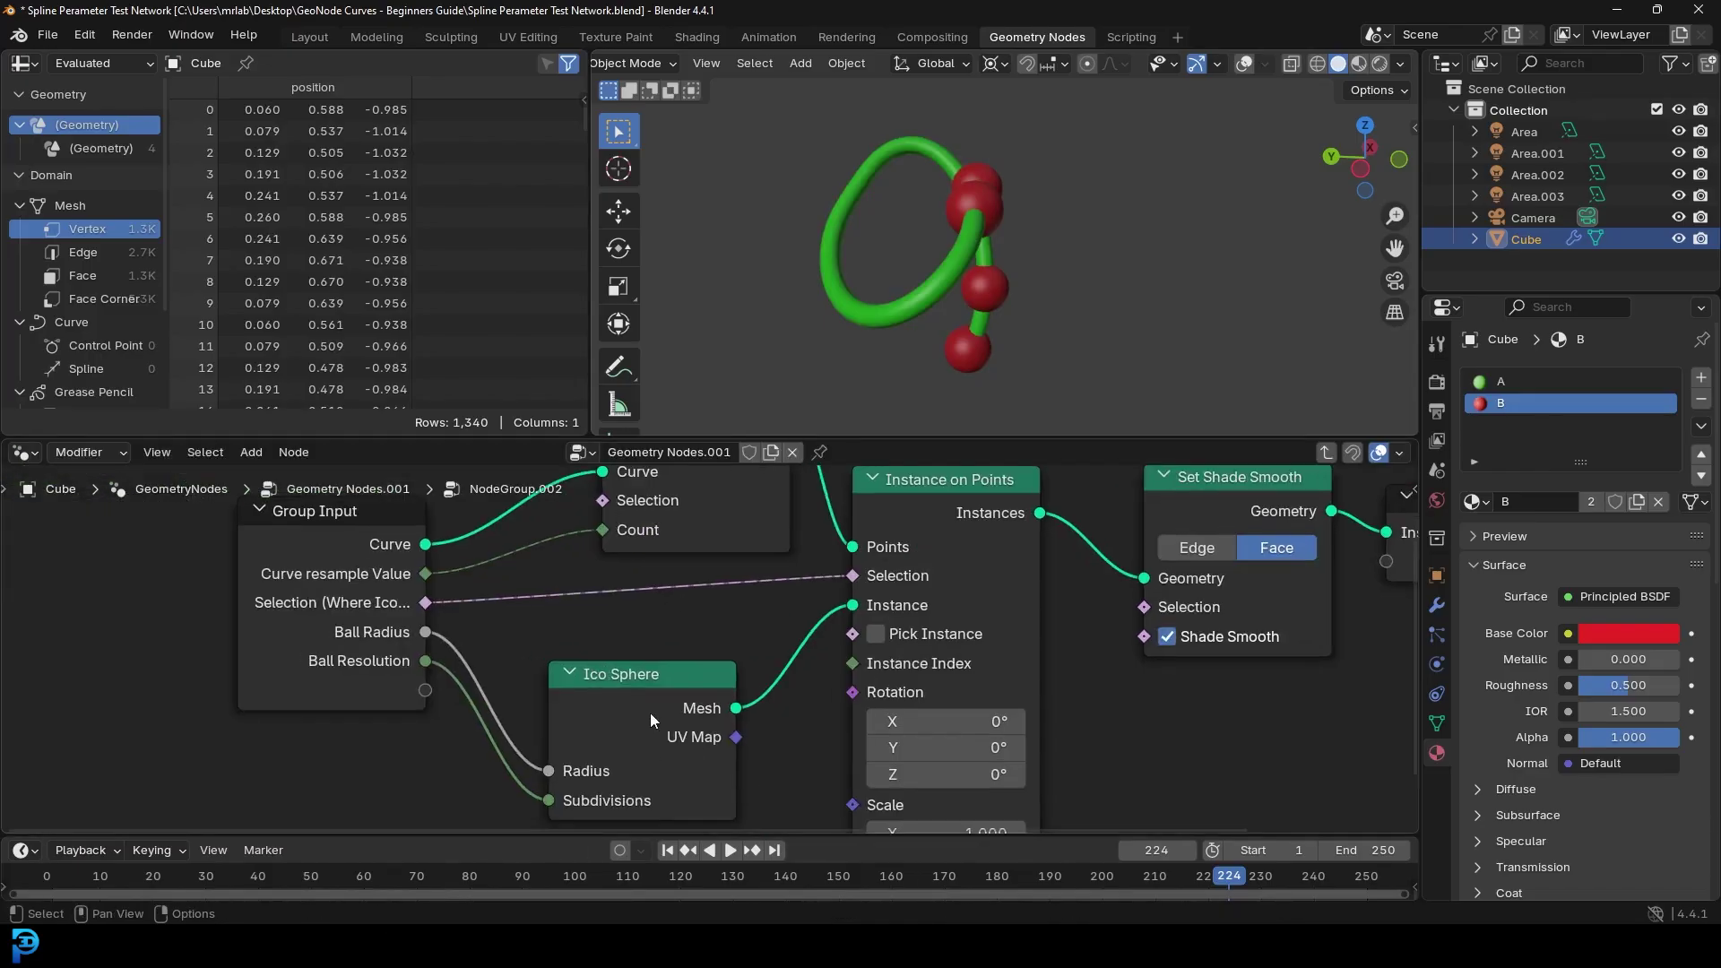
key(Tab)
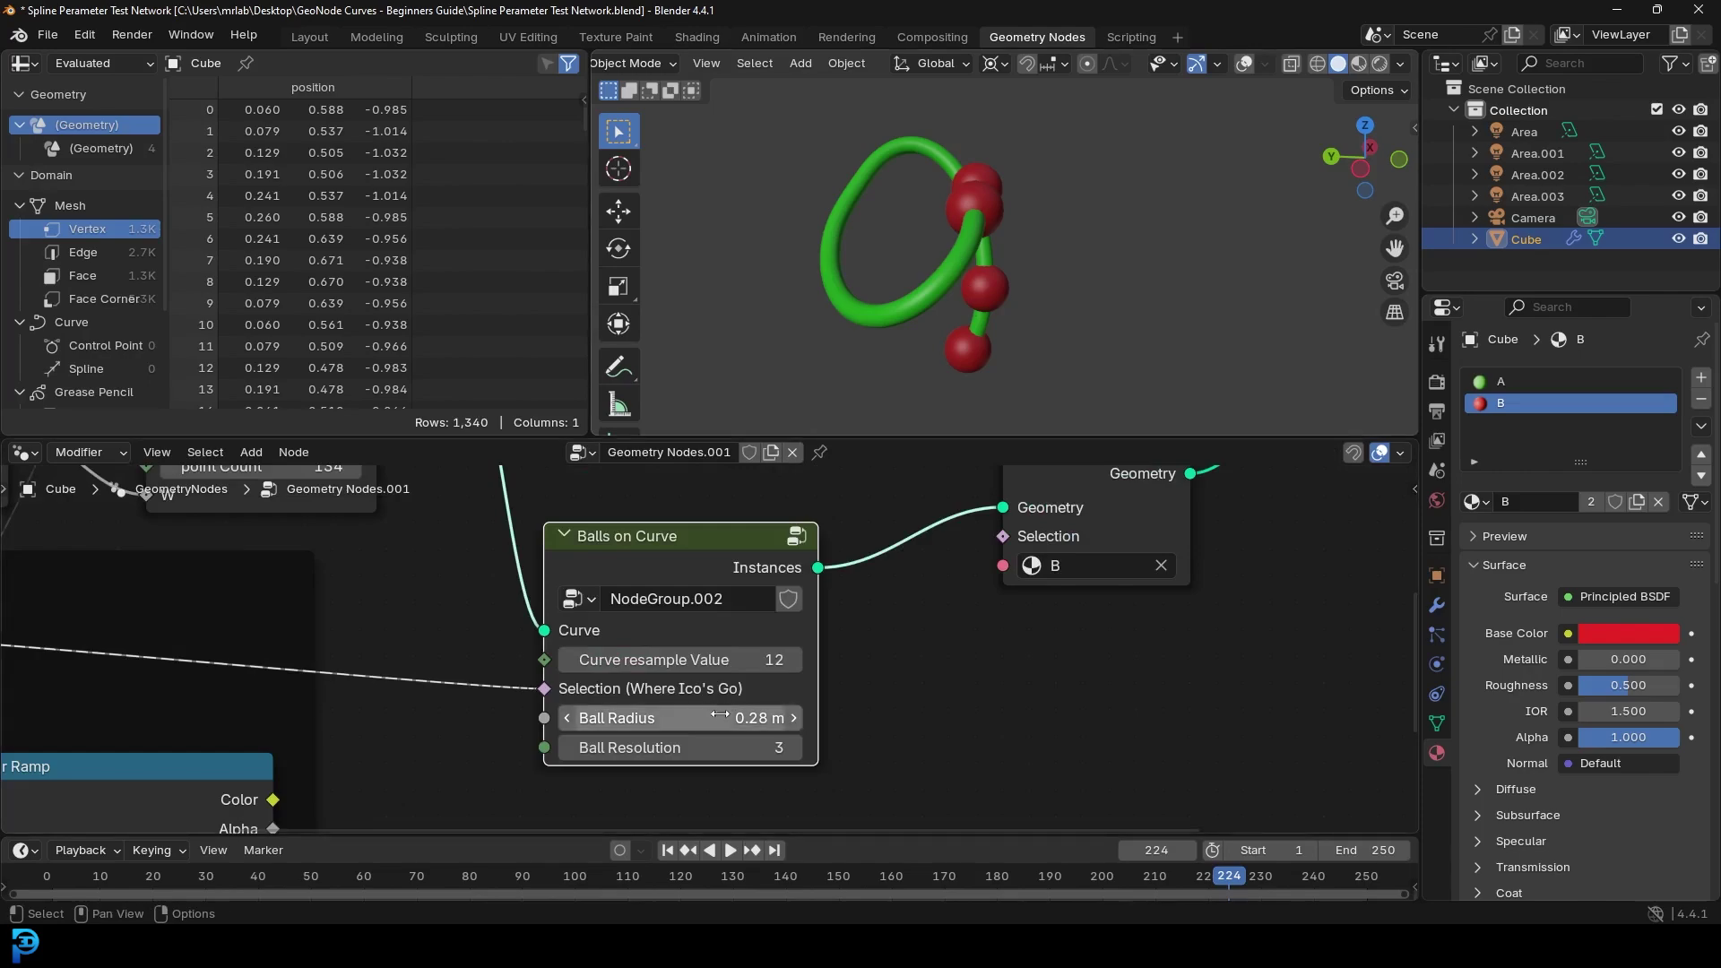
Step: Set the Ball Radius of the Balls on Curve node group to 0.33 m
scroll(914, 307, up, 1)
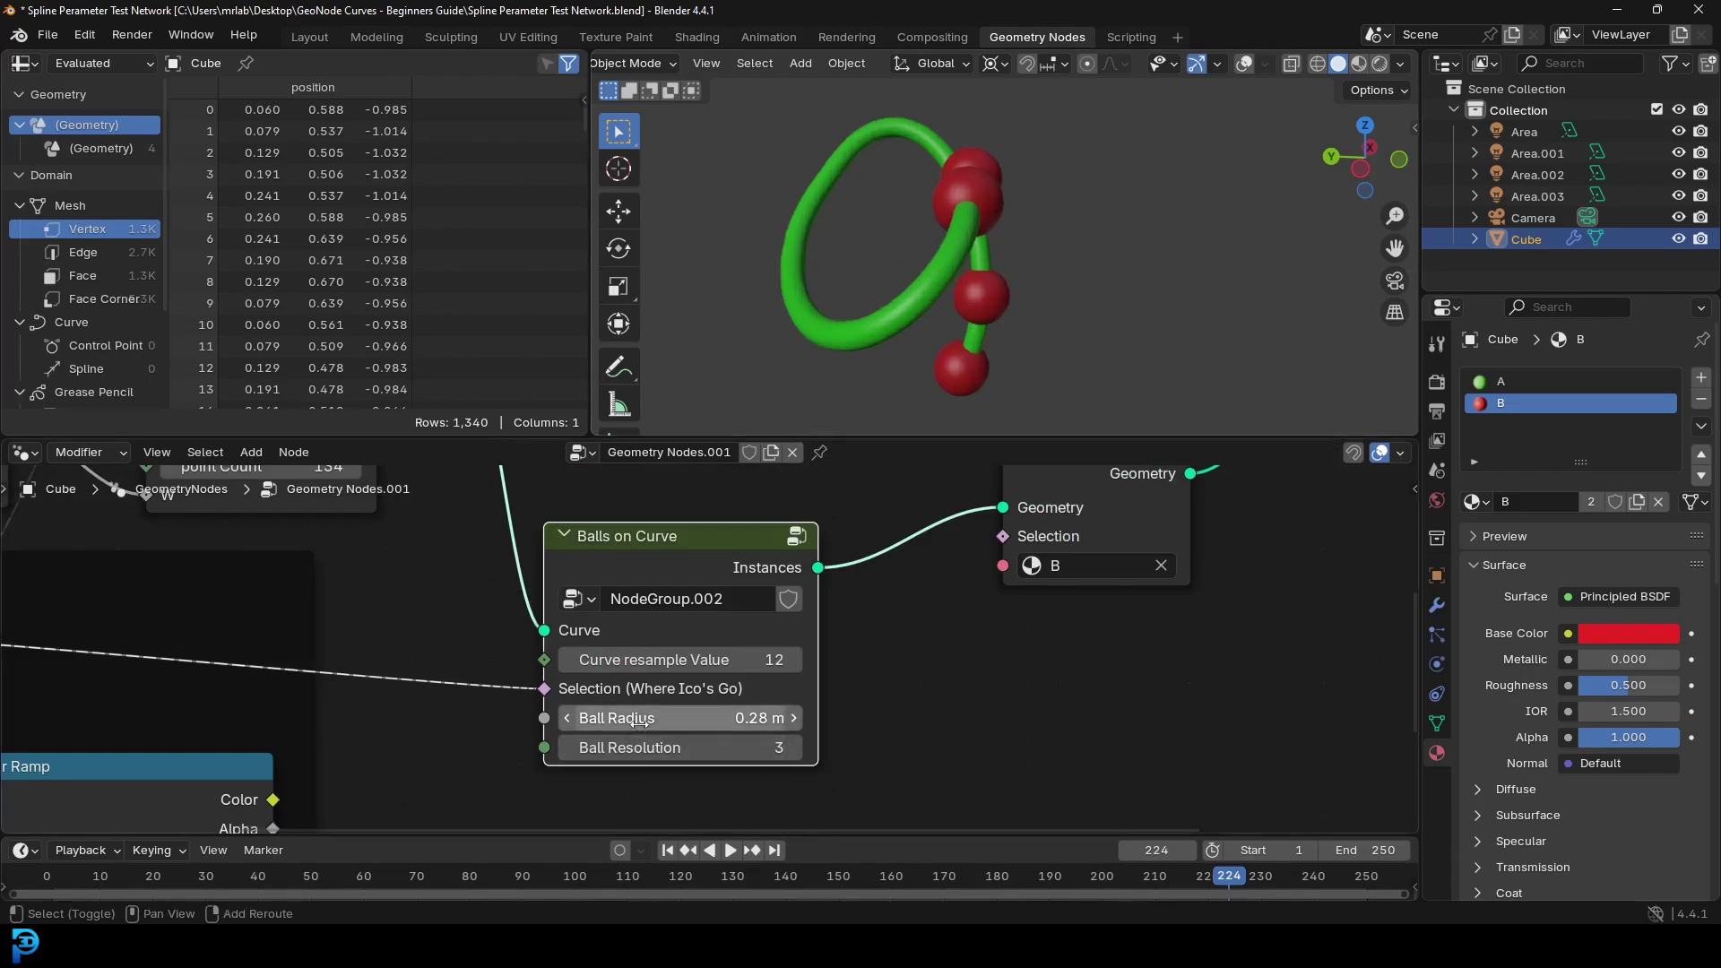
drag(681, 717, 601, 747)
click(788, 748)
Step: Connect the Color Ramp's Color output to the Selection input of Balls on Curve and shift the black stop to 0.643
scroll(761, 581, down, 6)
middle_drag(508, 668, 838, 676)
scroll(532, 633, up, 2)
drag(532, 638, 531, 641)
middle_drag(538, 751, 495, 703)
scroll(423, 633, up, 2)
scroll(423, 632, down, 1)
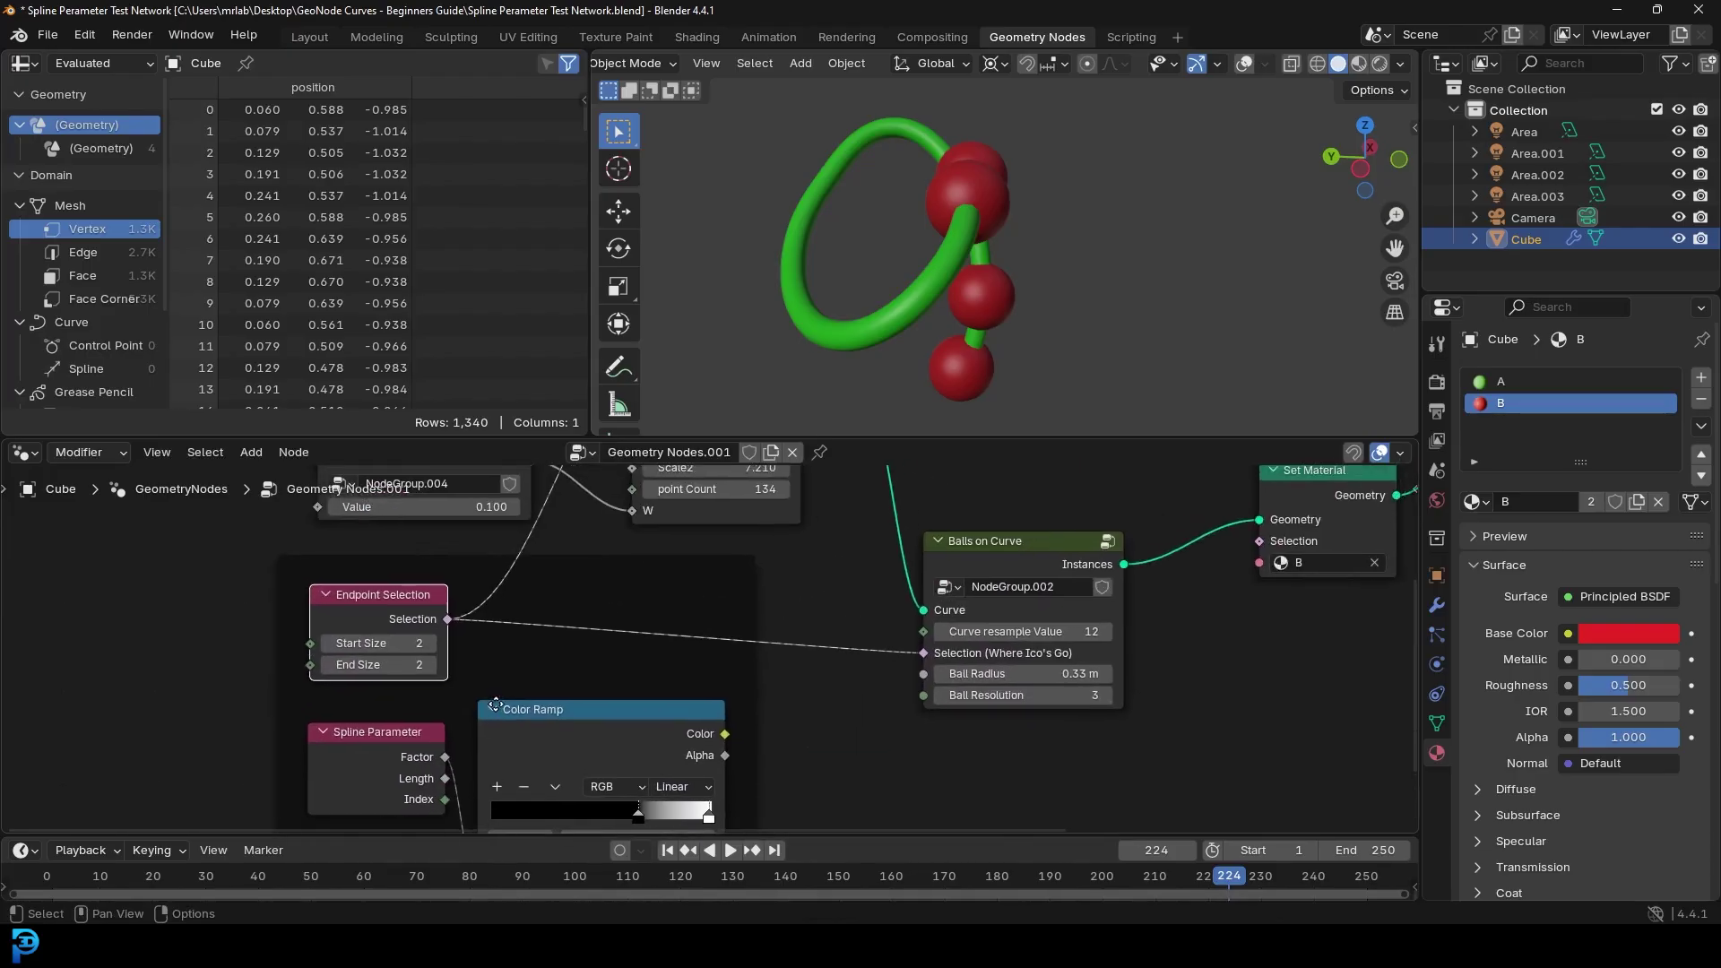
scroll(727, 641, up, 1)
drag(726, 740, 937, 653)
middle_drag(969, 252, 1020, 221)
middle_drag(635, 821, 692, 697)
mouse_move(692, 702)
mouse_down()
mouse_move(588, 710)
mouse_move(743, 710)
mouse_move(680, 707)
mouse_up()
Step: Reconnect the Endpoint Selection output to the Selection input of Balls on Curve and view the balls on the curve
middle_drag(481, 500, 468, 599)
drag(469, 592, 515, 604)
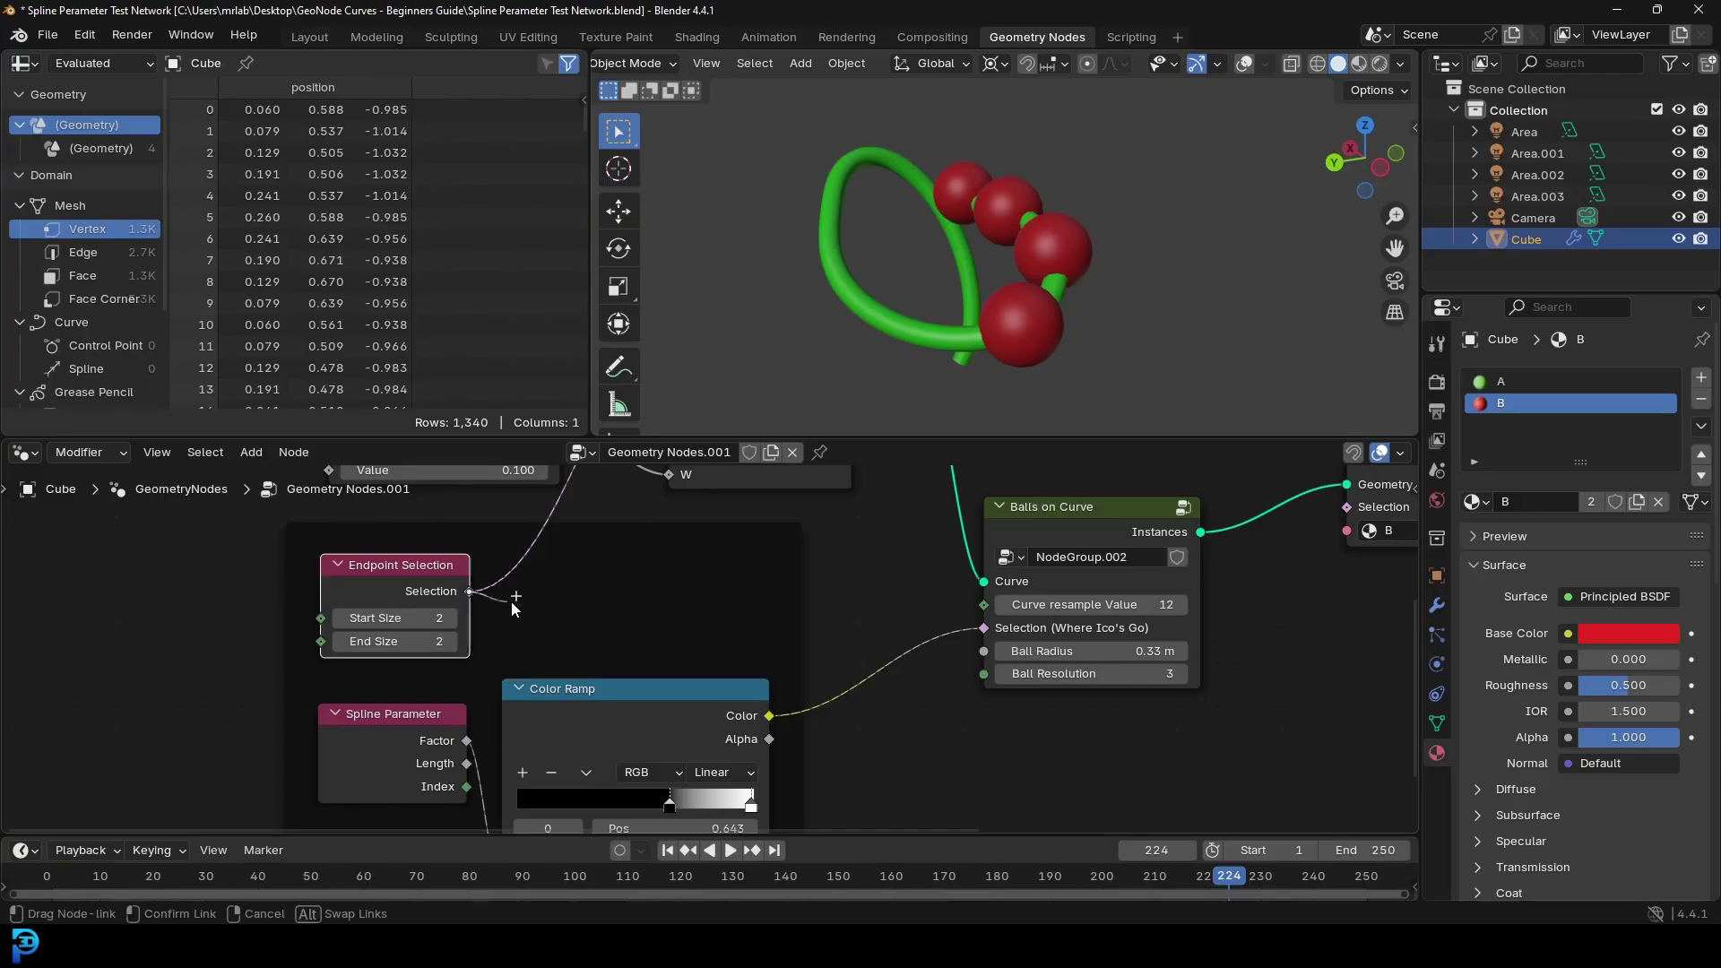
drag(813, 549, 970, 627)
middle_drag(971, 172, 1083, 191)
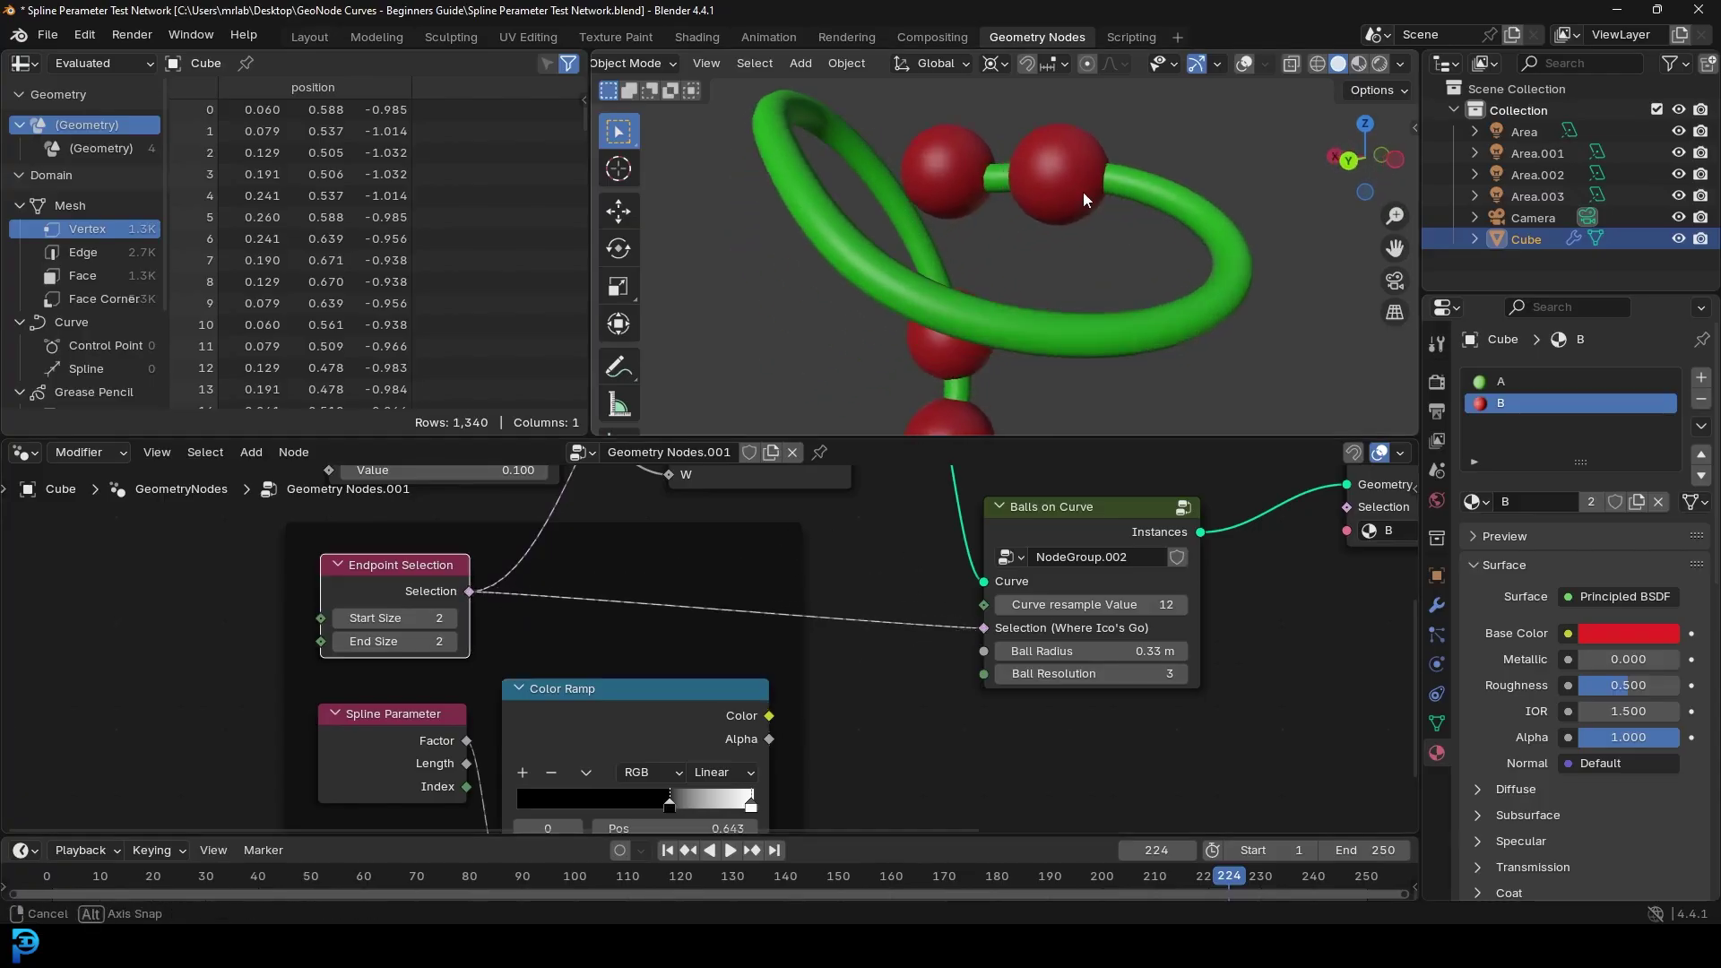
Step: Try a Start Size of 3 on the Endpoint Selection node, and settle on a Start Size of 1
click(453, 617)
middle_drag(1013, 179, 906, 287)
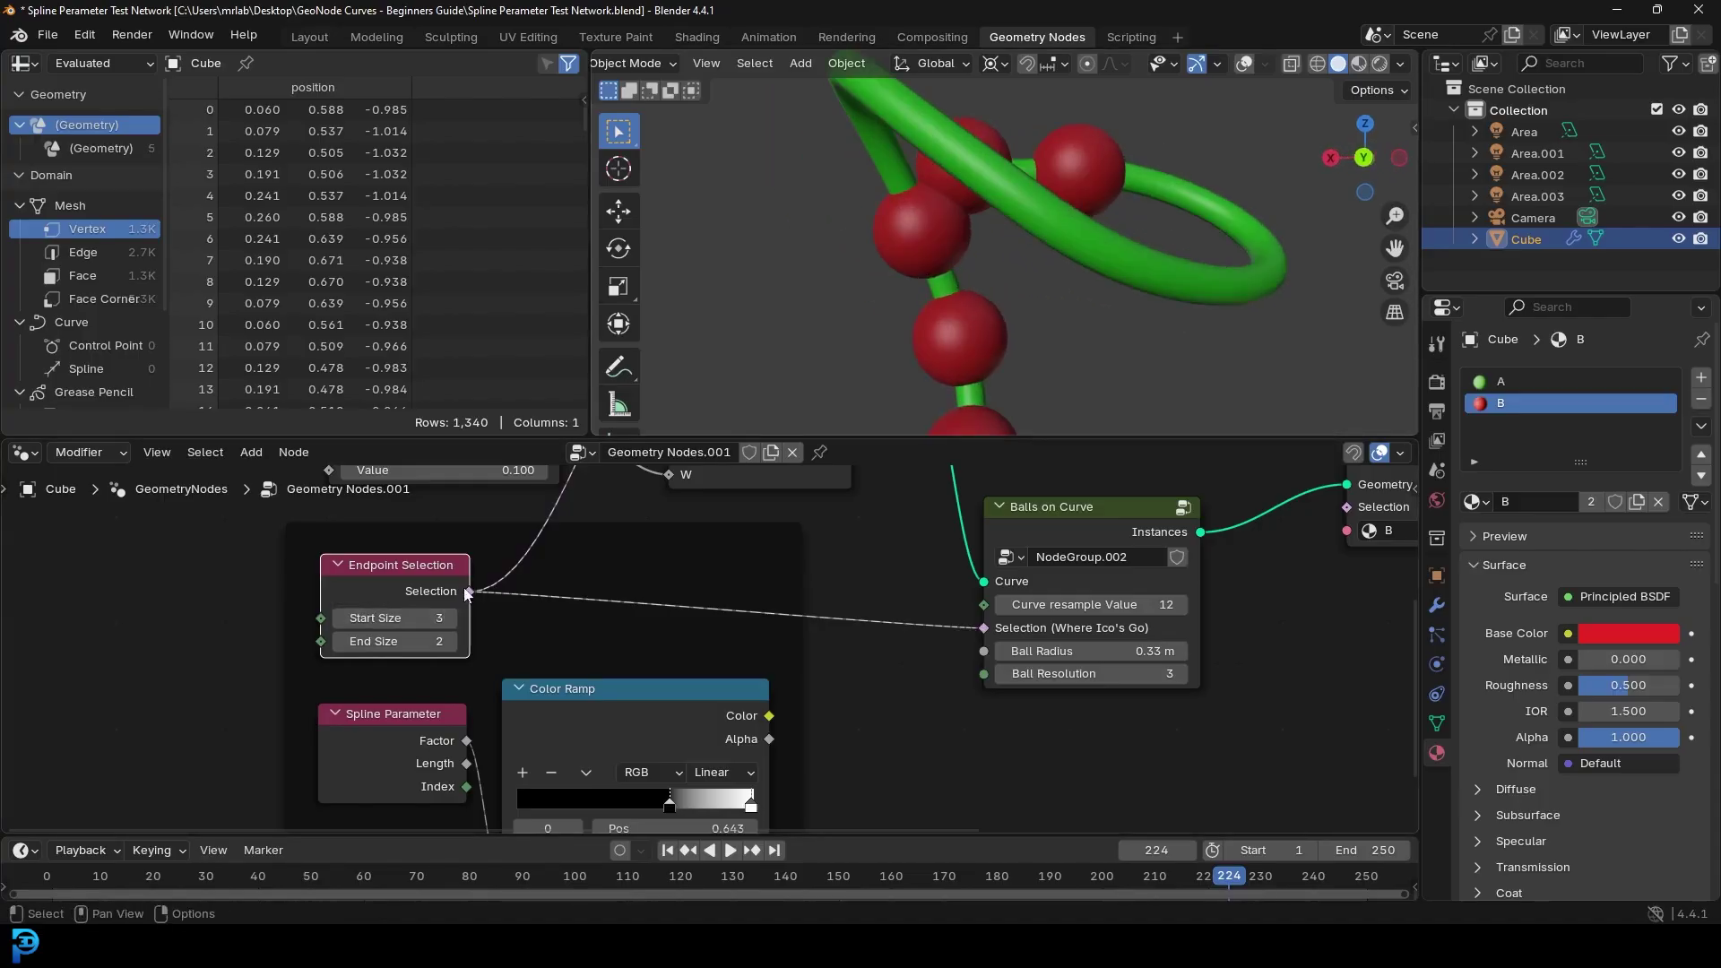
click(340, 618)
click(341, 618)
scroll(1044, 358, down, 2)
shift+middle_drag(1045, 364, 1050, 190)
scroll(925, 180, up, 3)
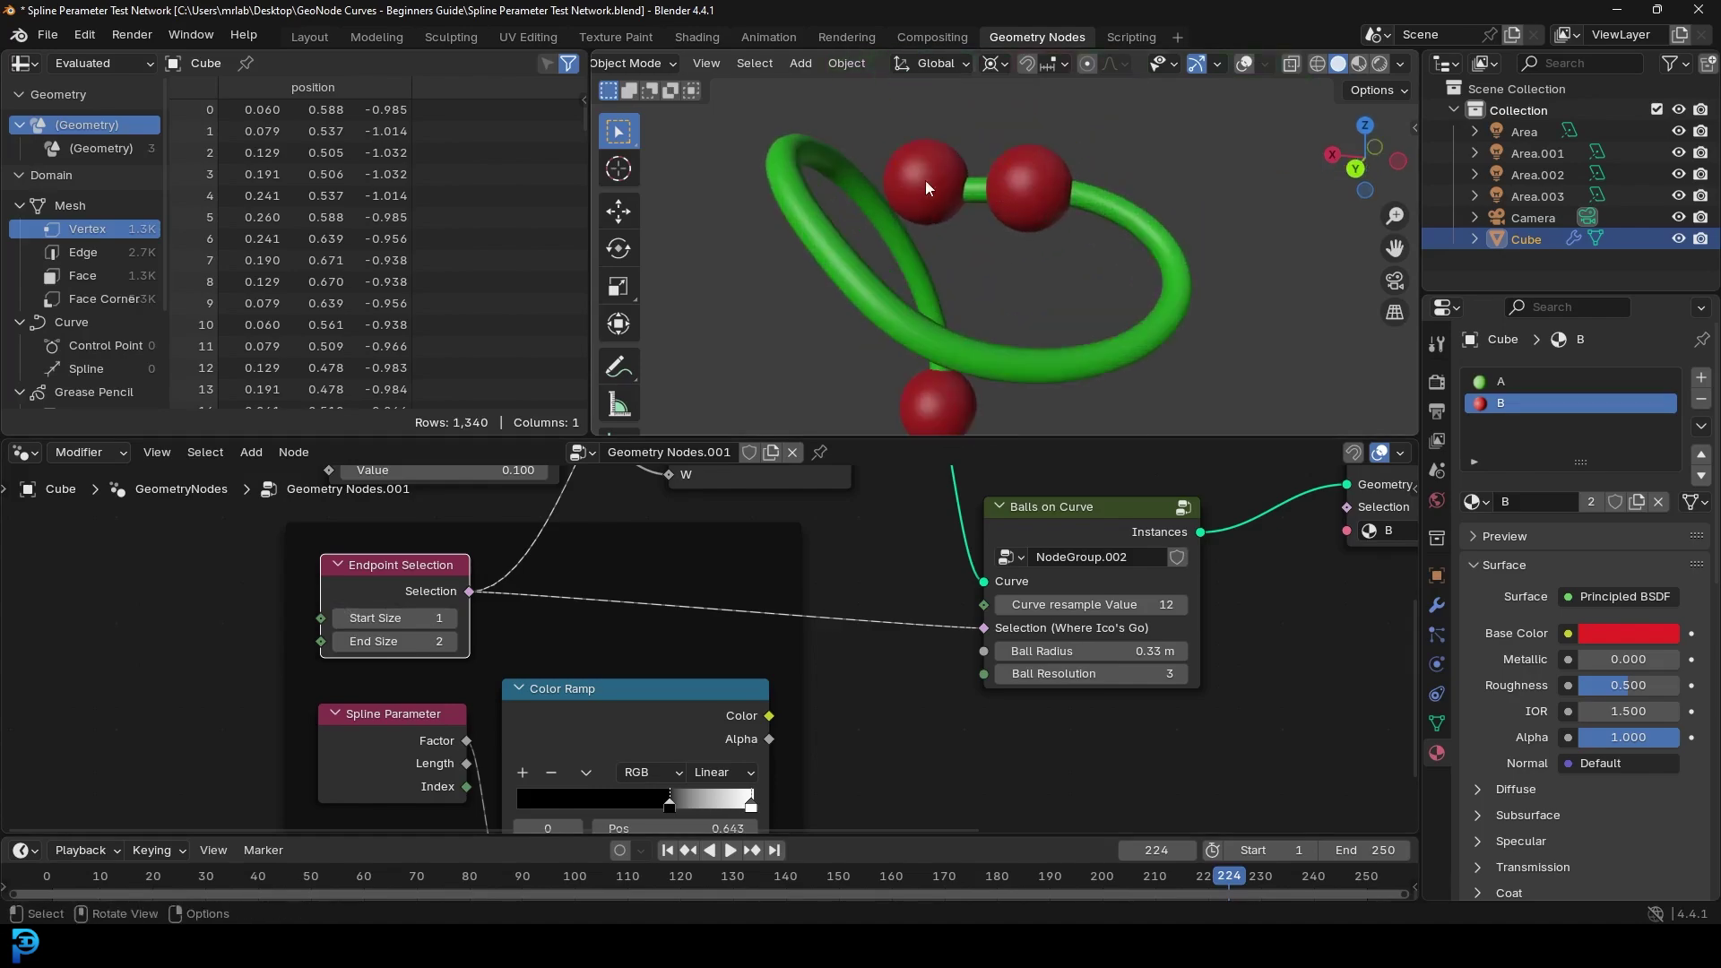
Step: Set the End Size of the Endpoint Selection node to 4
scroll(377, 643, up, 2)
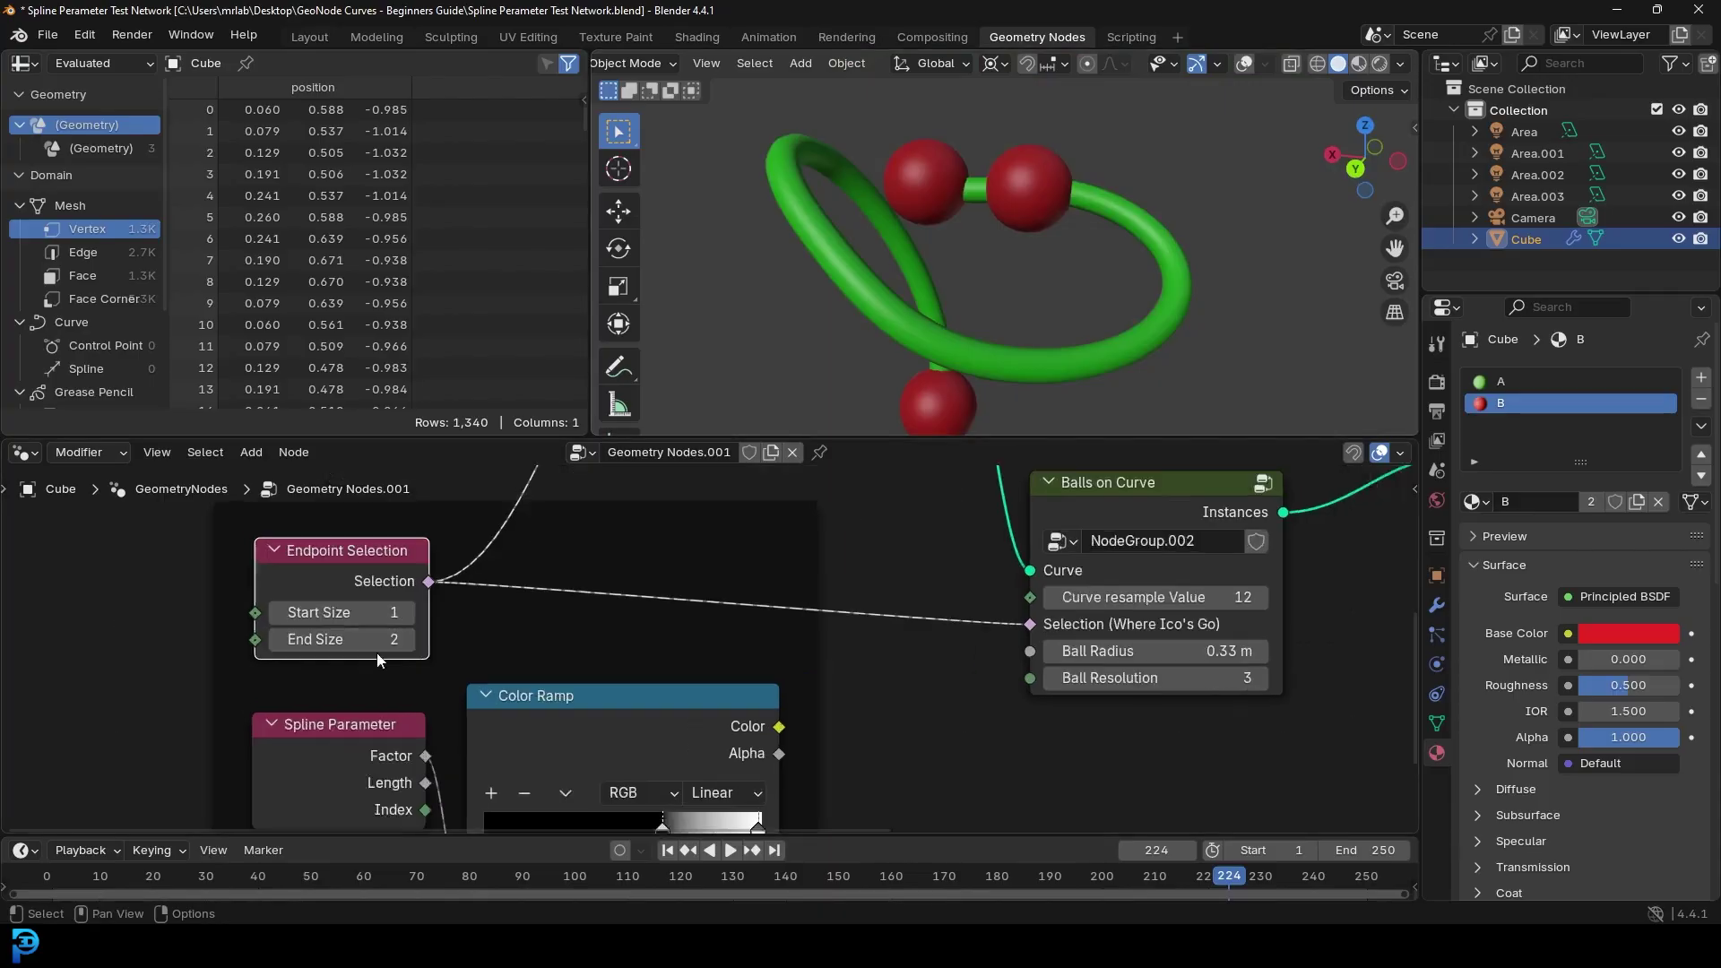
click(382, 639)
click(383, 639)
Step: Play the animation with the changed endpoint selection and review the ball placement and the overall node tree
middle_drag(1171, 294, 861, 215)
key(space)
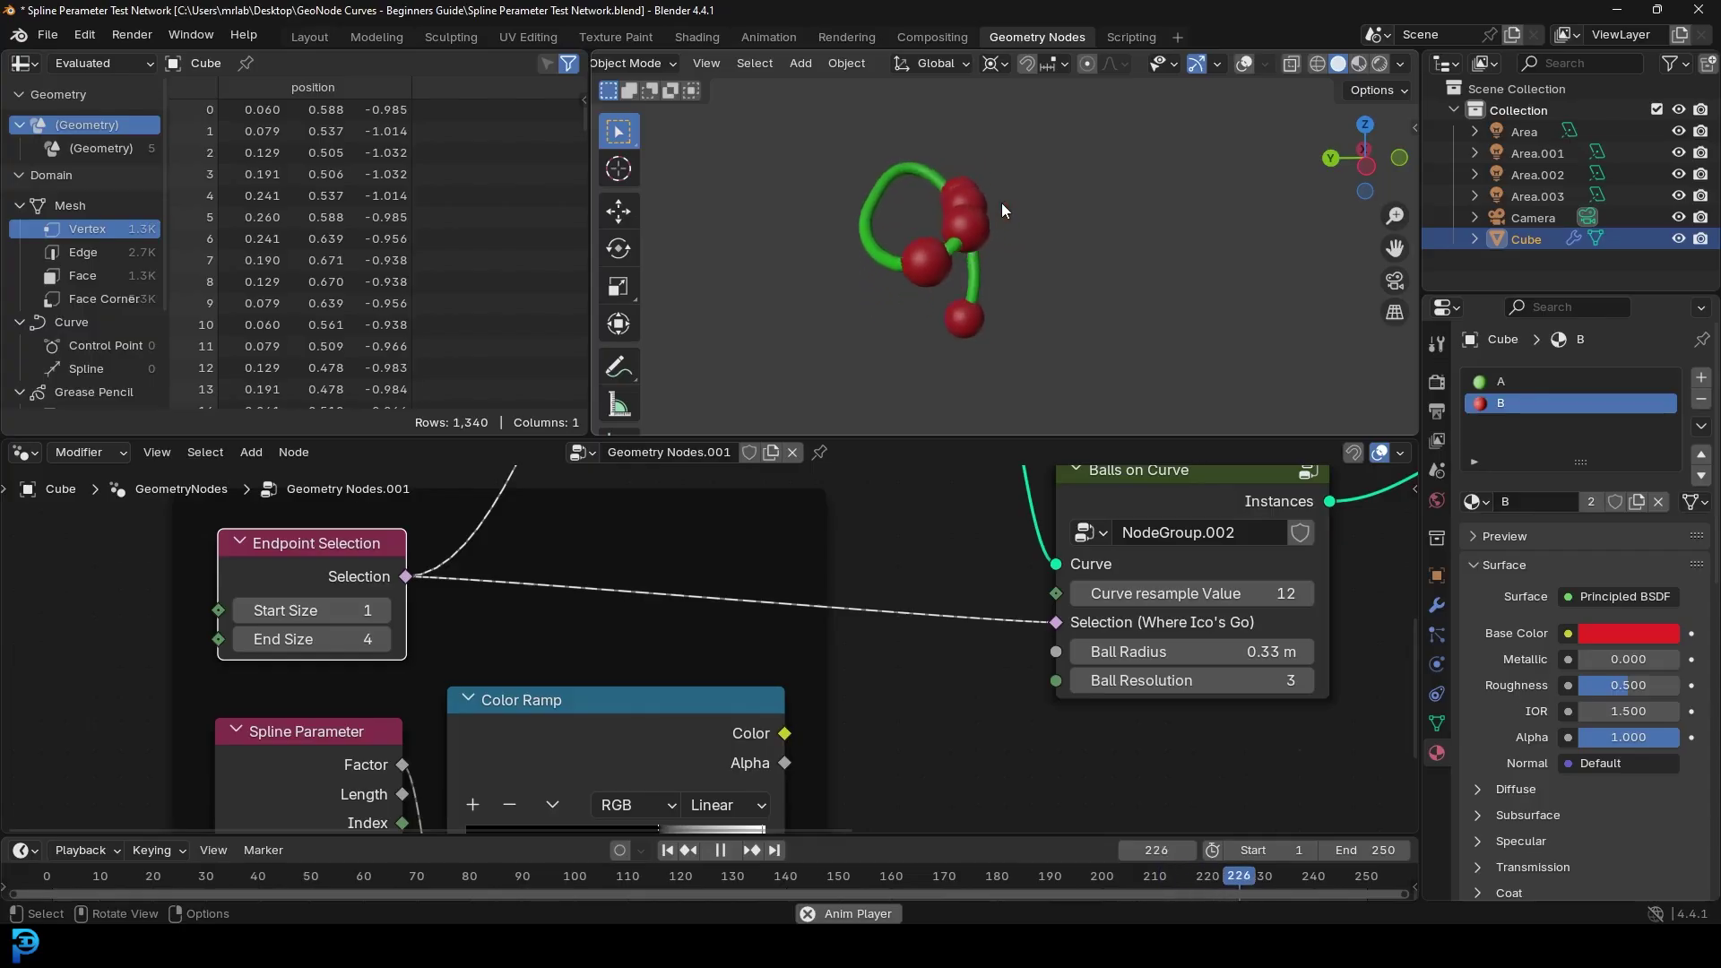
key(space)
scroll(783, 588, down, 5)
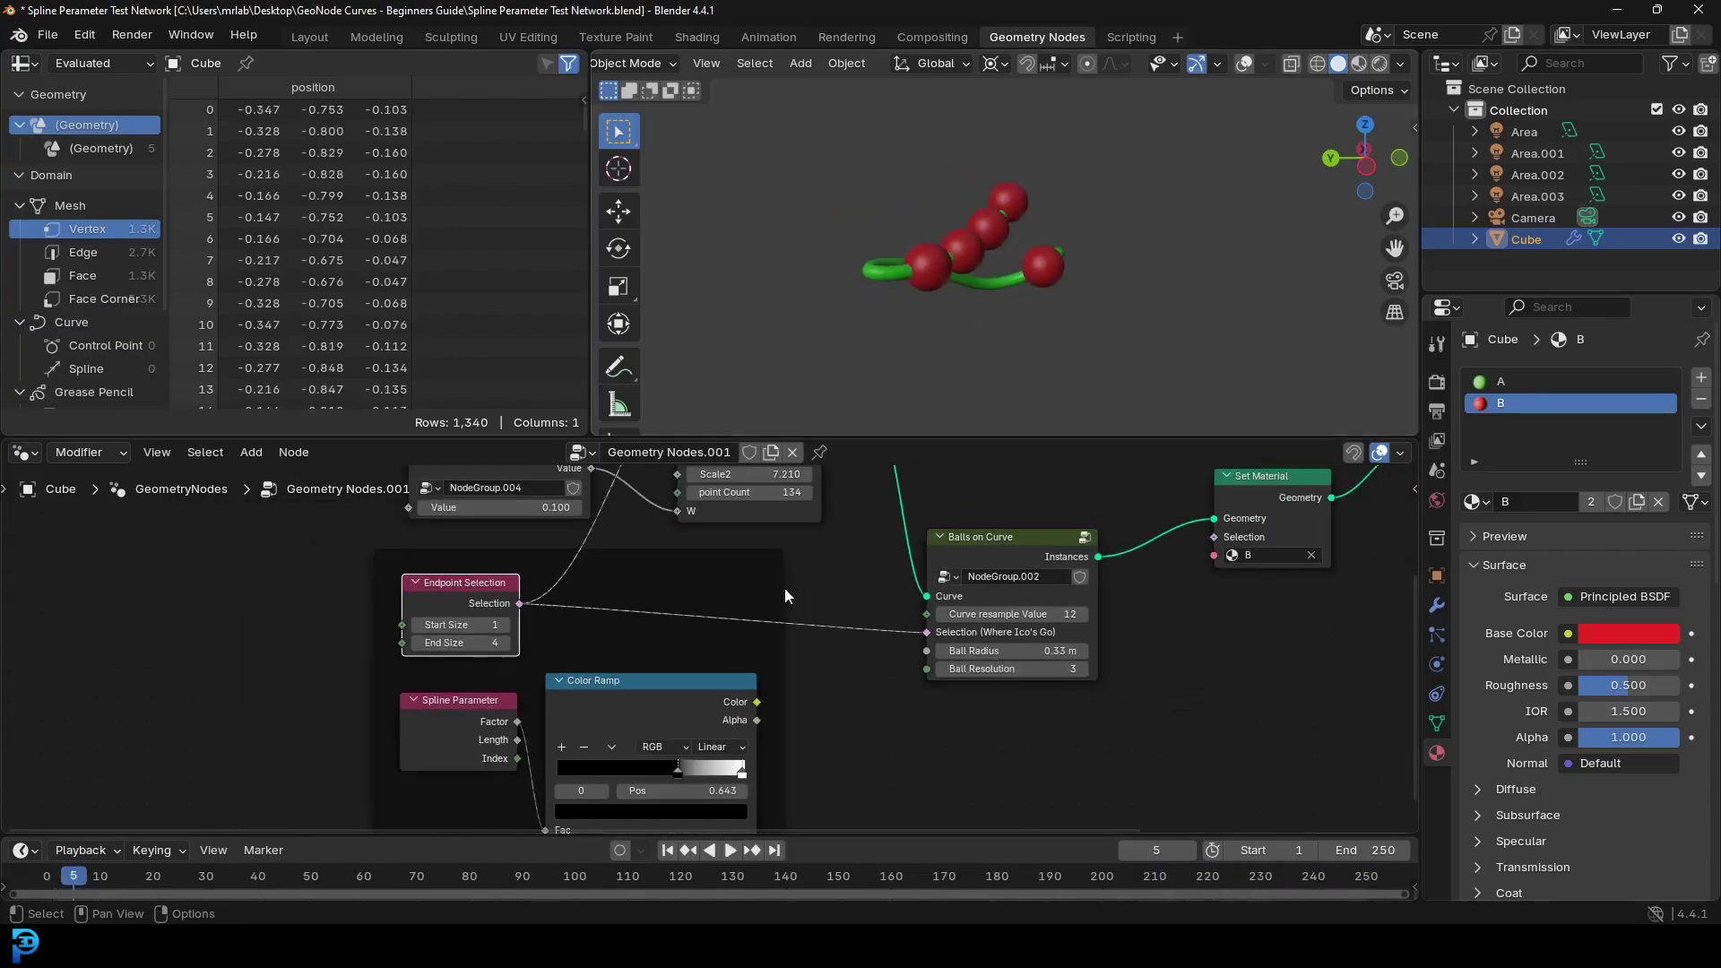
middle_drag(667, 667, 666, 664)
scroll(997, 217, up, 4)
scroll(996, 217, down, 4)
middle_drag(938, 259, 886, 298)
key(space)
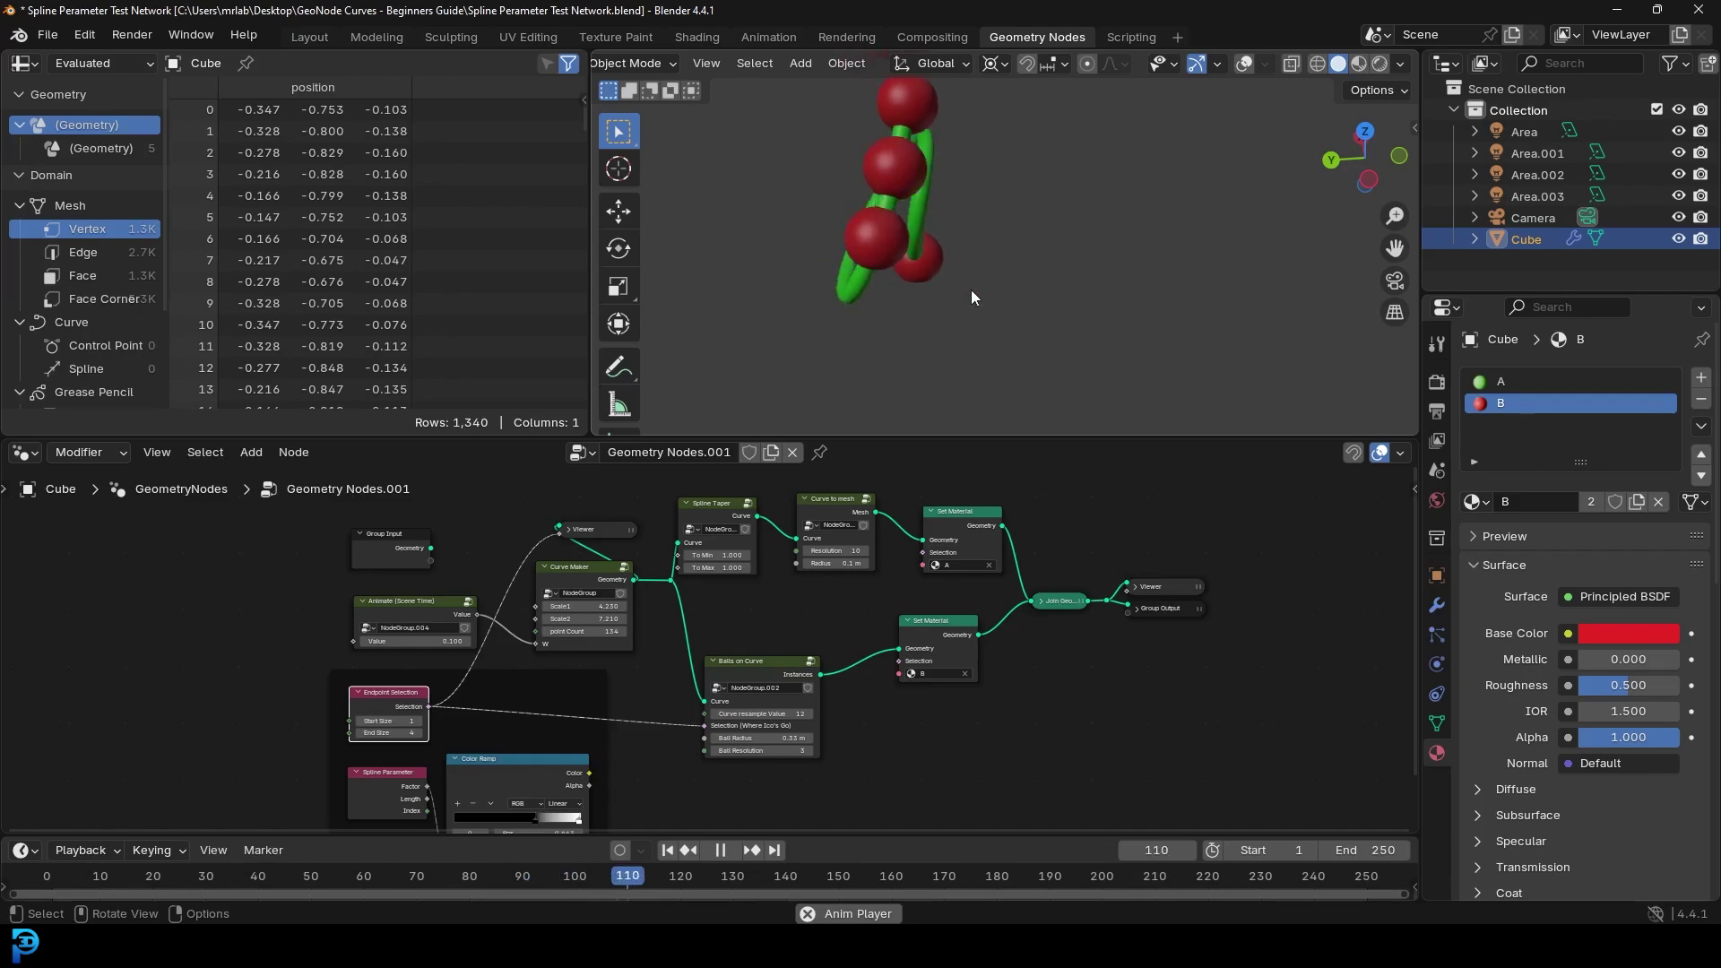
key(space)
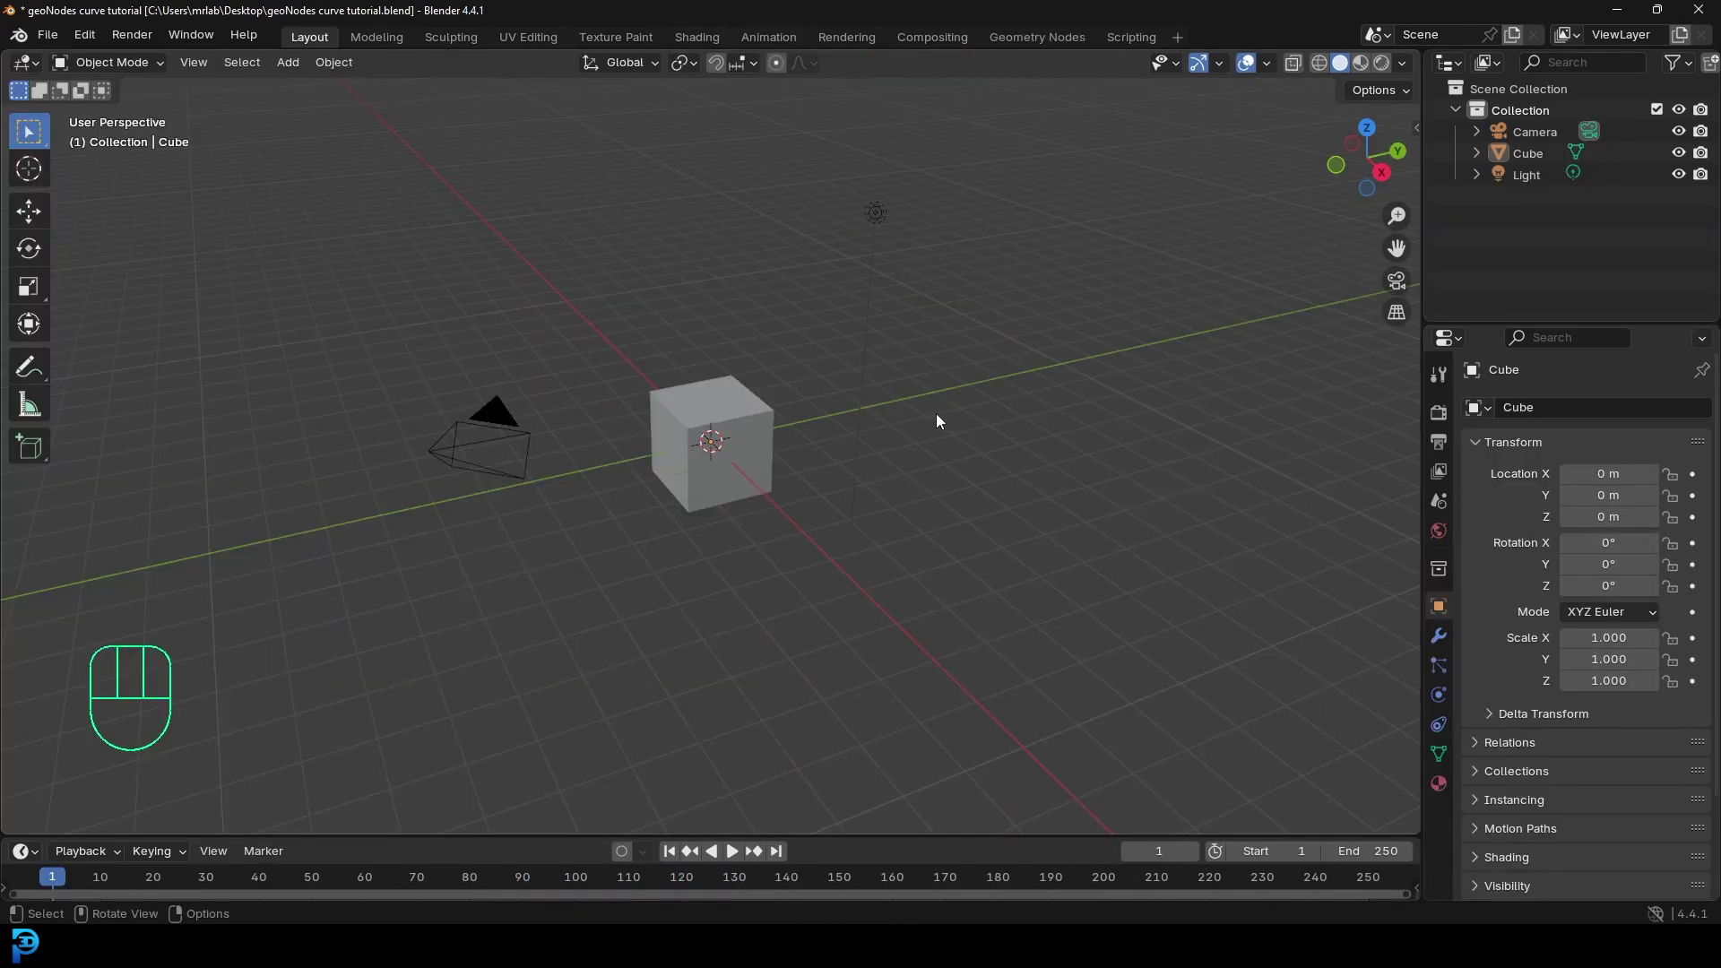
Step: Create a new geometry node tree on the default cube in the Geometry Nodes workspace
scroll(921, 416, up, 1)
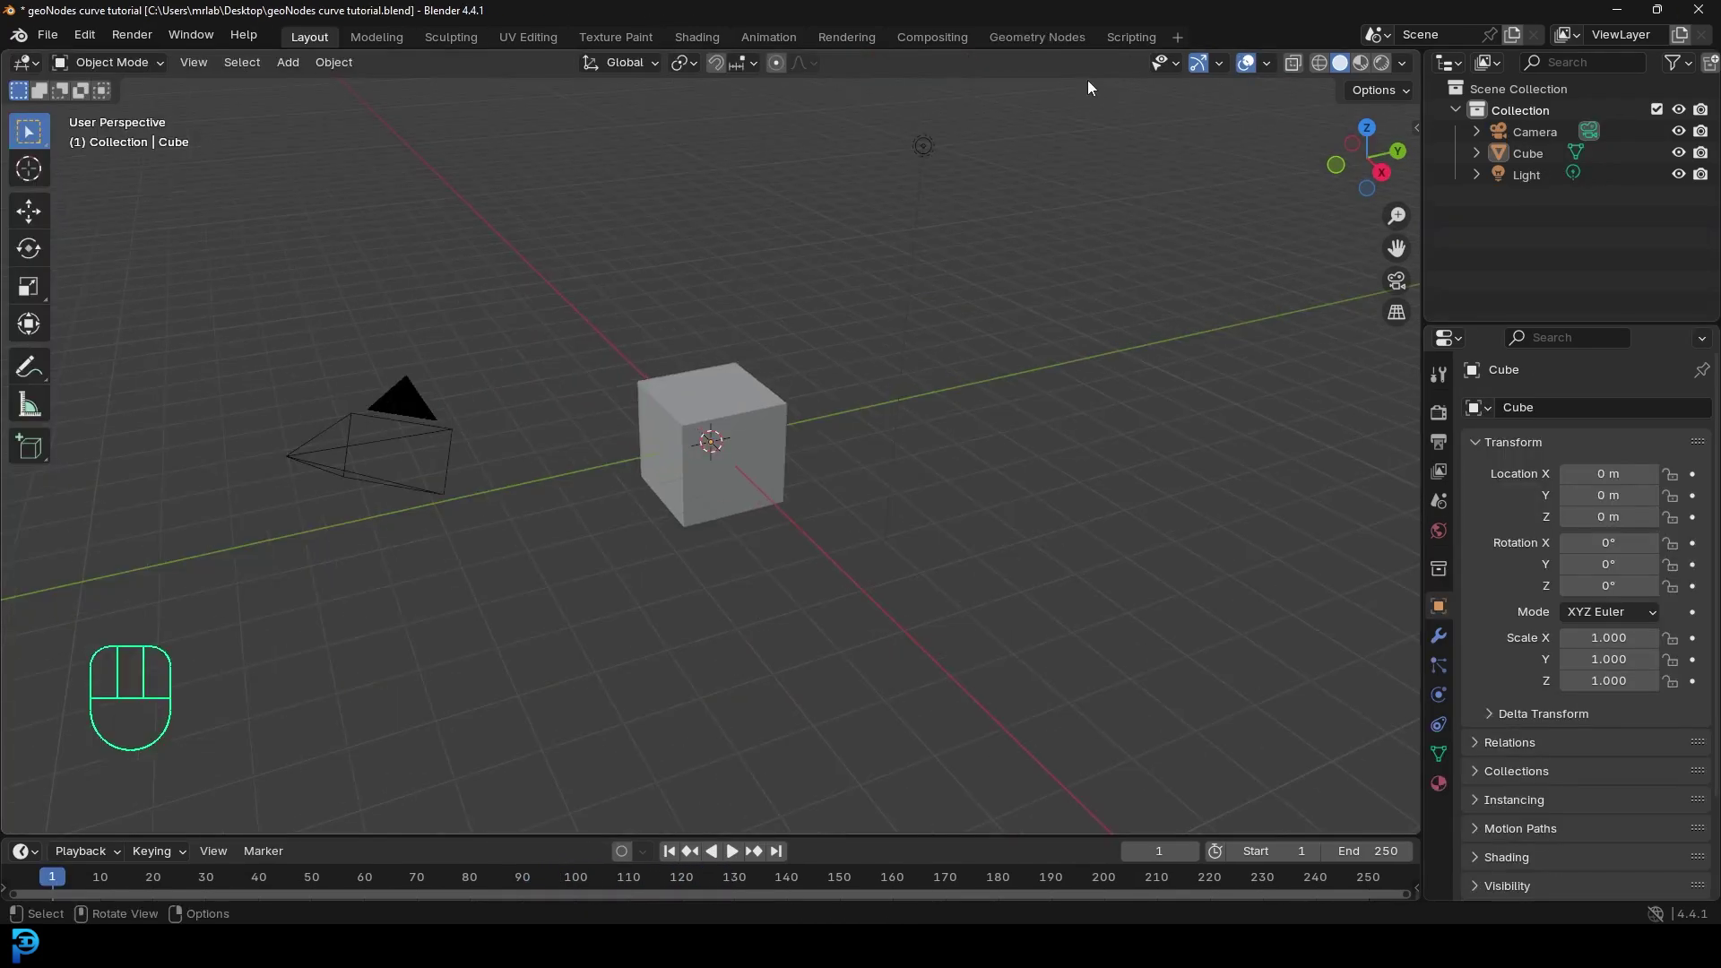
click(1039, 36)
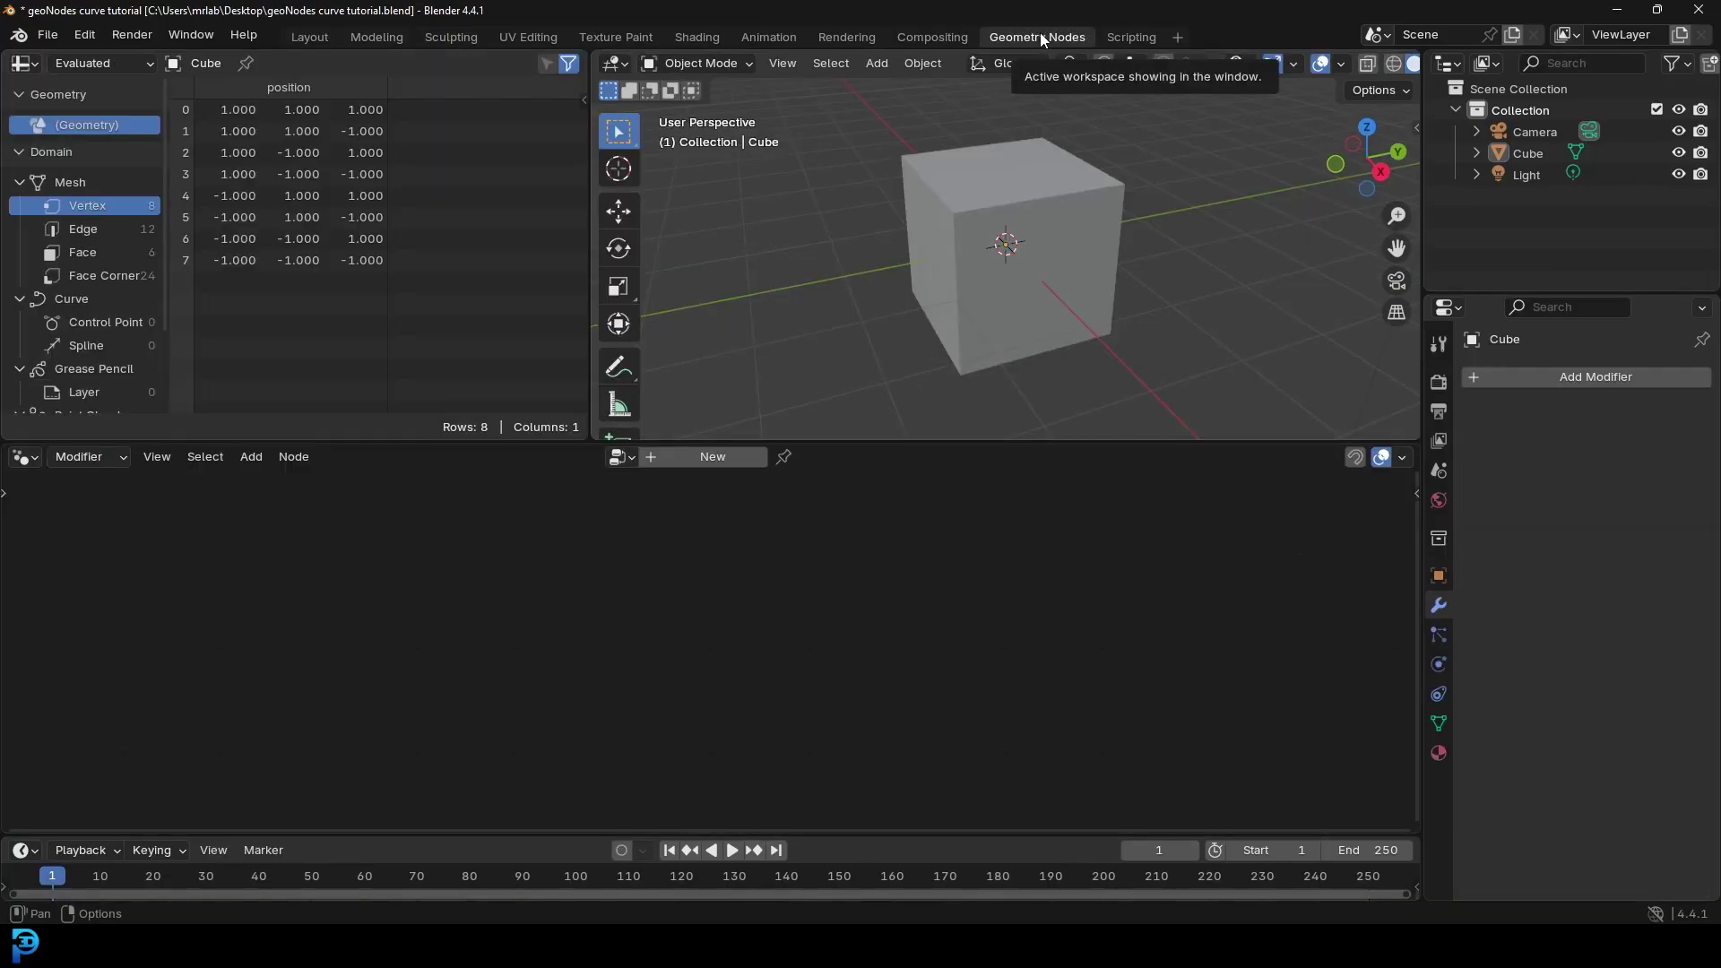
click(1011, 167)
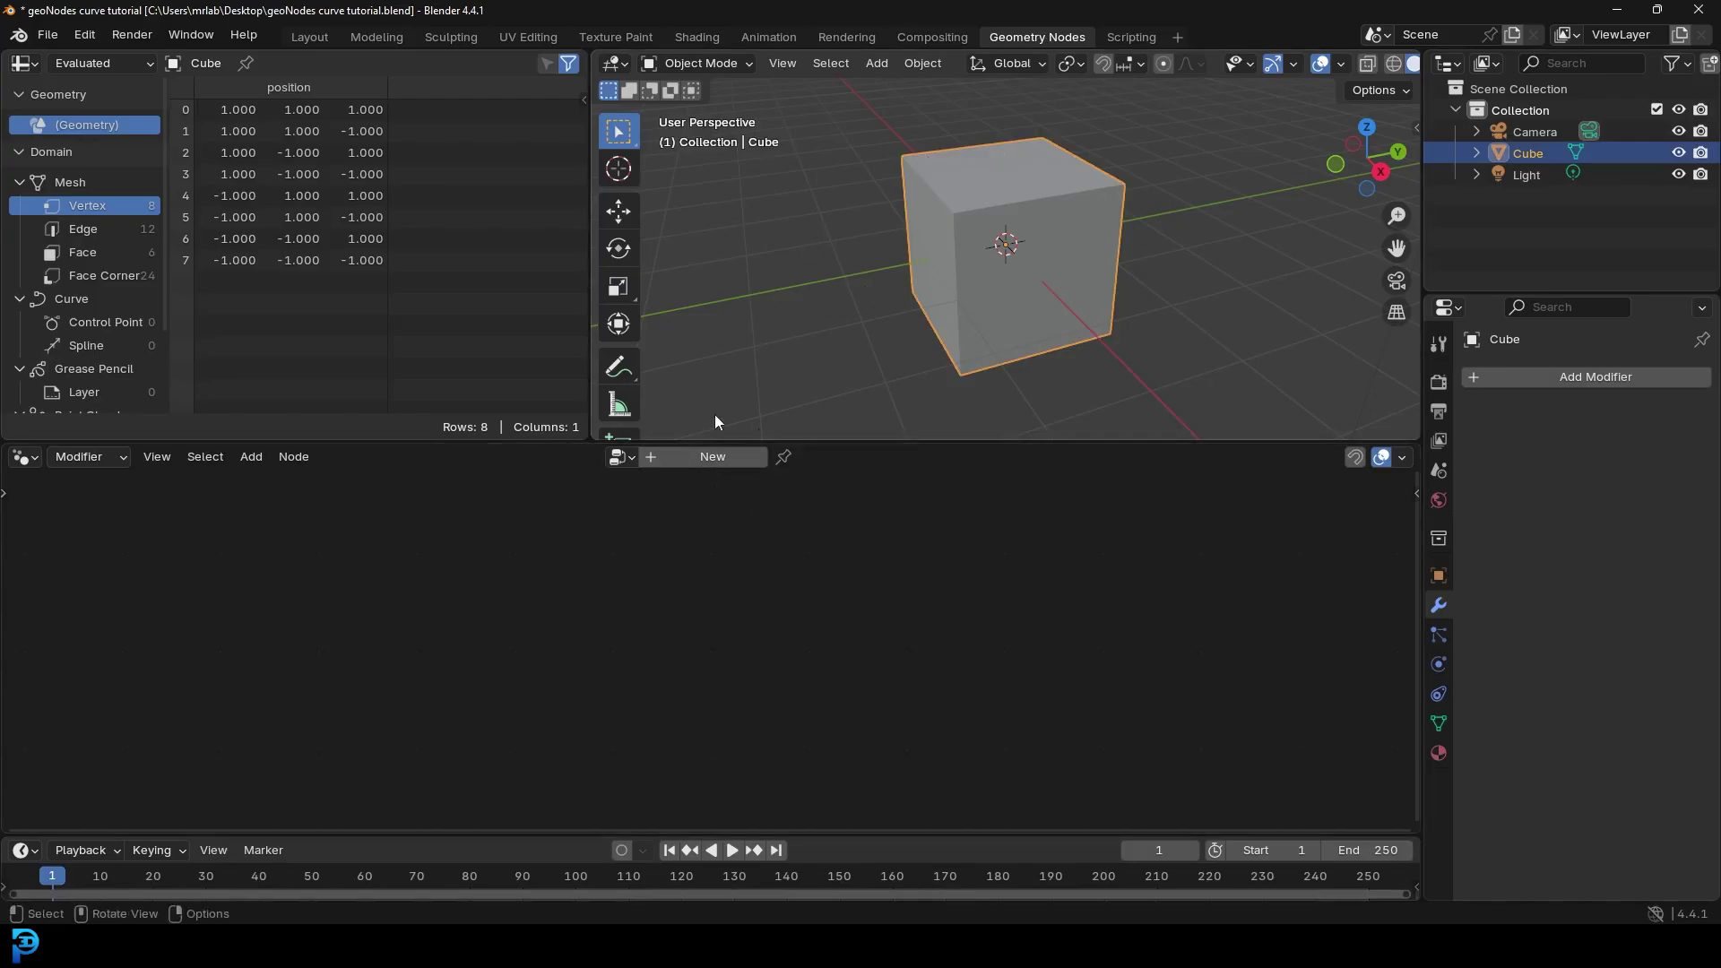
click(705, 457)
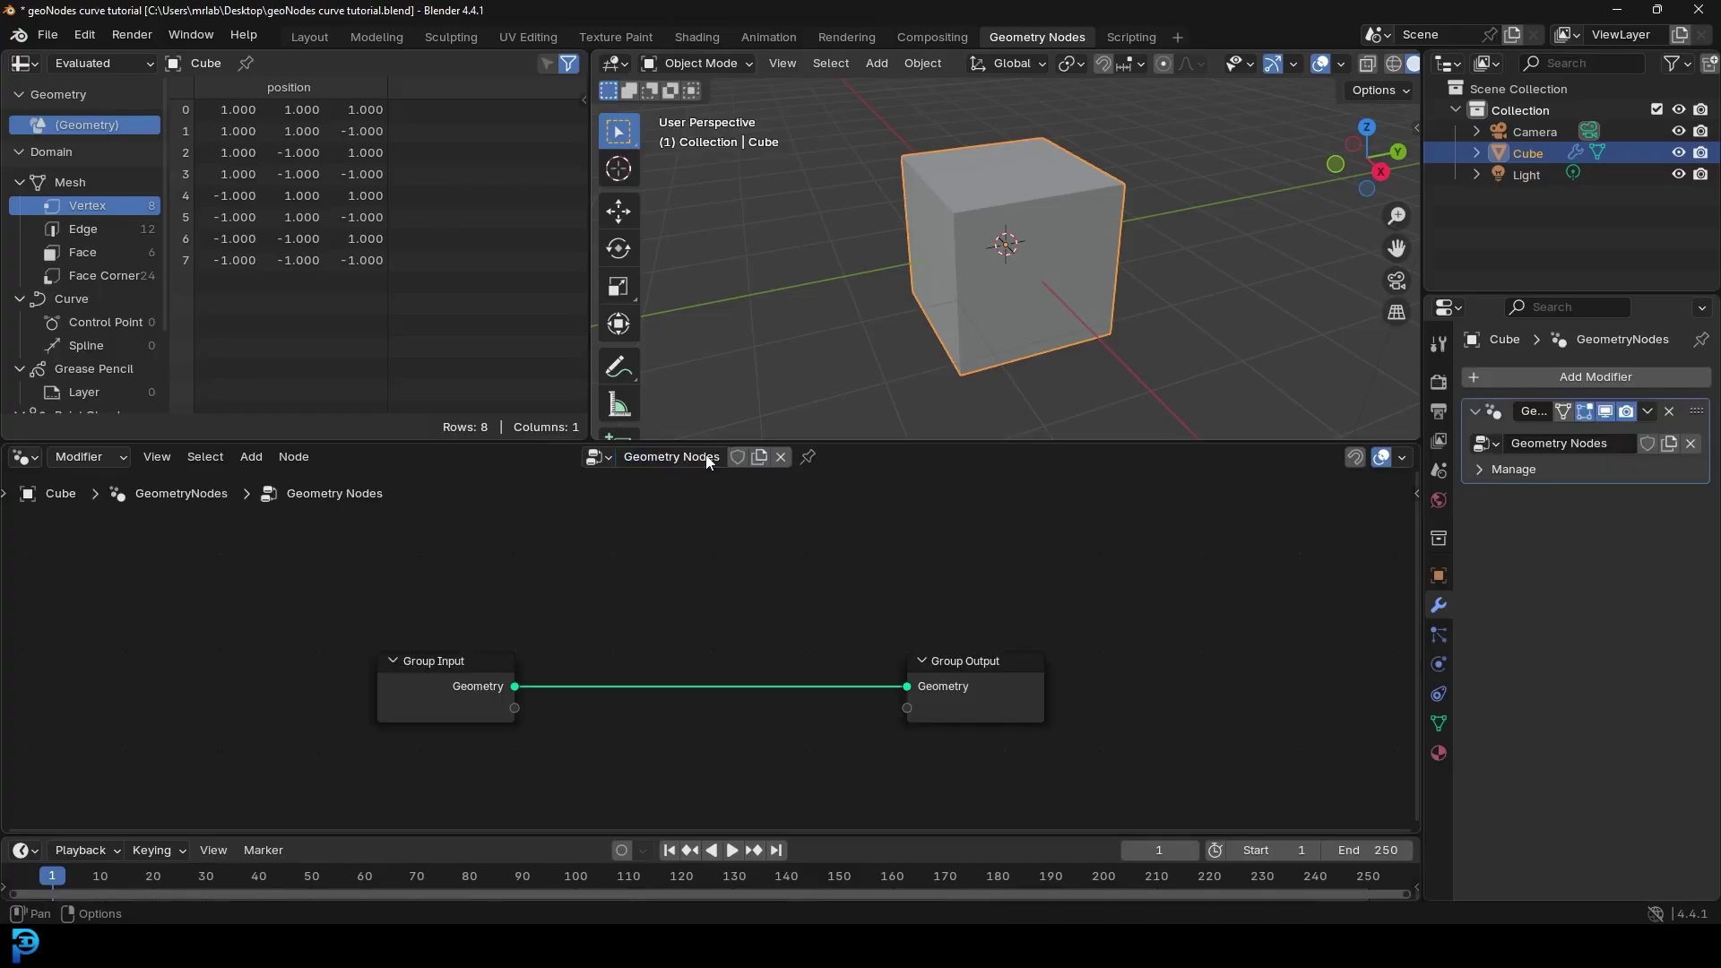
Step: Rename the new geometry node tree as Curves
click(661, 457)
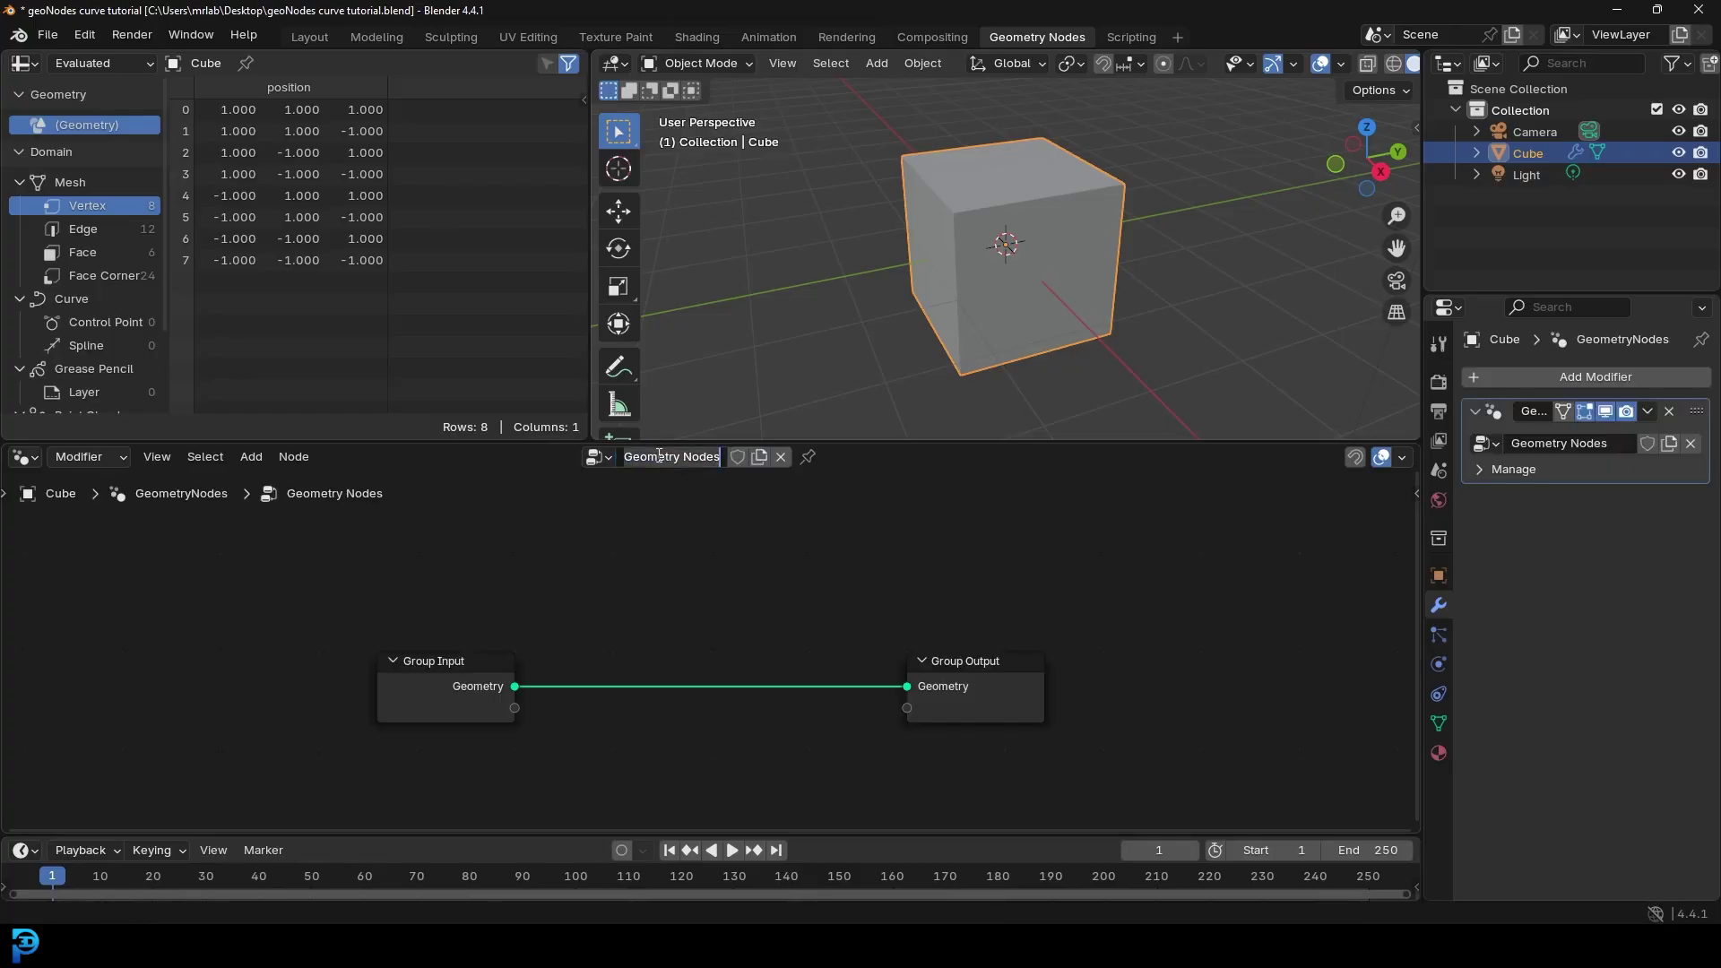
text(Curves)
key(Return)
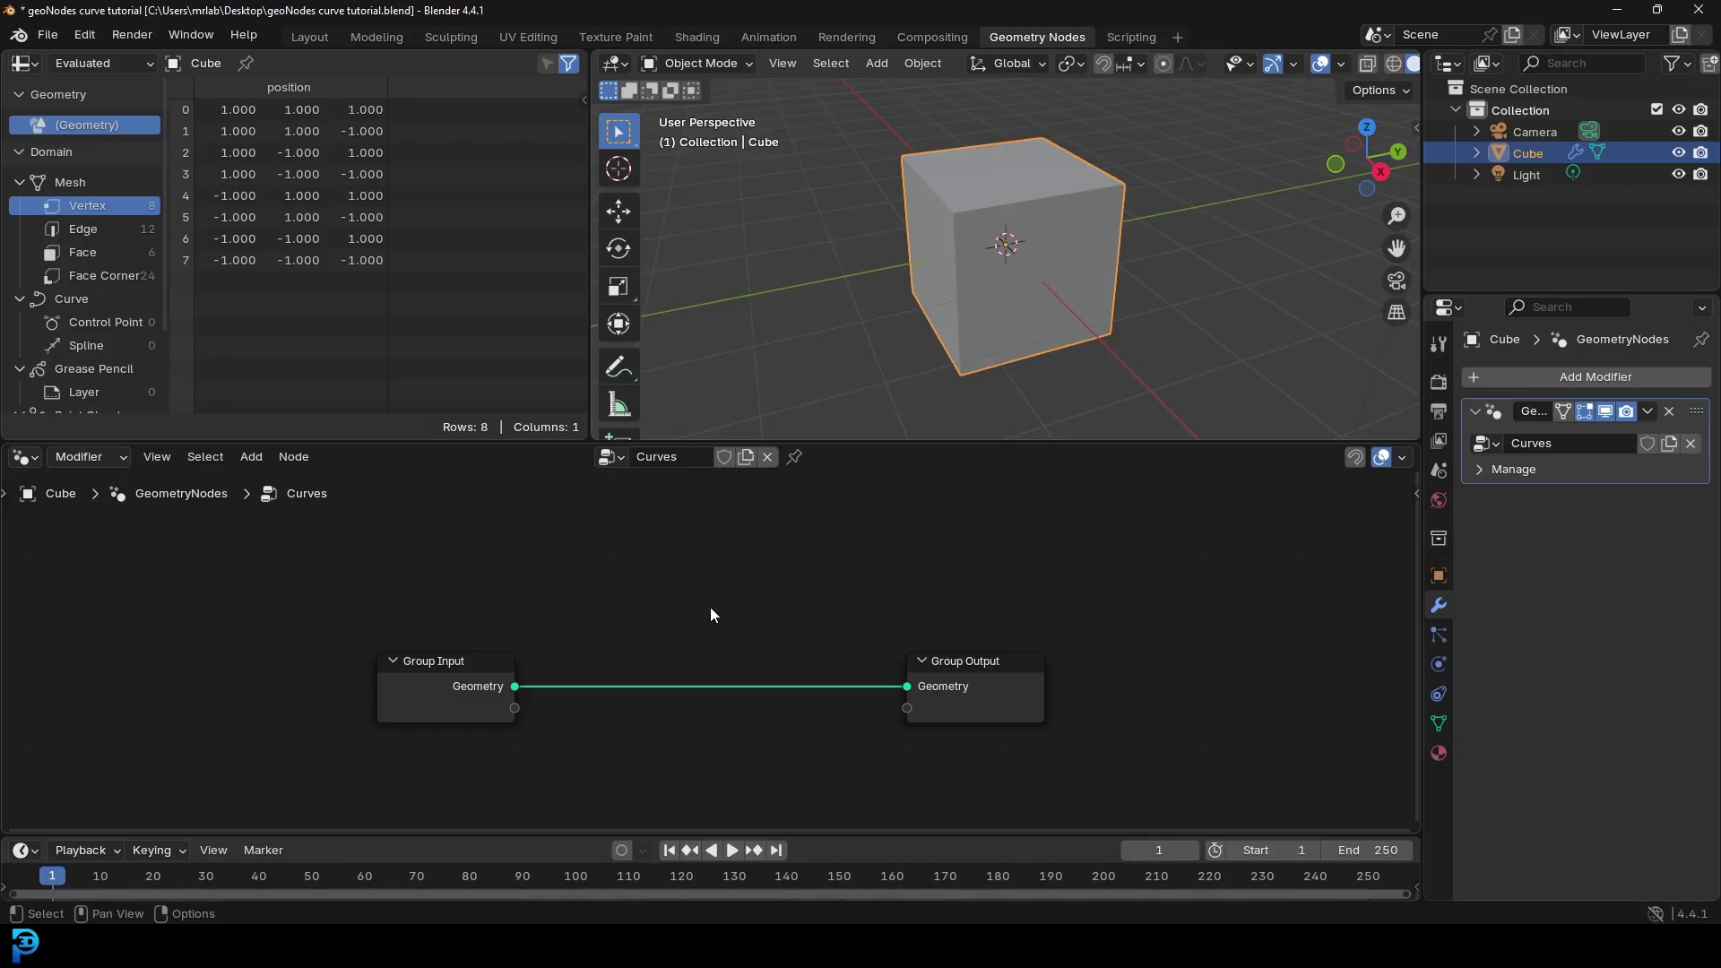
key(Home)
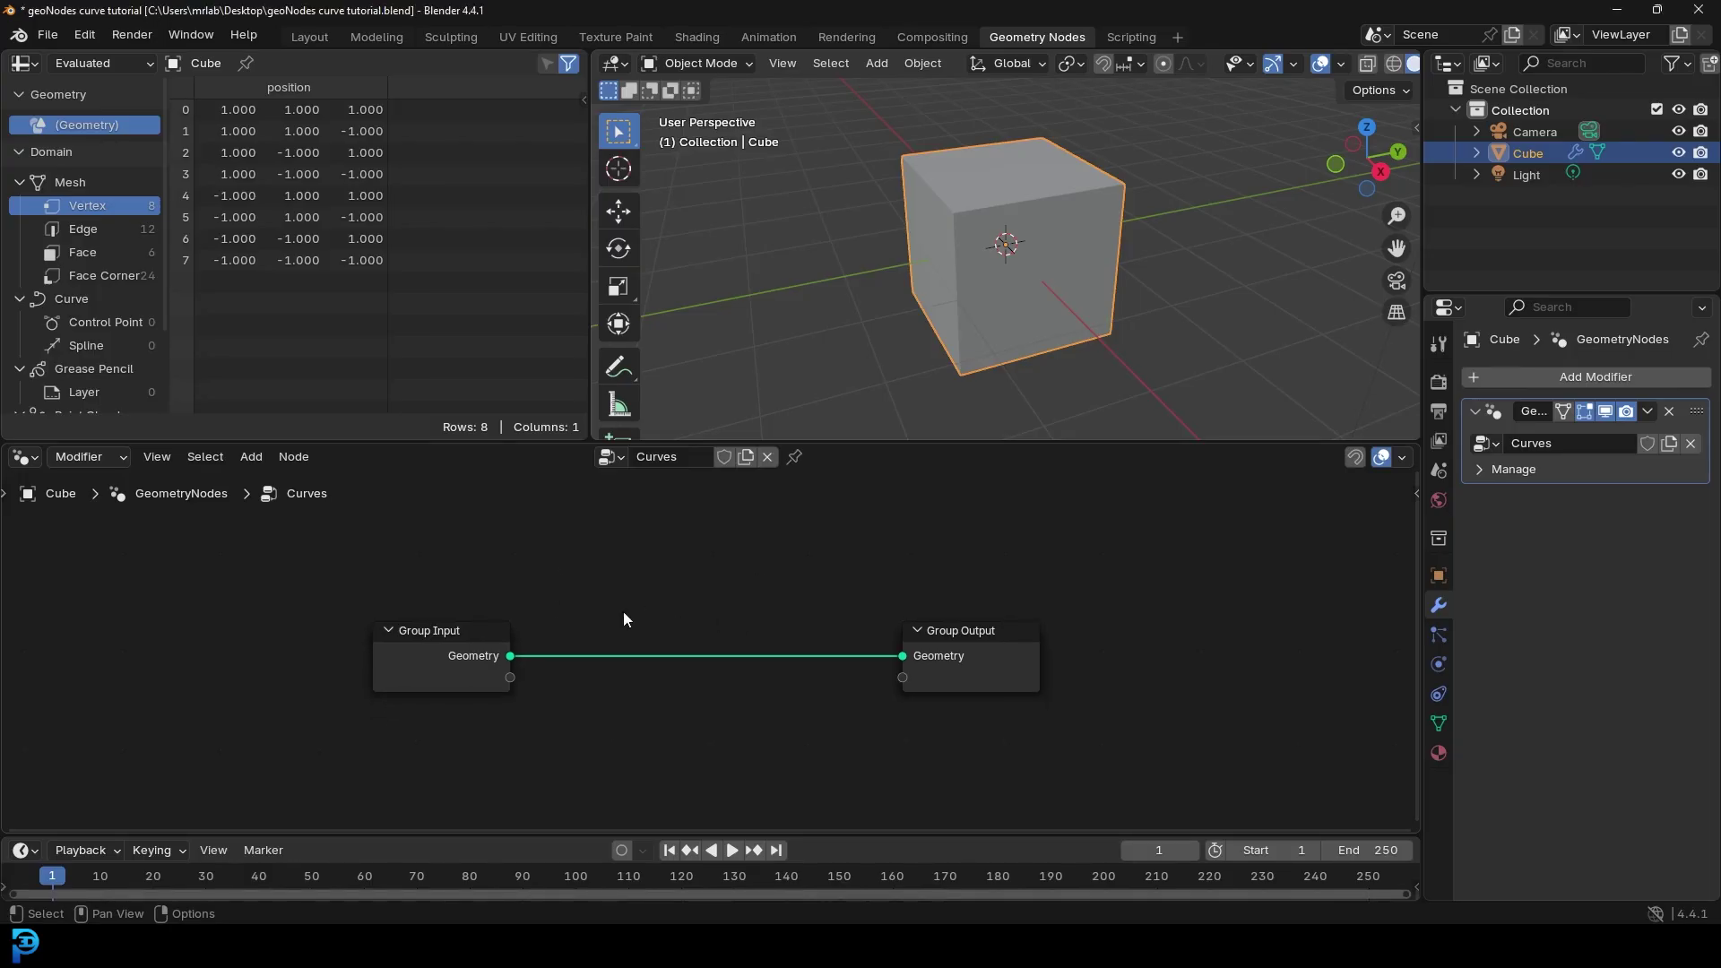
scroll(624, 627, up, 2)
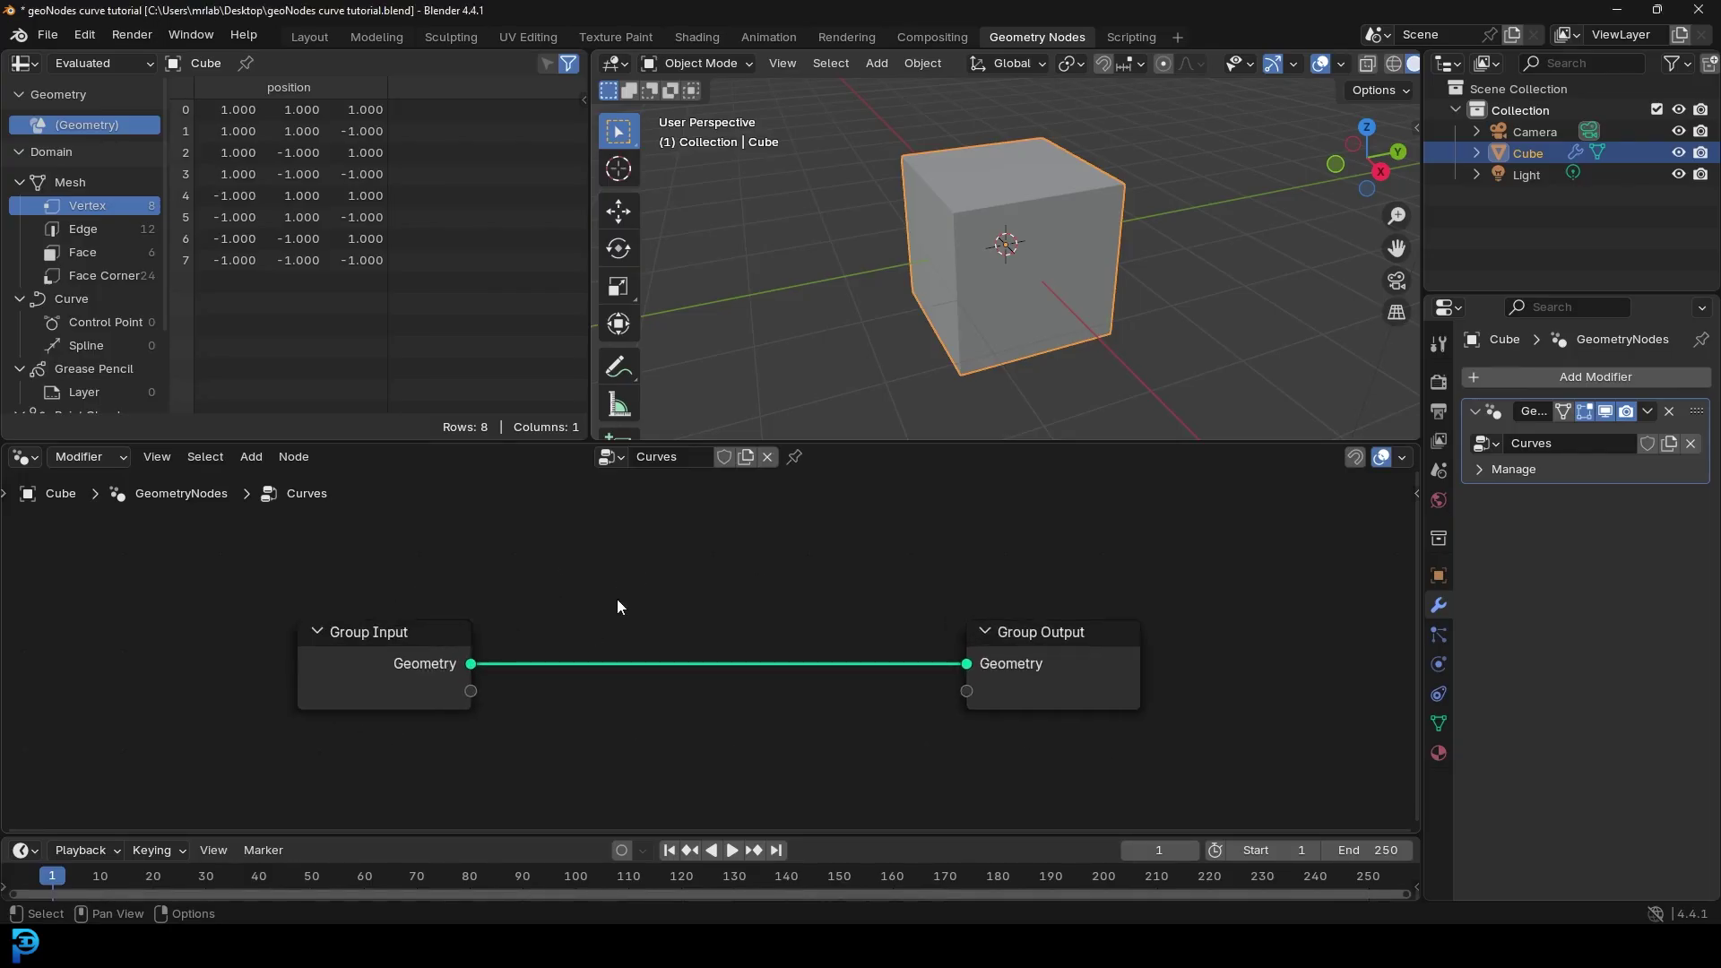
Step: Move the Group Input node aside and add a Curve Line node between it and Group Output
drag(403, 656, 321, 662)
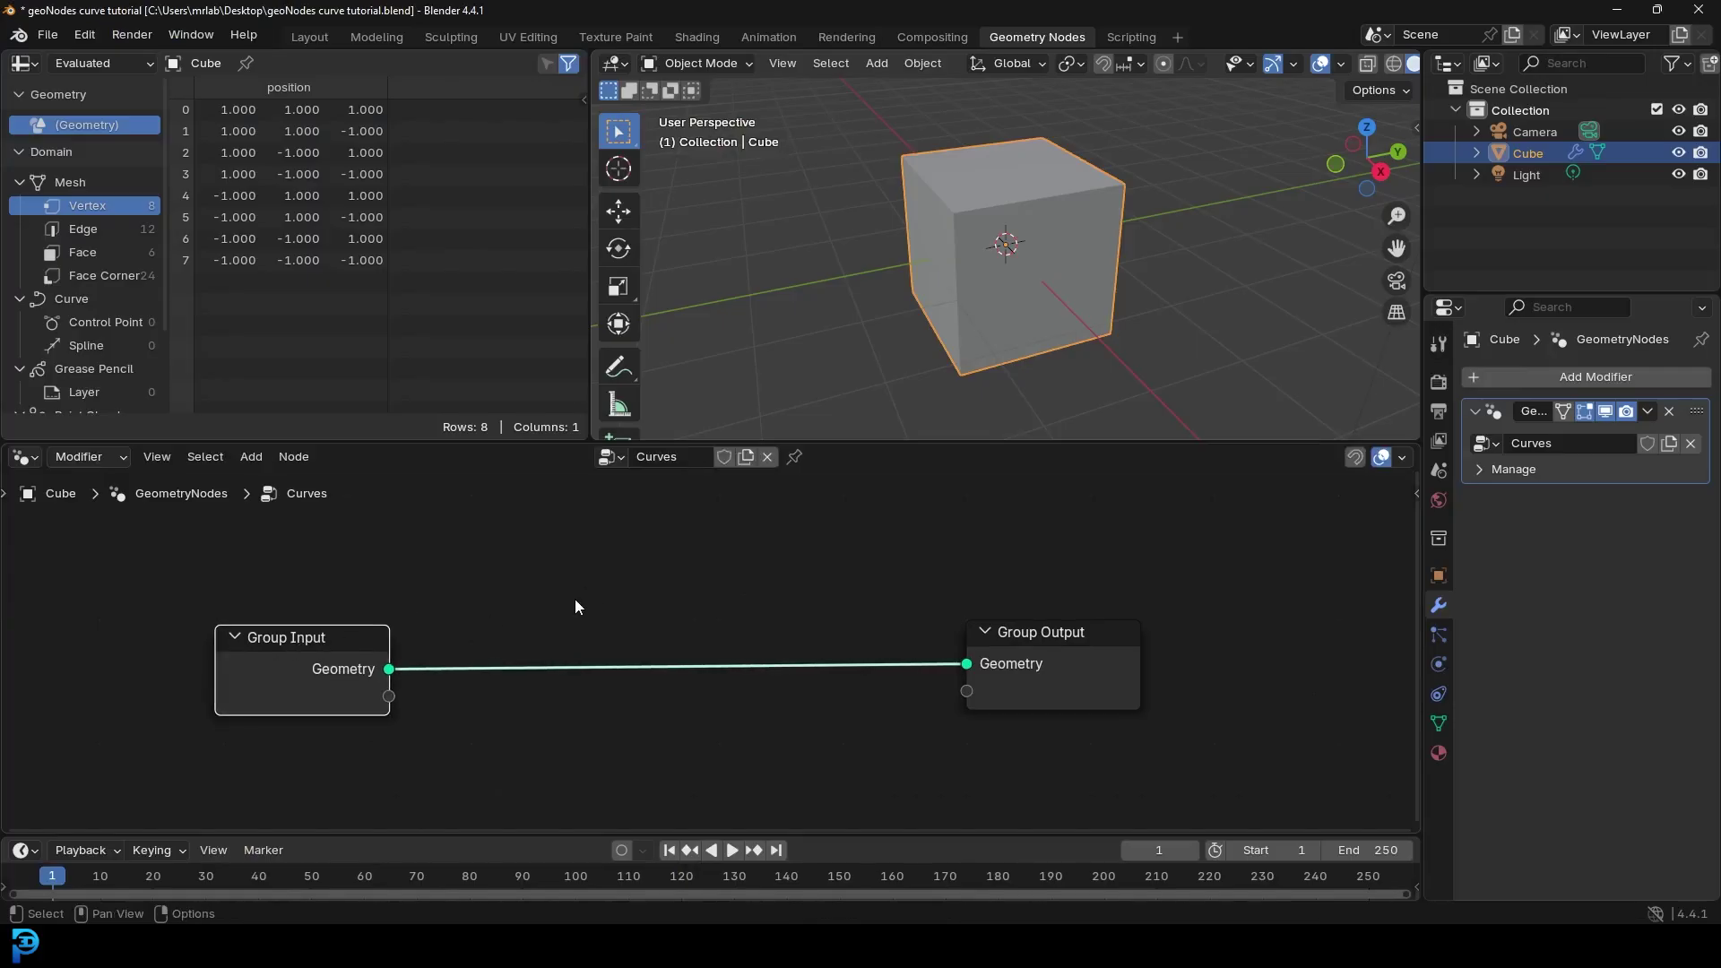
key(shift+a)
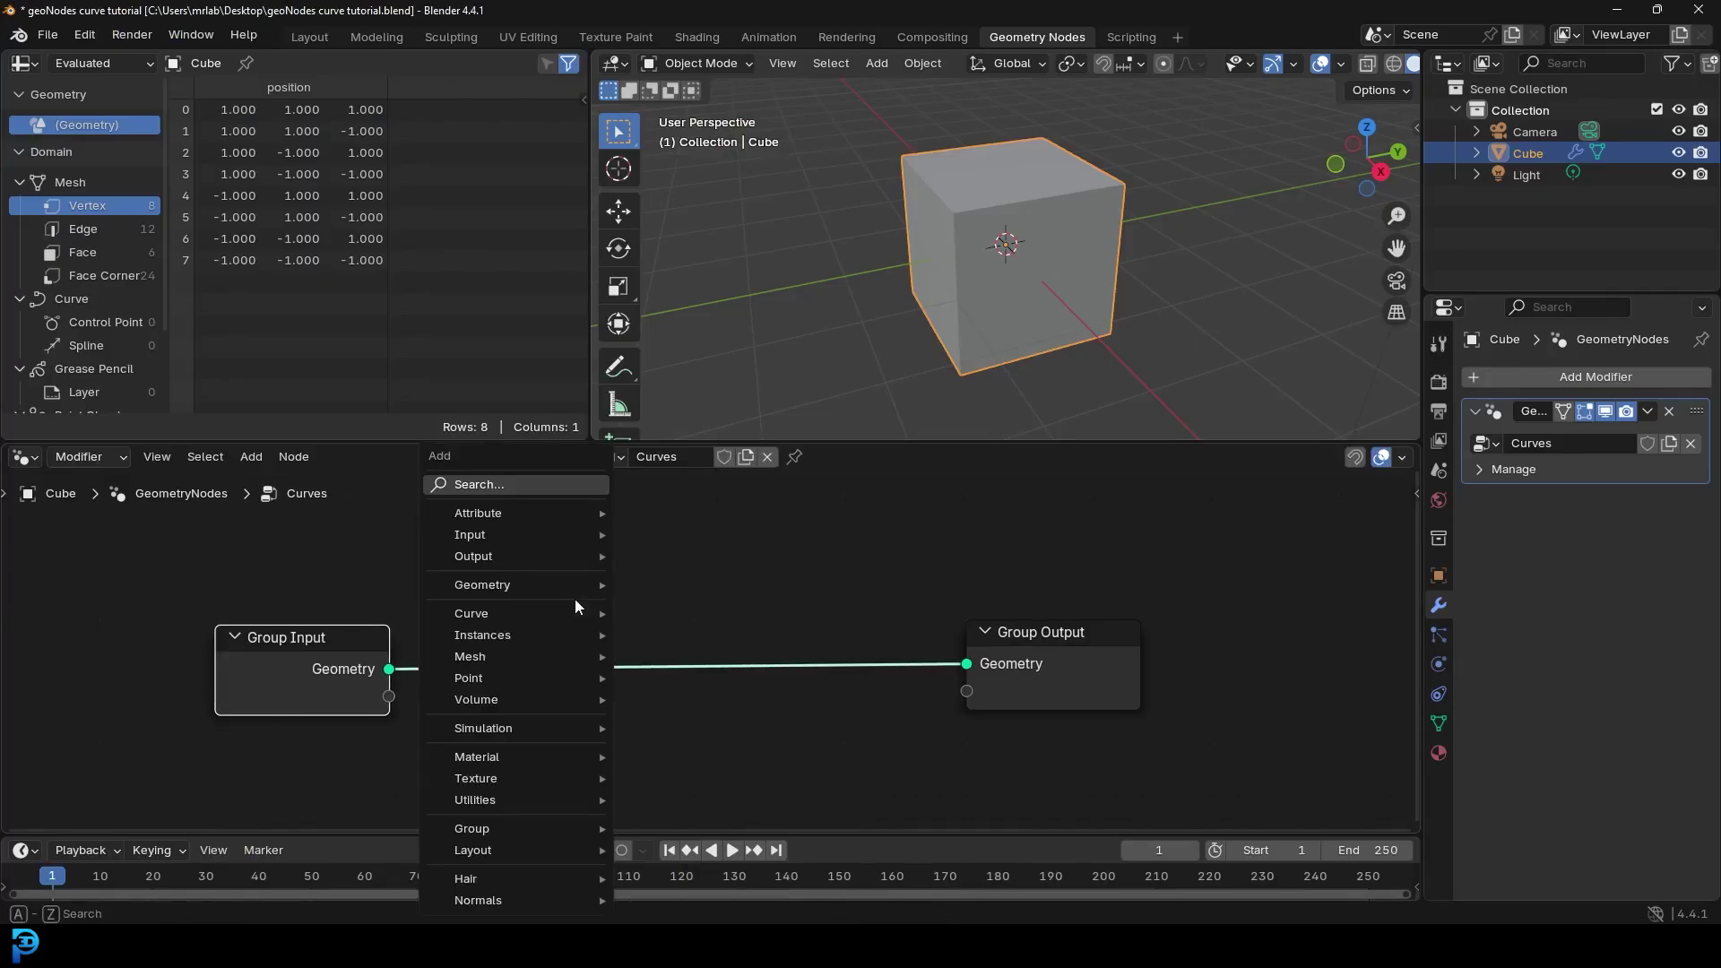
click(482, 484)
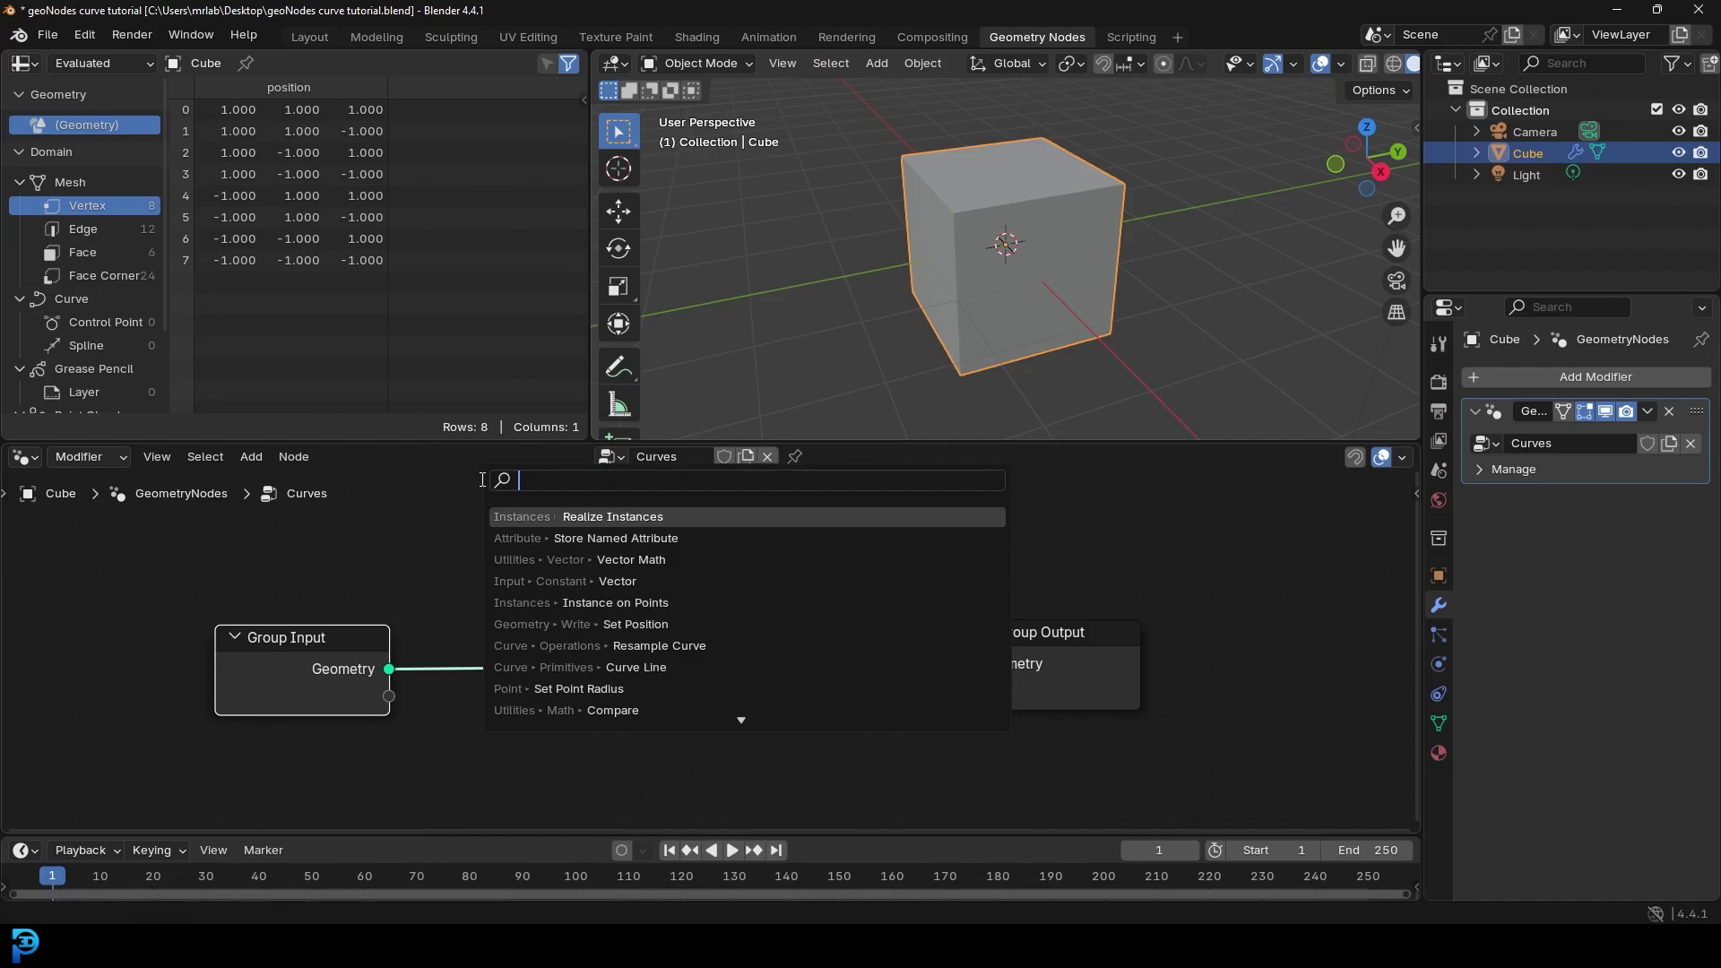
text(curve lin)
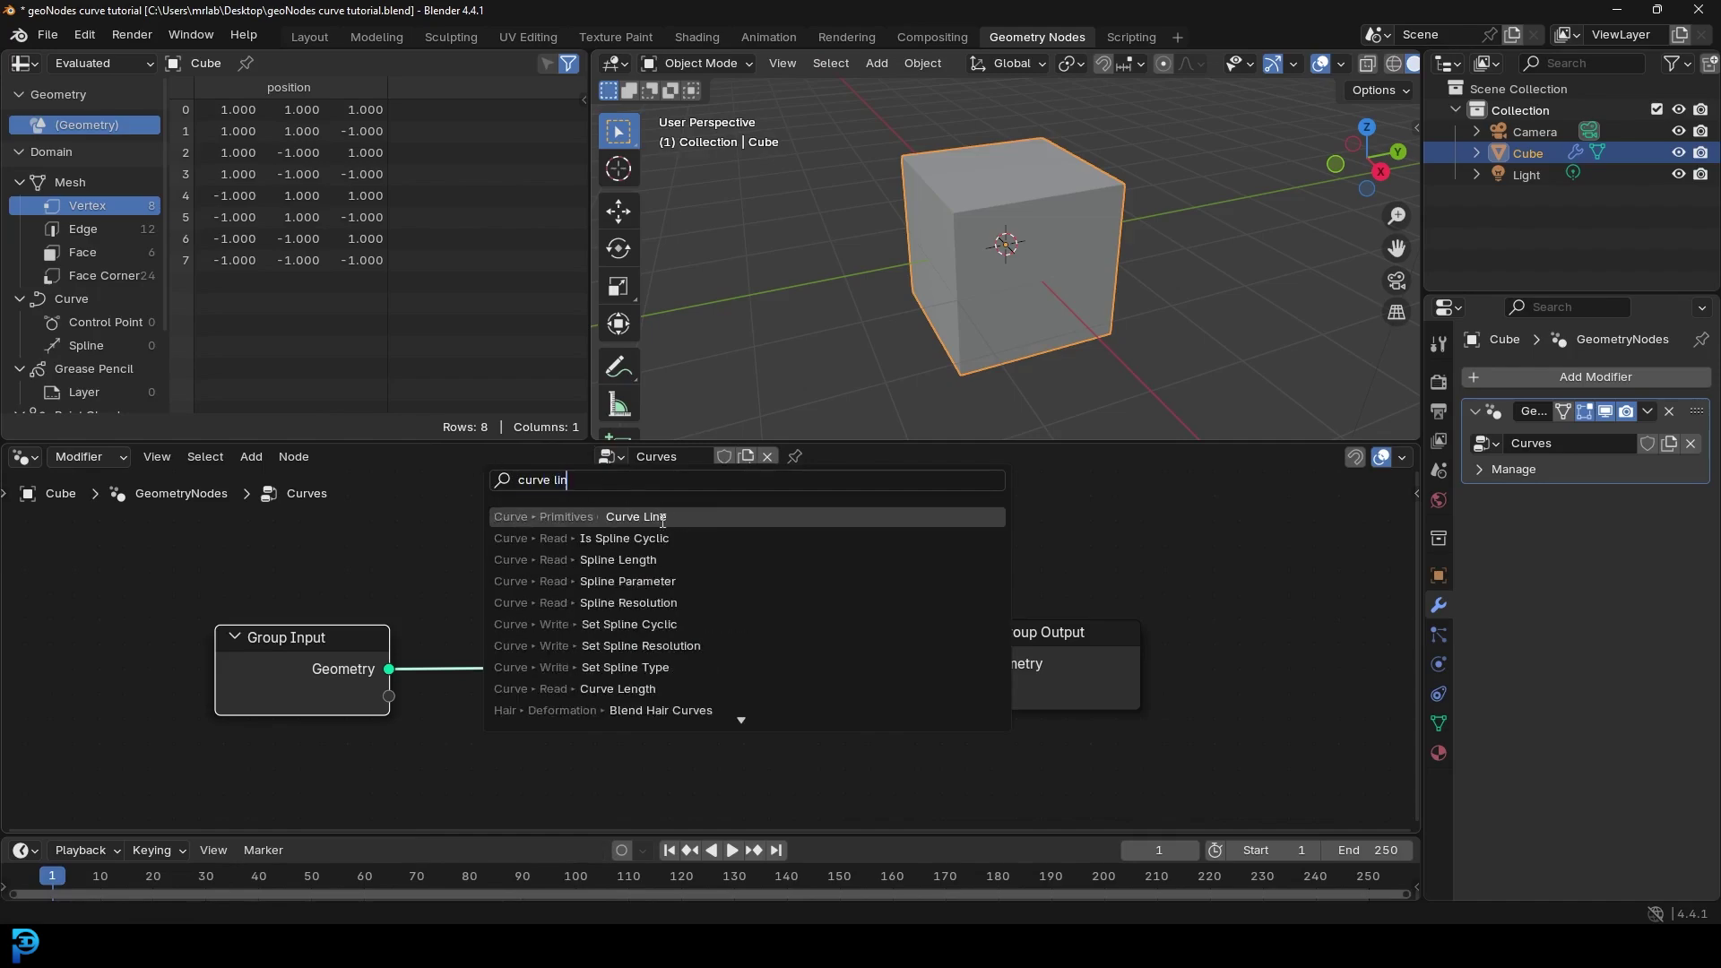
click(648, 517)
click(463, 536)
Step: Connect the Curve Line's Curve output to the Group Output's Geometry input, and move Group Input out of the way
drag(635, 578, 1117, 604)
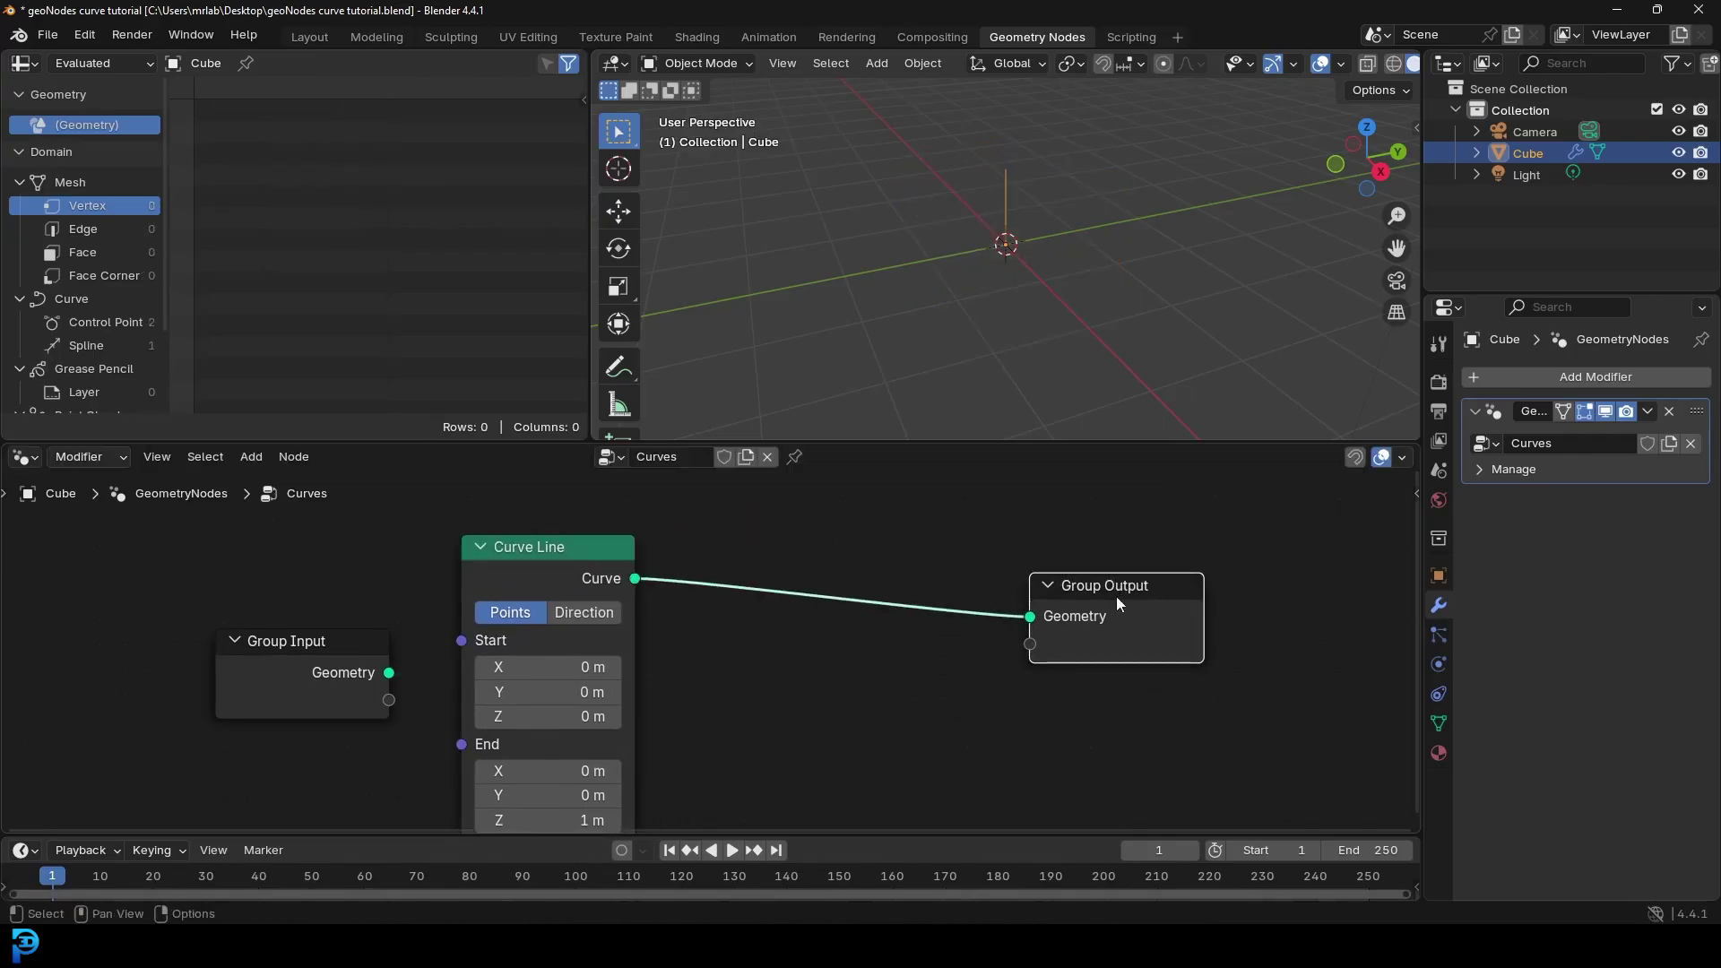
middle_drag(322, 650, 837, 565)
drag(837, 565, 153, 630)
middle_drag(1091, 552, 509, 687)
scroll(493, 672, up, 1)
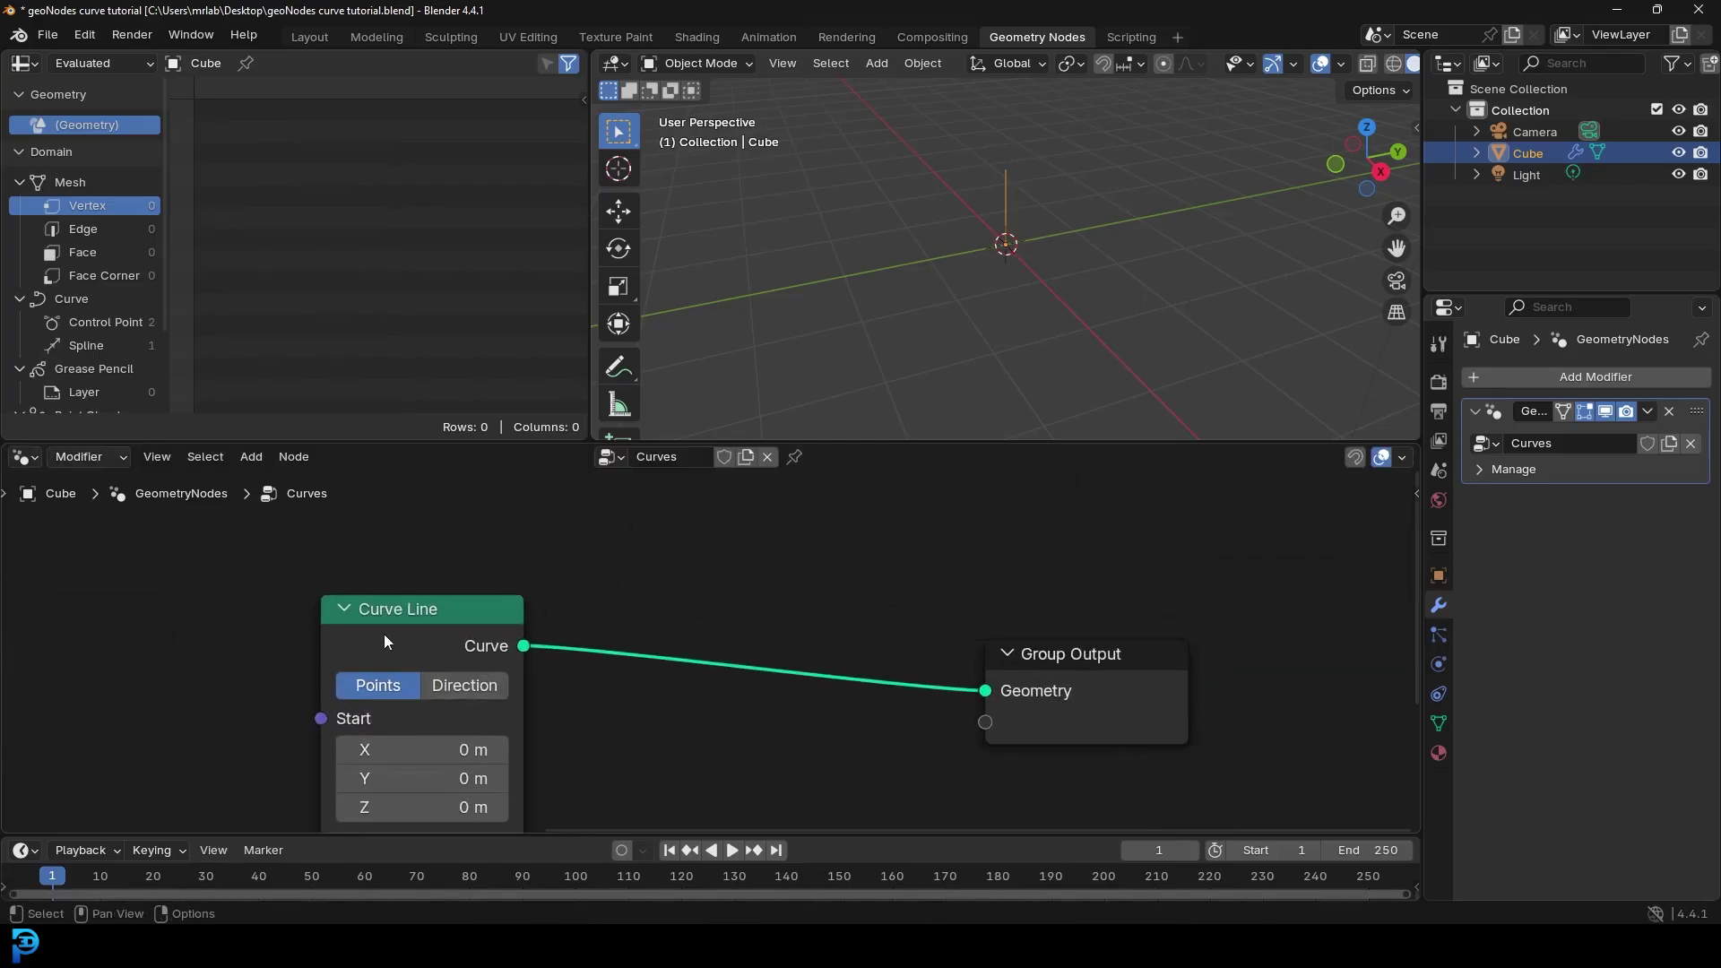
drag(387, 638, 407, 690)
Step: Compare the generated curve line with the original cube mesh in Edit Mode, and return to Object Mode
shift+middle_drag(1000, 154, 1011, 292)
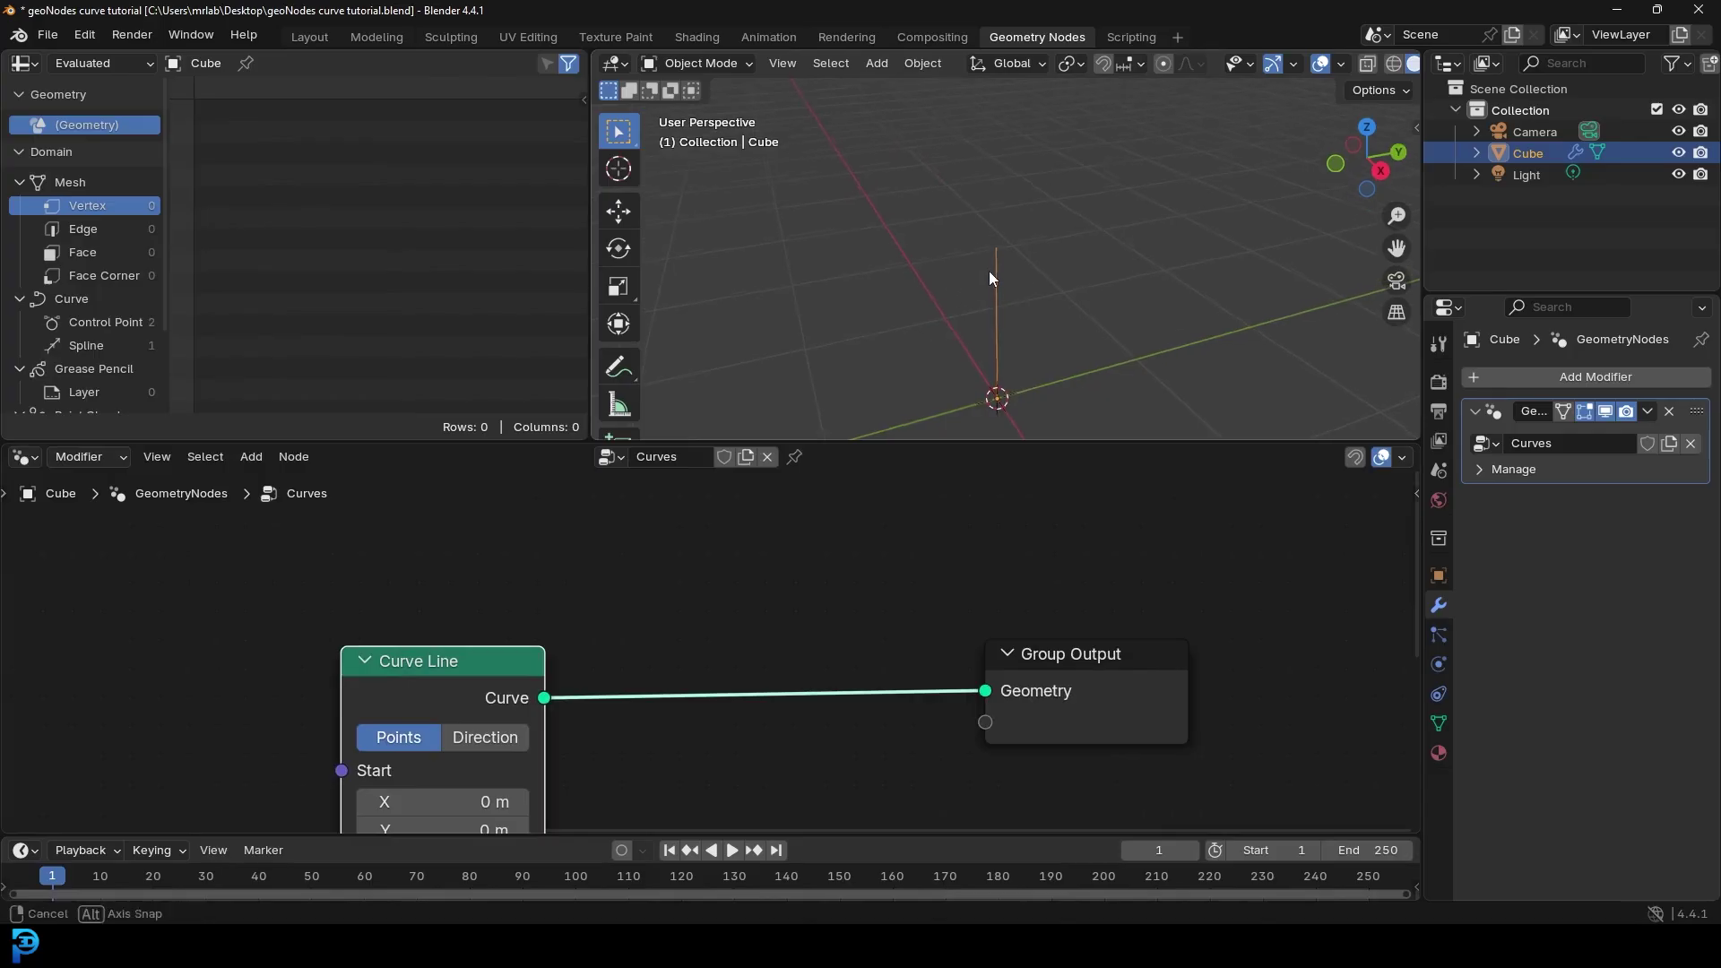
key(Tab)
scroll(1008, 278, down, 4)
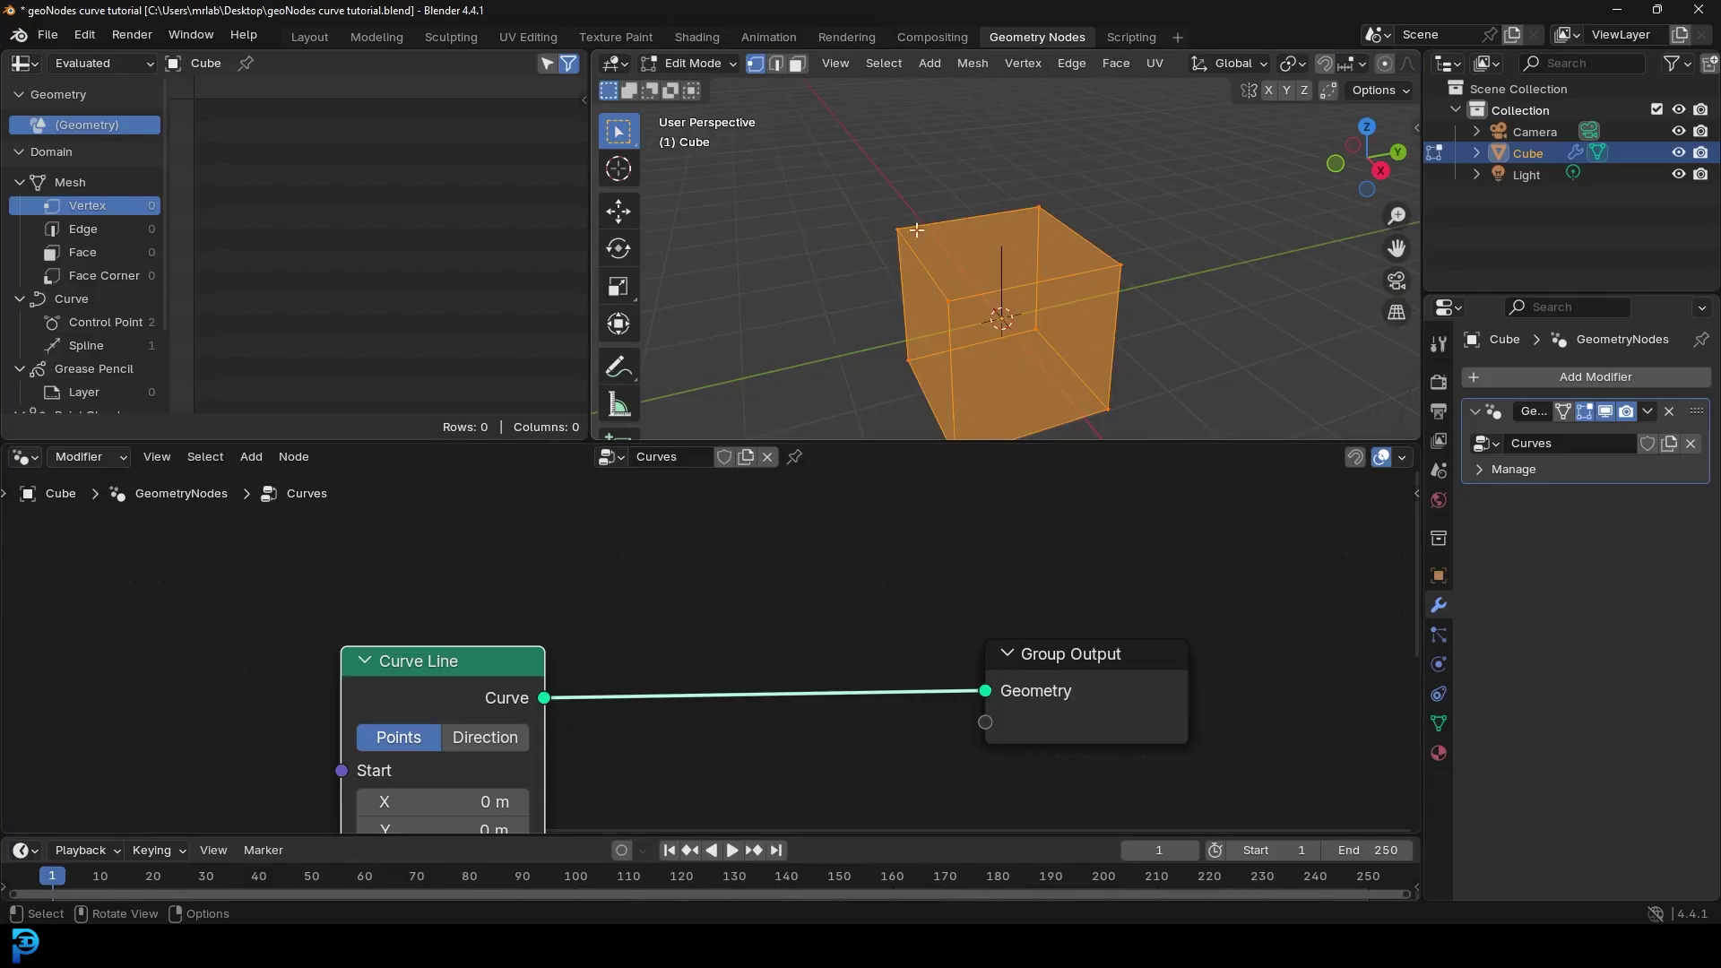
key(Tab)
scroll(1031, 210, up, 1)
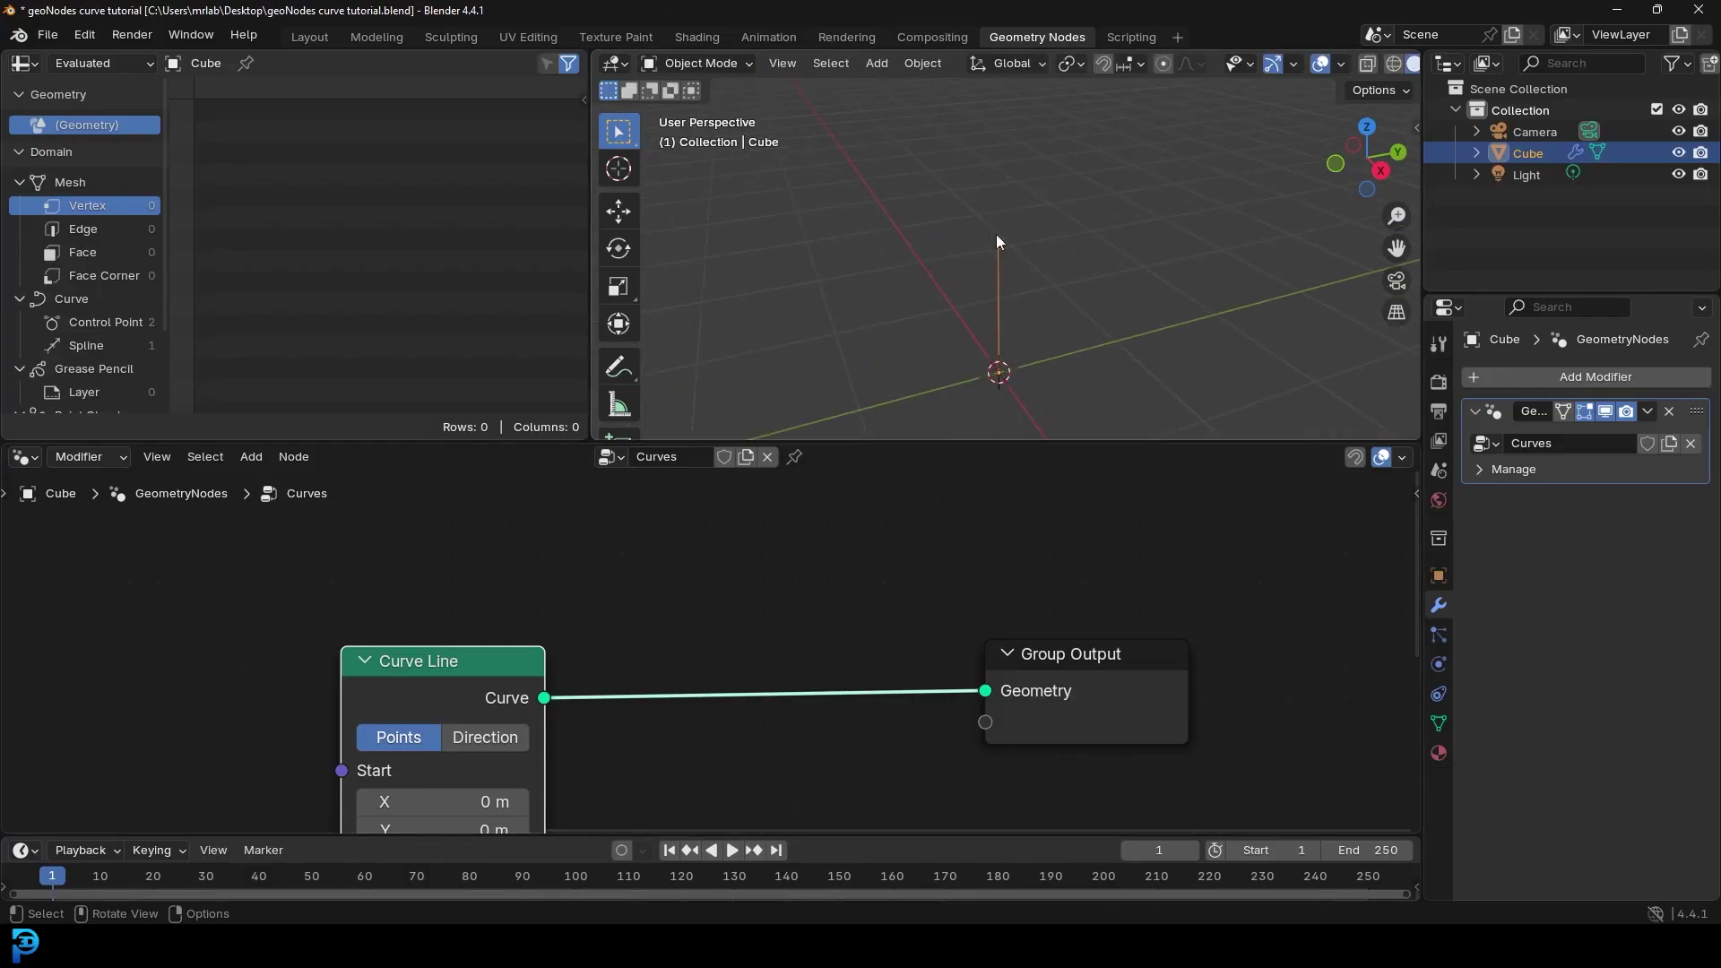
middle_drag(1025, 315, 1085, 192)
Step: Enlarge the node editor area upwards so the whole Curve Line node fits in it
middle_drag(592, 684, 617, 531)
scroll(616, 538, down, 1)
scroll(604, 556, up, 1)
drag(701, 441, 699, 324)
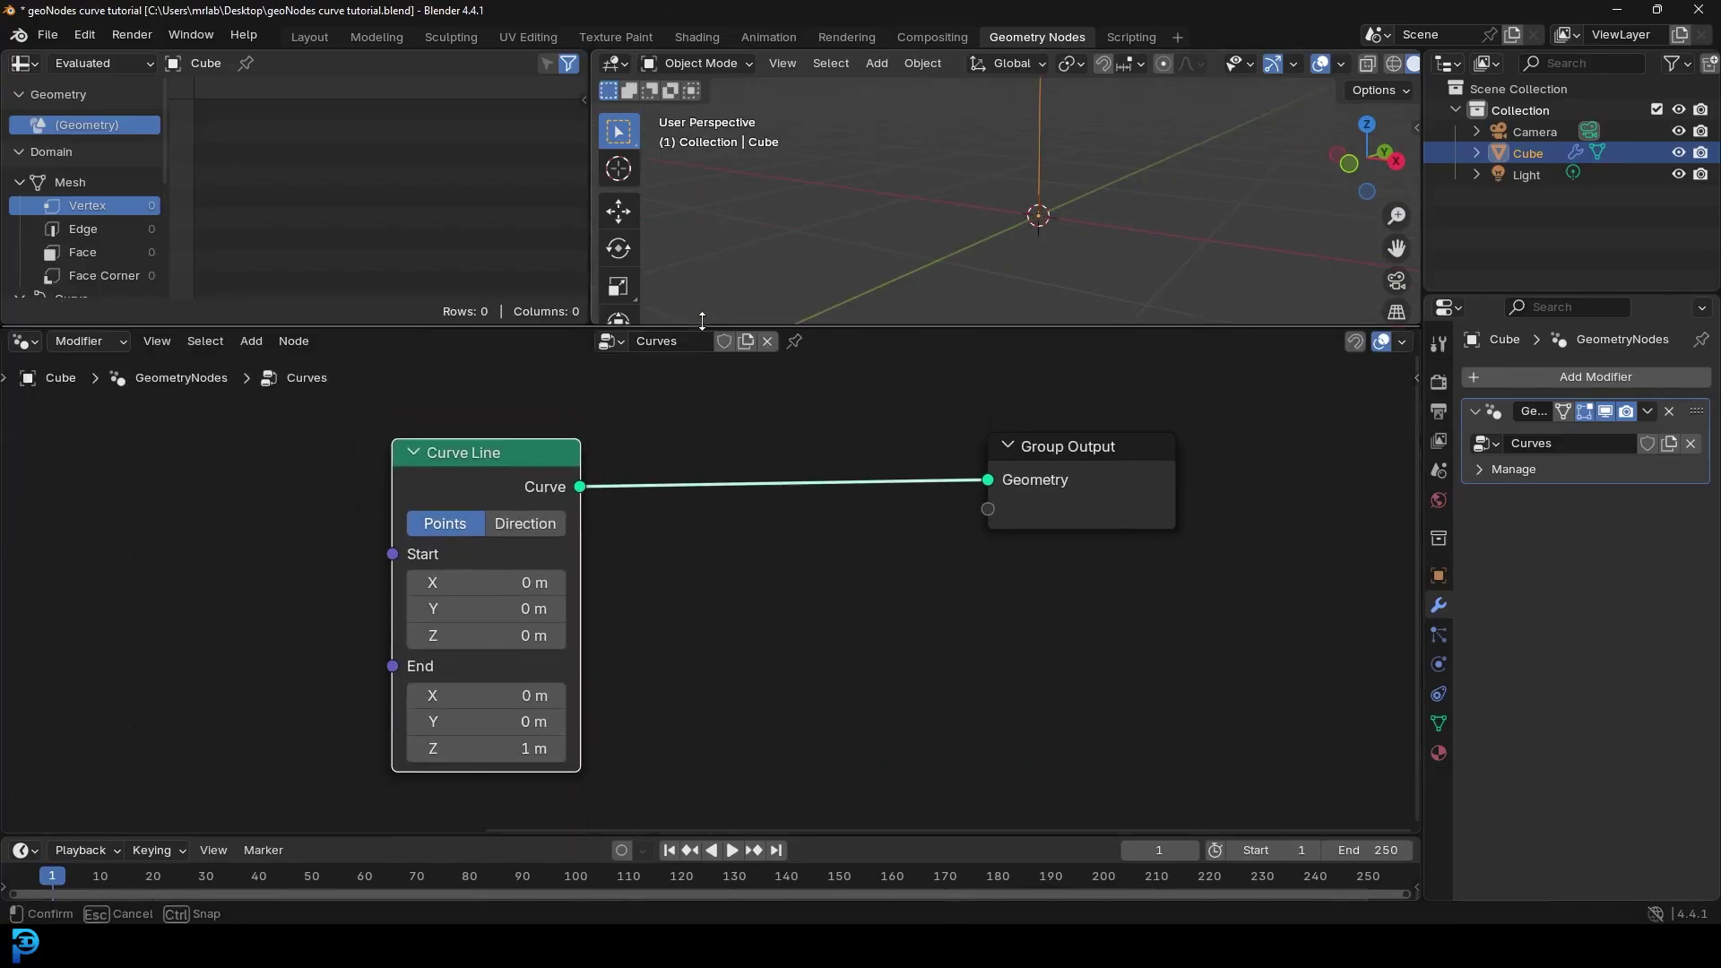
Step: Try a different End X value on the Curve Line node while watching the curve, and undo the change
scroll(439, 529, up, 1)
shift+middle_drag(1033, 181, 1000, 253)
middle_drag(623, 722, 640, 670)
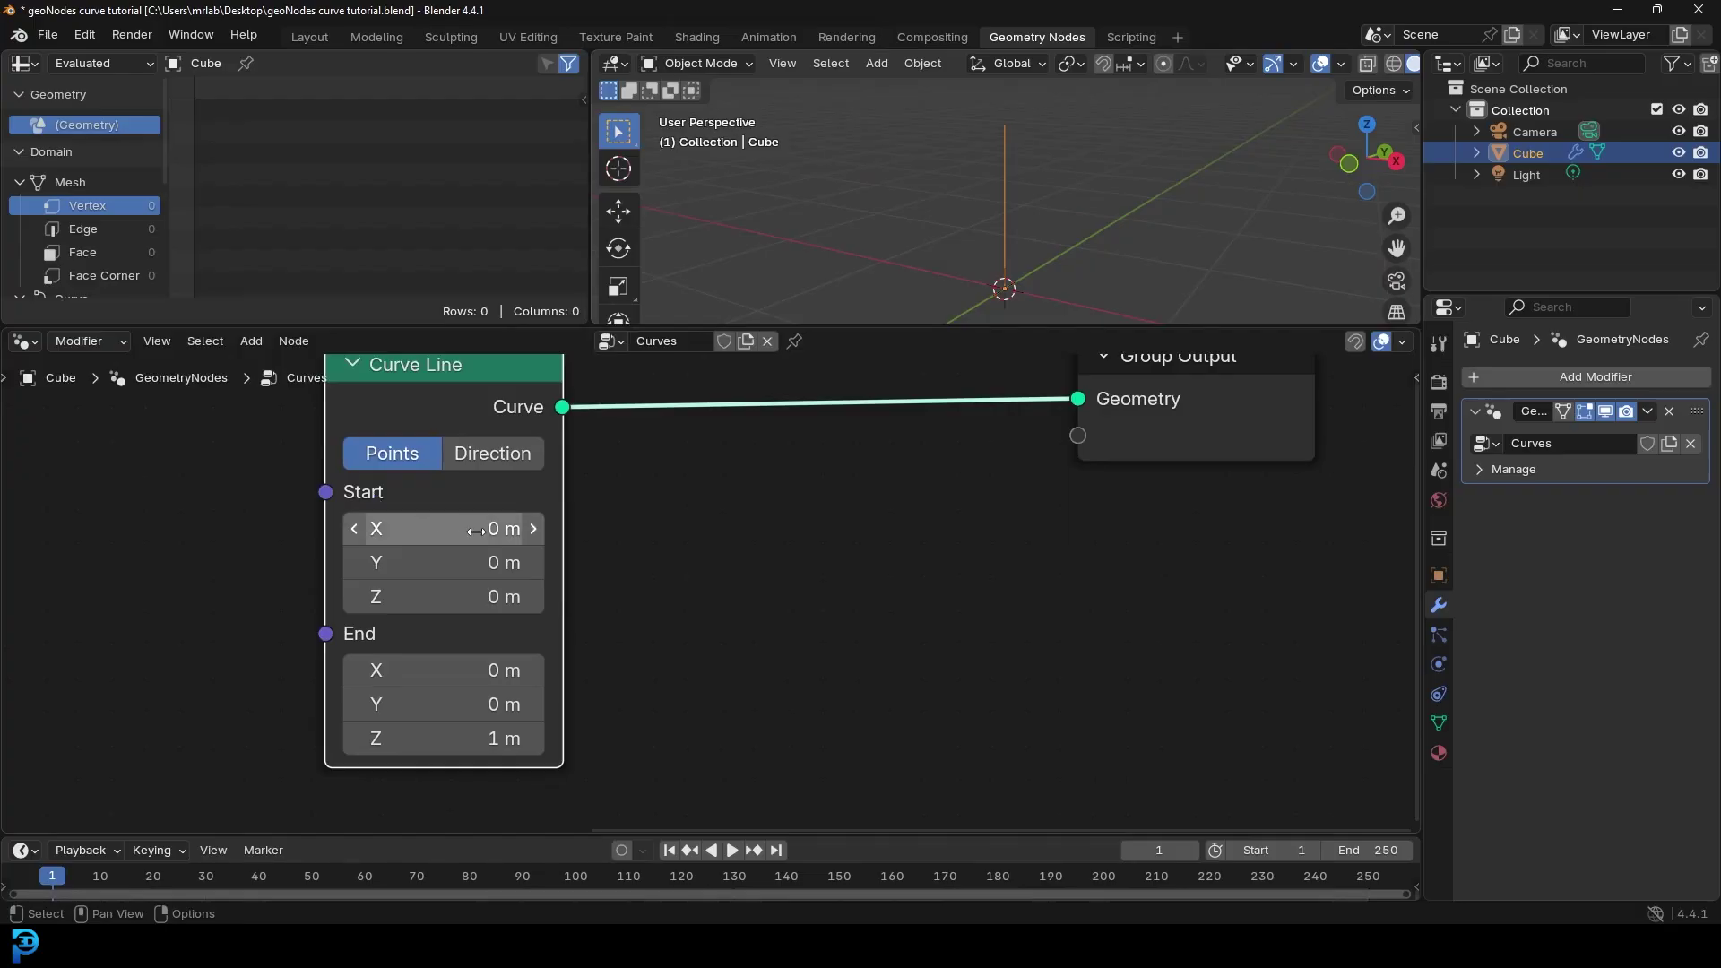
shift+middle_drag(974, 260, 865, 232)
scroll(939, 264, up, 1)
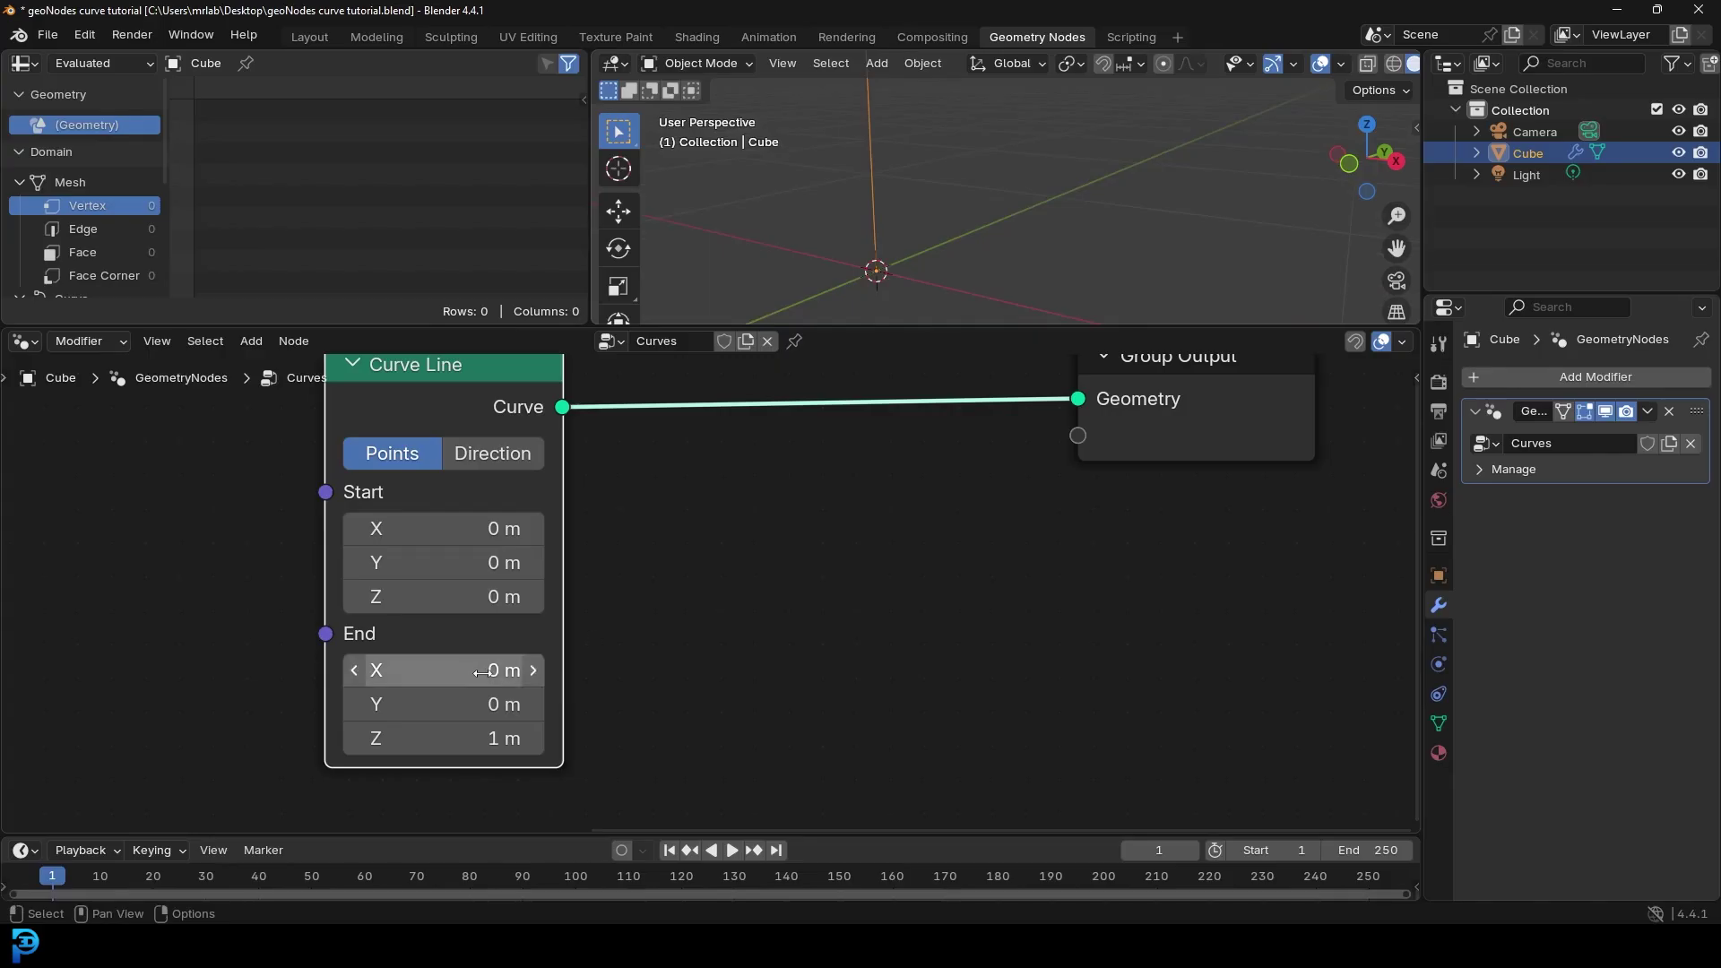
middle_drag(883, 151, 955, 153)
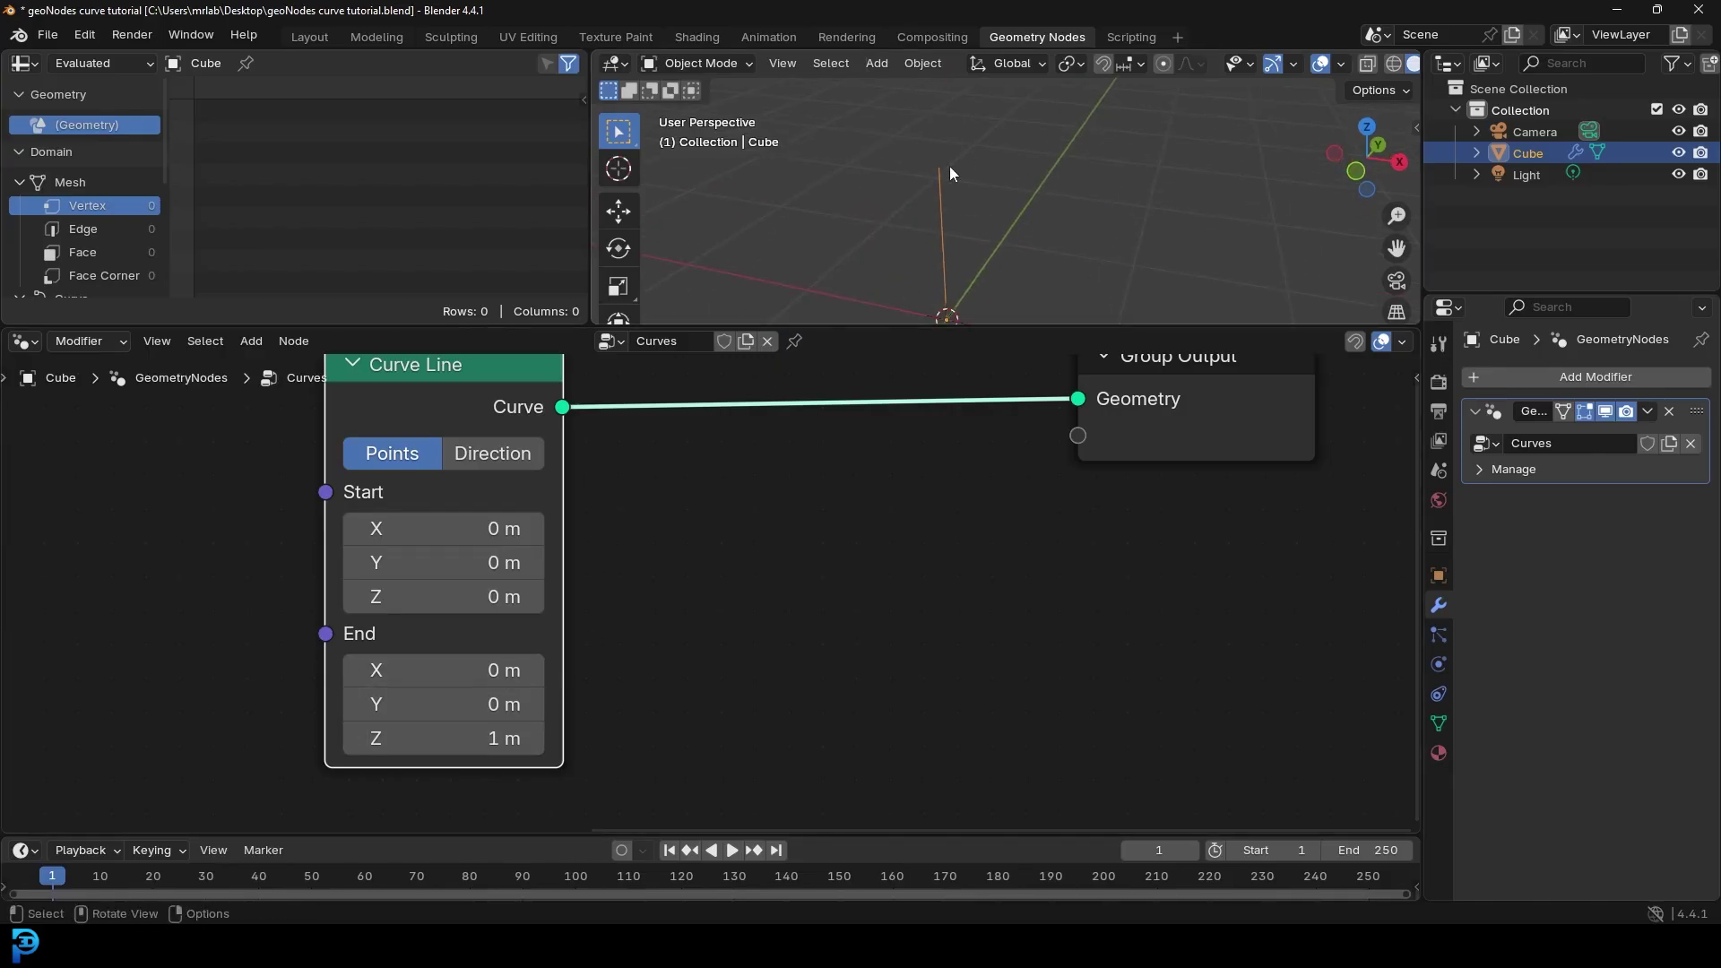
shift+middle_drag(938, 172, 894, 147)
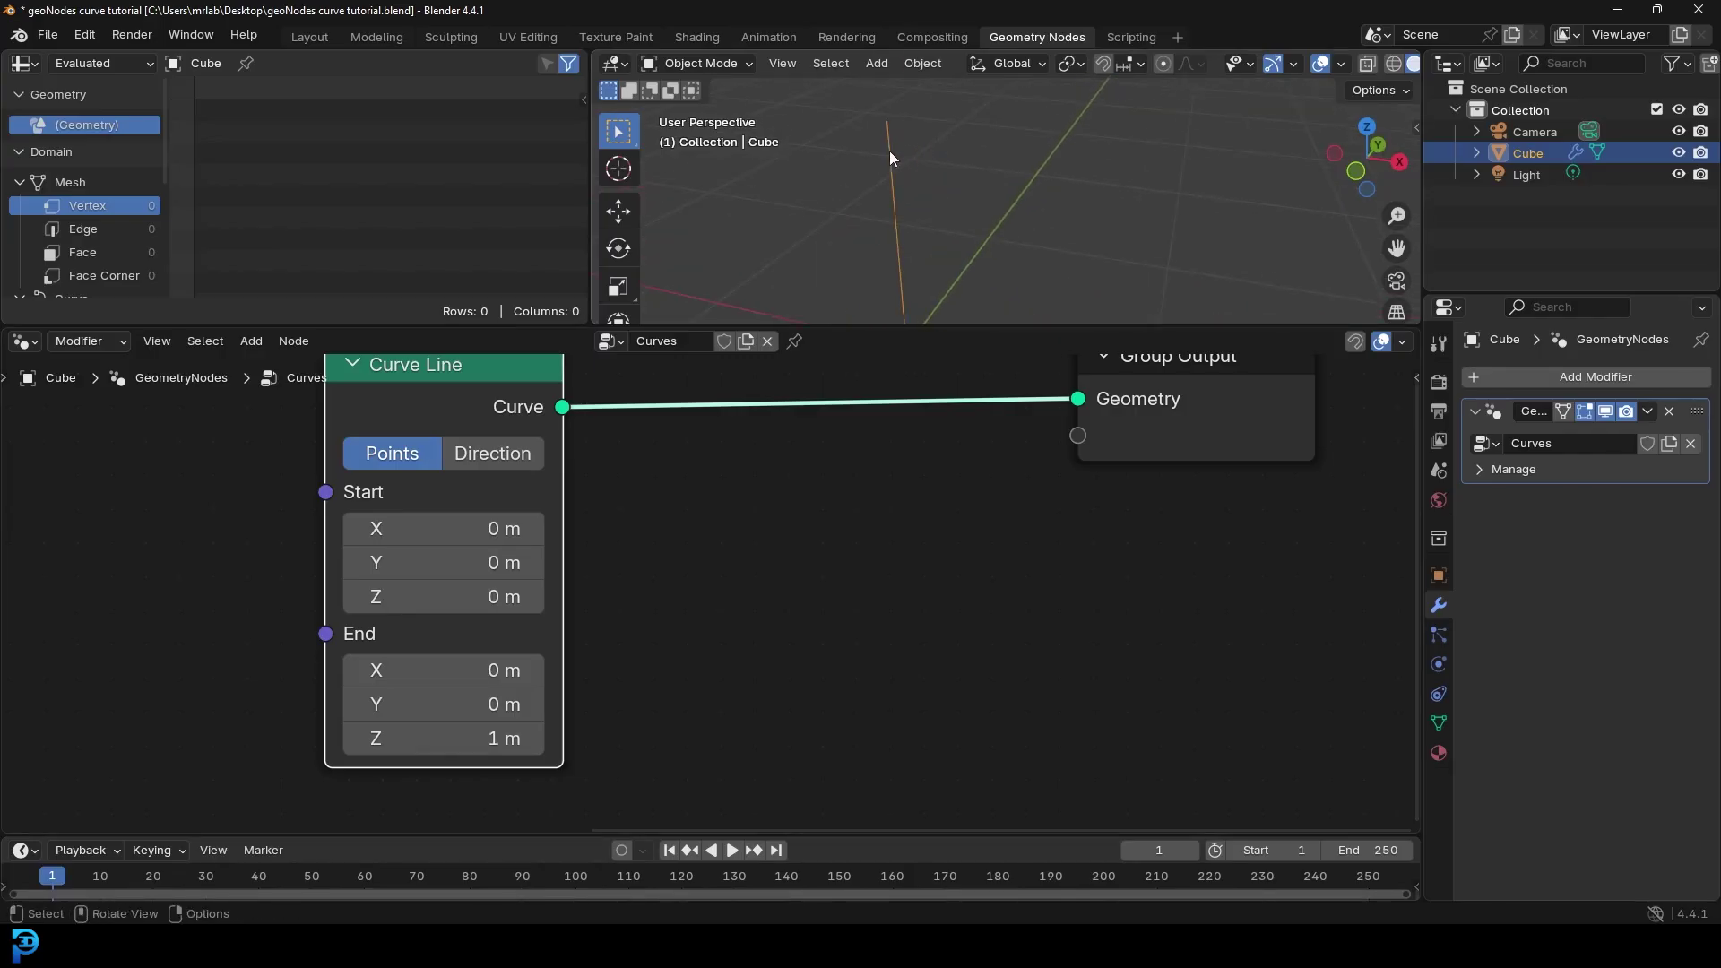
drag(444, 669, 951, 197)
key(ctrl+z)
Step: Move the Group Output node farther from Curve Line, and enlarge the 3D viewport downwards so the whole curve fits
scroll(711, 529, down, 4)
drag(1094, 459, 1161, 472)
drag(938, 327, 927, 376)
scroll(932, 282, up, 1)
shift+middle_drag(932, 282, 965, 251)
scroll(950, 286, down, 2)
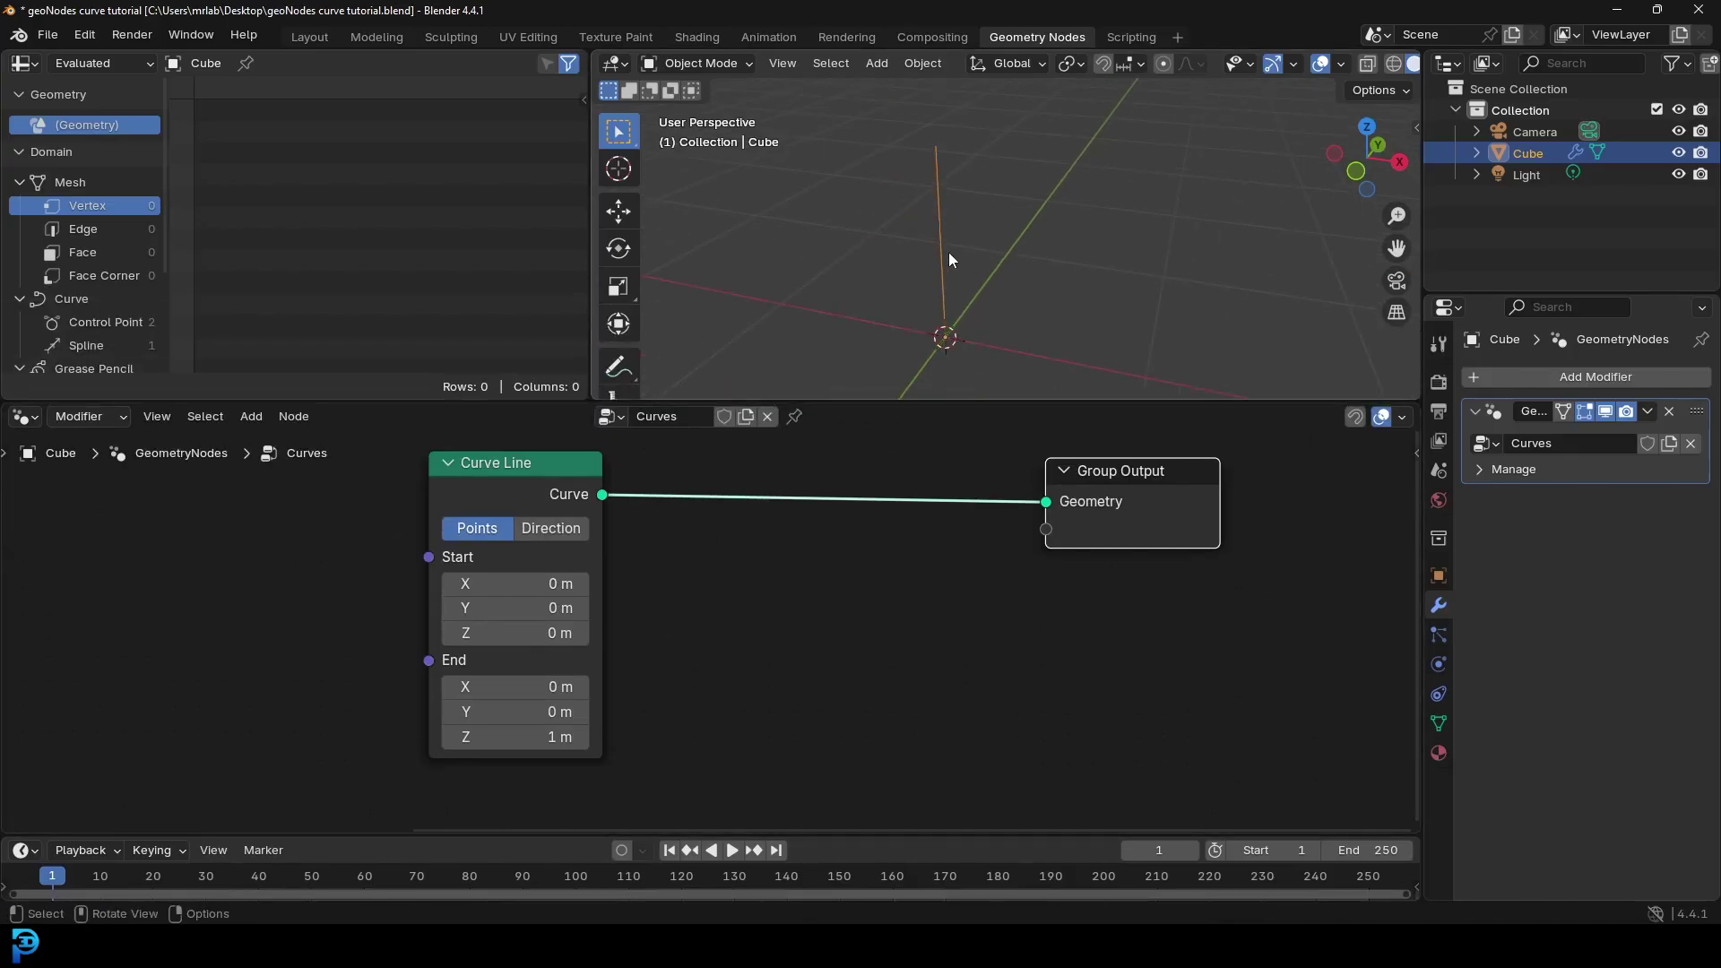
Step: Try different Start X and Y values on the Curve Line node, and undo the change
drag(529, 583, 567, 608)
key(ctrl+z)
key(ctrl+z)
Step: Make room before Group Output and insert a Resample Curve node on the link from Curve Line
drag(1035, 544, 1089, 544)
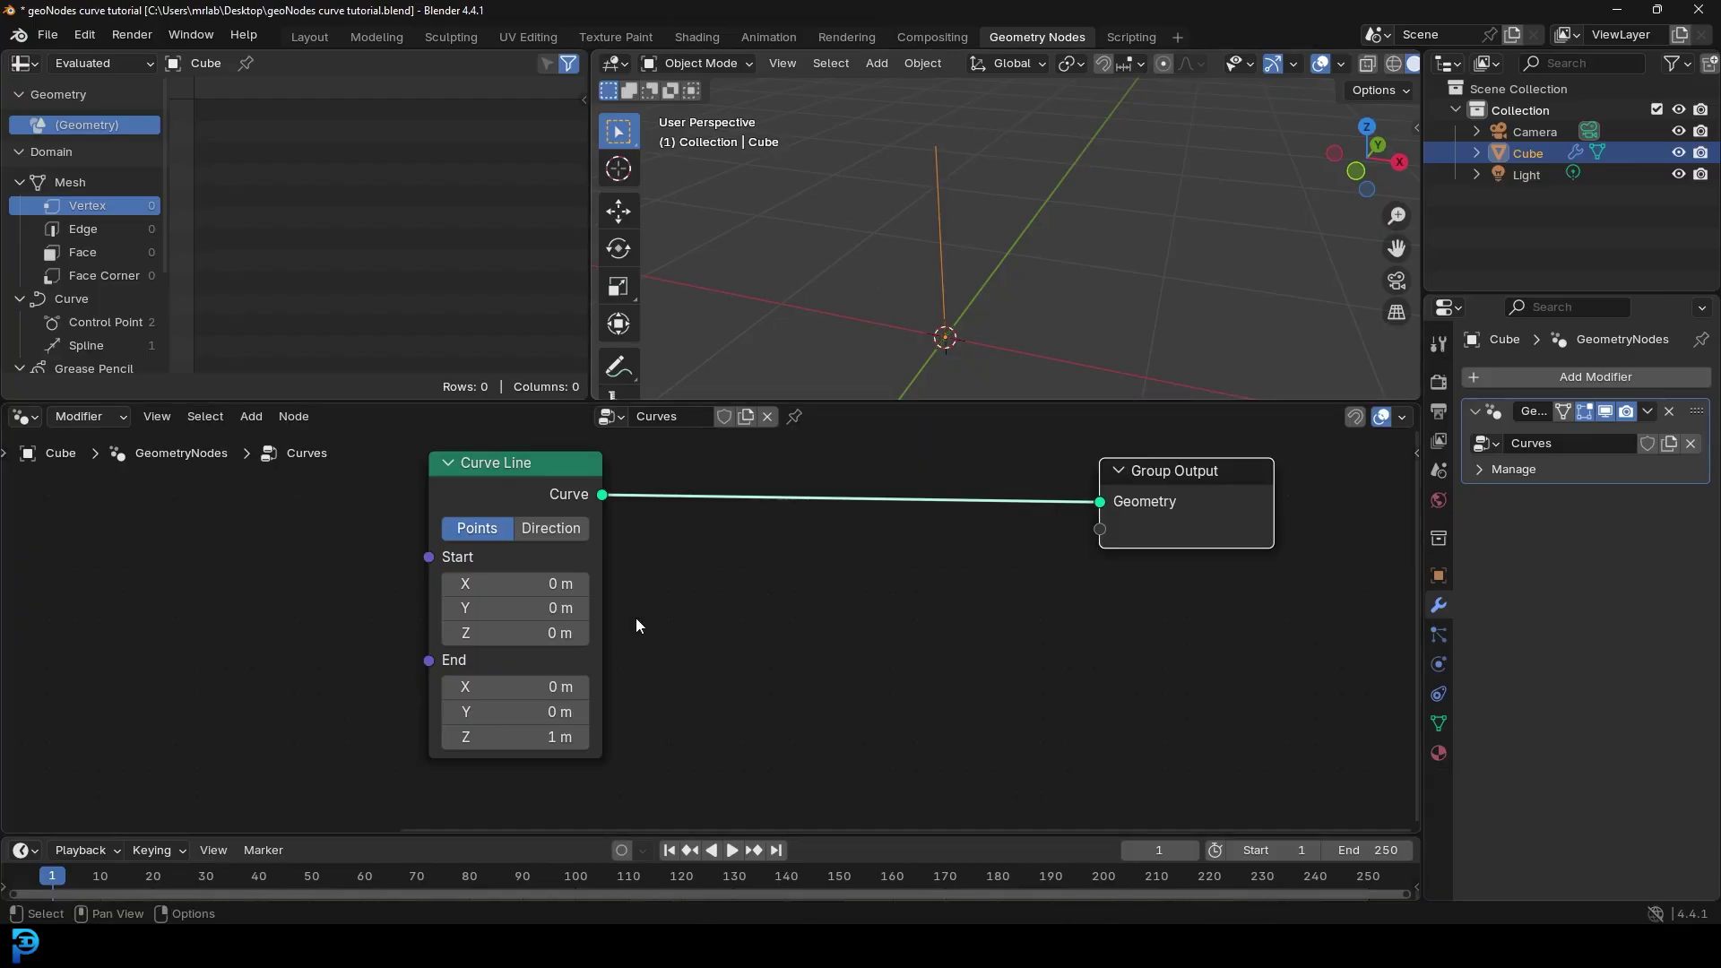
scroll(704, 582, up, 1)
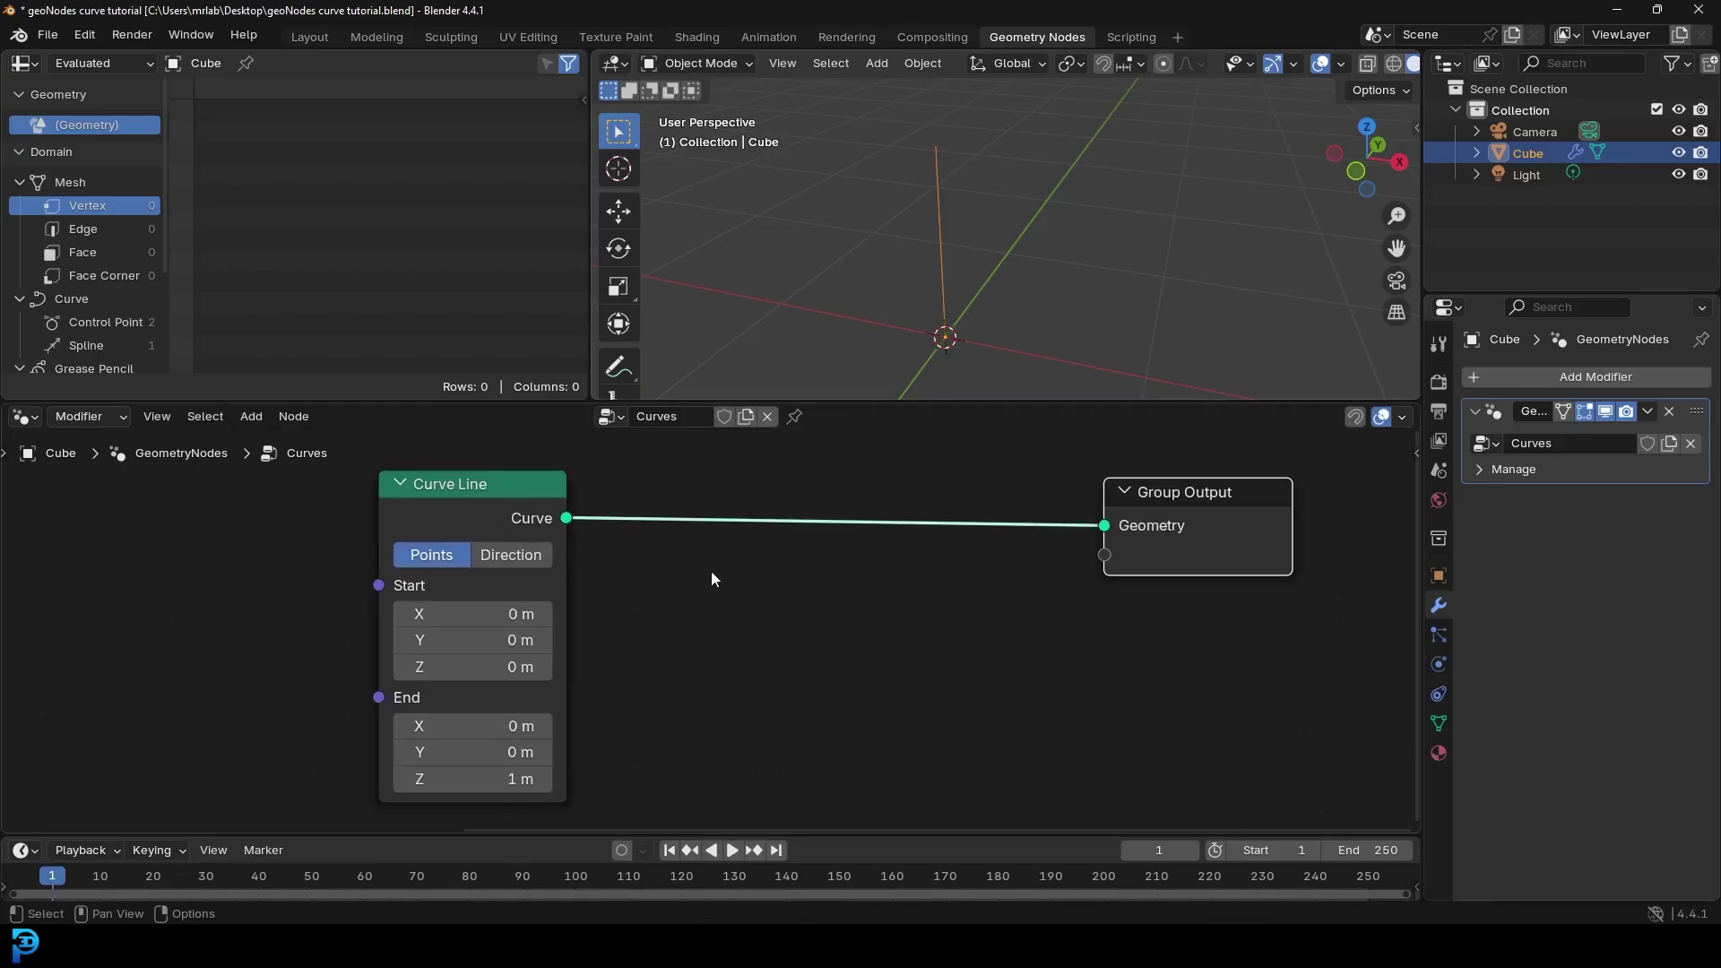
key(shift+a)
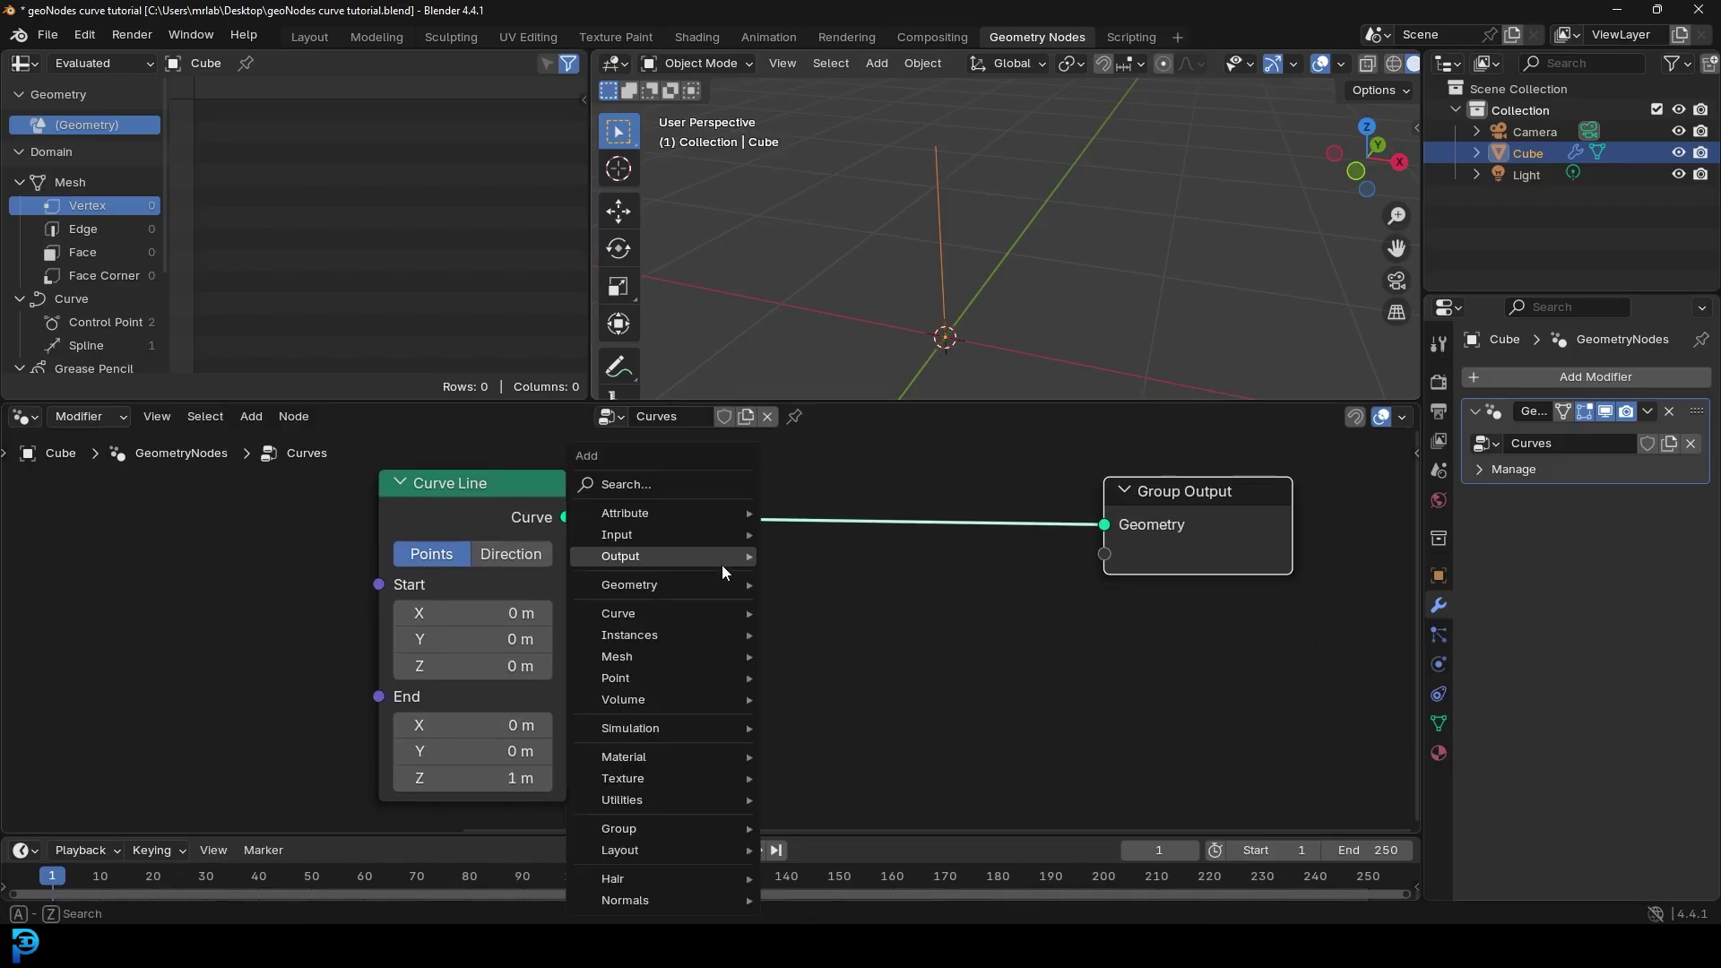
click(639, 486)
text(e)
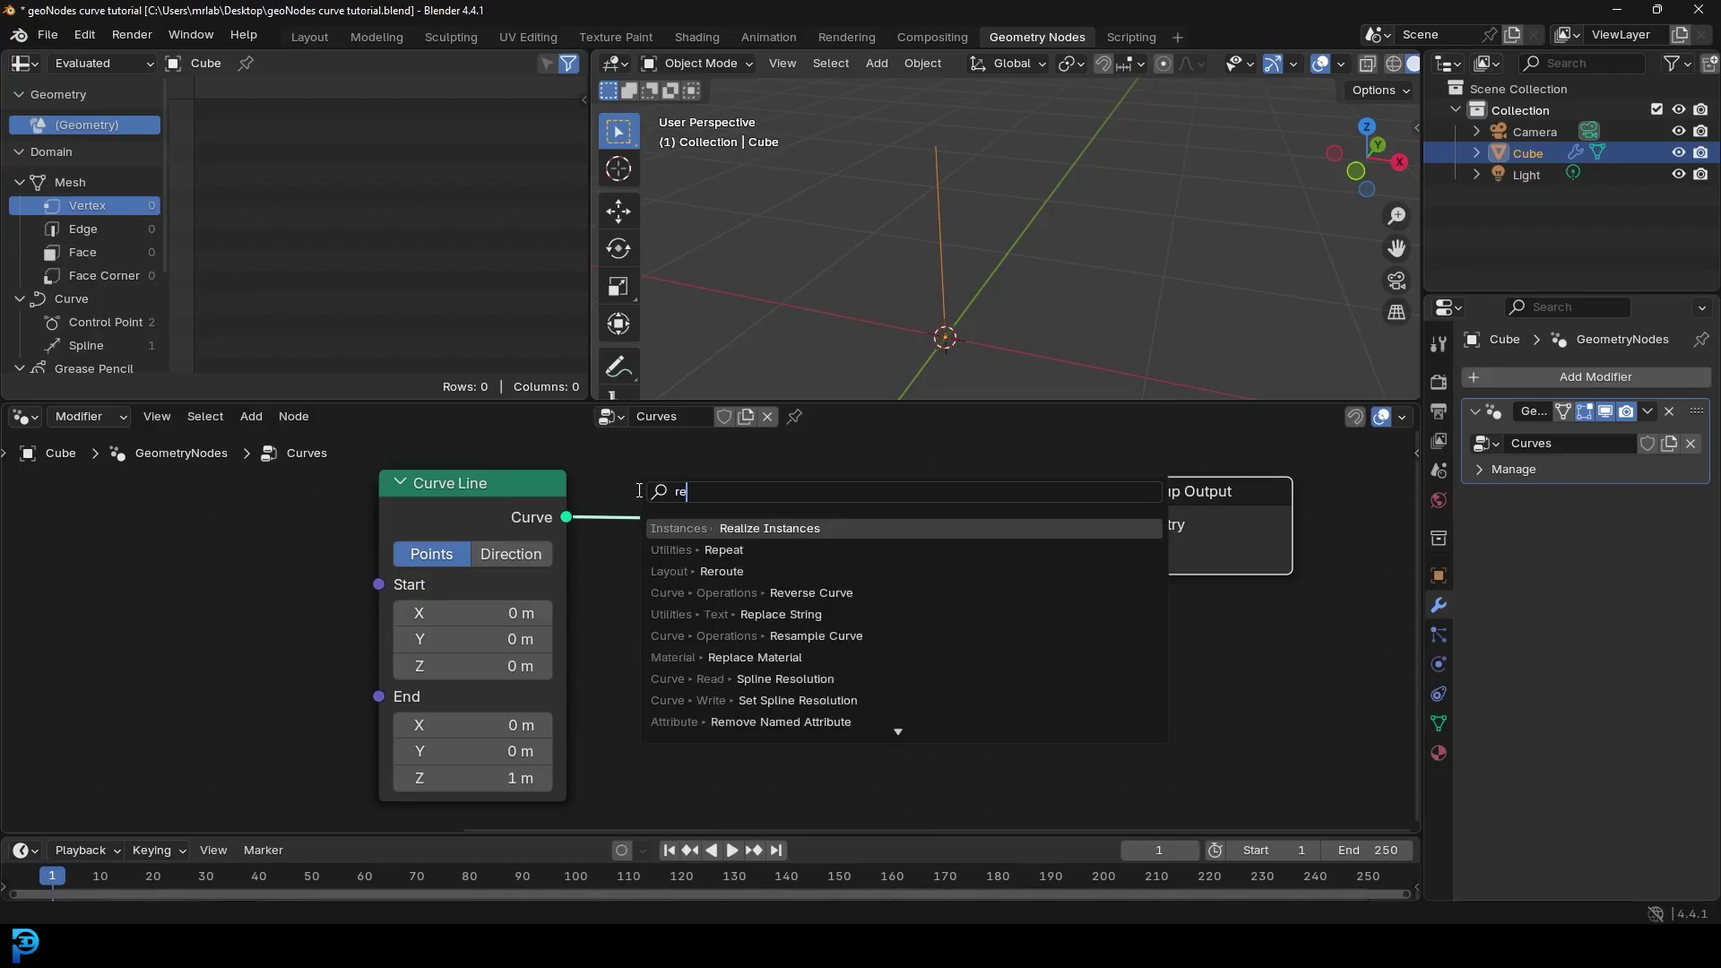
text(sampkl)
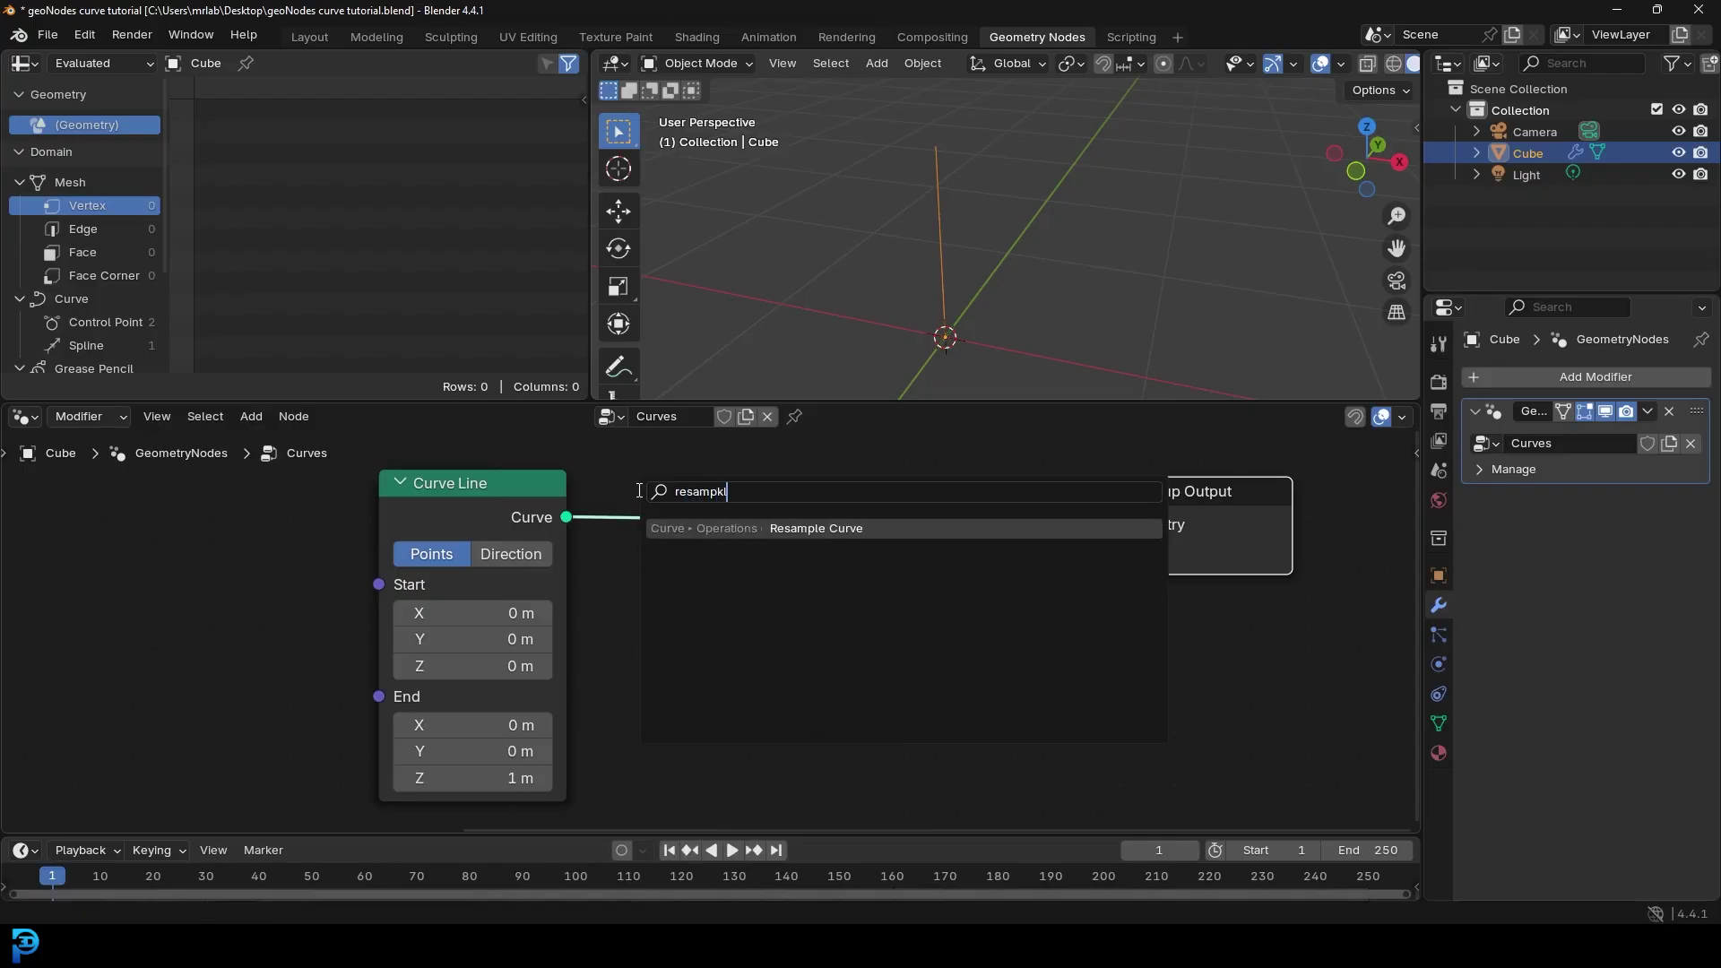
click(839, 529)
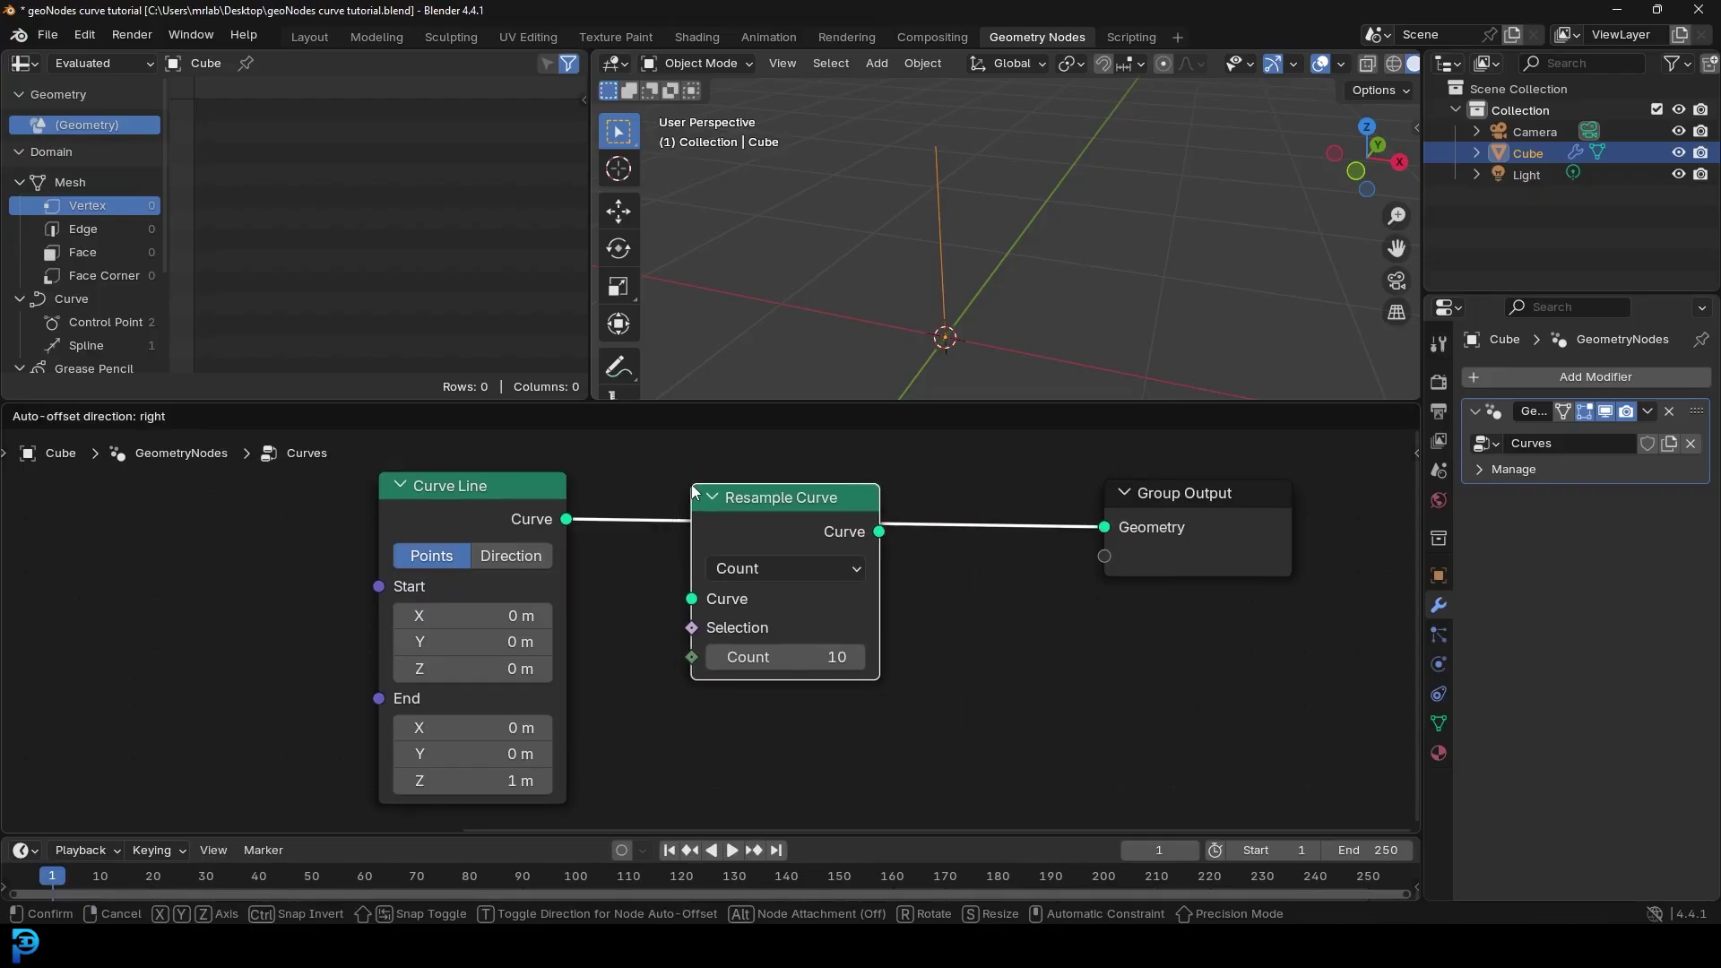
click(691, 484)
Step: Arrange the nodes by raising Curve Line and setting Resample Curve slightly below it, between Curve Line and Group Output
drag(740, 496, 745, 506)
mouse_move(462, 506)
mouse_down()
mouse_move(451, 471)
mouse_move(468, 483)
mouse_up()
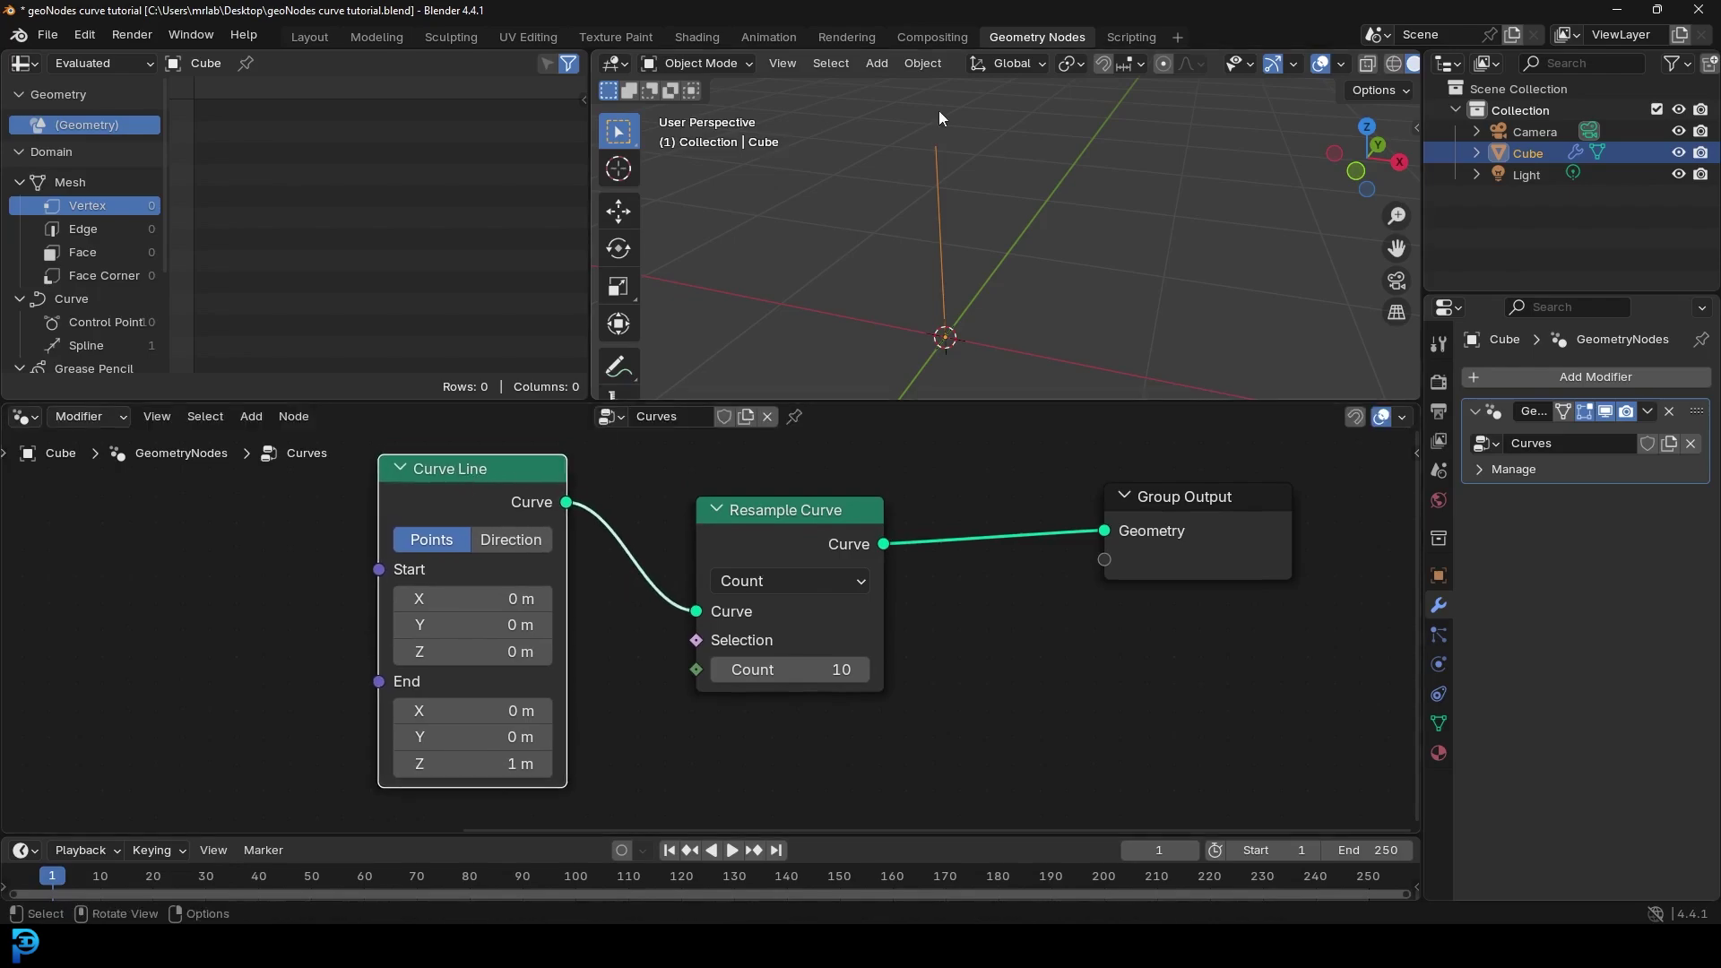
drag(763, 511, 751, 507)
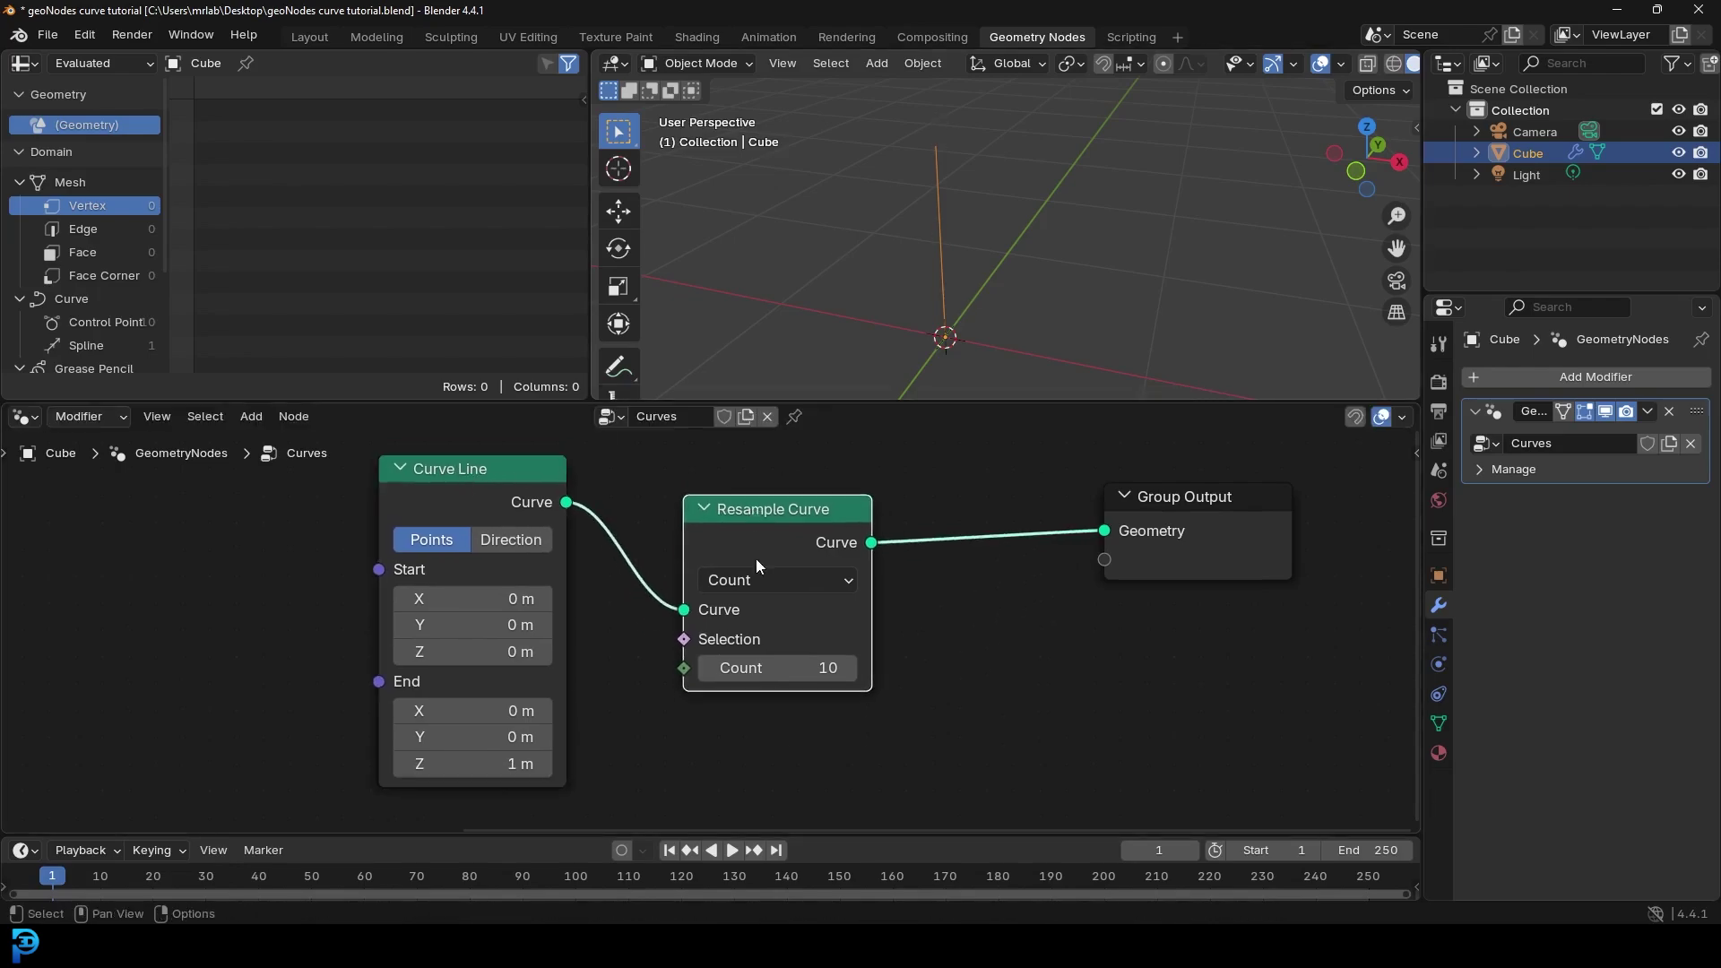
Step: Try Resample Curve Count values of 120 and 5
scroll(751, 507, up, 1)
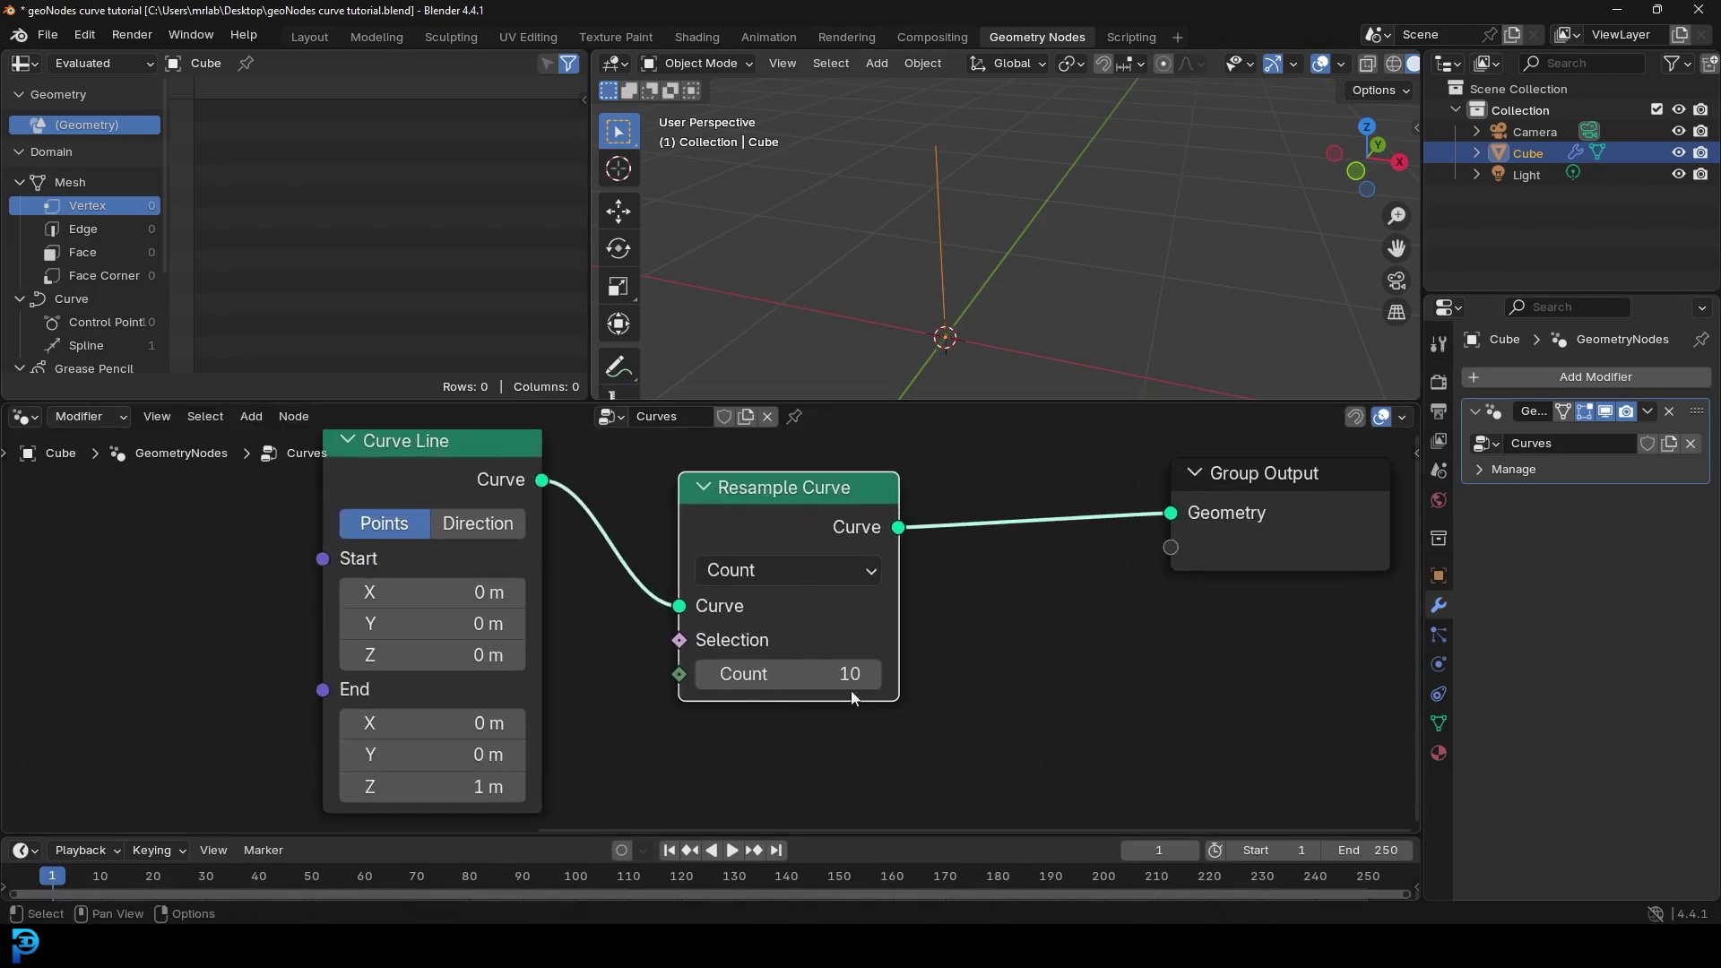
click(794, 674)
text(120)
key(Return)
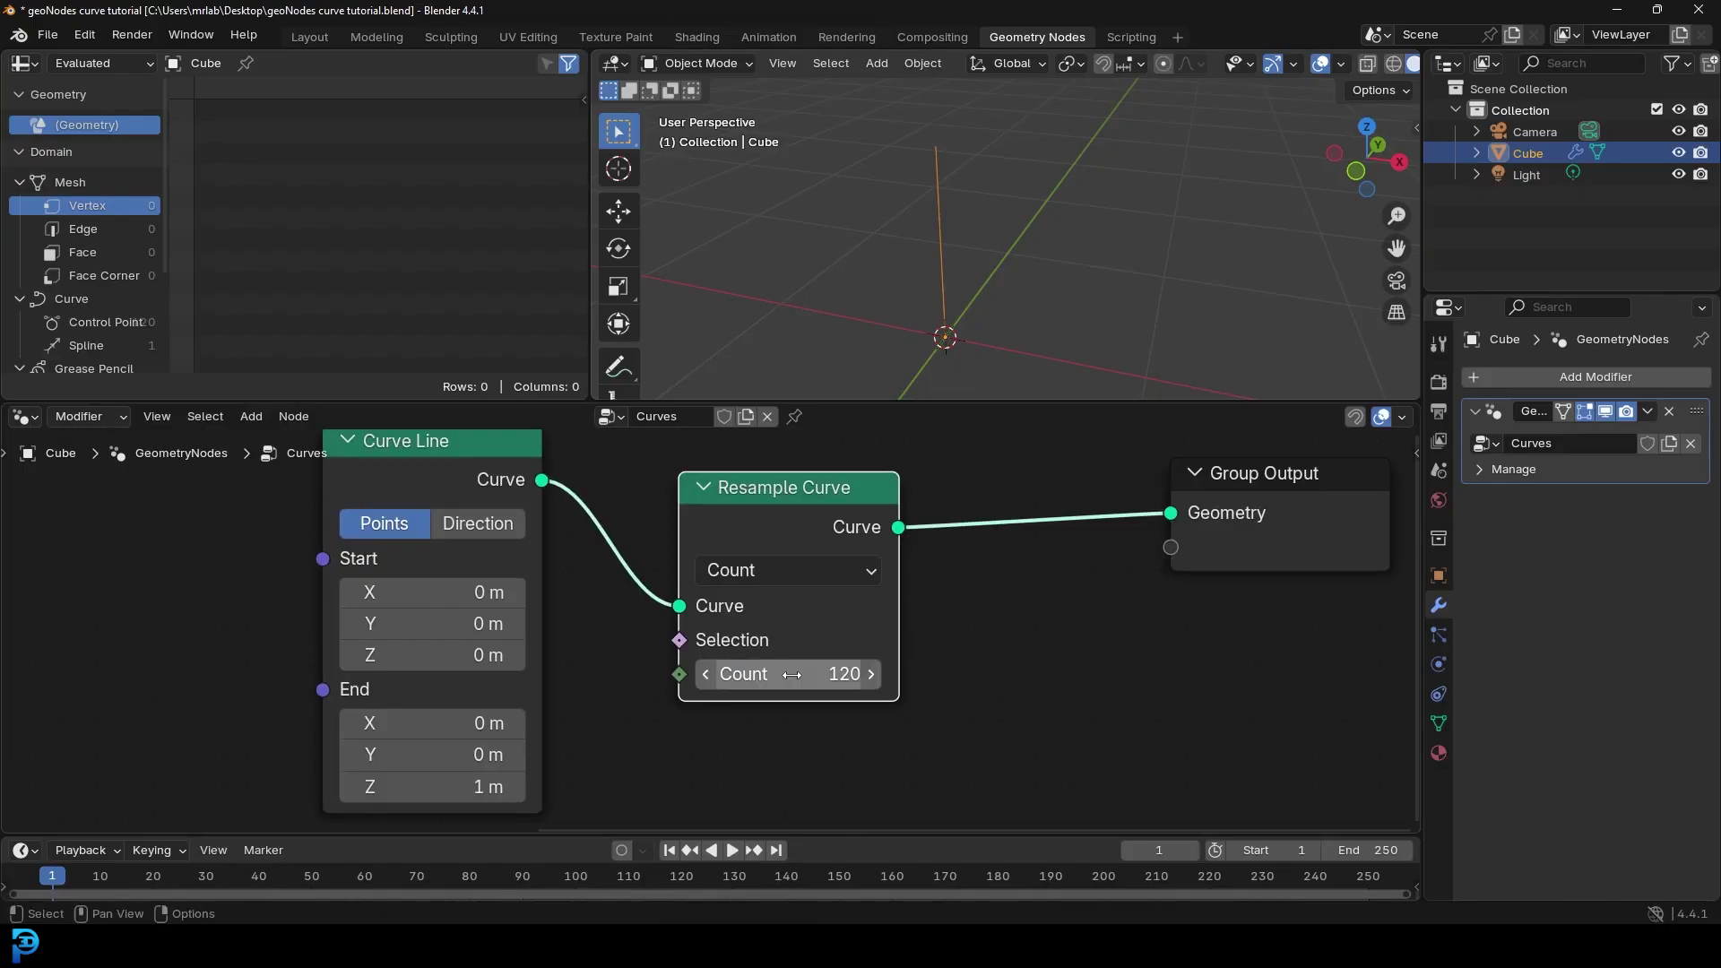
click(792, 674)
text(5)
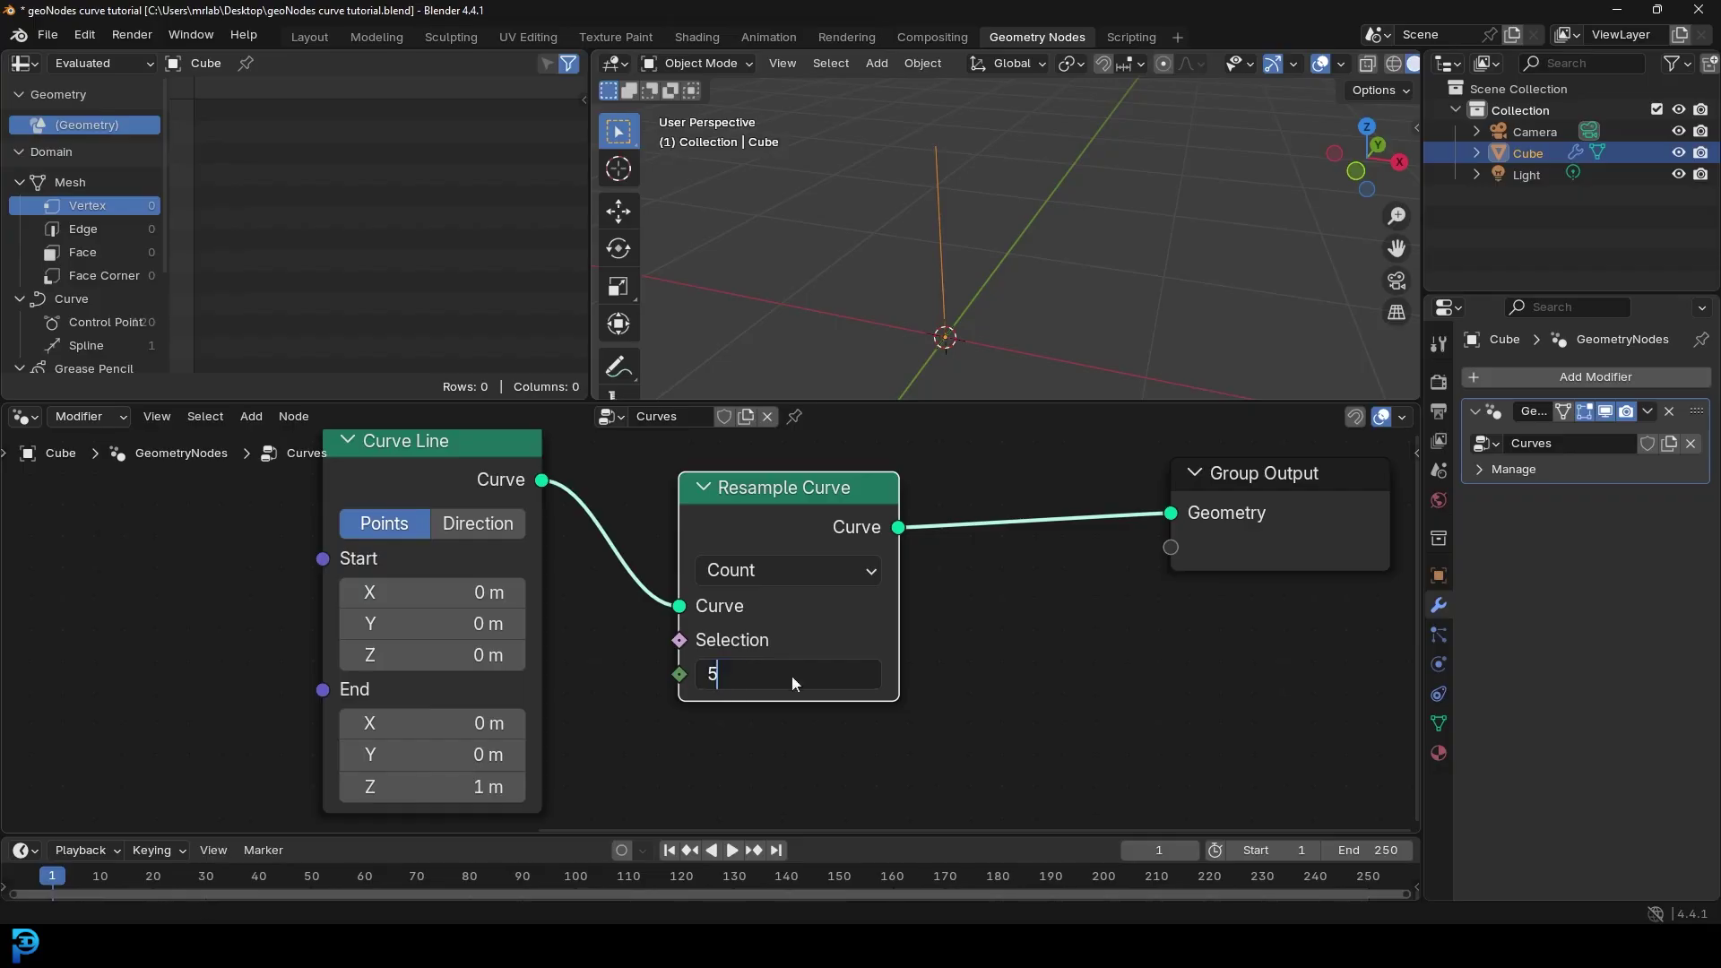
key(Return)
Step: Set the Resample Curve node's Count to 30
click(792, 674)
text(30)
key(Return)
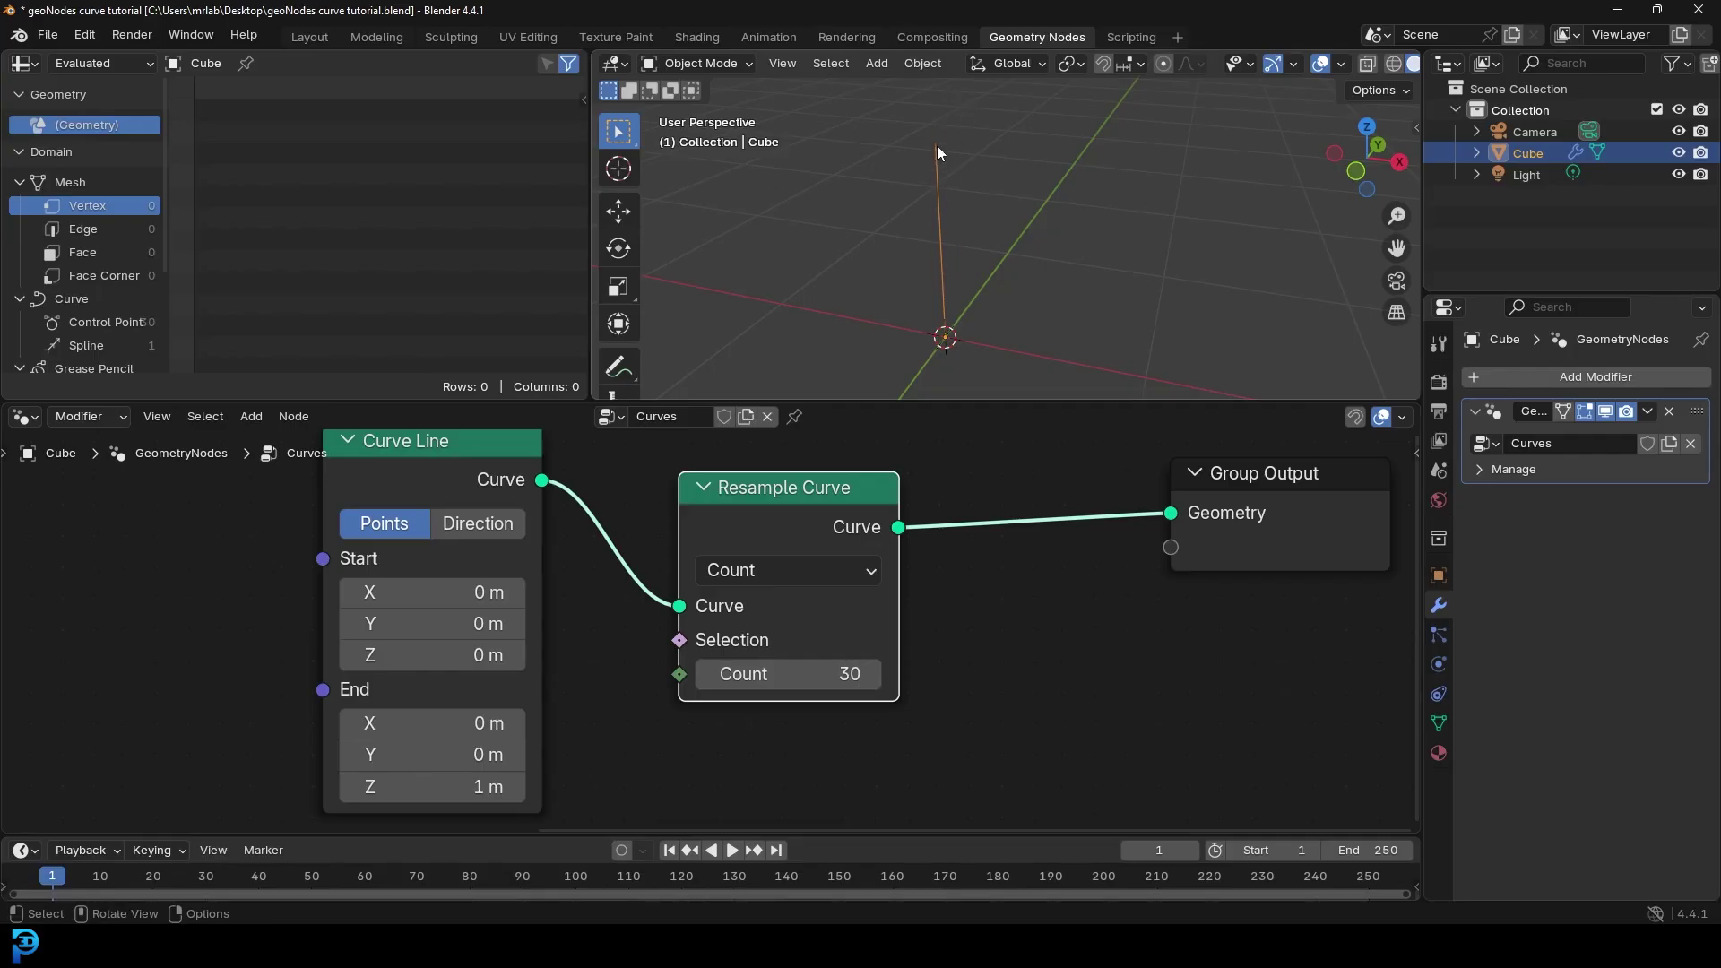
Step: Move Group Output farther away and add a Set Position node between Resample Curve and Group Output
scroll(932, 567, down, 5)
middle_drag(931, 569, 632, 600)
scroll(634, 599, up, 2)
drag(795, 573, 1099, 566)
middle_drag(1099, 566, 1118, 544)
key(shift+a)
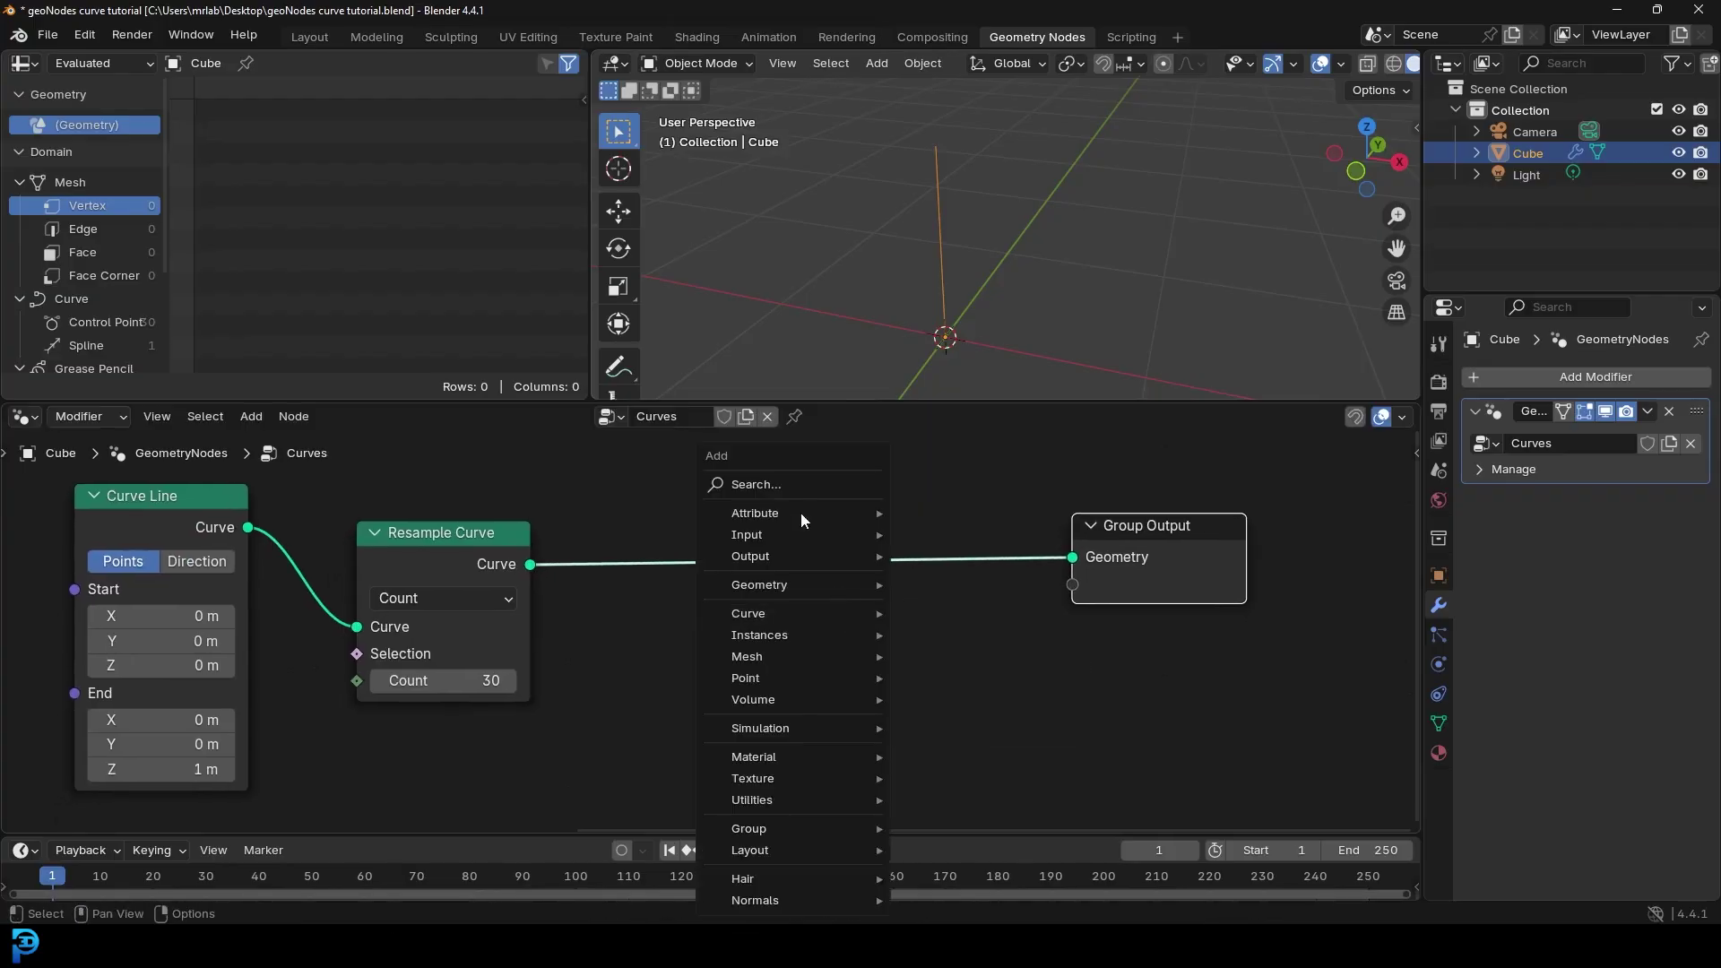
click(795, 484)
text(set)
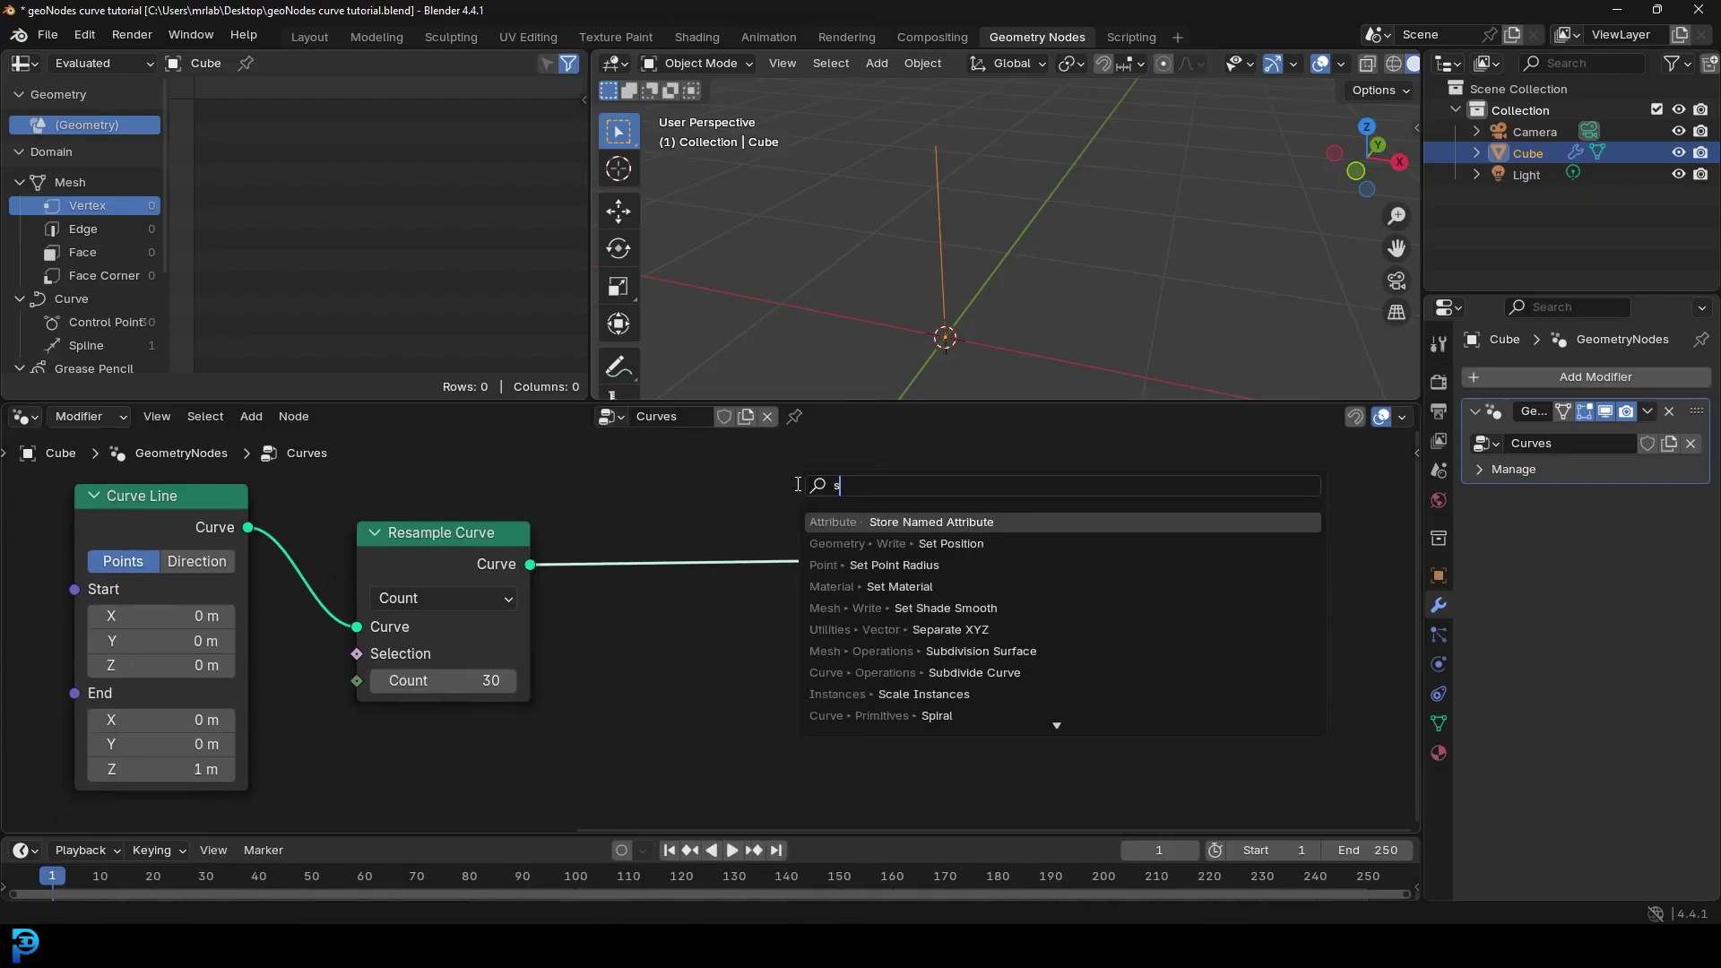
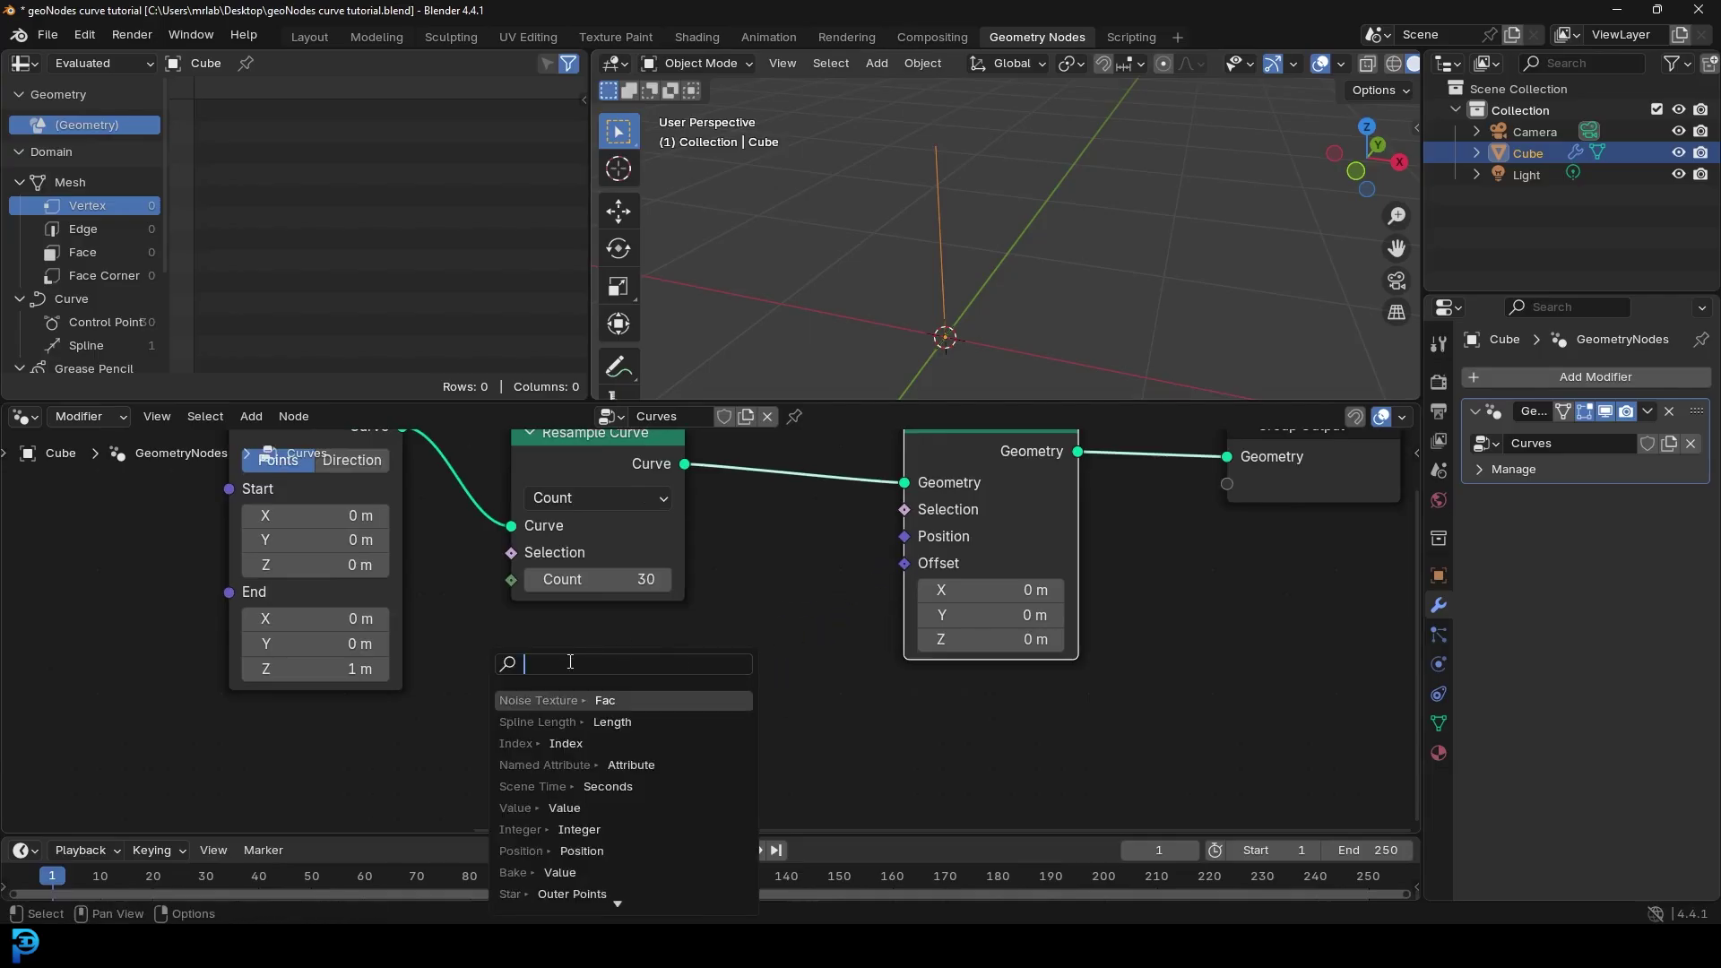
Step: Add a Noise Texture node below Resample Curve and connect its Color output to Set Position's Offset
text(noise)
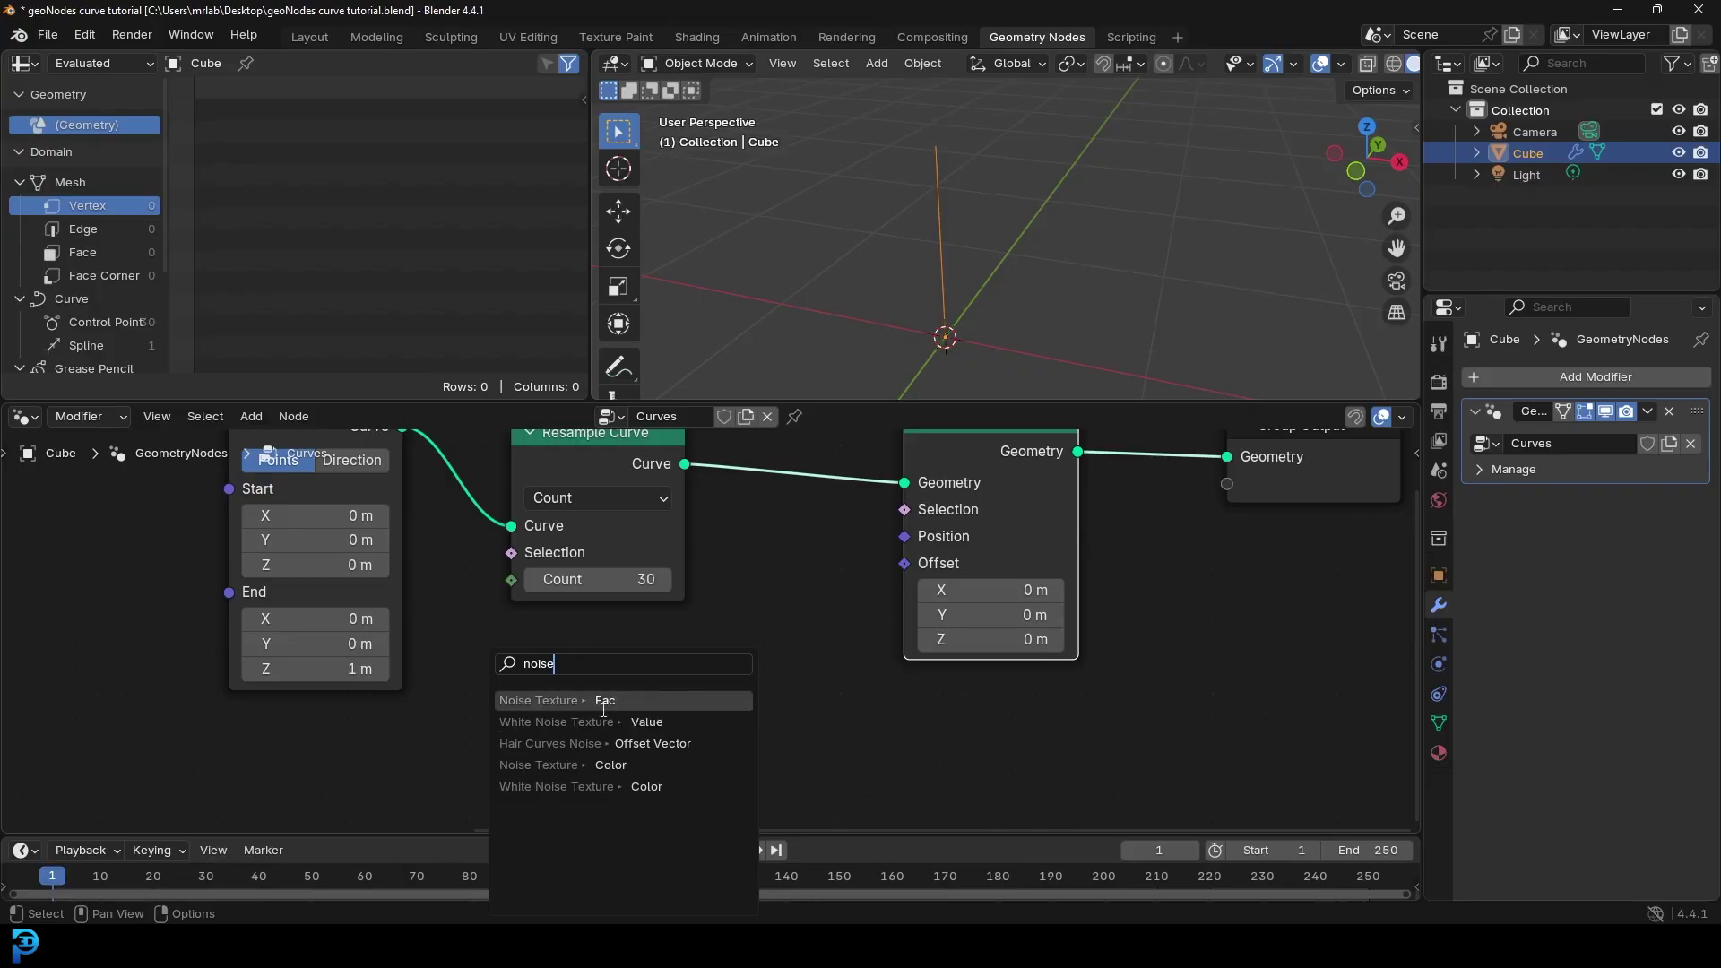
click(607, 766)
click(761, 704)
drag(743, 702, 899, 562)
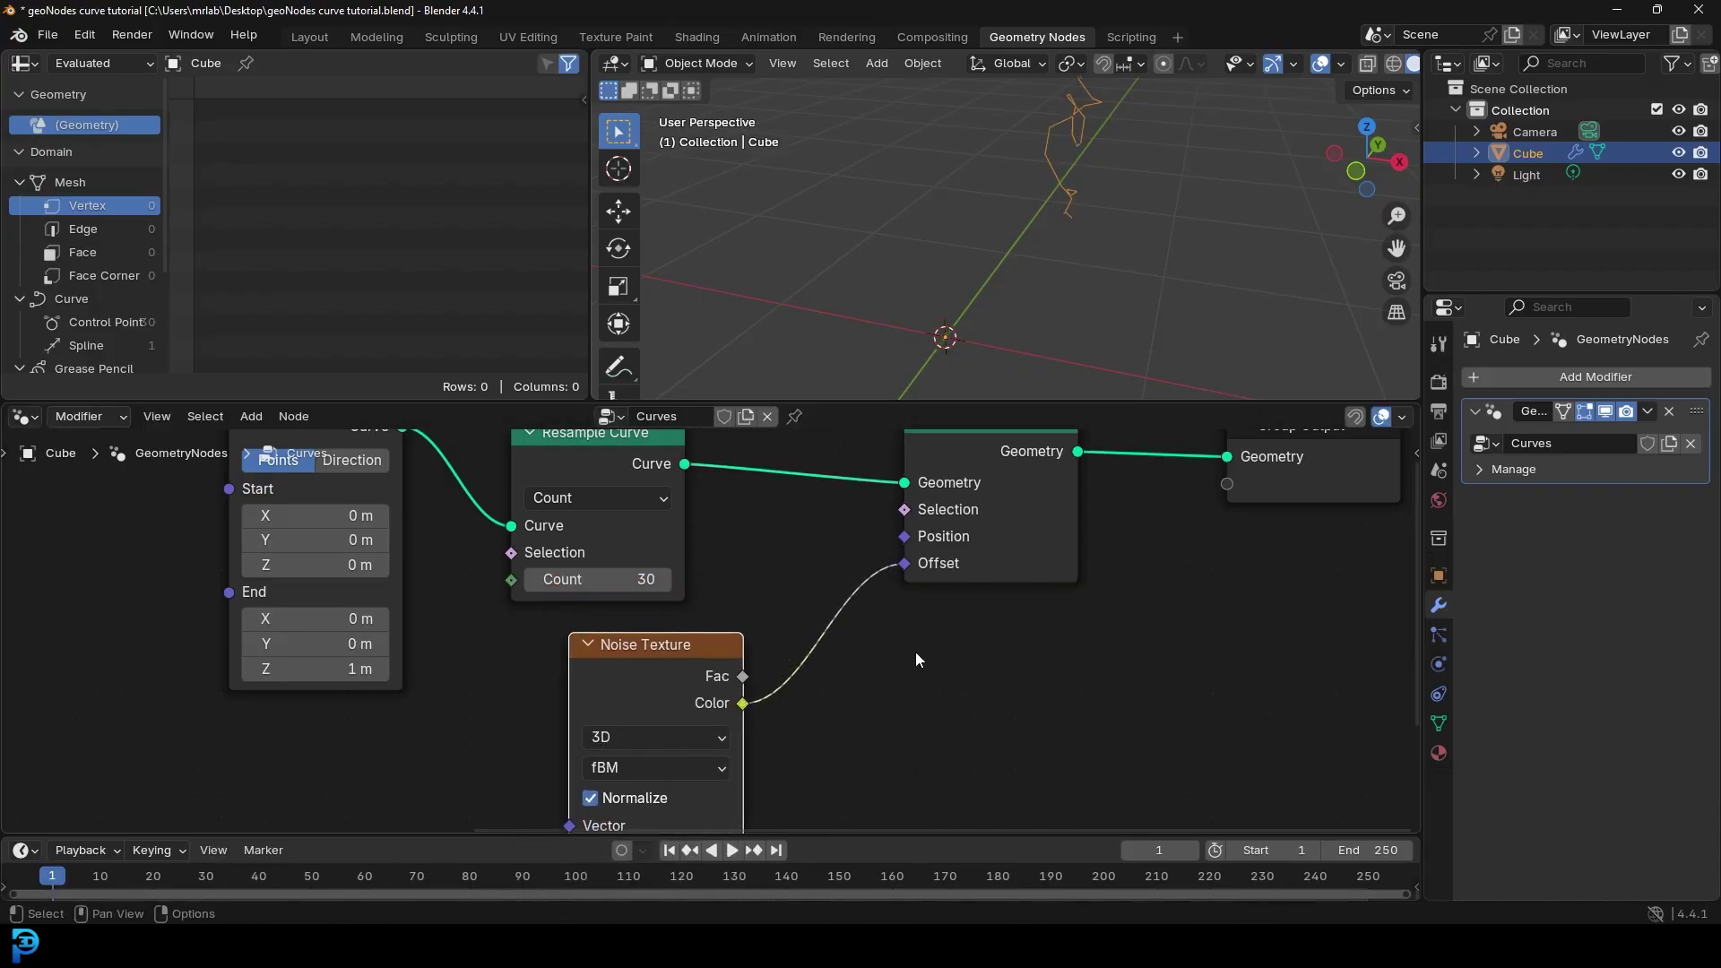
Step: Set the Noise Texture's Scale to 2 to smooth the curve's displacement
scroll(932, 653, down, 2)
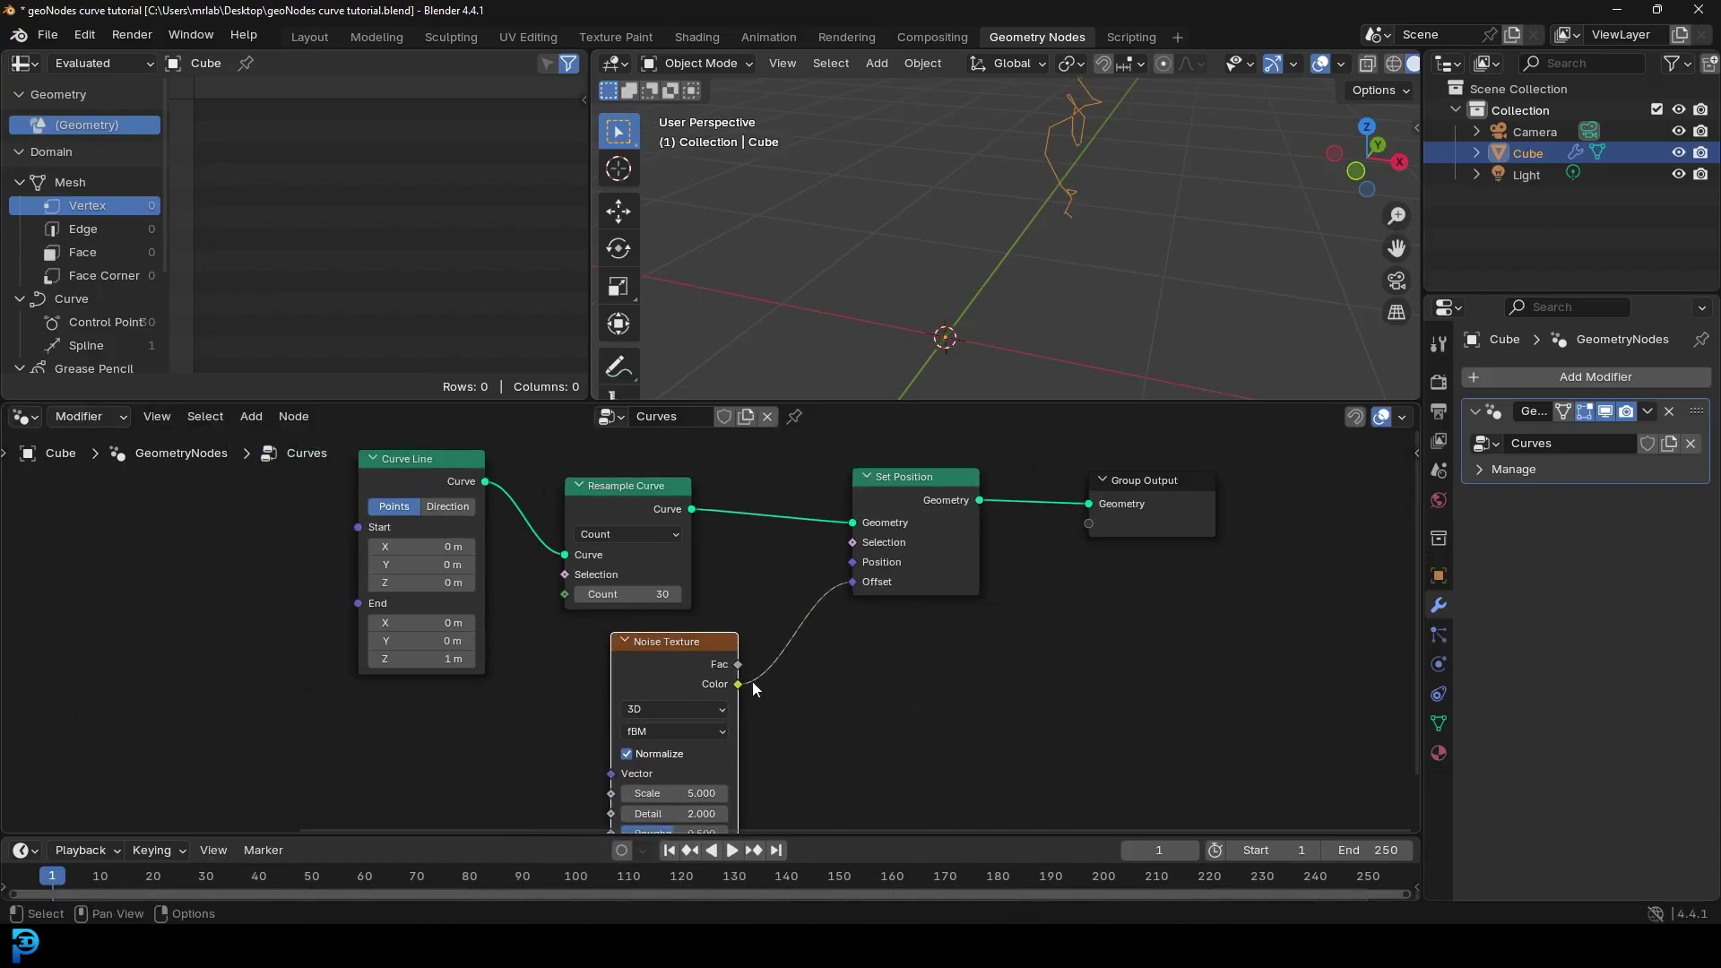
scroll(826, 567, down, 3)
mouse_move(1004, 189)
middle_down()
mouse_move(989, 262)
mouse_move(1062, 234)
mouse_move(1037, 180)
middle_up()
scroll(792, 724, up, 2)
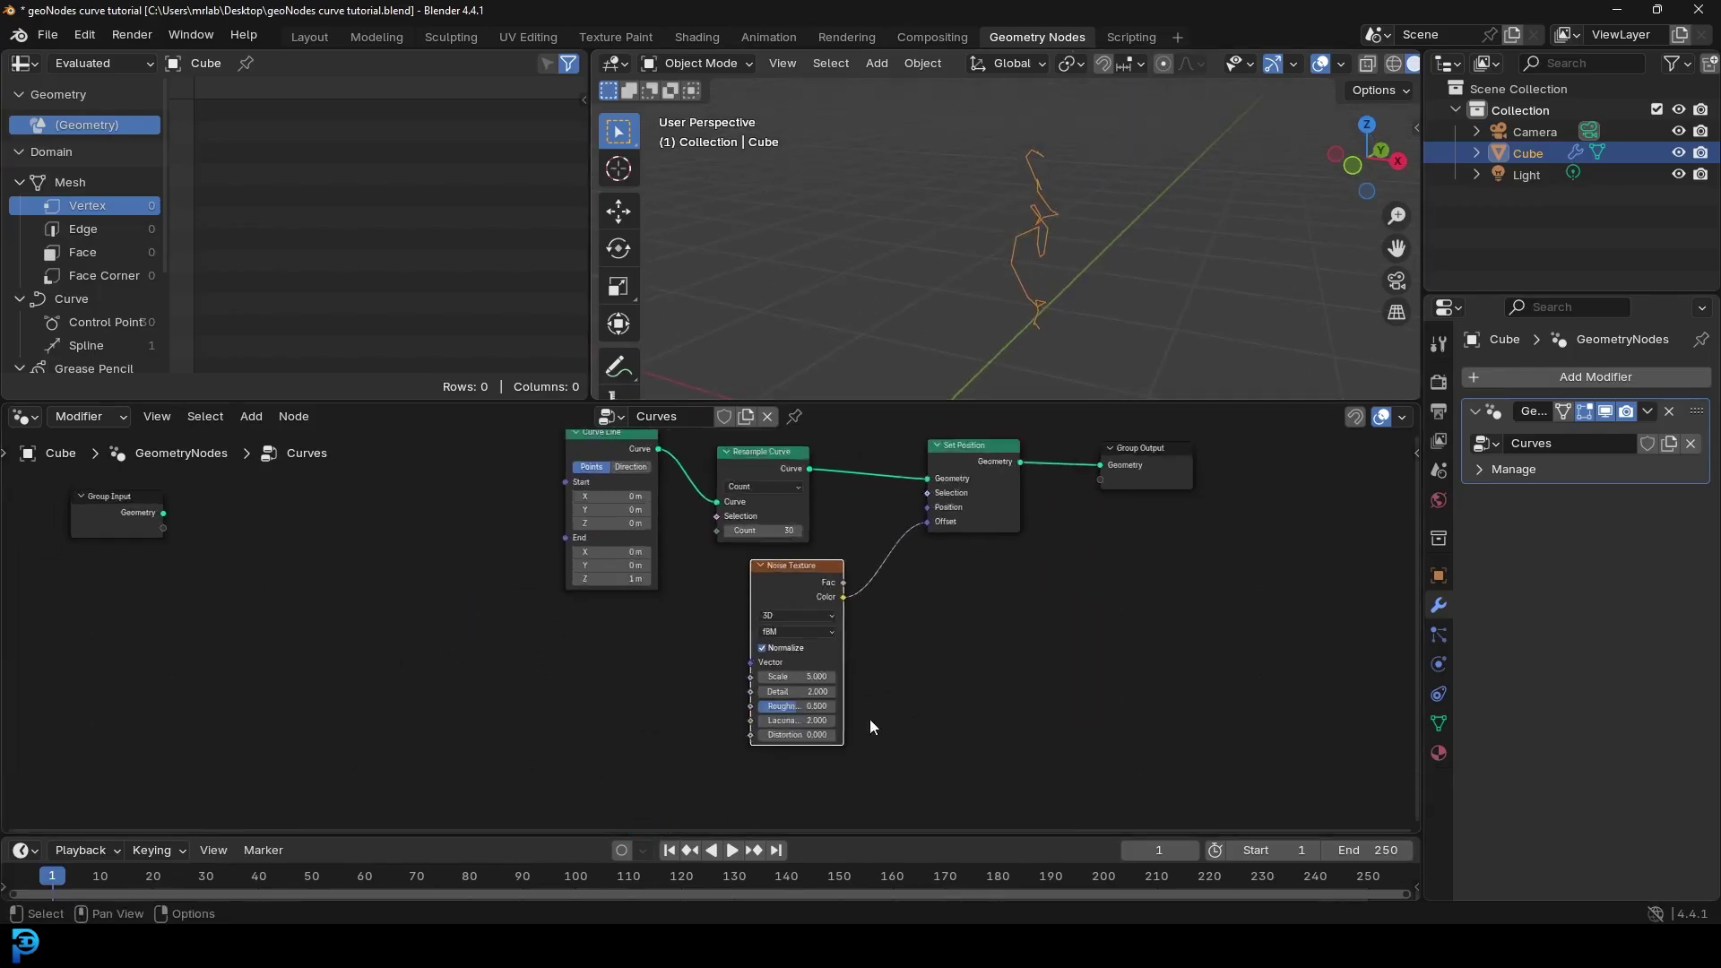
mouse_move(834, 689)
mouse_down()
mouse_move(779, 689)
mouse_move(838, 689)
mouse_up()
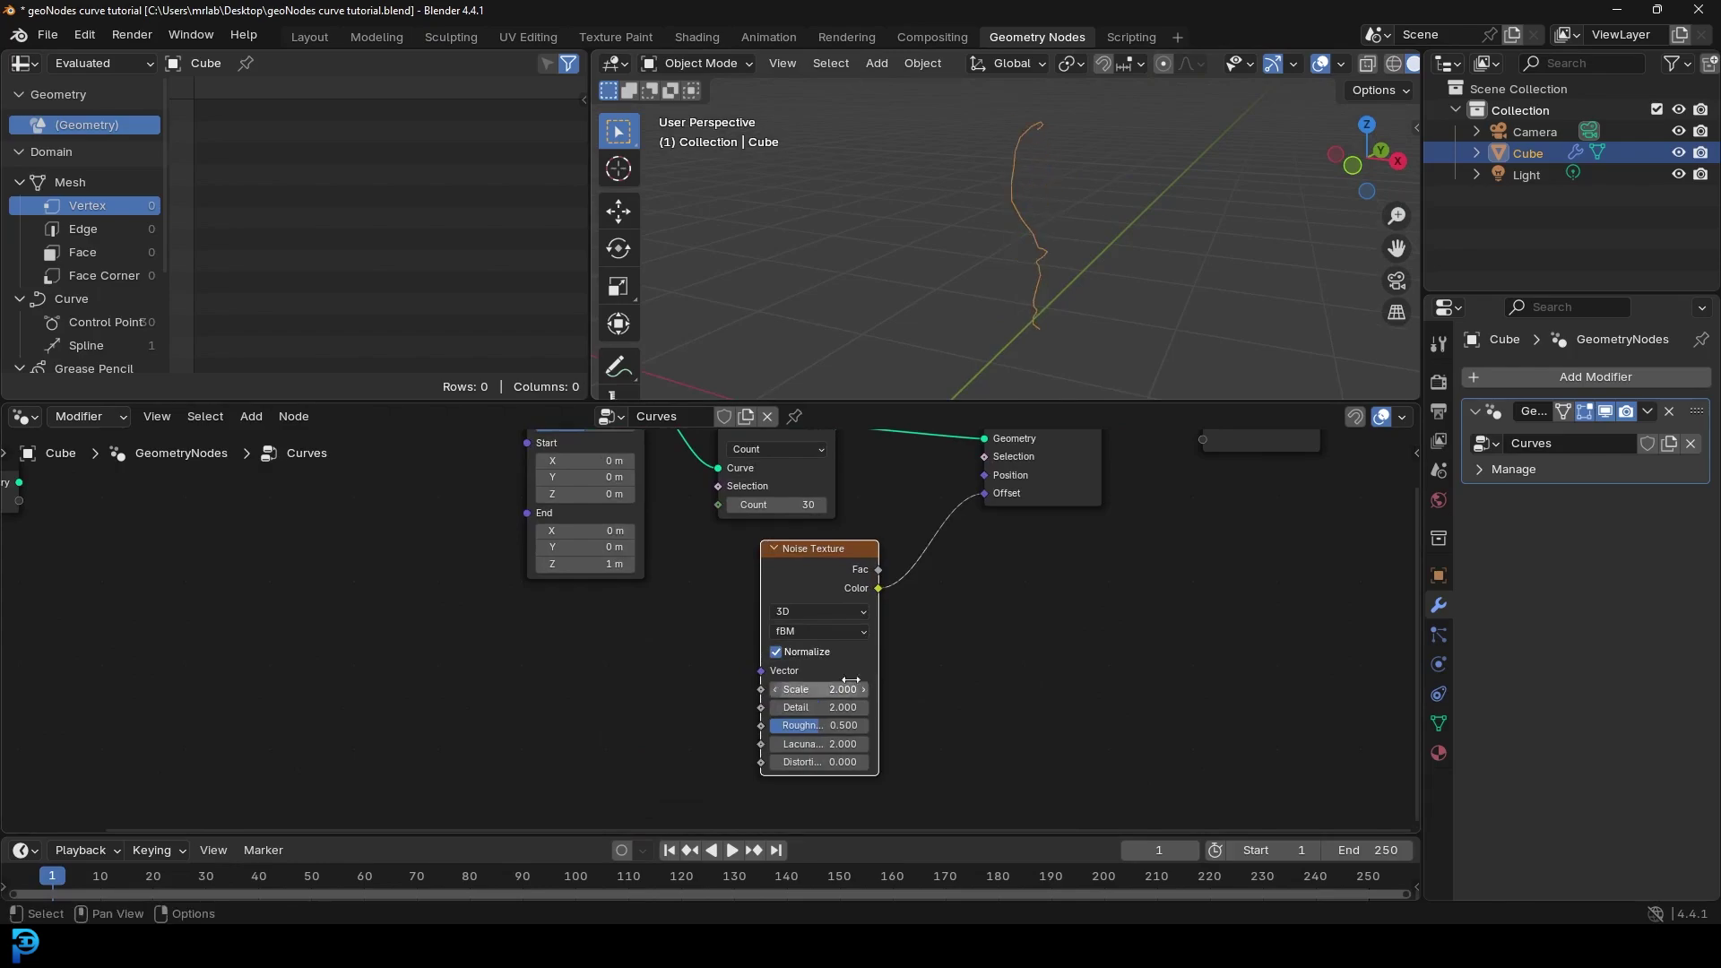
Step: Insert a Vector Math node on the link between Noise Texture's Color and Set Position's Offset
scroll(948, 545, down, 2)
middle_drag(1072, 244, 928, 321)
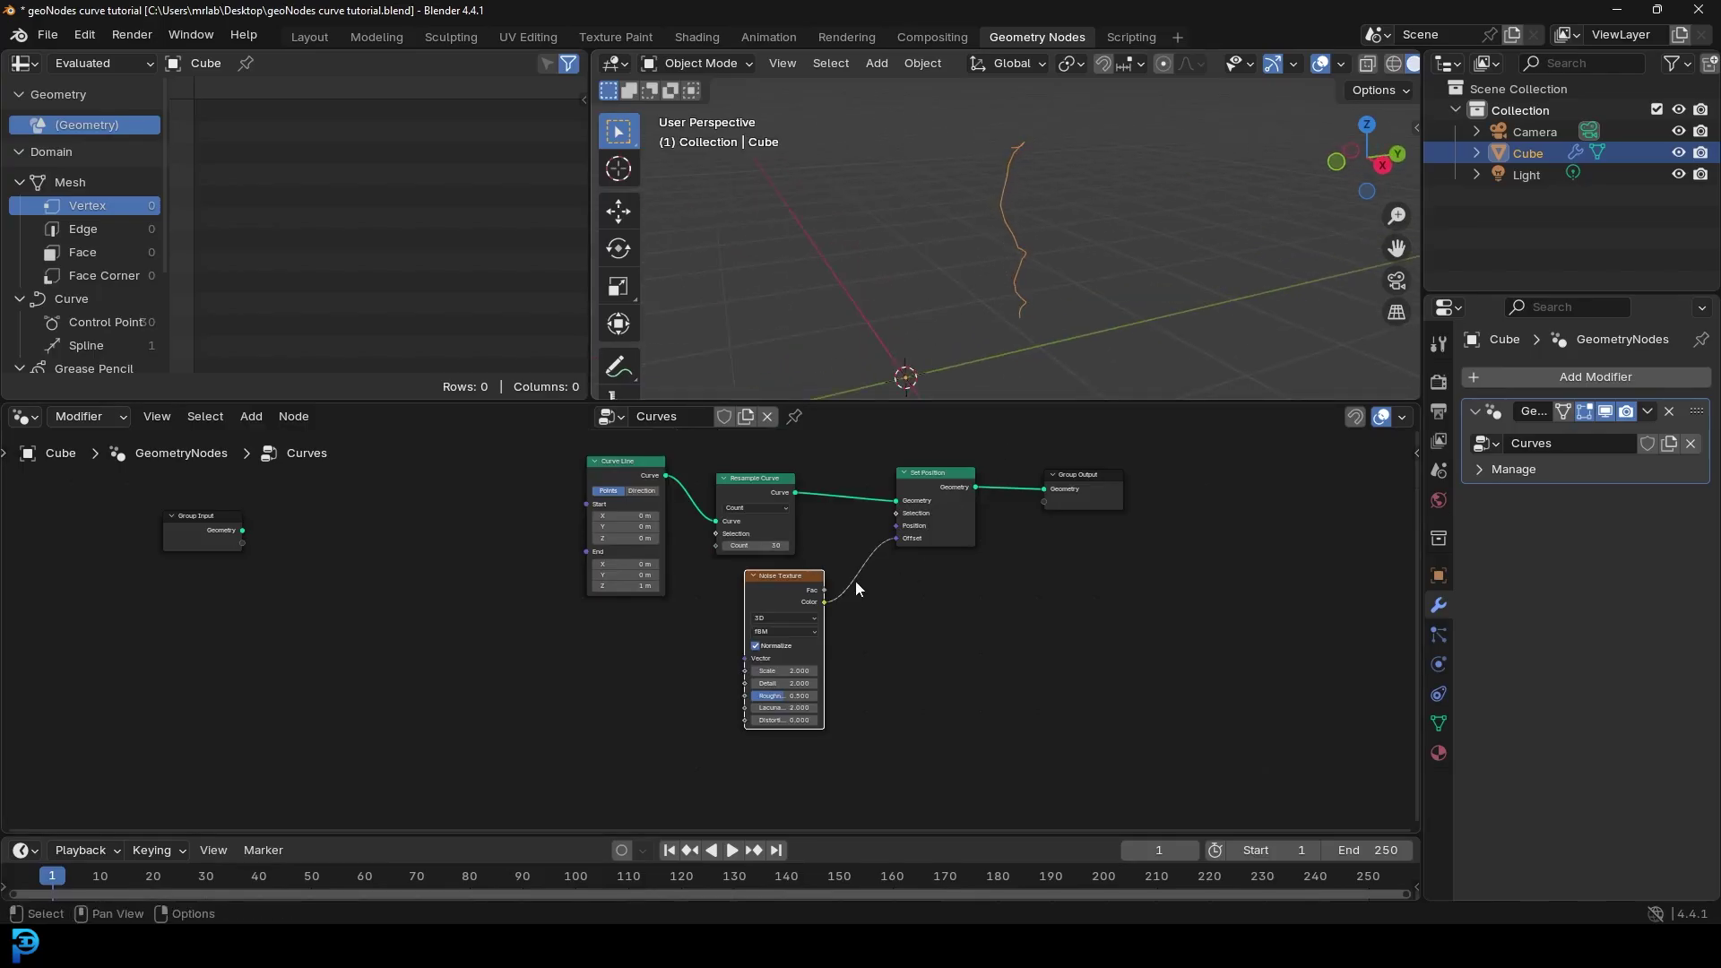
scroll(794, 578, up, 1)
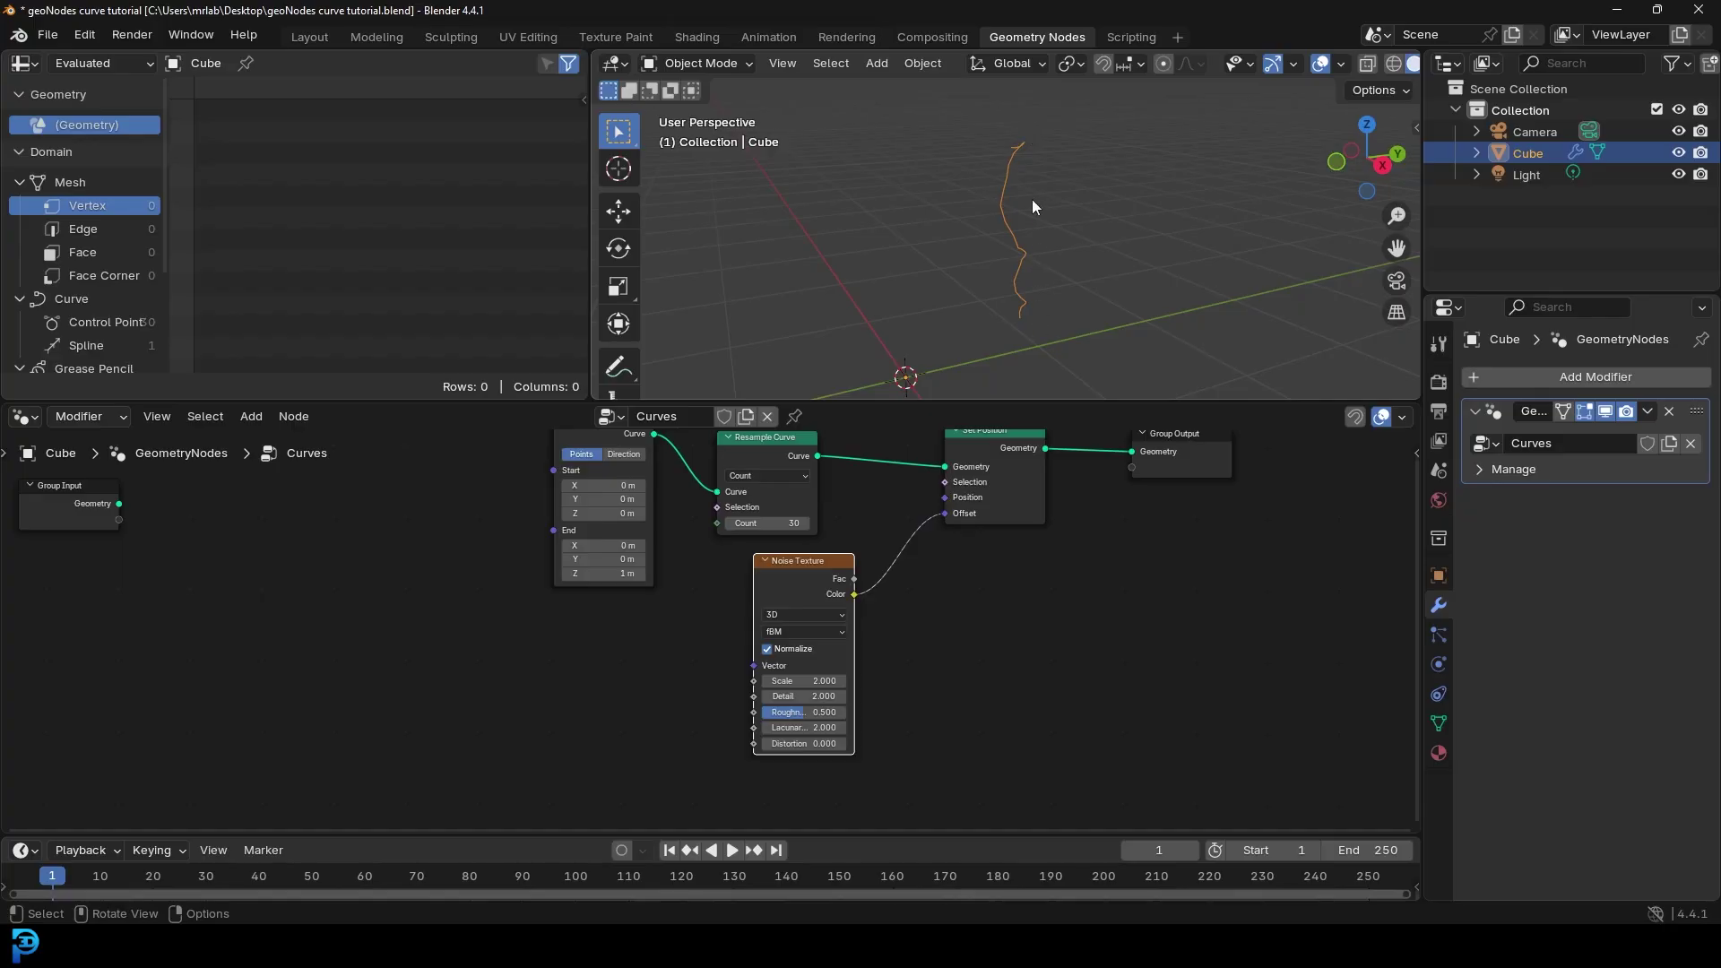
middle_drag(994, 541, 975, 548)
scroll(933, 574, up, 2)
key(shift+a)
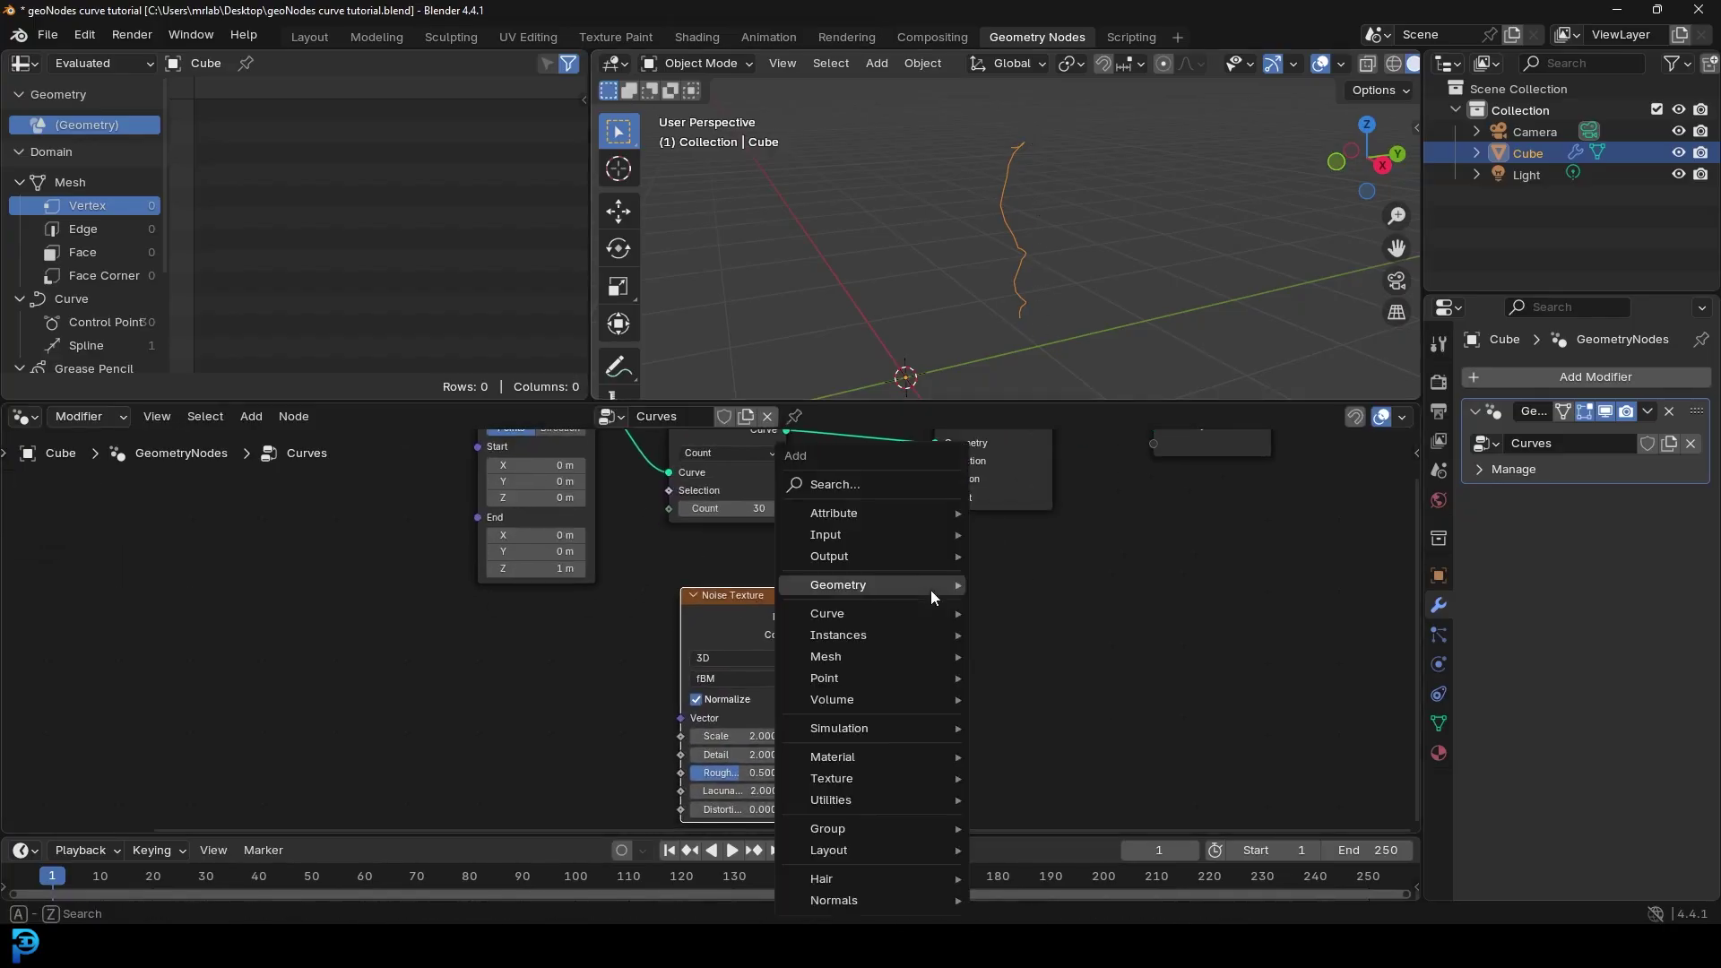
click(829, 485)
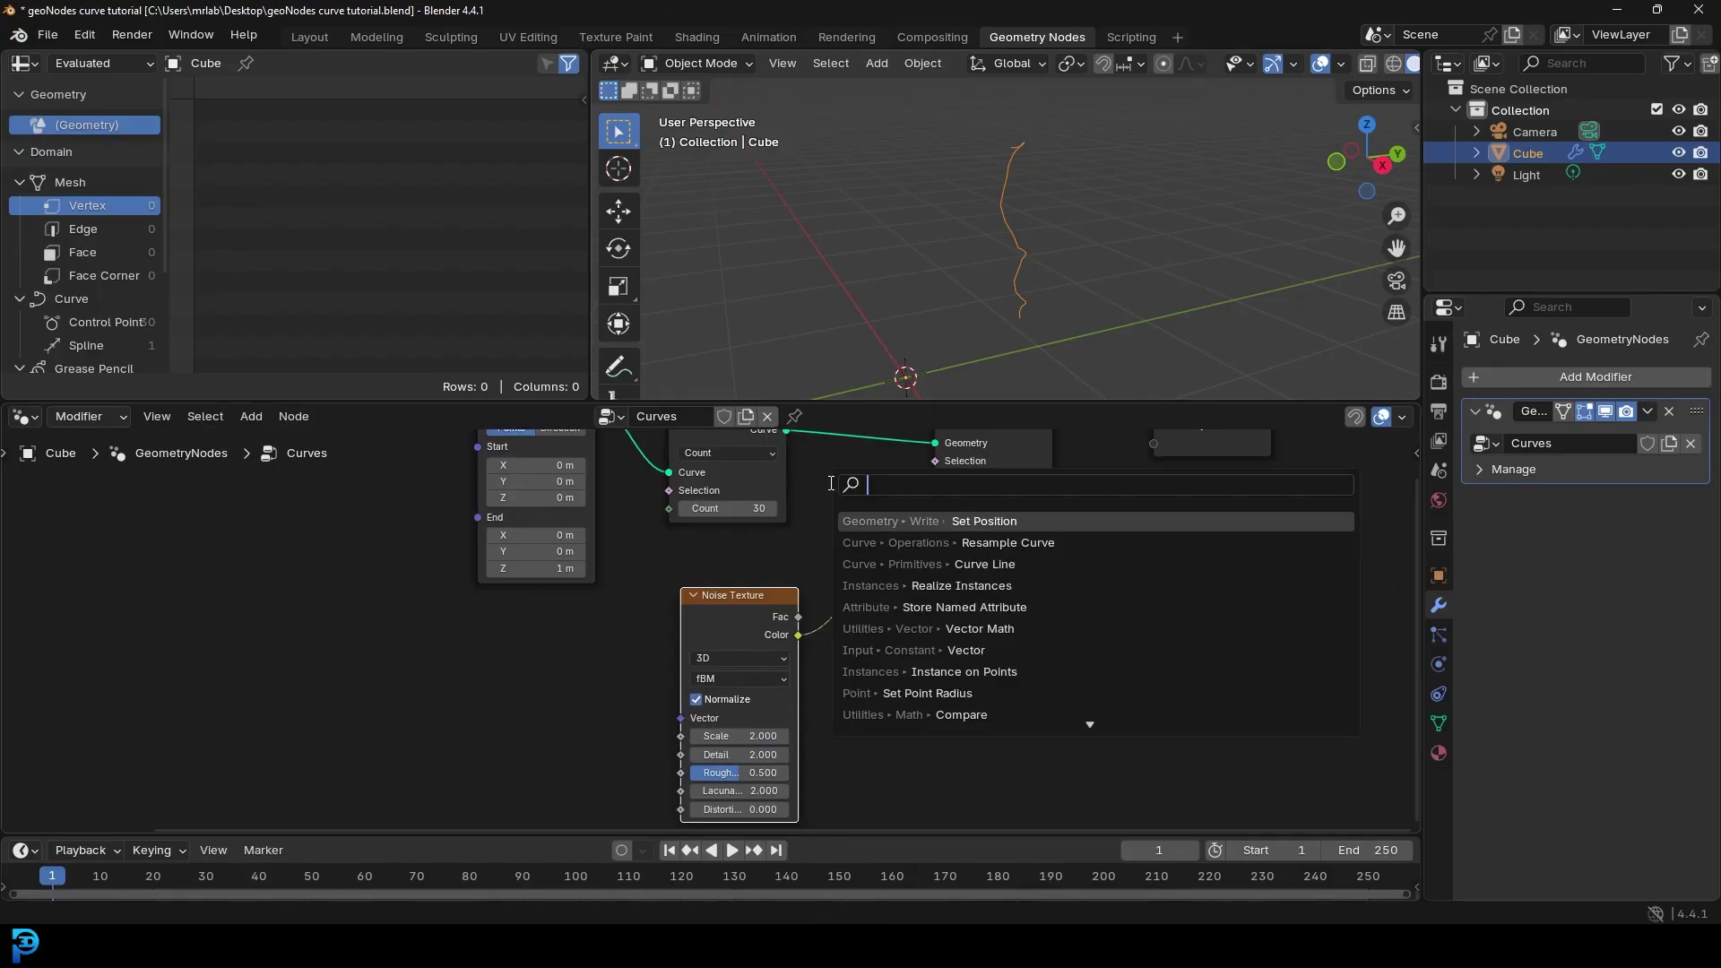
text(v)
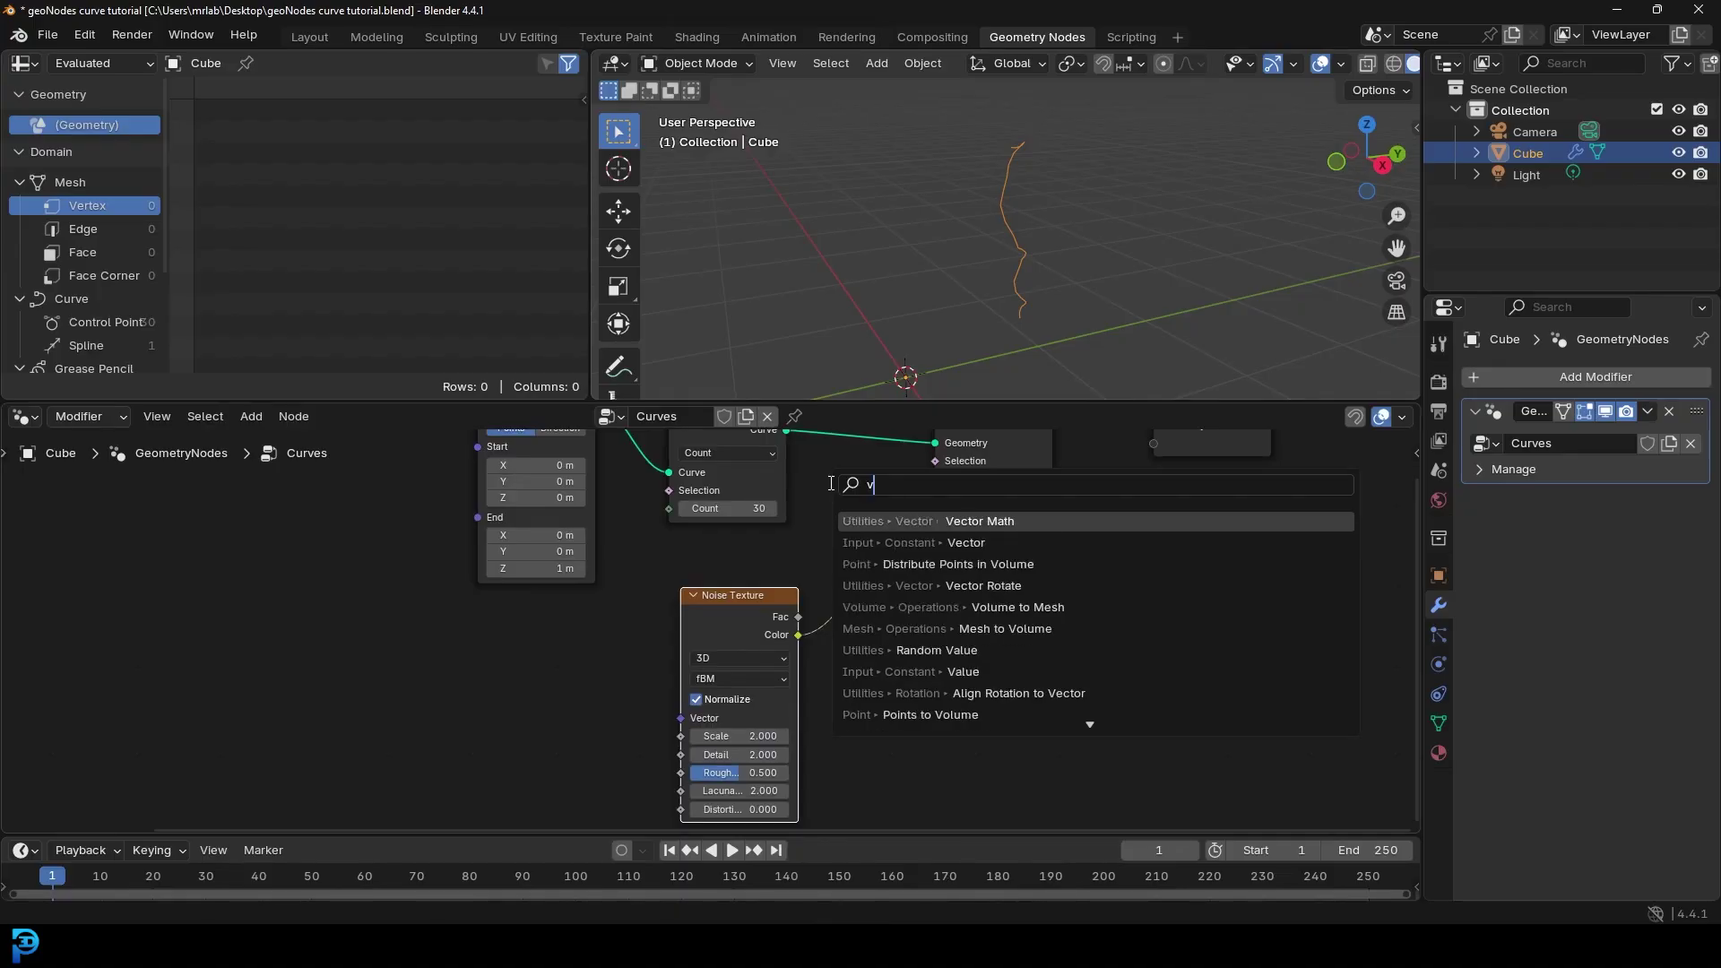
text(ector ma)
click(1009, 521)
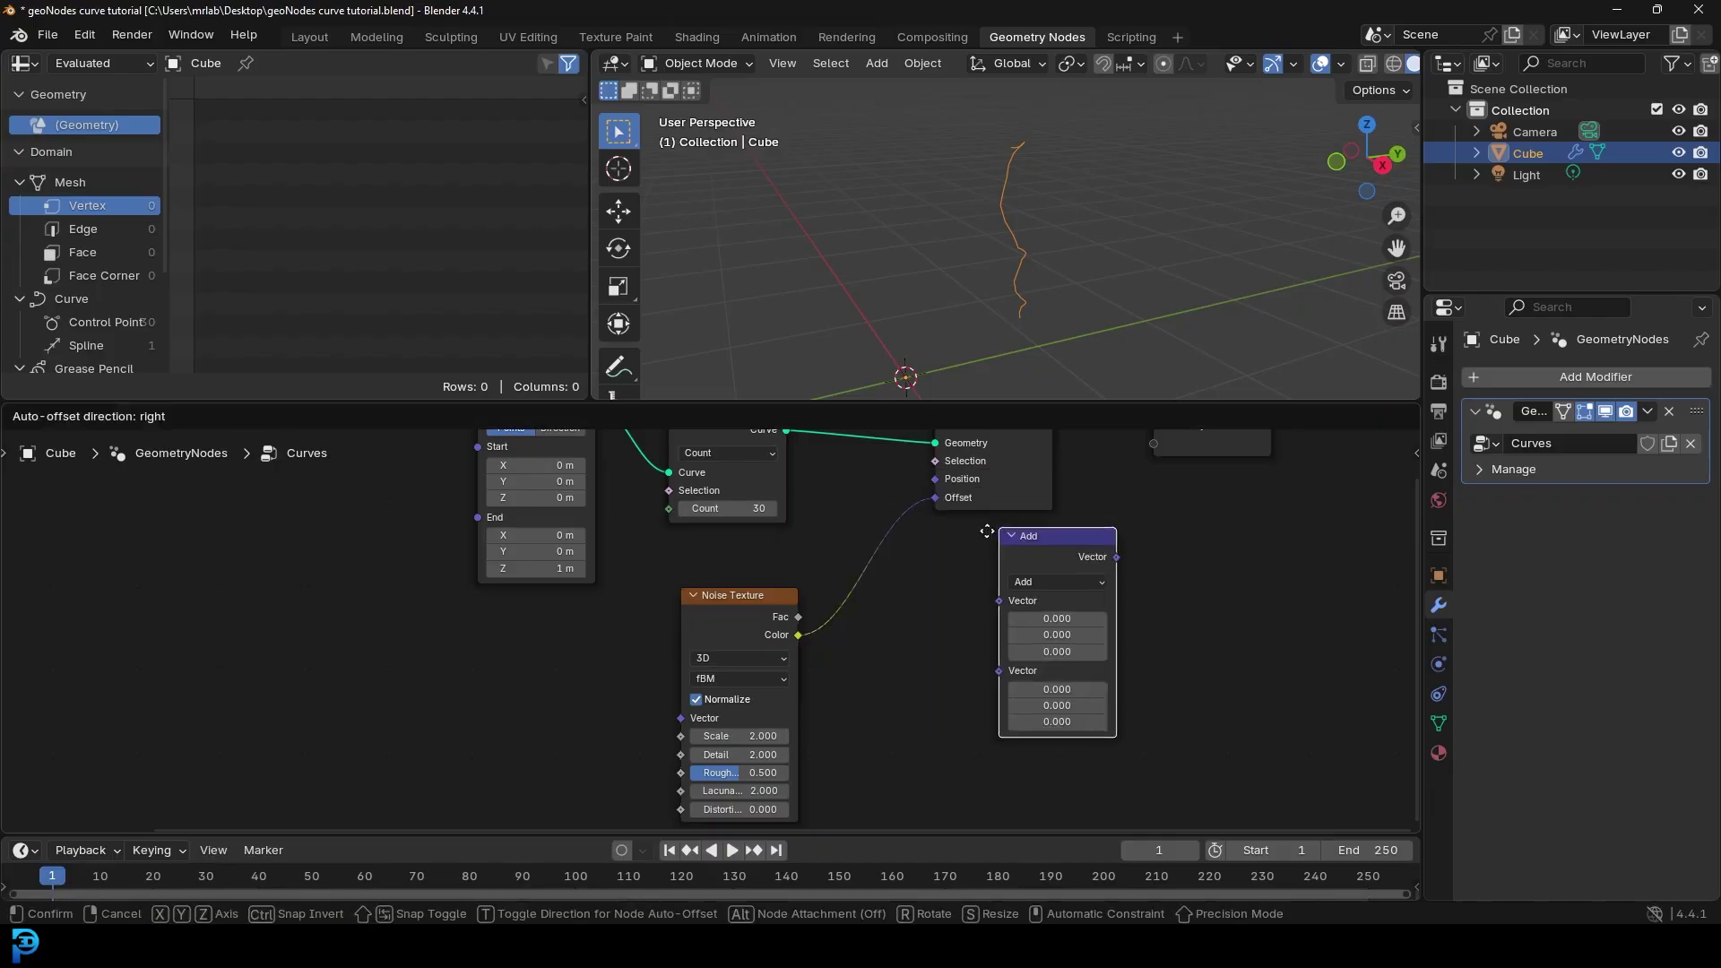
click(841, 542)
Step: Change the Vector Math operation to Subtract and set all three components of its second vector to 0.5
scroll(989, 597, up, 2)
click(917, 584)
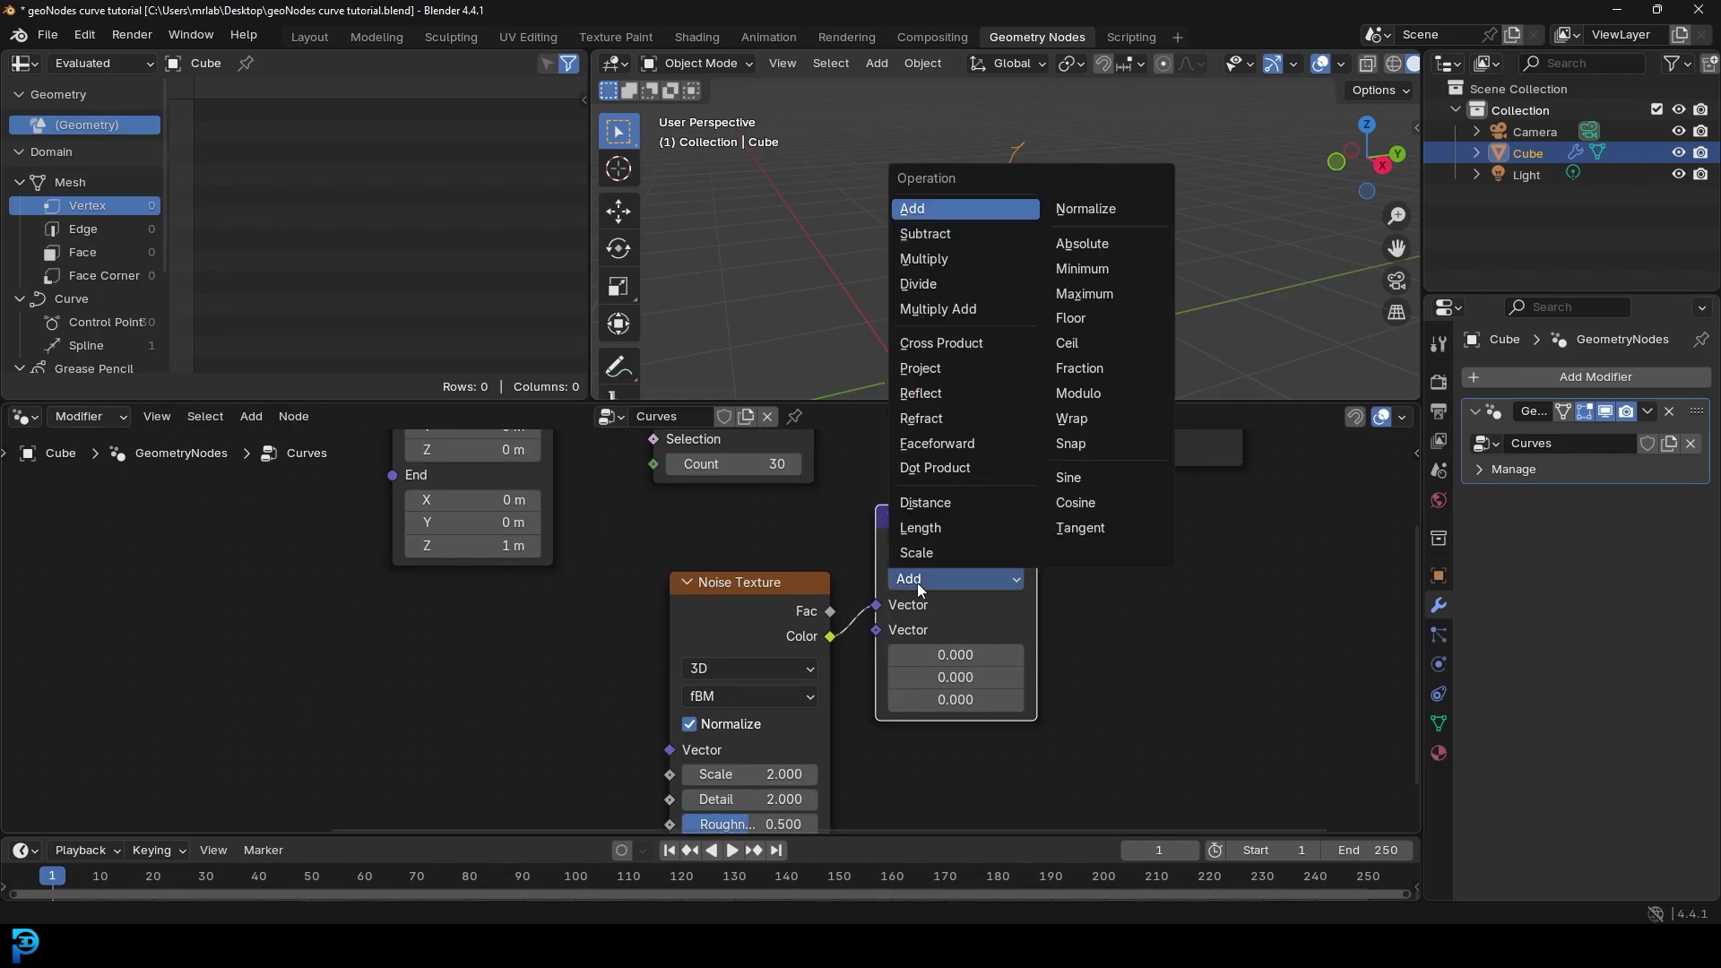
click(948, 234)
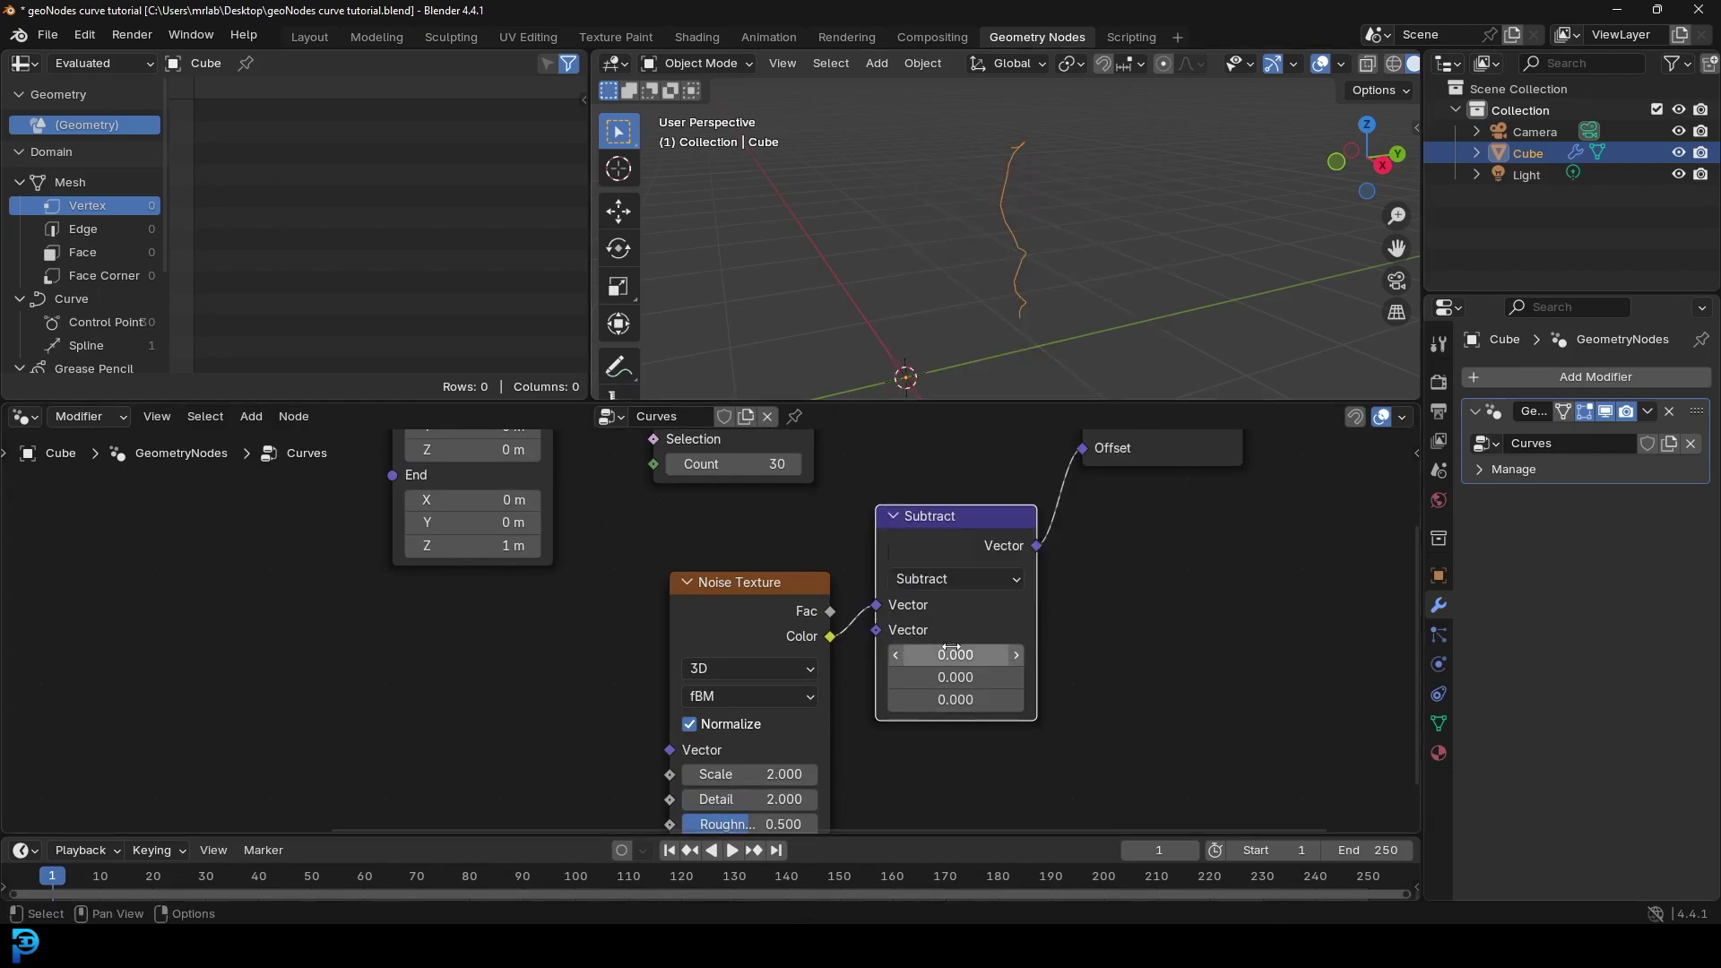
drag(953, 652, 935, 692)
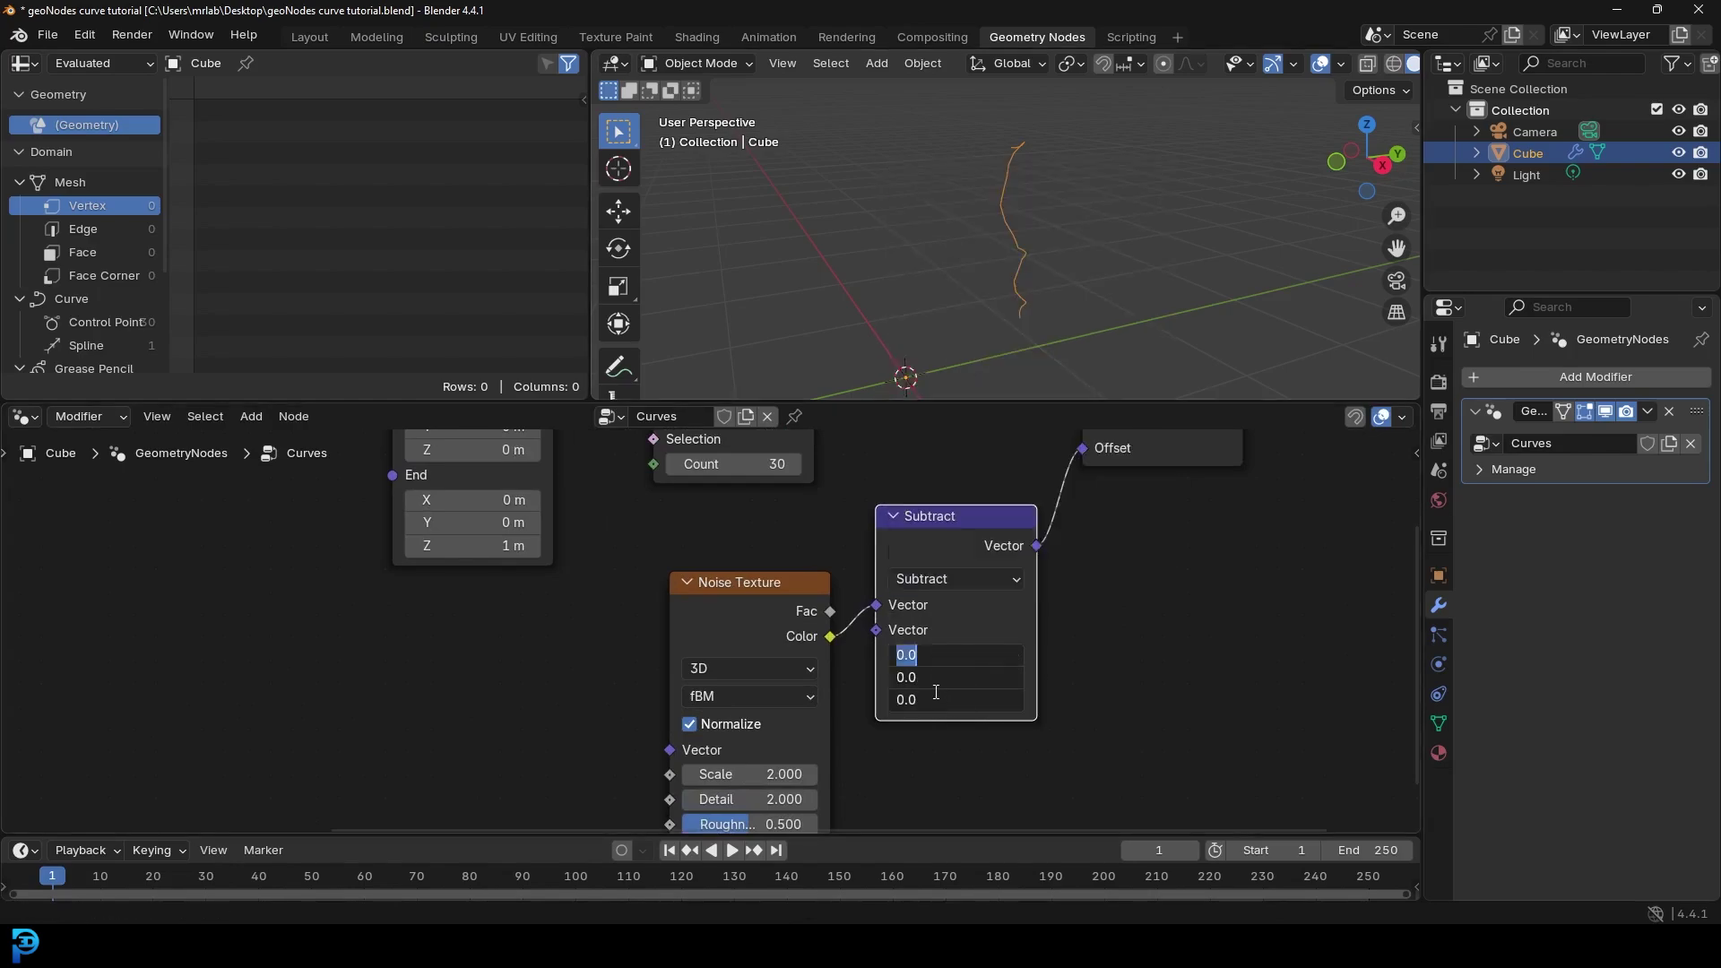
text(.5)
key(Return)
Step: Inspect the displaced curve from another angle and move the Noise Texture node slightly away from Subtract
middle_drag(1080, 208, 970, 141)
middle_drag(920, 195, 735, 616)
mouse_move(735, 617)
mouse_down()
mouse_move(700, 631)
mouse_move(726, 639)
mouse_move(692, 647)
mouse_move(708, 632)
mouse_up()
scroll(708, 632, down, 1)
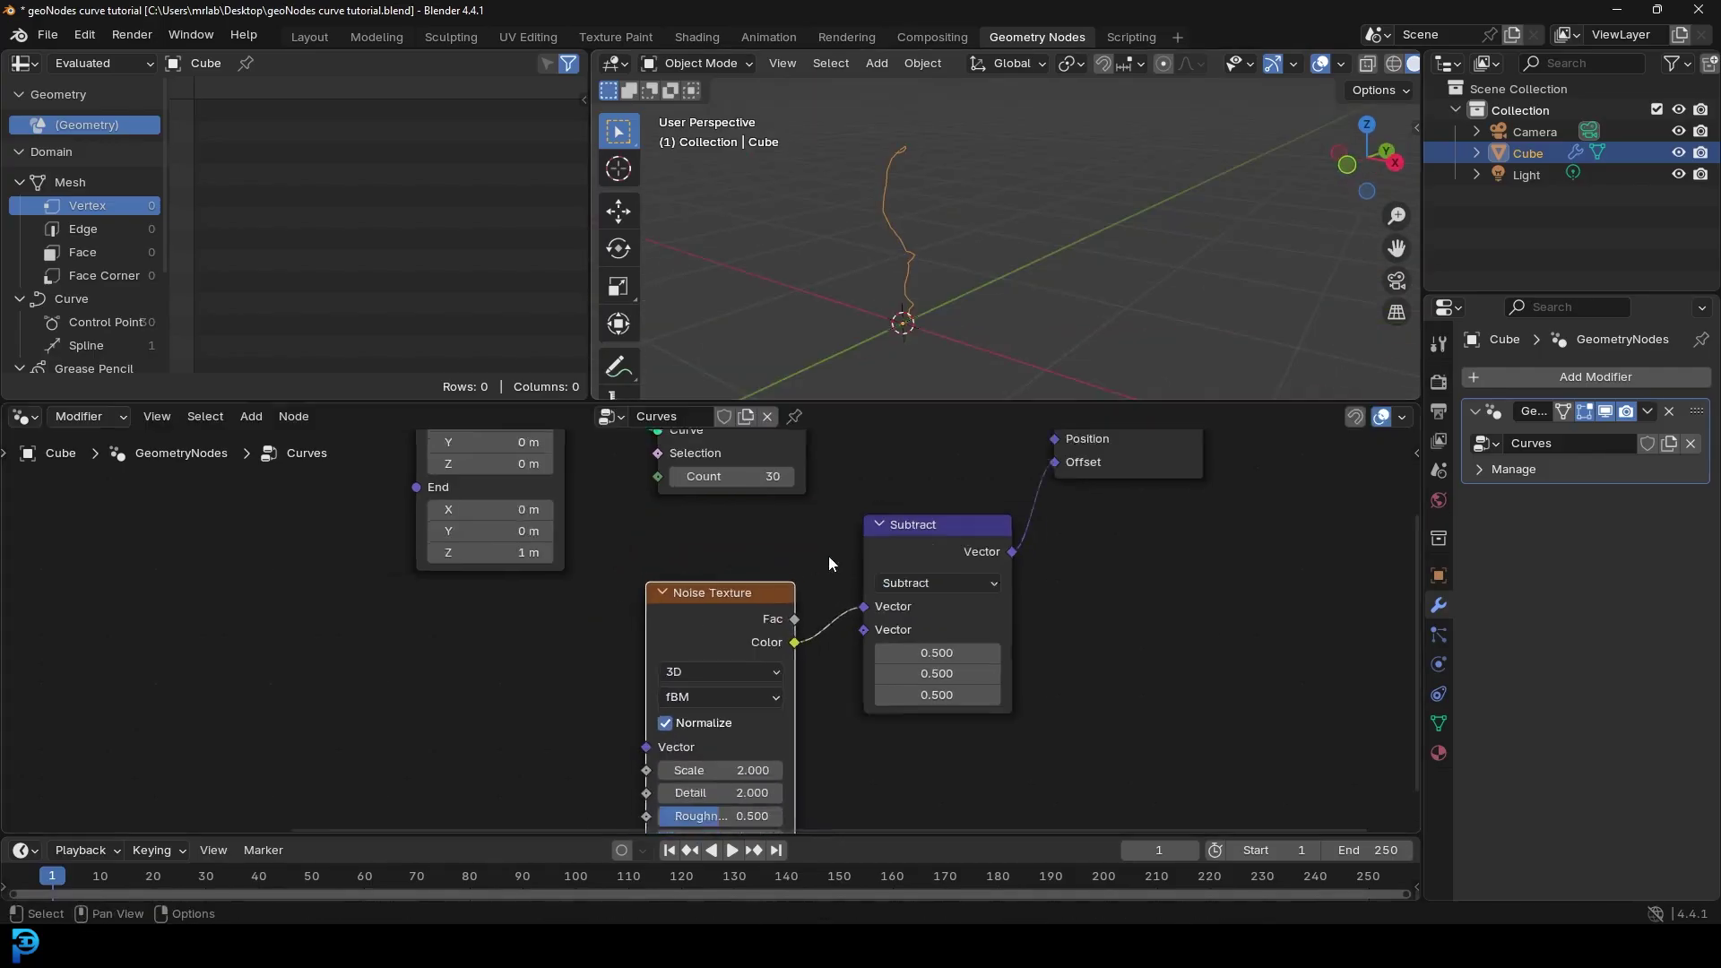
Step: Duplicate the Subtract node and insert the copy on the link between Subtract and Set Position's Offset
scroll(828, 563, down, 2)
drag(824, 497, 974, 487)
scroll(871, 148, up, 2)
scroll(740, 573, up, 2)
click(752, 561)
key(shift+d)
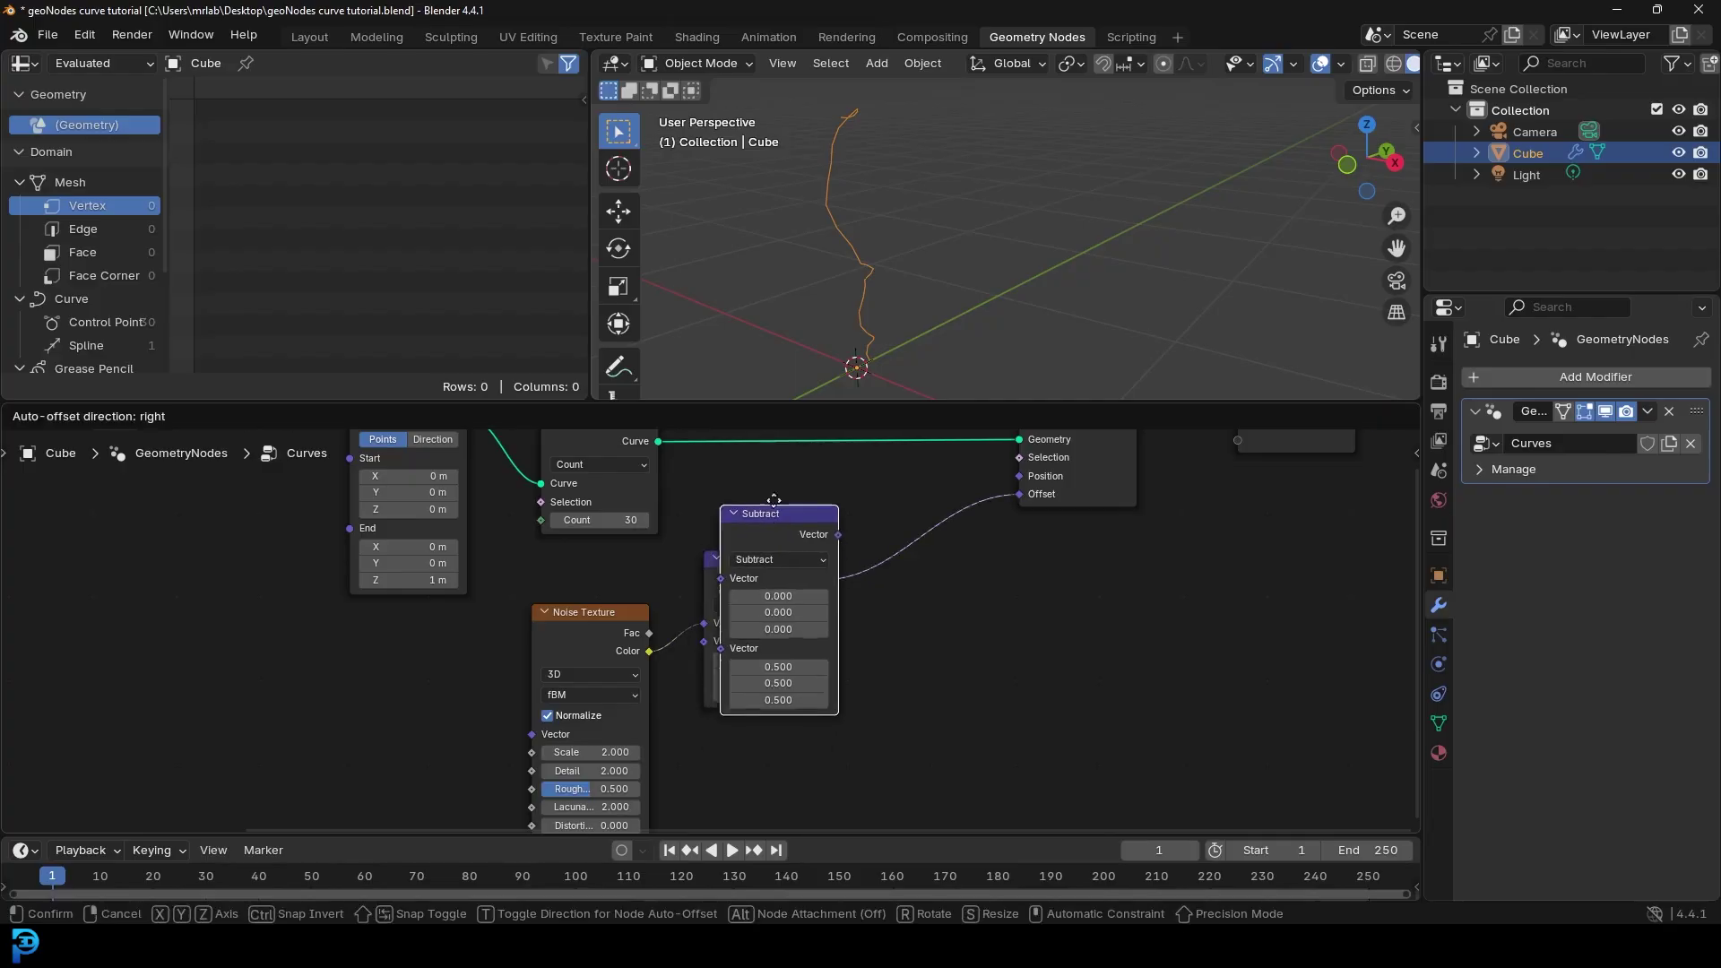
click(905, 493)
scroll(950, 584, up, 1)
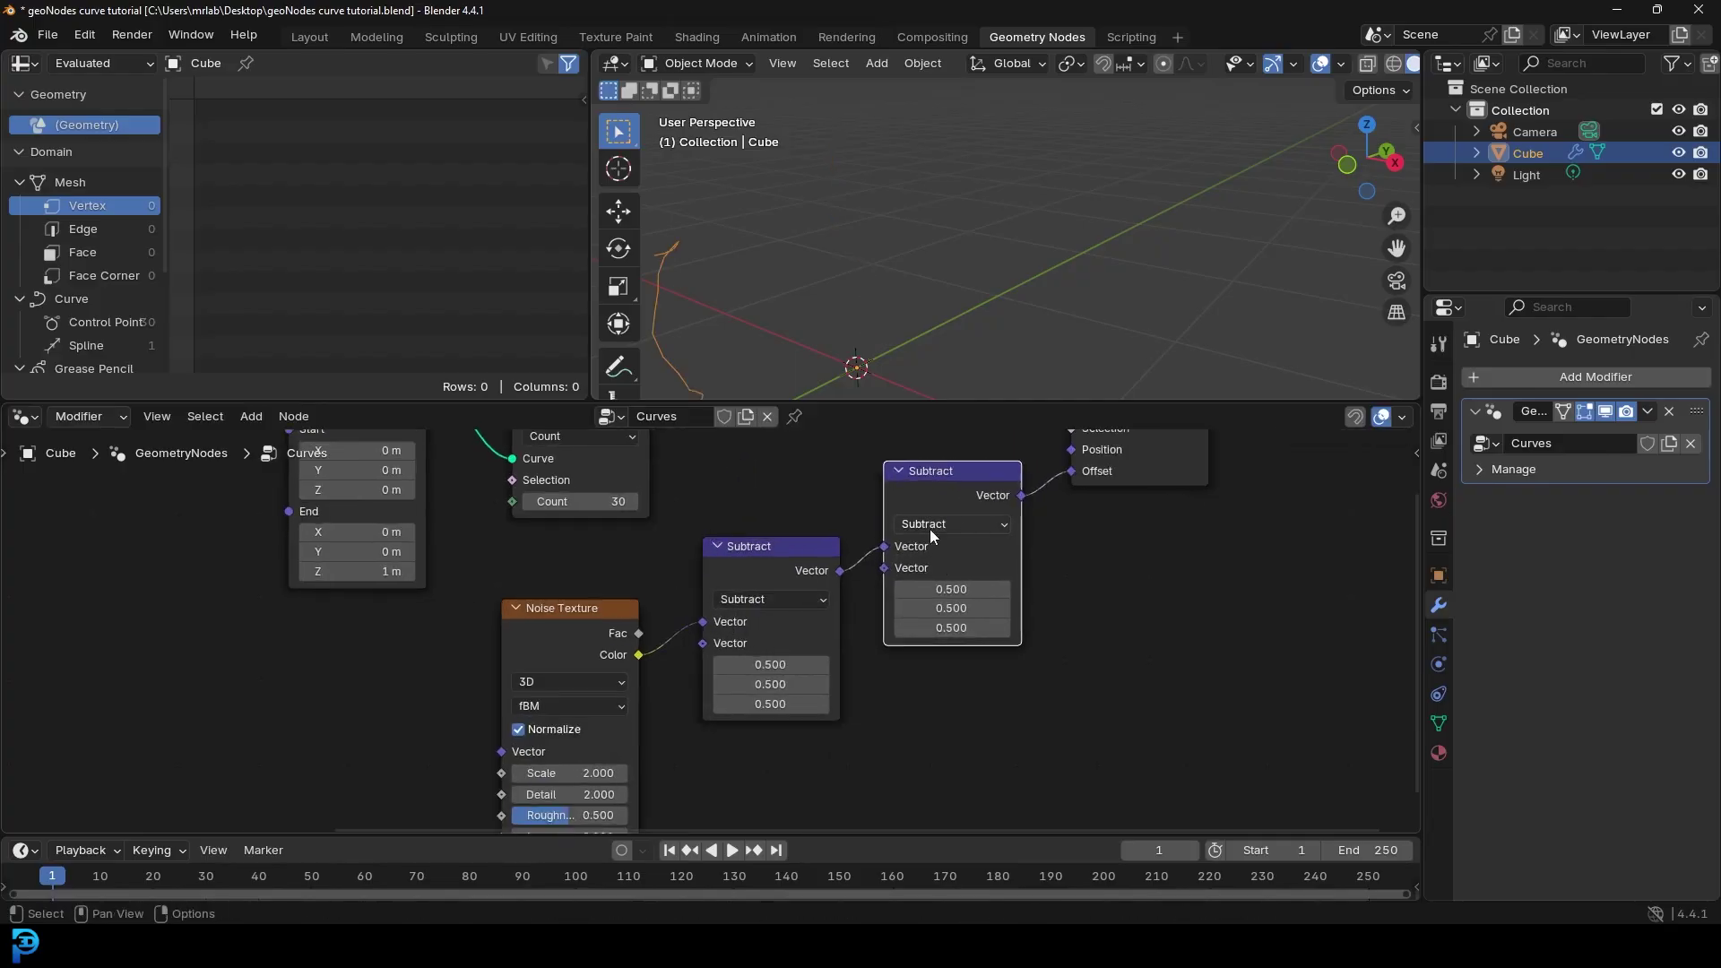
Step: Change the duplicated Vector Math node's operation to Scale and set its Scale to 2.7
click(930, 525)
click(933, 864)
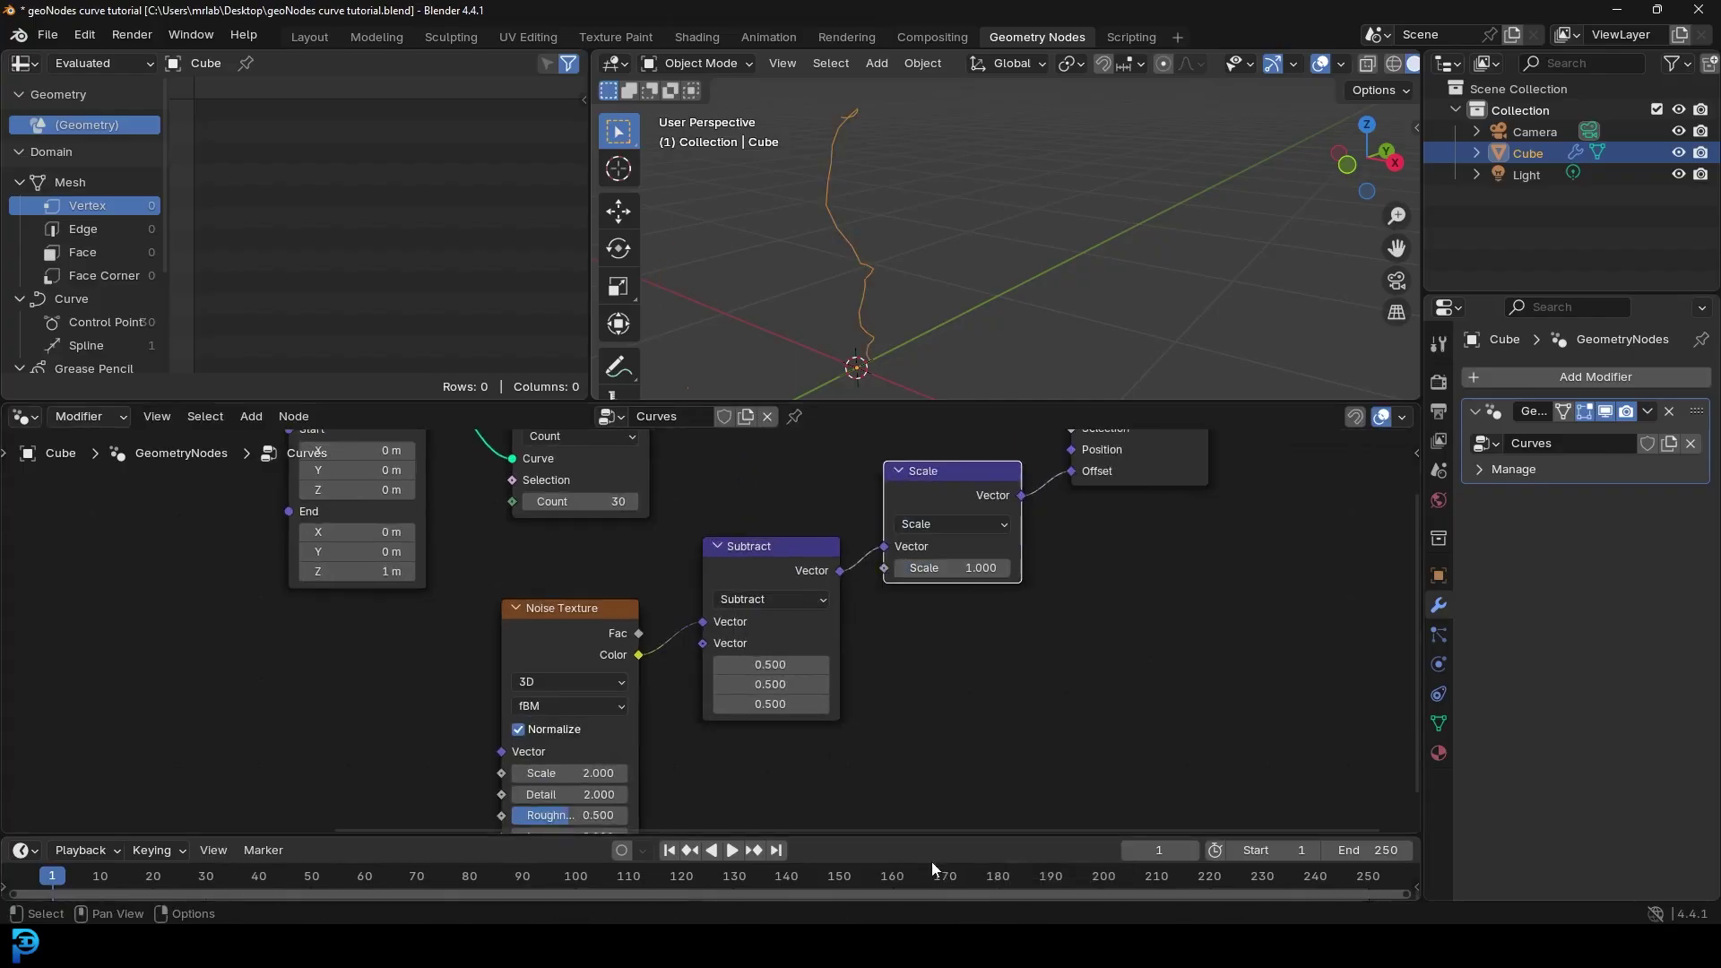
drag(953, 572, 996, 572)
Step: Set the Noise Texture's Scale to 1 and check the curve from another angle
middle_drag(685, 679, 716, 585)
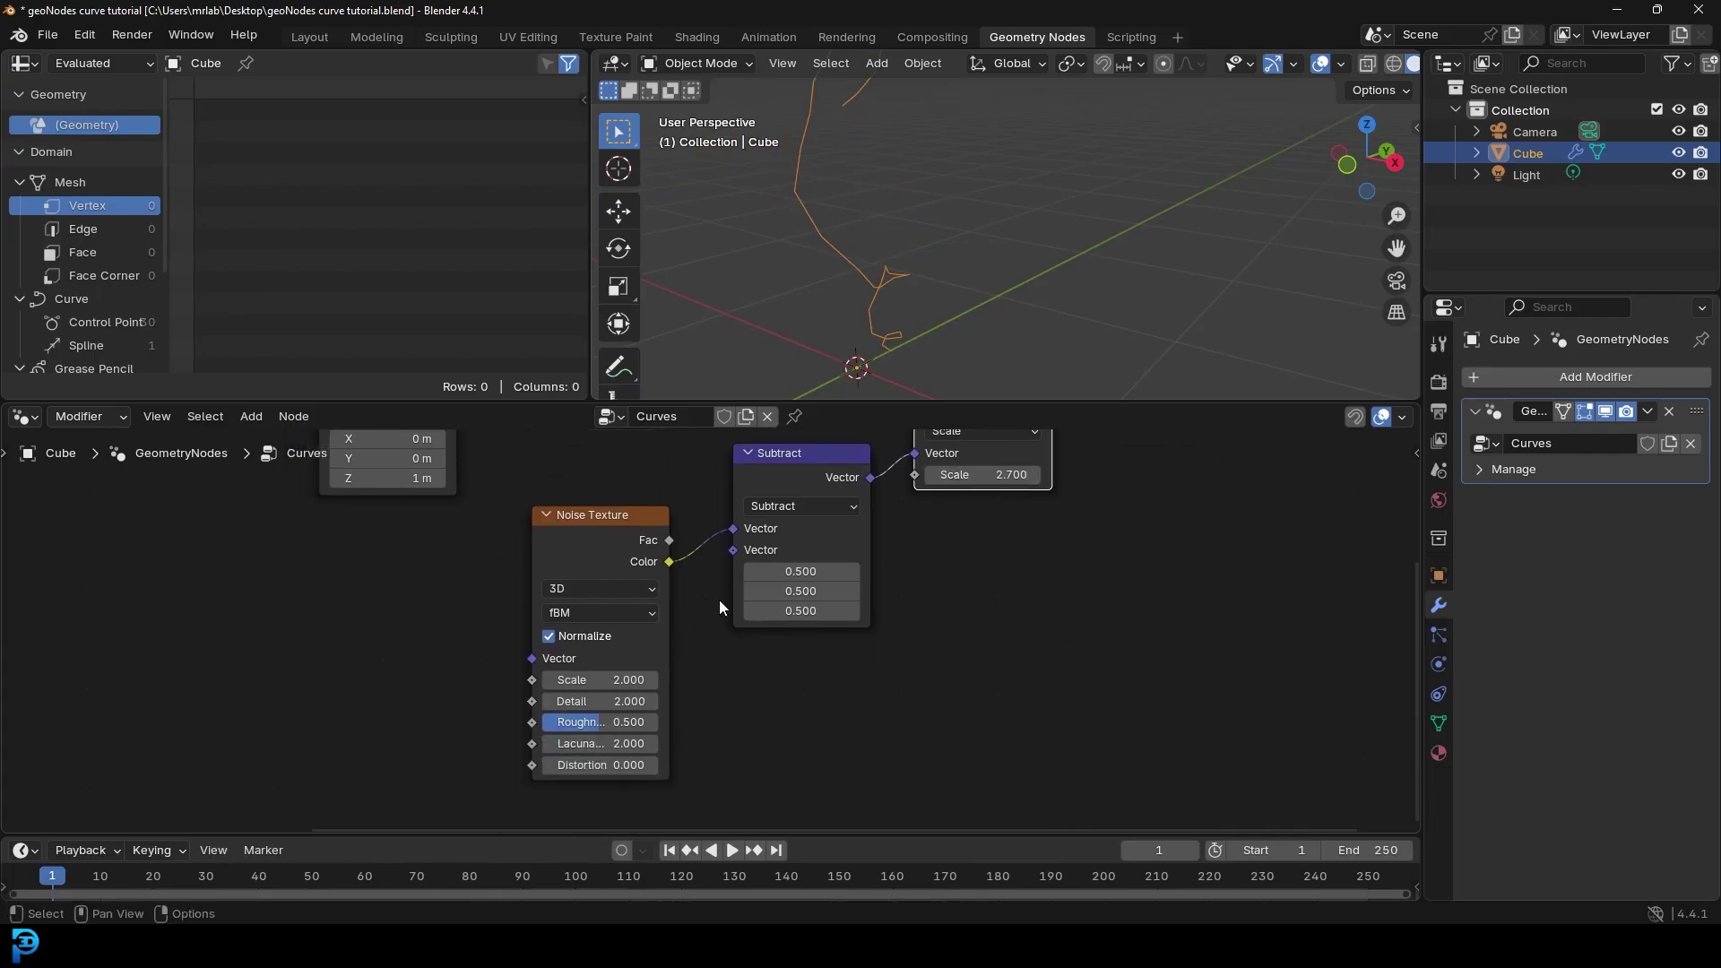
click(628, 679)
text(1)
key(Return)
scroll(932, 518, down, 2)
middle_drag(928, 518, 892, 639)
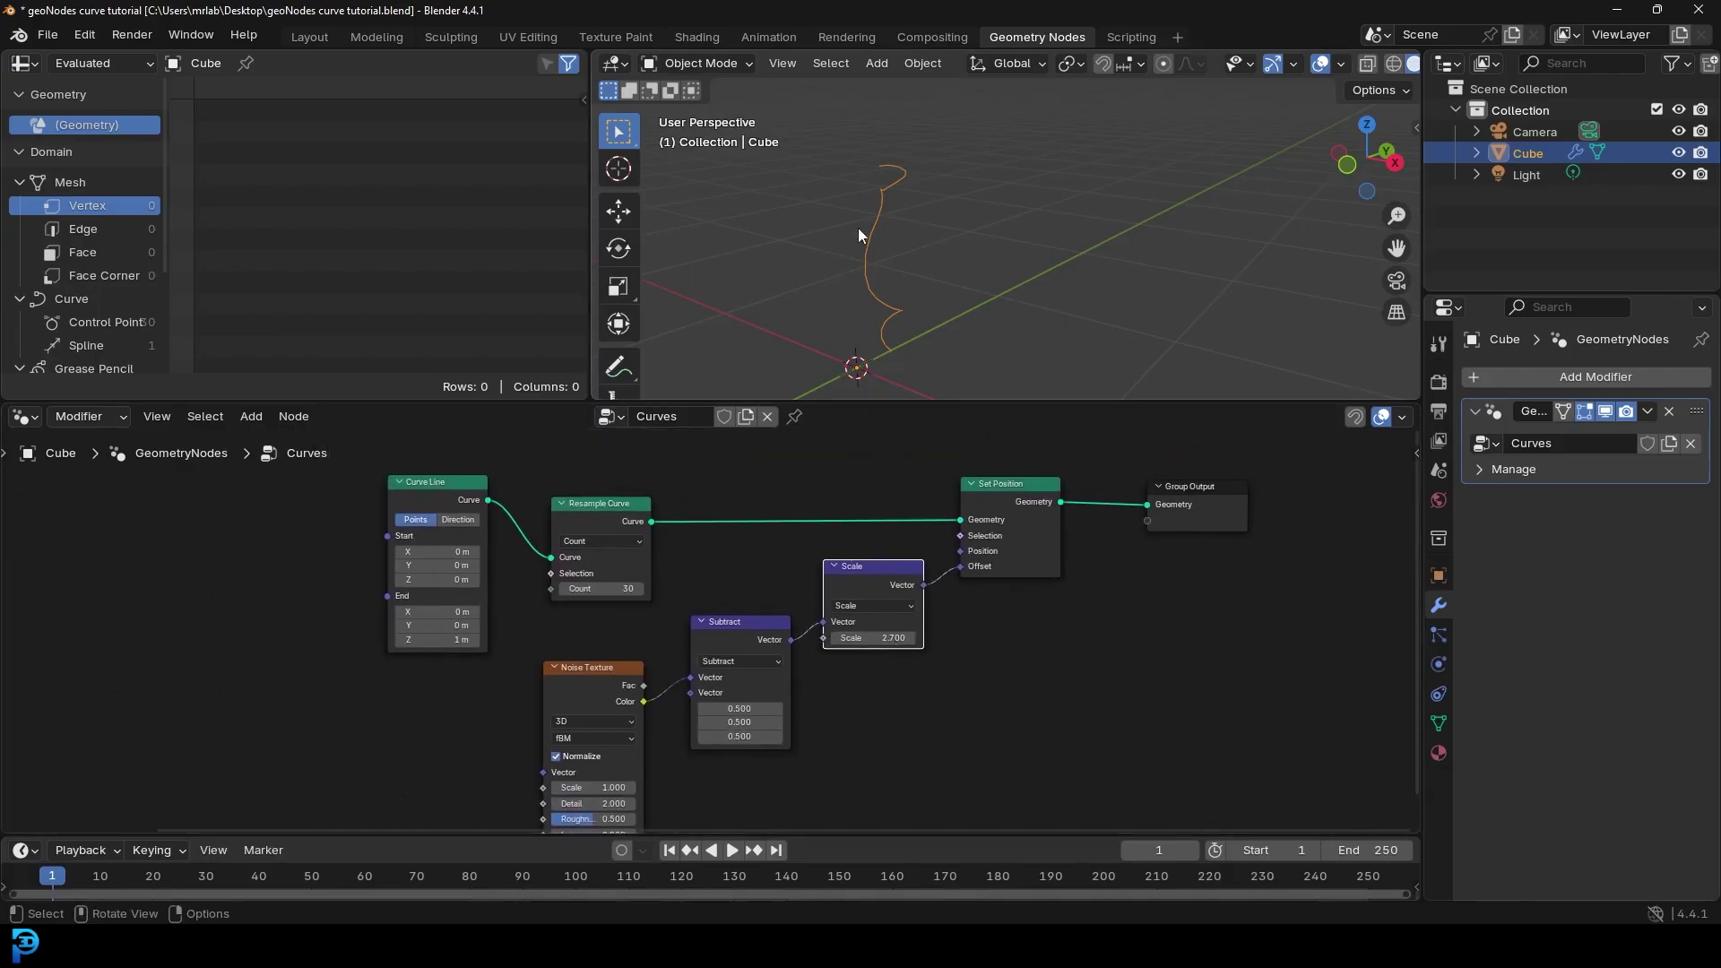
middle_drag(925, 267, 836, 274)
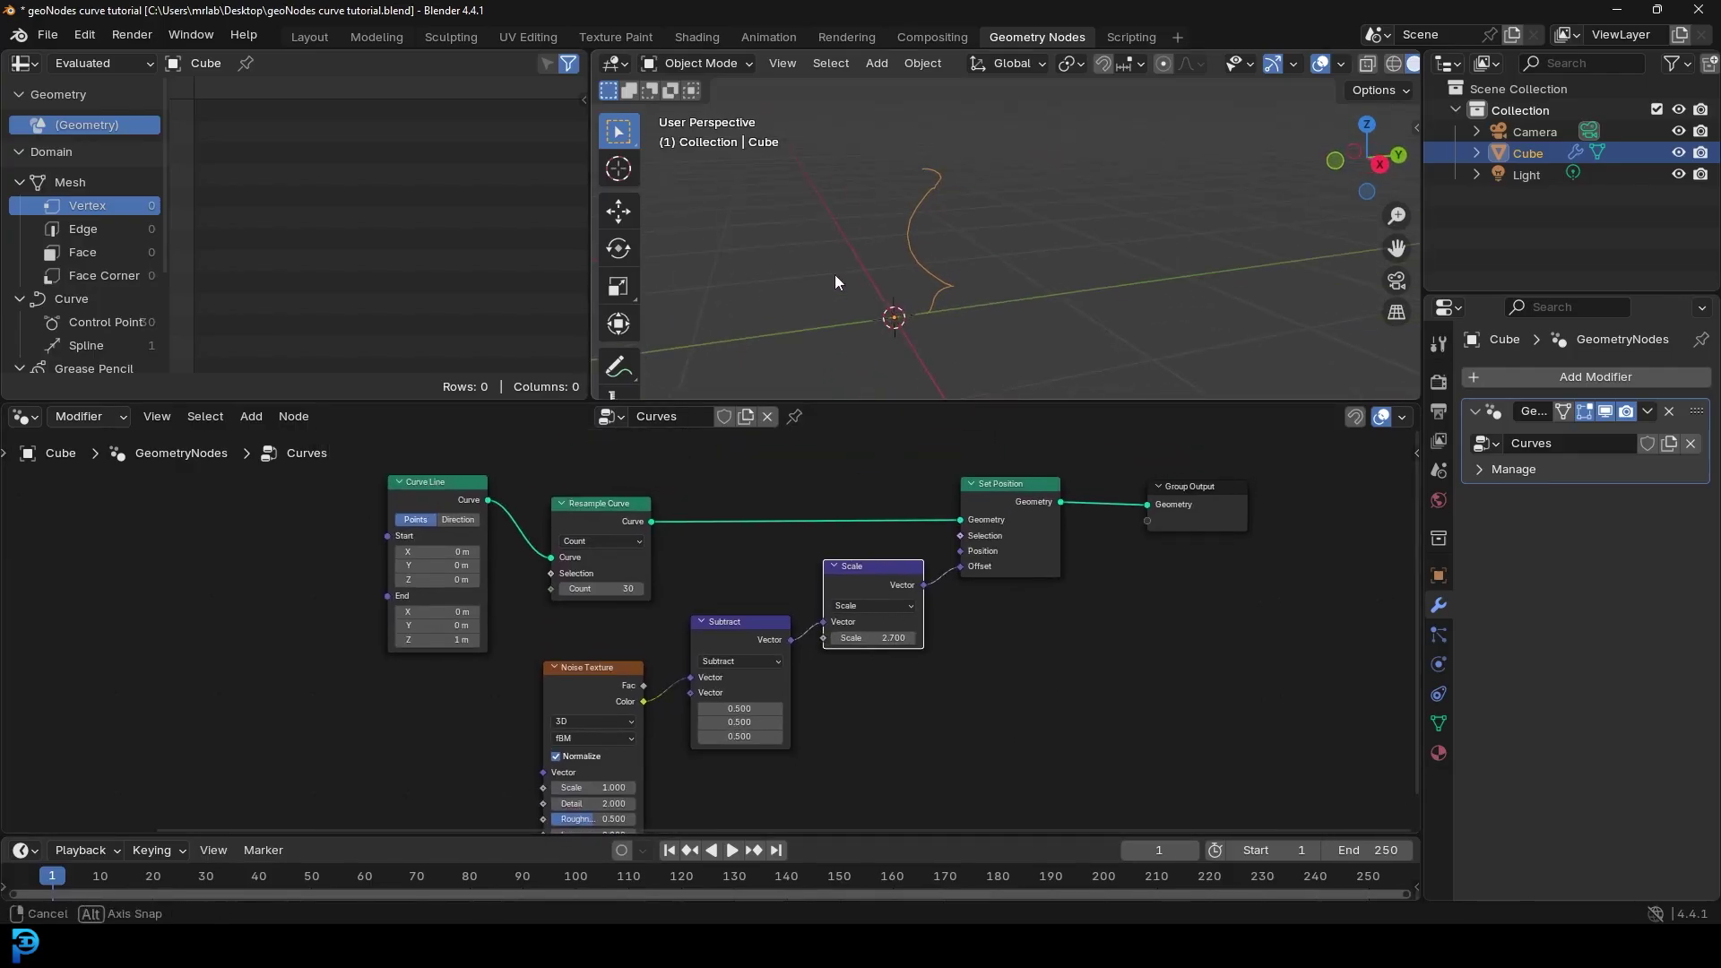
Step: Group all nodes from Curve Line through Set Position, excluding Group Input and Group Output, and return to the parent node tree
middle_drag(586, 599, 664, 636)
drag(550, 460, 1022, 751)
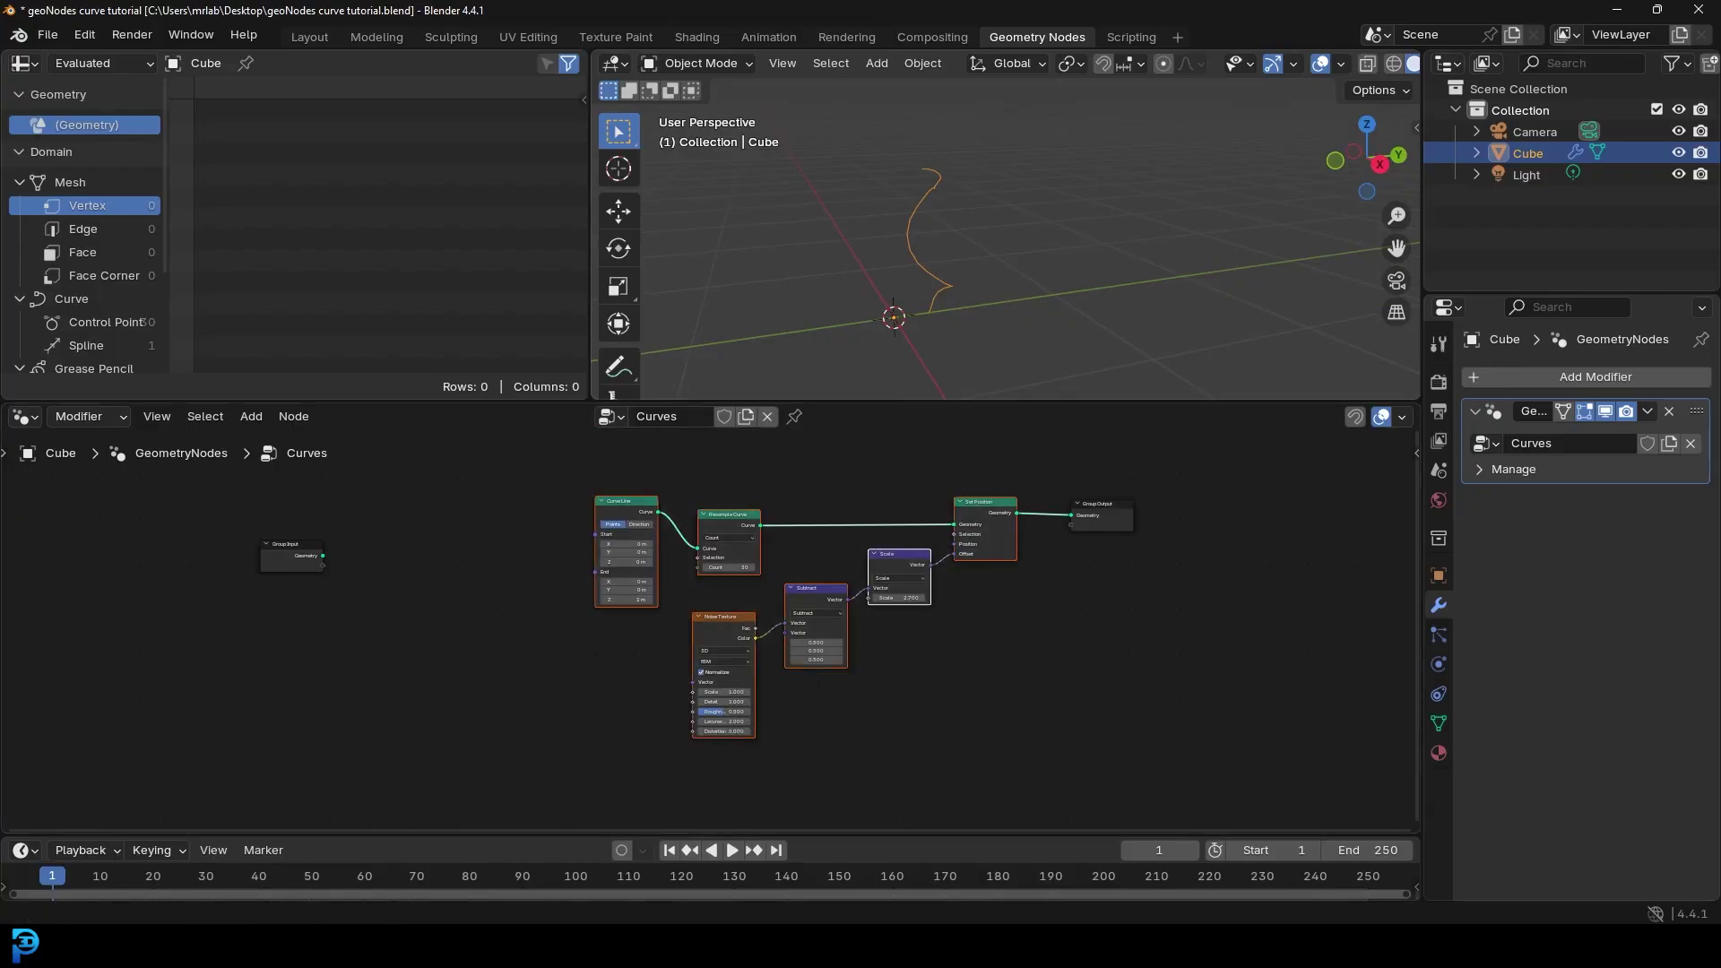
drag(543, 462, 1021, 751)
key(Home)
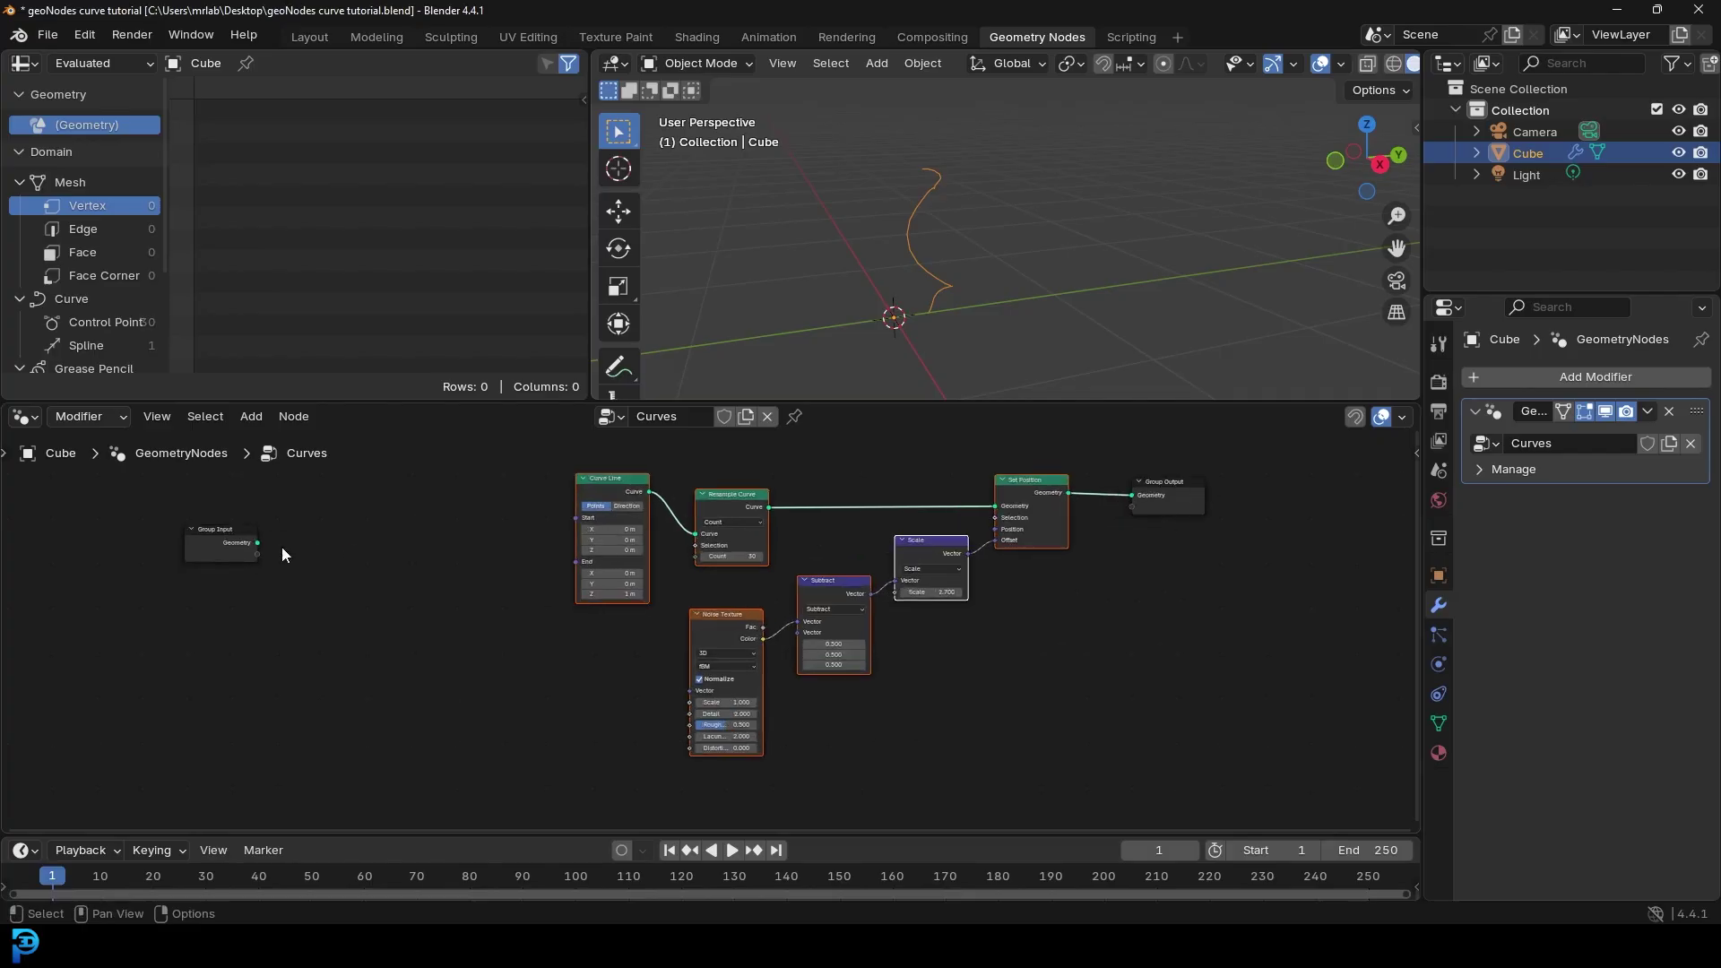
drag(492, 449, 1065, 756)
key(ctrl)
key(ctrl+g)
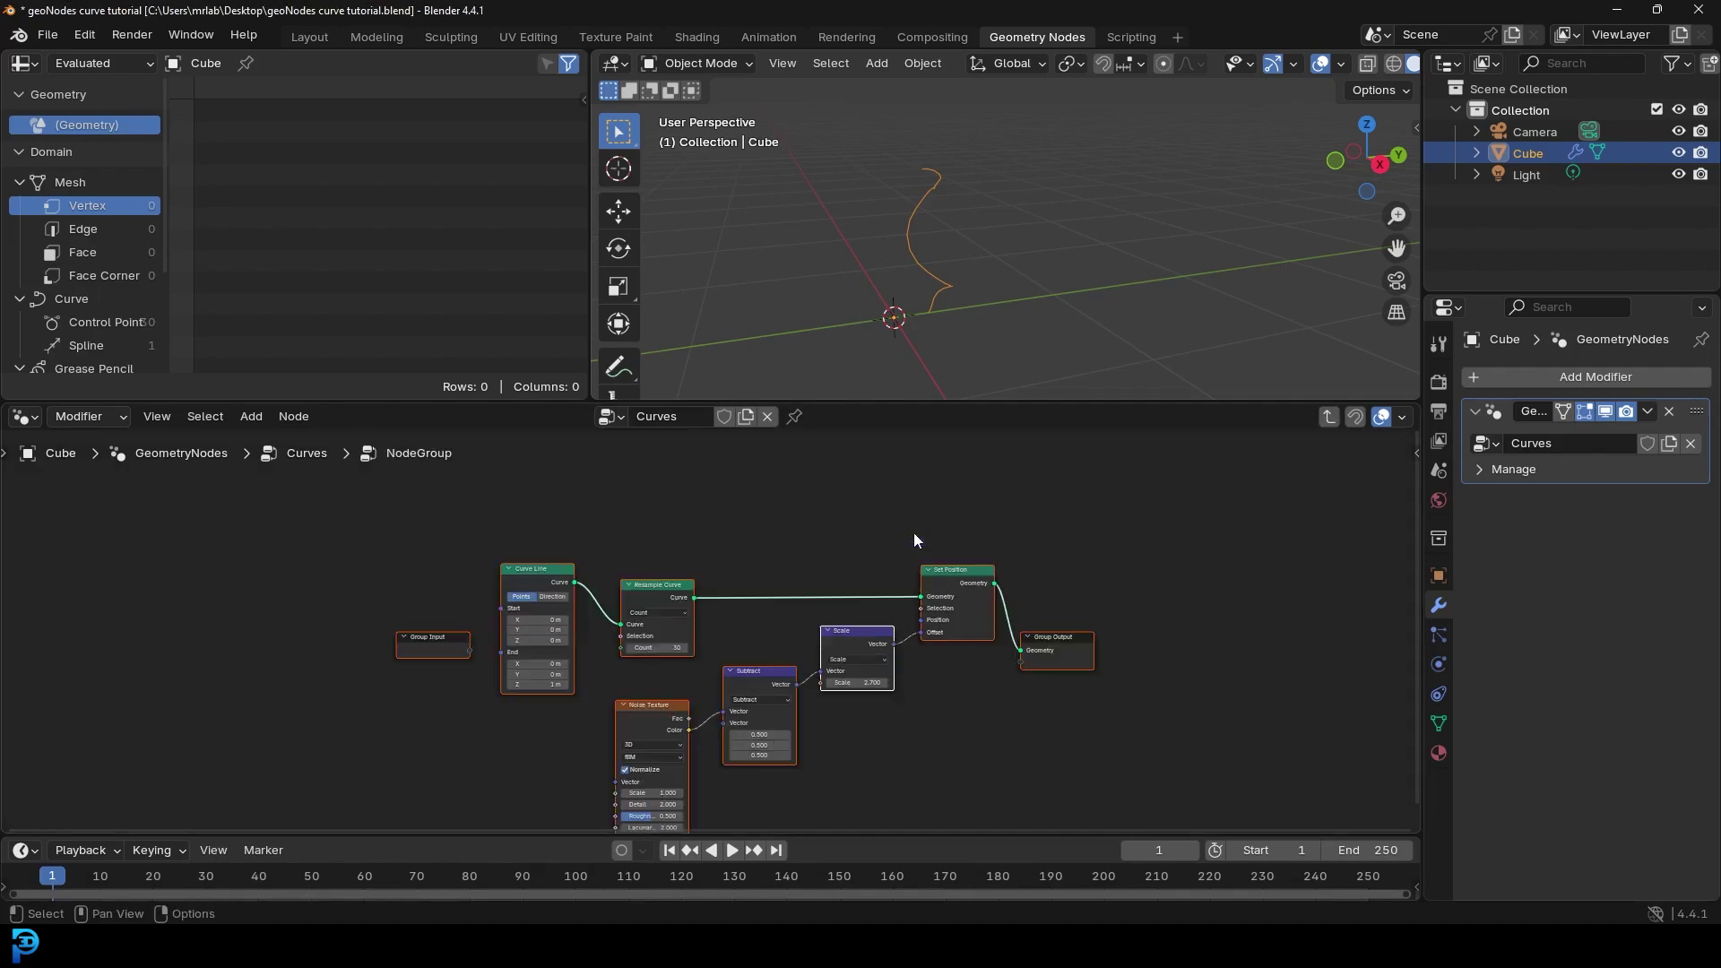
middle_drag(683, 603, 710, 533)
scroll(711, 545, up, 1)
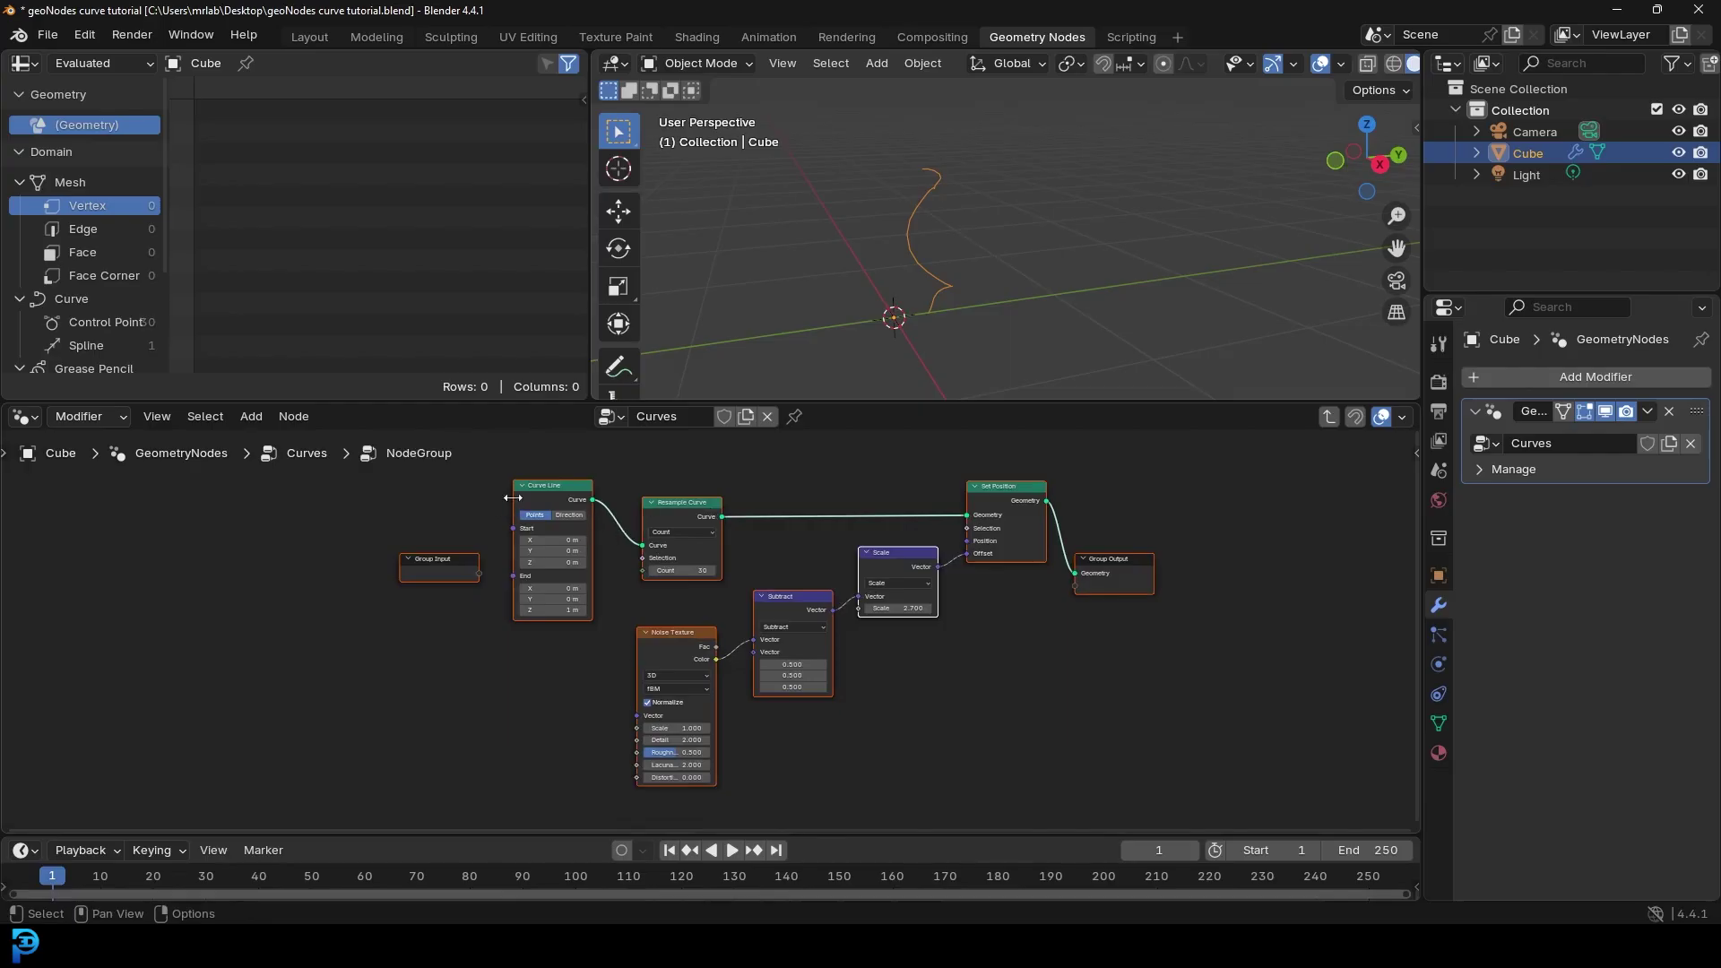
key(Tab)
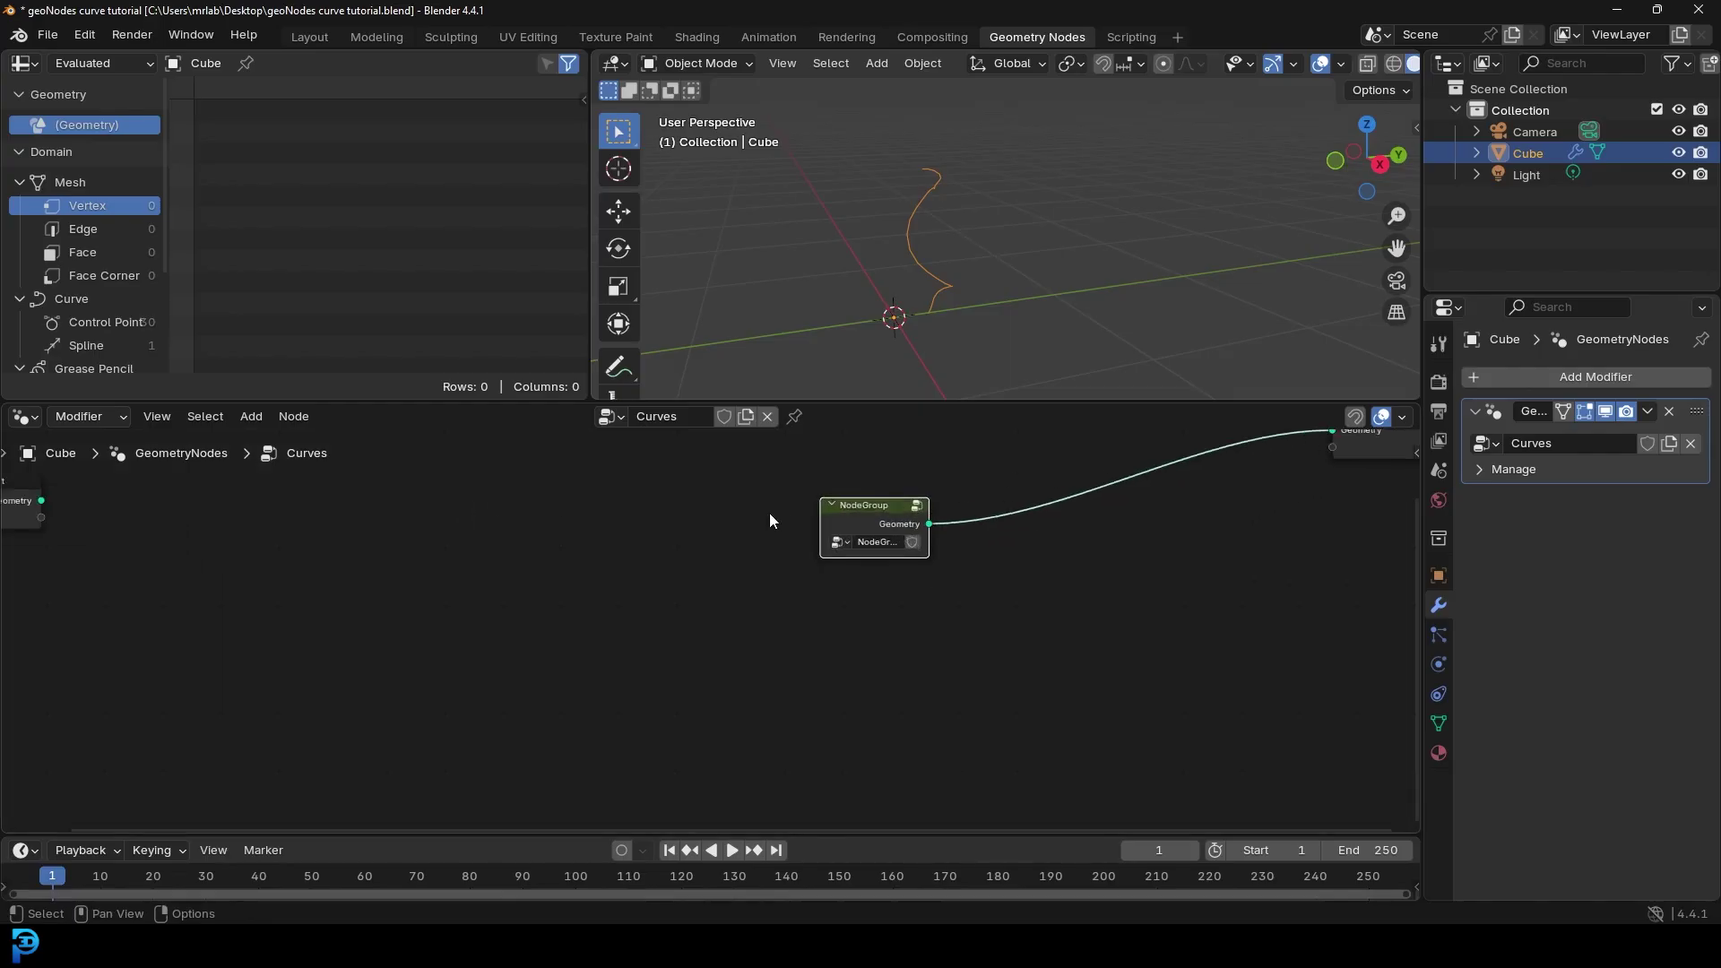
Step: Move the Group Output node closer to the new node group
drag(724, 606, 668, 528)
drag(1267, 529, 1059, 551)
drag(674, 558, 683, 544)
Step: Label the group node "Curve Maker" in its node properties
key(n)
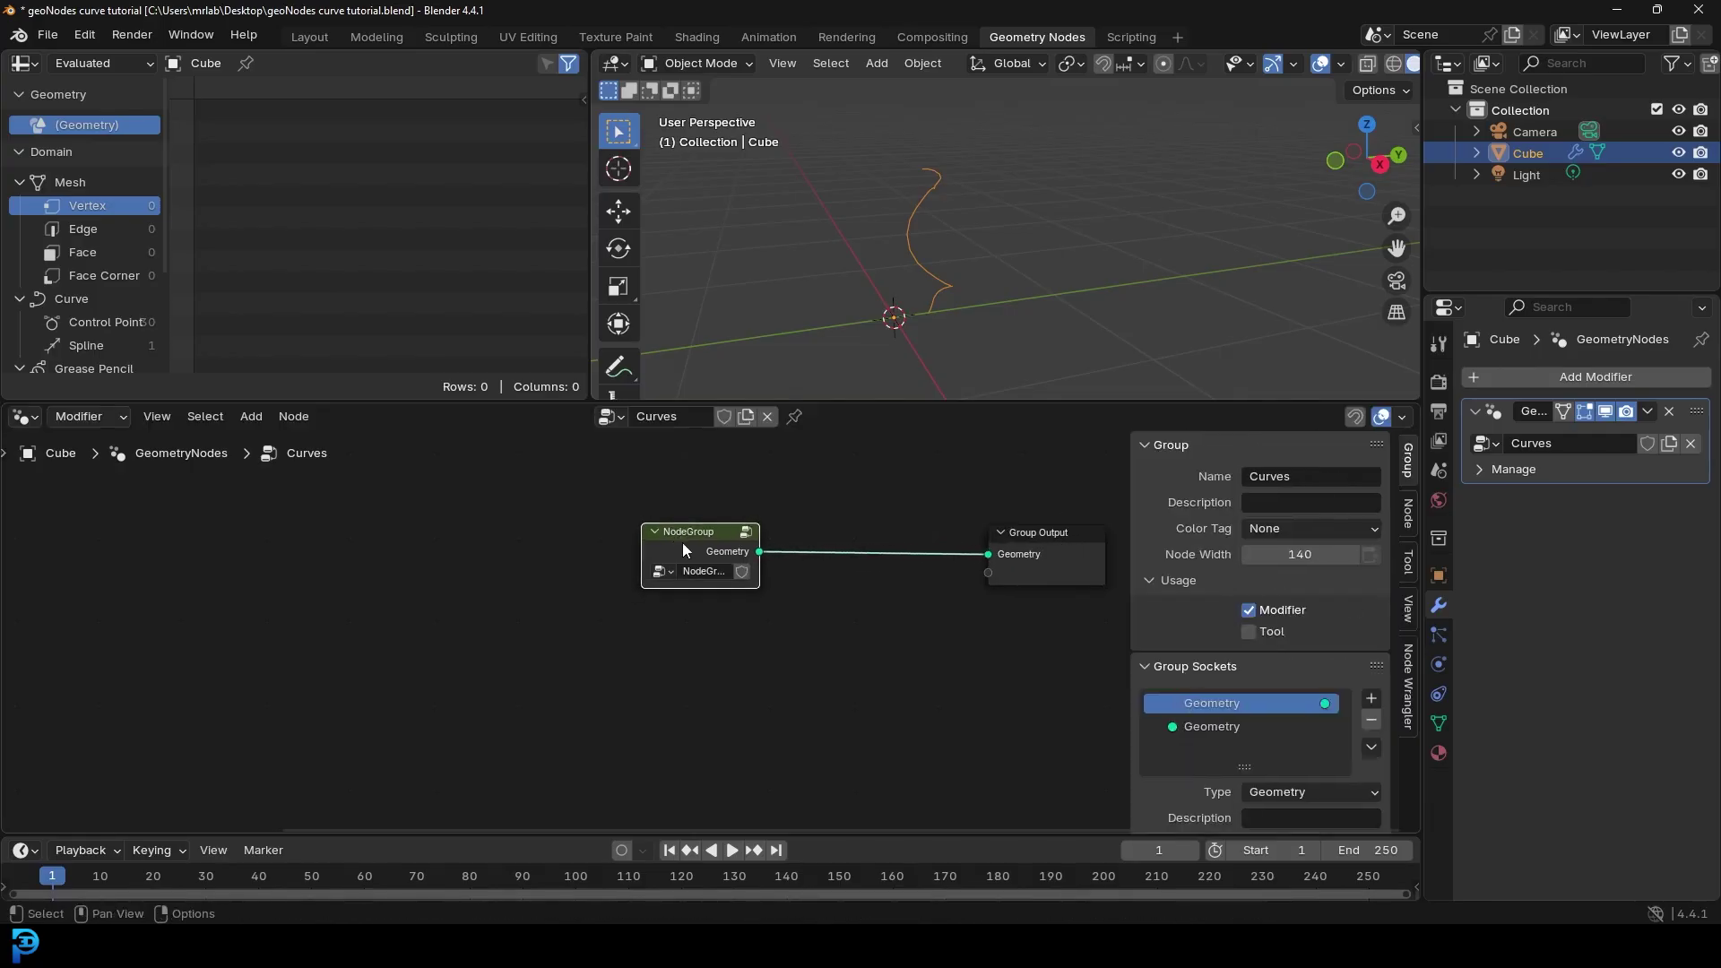
click(1410, 513)
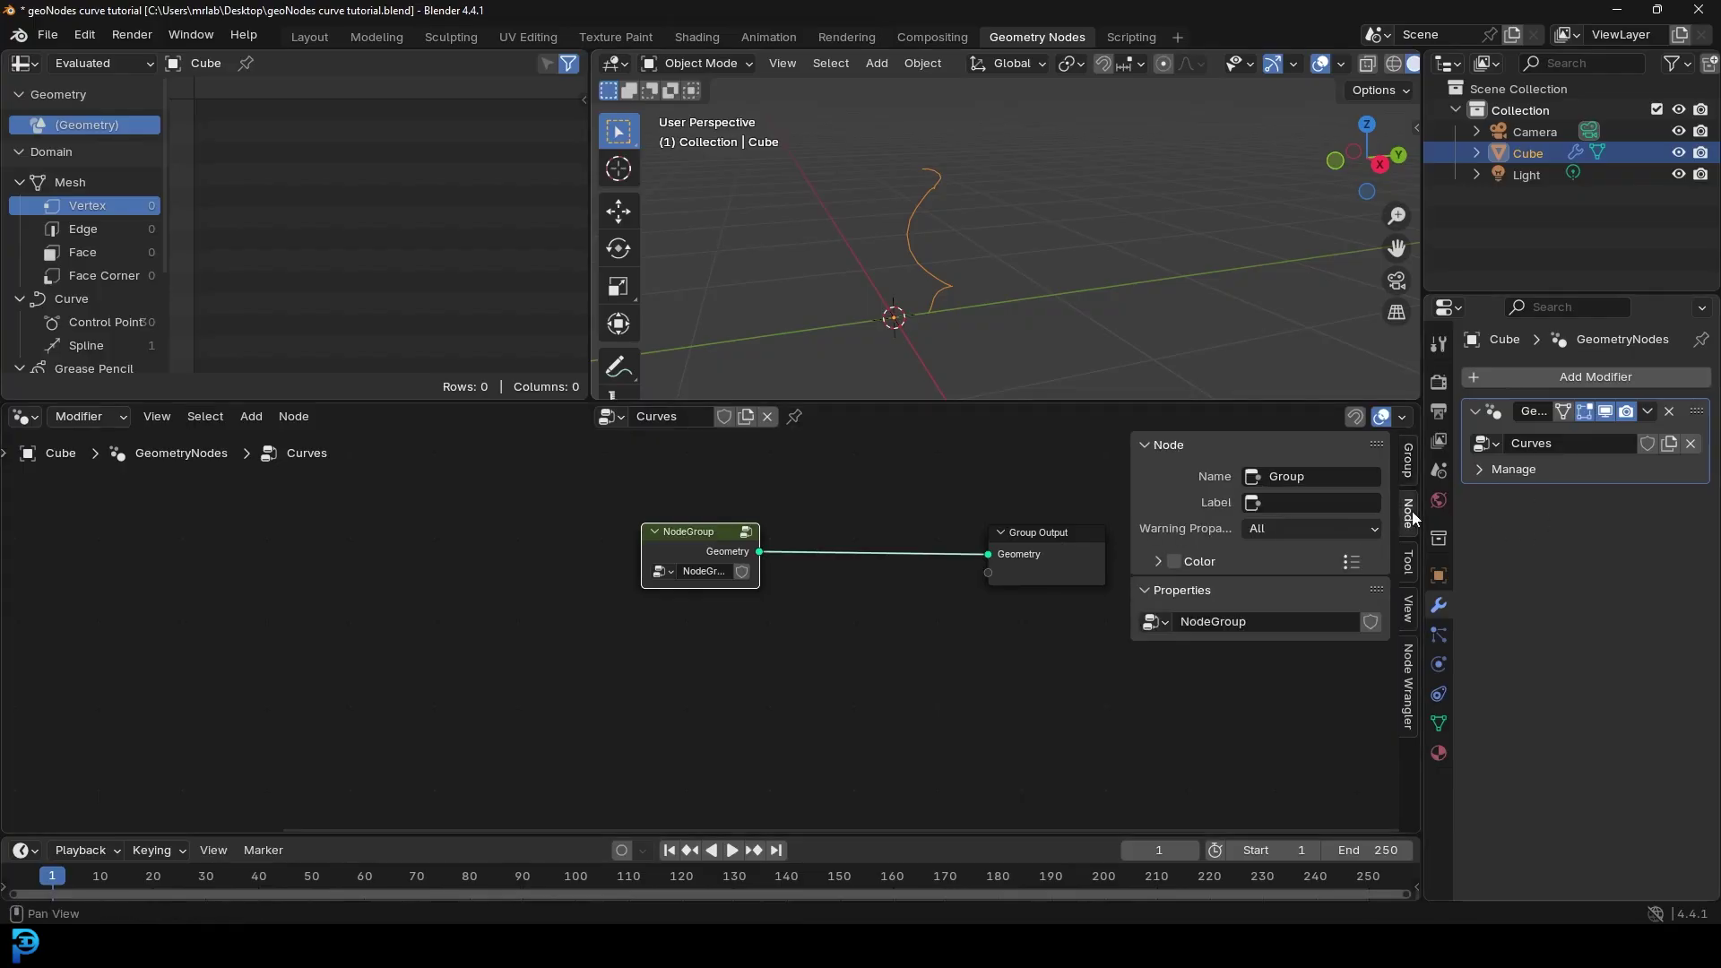
click(1304, 500)
text(Curve Maker)
key(Return)
scroll(638, 555, up, 2)
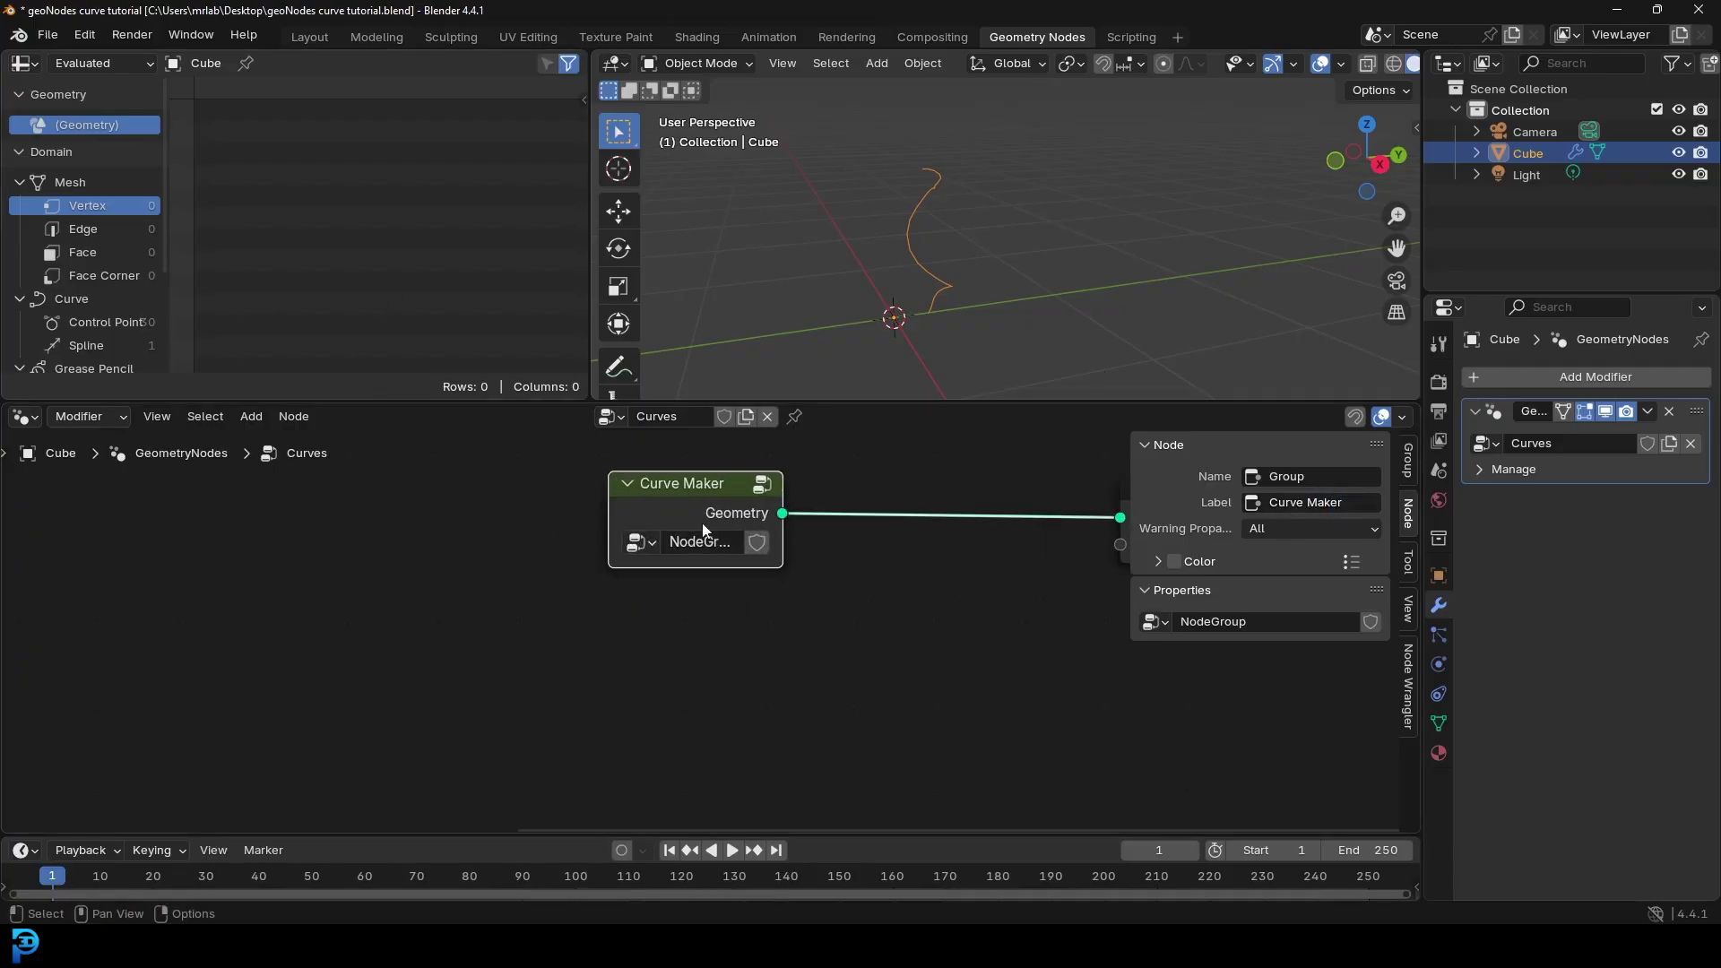
Step: Open the Curve Maker group for editing and move its Group Input node farther from Curve Line
key(Home)
scroll(589, 602, down, 1)
drag(520, 606, 492, 544)
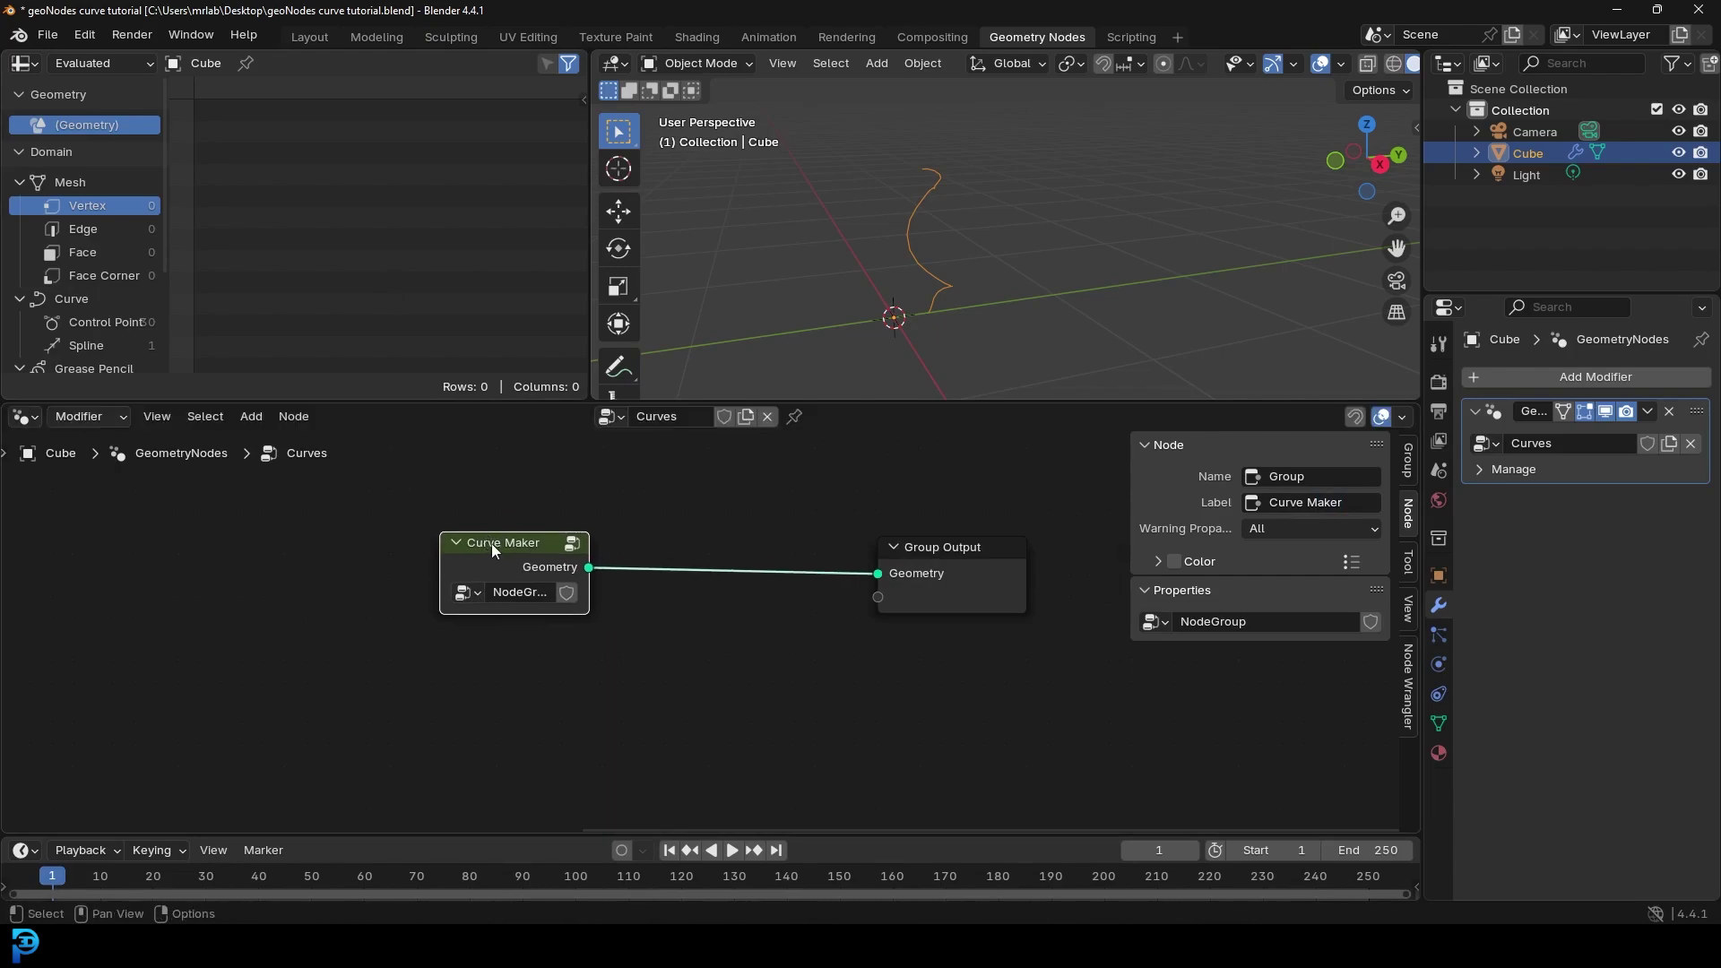
key(Tab)
key(Home)
middle_drag(742, 504, 924, 546)
scroll(624, 602, up, 3)
drag(559, 582, 483, 626)
middle_drag(544, 670, 554, 646)
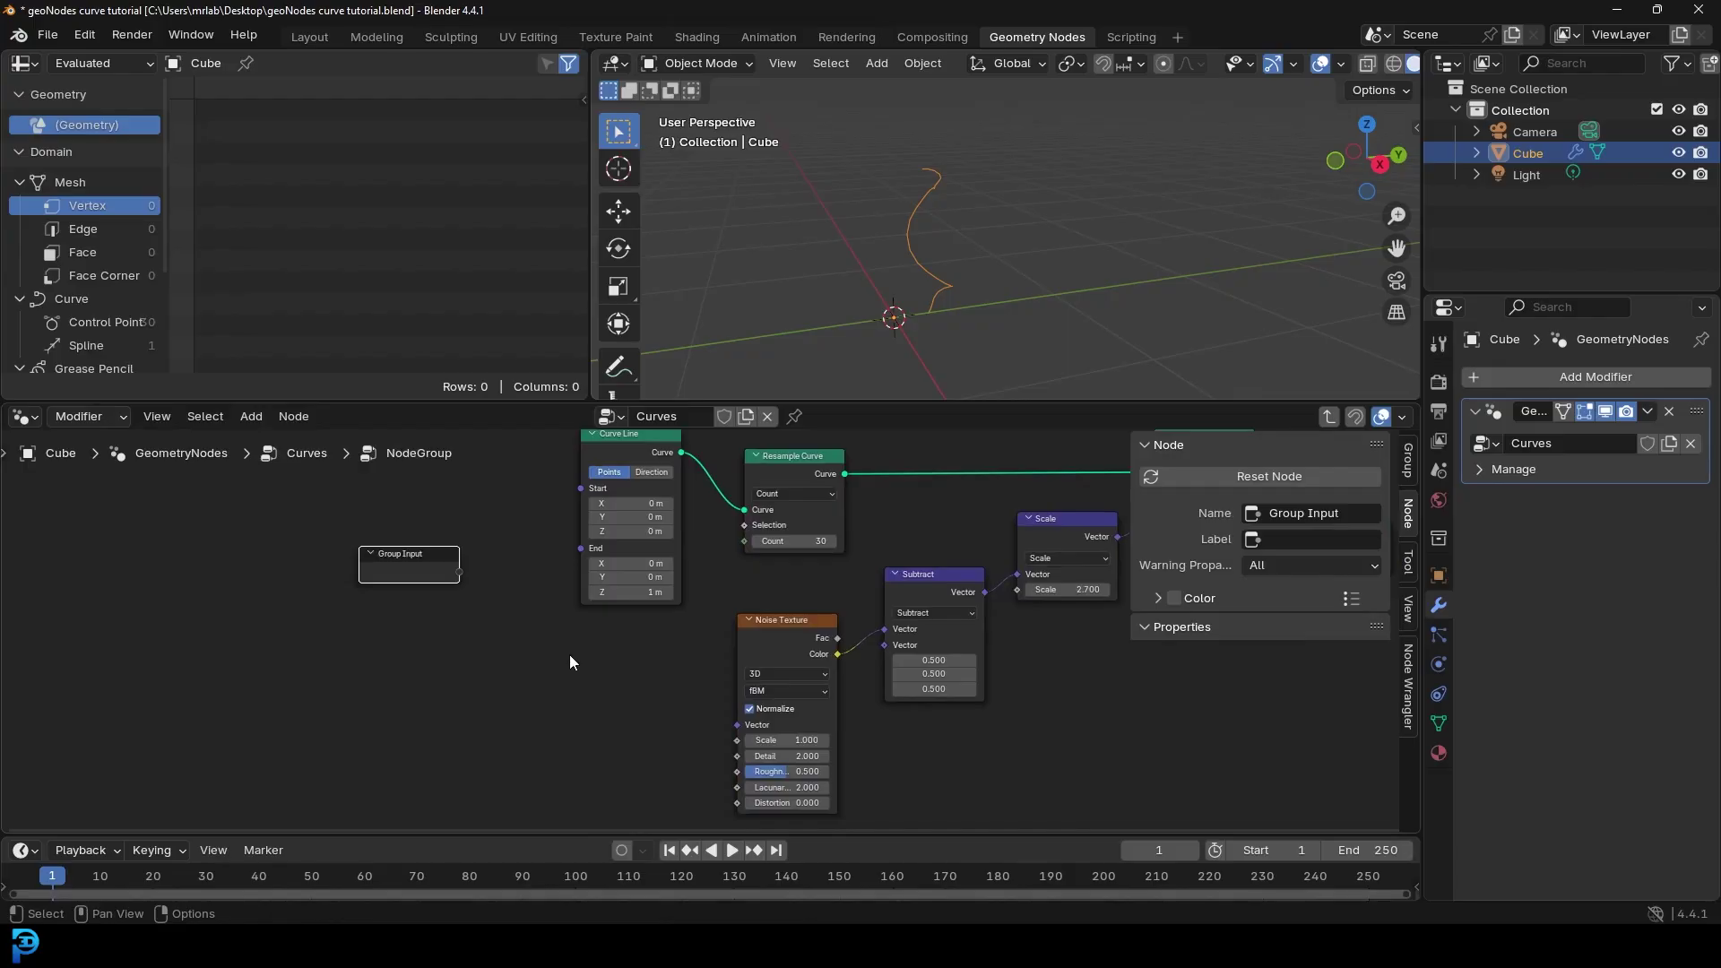
Step: Expose the Noise Texture's Scale and the Scale node's Scale factor as two new sockets on Group Input
scroll(696, 735, up, 2)
middle_drag(962, 722, 1019, 710)
scroll(1016, 724, down, 2)
drag(832, 744, 534, 576)
scroll(446, 554, up, 4)
middle_drag(1092, 703, 1094, 714)
scroll(1031, 681, down, 3)
middle_drag(968, 640, 742, 650)
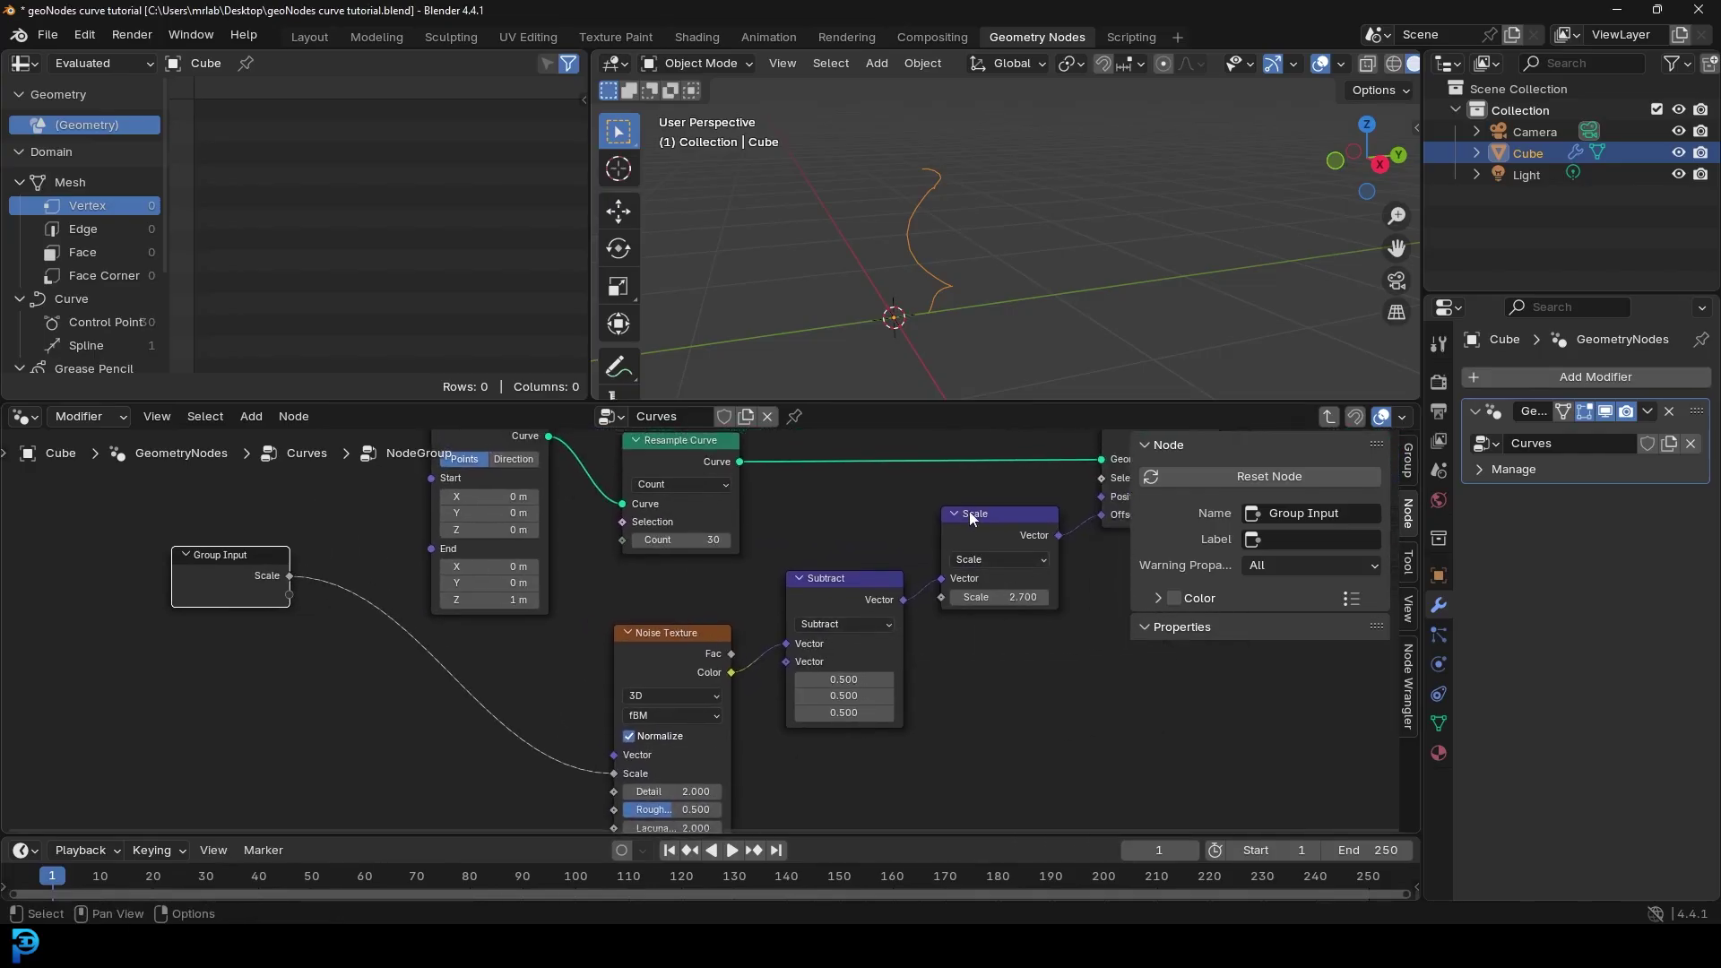
drag(941, 597, 289, 599)
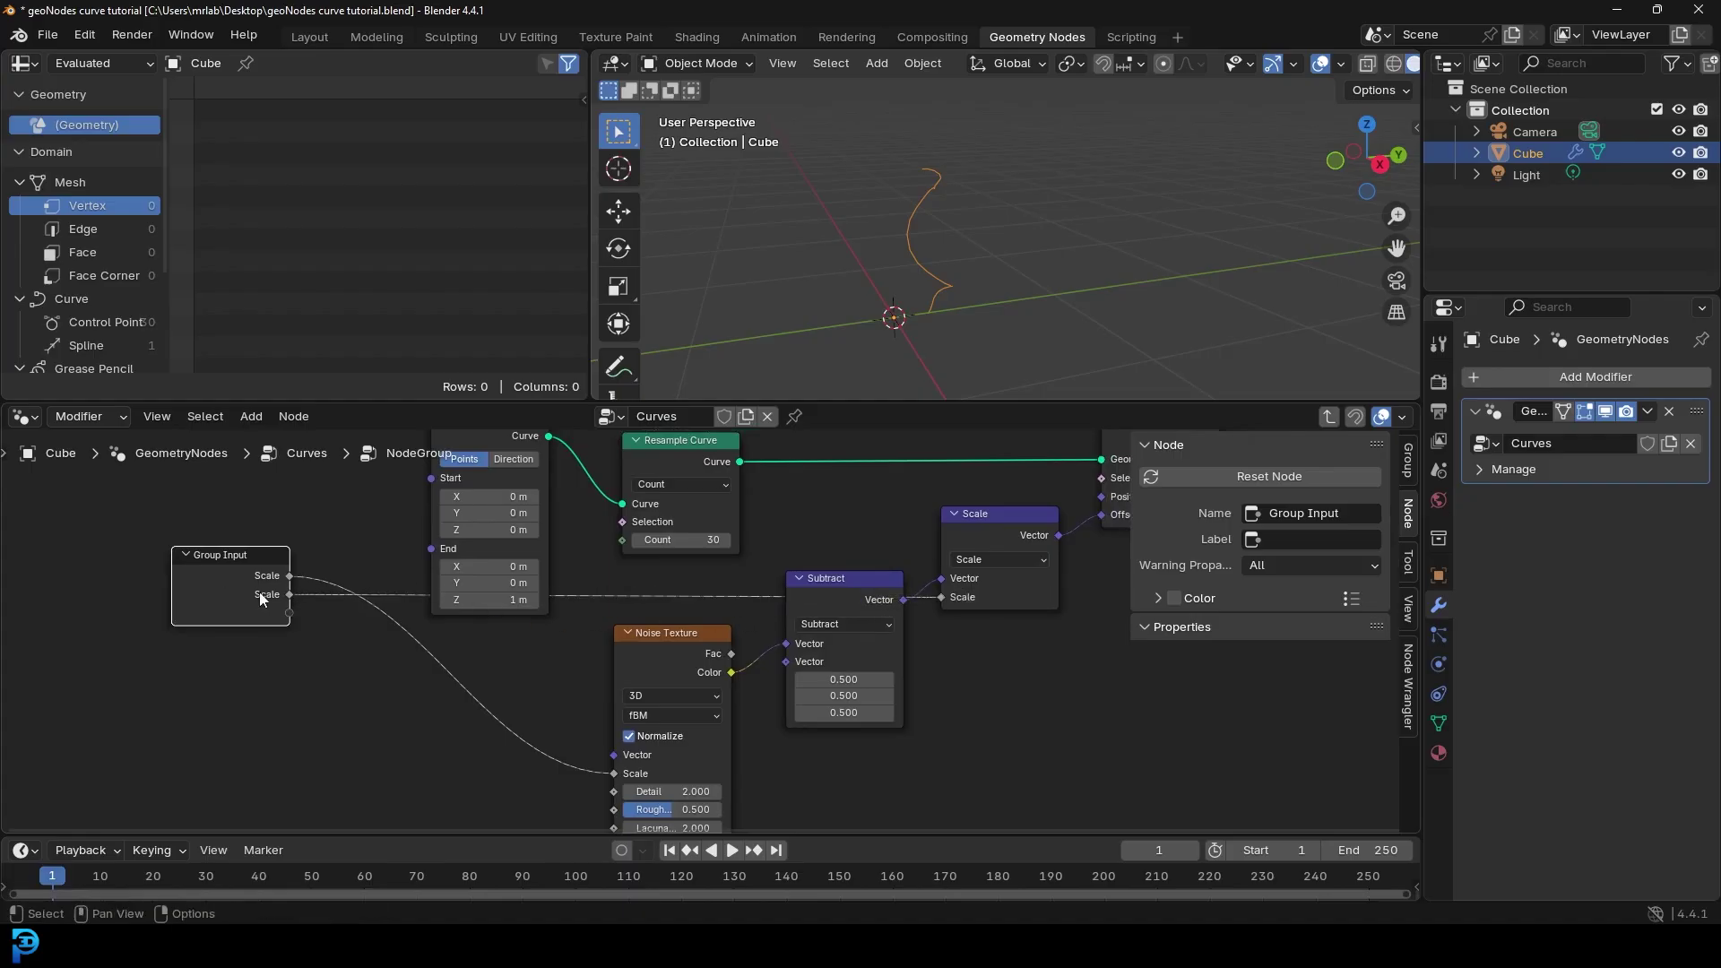
Step: Expose Resample Curve's Count as a new socket on Group Input
middle_drag(784, 515, 793, 524)
scroll(793, 524, up, 2)
click(767, 487)
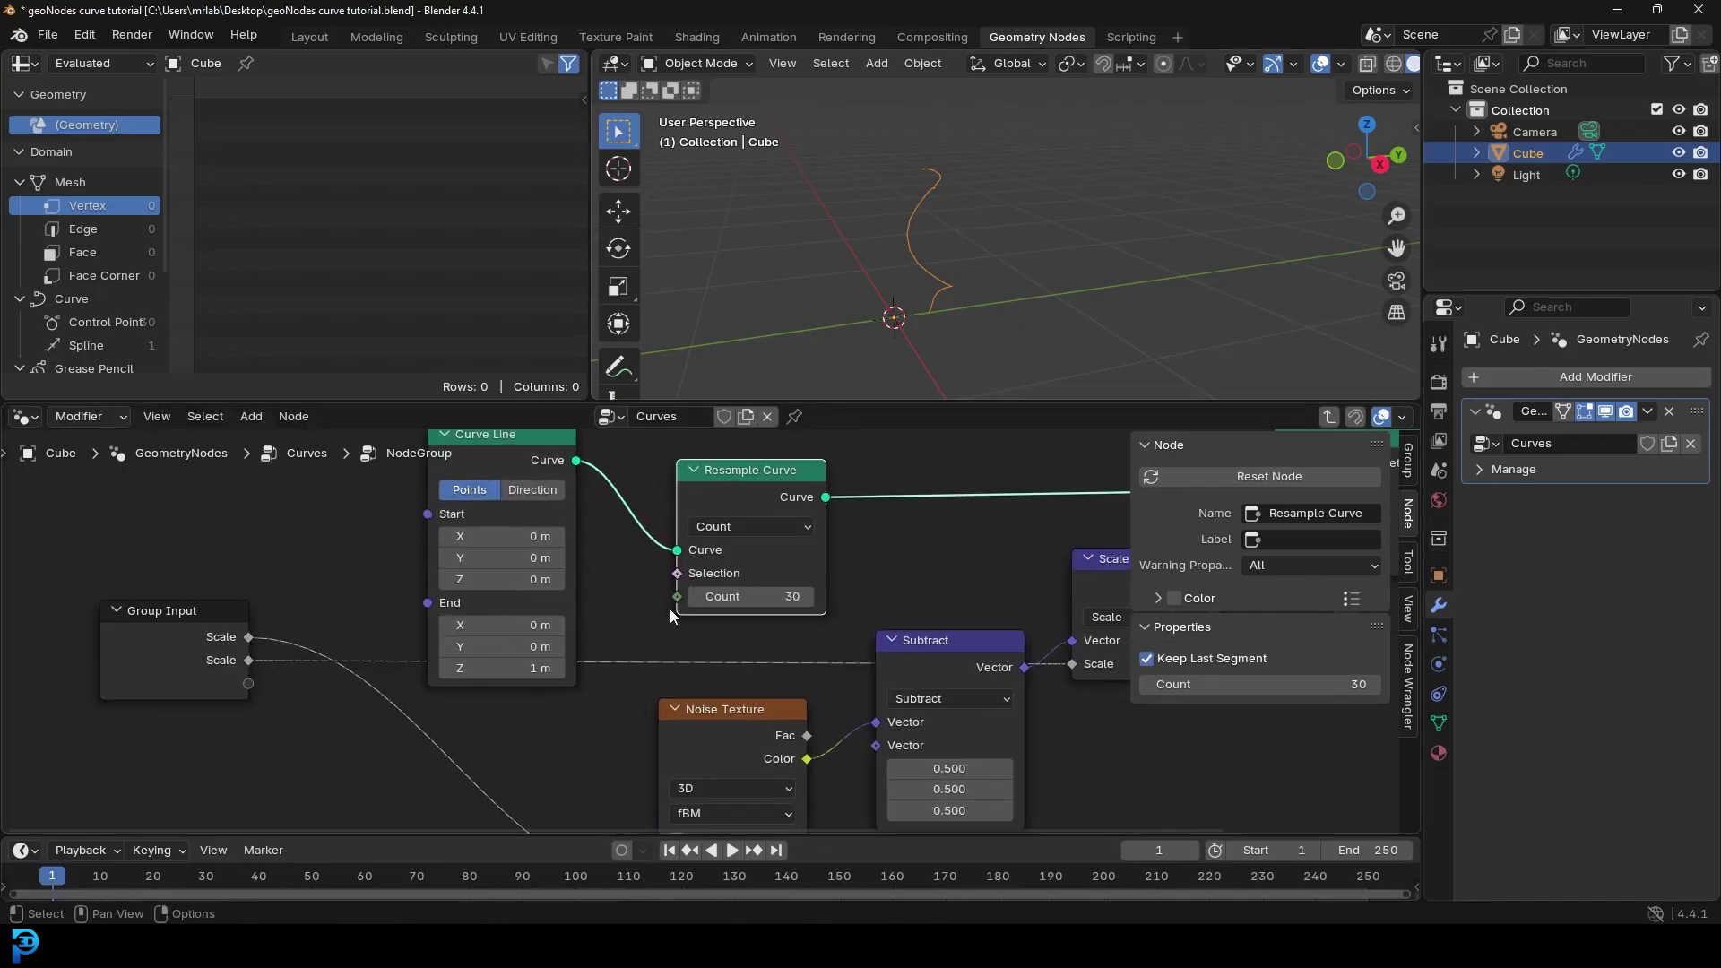
drag(679, 605, 669, 587)
drag(520, 615, 242, 696)
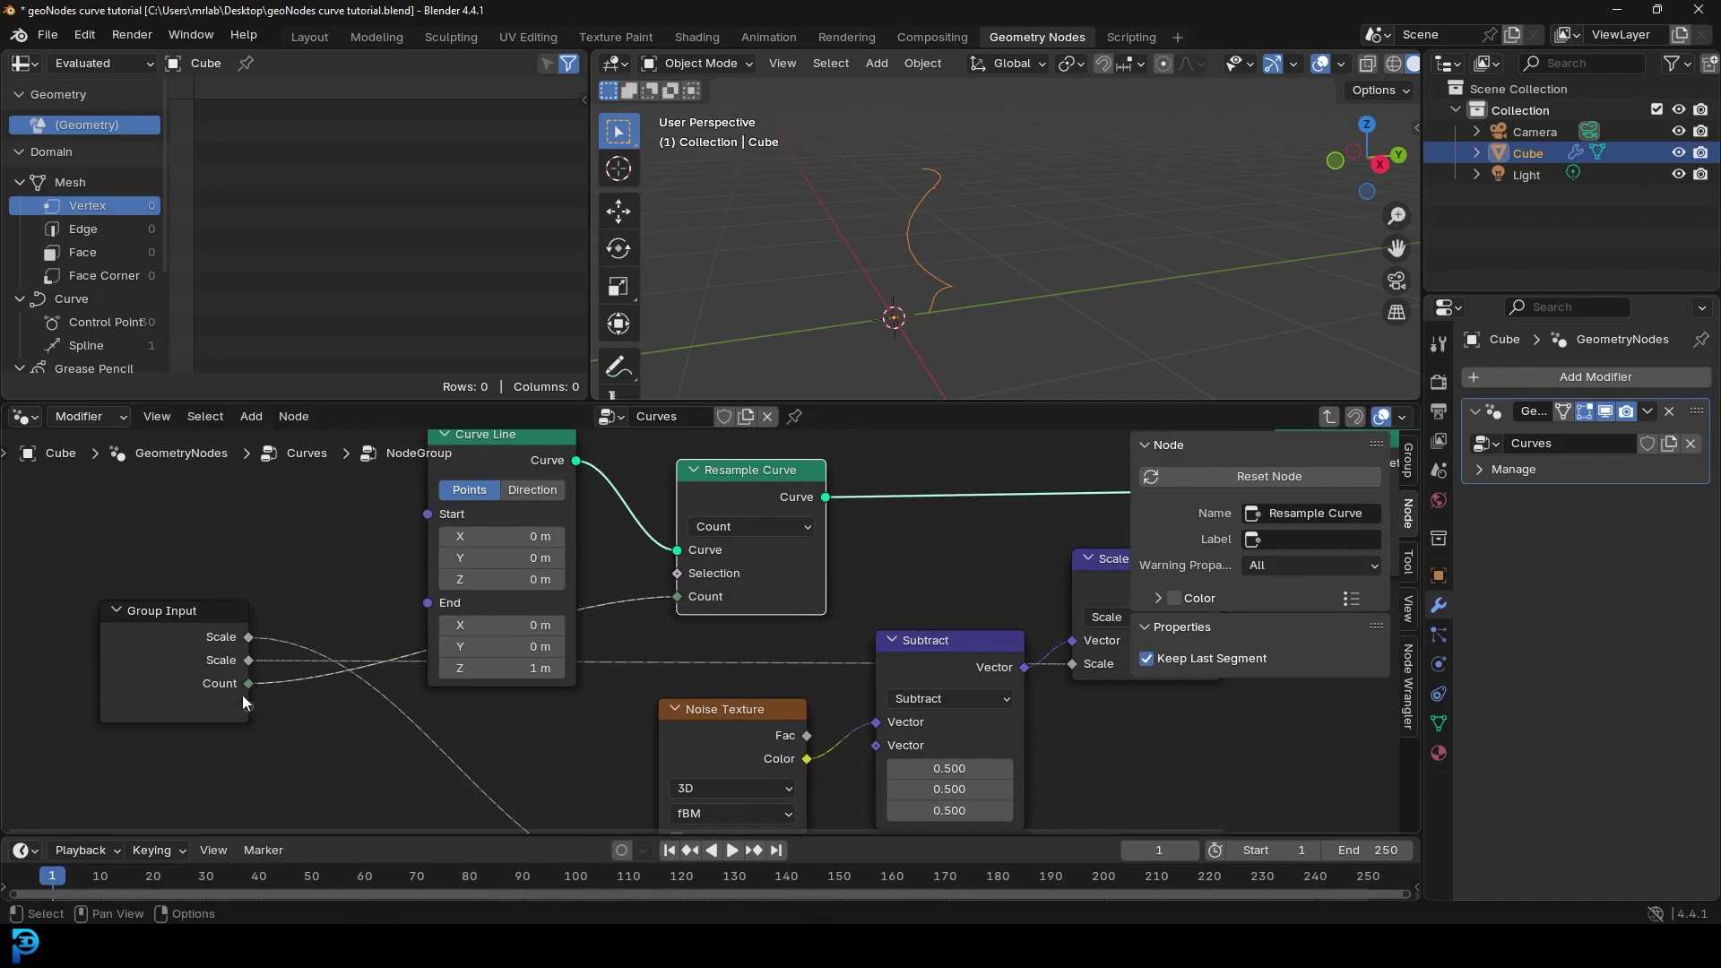
Step: Shift the Noise Texture node slightly and change its dimensions to 4D
middle_drag(718, 750, 722, 563)
scroll(717, 568, up, 2)
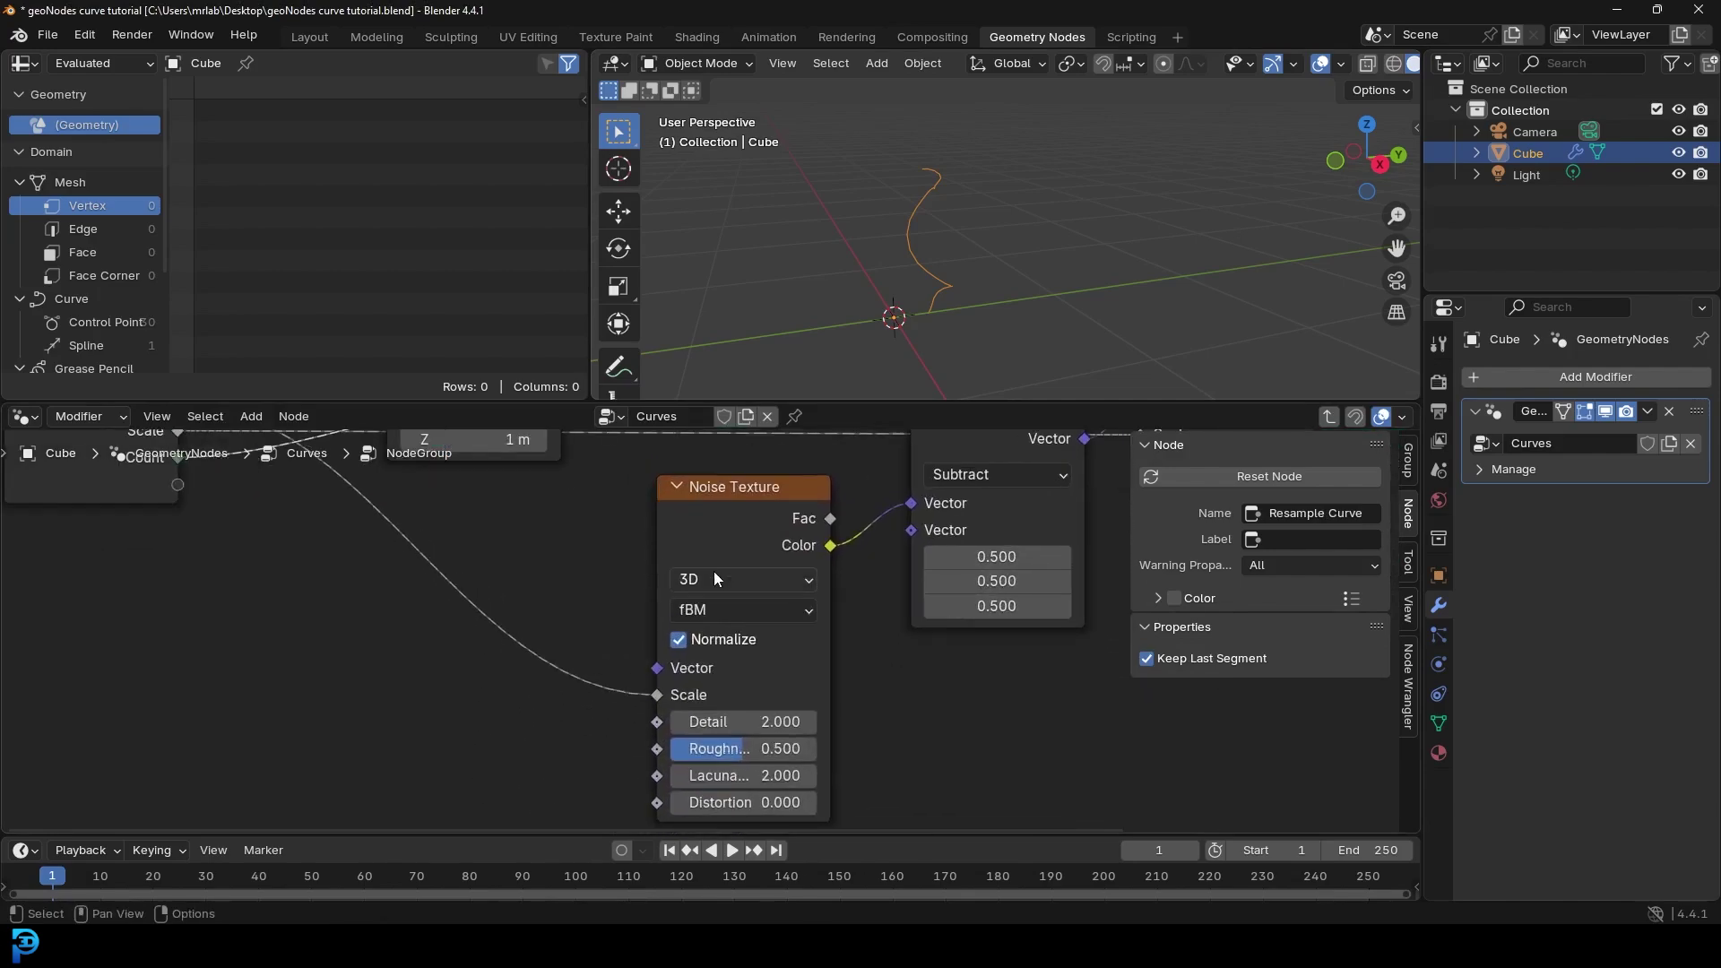
drag(675, 488, 663, 507)
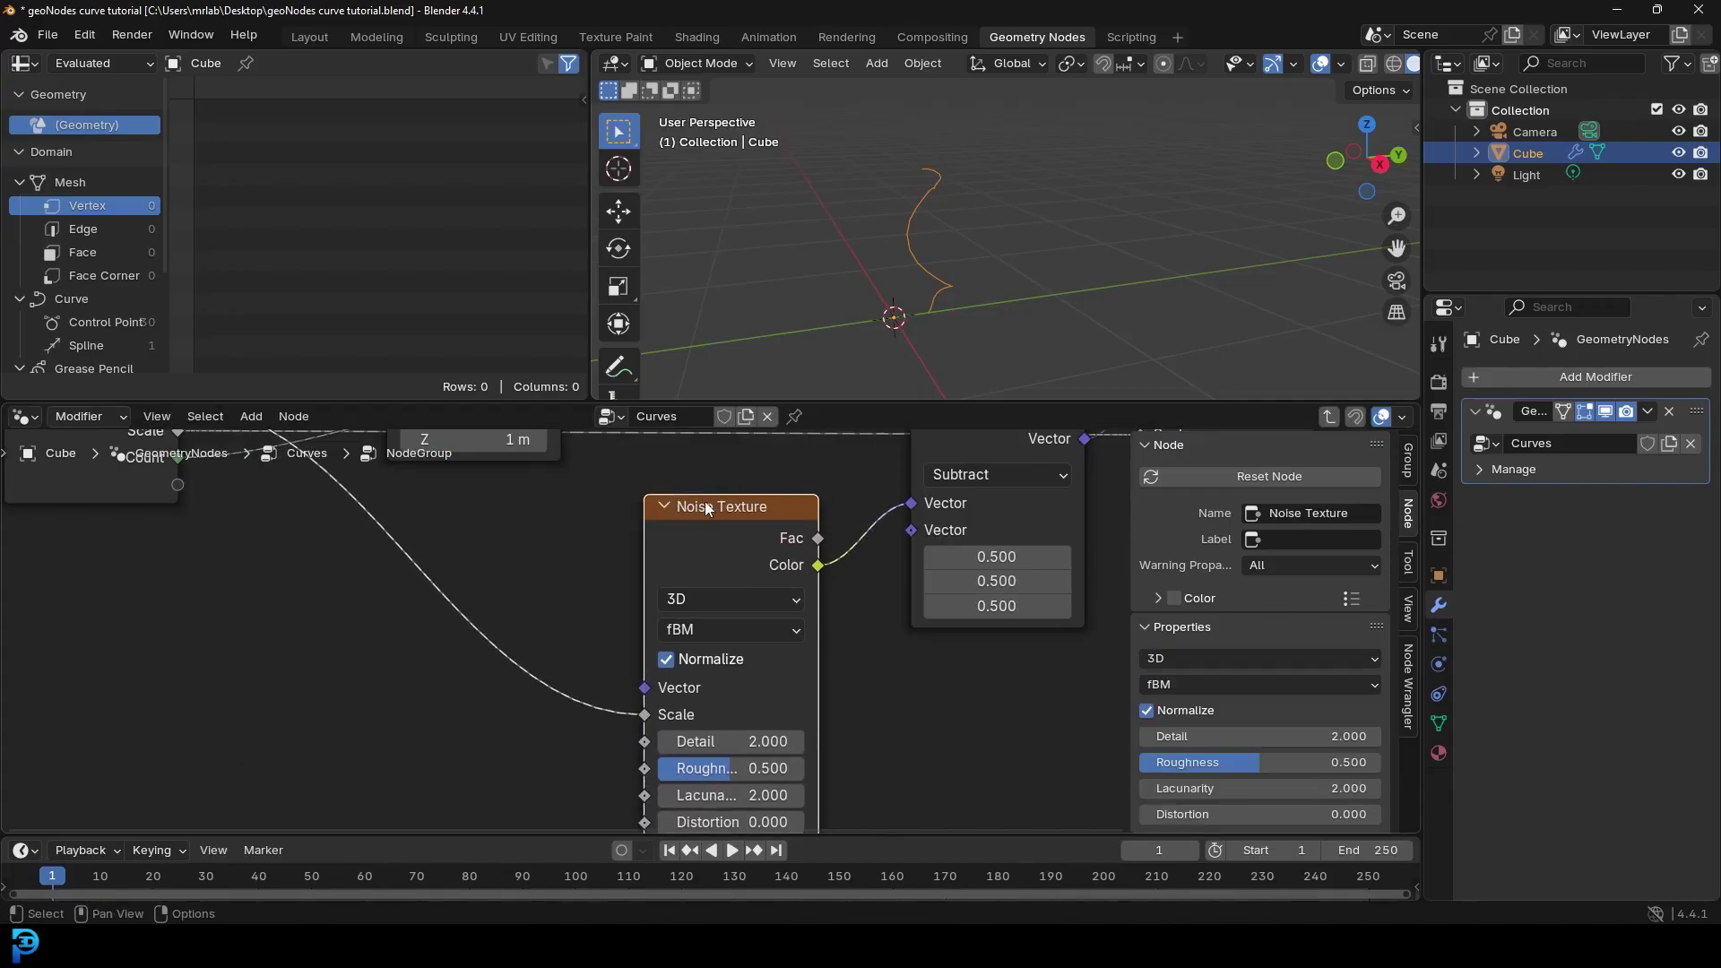
click(686, 601)
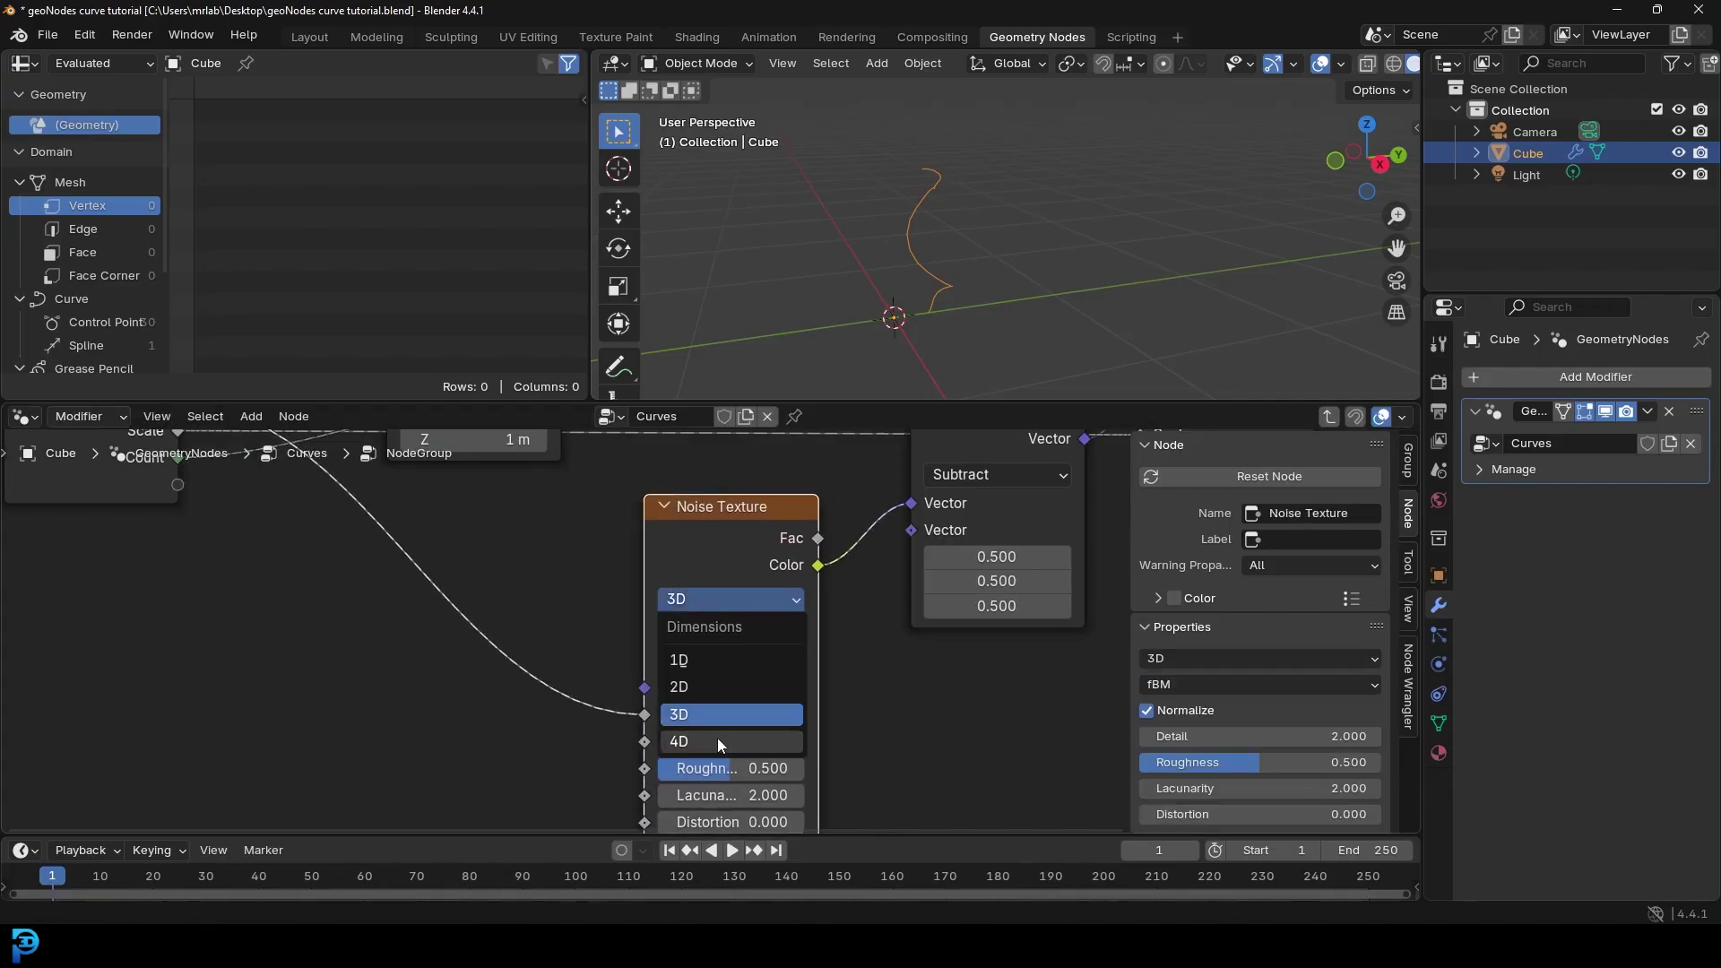
click(688, 744)
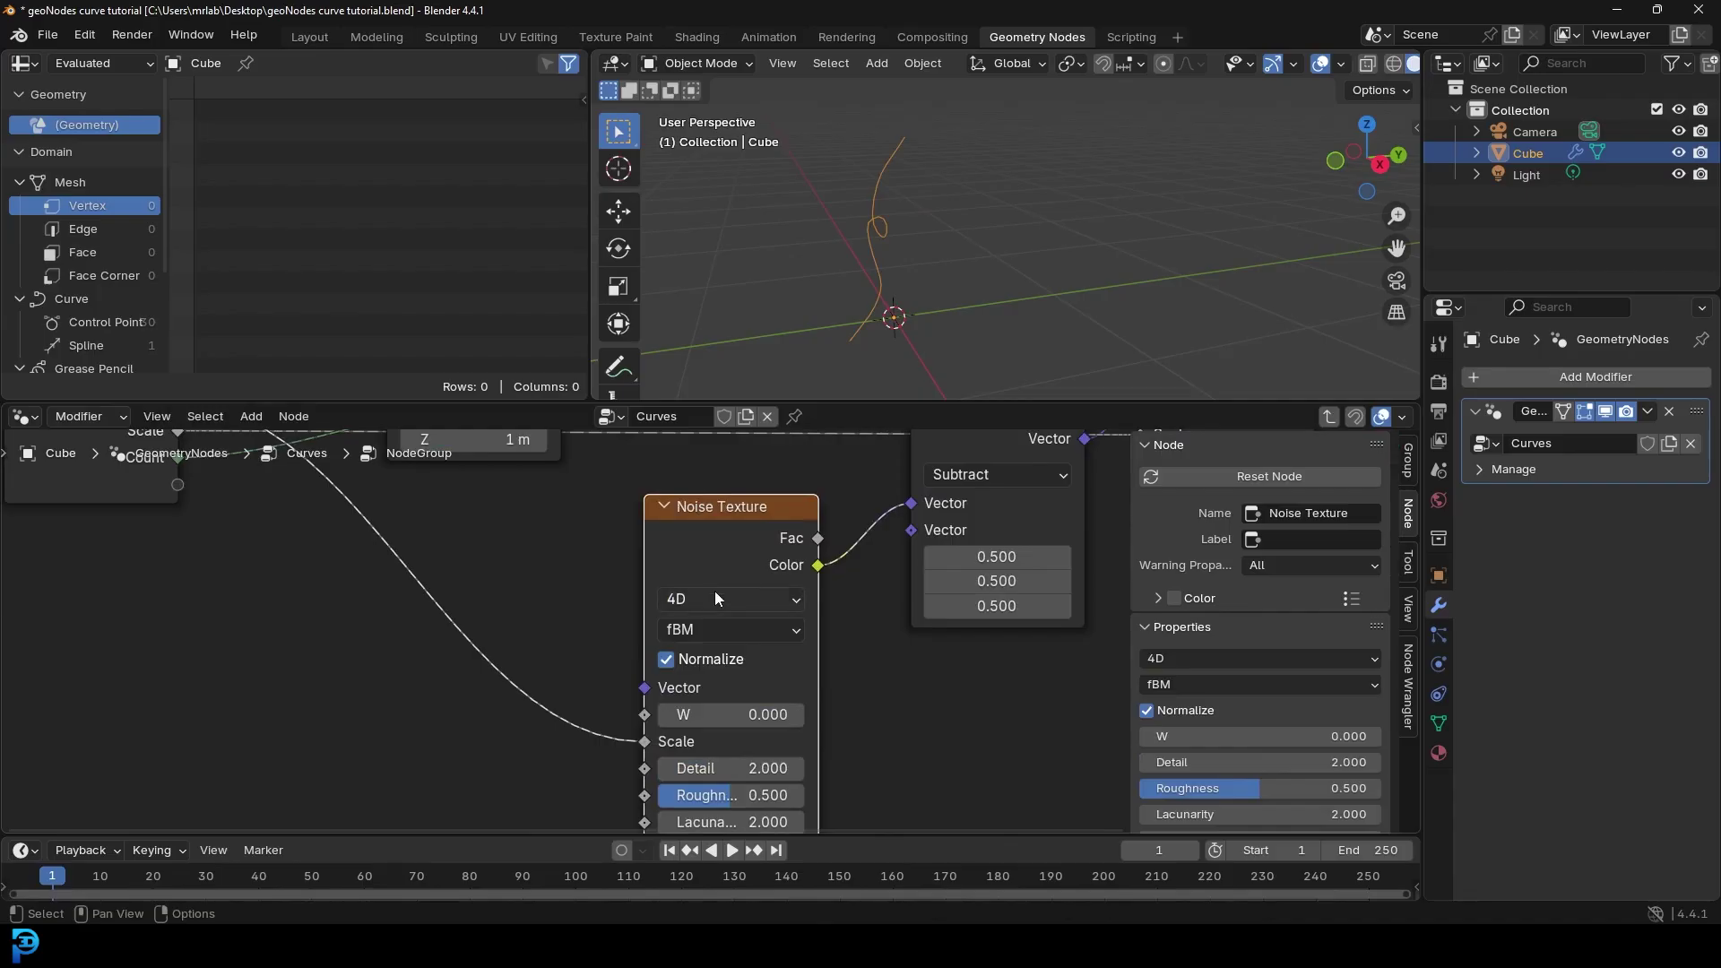
Step: Expose the Noise Texture's W value as a new socket on Group Input
middle_drag(915, 703, 914, 591)
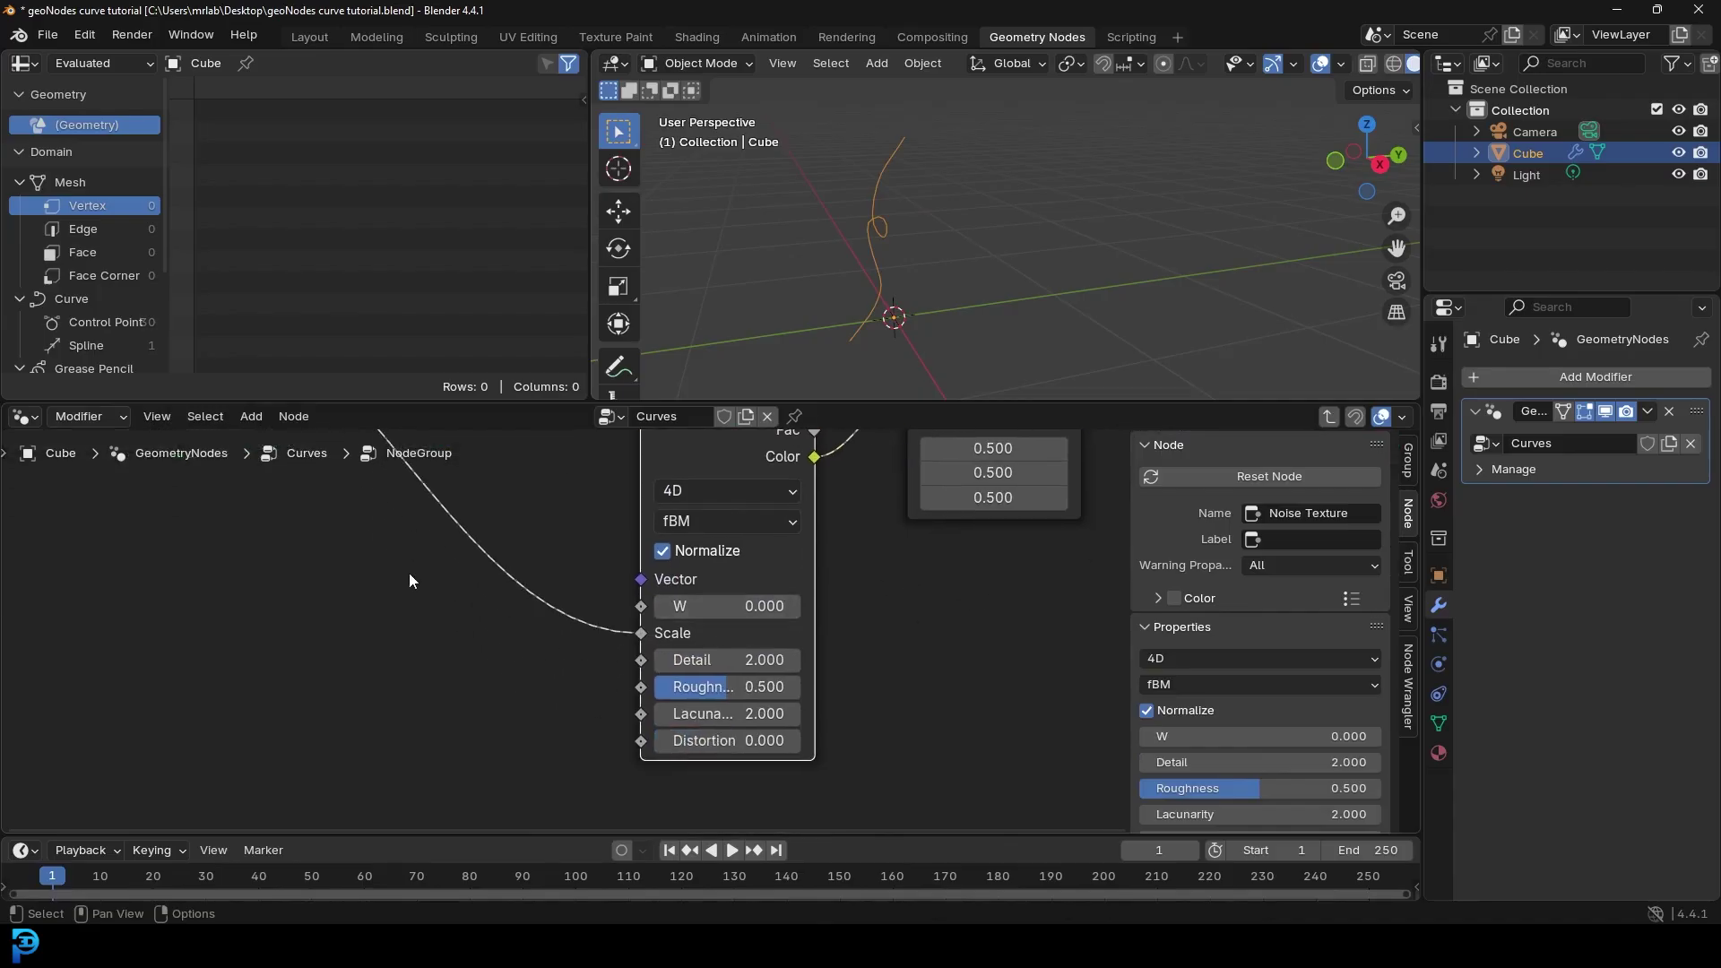
middle_drag(516, 584, 697, 710)
scroll(697, 710, down, 1)
drag(873, 711, 443, 663)
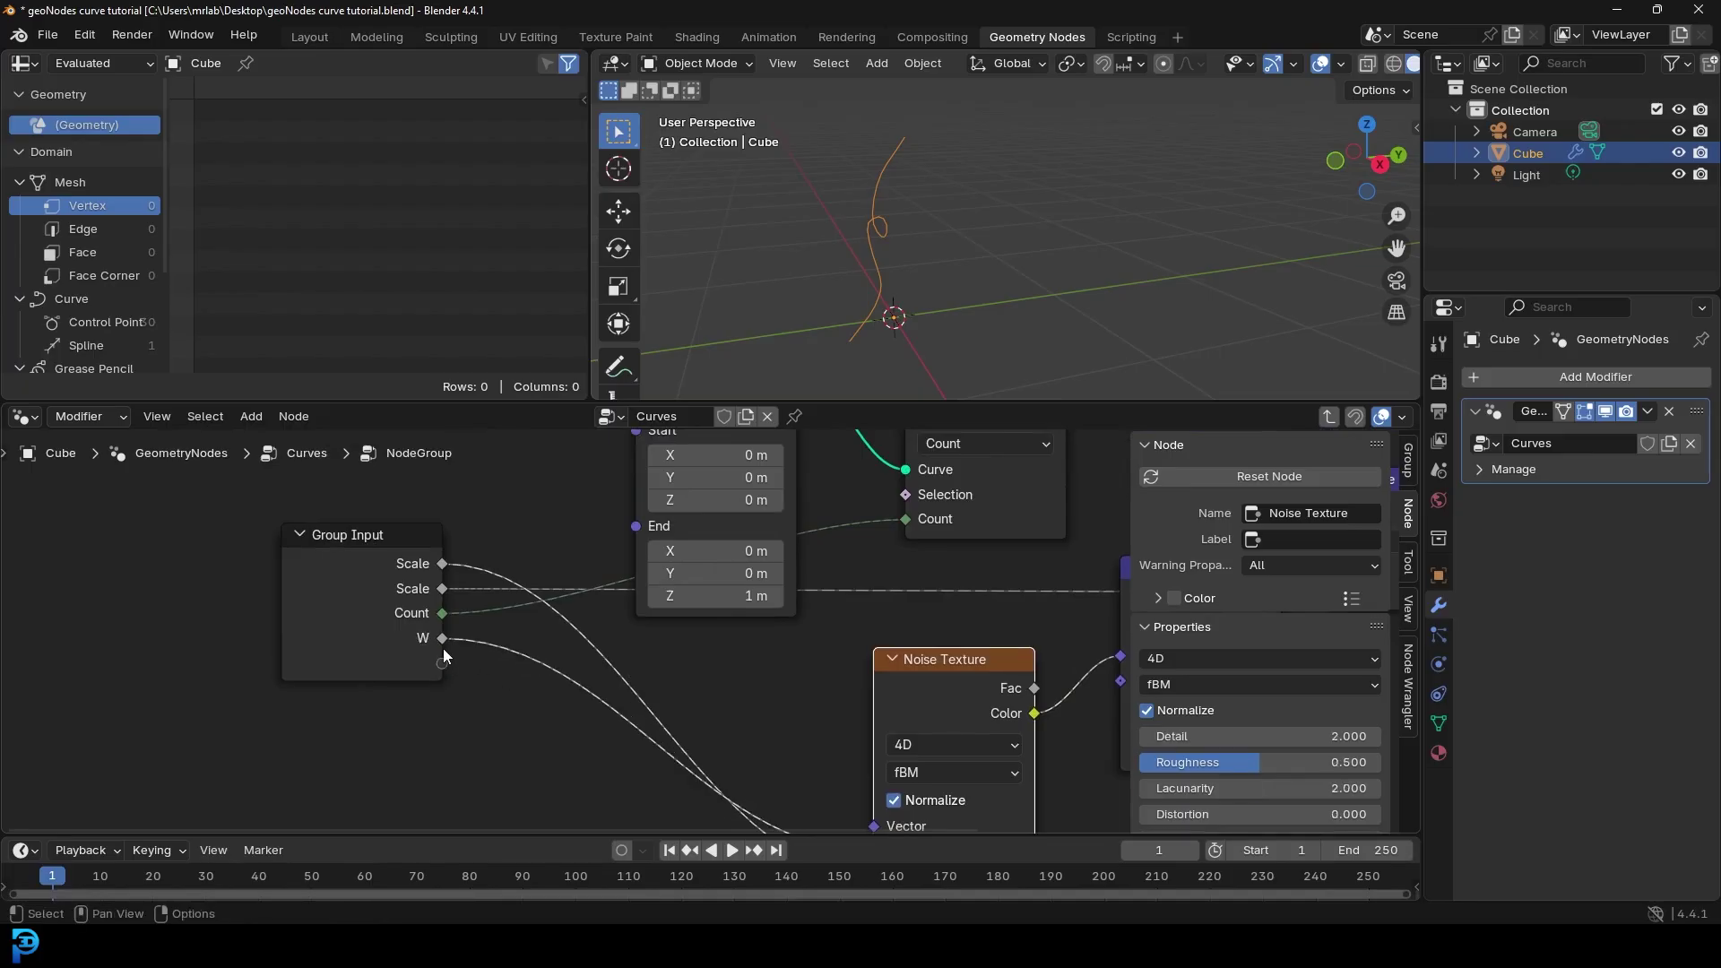
Step: Enlarge the group's socket list and rename the Count socket to "Point Count"
click(1406, 462)
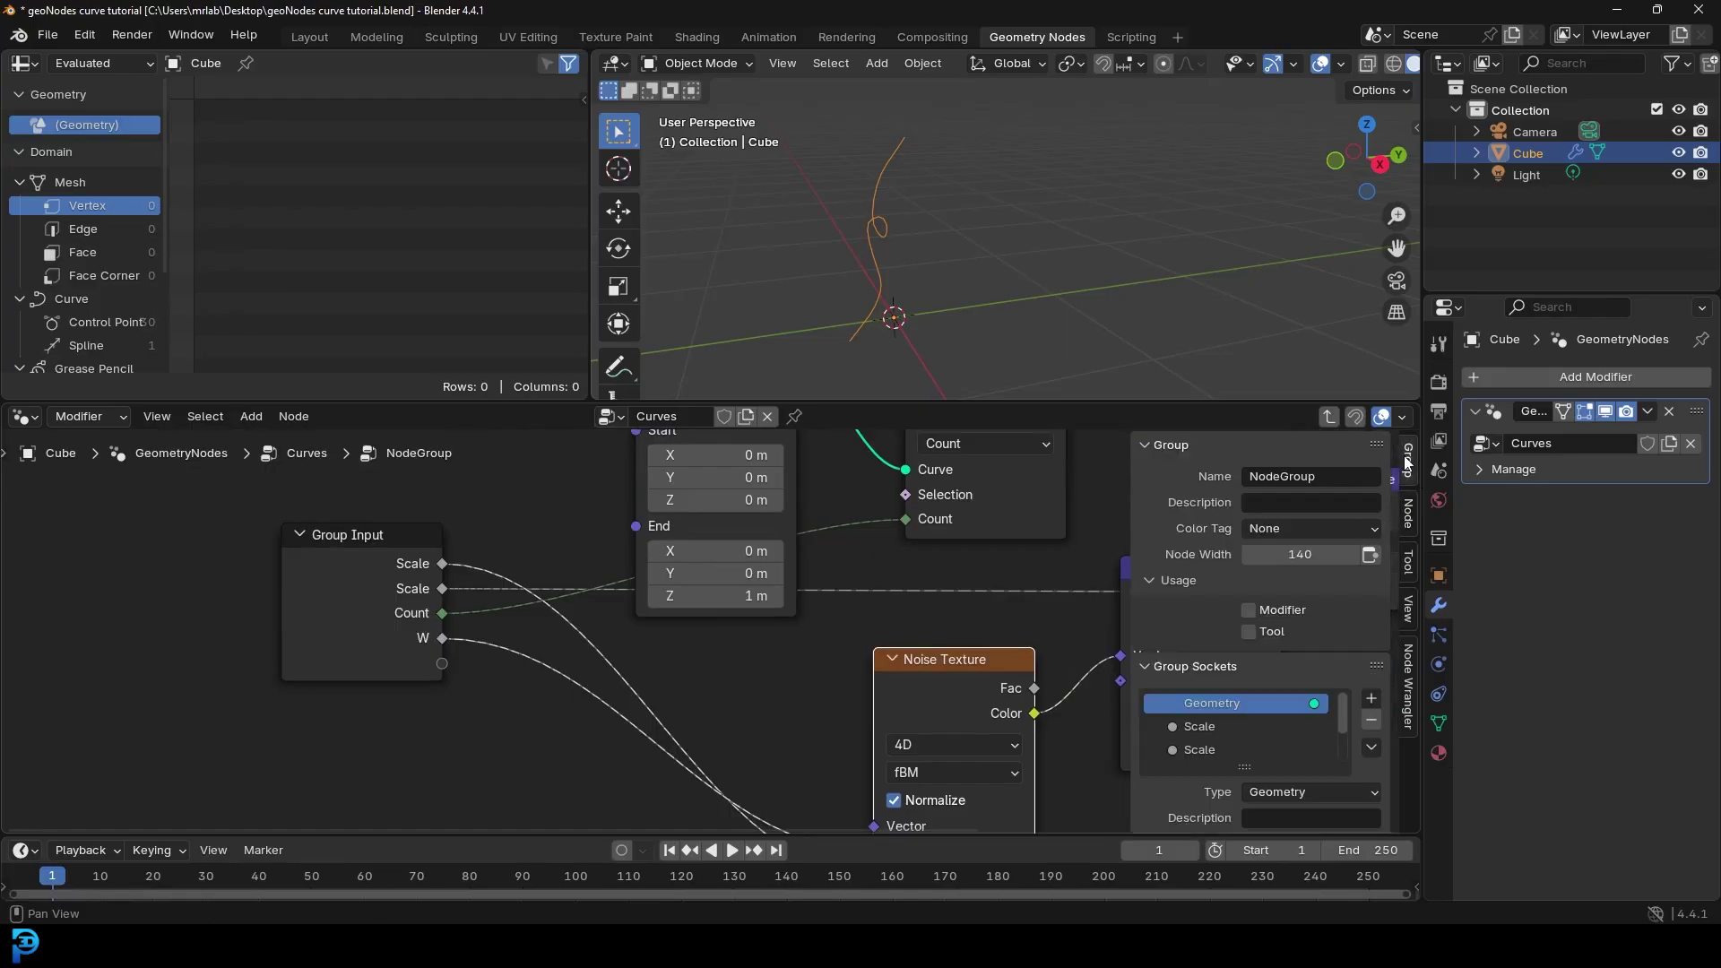
scroll(1174, 579, down, 2)
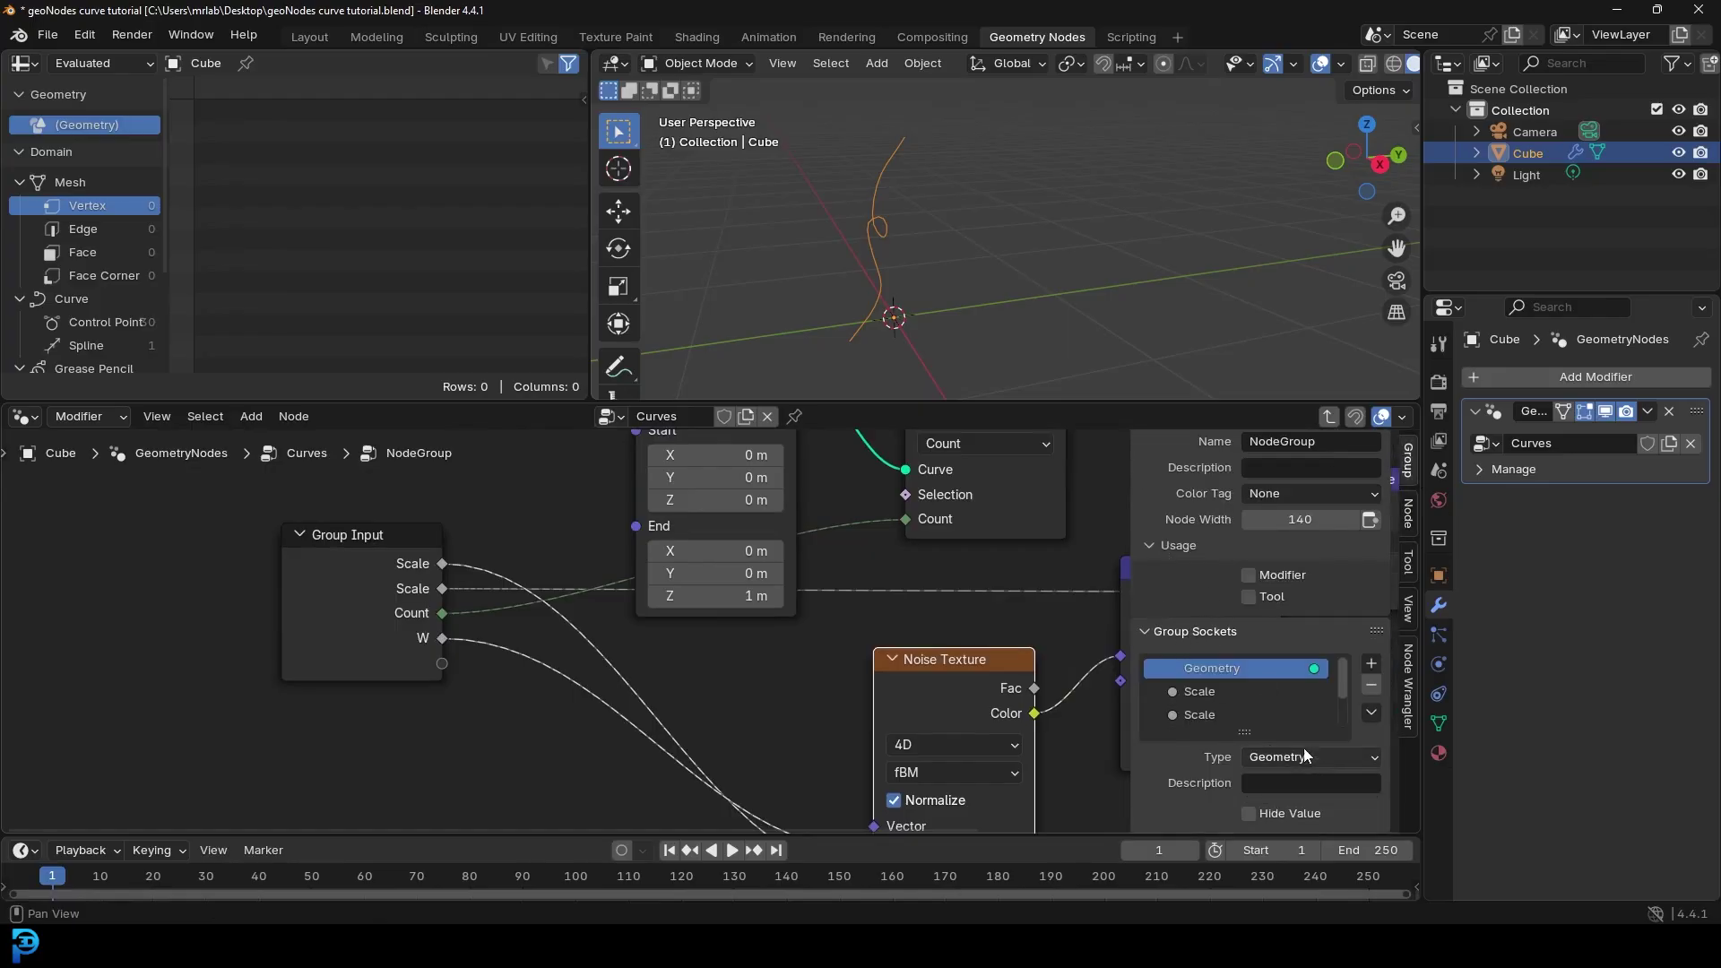
drag(1243, 731, 1256, 840)
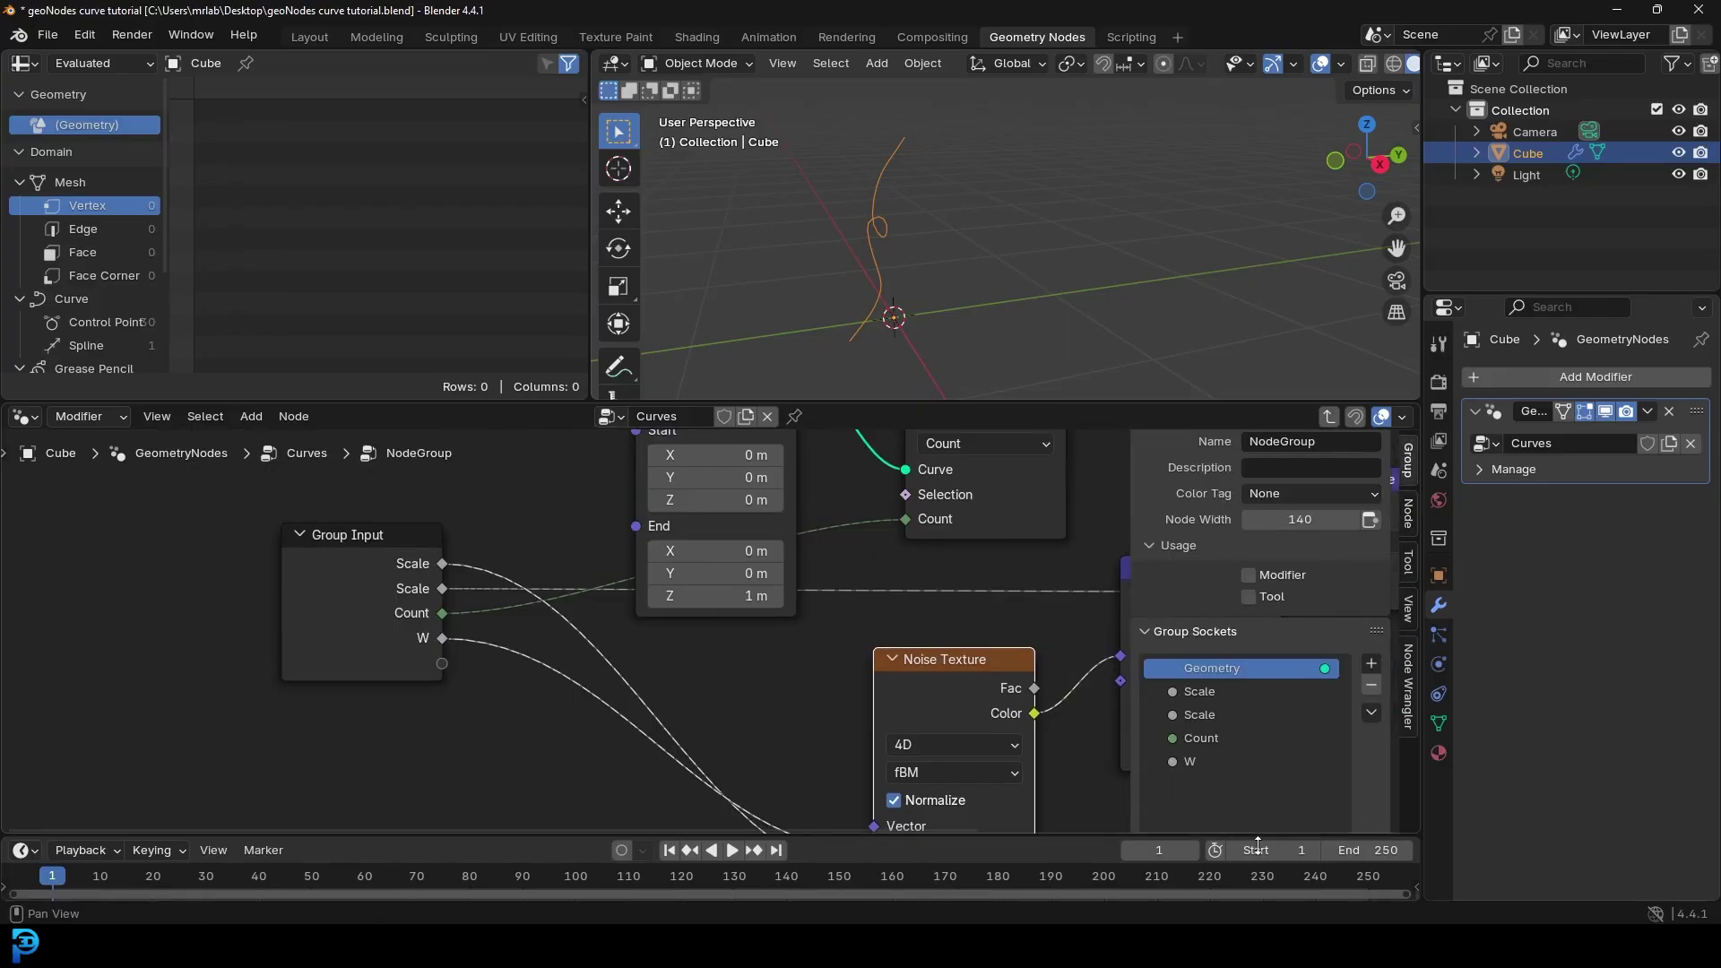
double_click(1201, 737)
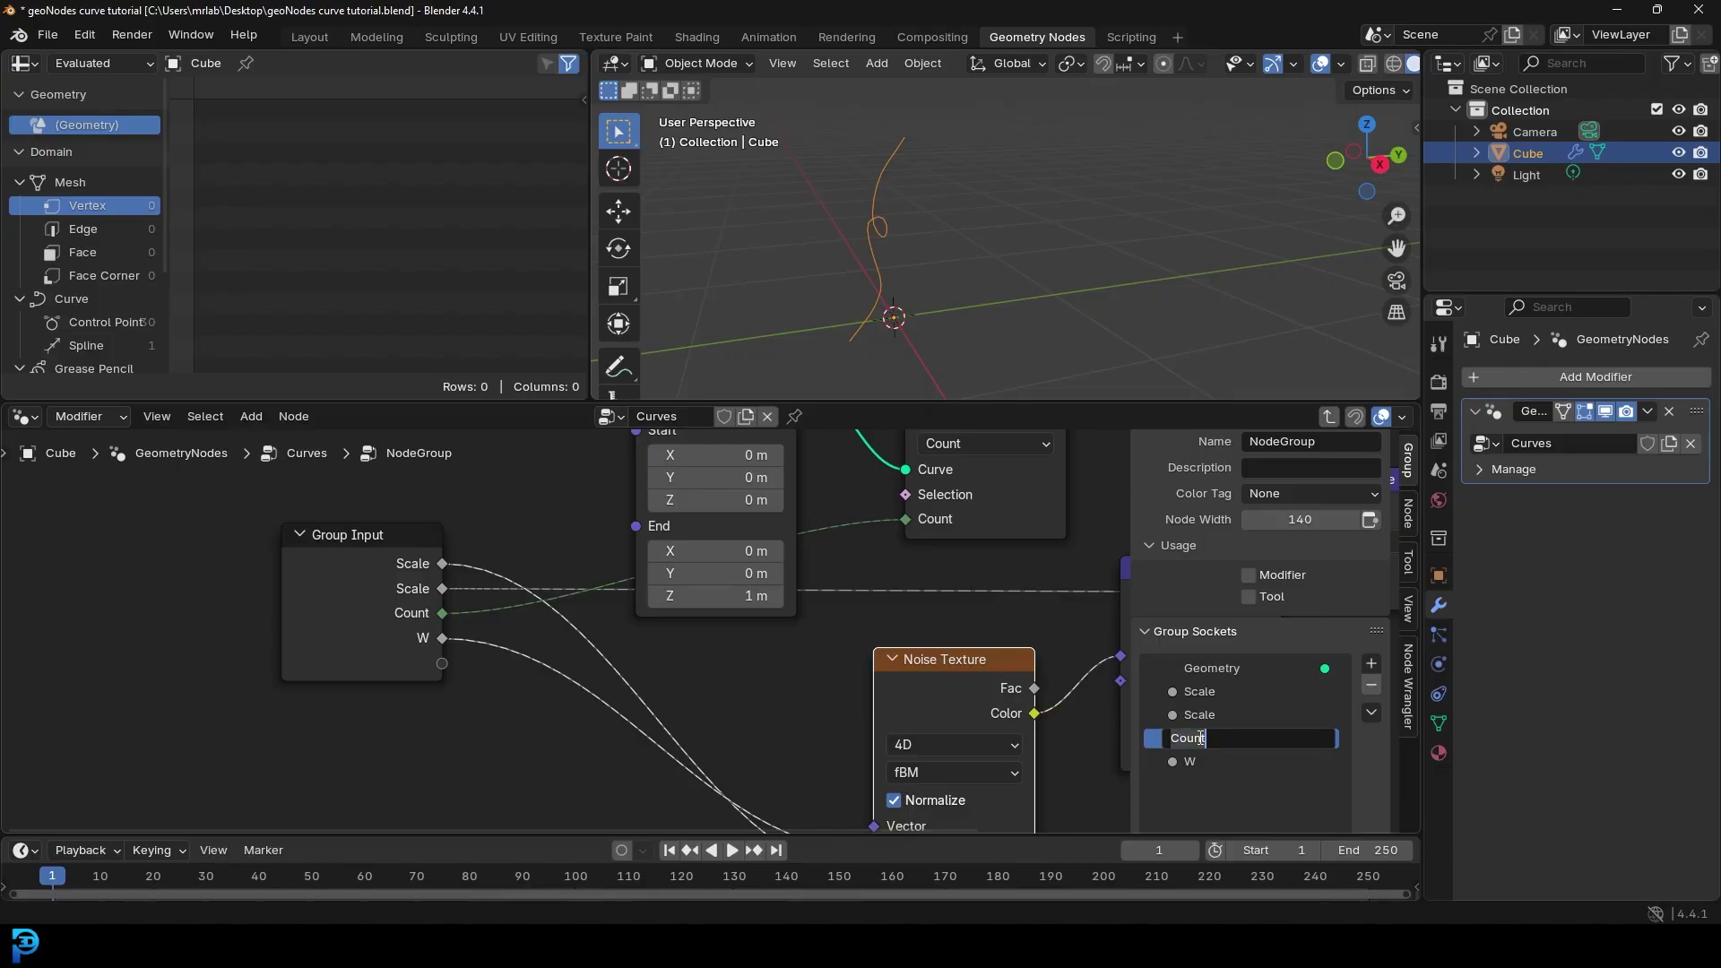
text(PointCou)
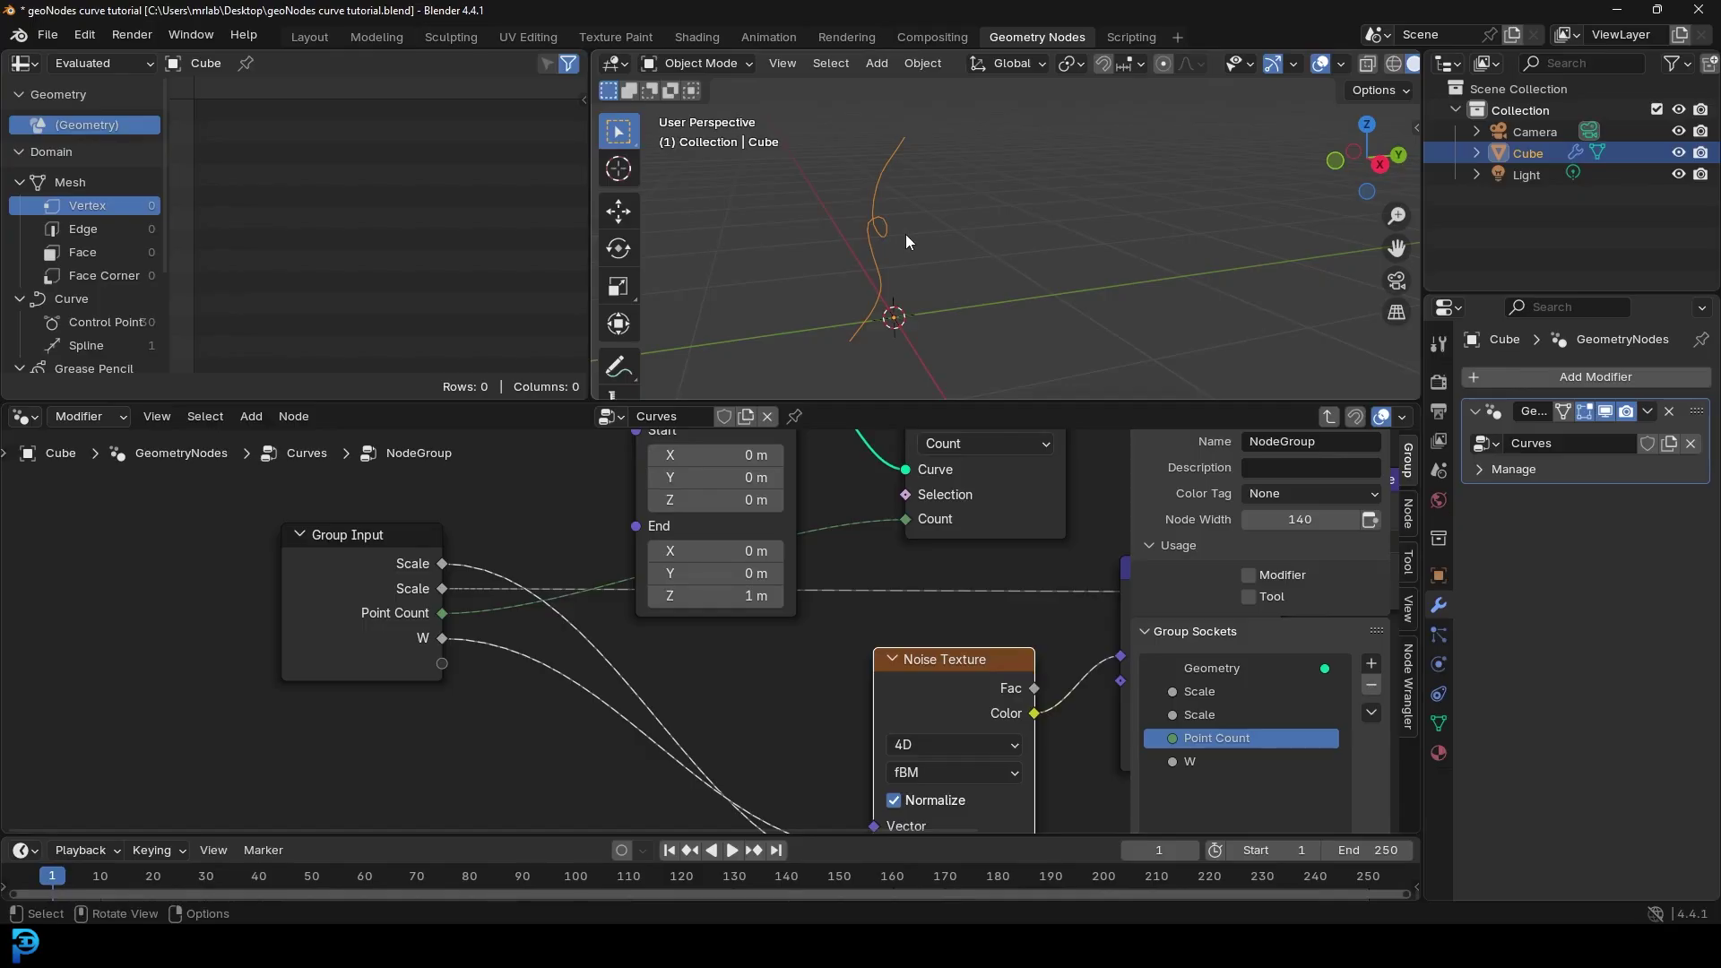
Step: Rename the W socket to "Anim" and return to the parent node tree
double_click(1197, 761)
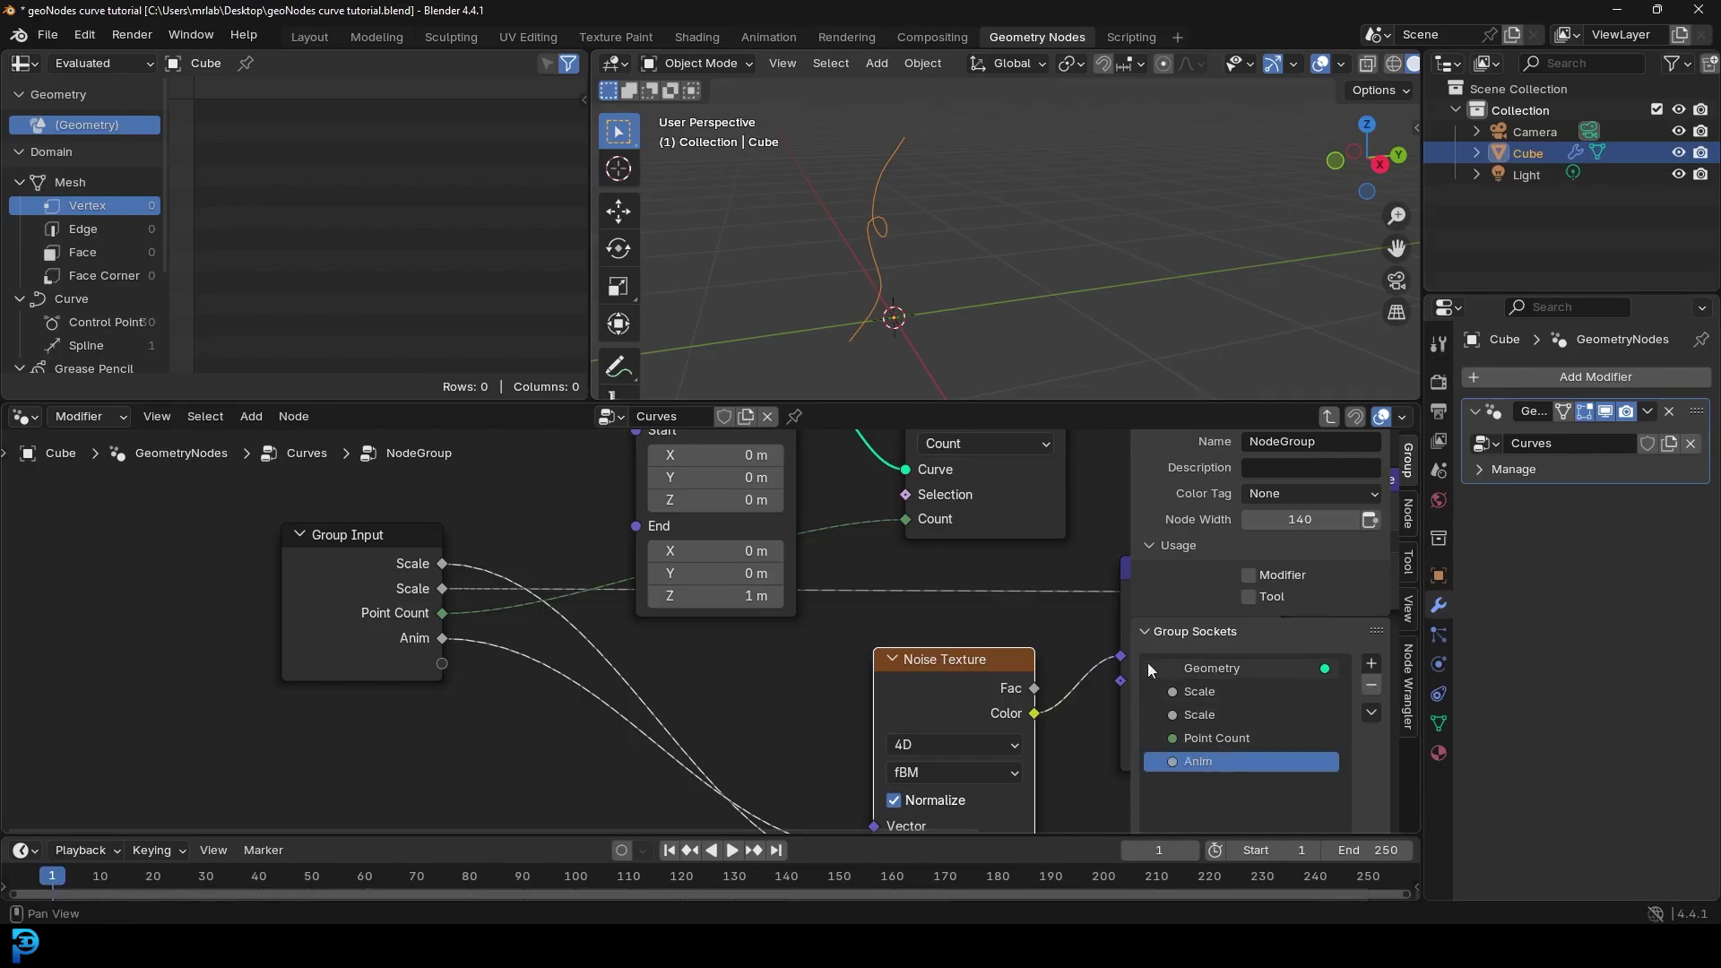
scroll(767, 637, down, 1)
scroll(767, 637, down, 1)
middle_drag(767, 637, 625, 653)
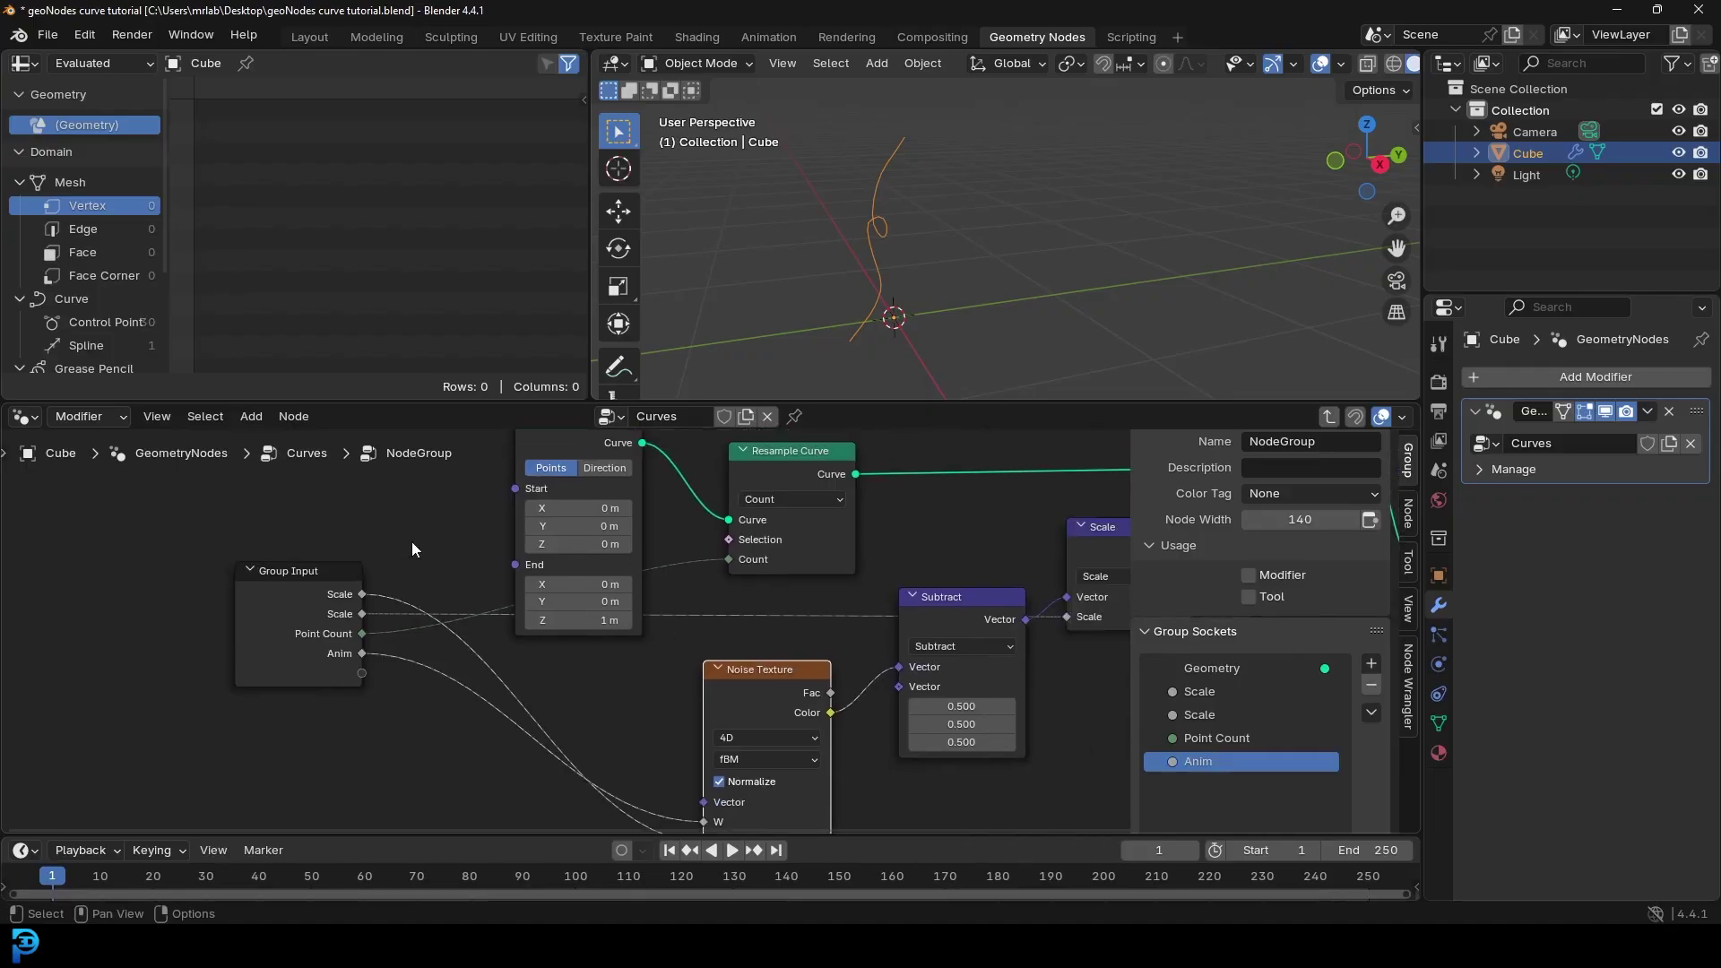
key(Tab)
Step: Set the Curve Maker node's first Scale to 4.2 and its second Scale to 7.2
scroll(525, 549, up, 3)
drag(478, 543, 484, 548)
mouse_move(942, 240)
middle_down()
mouse_move(869, 284)
mouse_move(923, 233)
middle_up()
middle_drag(509, 529, 644, 520)
scroll(629, 616, up, 1)
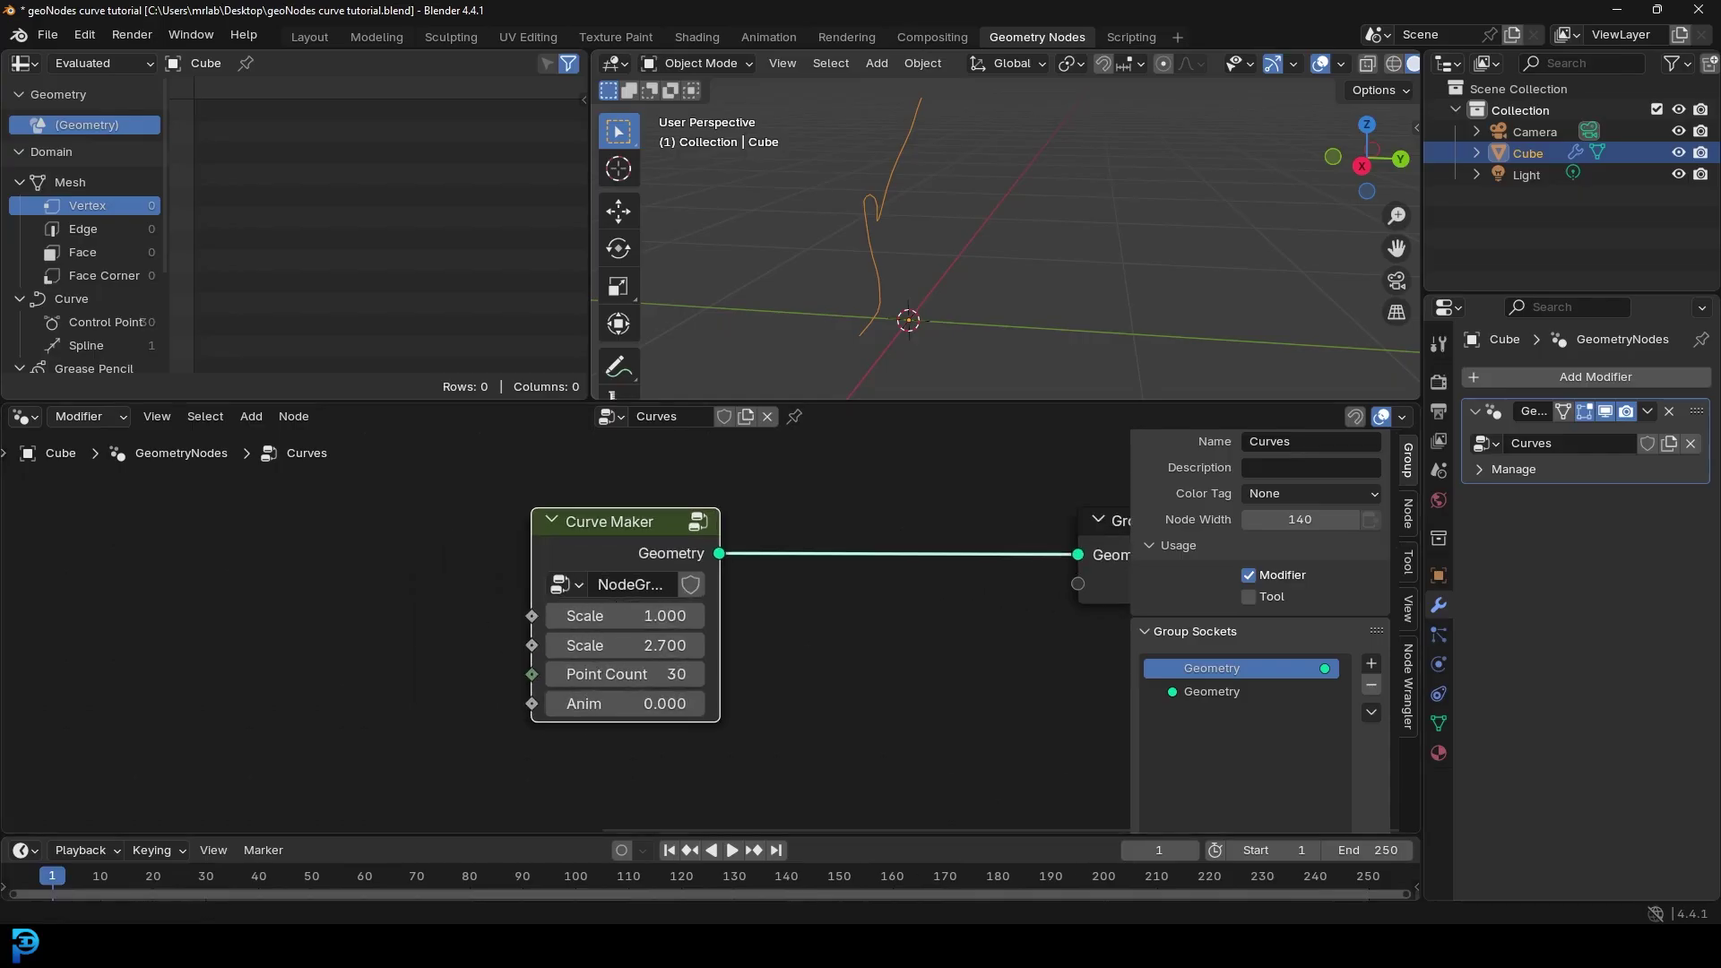
middle_drag(778, 580, 762, 602)
click(630, 638)
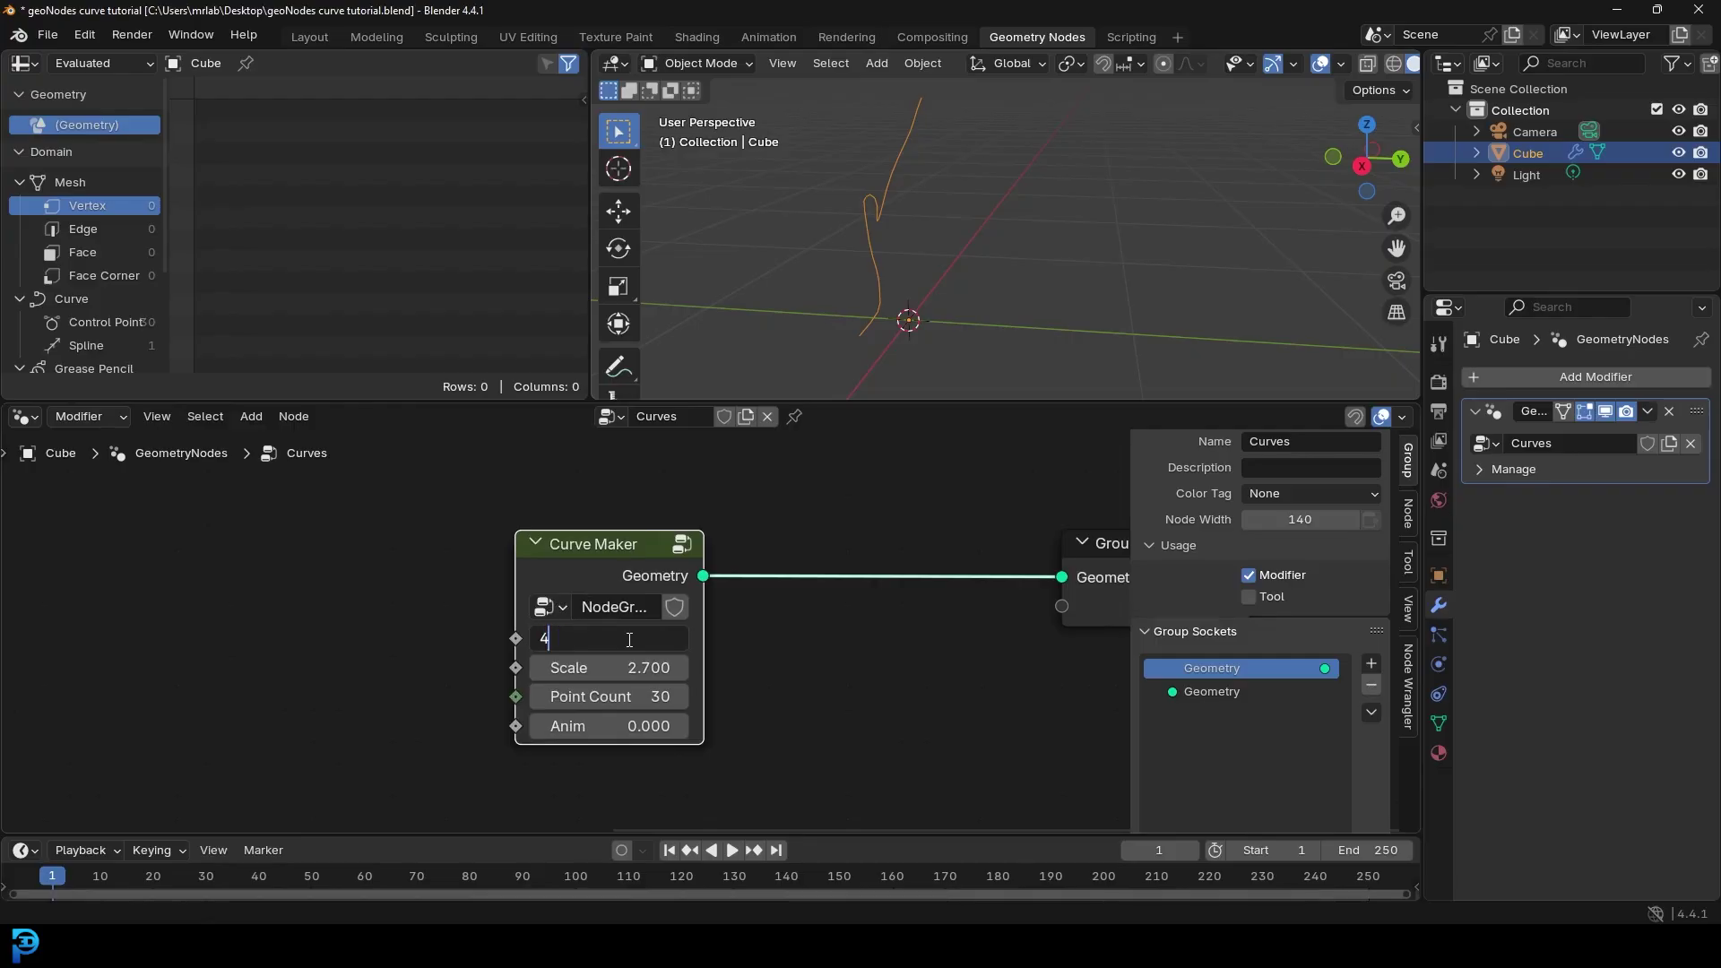
text(4.2)
key(Return)
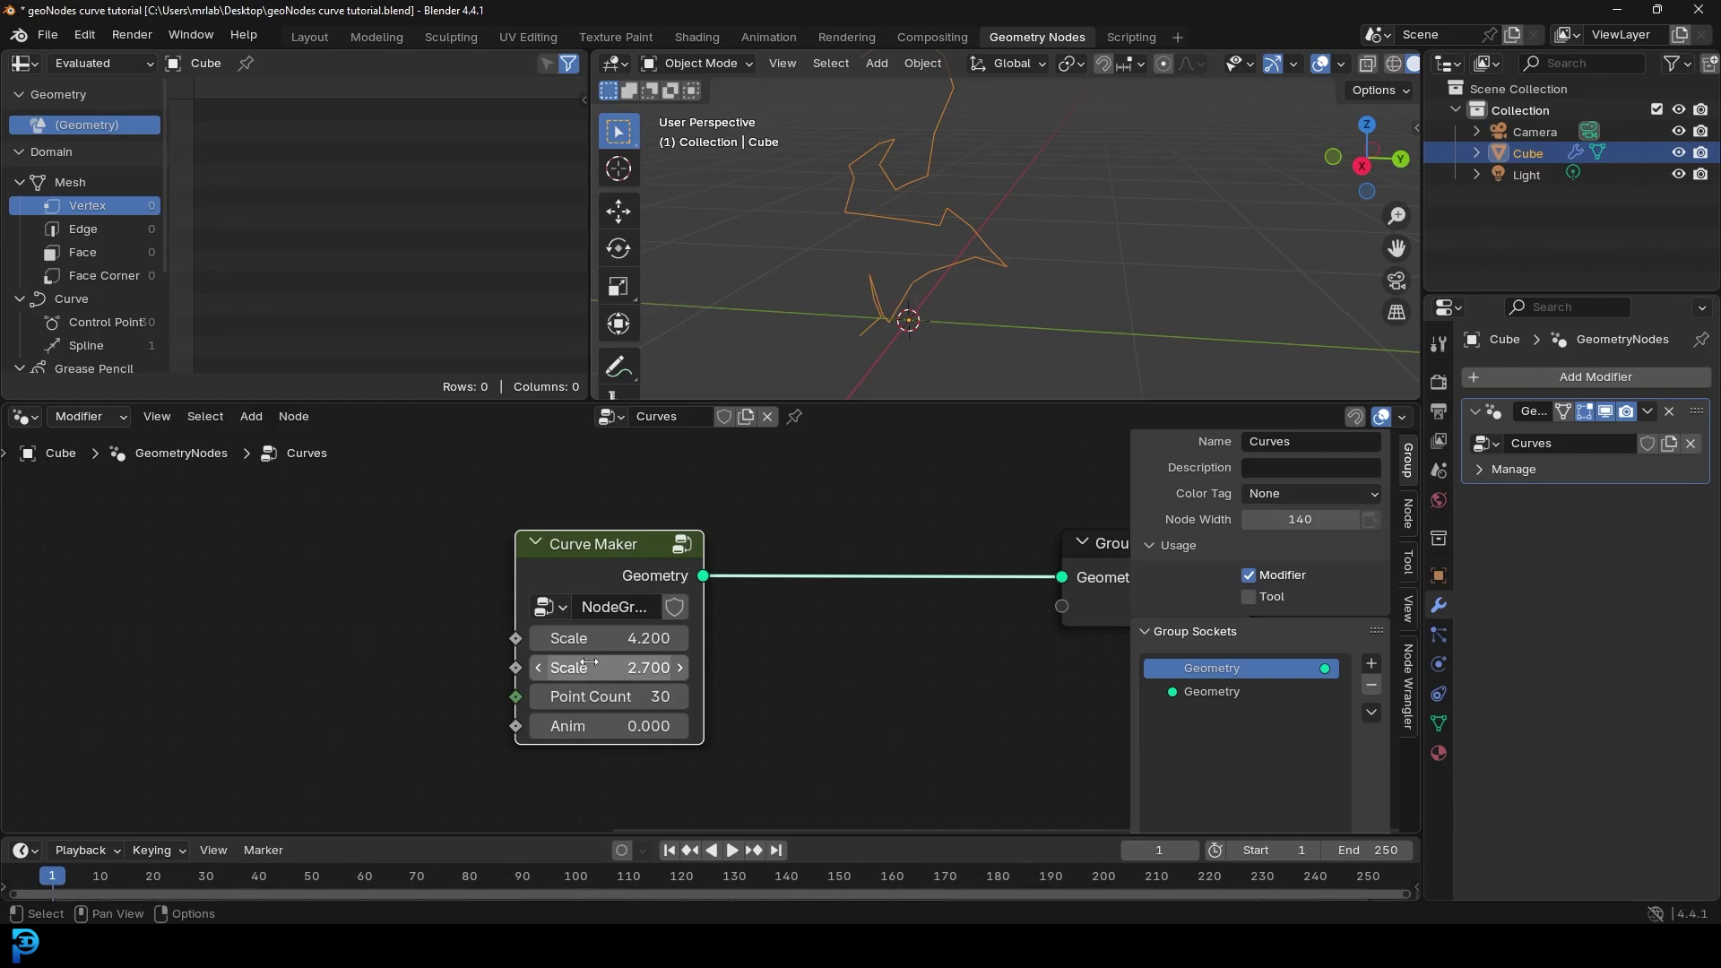
click(590, 663)
text(7.2)
key(Return)
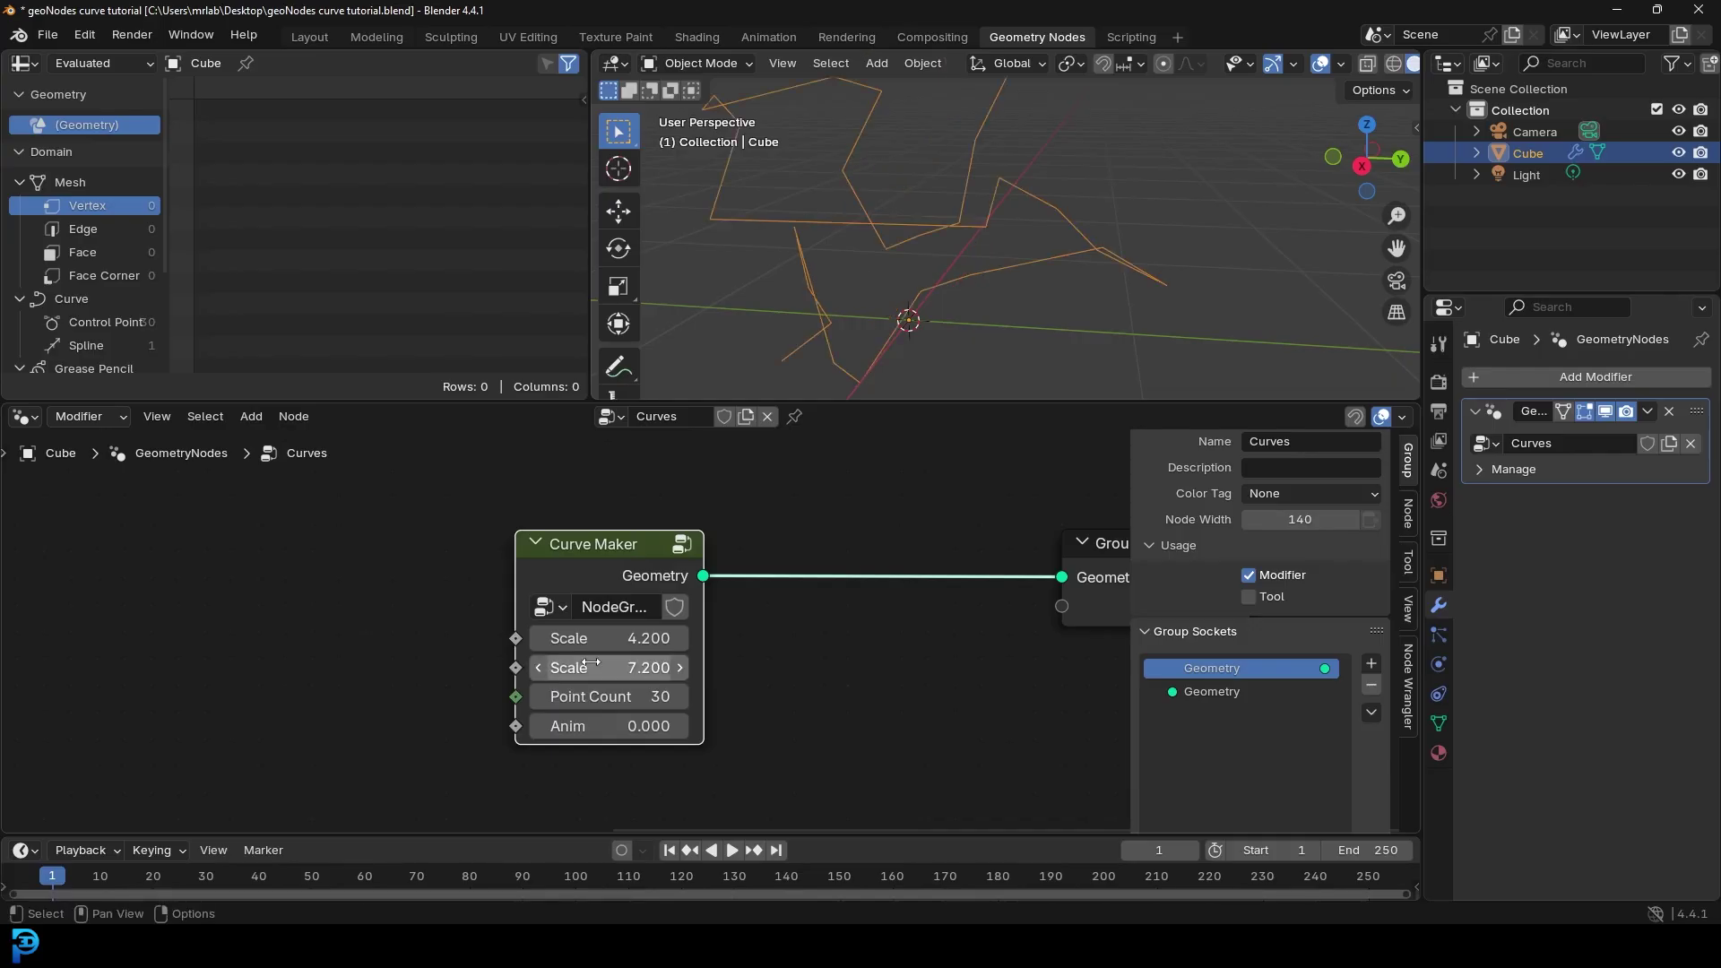
Step: Raise the Curve Maker node's Point Count to 130 to smooth the curve
mouse_move(876, 238)
middle_down()
mouse_move(918, 261)
mouse_move(841, 261)
mouse_move(878, 268)
middle_up()
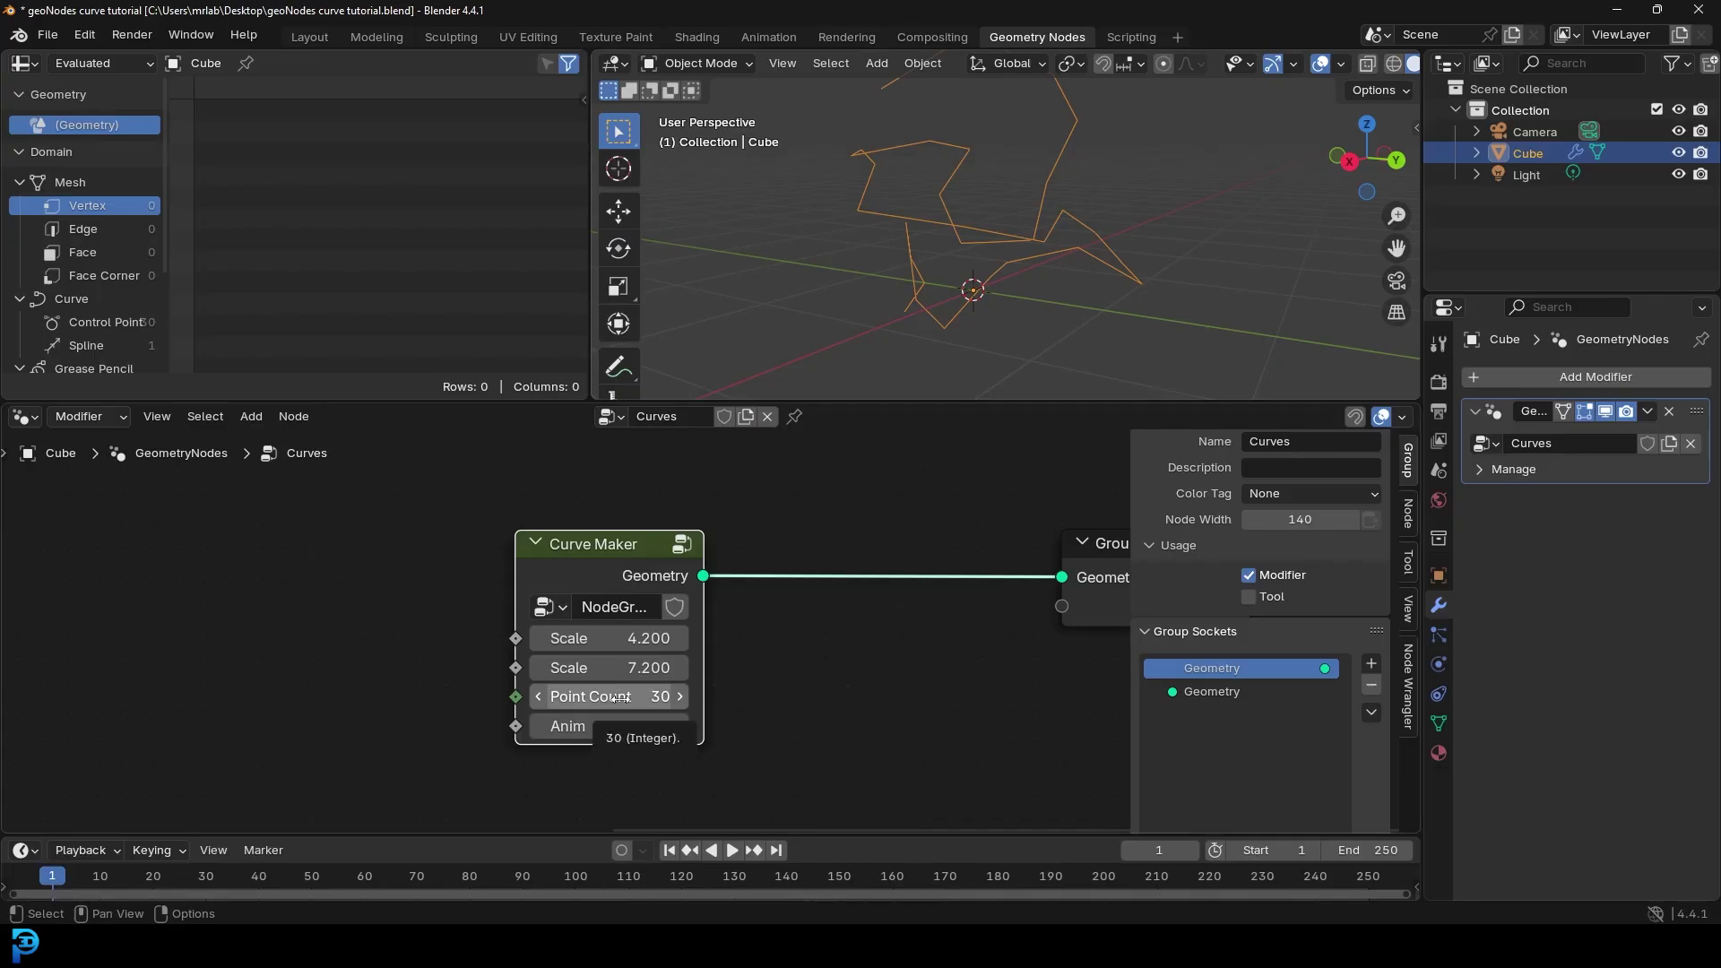
click(618, 696)
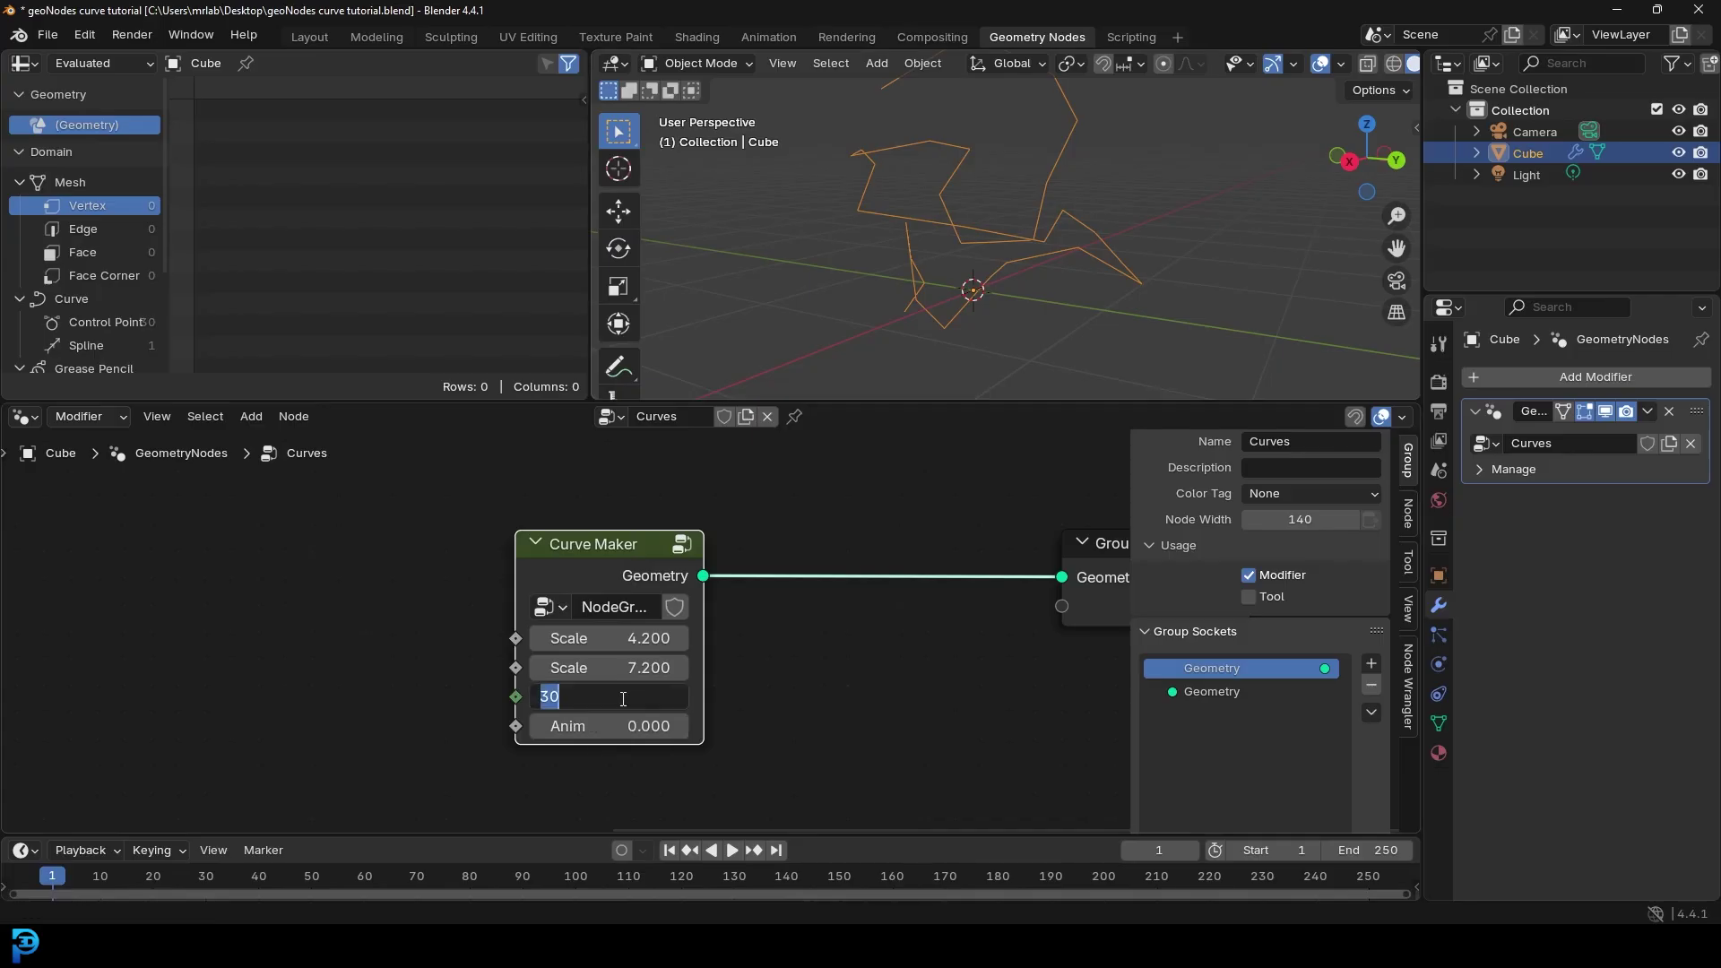
key(Return)
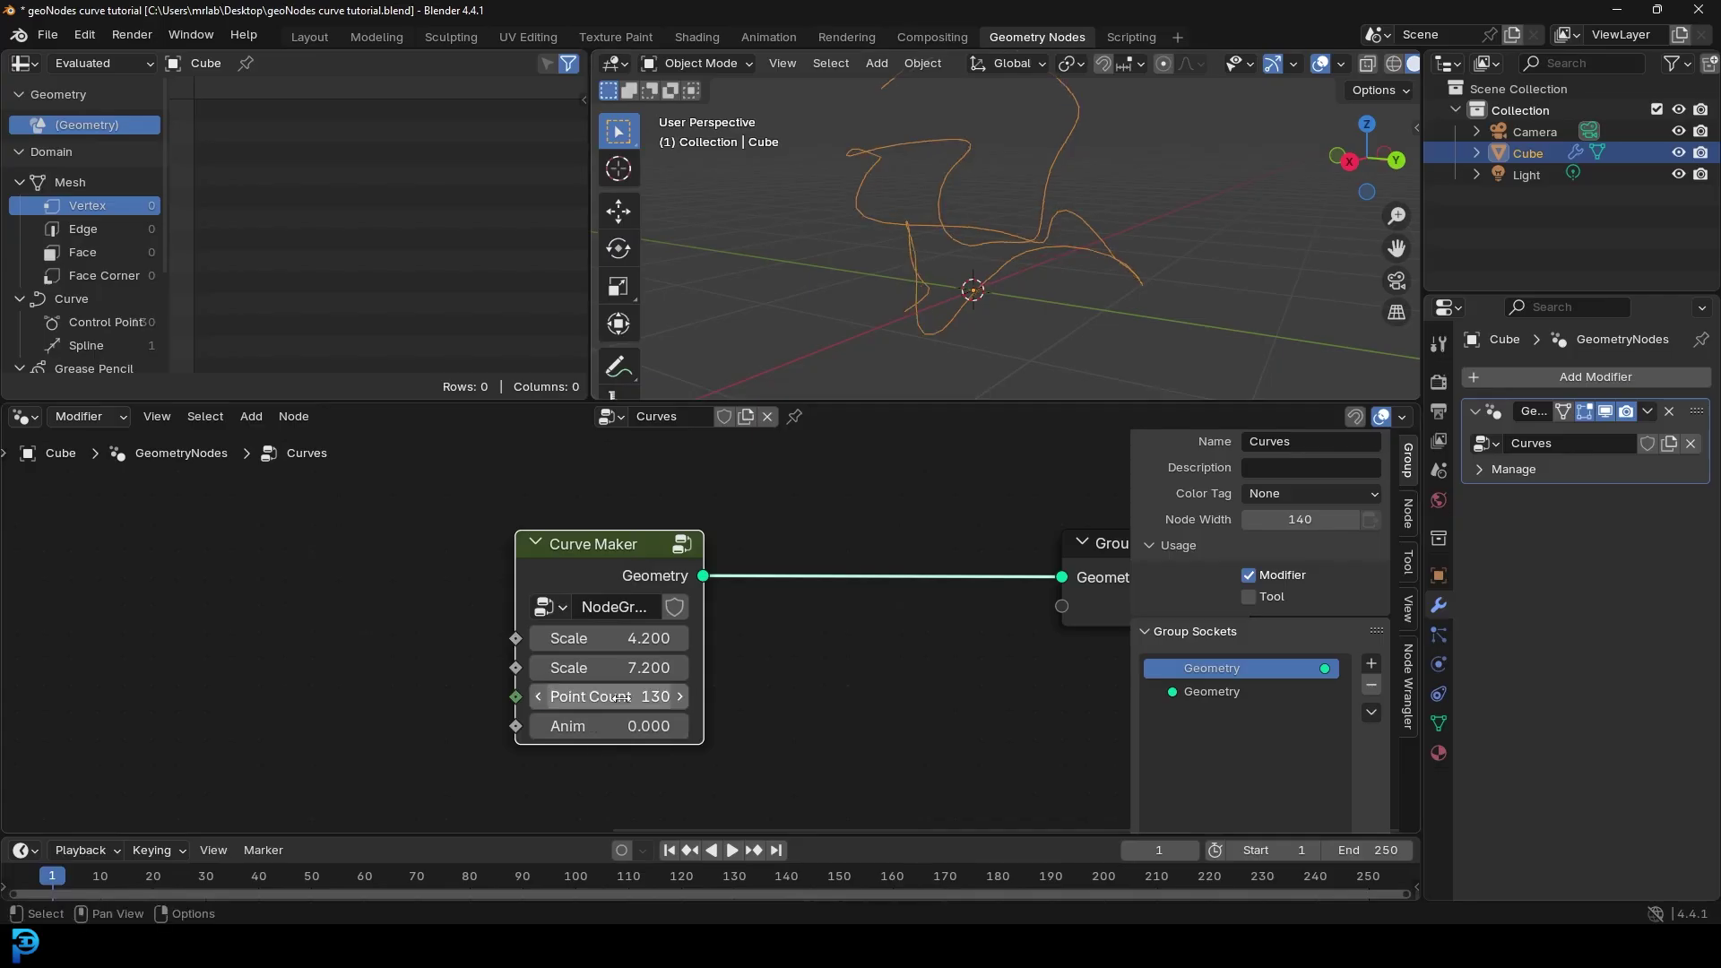
middle_drag(1037, 188, 1100, 233)
Step: Play the animation briefly, try raising the Curve Maker's Anim value to about 0.8, and undo that change
key(space)
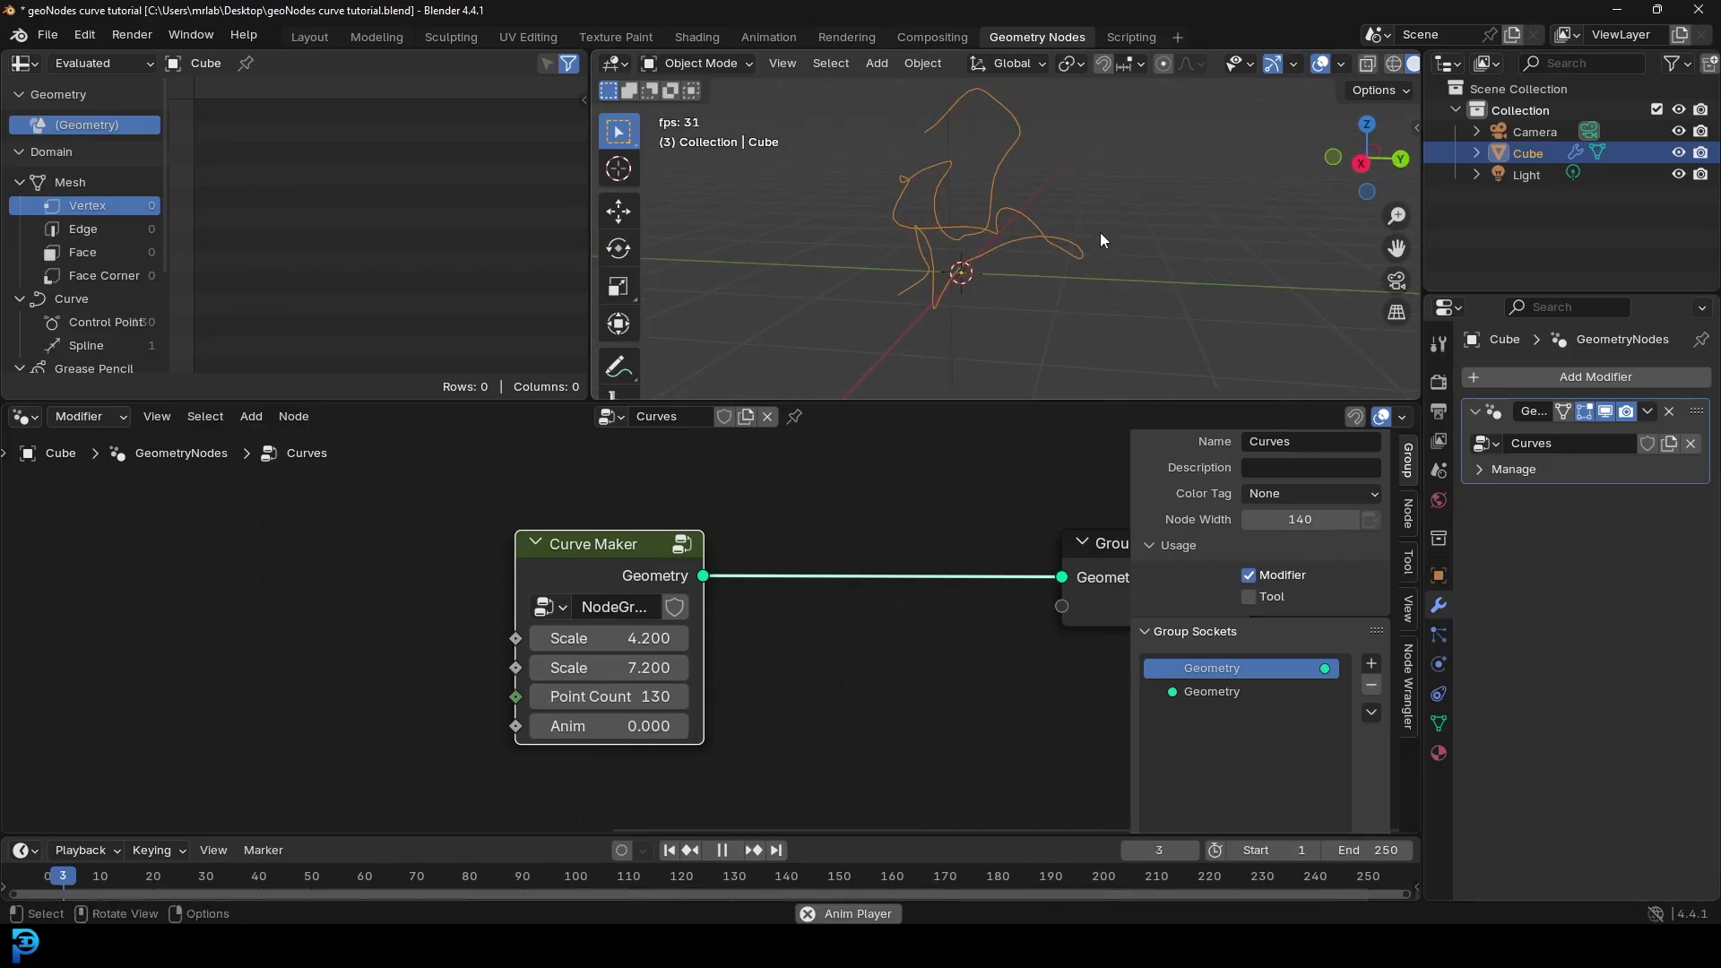
key(space)
mouse_move(628, 726)
mouse_down()
mouse_move(682, 726)
mouse_move(655, 725)
mouse_up()
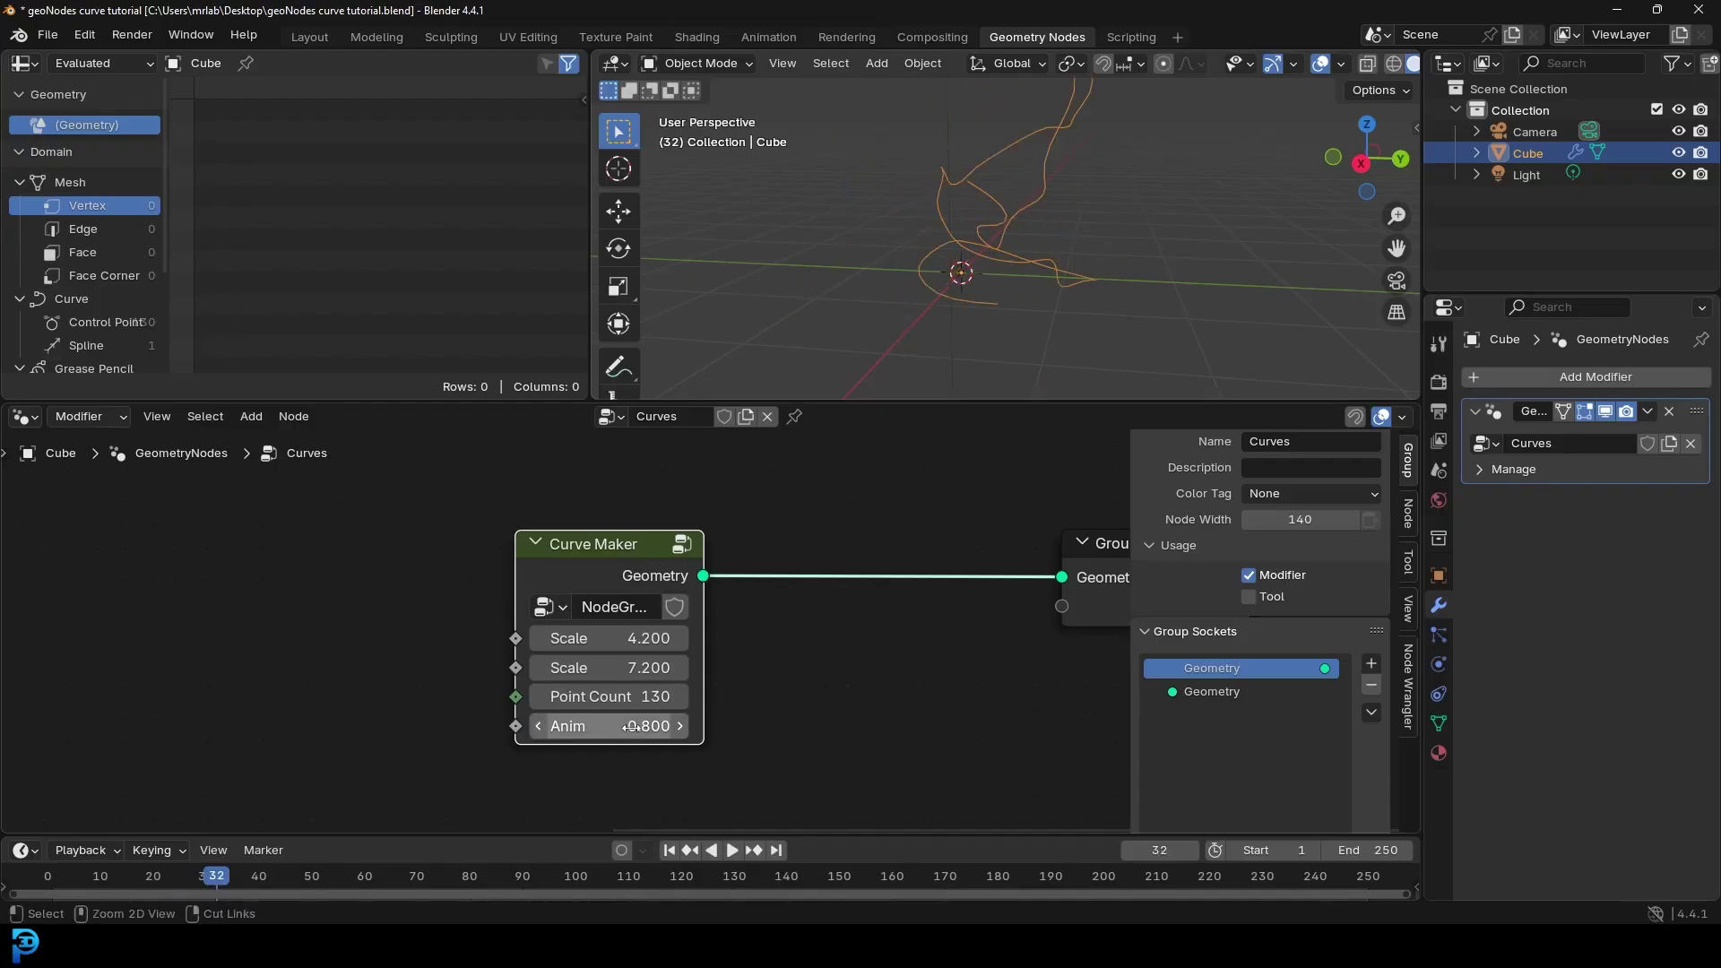
key(ctrl+z)
scroll(1000, 225, down, 1)
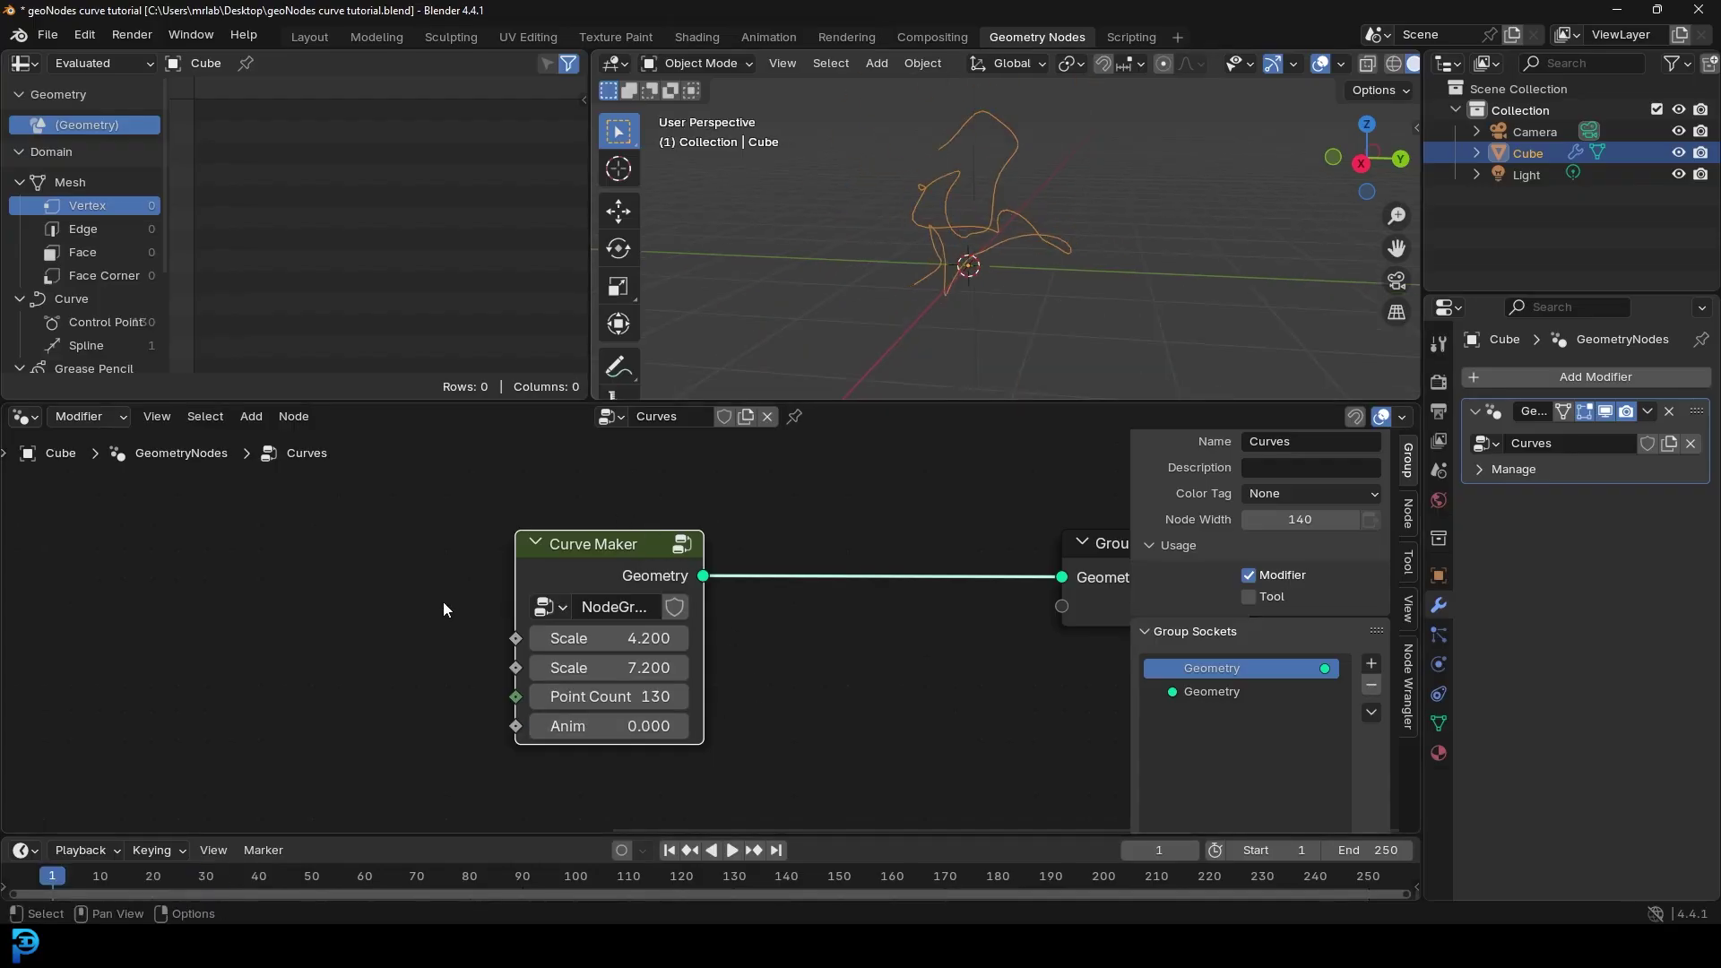
Step: Add a Scene Time node to the left of Curve Maker with its Seconds output linked to the Anim input
middle_drag(1000, 223, 908, 208)
middle_drag(386, 604, 633, 541)
scroll(634, 581, up, 2)
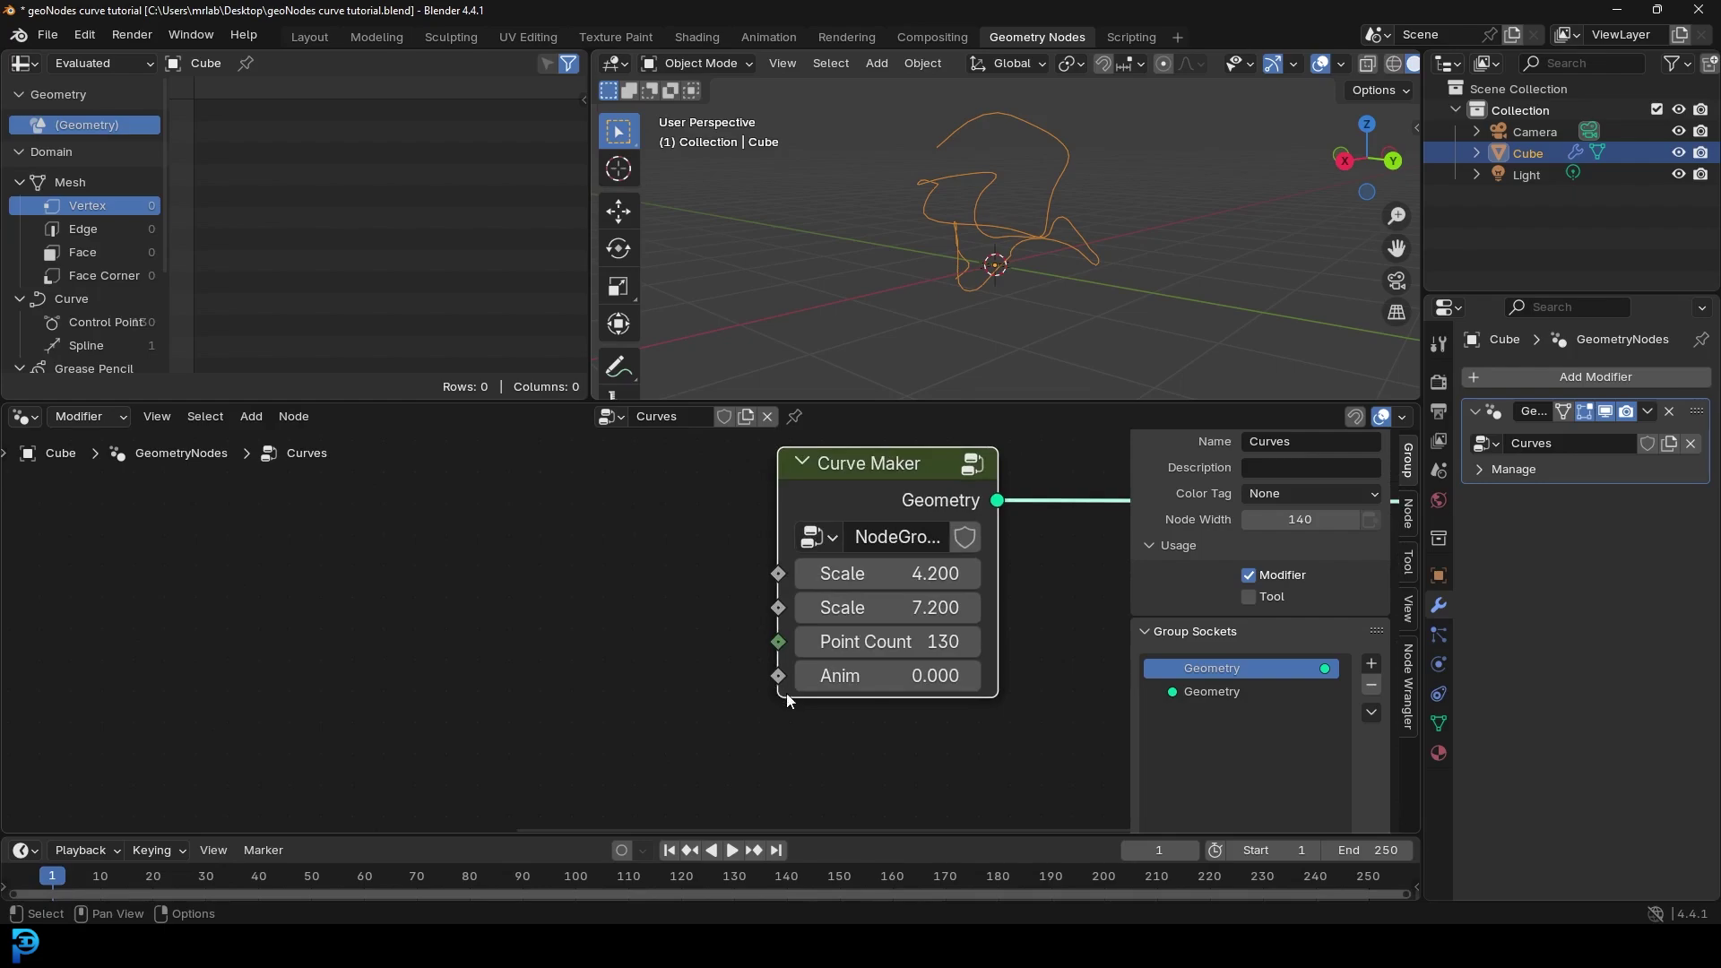
drag(534, 564, 529, 564)
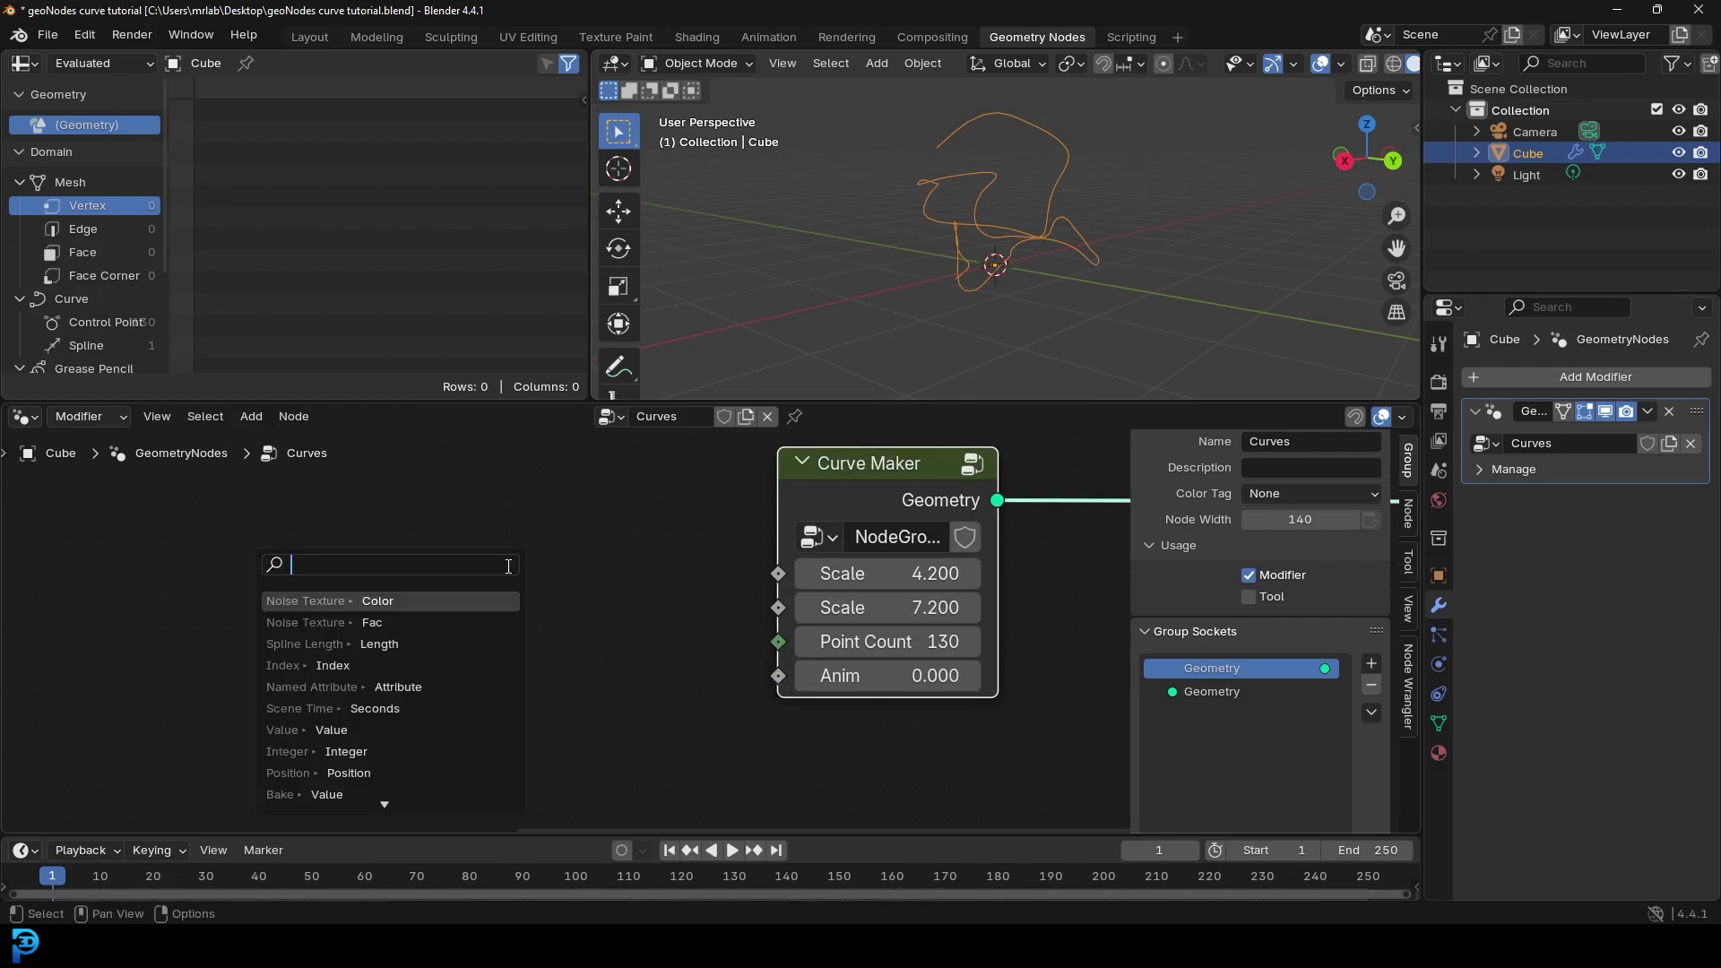
text(scene)
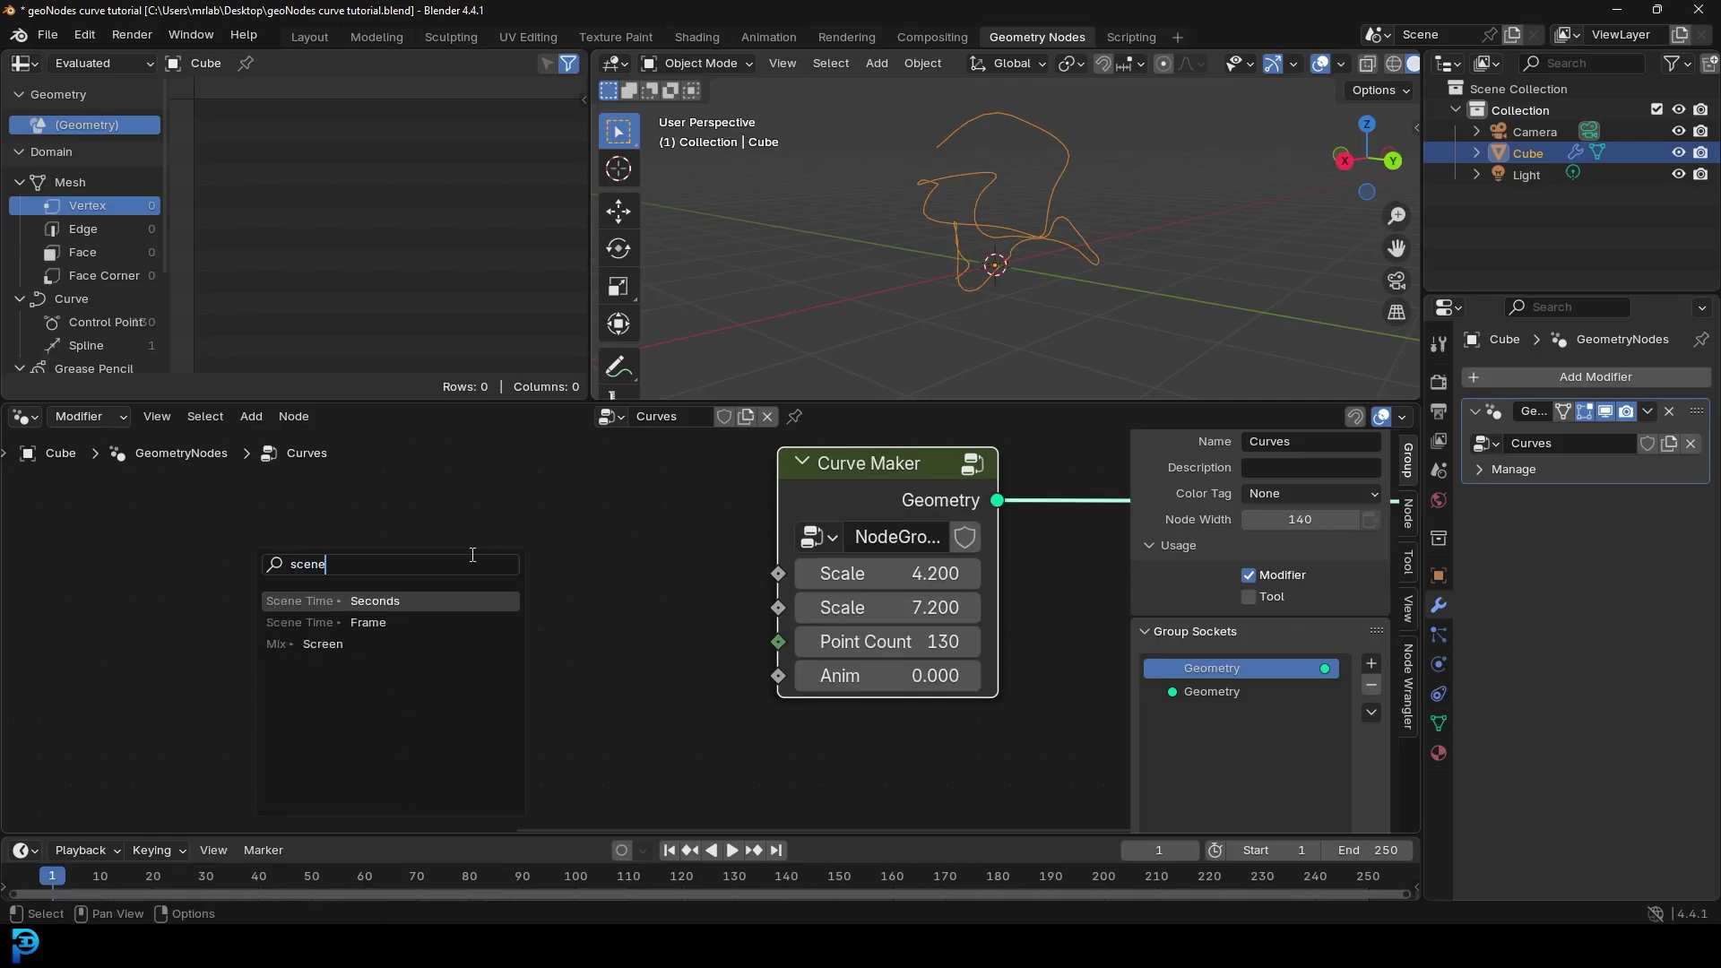
click(363, 603)
click(342, 609)
scroll(576, 580, up, 1)
key(shift+a)
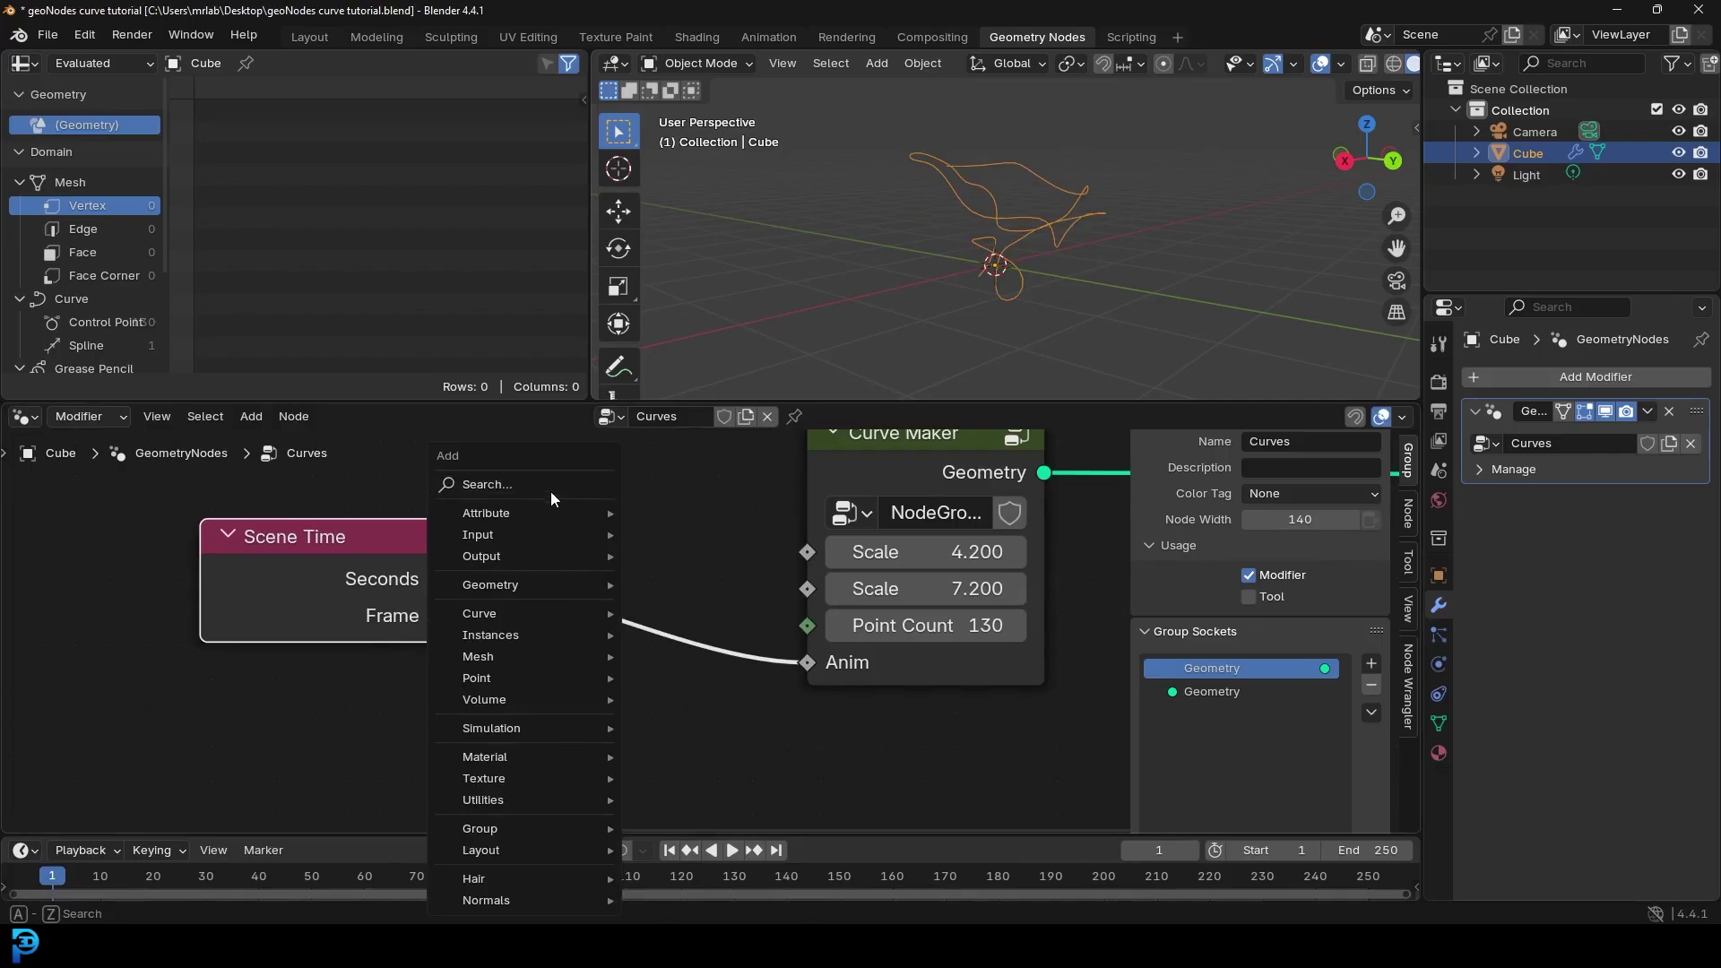
click(547, 484)
text(math)
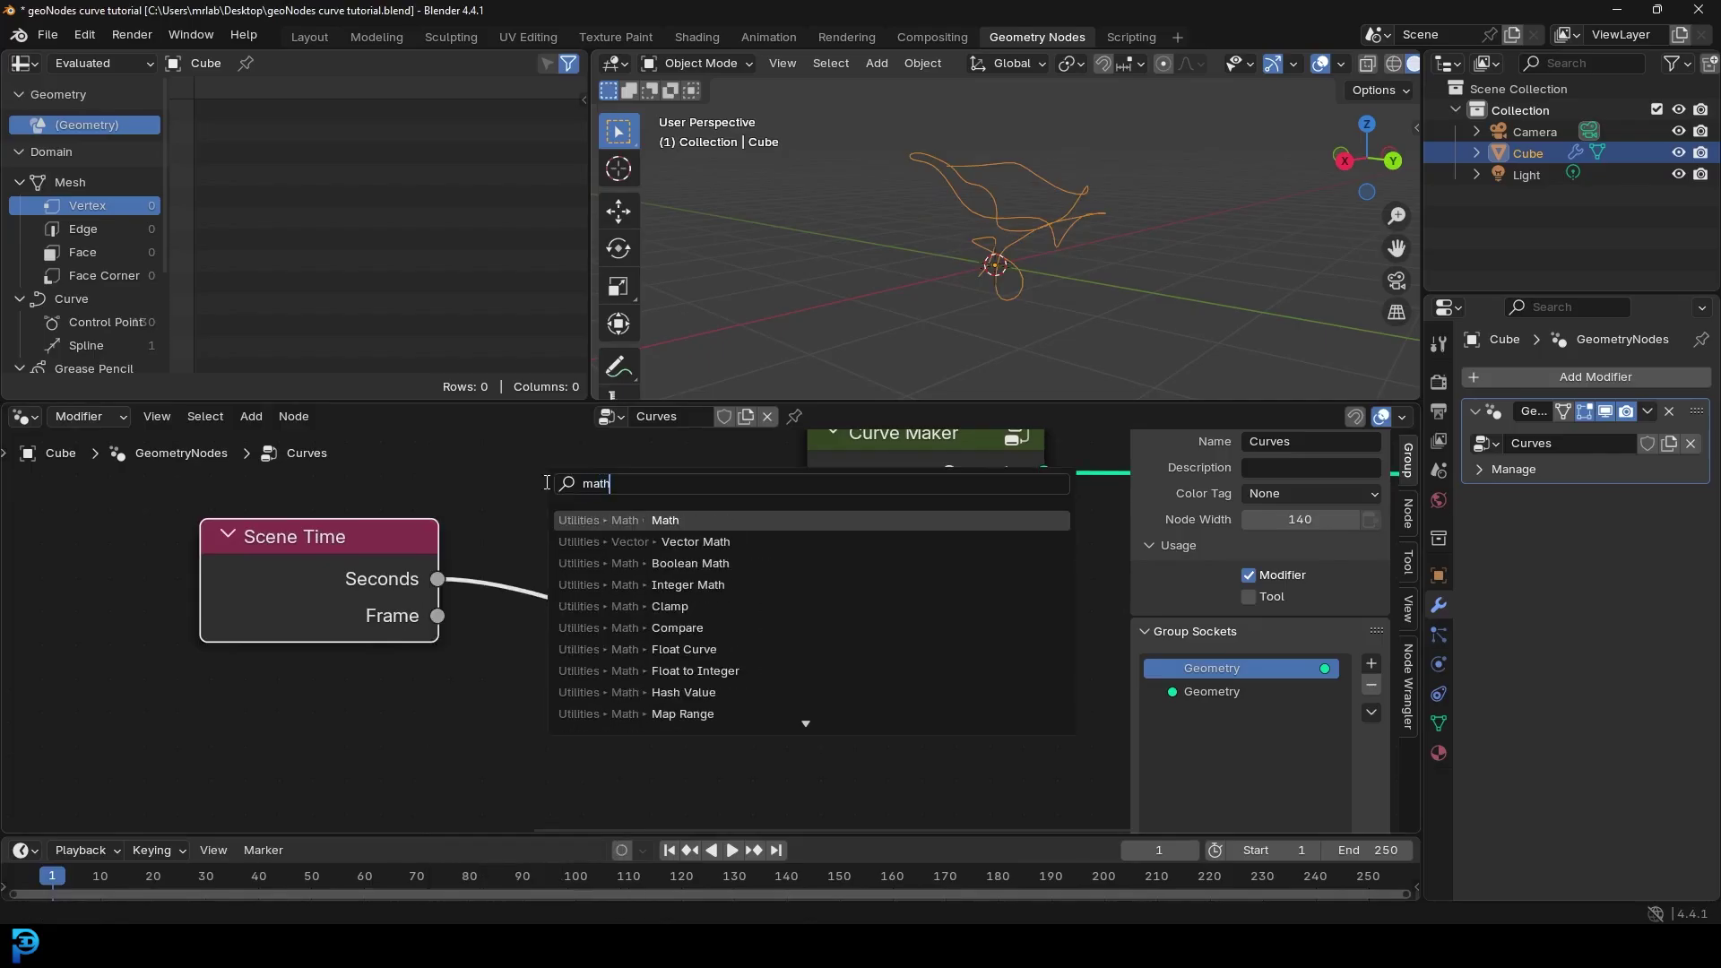
key(Escape)
Step: Insert a Math node on the link between Scene Time's Seconds output and Curve Maker's Anim input
key(shift+a)
click(532, 482)
text(m)
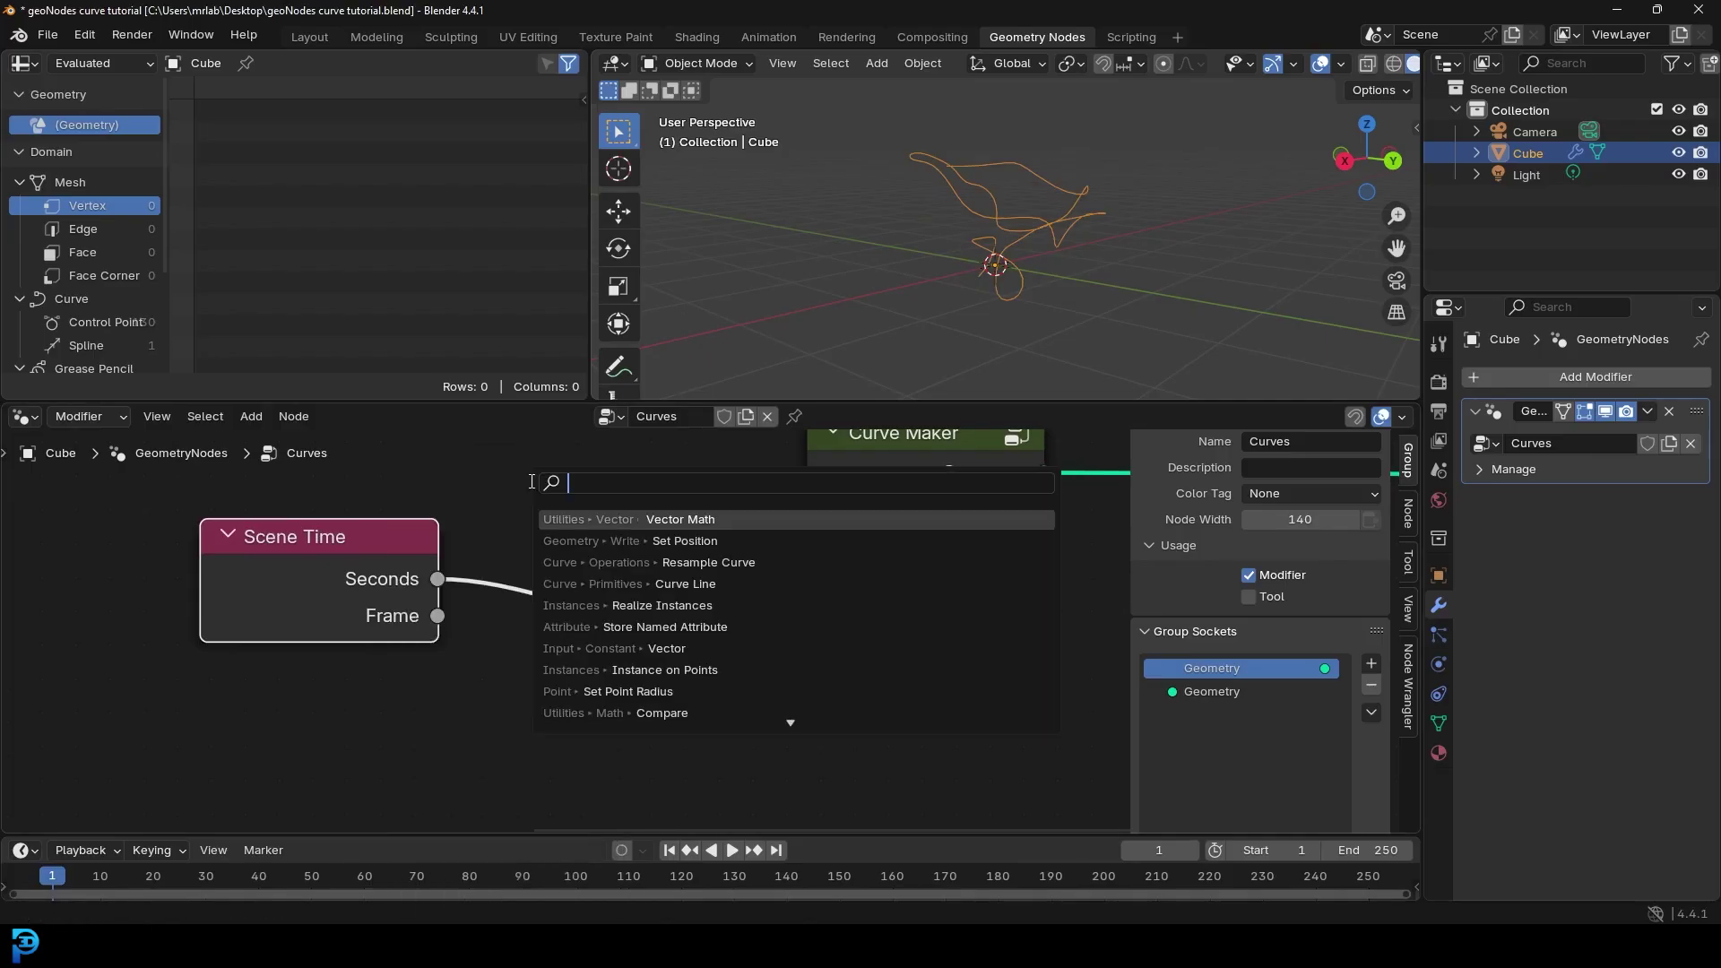
text(ath)
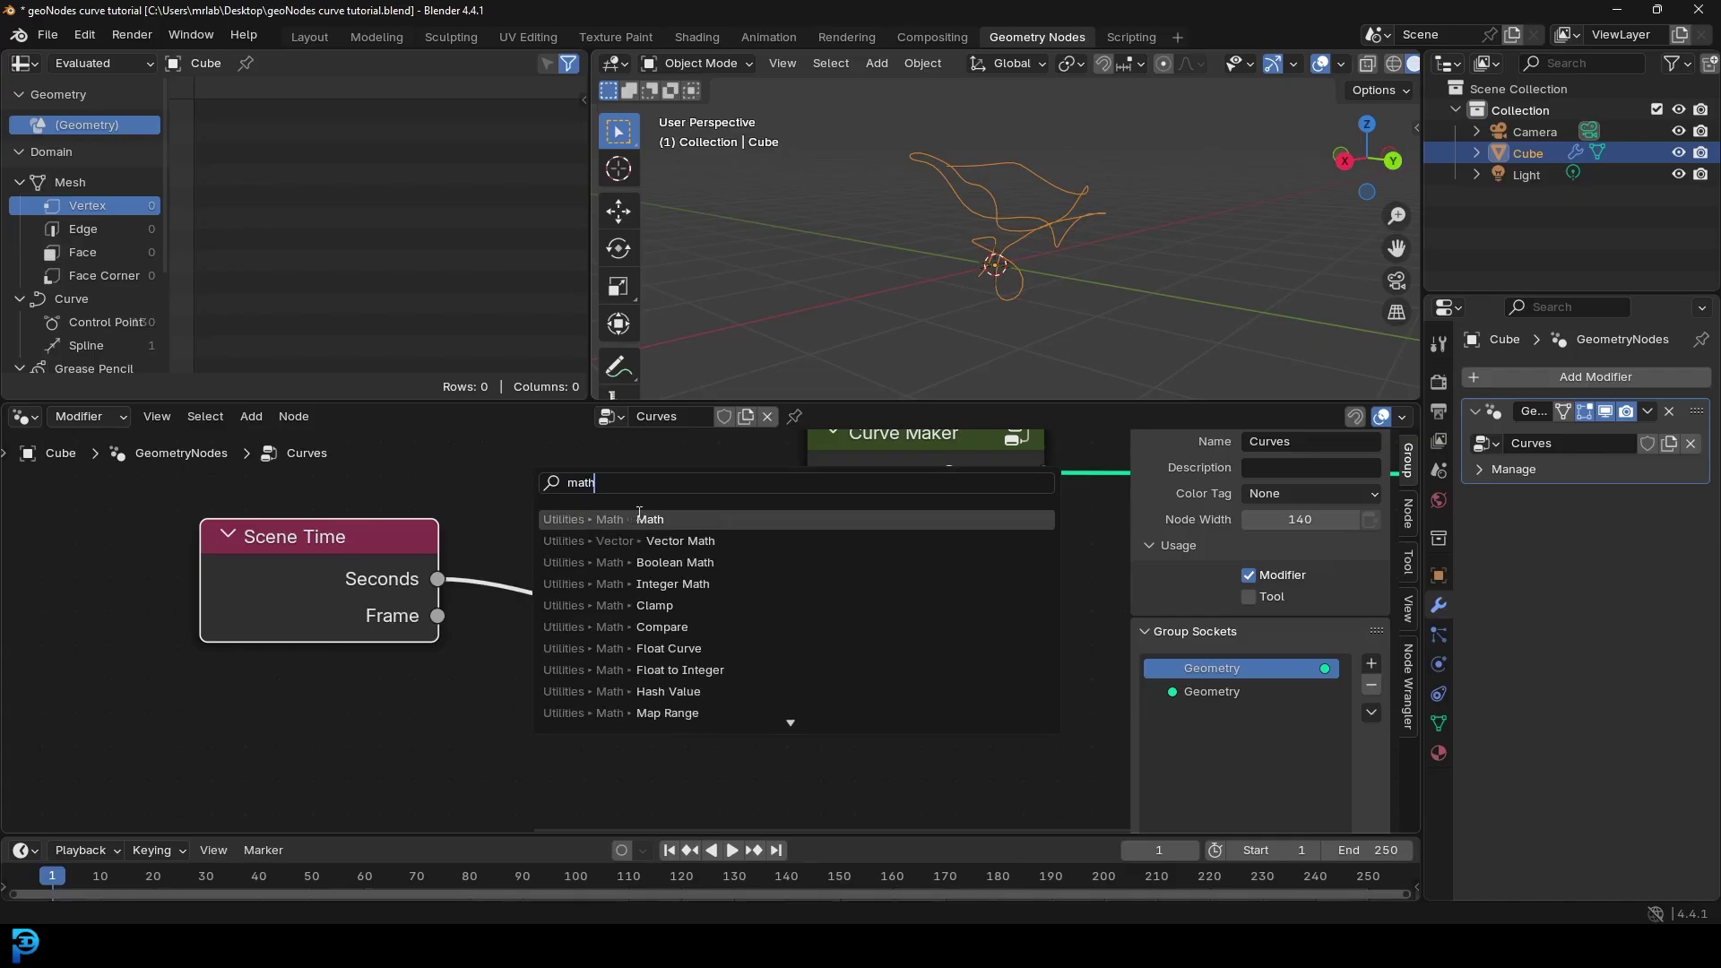
click(633, 519)
click(646, 560)
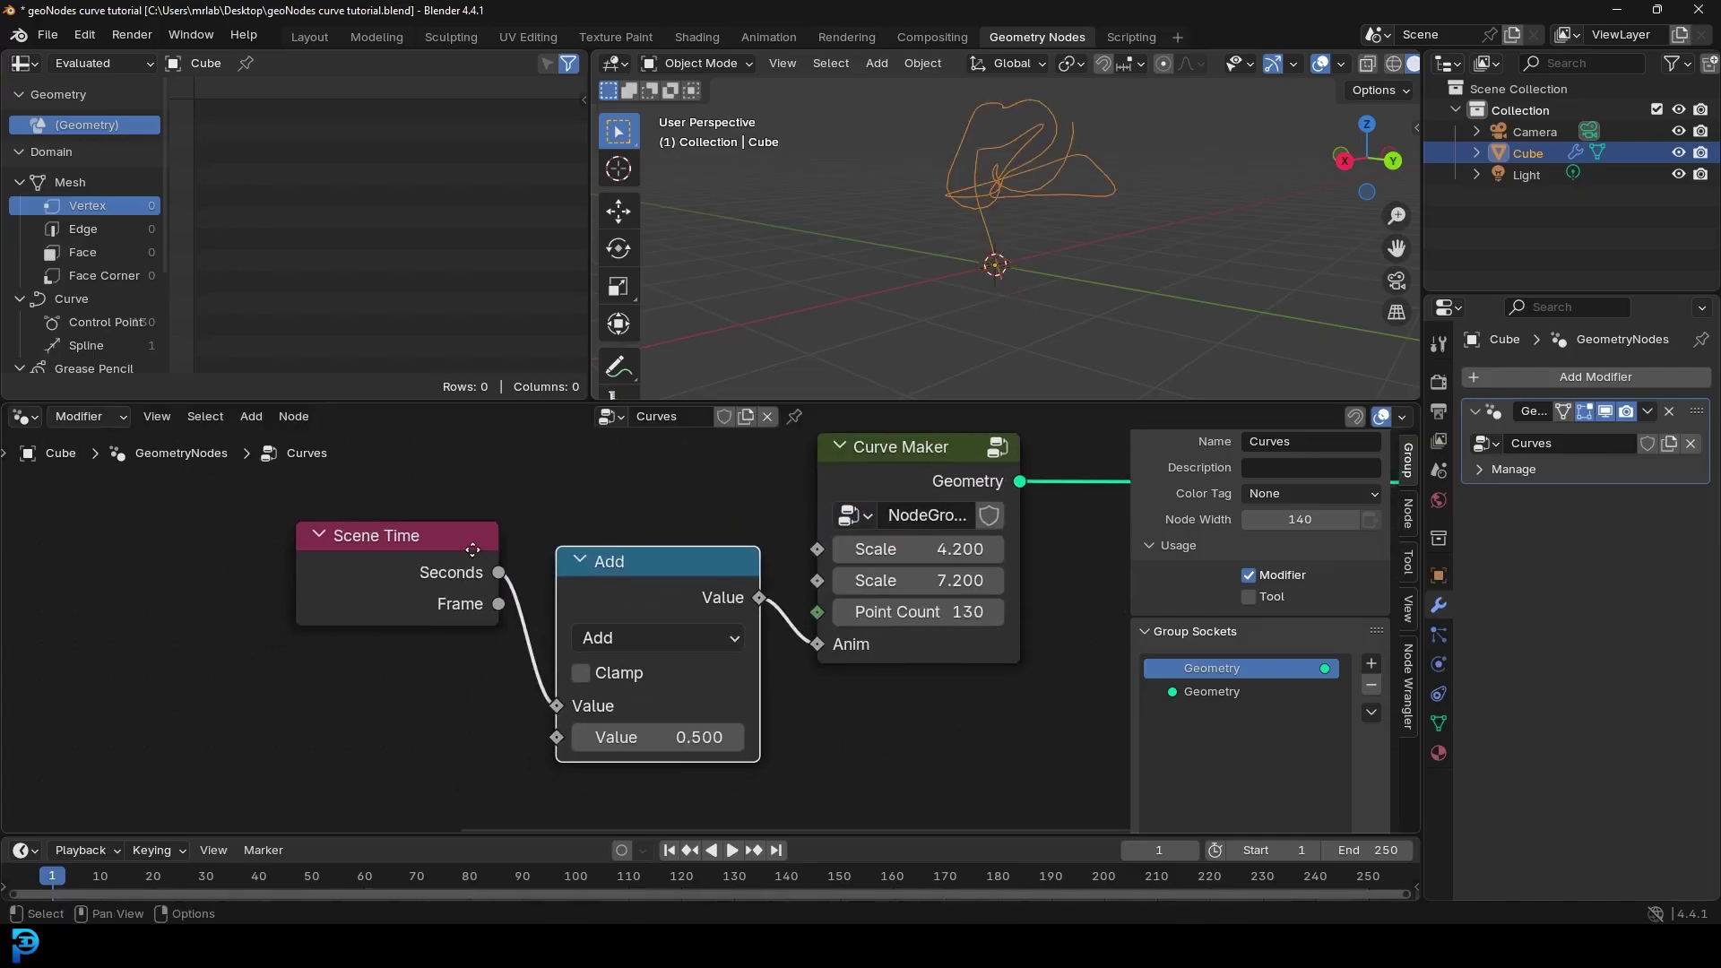
Step: Change the Math node's operation to Multiply and shift it and the Scene Time node slightly to the left
scroll(473, 549, up, 2)
click(665, 608)
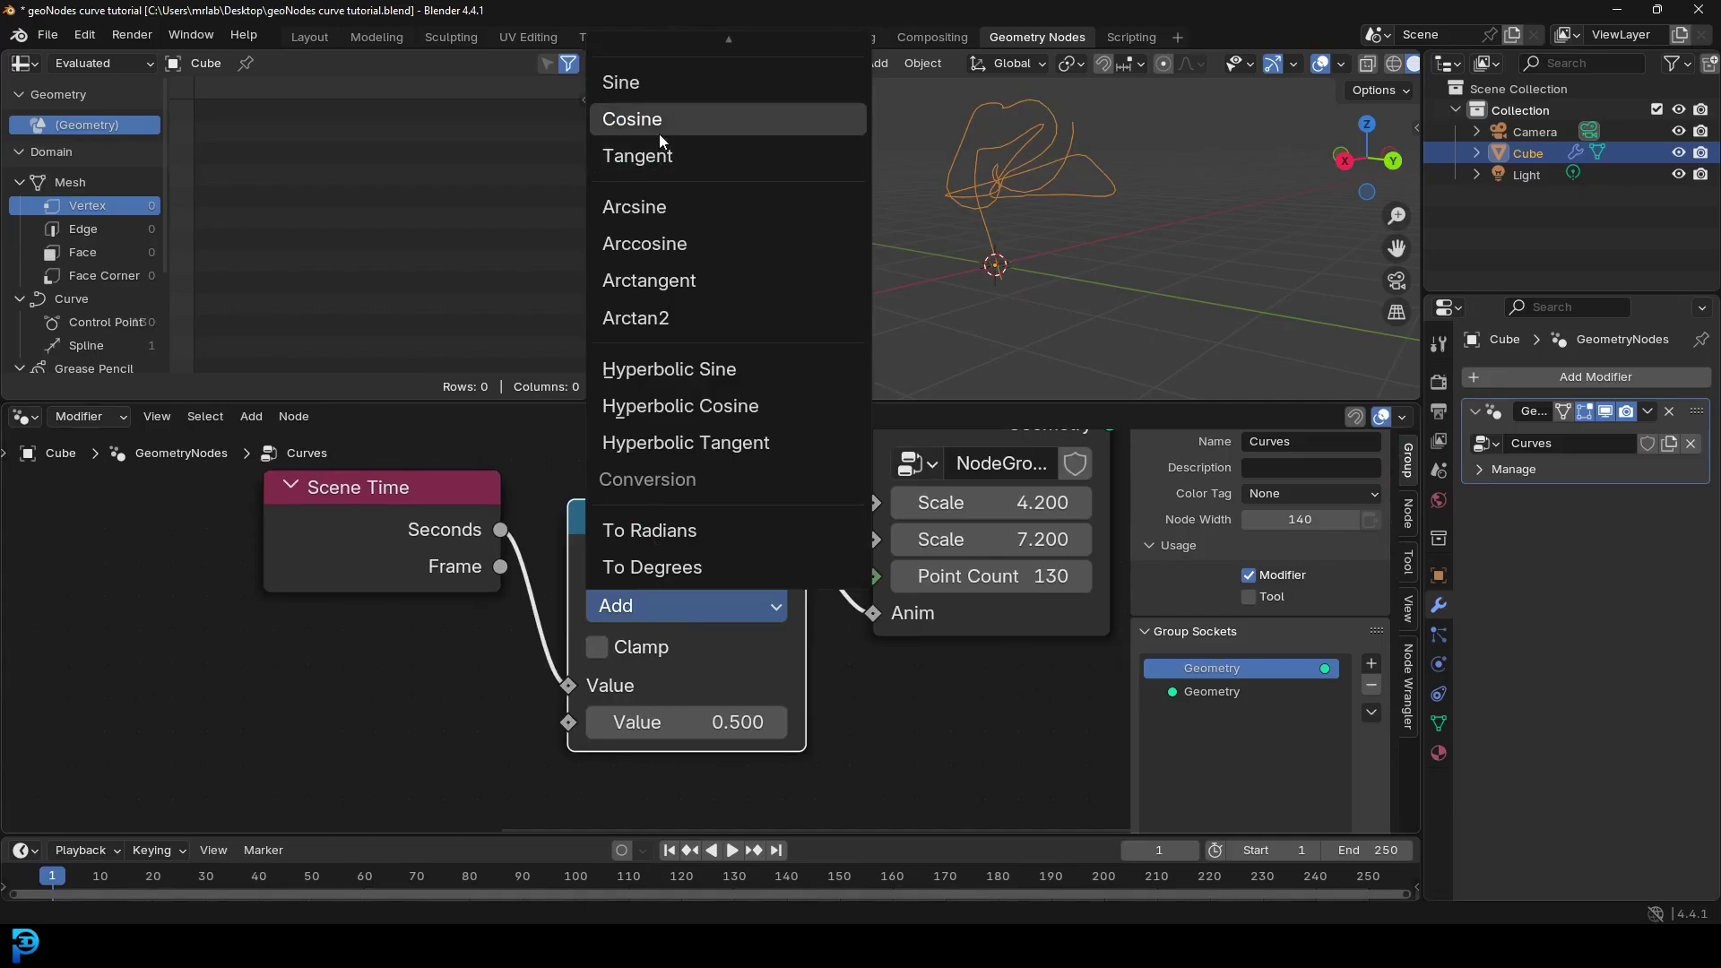
click(665, 608)
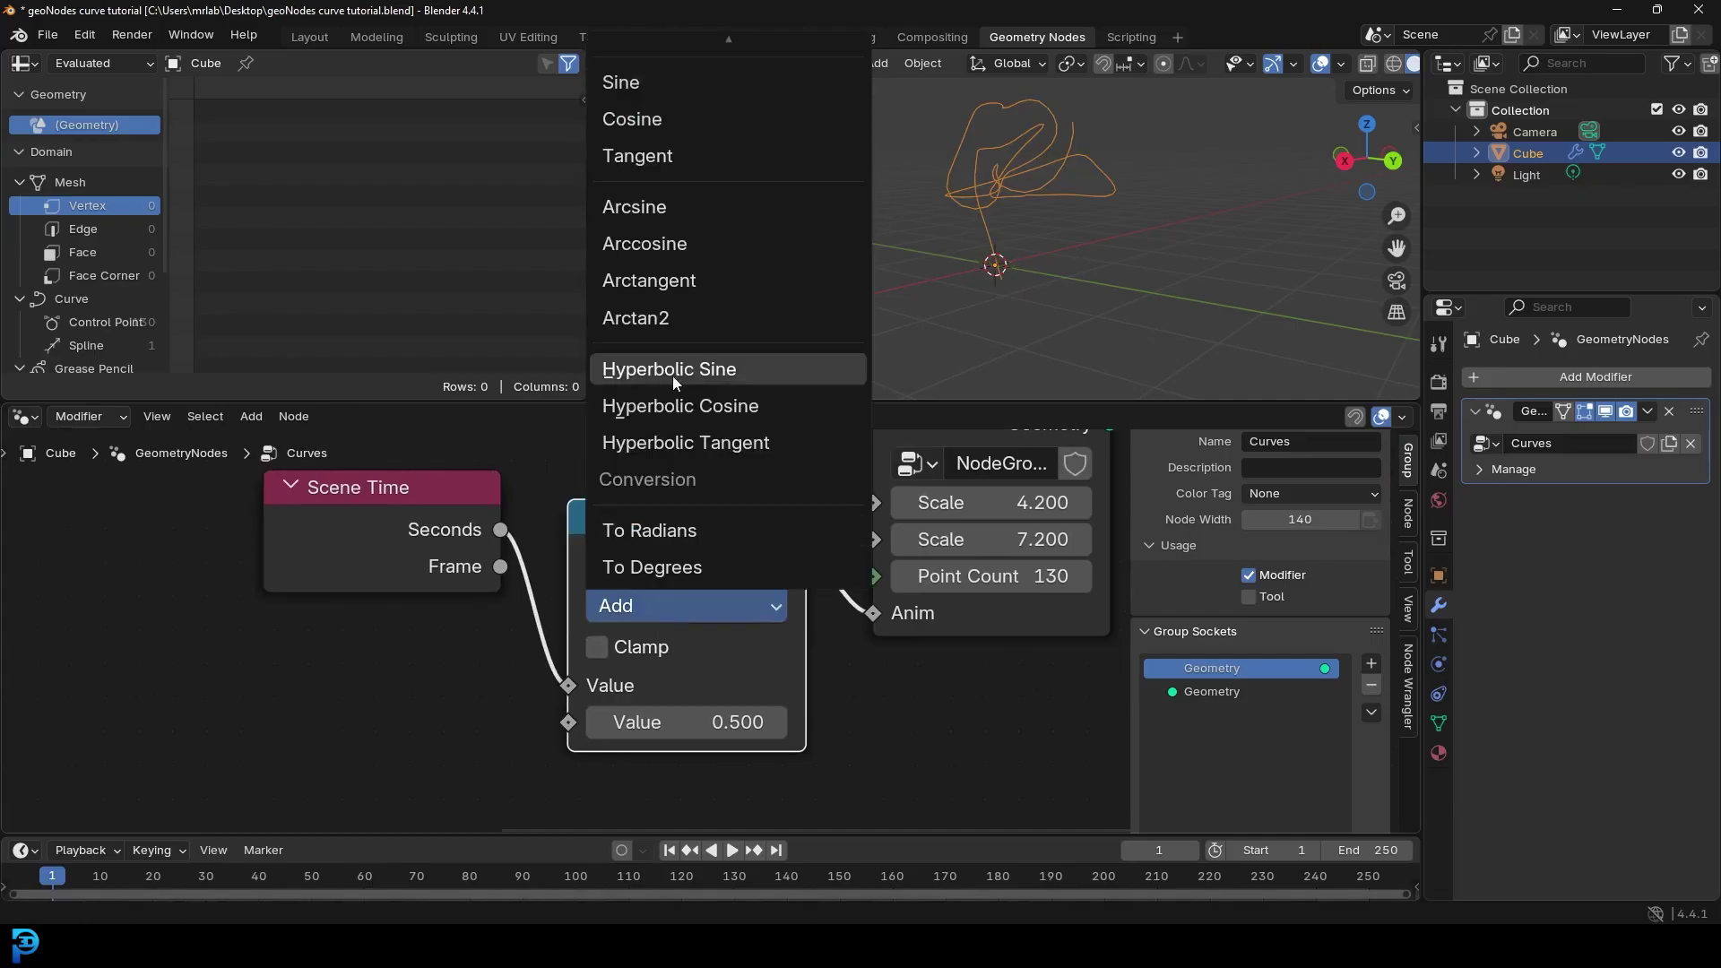
scroll(658, 101, up, 18)
scroll(660, 103, up, 12)
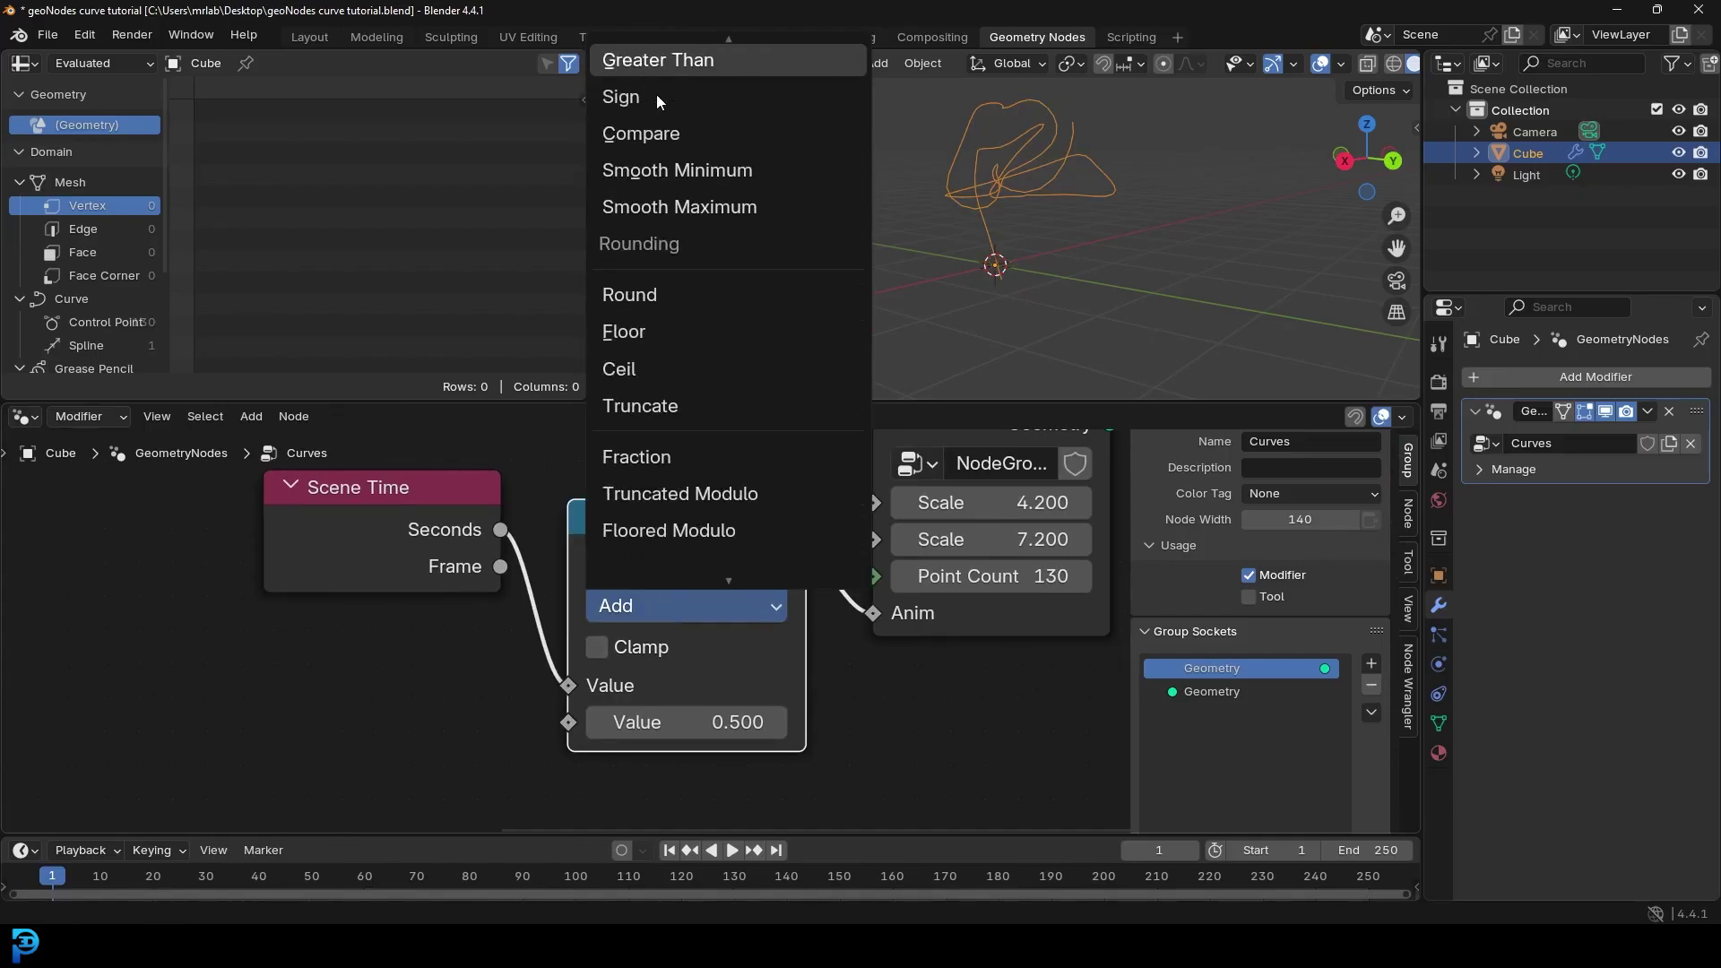
click(646, 186)
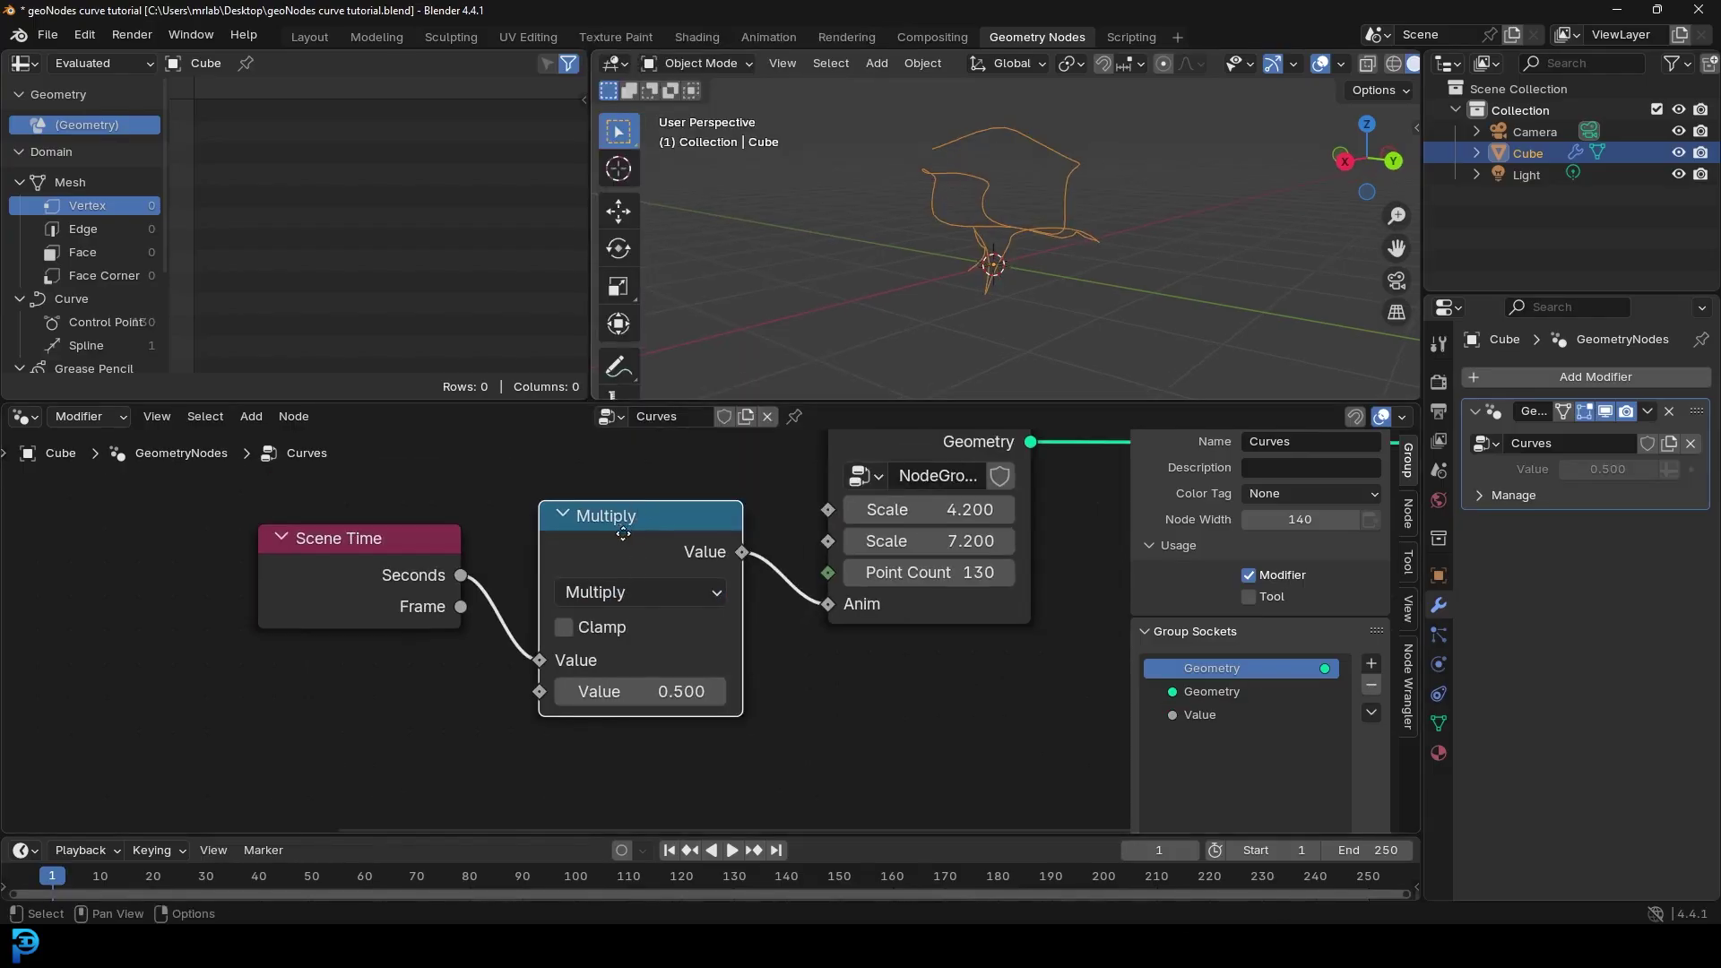
drag(625, 530, 618, 527)
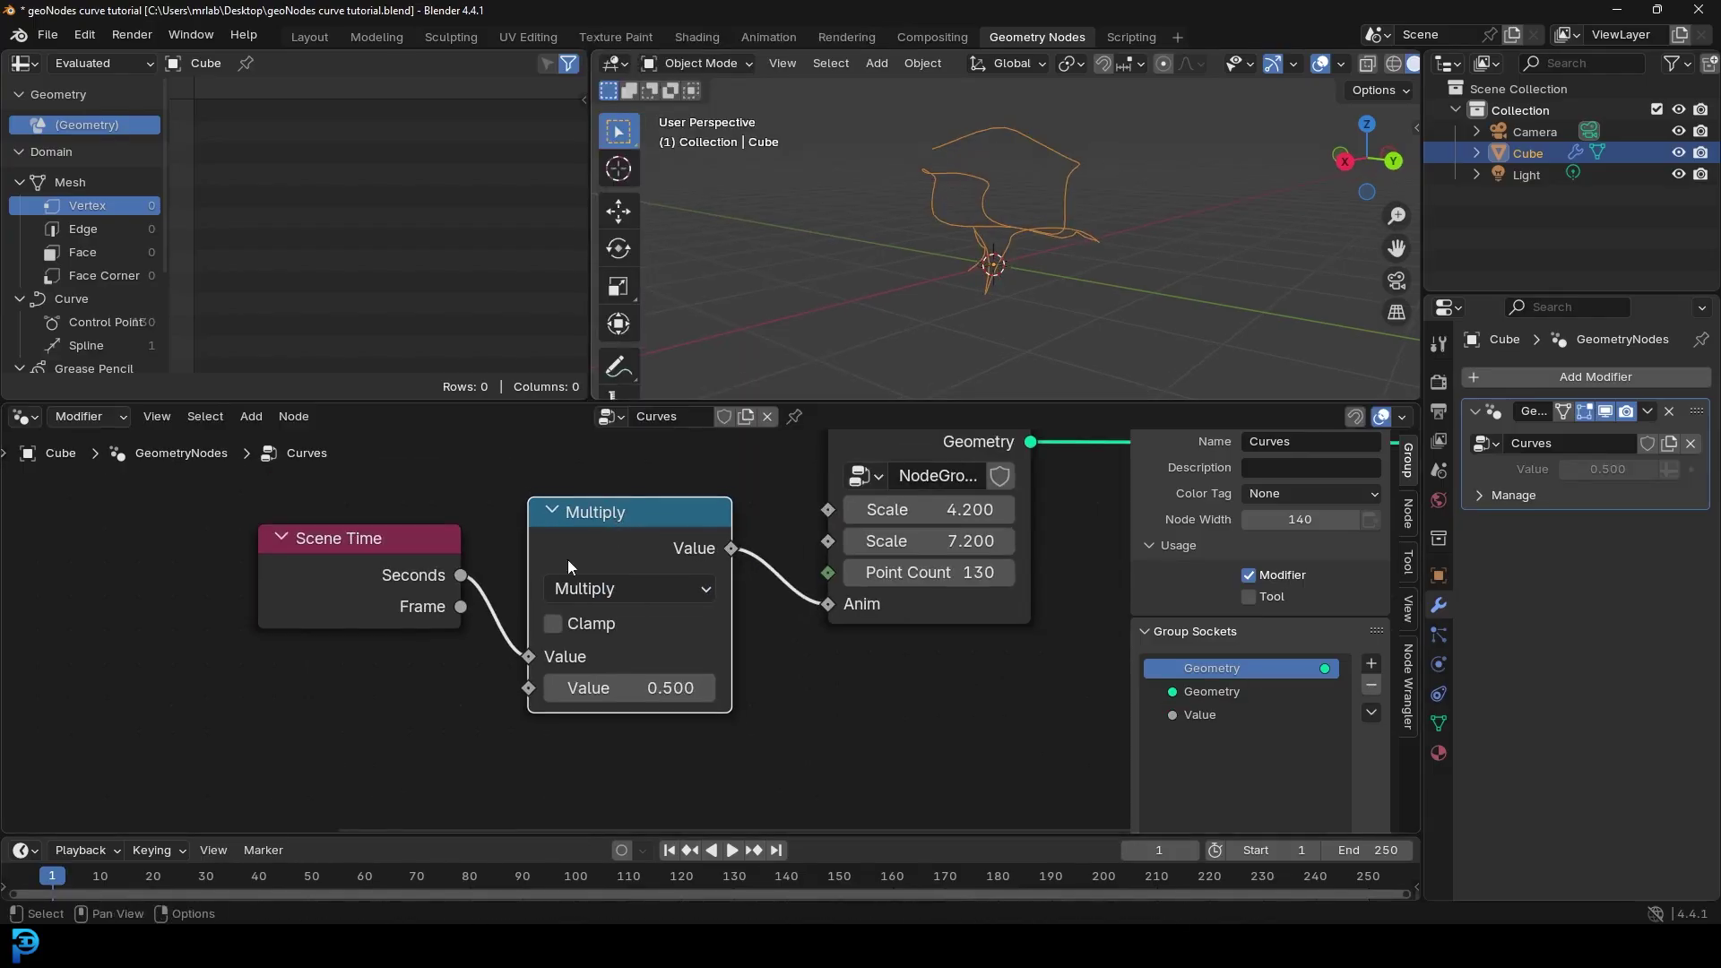
drag(349, 599, 338, 599)
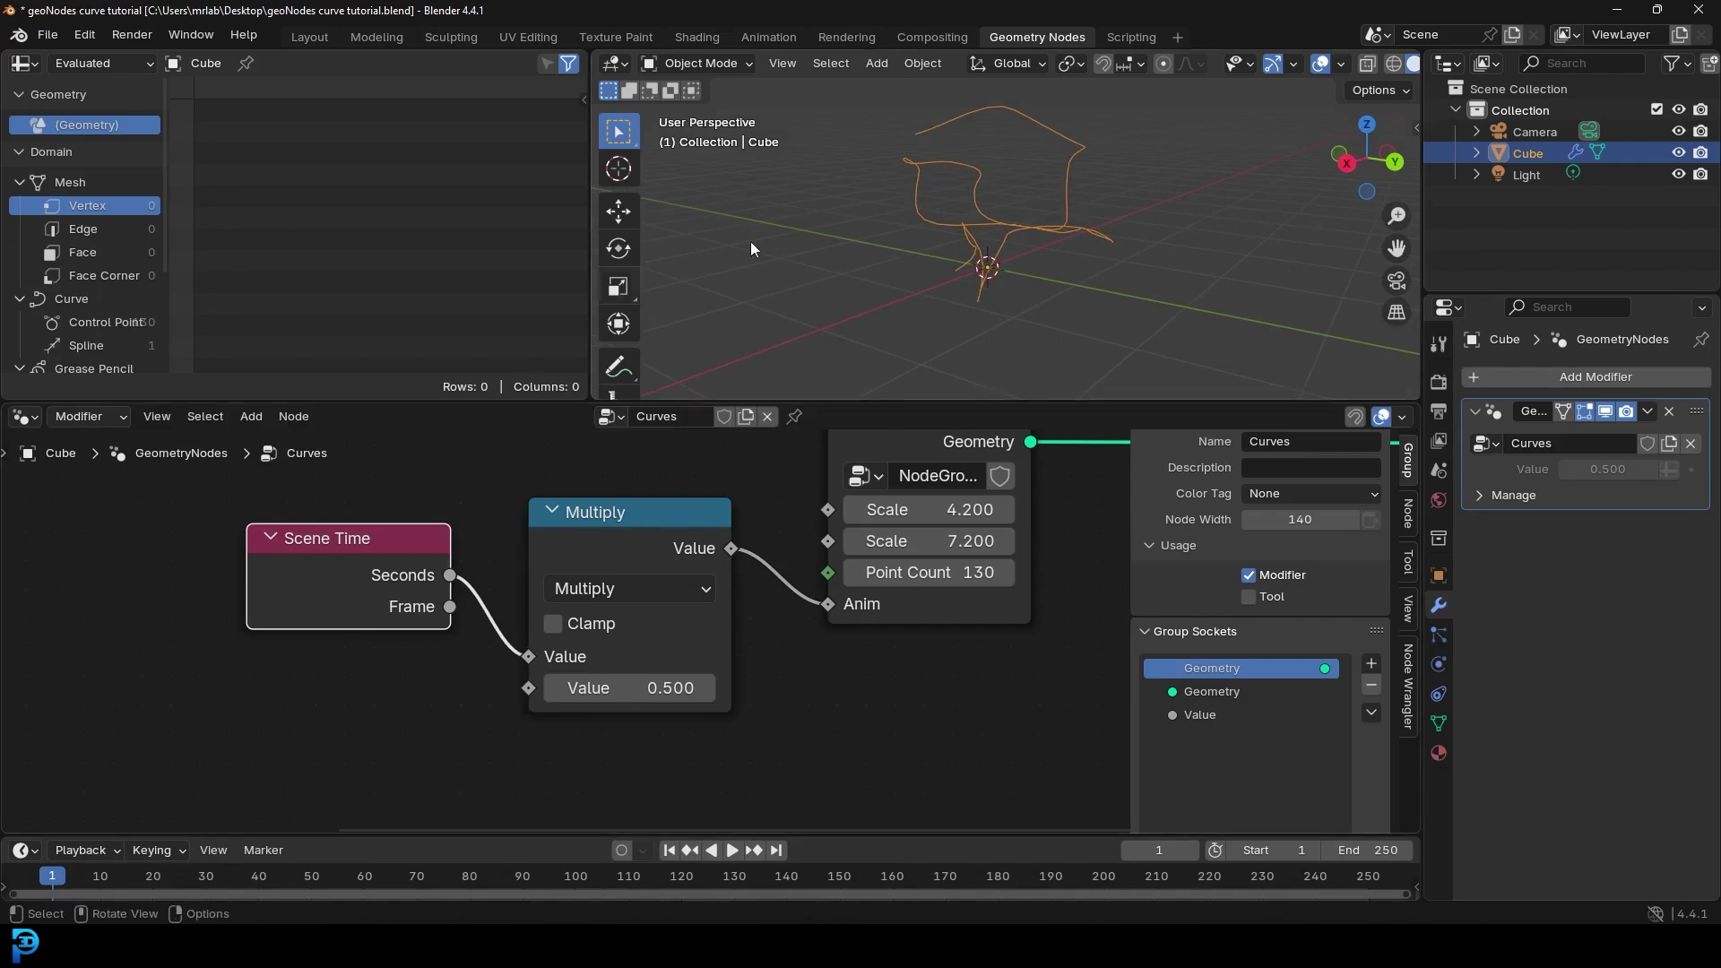
Step: Start the animation playback and tune the Multiply node's second value, trying 0.01 and settling on 0.05
key(space)
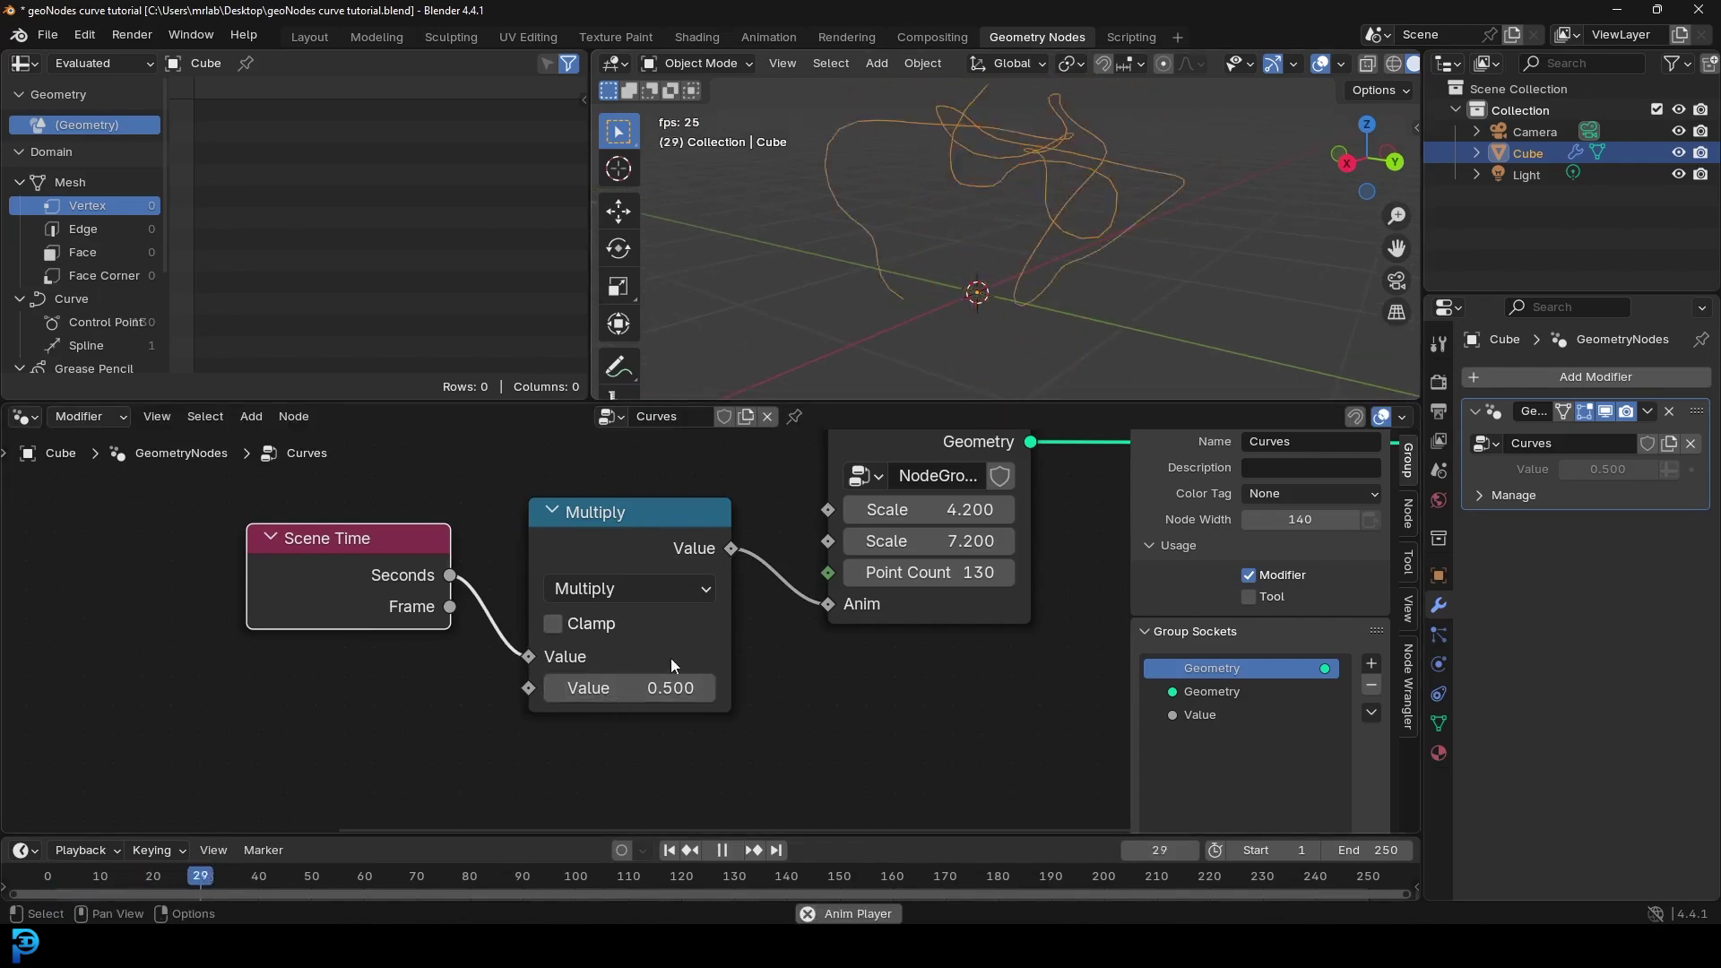
click(645, 689)
key(BackSpace)
text(.01)
key(Return)
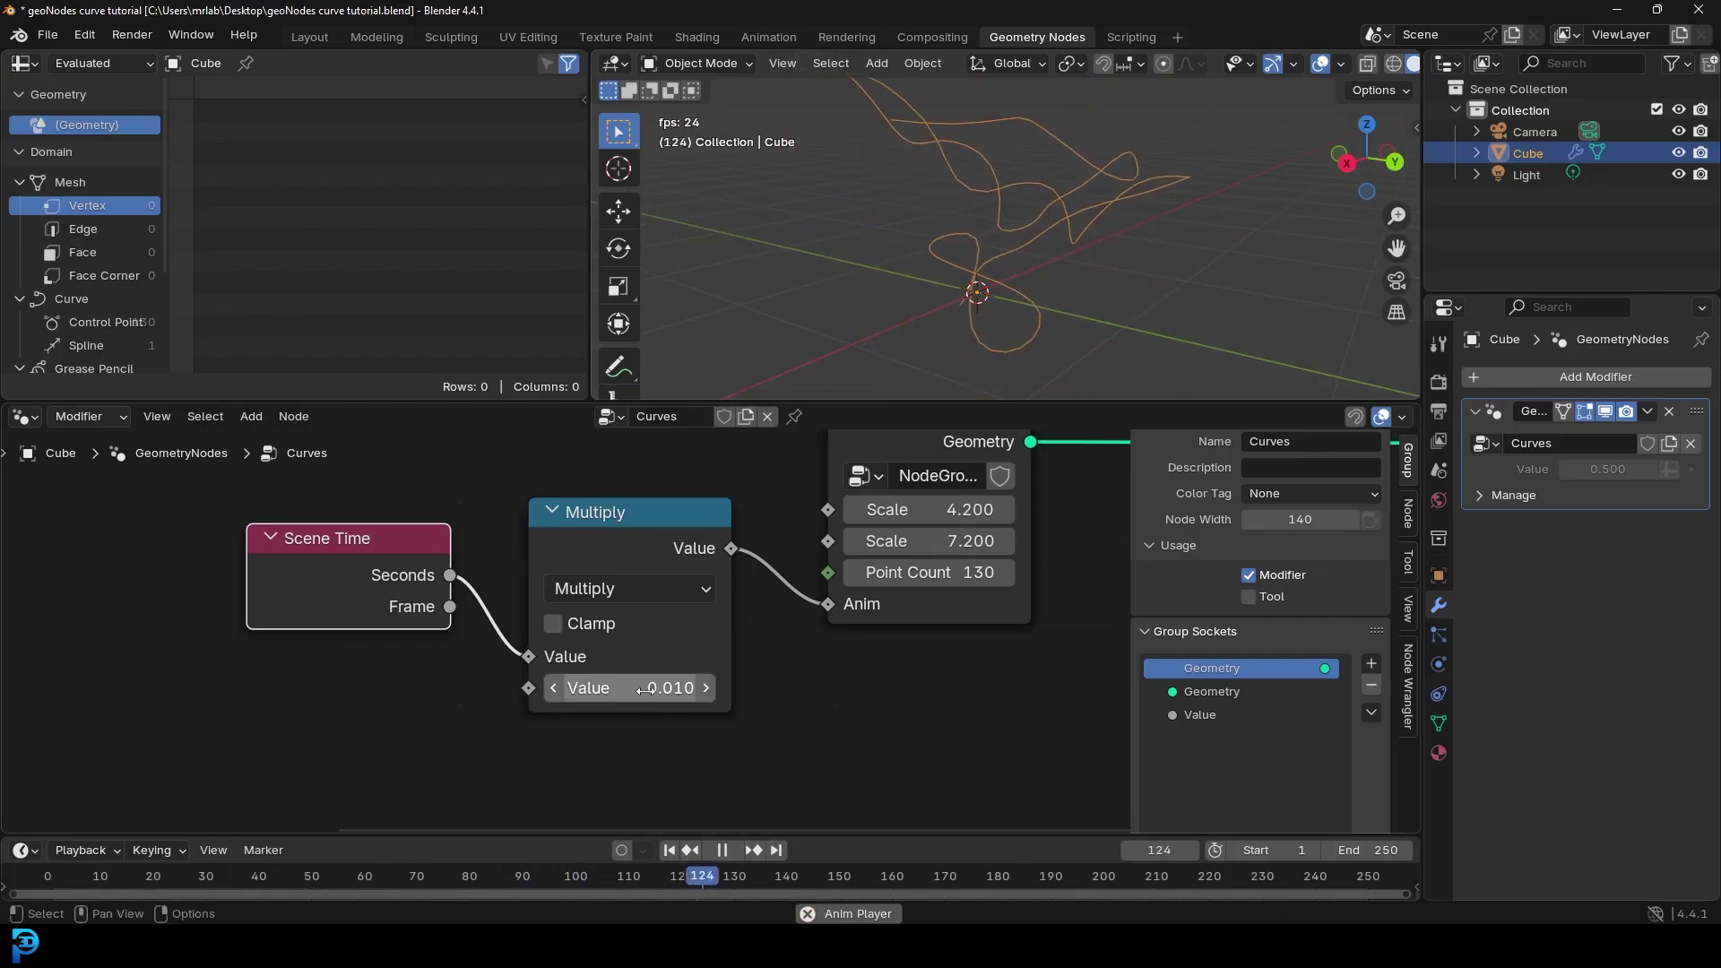
click(659, 696)
text(.05)
key(Return)
shift+middle_drag(927, 287, 1014, 249)
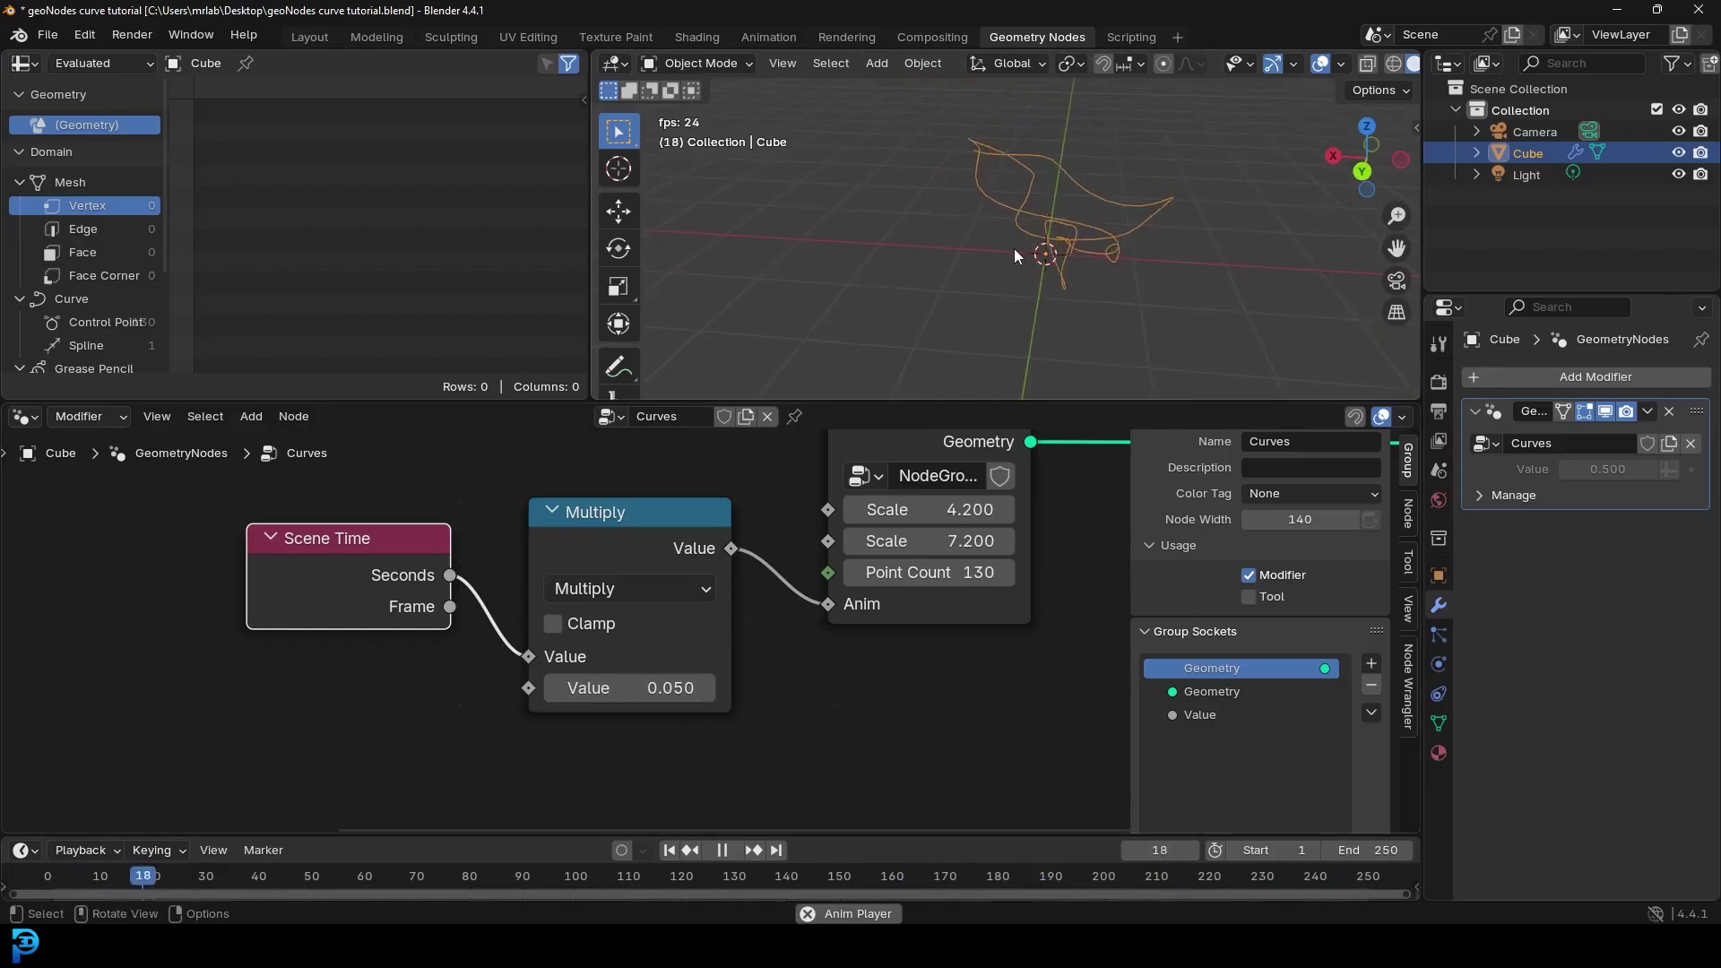
Step: Combine the Scene Time and Multiply nodes into a new node group
scroll(515, 536, down, 2)
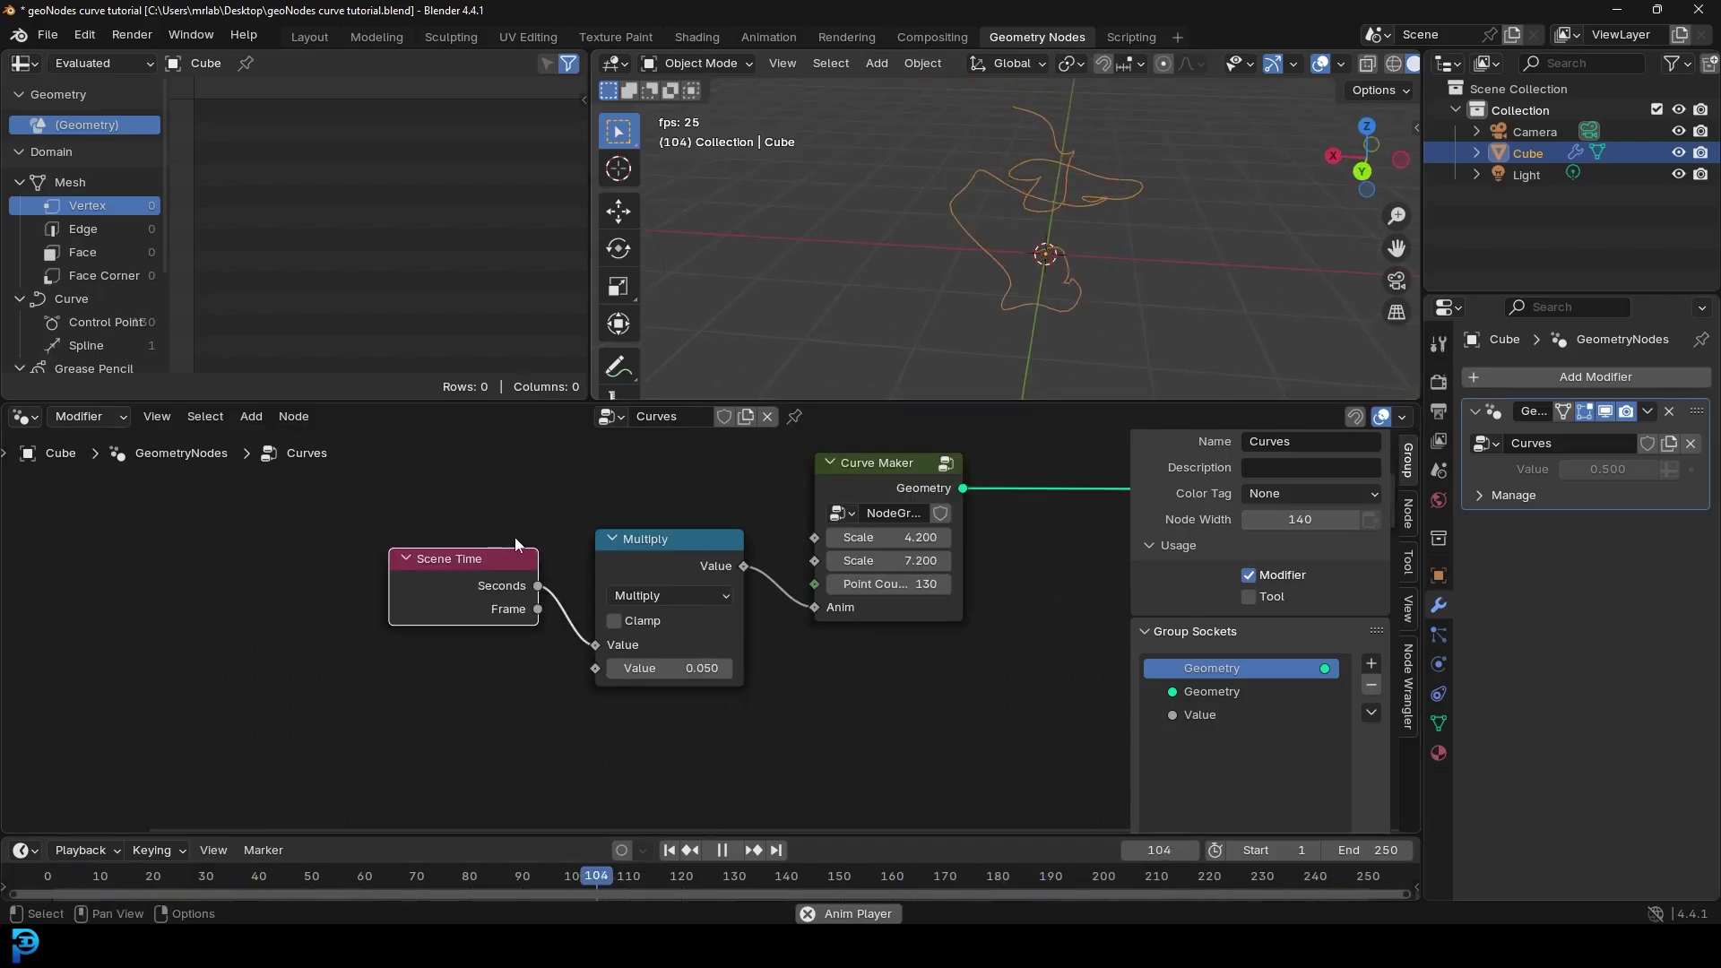
drag(360, 476, 707, 723)
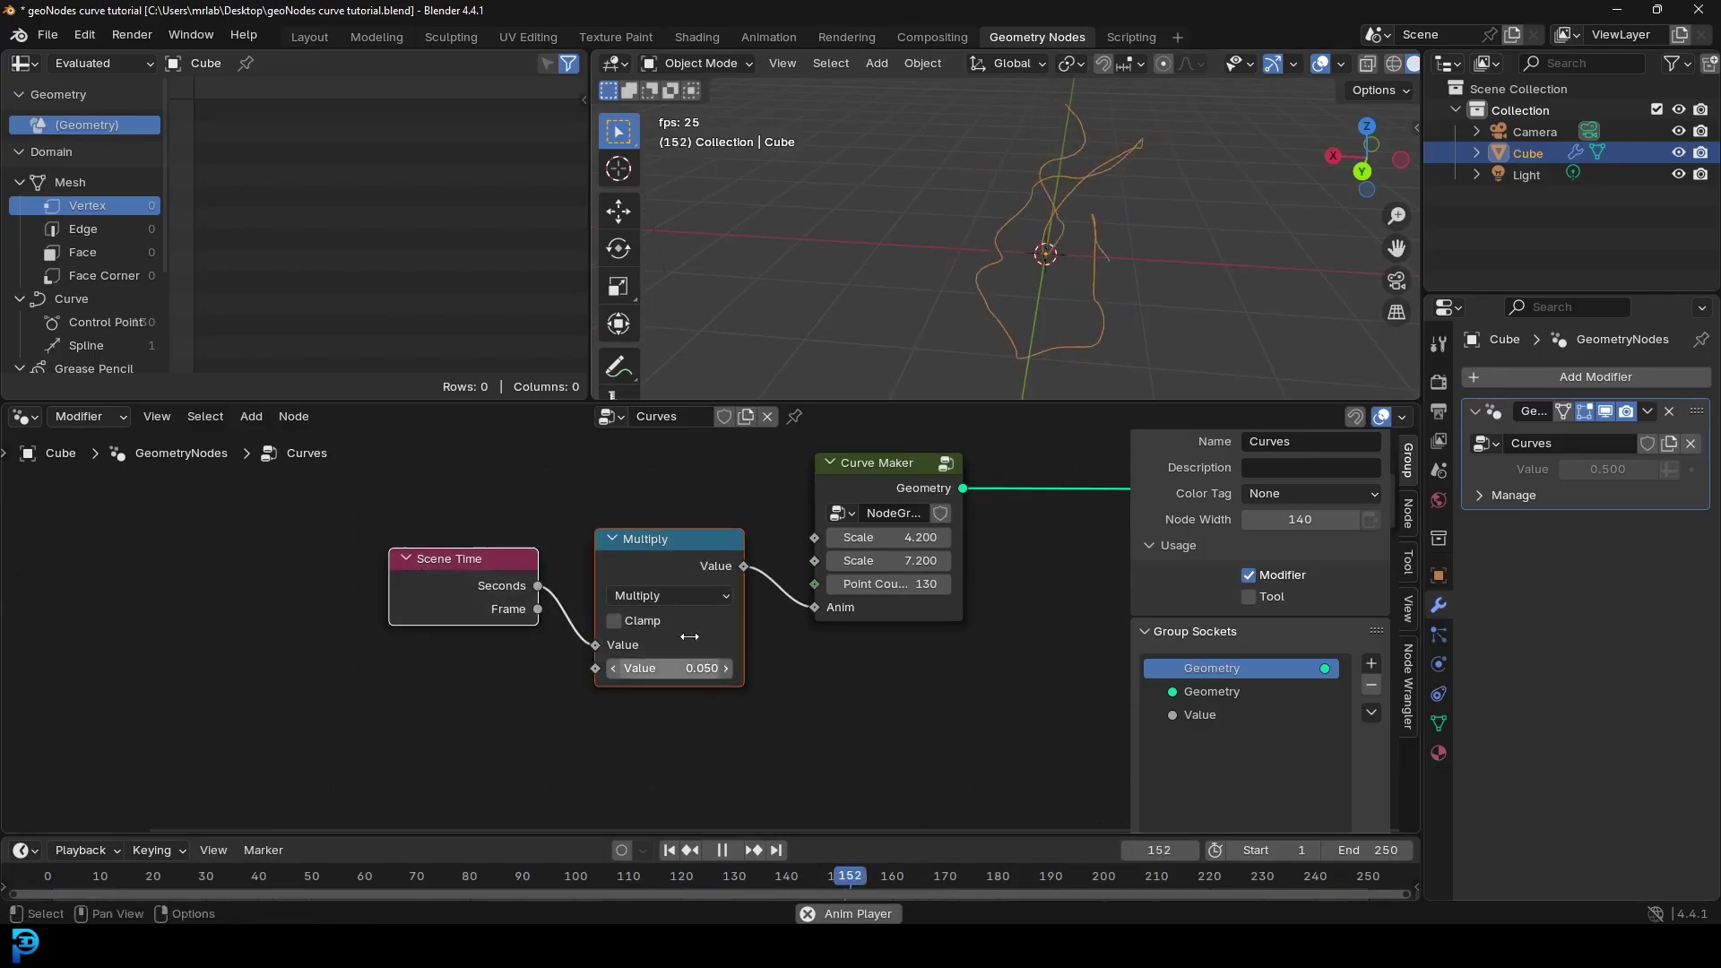
key(ctrl+g)
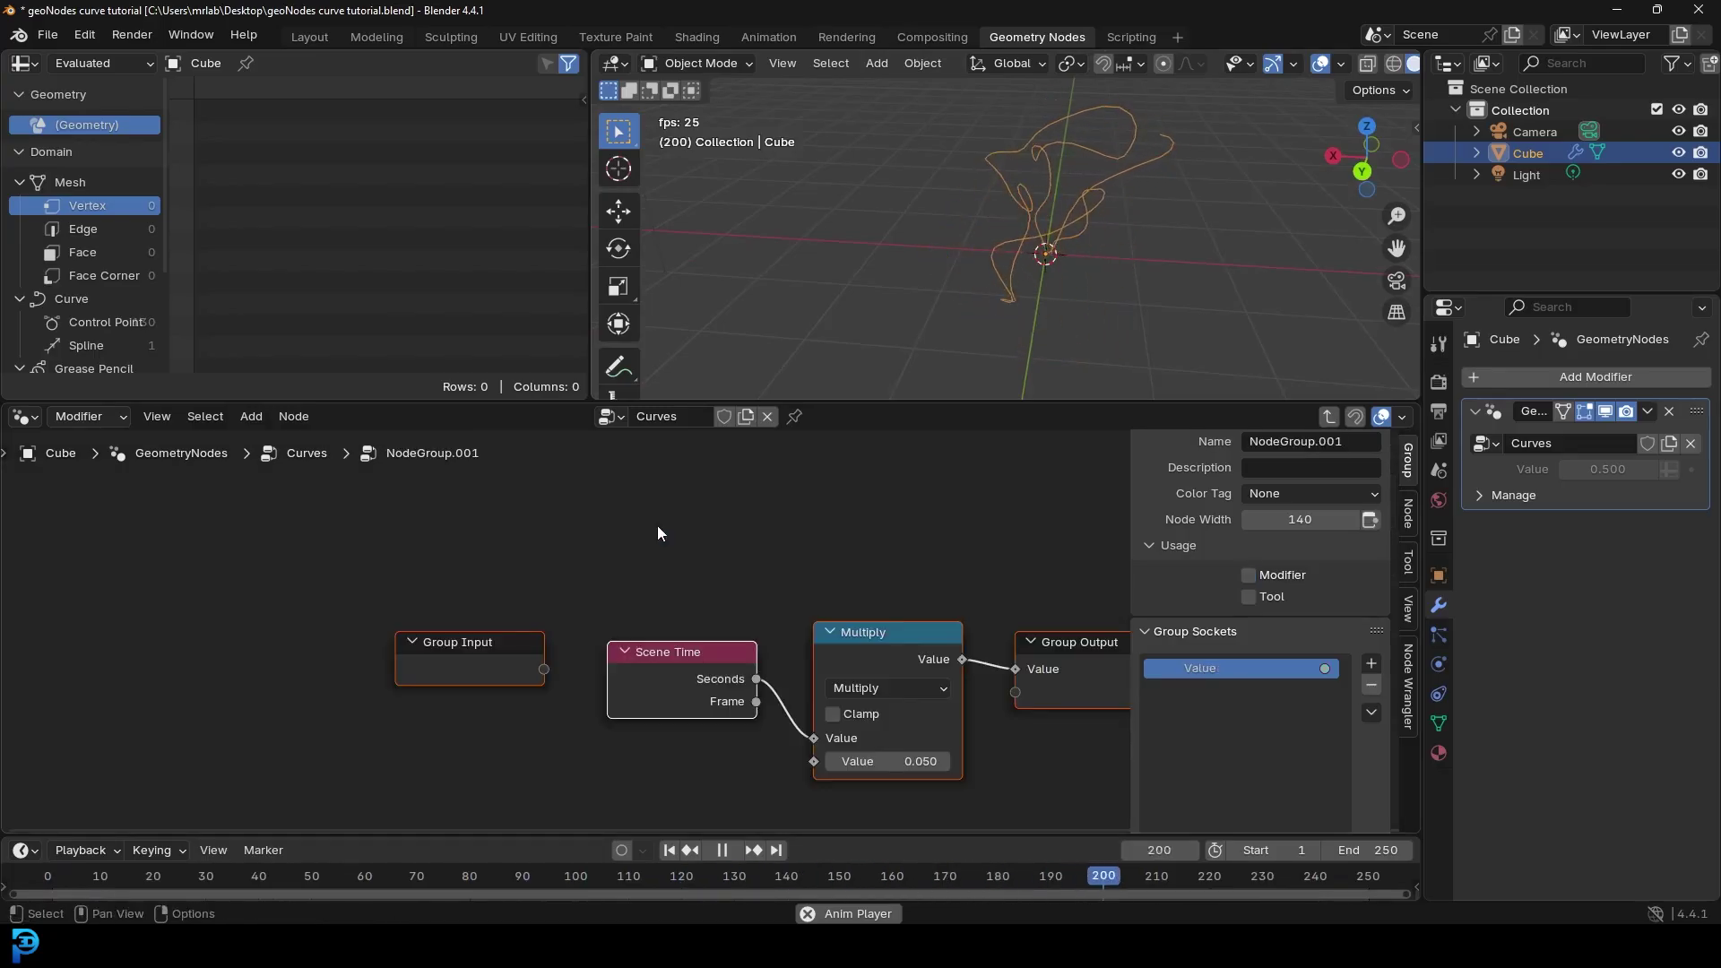
key(Home)
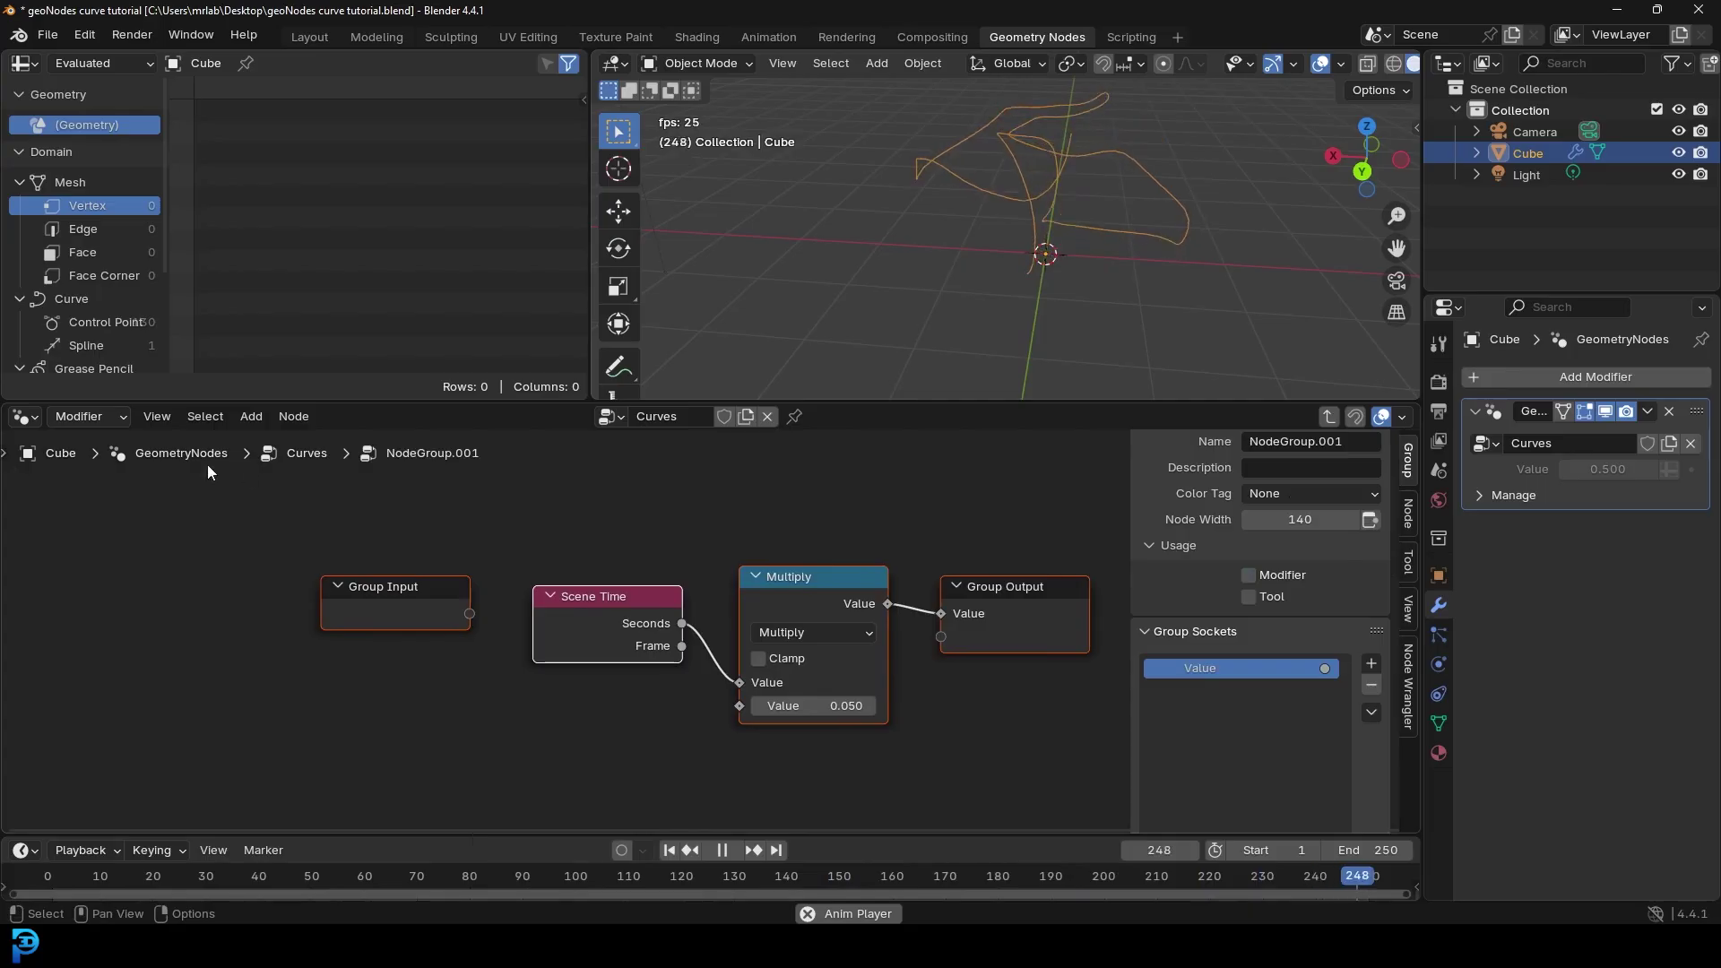
Step: Expose the Multiply node's second Value as a socket on Group Input and reposition the Group Input node
drag(395, 595, 379, 616)
click(451, 728)
drag(718, 727, 390, 650)
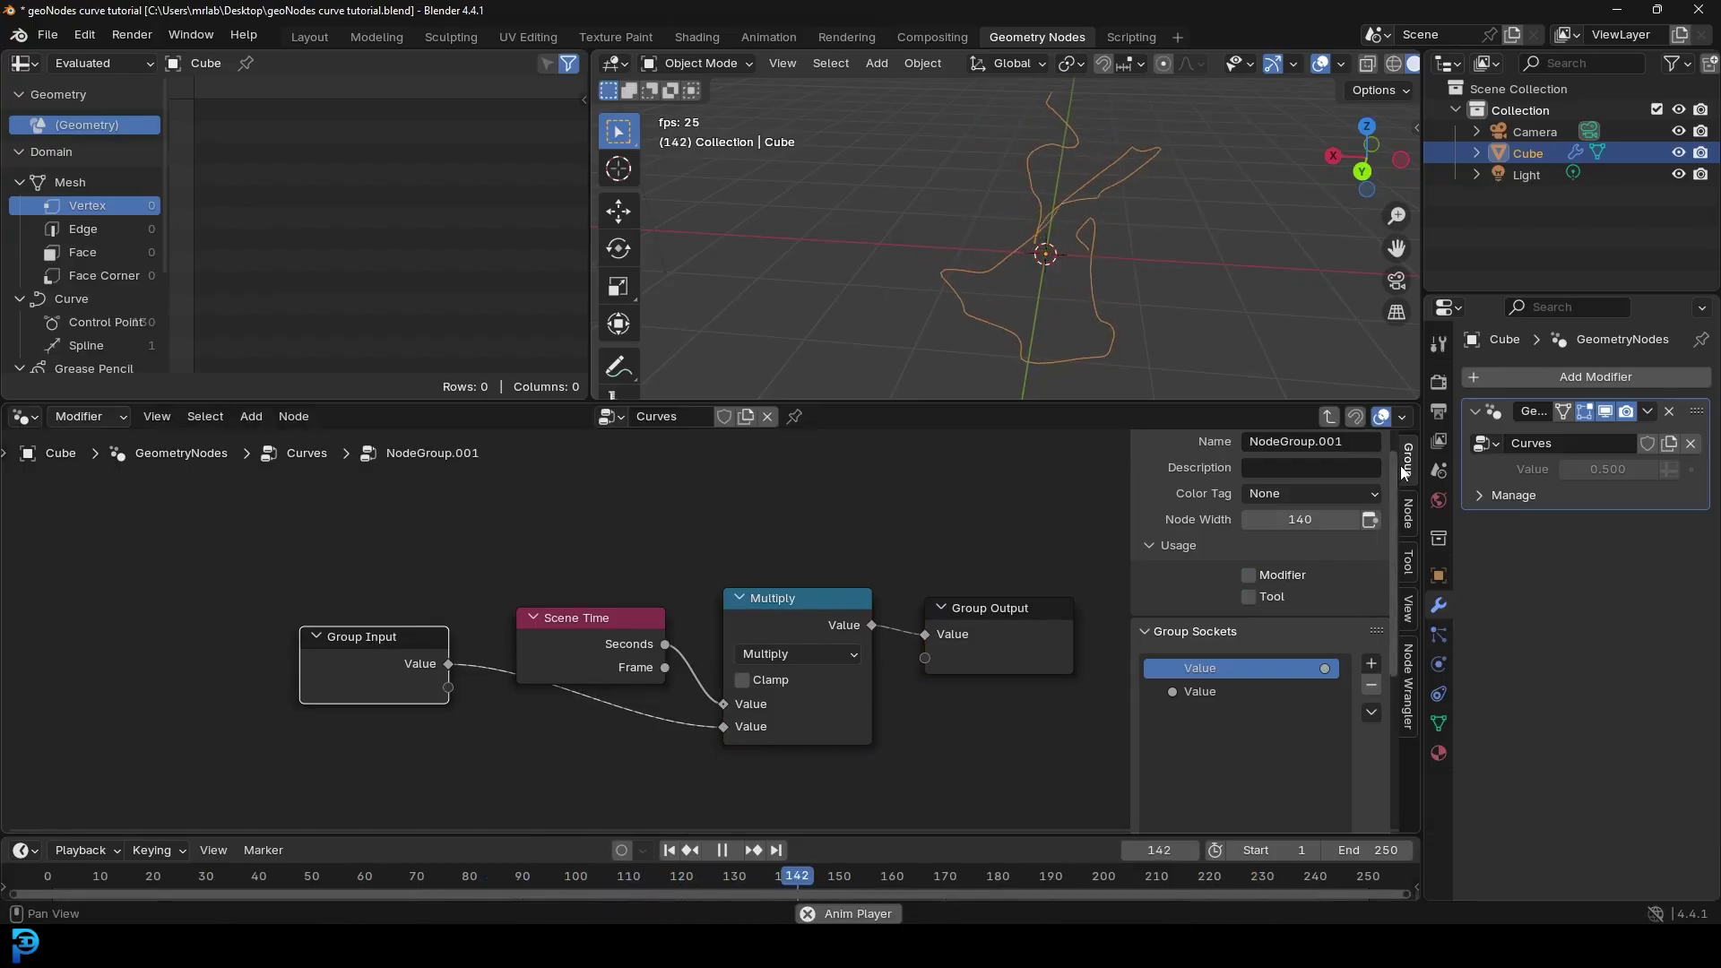
Step: Rename the new group's Value input socket to "Animation Speed"
double_click(1212, 690)
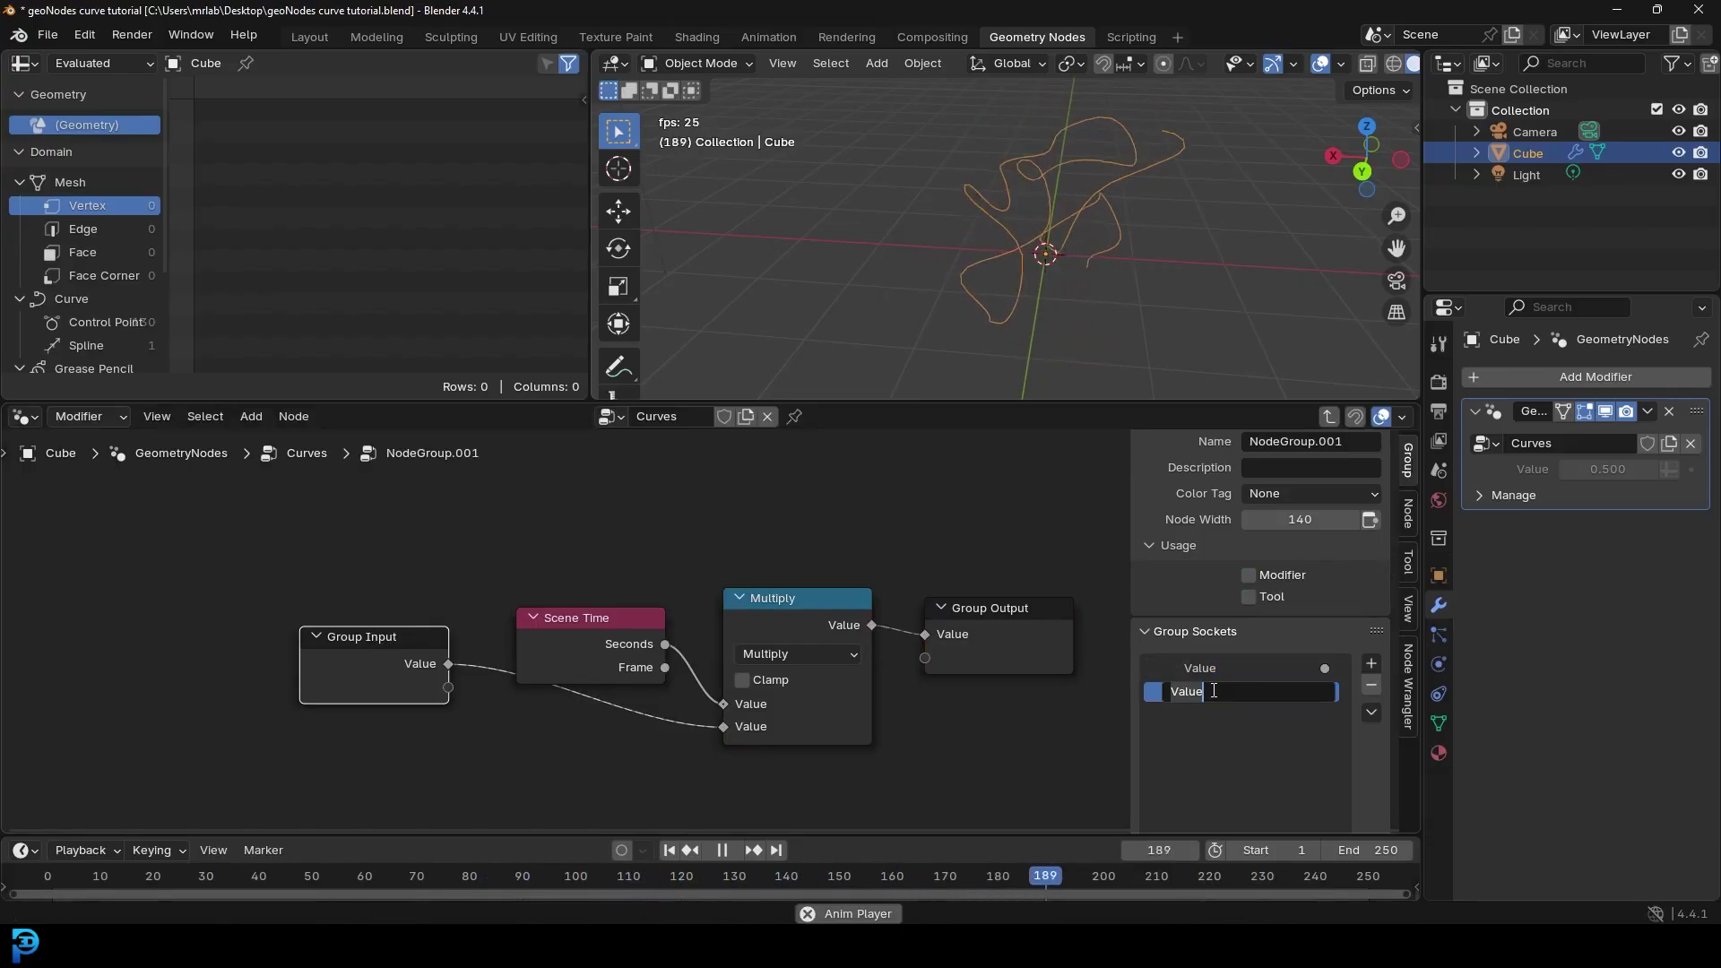
text(Animation Speed)
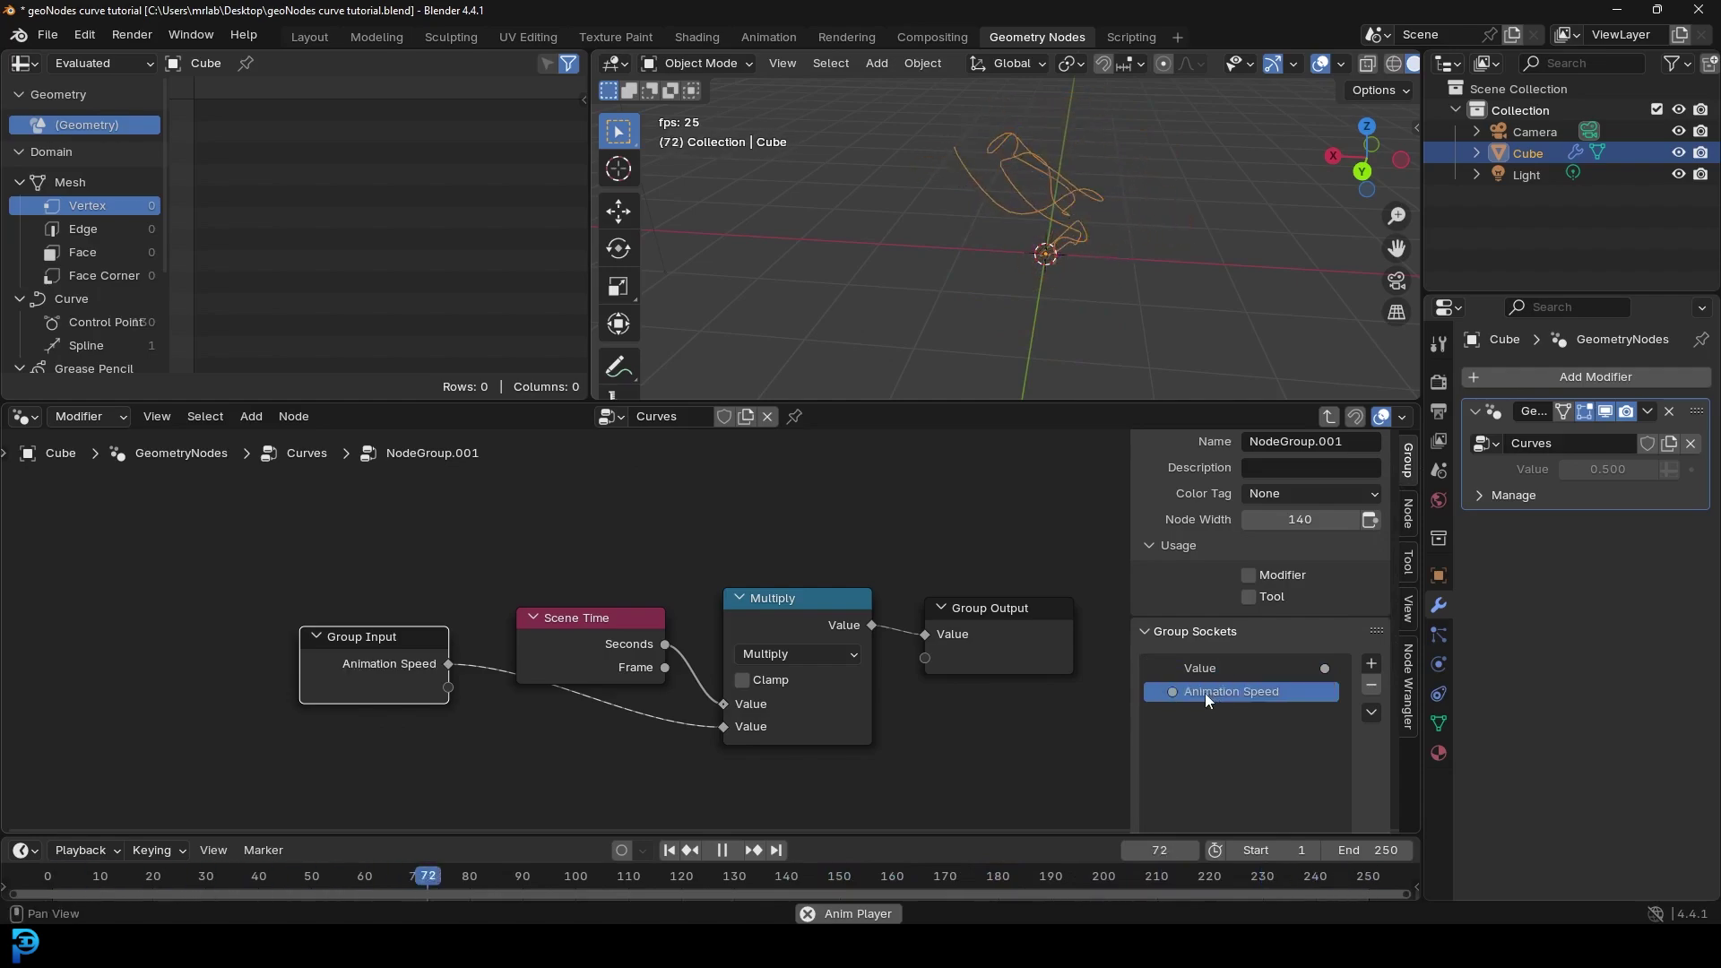
middle_drag(545, 589, 544, 588)
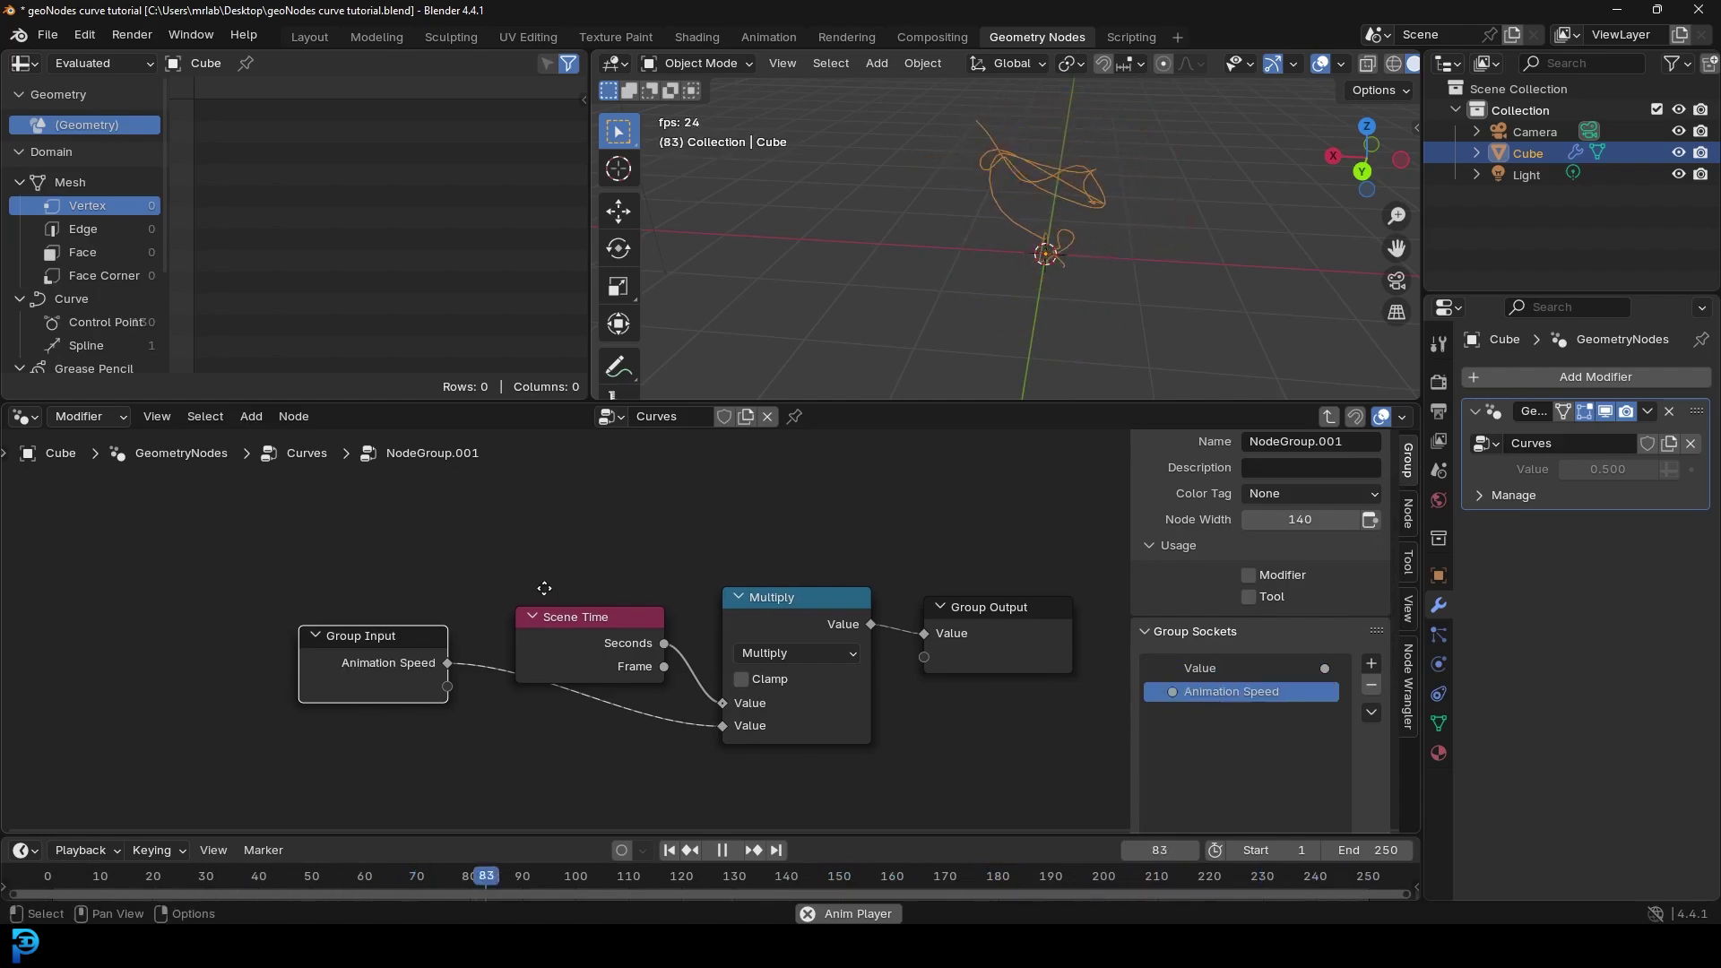
Step: Return to the parent Curves tree, reposition the new time group node and label it "Animation"
key(Tab)
mouse_move(552, 578)
mouse_down()
mouse_move(536, 572)
mouse_move(571, 538)
mouse_move(556, 557)
mouse_up()
middle_drag(745, 507, 619, 568)
drag(445, 591, 446, 587)
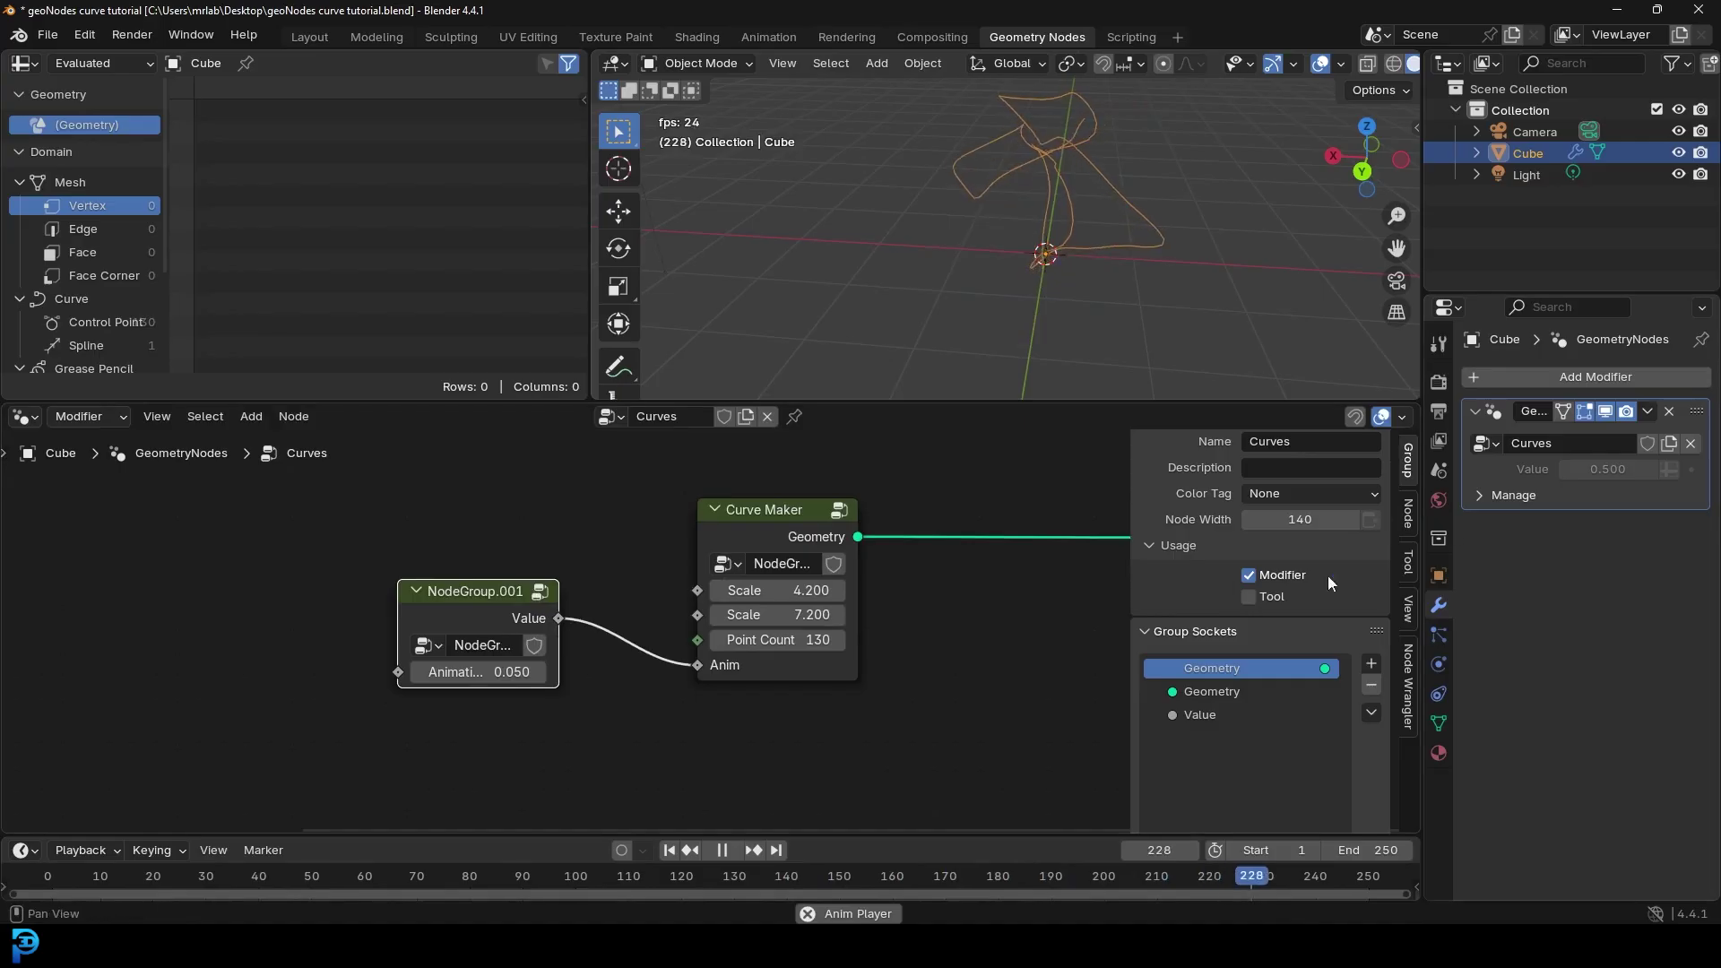
click(1409, 515)
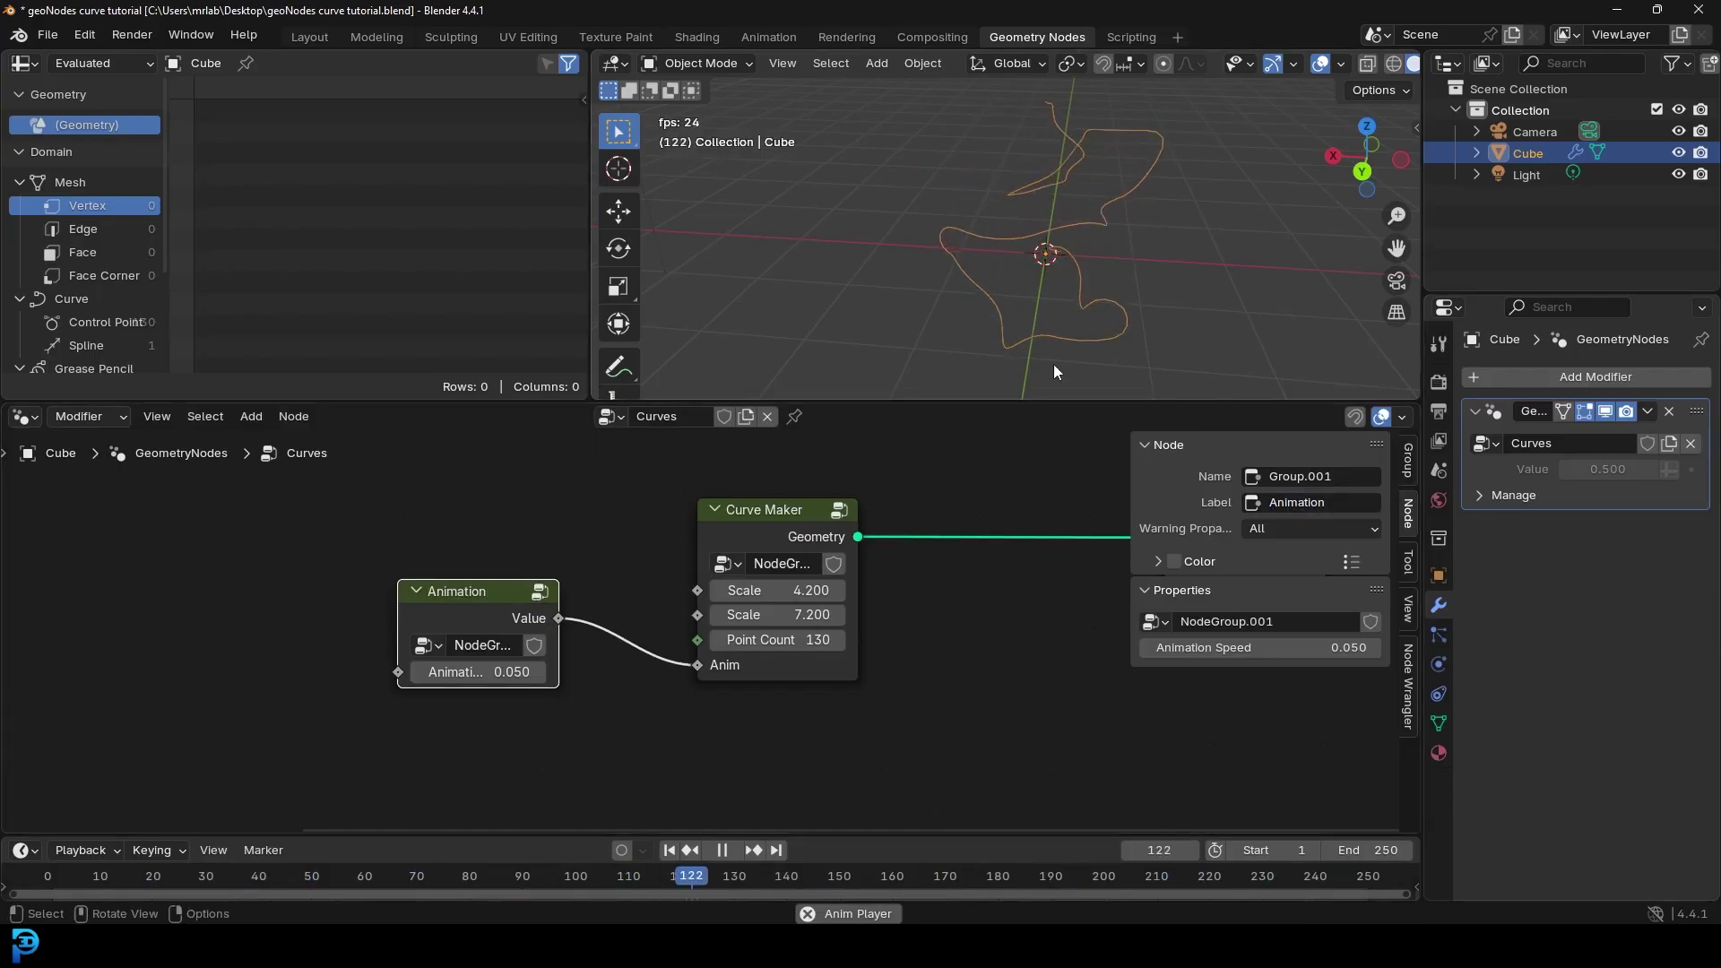
drag(522, 591, 521, 594)
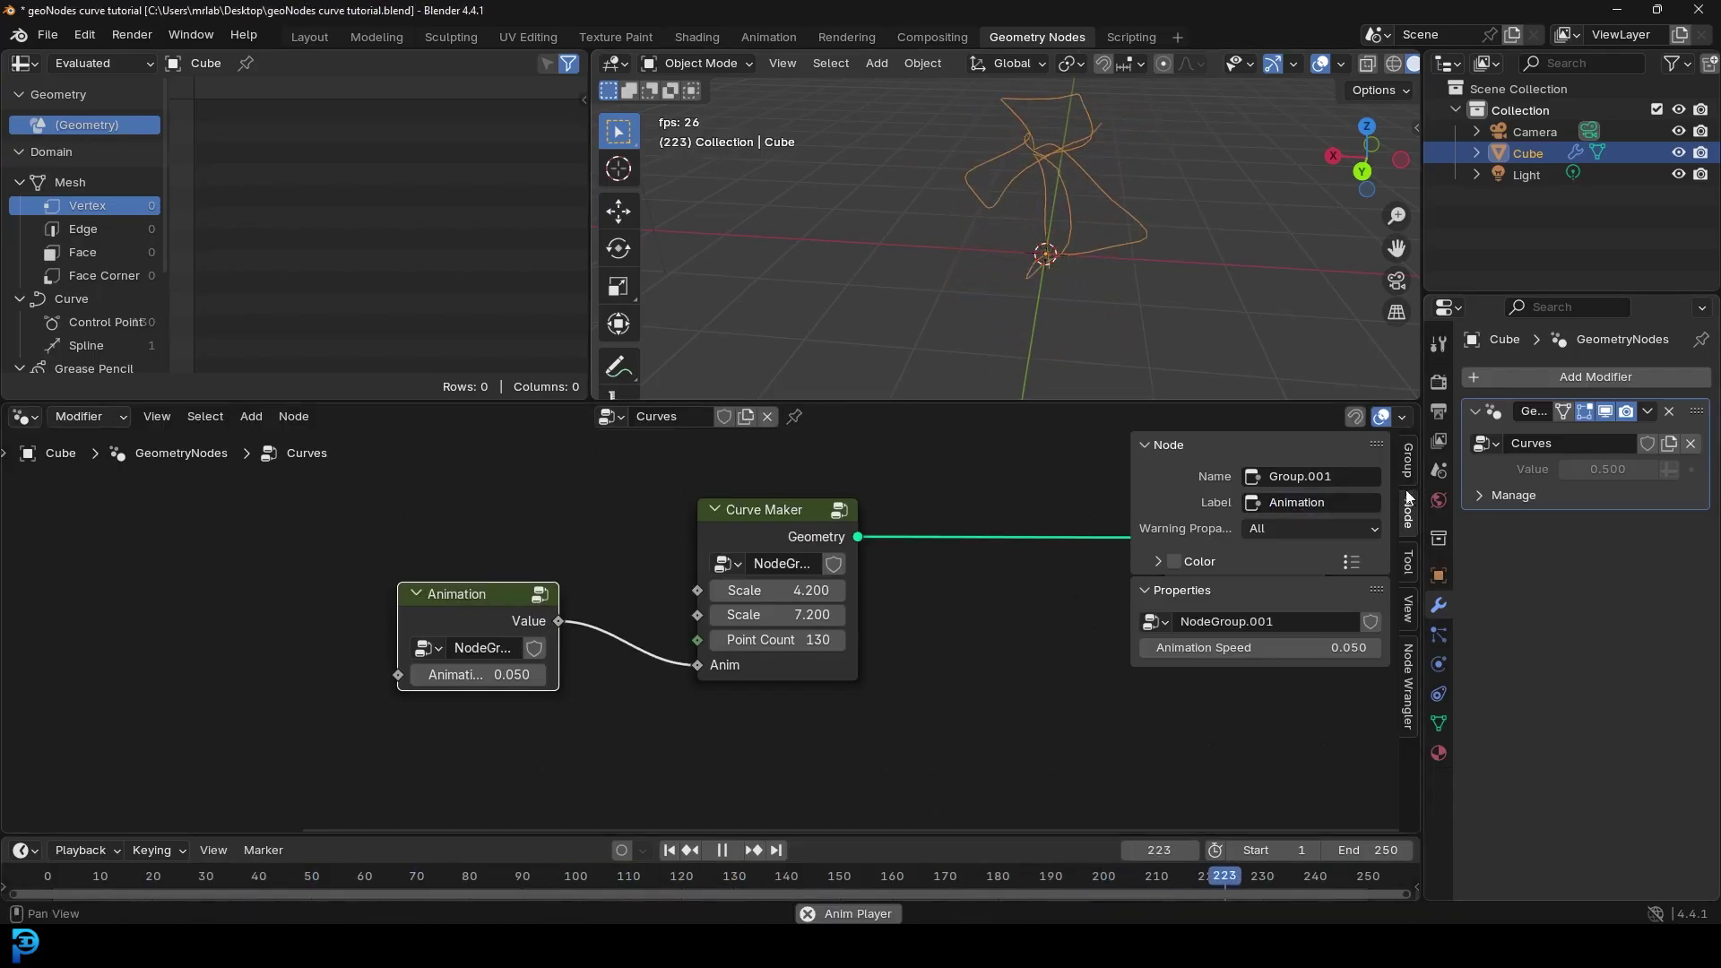
Step: Change the time group node's label to "Animate (Scene Time)" and widen the node to fit its title
click(1291, 504)
click(1308, 504)
key(BackSpace)
text(e ()Scene))
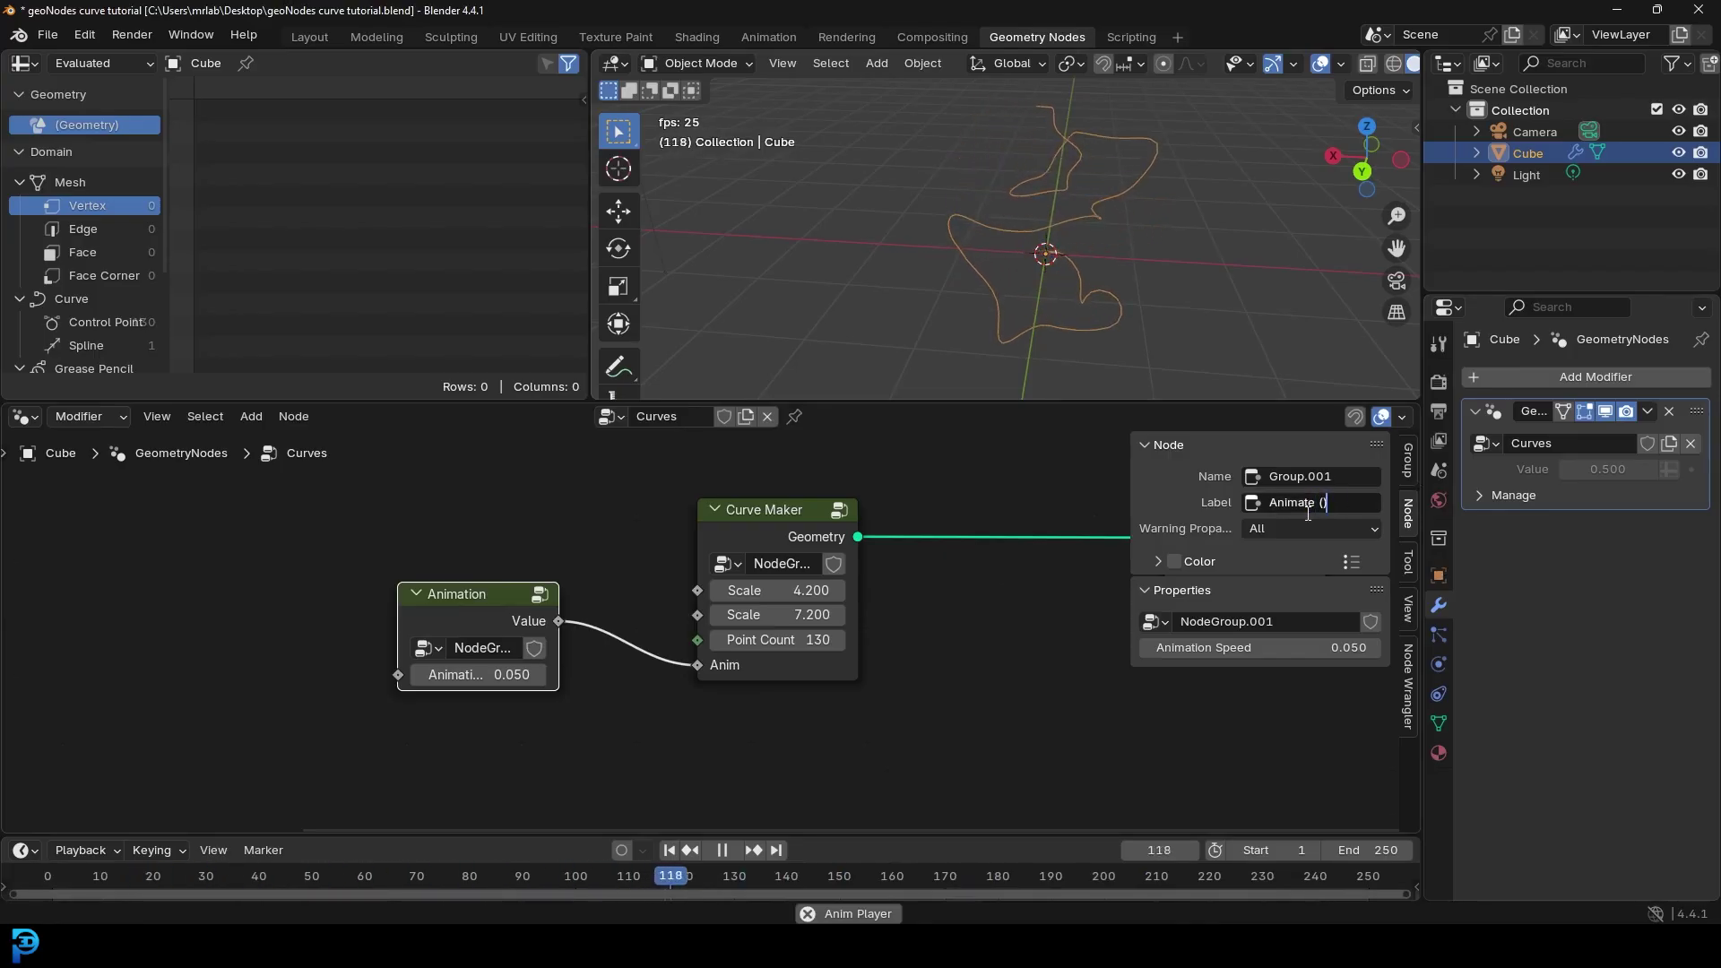
text( Time)
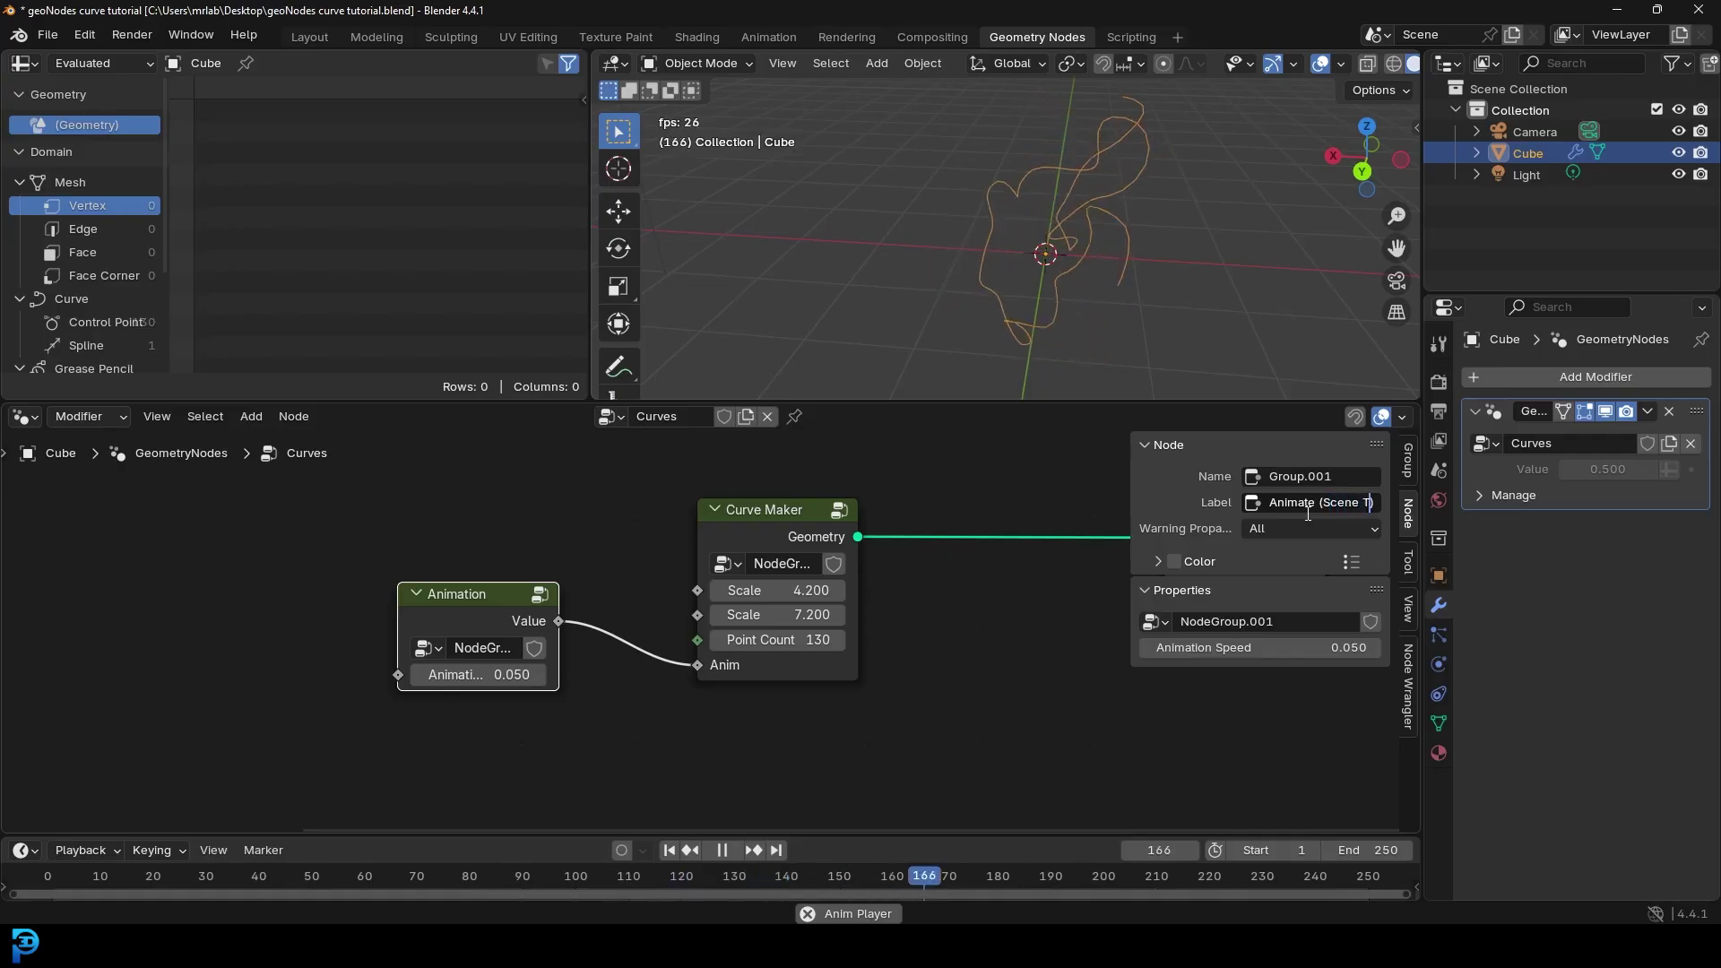
key(Return)
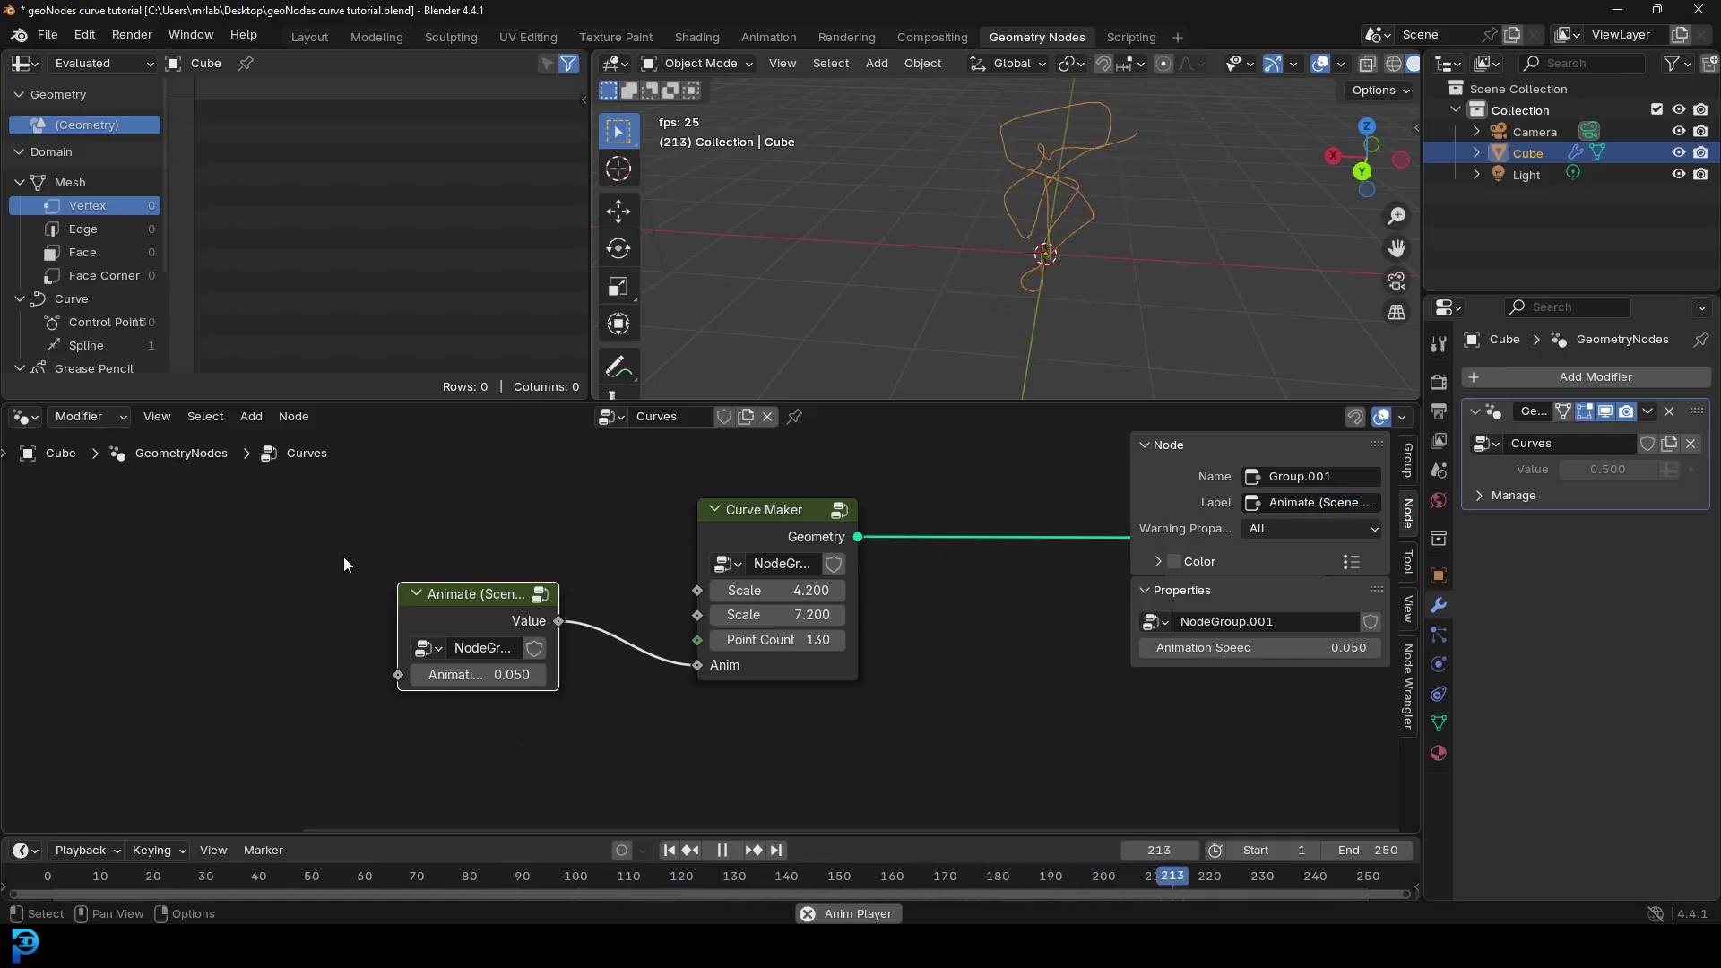
drag(398, 622, 328, 629)
drag(434, 600, 505, 582)
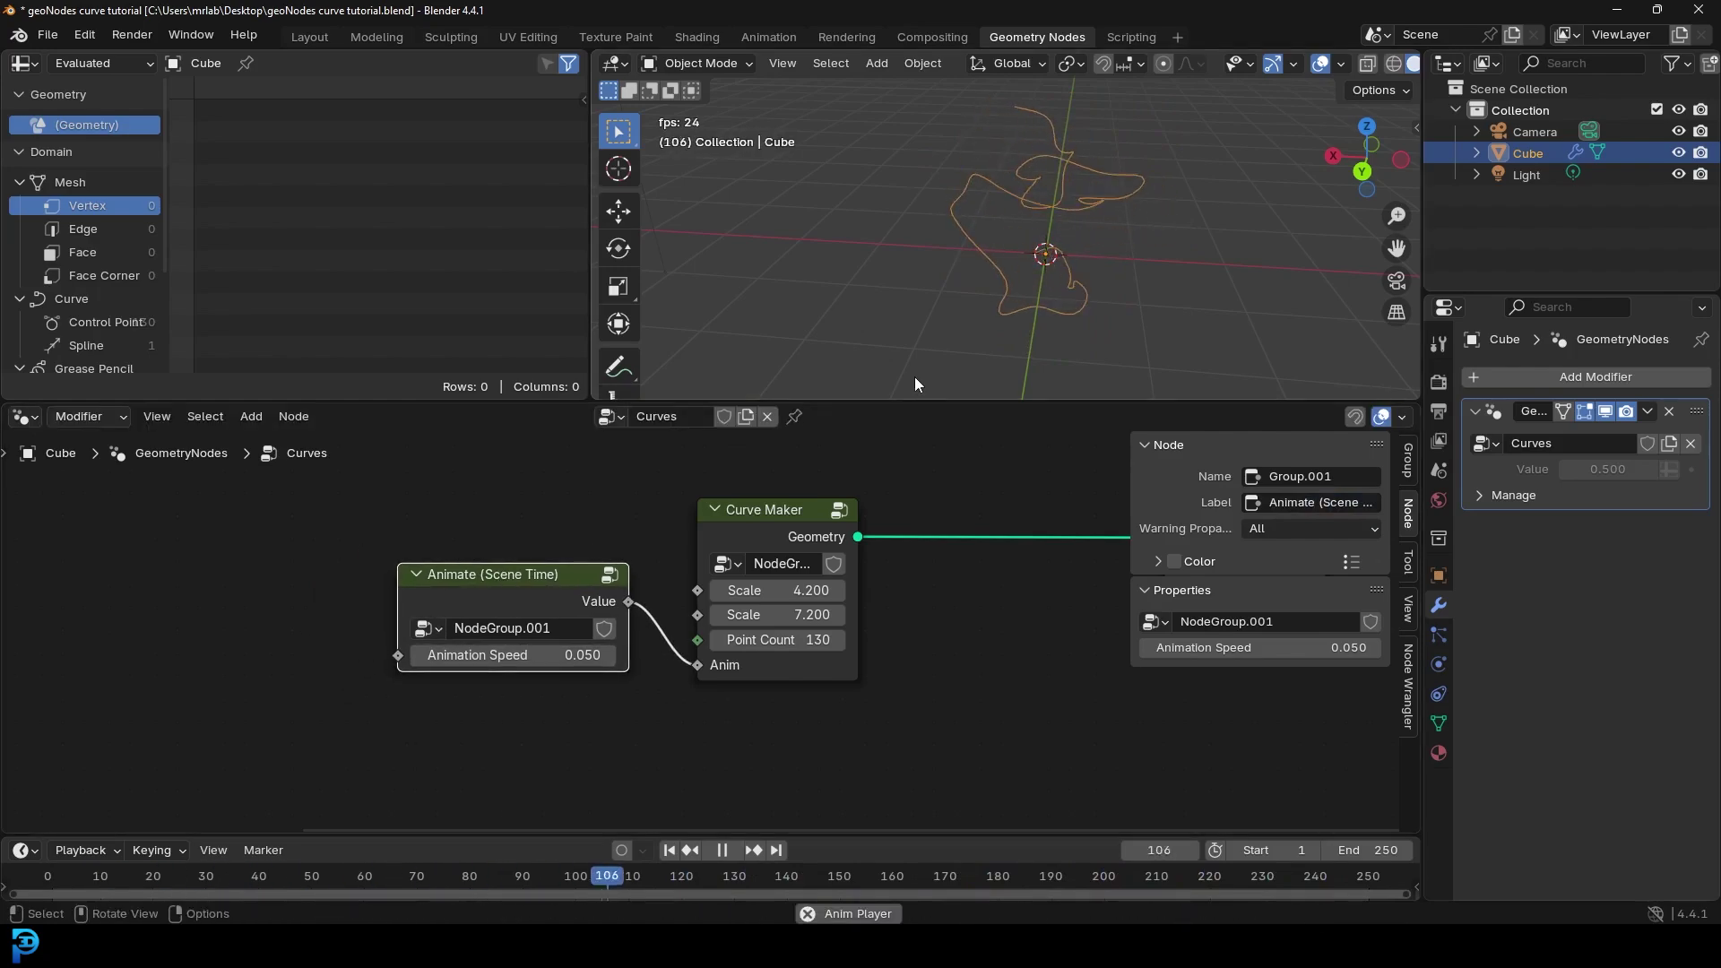
Step: Space out the node tree by moving Group Output away from Curve Maker and nudging the Animate (Scene Time) node
drag(733, 529, 729, 527)
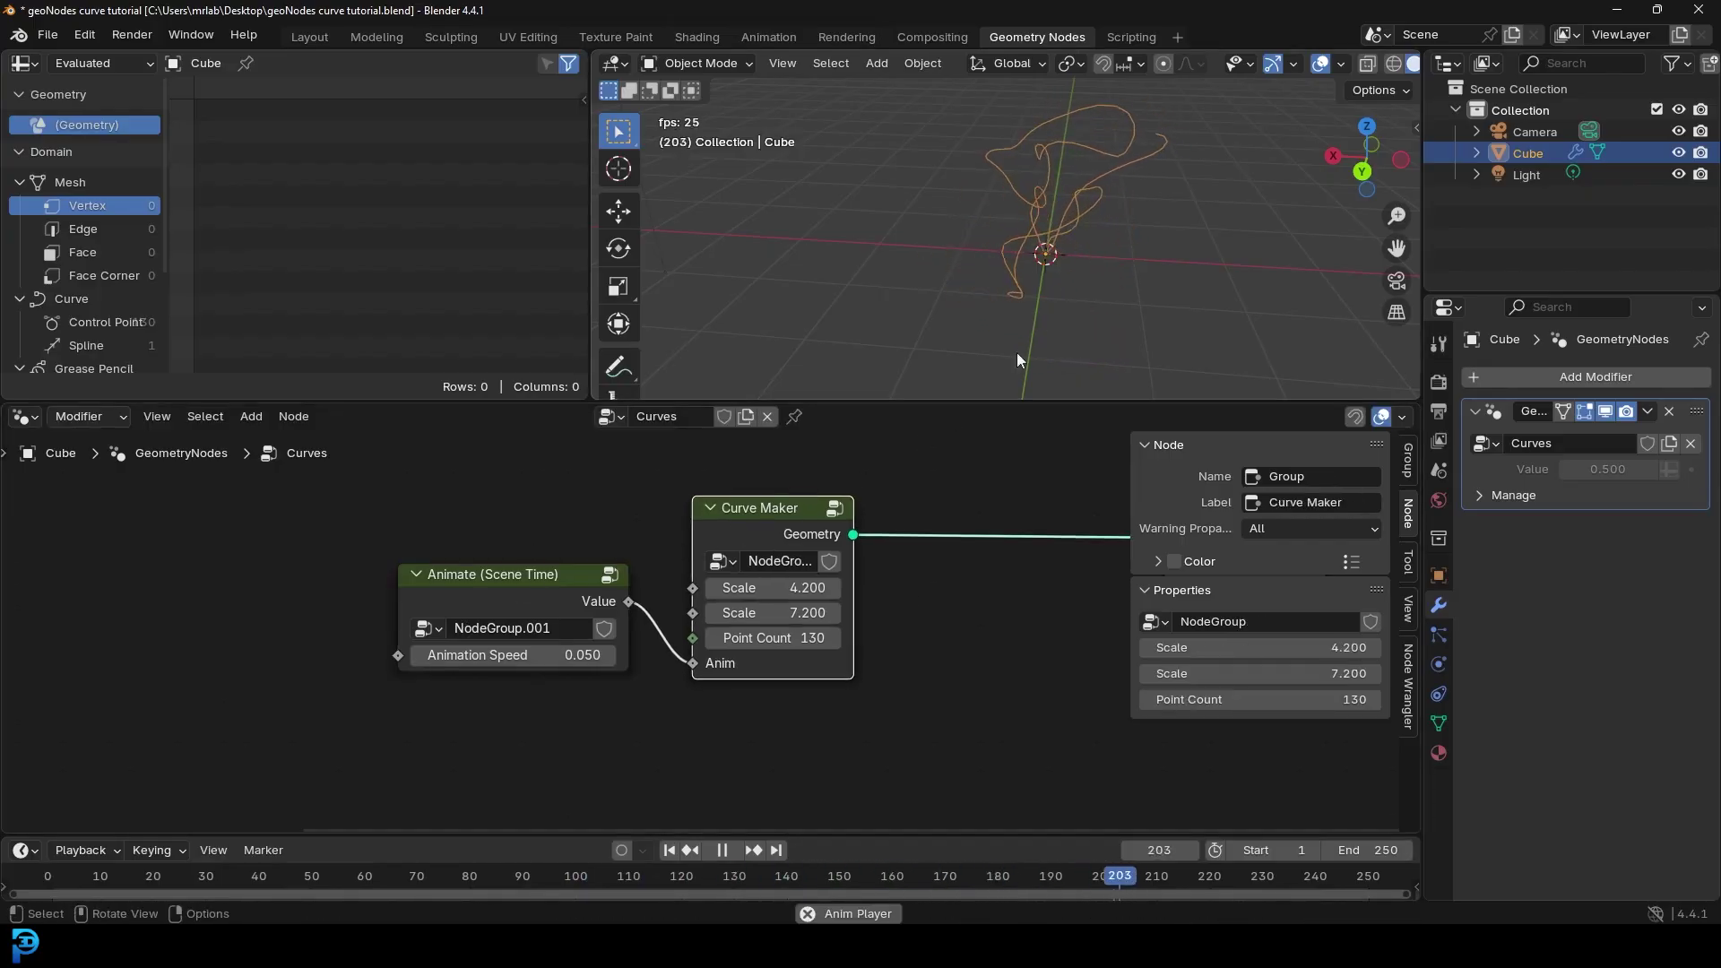
scroll(810, 630, down, 5)
middle_drag(810, 630, 561, 651)
drag(811, 578, 951, 582)
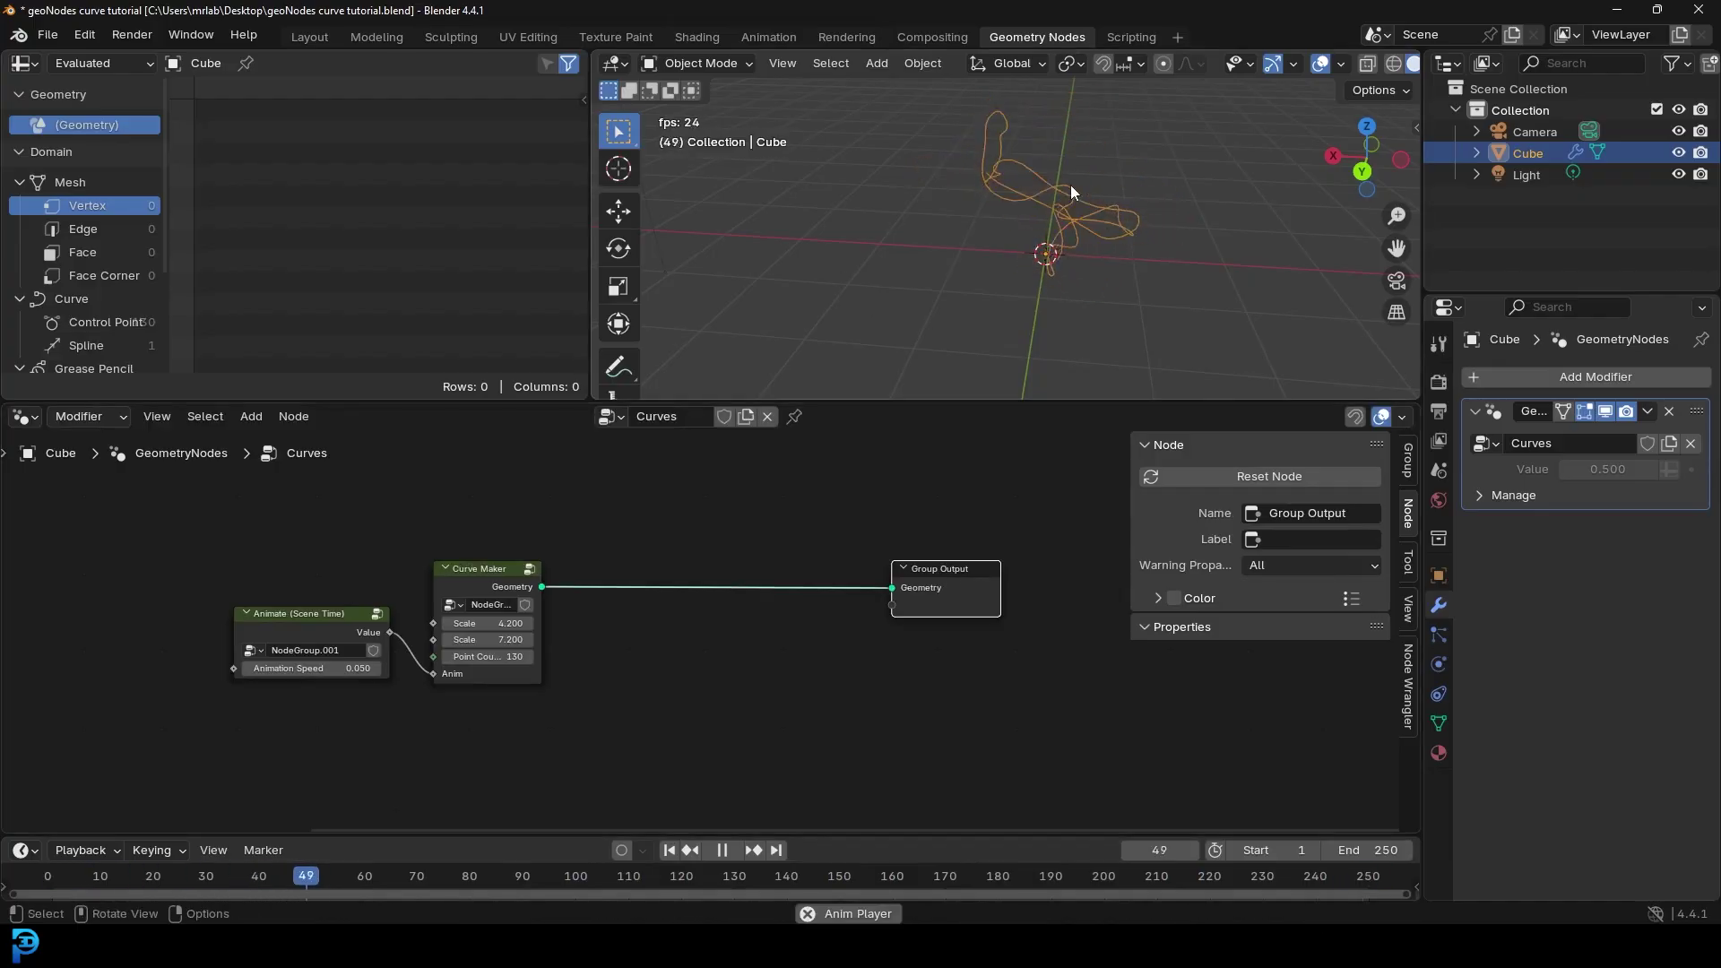
drag(305, 611, 320, 605)
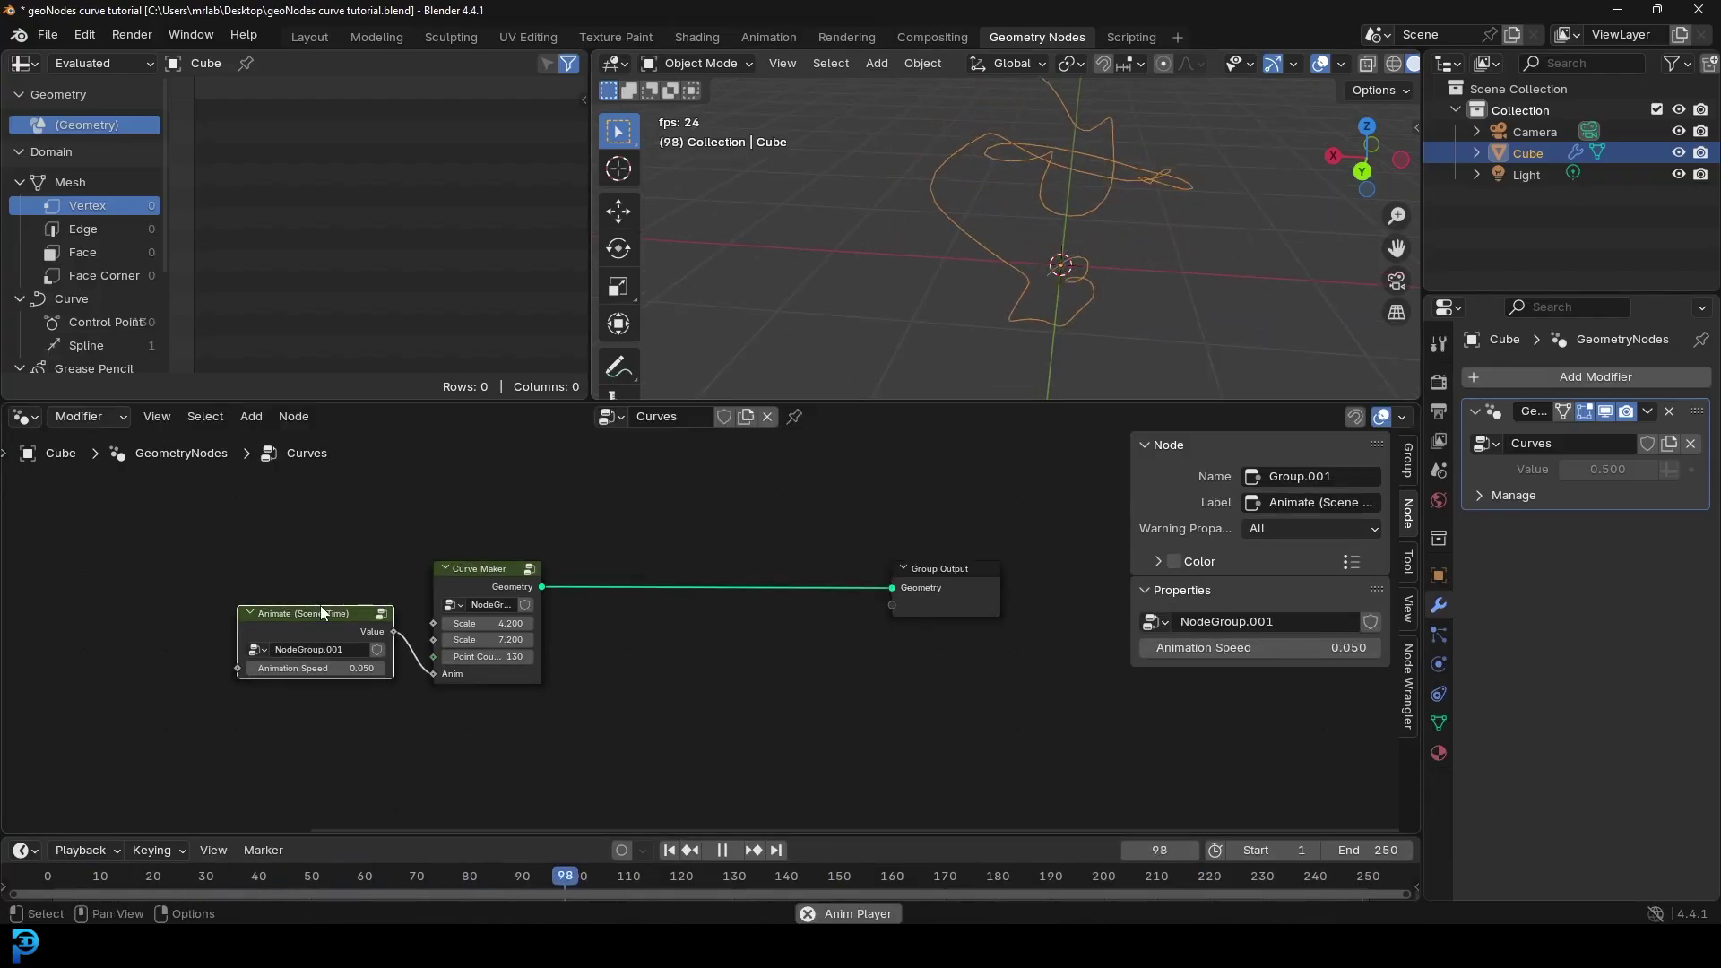
Step: Test the Animate node's Animation Speed at 0.3 and 0.01, and set it back to 0.05
click(311, 668)
text(0.3)
key(Return)
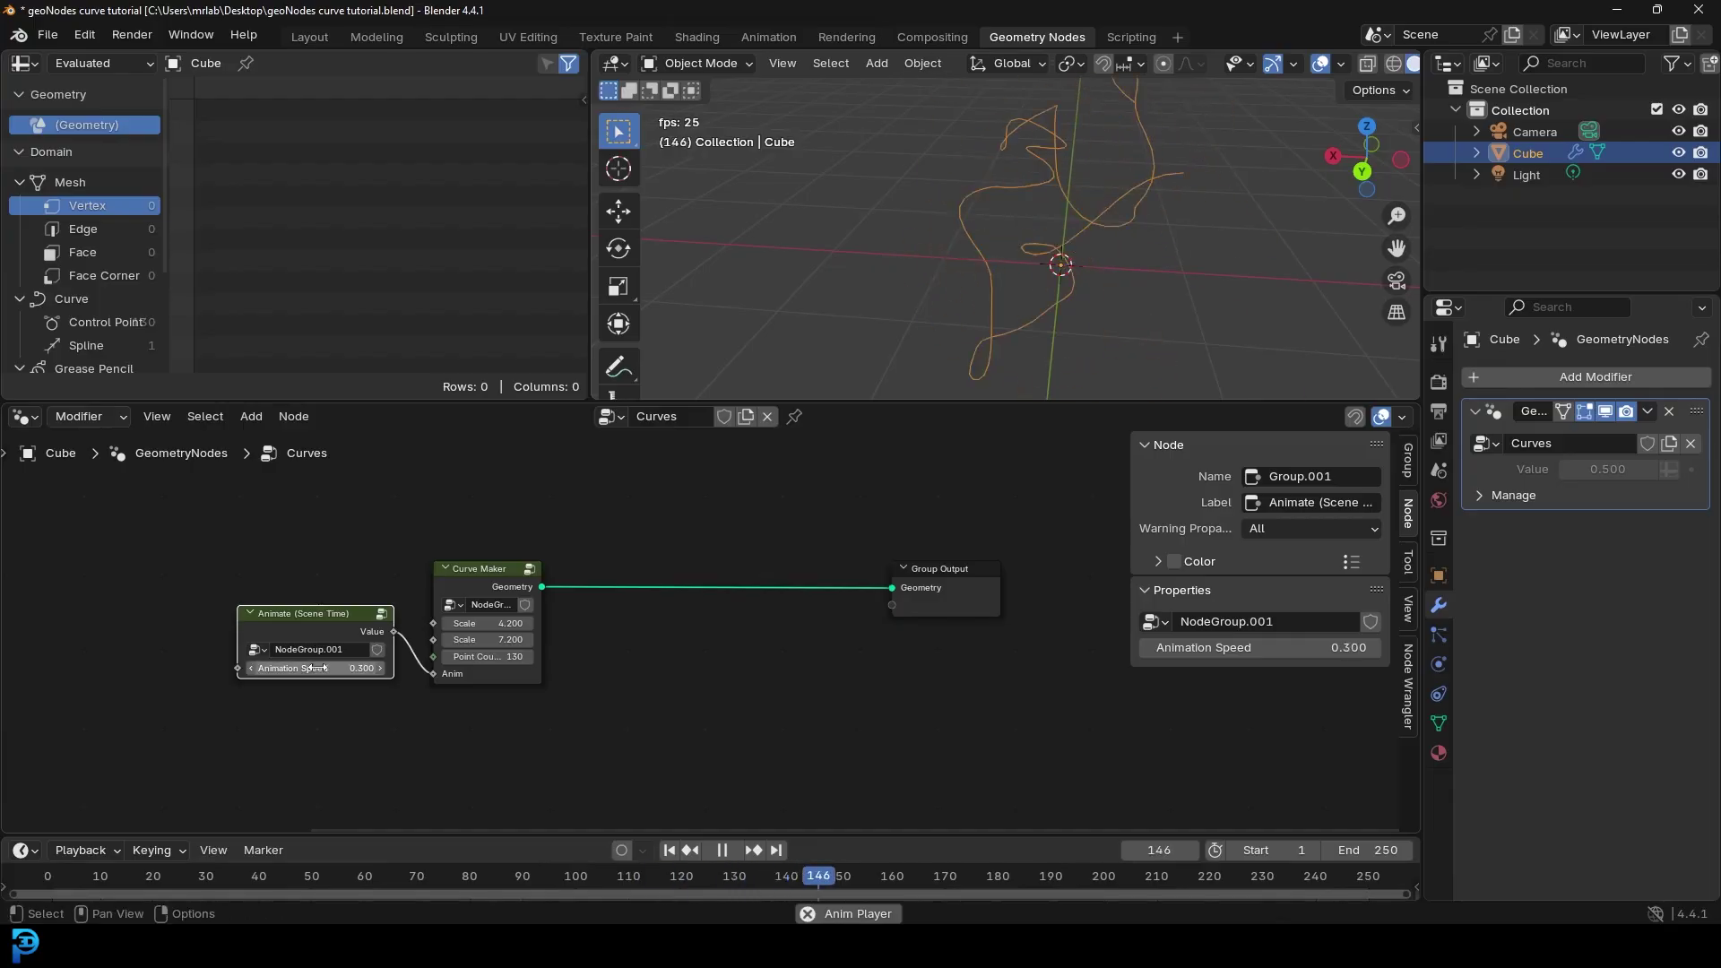
click(311, 668)
text(0.01)
key(Return)
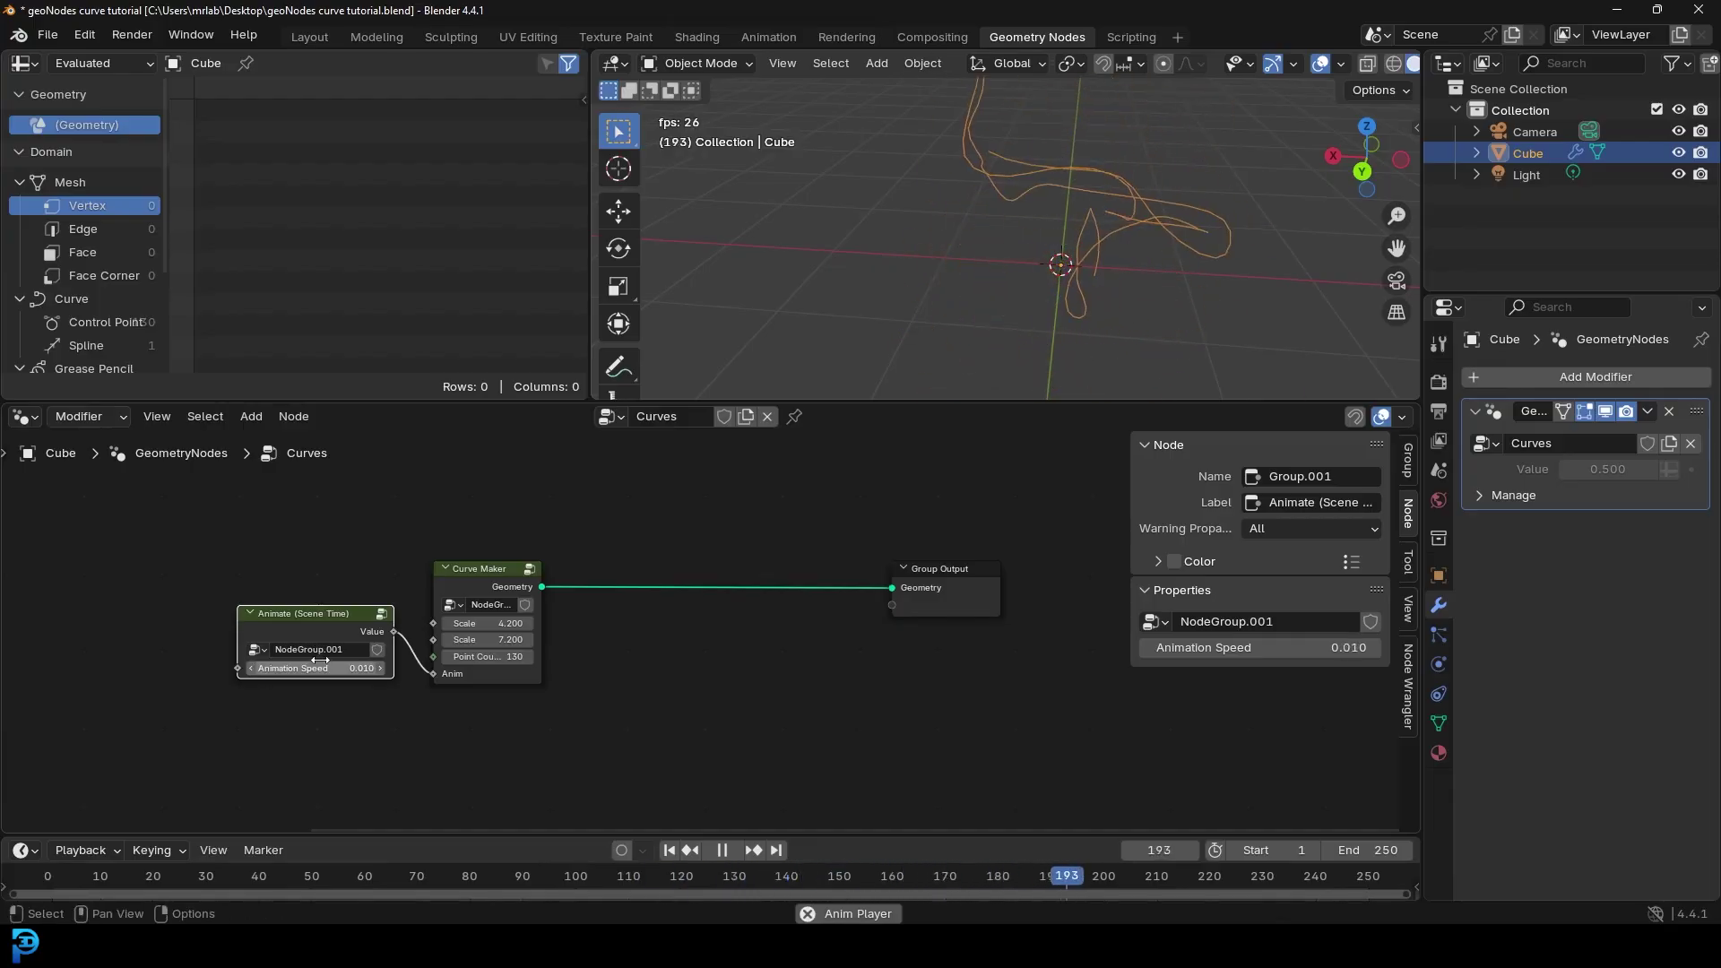
click(324, 667)
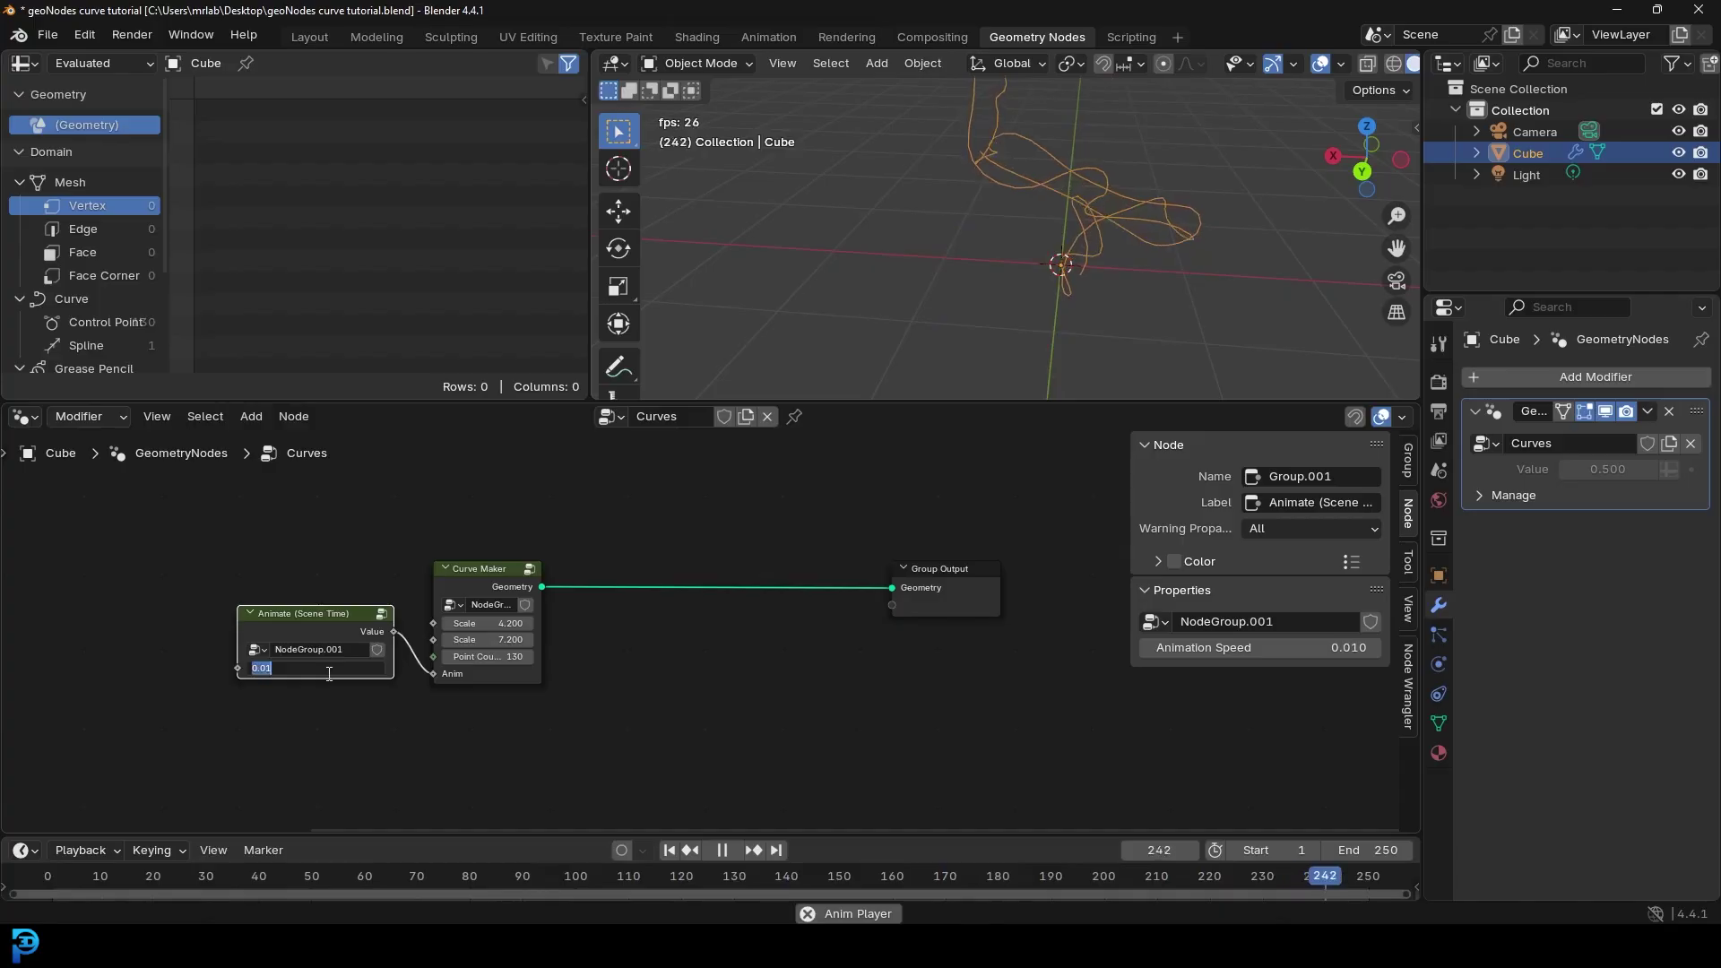
text(0.05)
key(Return)
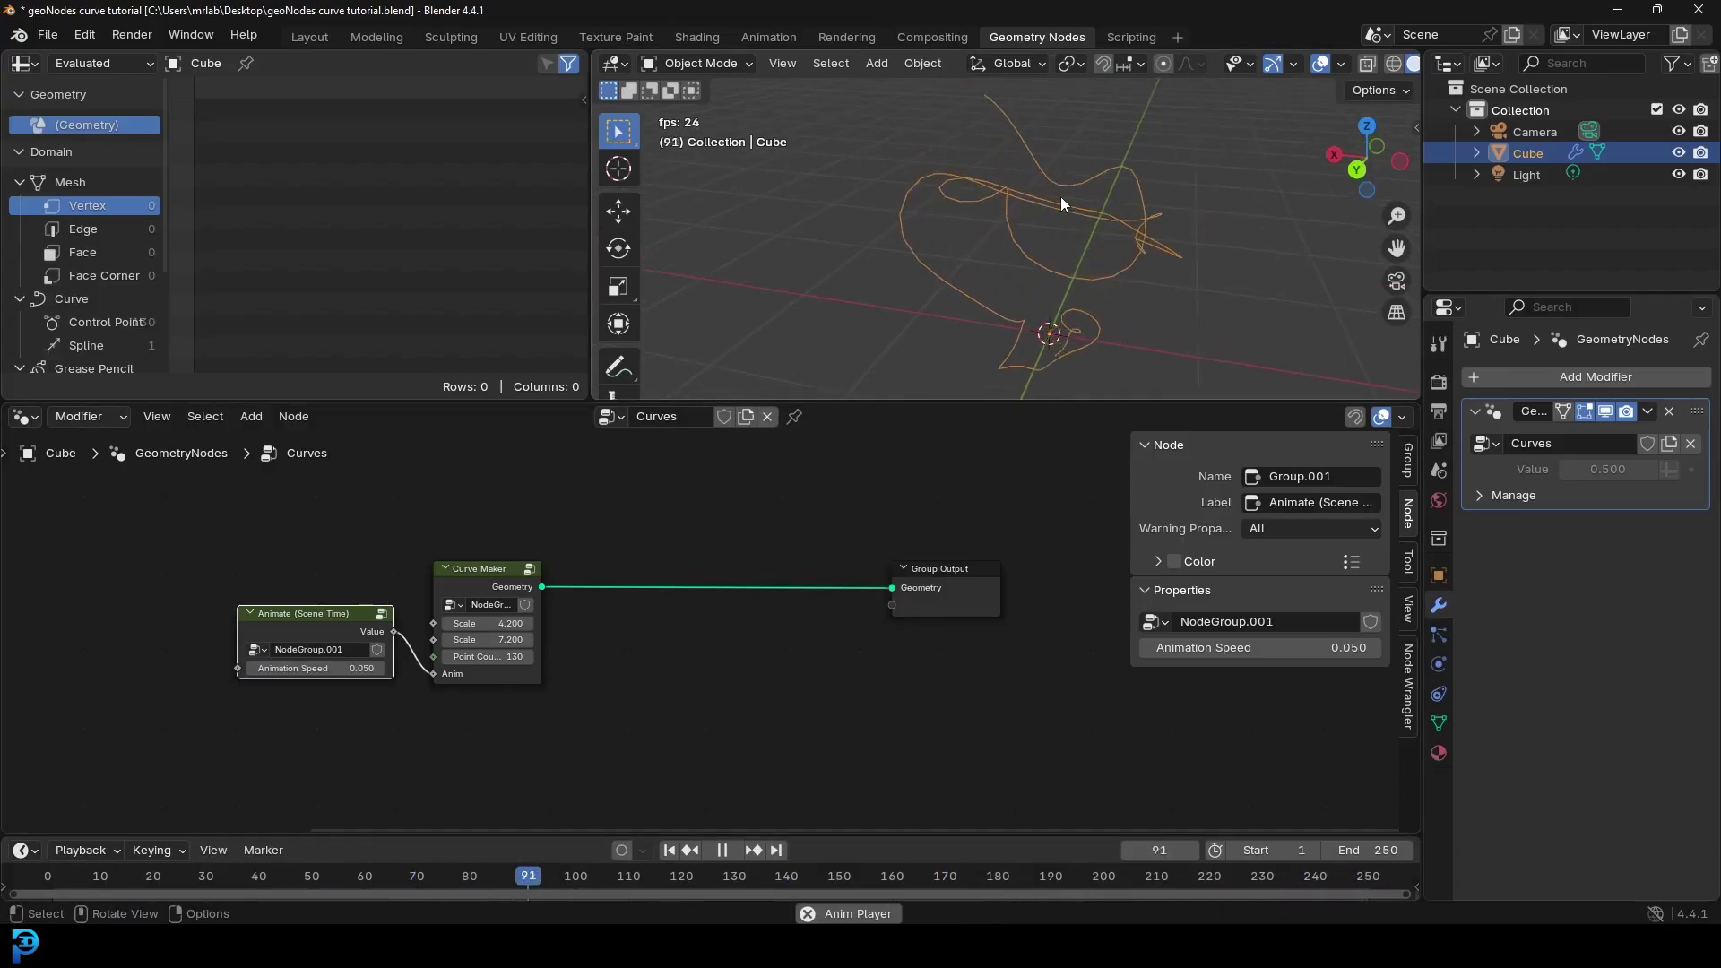
Step: Stop the animation playback and move Group Output farther from Curve Maker to make room for more nodes
key(space)
key(Home)
drag(876, 582, 1067, 580)
scroll(387, 541, up, 6)
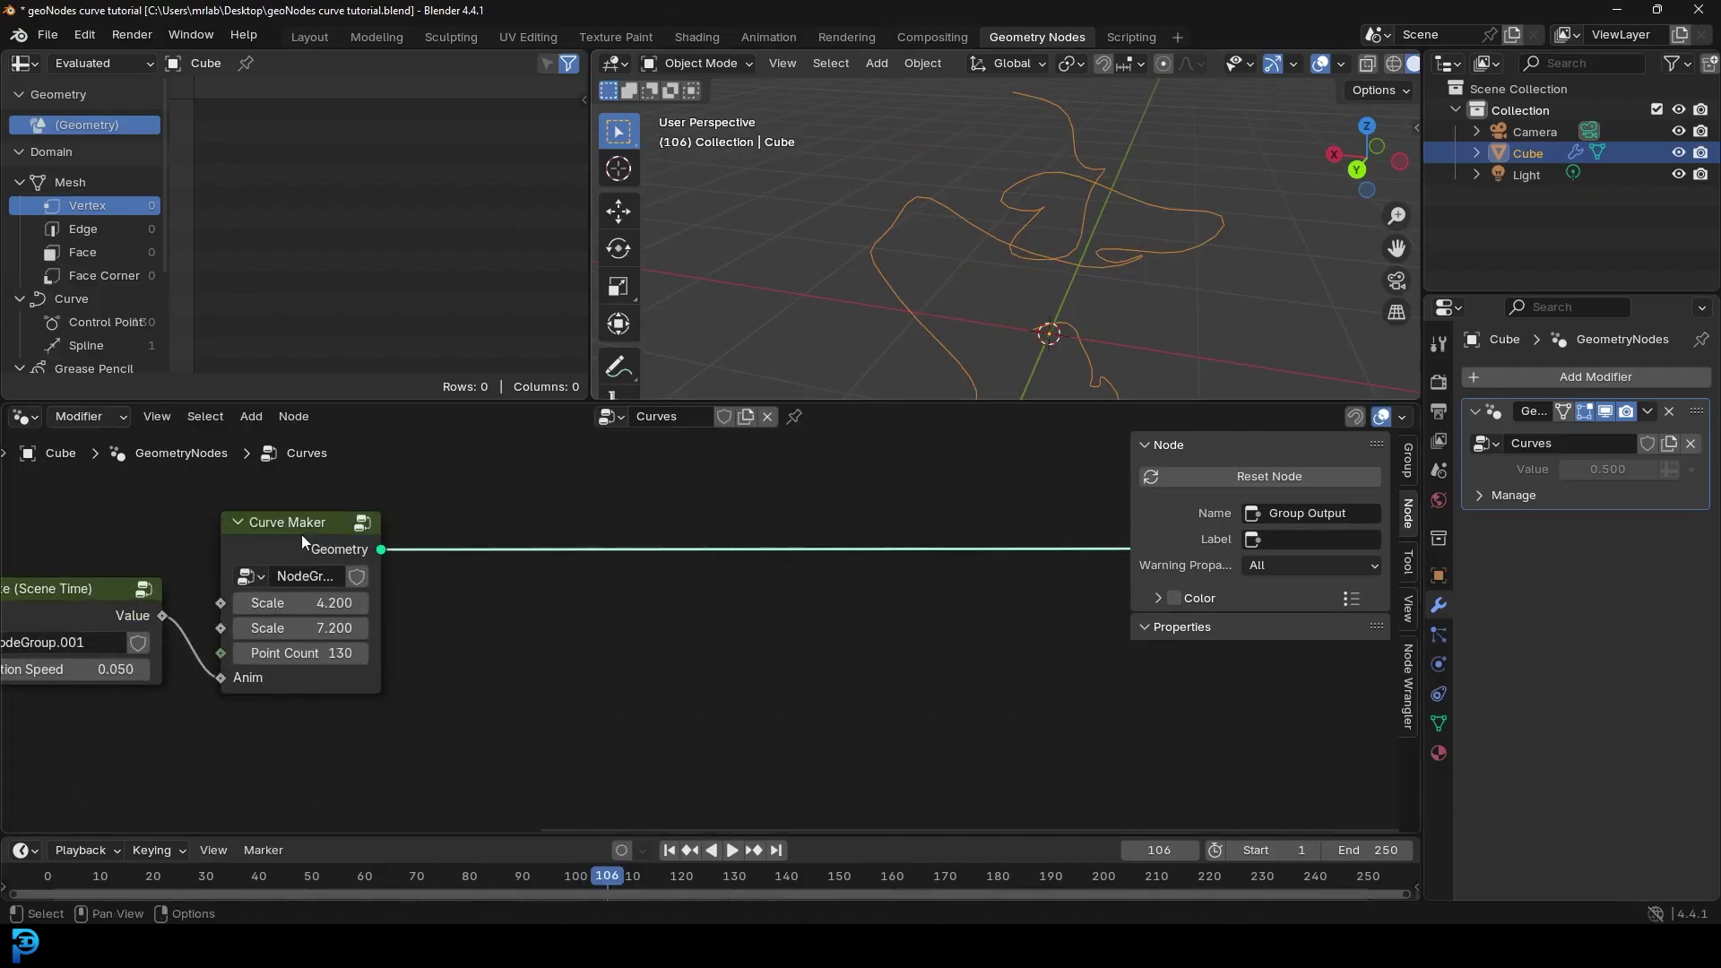
Step: Insert a Curve to Mesh node on the link between Curve Maker and Group Output
middle_drag(410, 539, 435, 568)
key(shift+a)
click(586, 481)
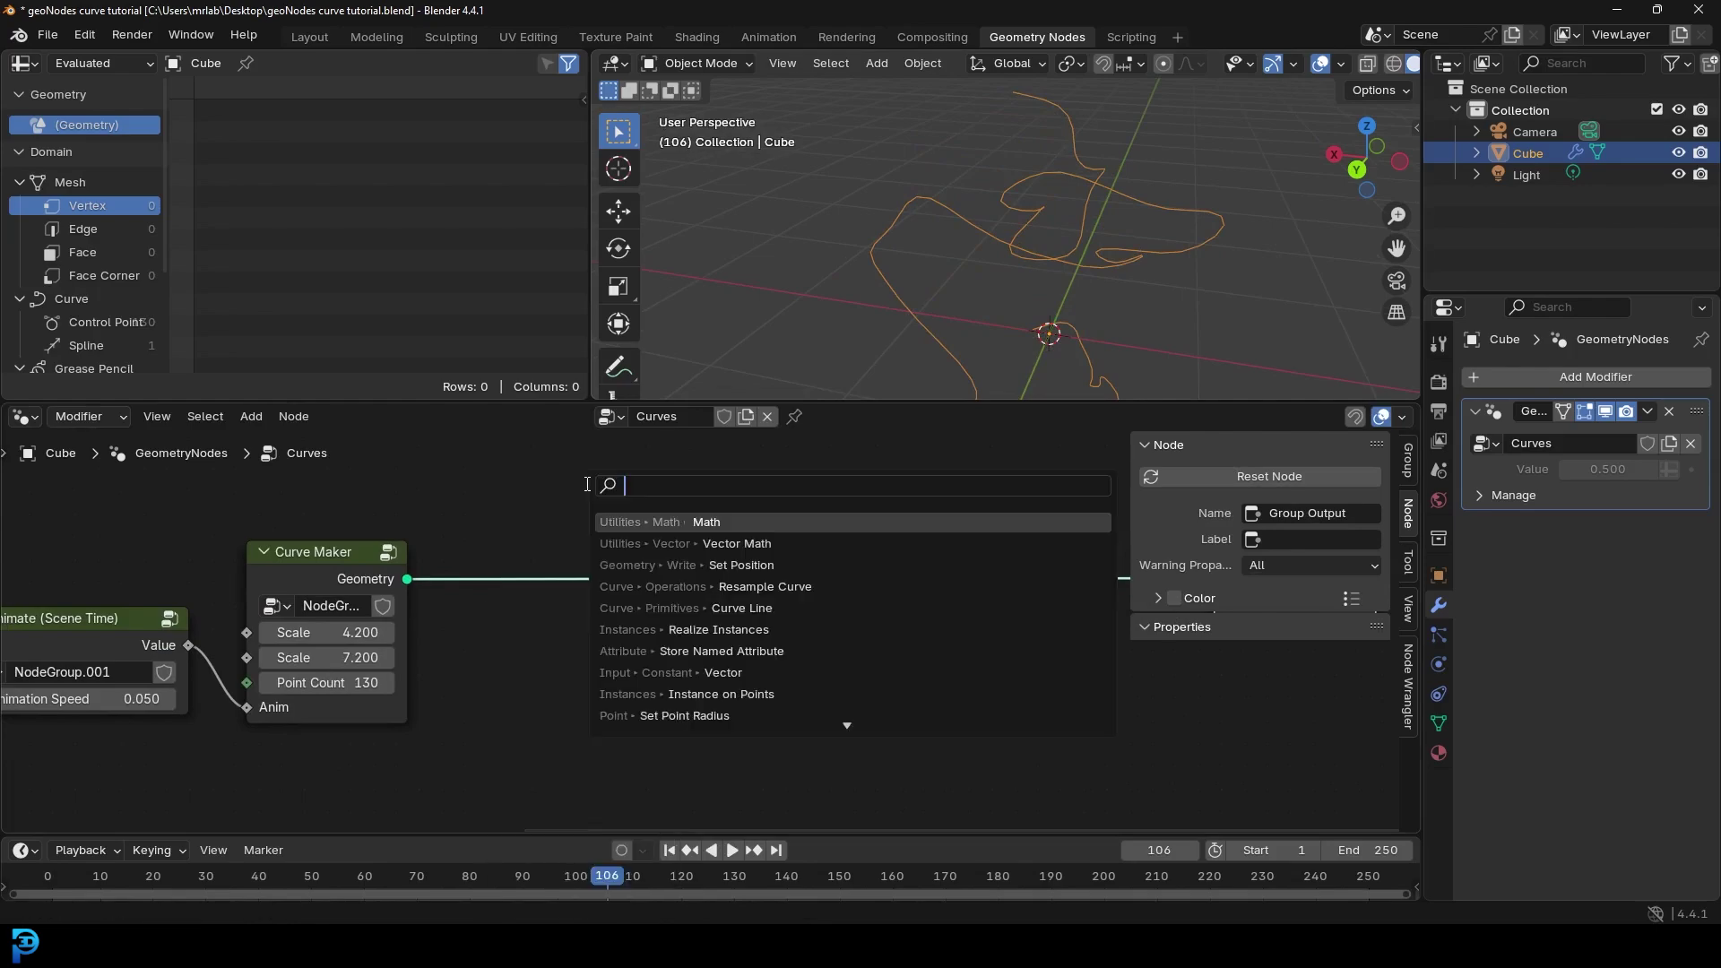
text(curve to)
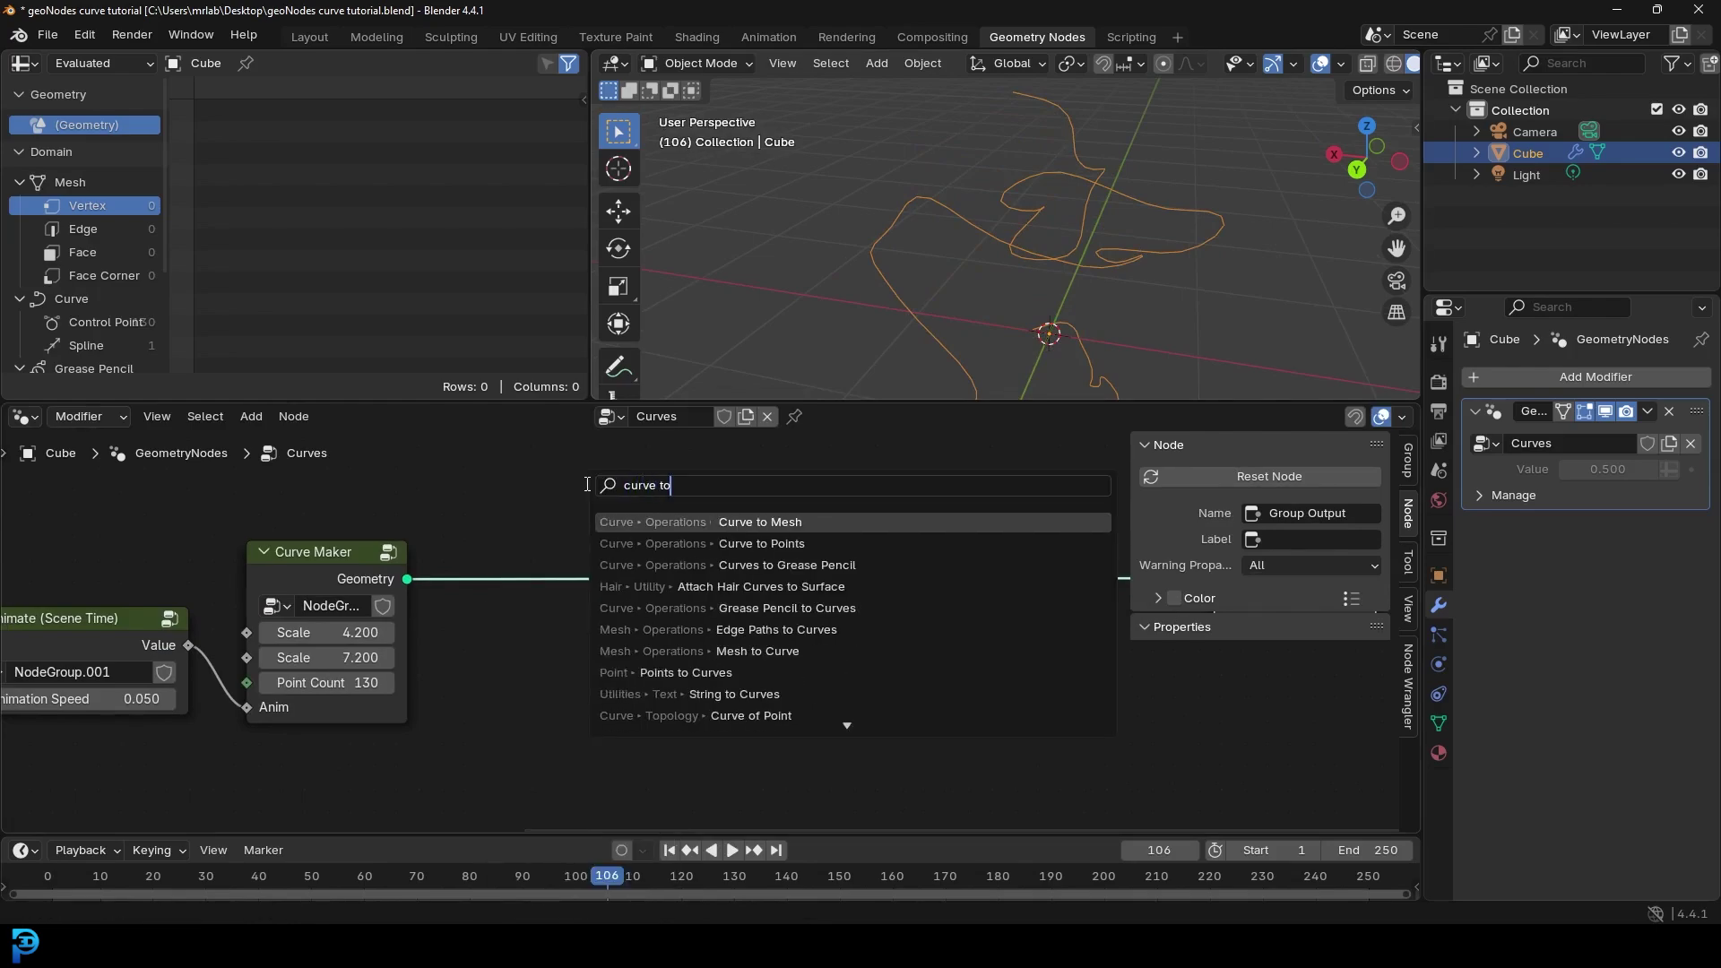
click(718, 520)
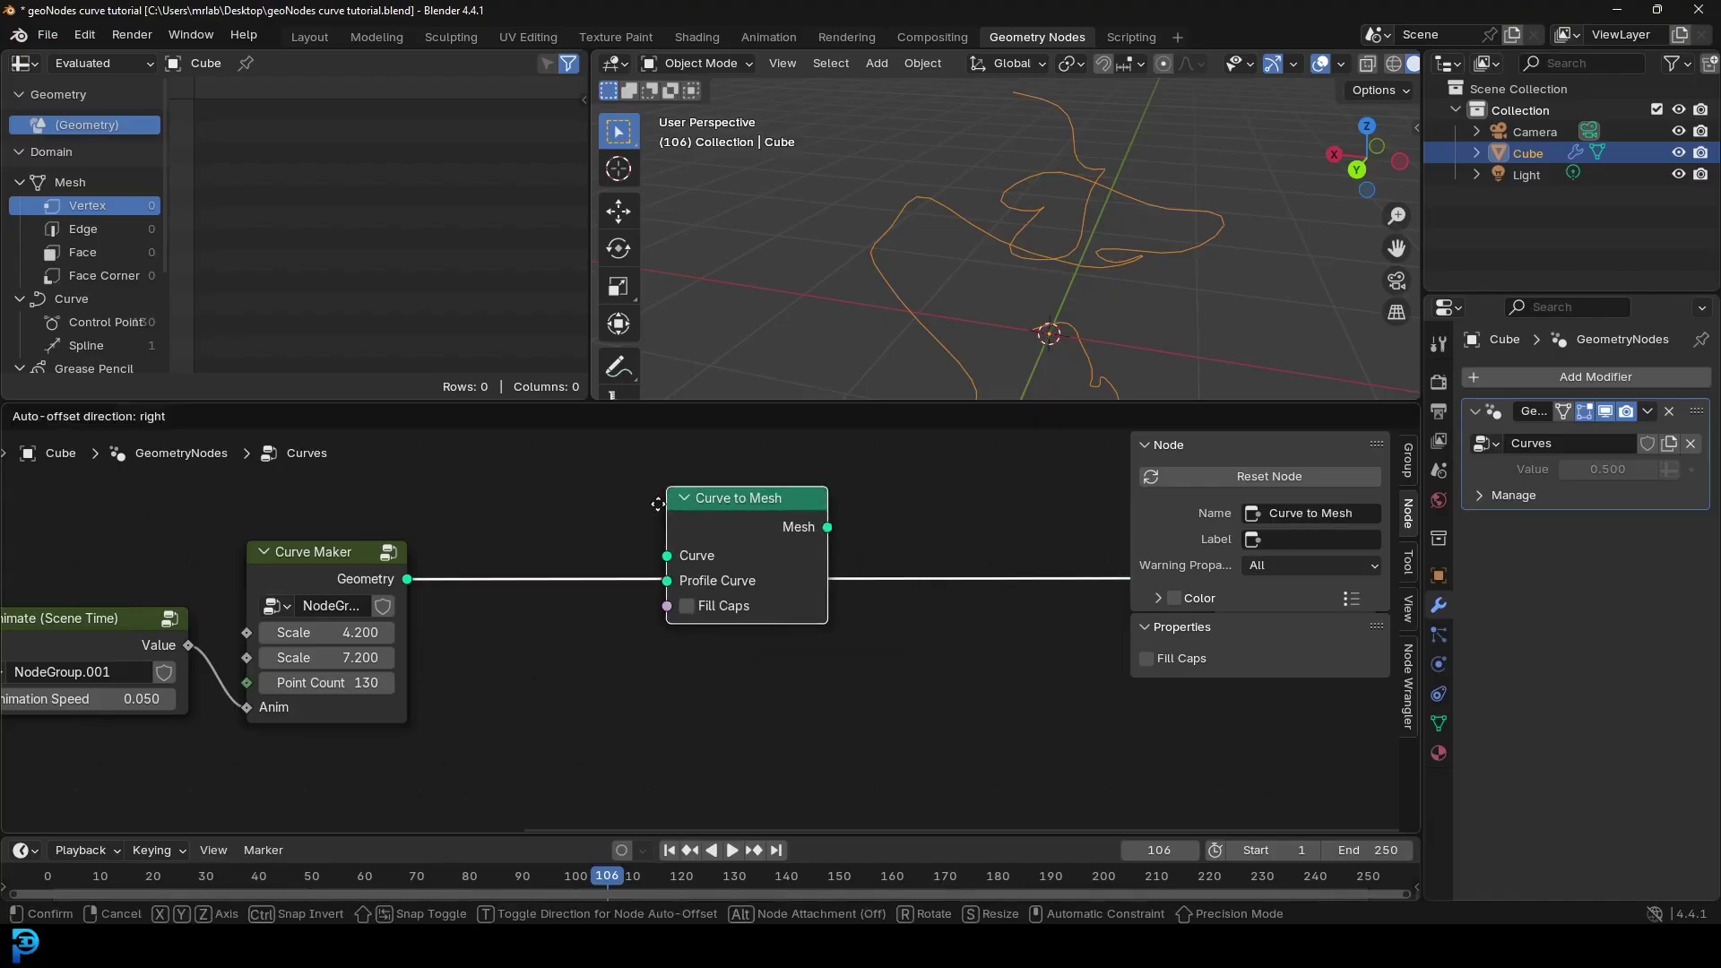
click(705, 526)
middle_drag(608, 641, 645, 607)
scroll(645, 607, down, 1)
scroll(744, 570, up, 2)
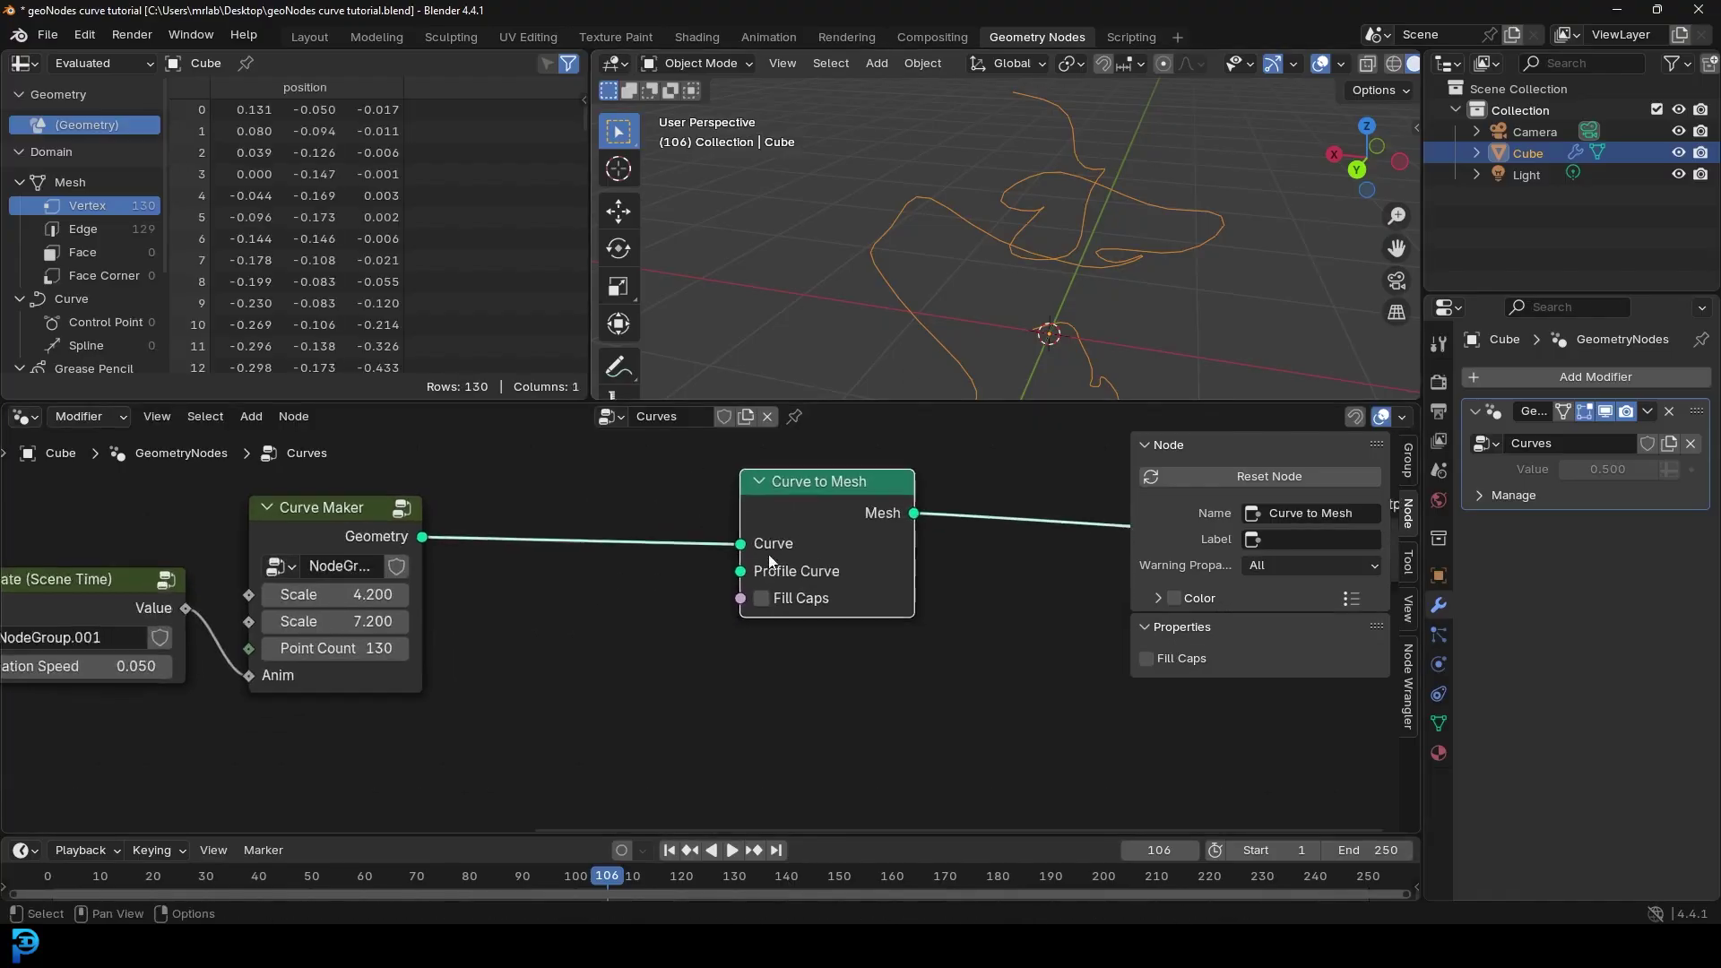
Step: Add a Curve Circle node connected to the Profile Curve input of Curve to Mesh
drag(743, 567, 720, 589)
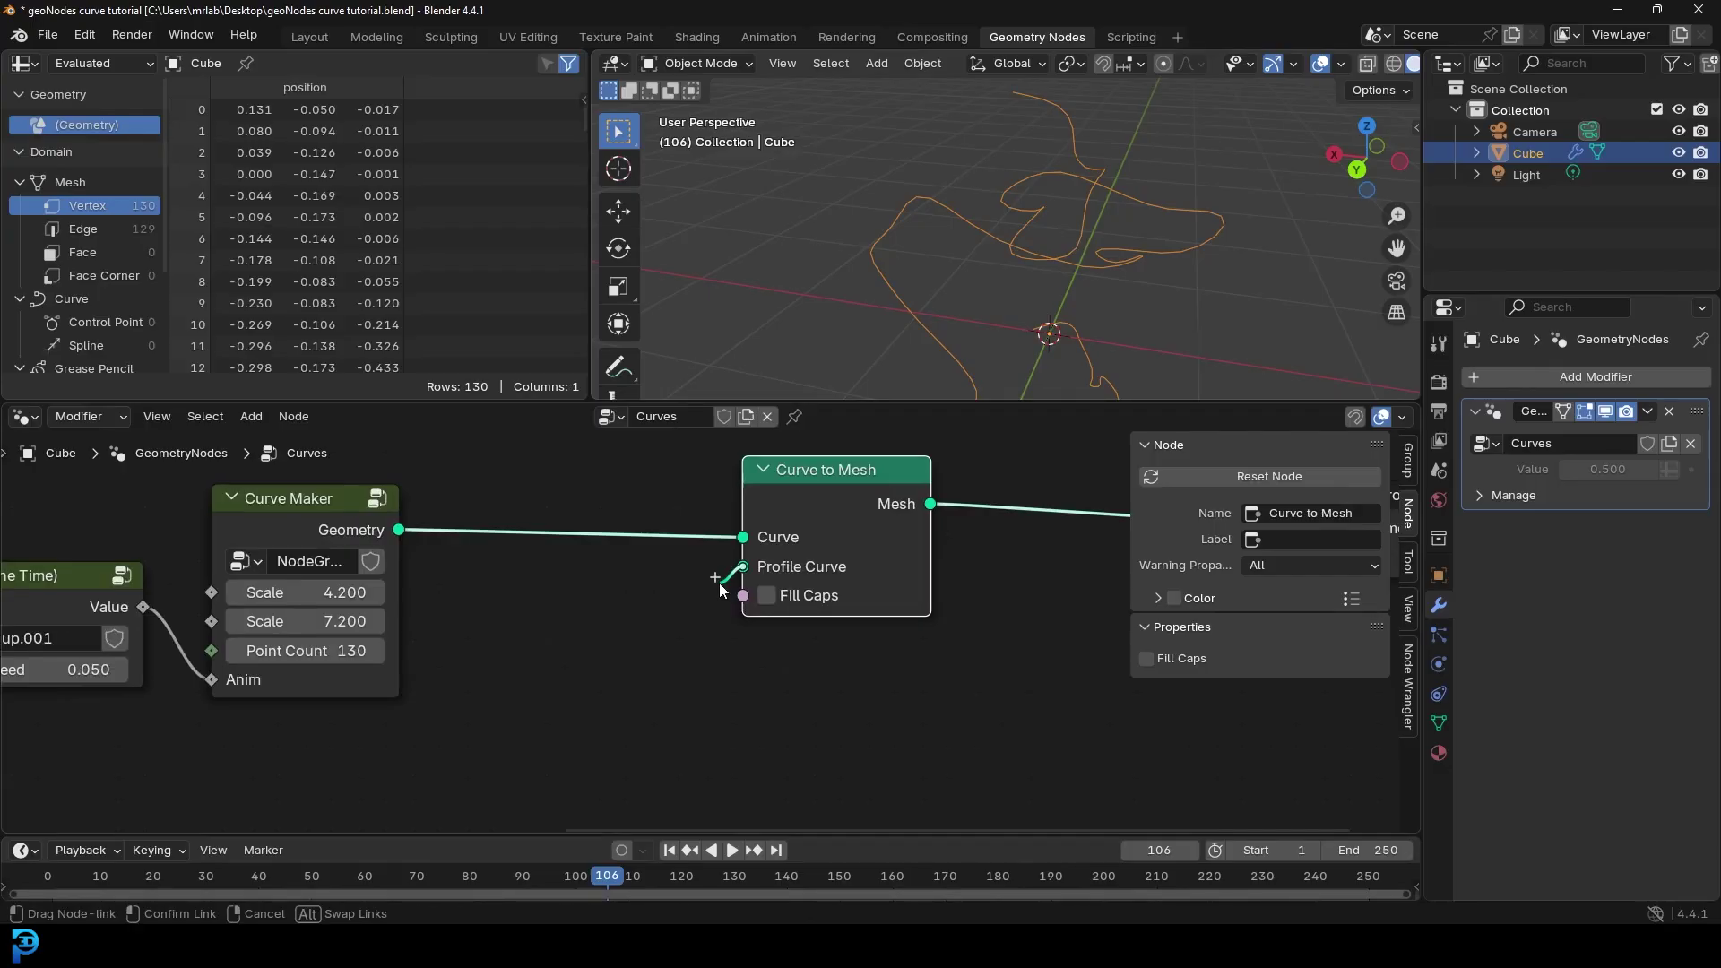
drag(626, 701, 625, 701)
text(curve circ)
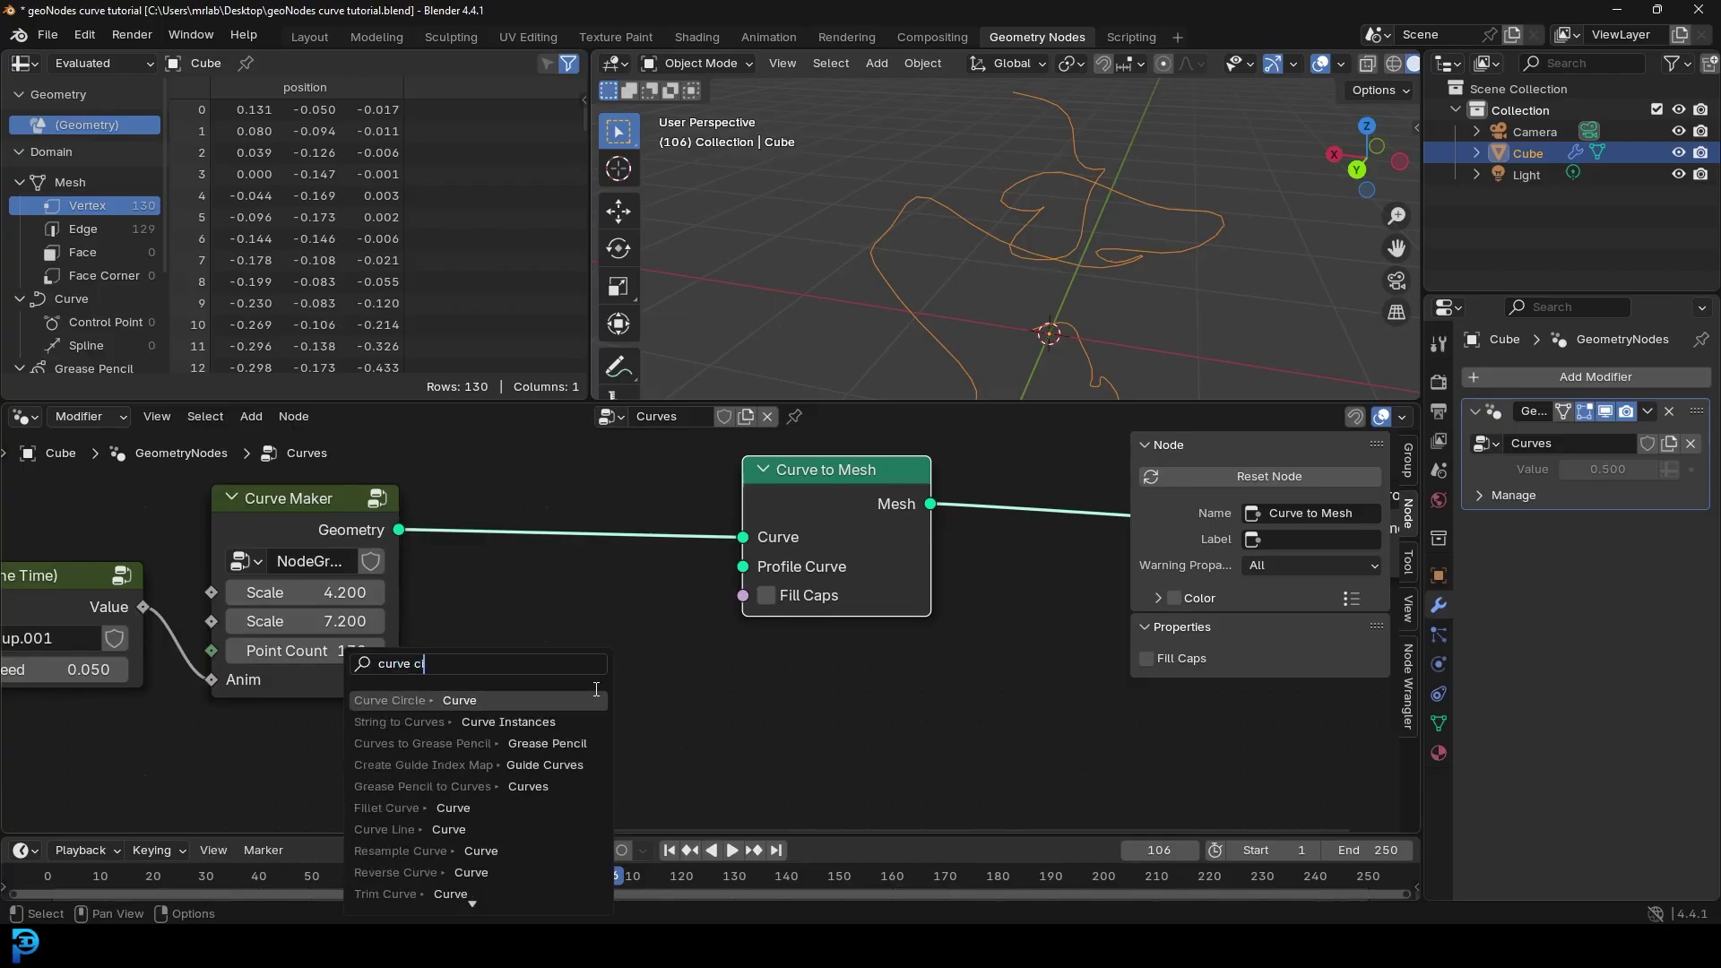
click(442, 699)
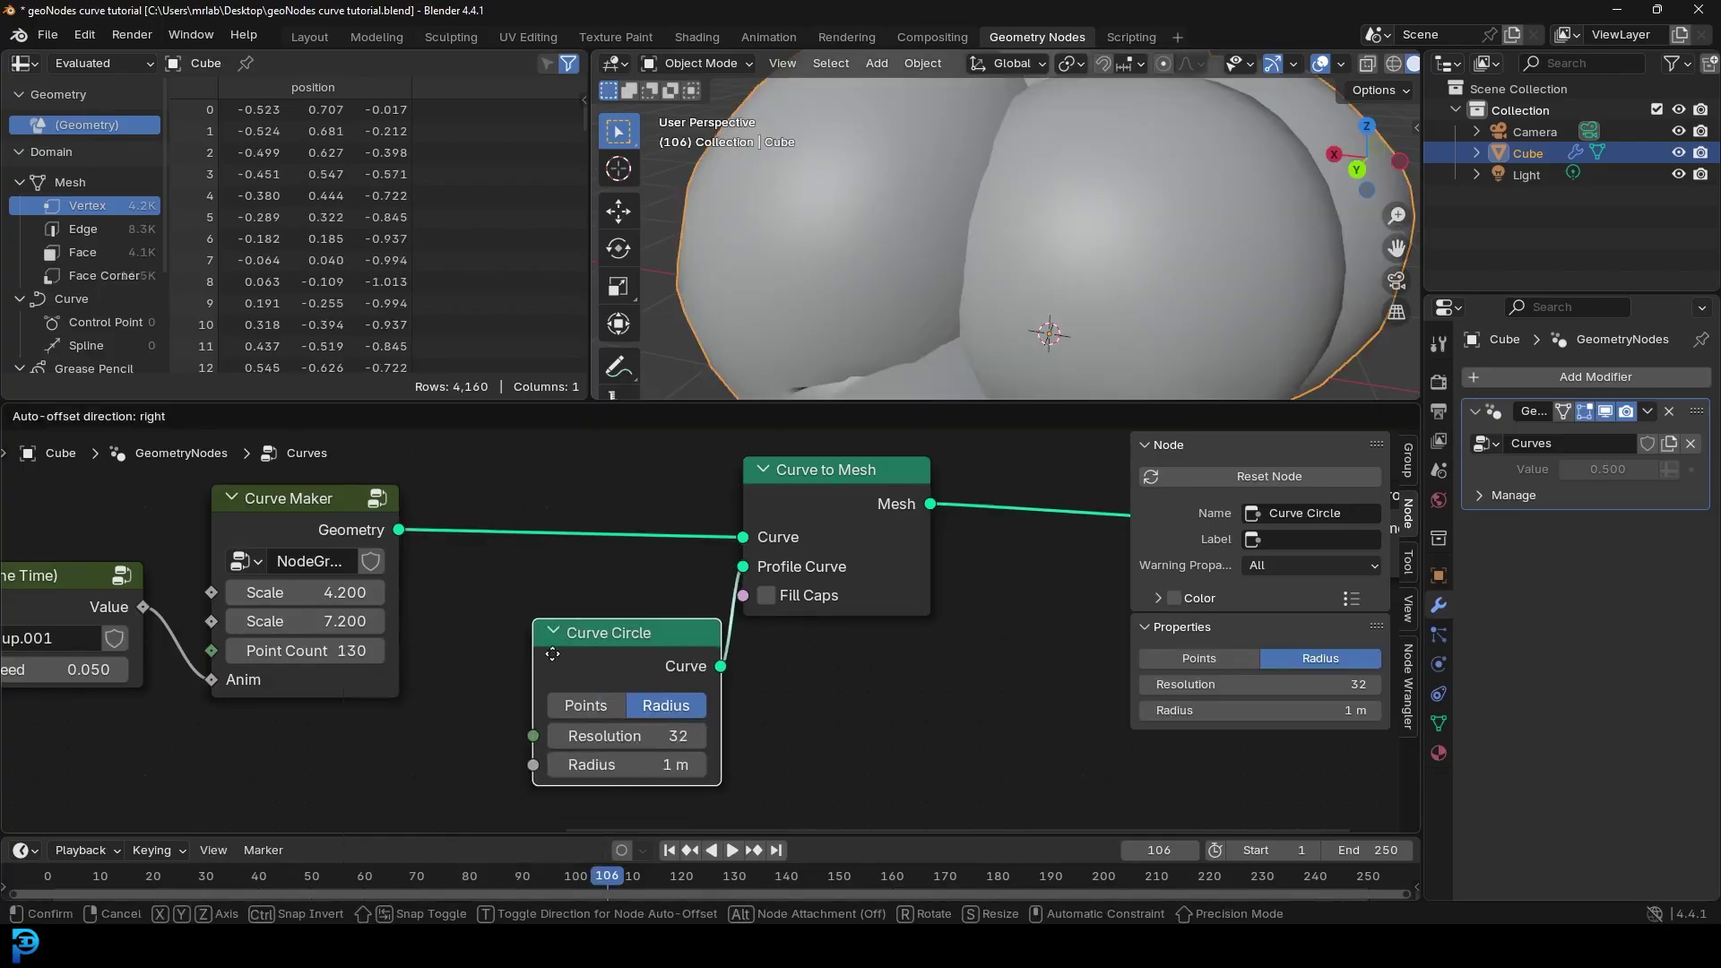
click(545, 647)
Step: Set the Curve Circle's Radius to 0.08 m and view the tube from different angles
drag(632, 738, 556, 738)
scroll(887, 280, down, 4)
middle_drag(887, 281, 926, 278)
drag(618, 628, 619, 631)
scroll(1001, 180, up, 2)
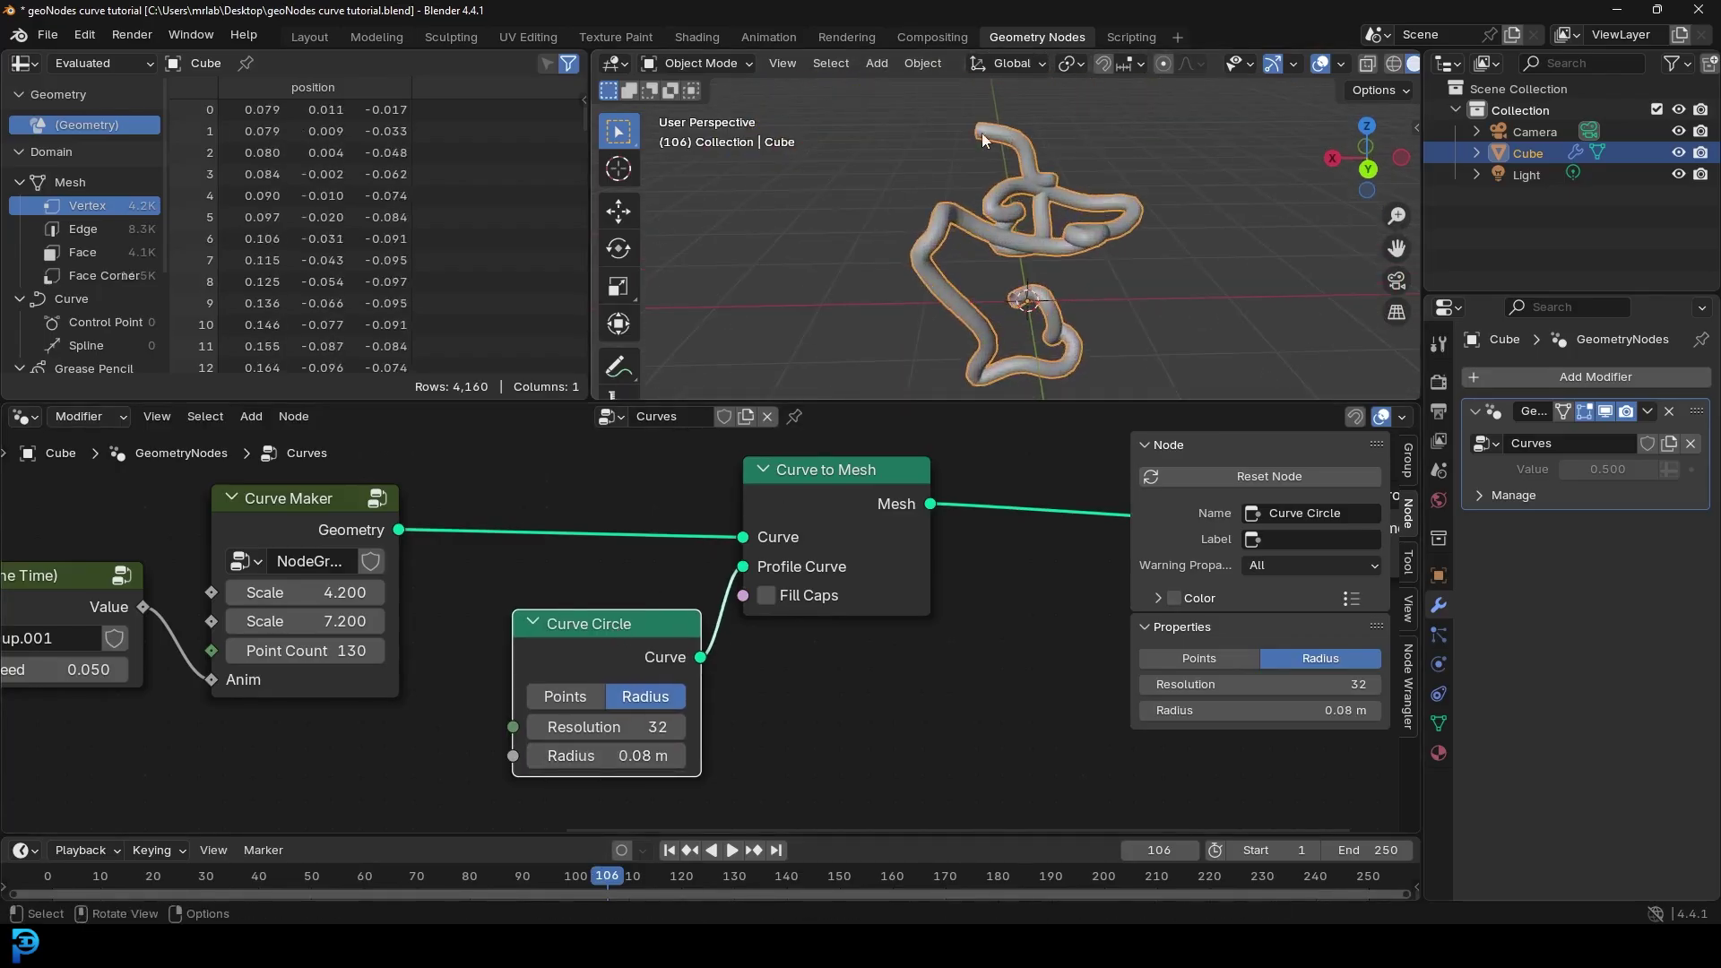
middle_drag(1084, 282, 1211, 210)
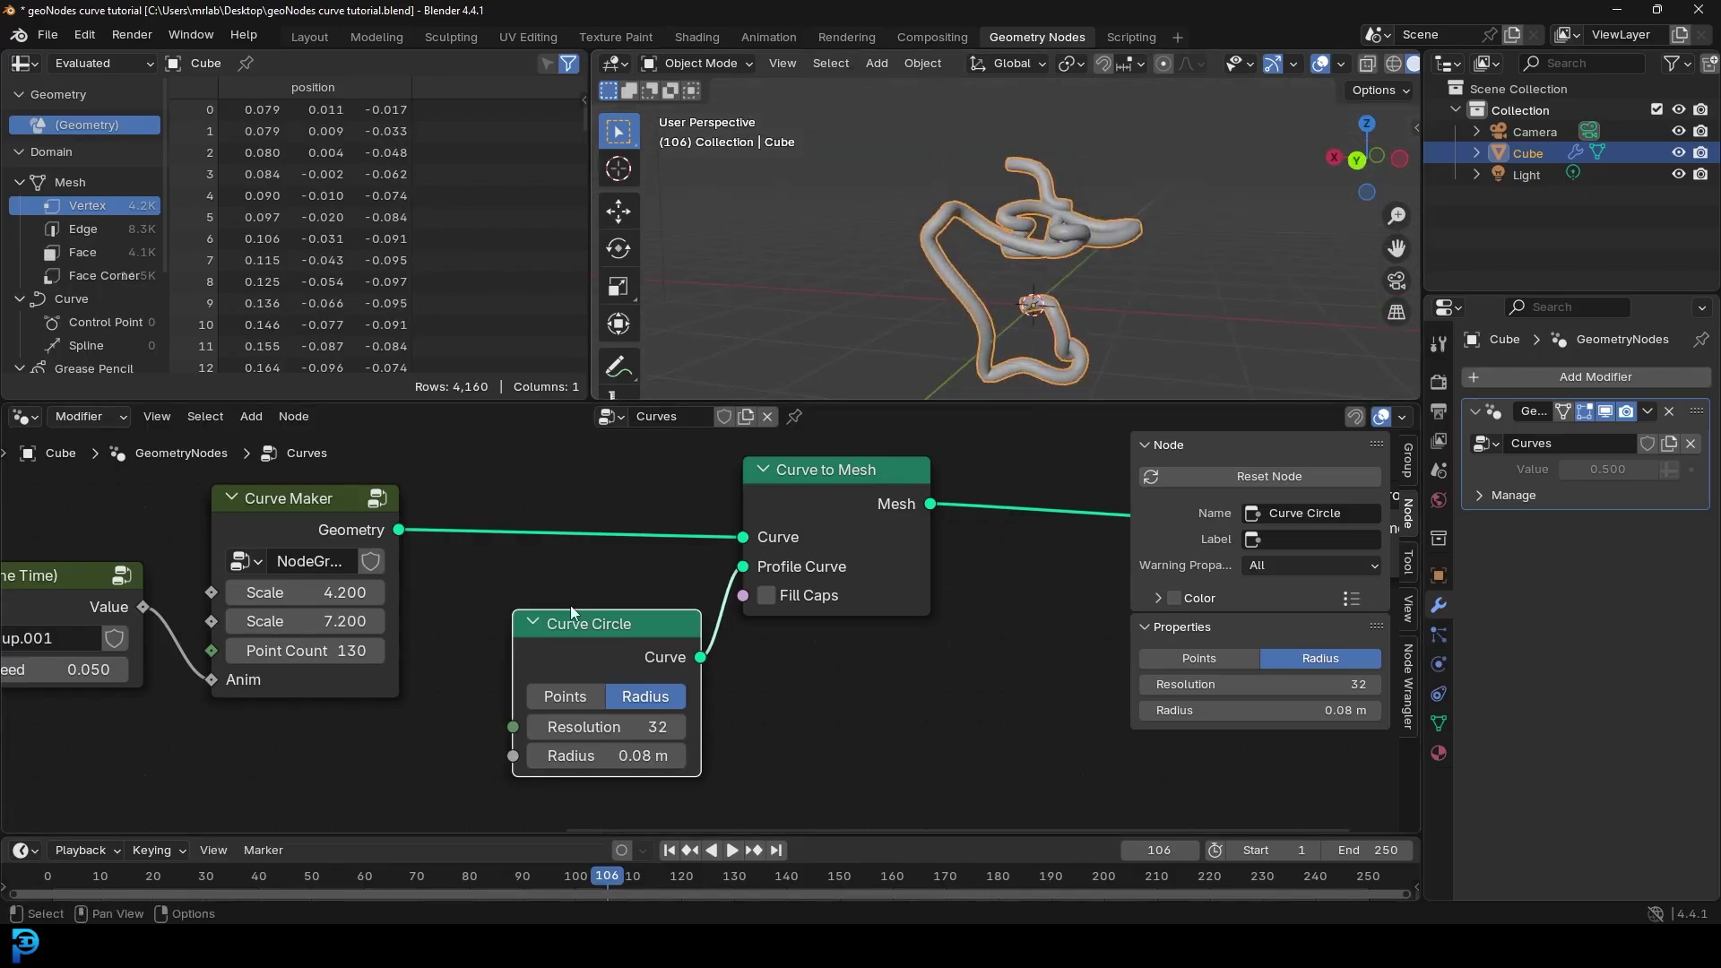
Step: Set the Curve Circle's Resolution to 20
scroll(579, 606, down, 3)
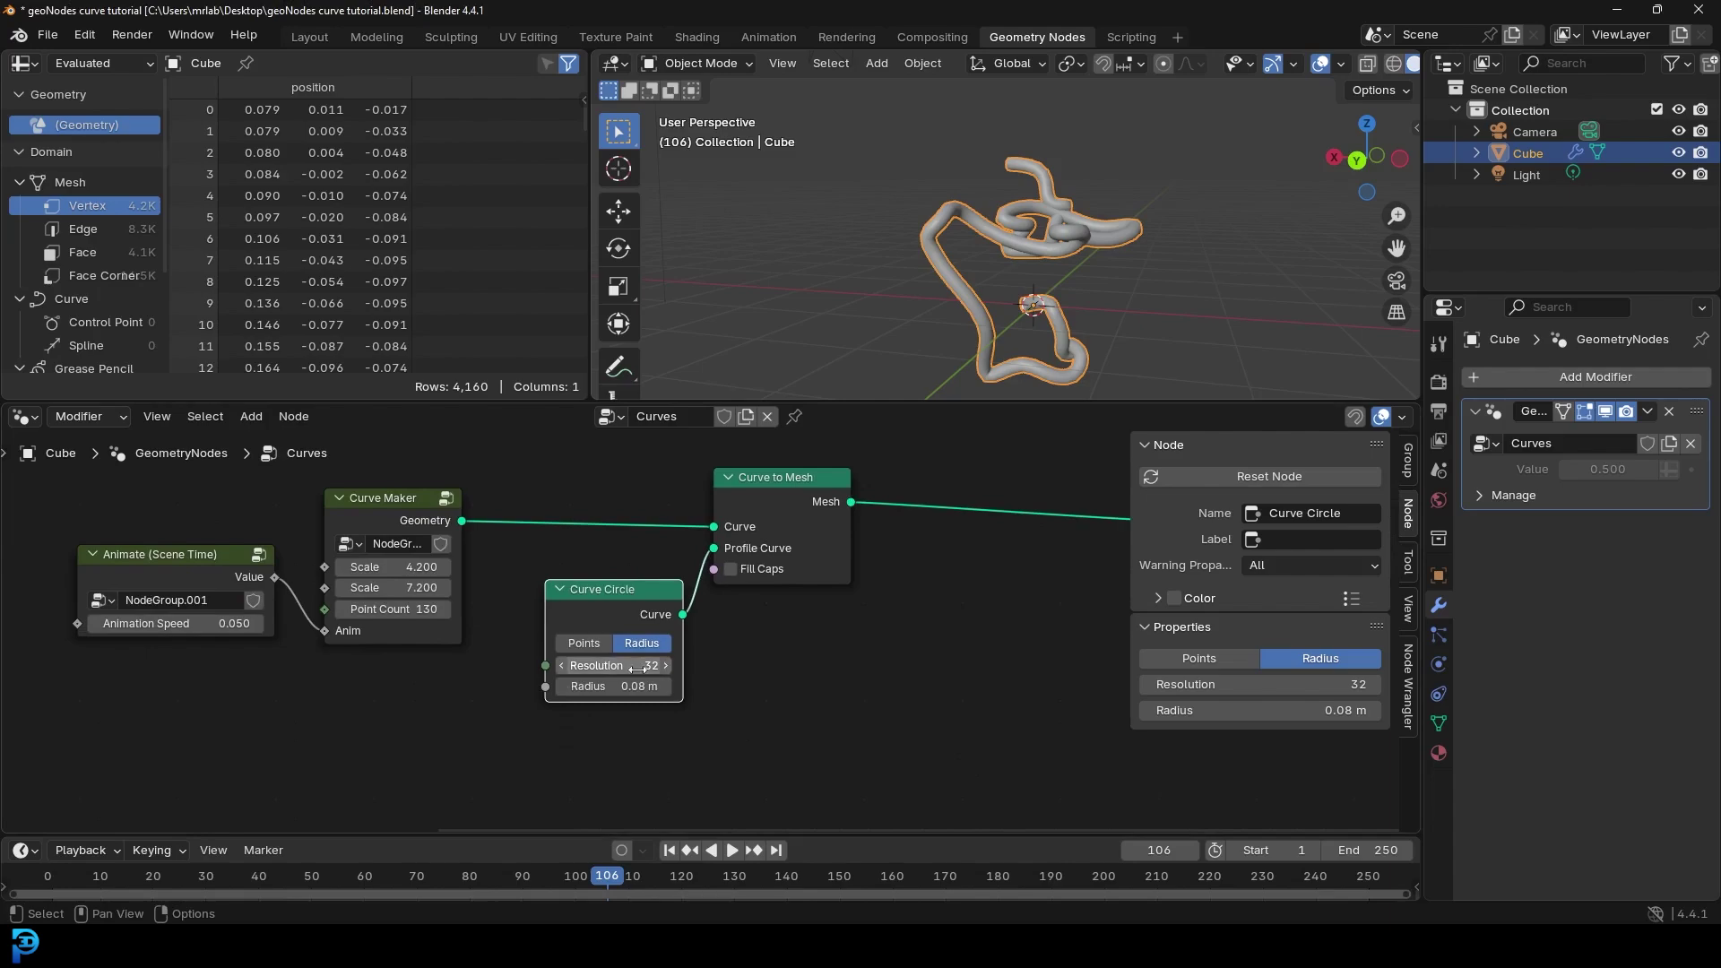
scroll(662, 668, up, 2)
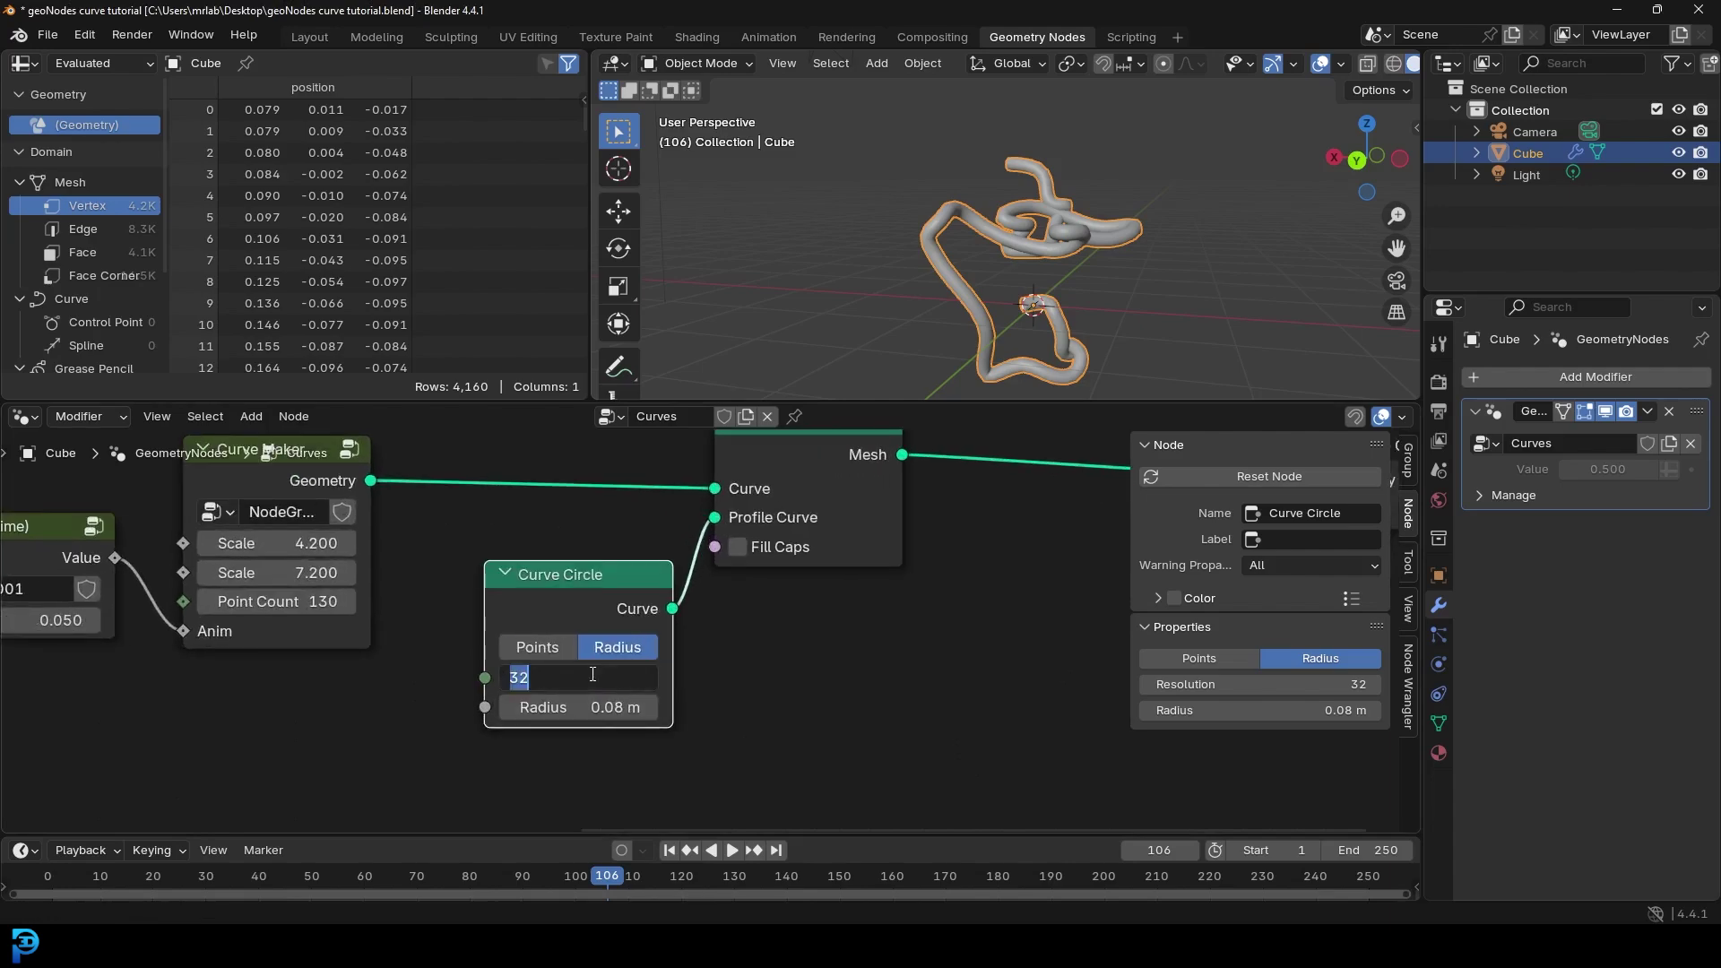
text(20)
key(Return)
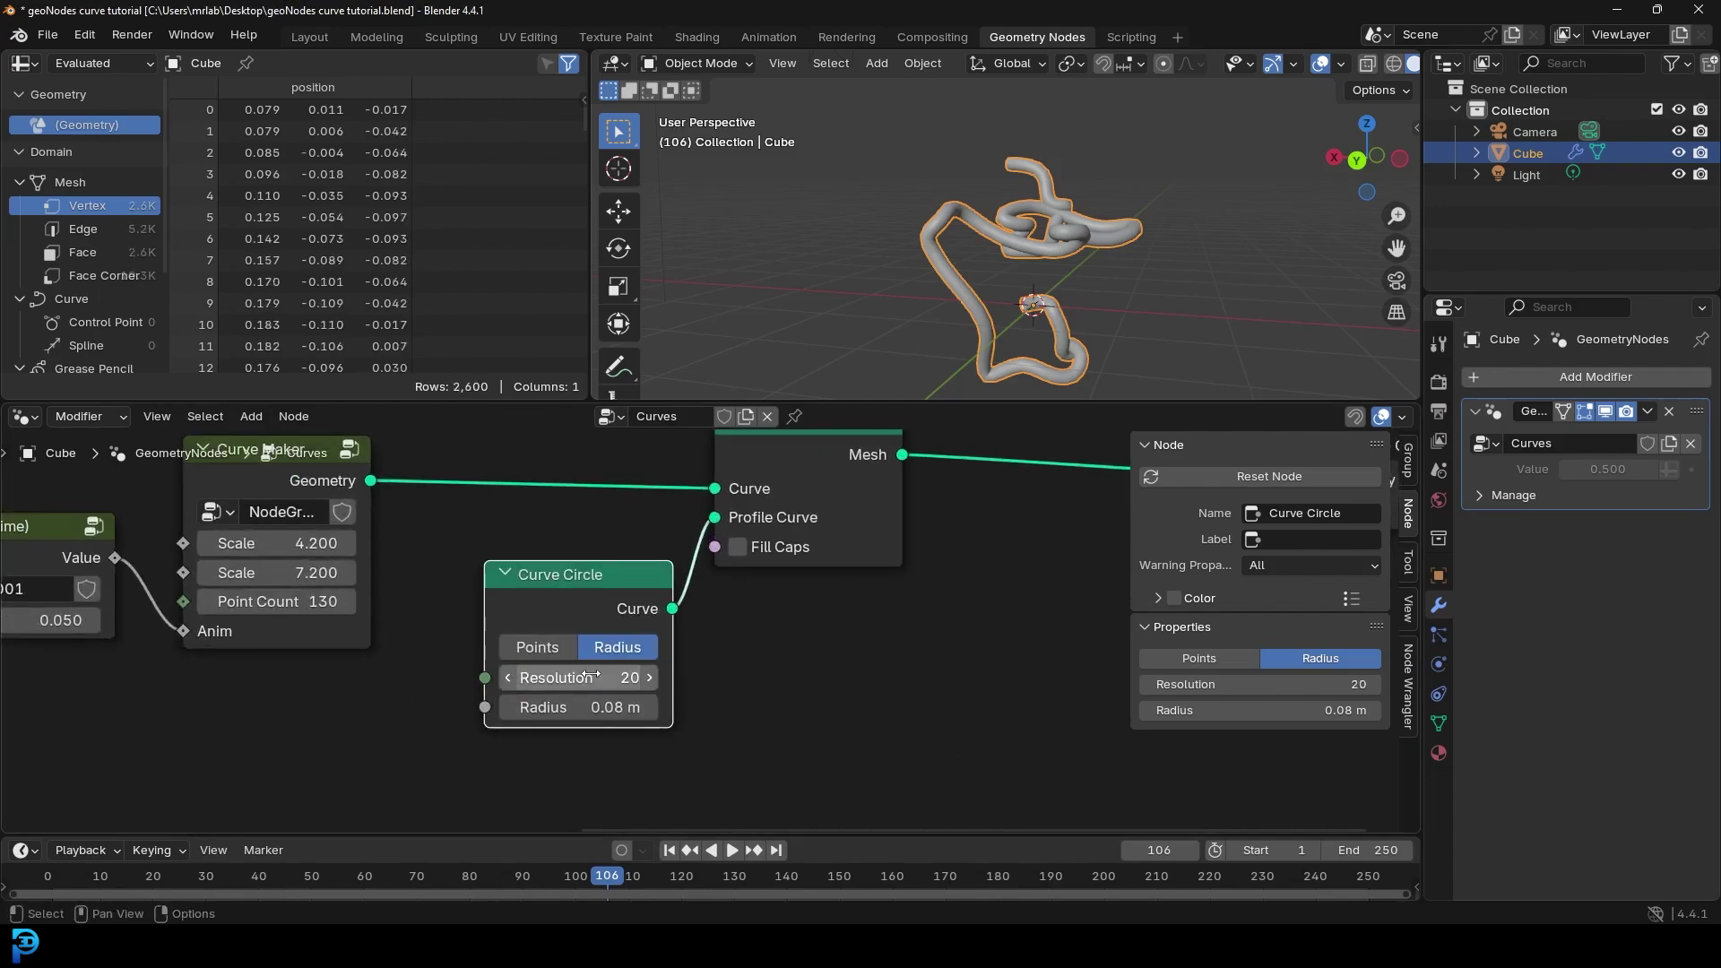
scroll(1075, 184, up, 3)
scroll(663, 659, down, 2)
Step: Combine the Curve to Mesh and Curve Circle nodes into a new node group
drag(883, 751, 546, 459)
scroll(654, 535, down, 1)
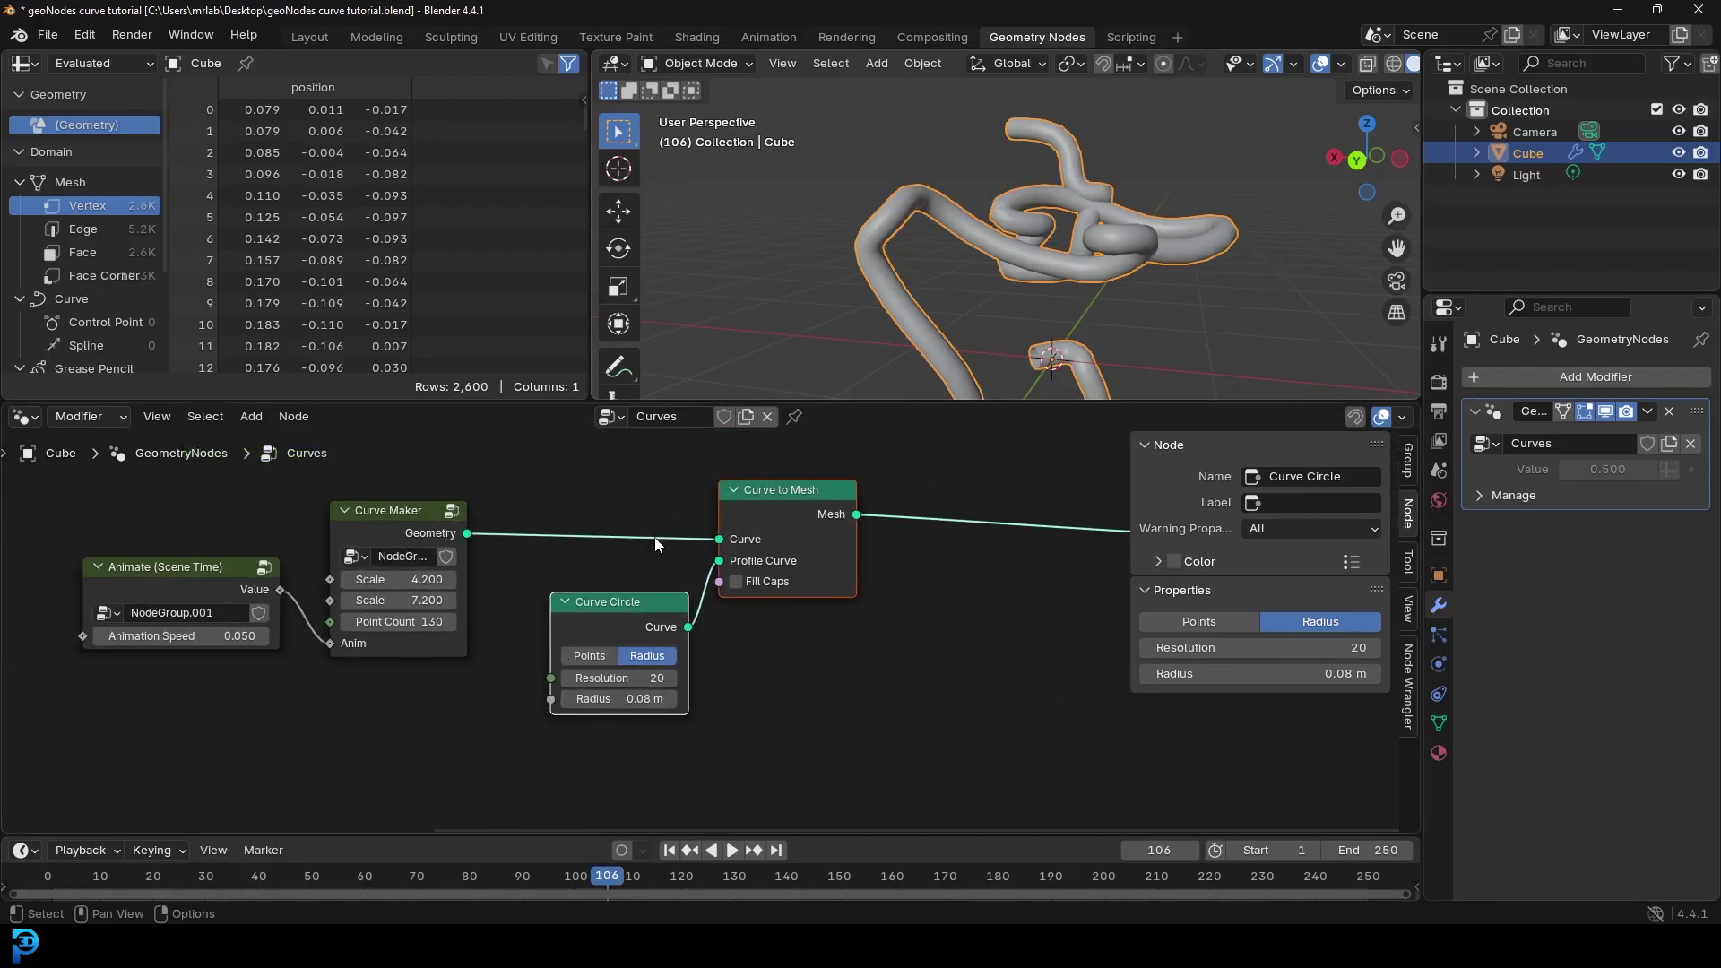
key(ctrl+g)
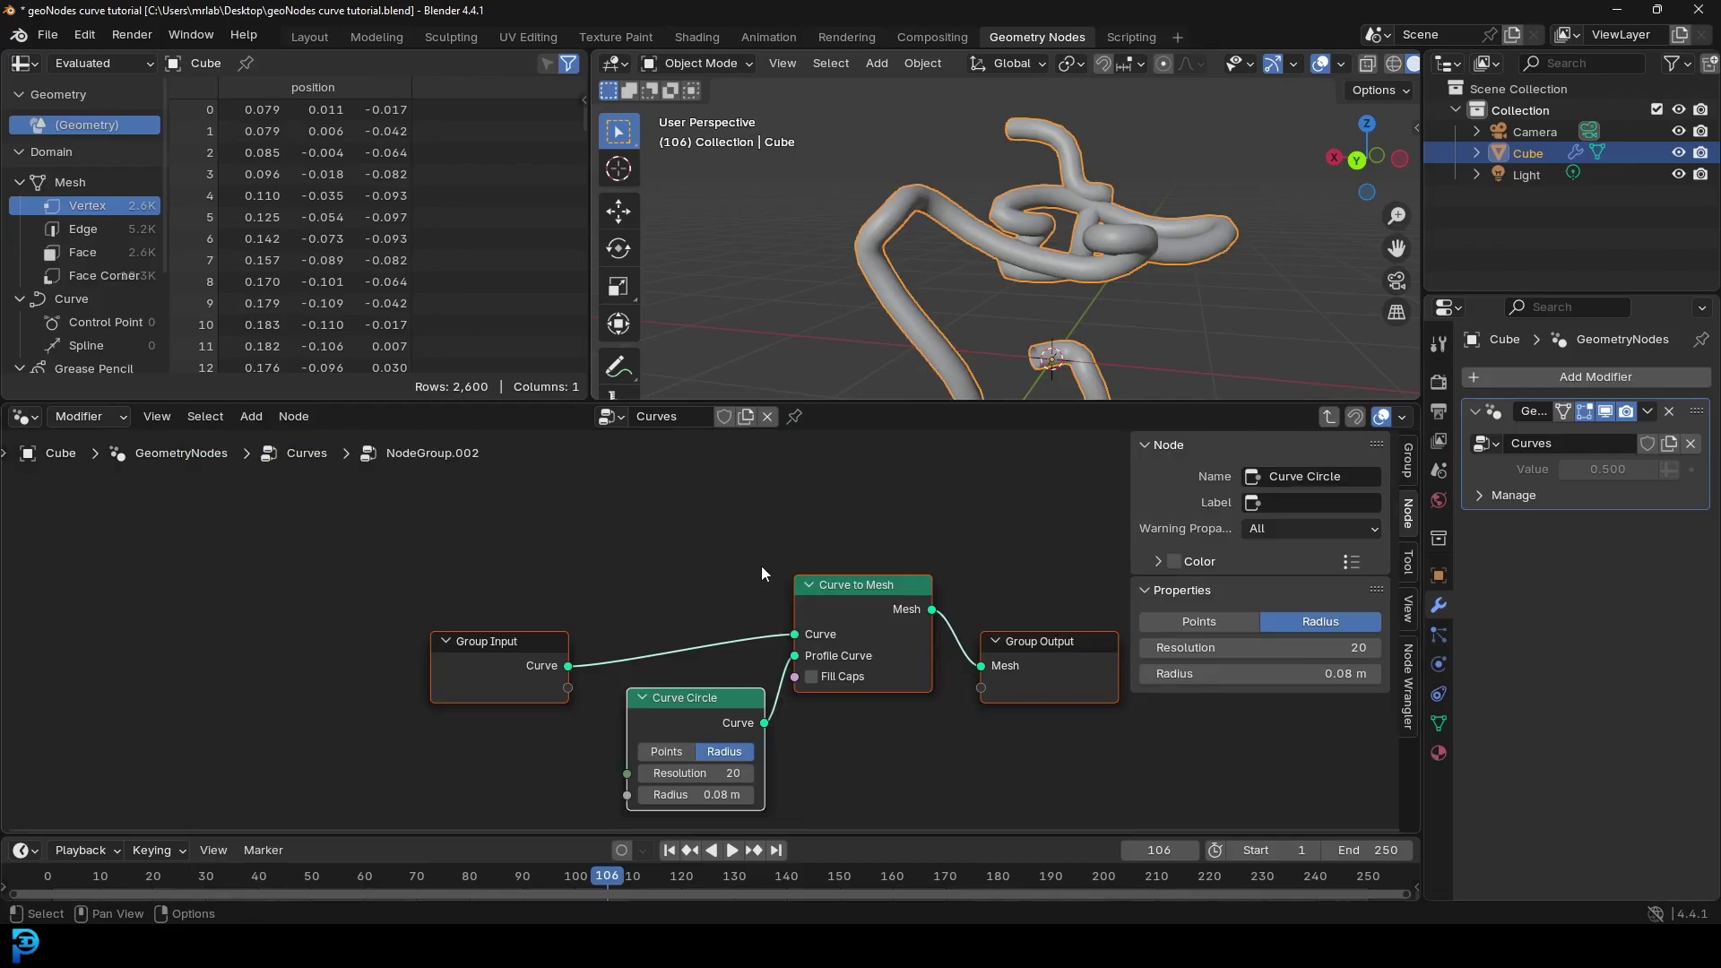
Step: Expose the Curve Circle's Resolution and Radius as sockets on the Group Input and reposition the Group Input node
scroll(627, 642, up, 3)
drag(549, 541, 459, 517)
drag(747, 726, 658, 638)
drag(580, 589, 576, 585)
drag(746, 755, 577, 614)
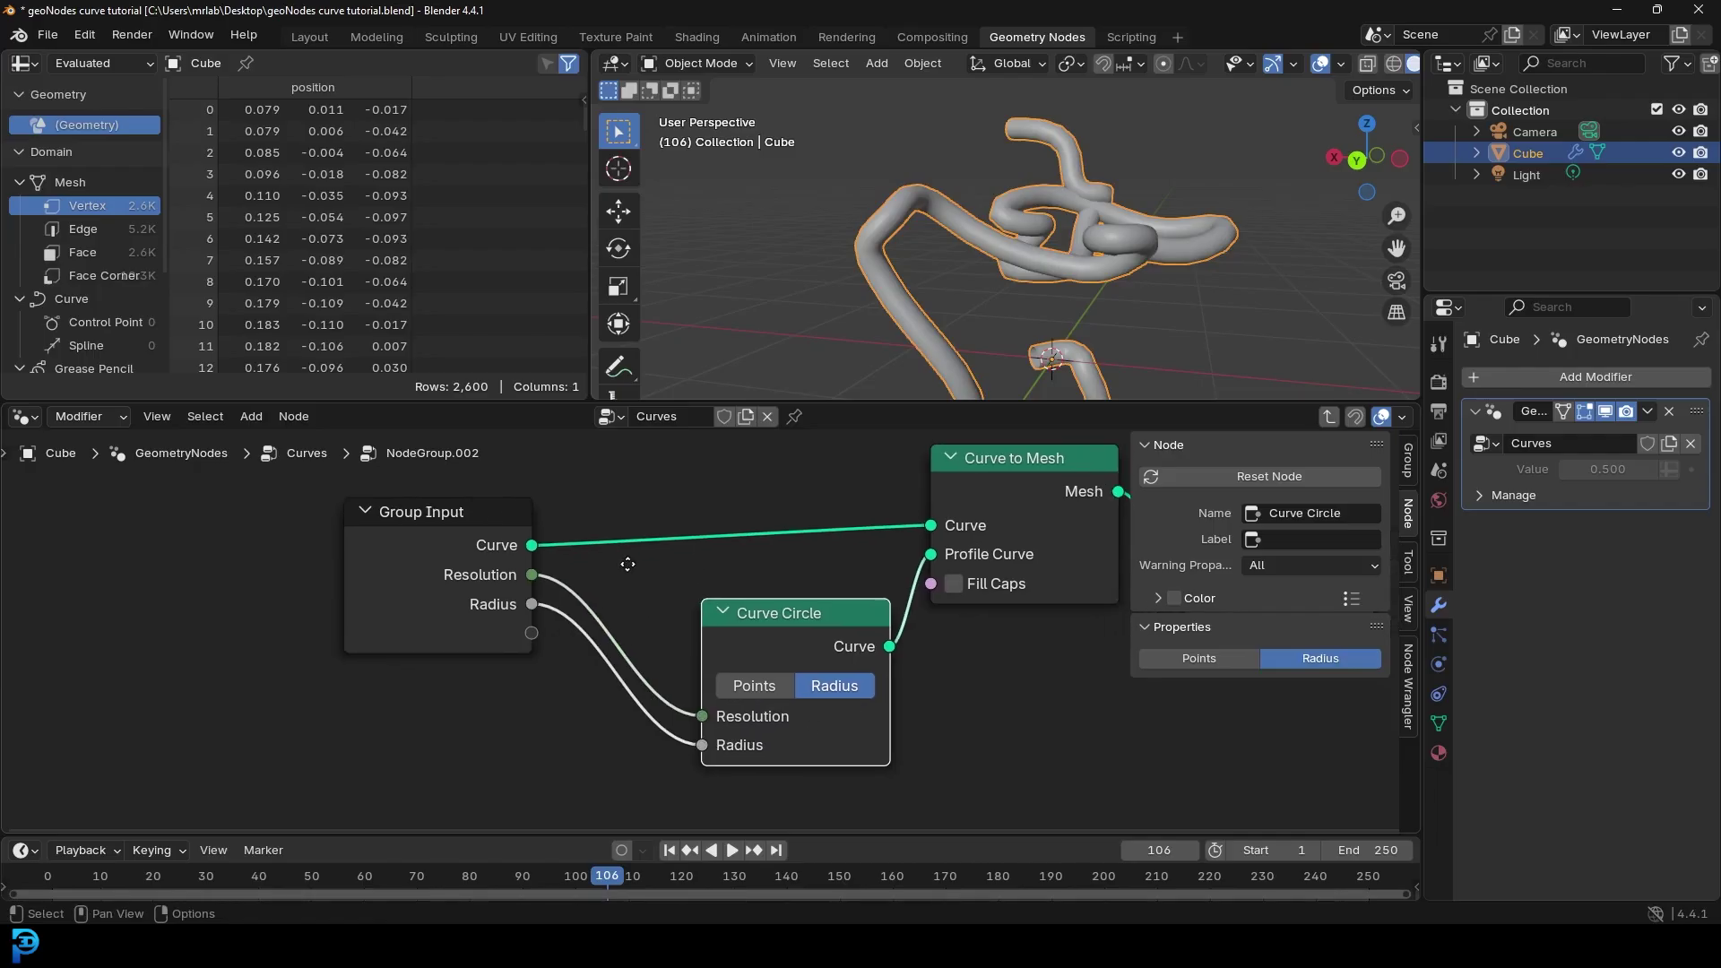
Step: Return to the parent tree, label the new group node "Curve To Mesh" and reposition it beside Curve Maker
key(Tab)
drag(686, 545, 679, 509)
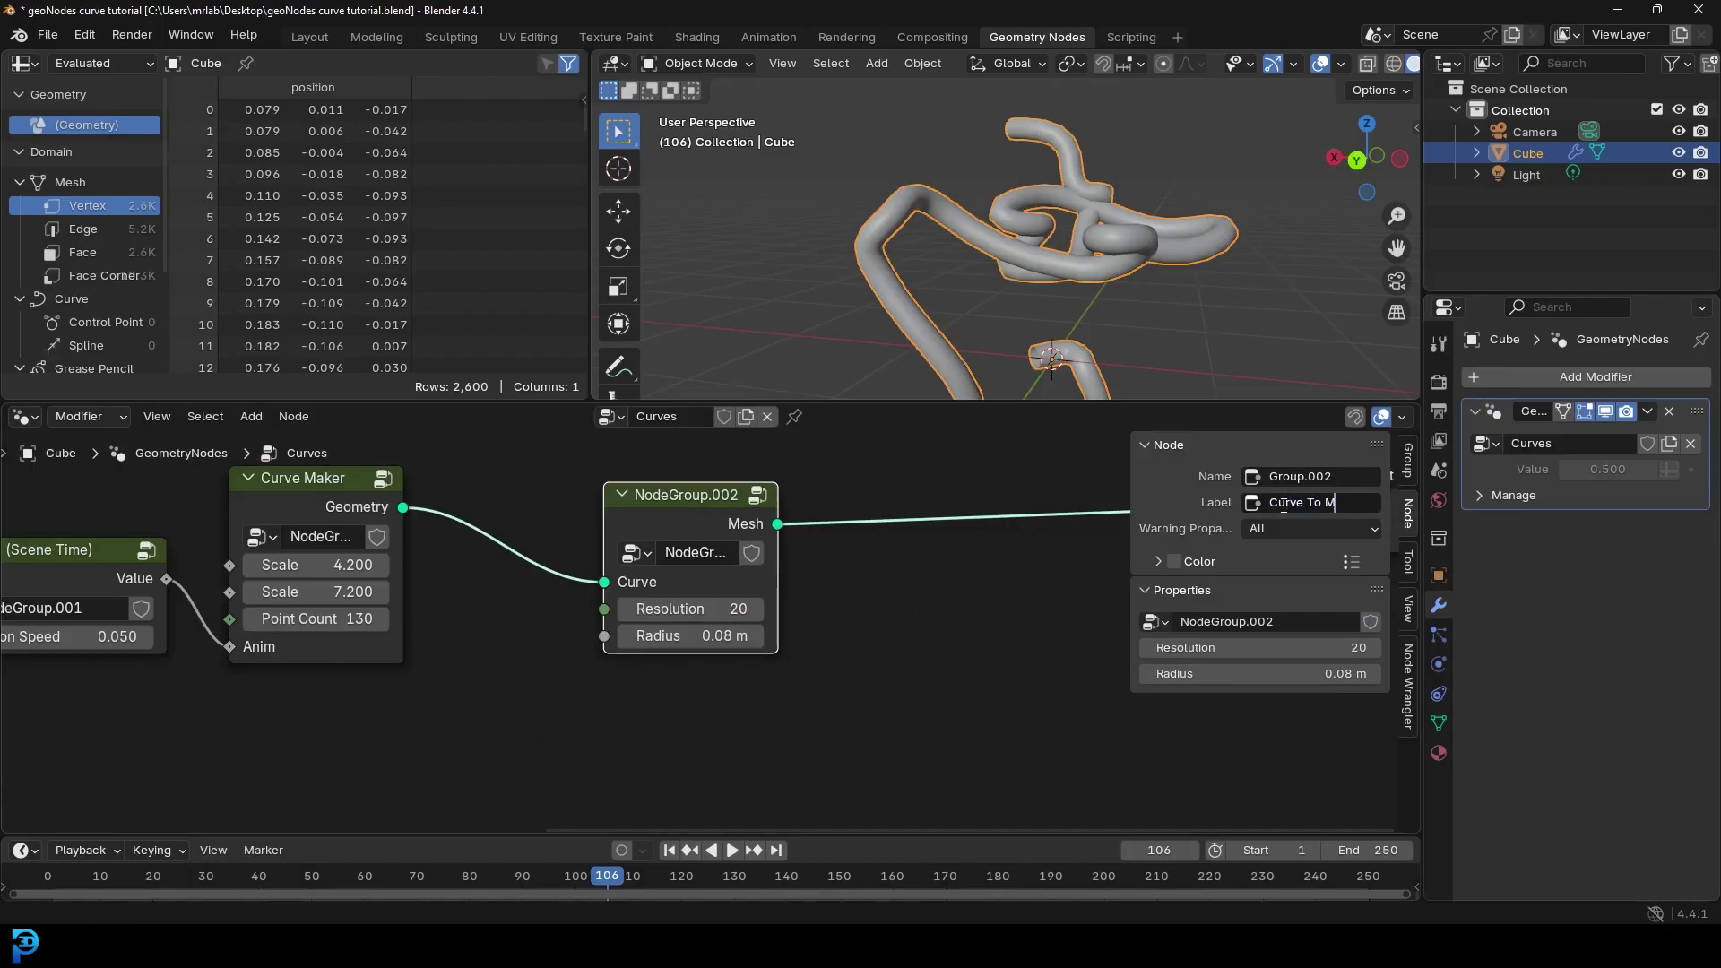
drag(669, 504, 682, 487)
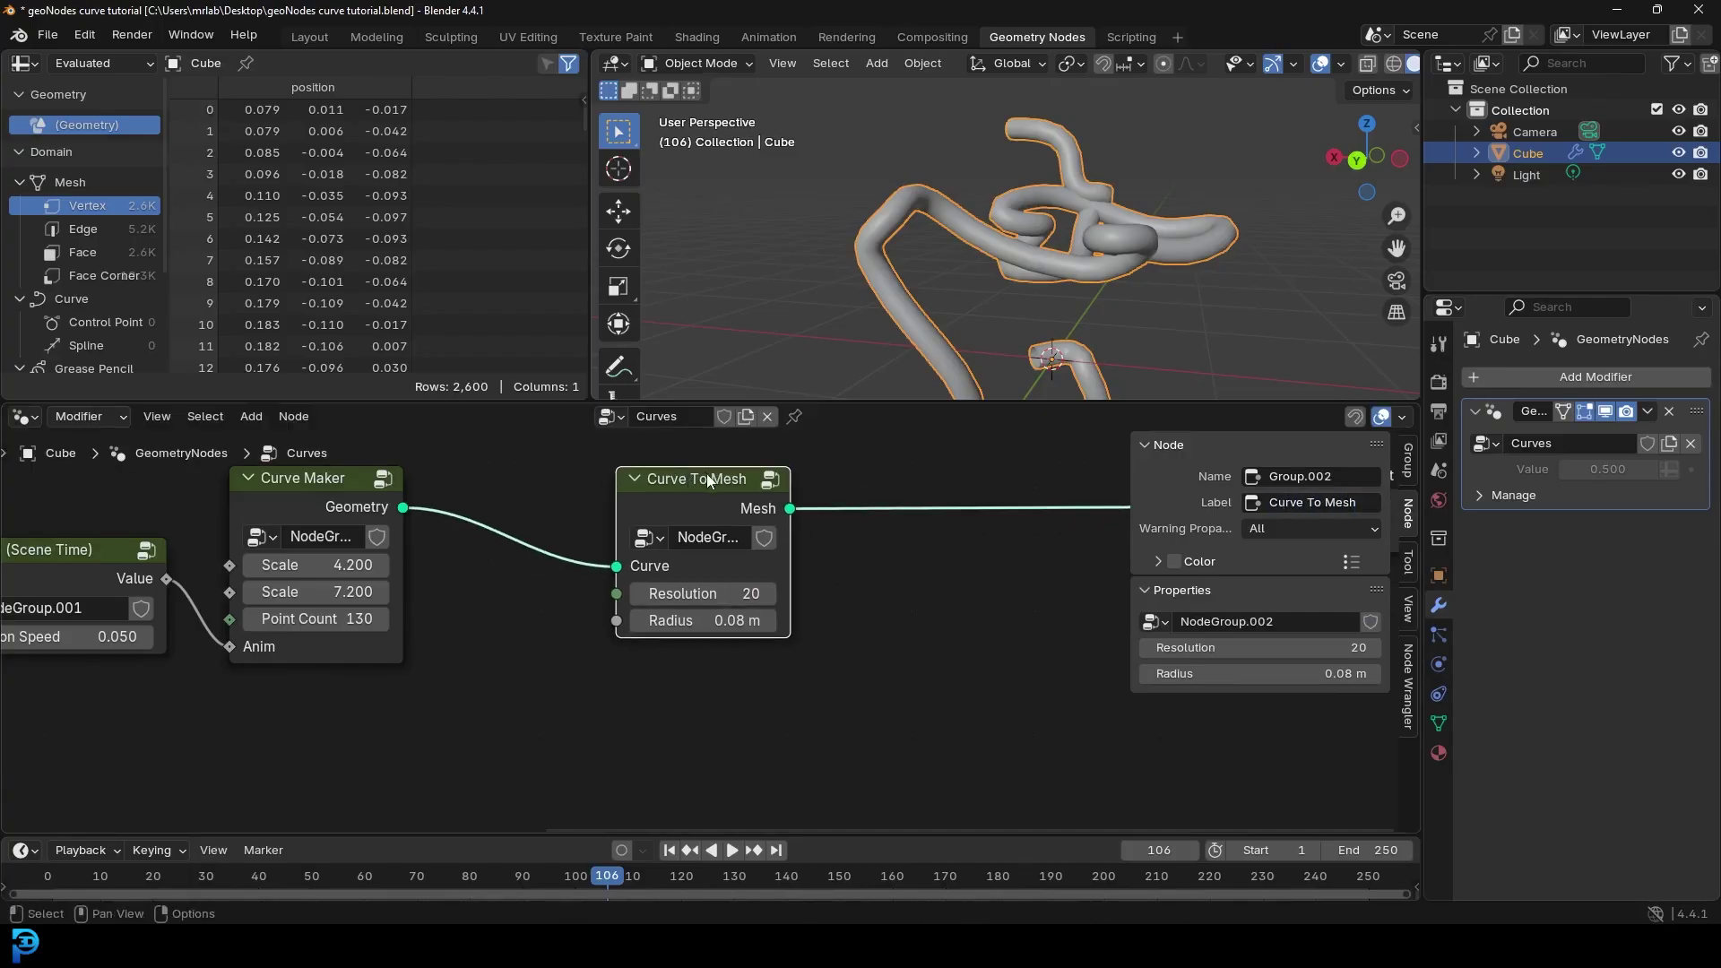
Step: Review the nodes inside the Curve To Mesh group, return to the parent tree and examine its Resolution and Radius inputs
scroll(654, 520, down, 3)
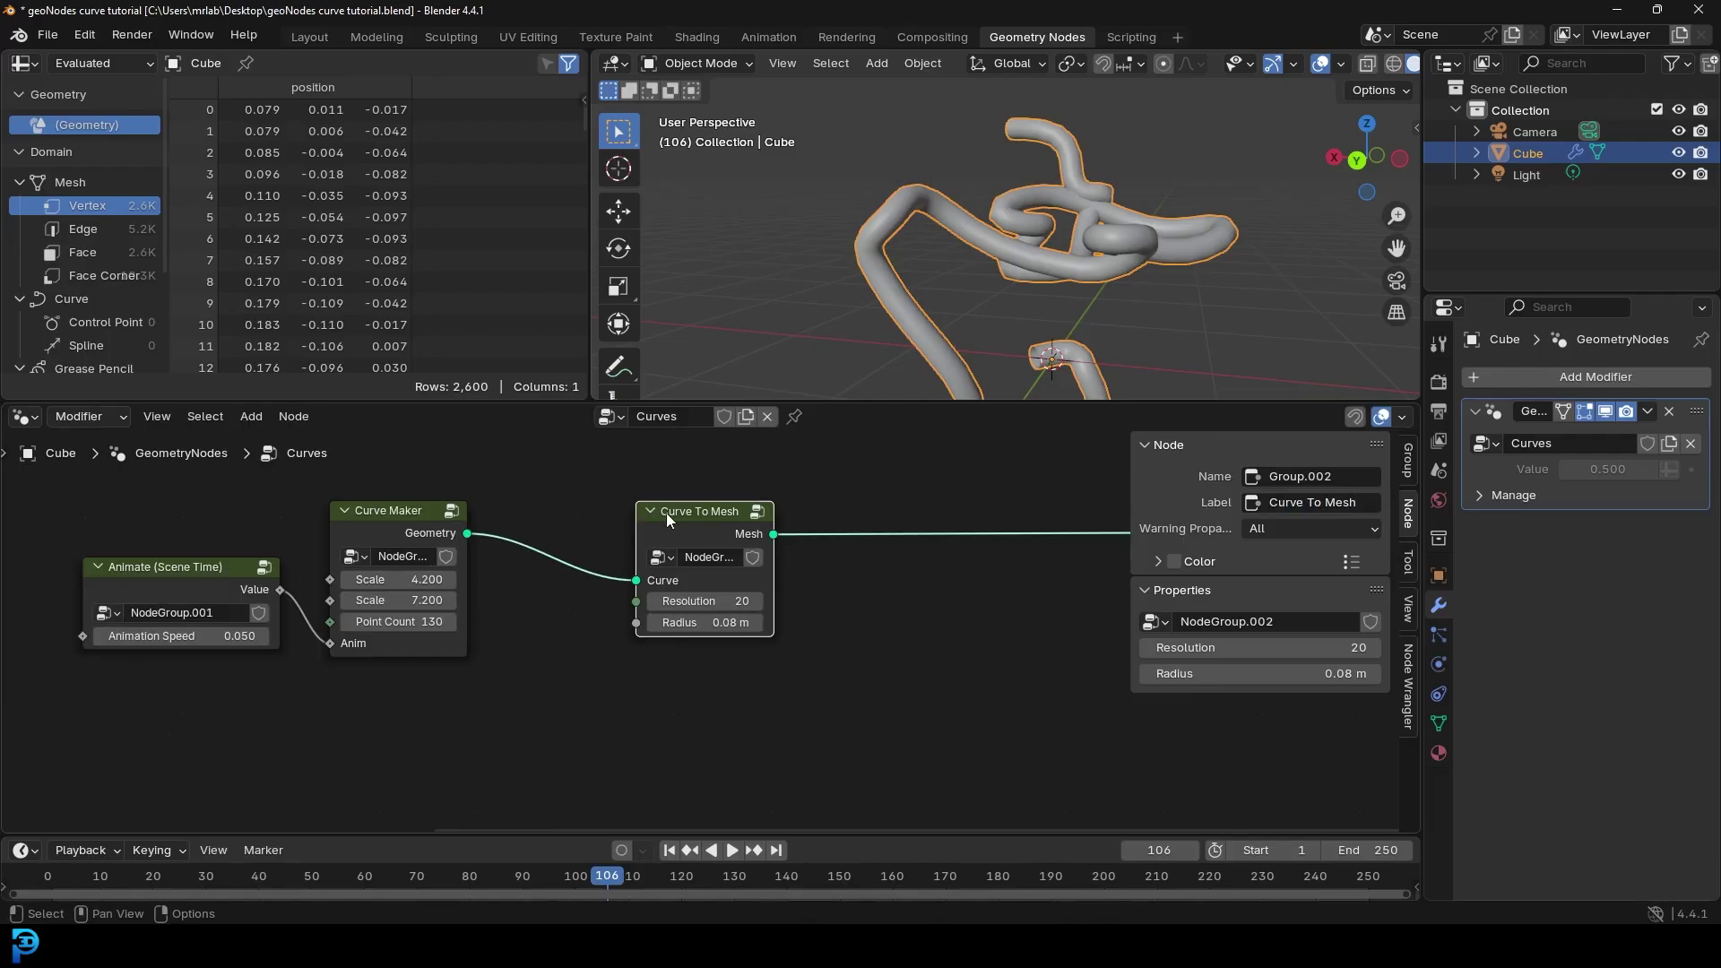
key(Tab)
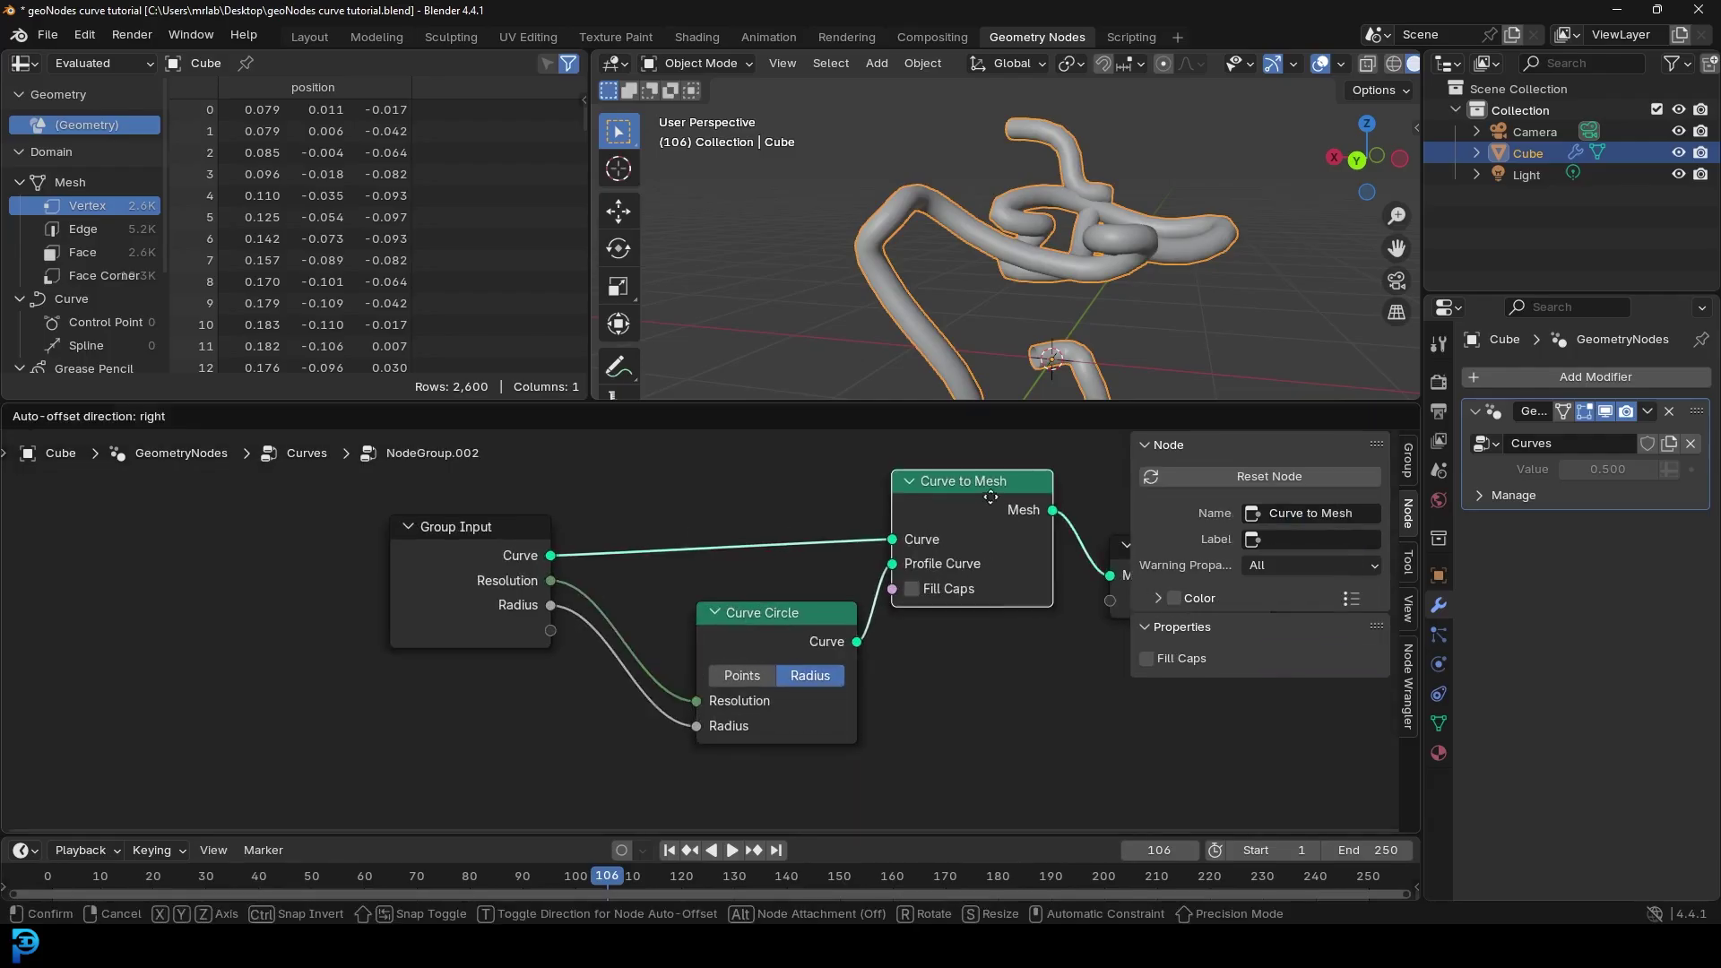
key(Tab)
scroll(698, 475, up, 1)
drag(697, 475, 698, 476)
mouse_move(691, 617)
mouse_down()
mouse_move(726, 617)
mouse_move(677, 617)
mouse_move(708, 617)
mouse_up()
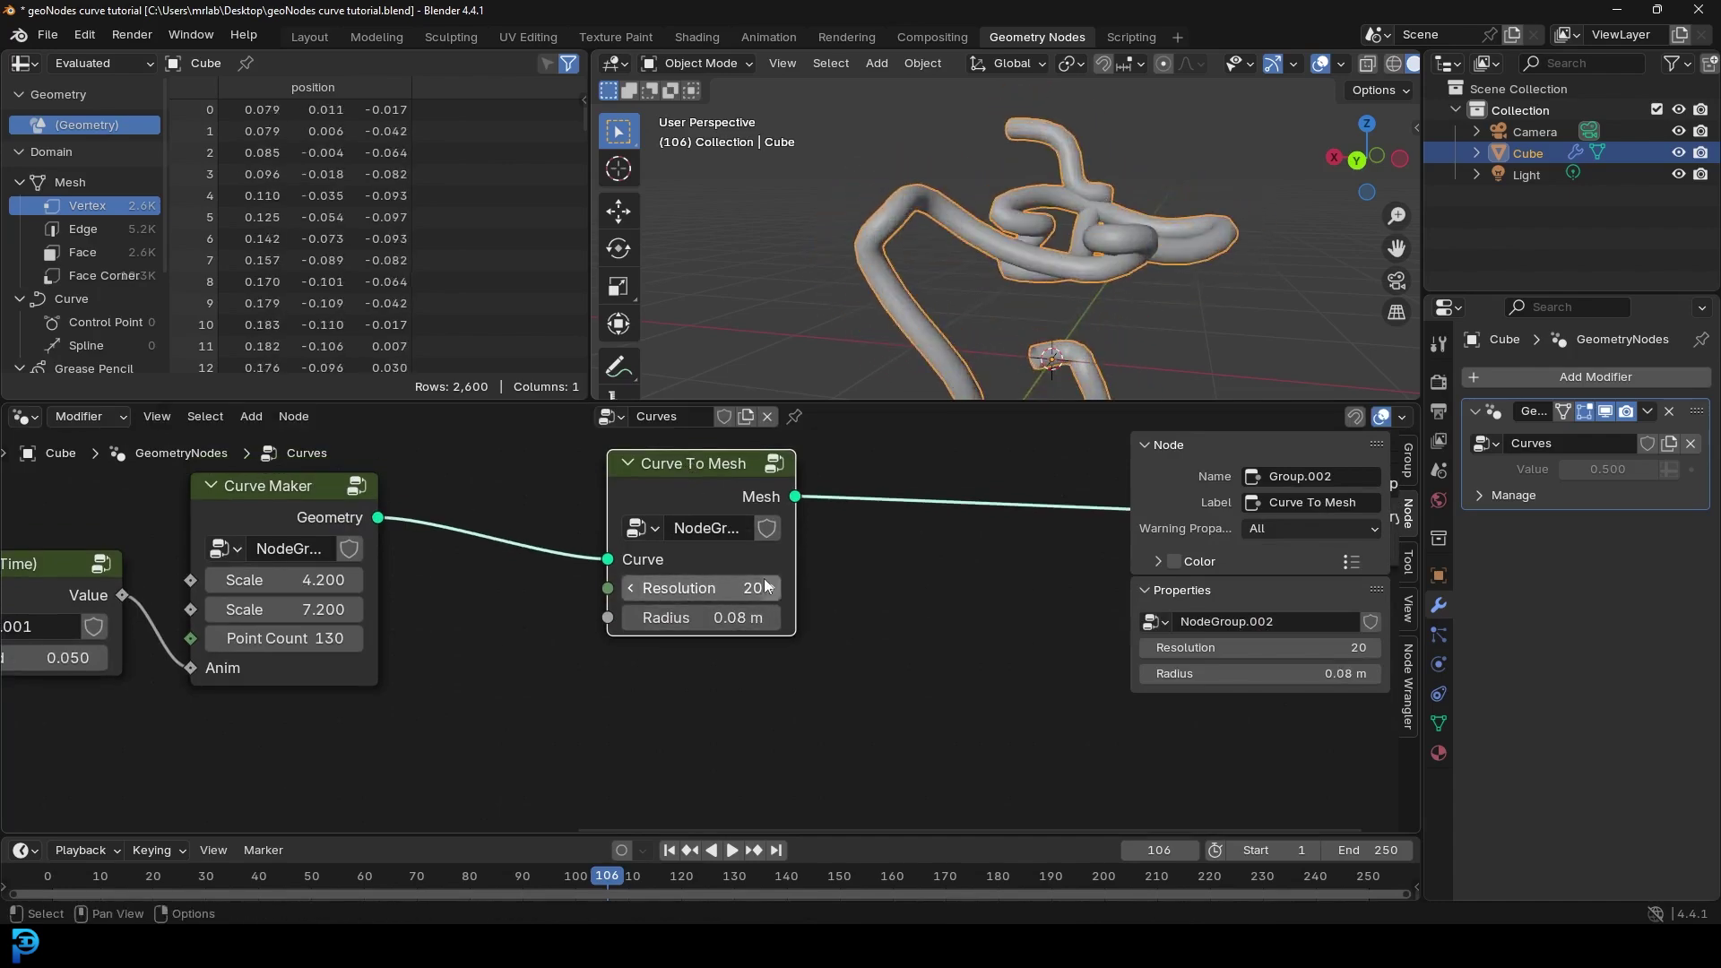
Step: Set the Curve To Mesh node's Resolution to 10, checking the tube in wireframe before returning to solid shading
key(z)
click(817, 224)
mouse_move(720, 588)
mouse_down()
mouse_move(739, 588)
mouse_move(699, 588)
mouse_up()
key(Home)
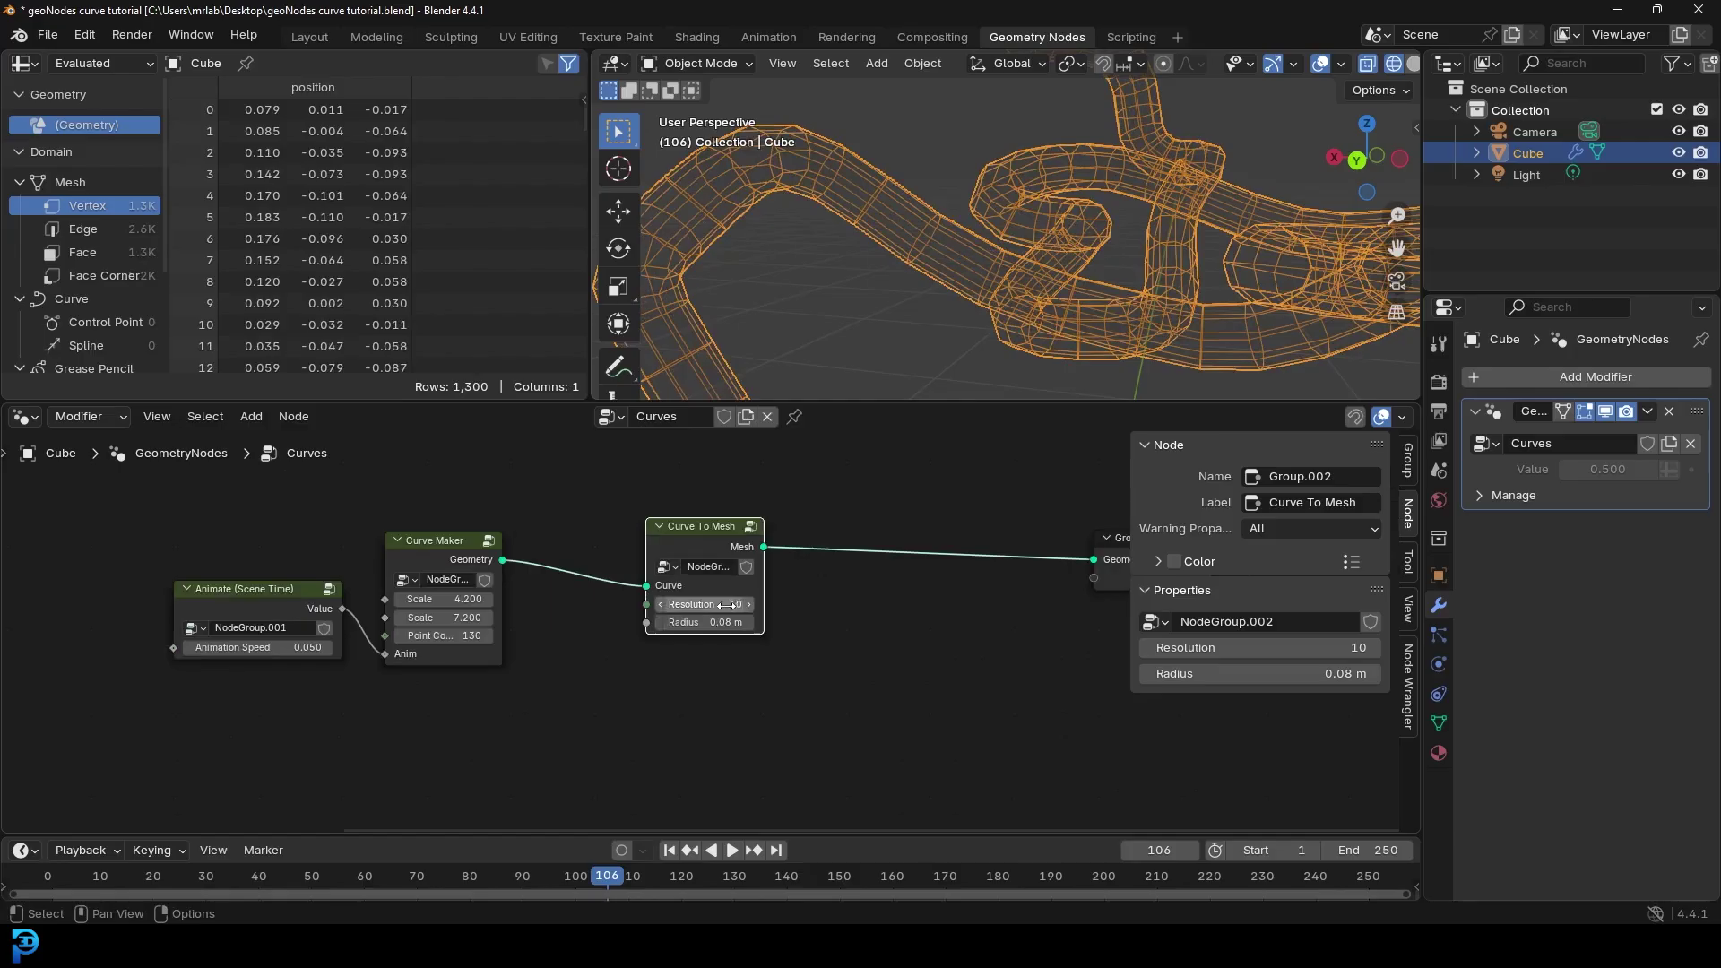
key(z)
click(1013, 224)
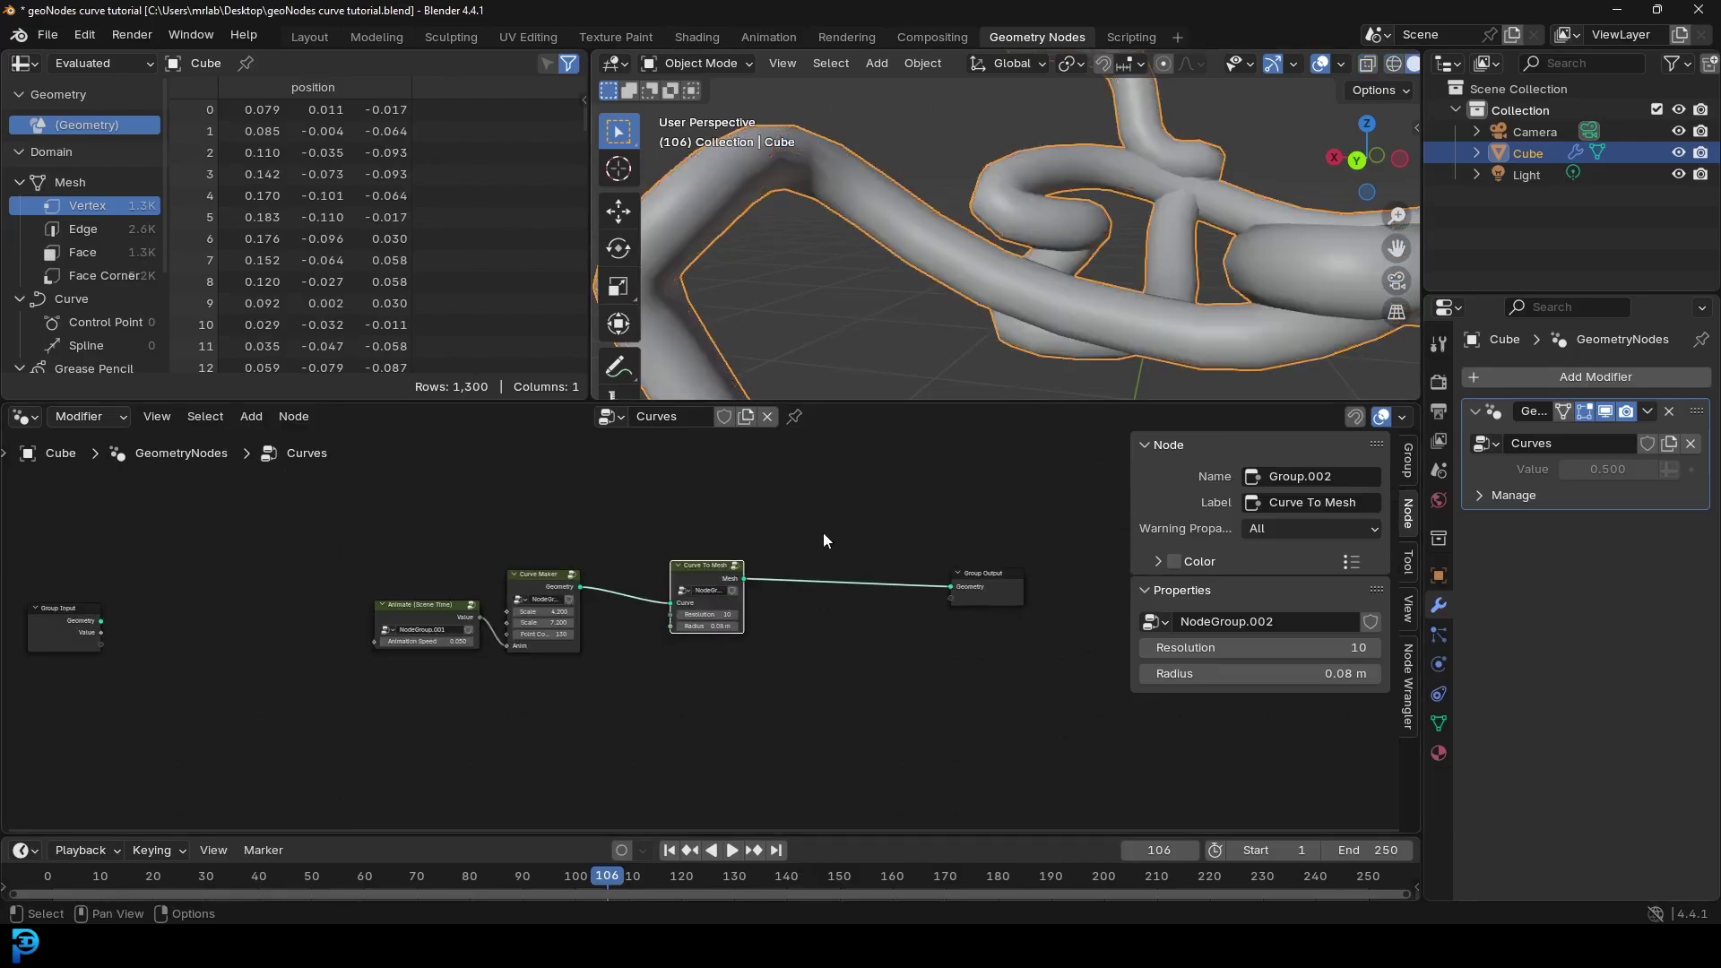
Step: Move the Curve To Mesh and Group Output nodes closer to Curve Maker to make the node chain more compact
scroll(714, 599, down, 8)
scroll(714, 599, up, 4)
drag(707, 571, 676, 587)
scroll(932, 276, down, 2)
scroll(932, 276, down, 3)
middle_drag(898, 587, 772, 585)
scroll(772, 583, up, 4)
drag(812, 578, 677, 578)
scroll(1045, 251, up, 2)
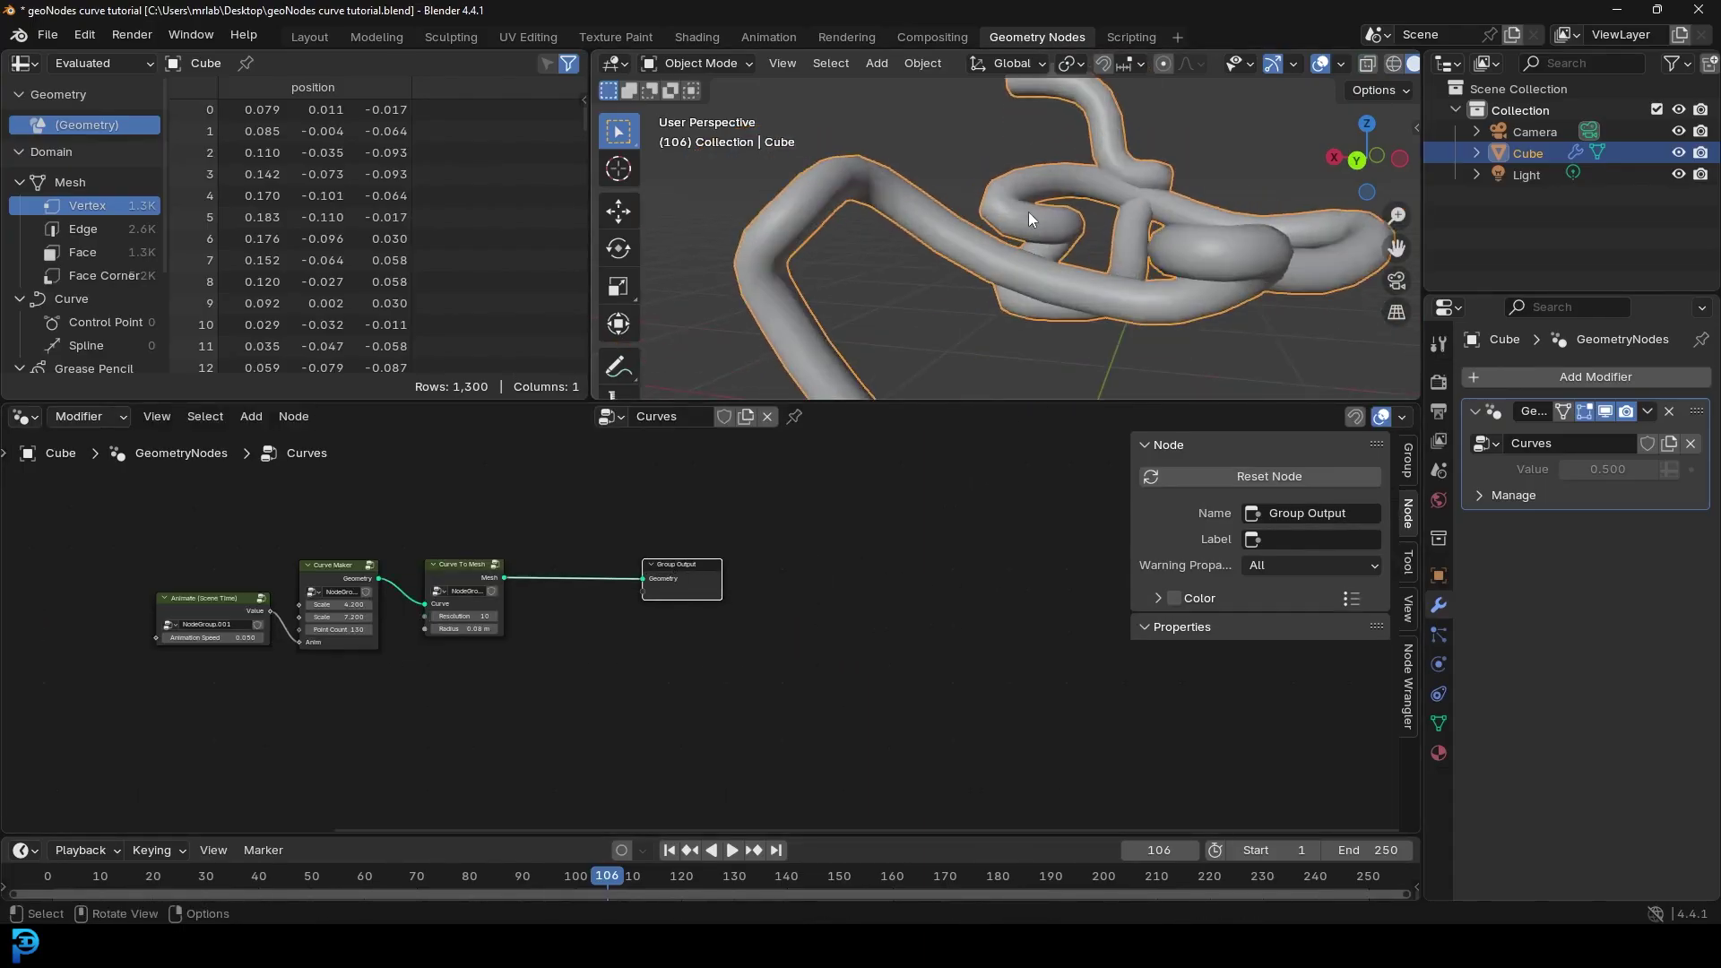
scroll(1188, 291, down, 5)
middle_drag(560, 649, 616, 604)
scroll(616, 604, up, 1)
Step: Add an Instance on Points node linked from Curve Maker's Geometry output and place it below Curve To Mesh
scroll(638, 560, up, 5)
middle_drag(499, 595, 793, 644)
scroll(552, 619, up, 2)
drag(505, 491, 579, 584)
mouse_move(569, 521)
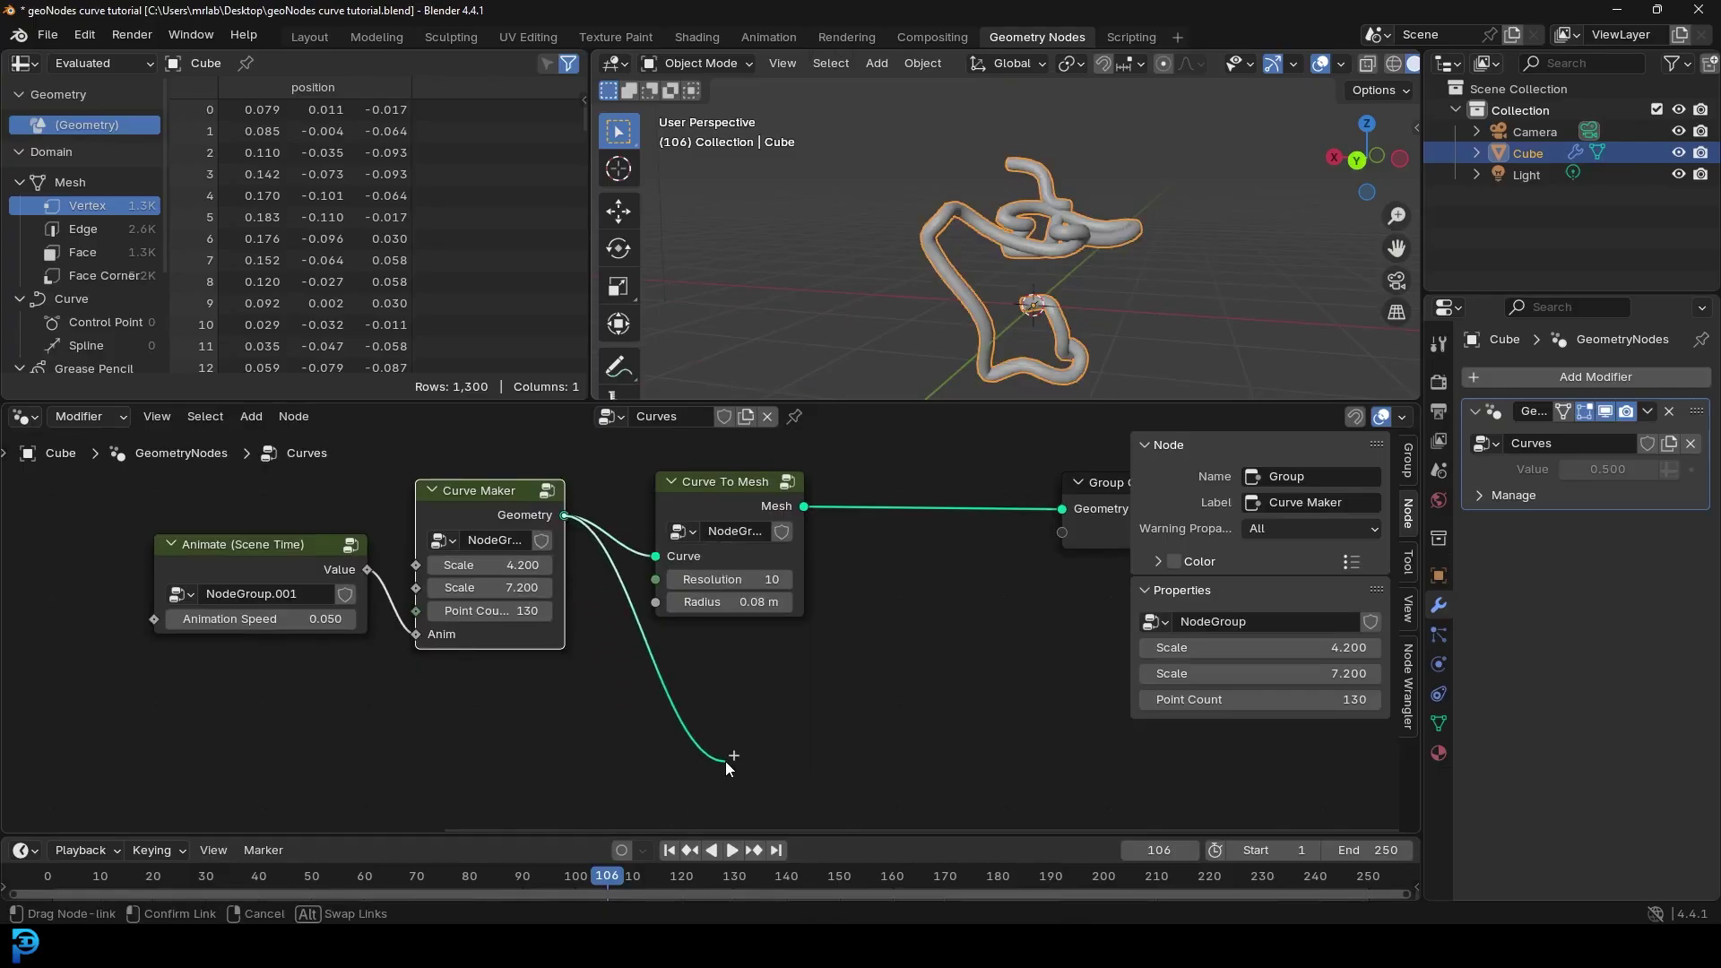
drag(724, 761, 552, 493)
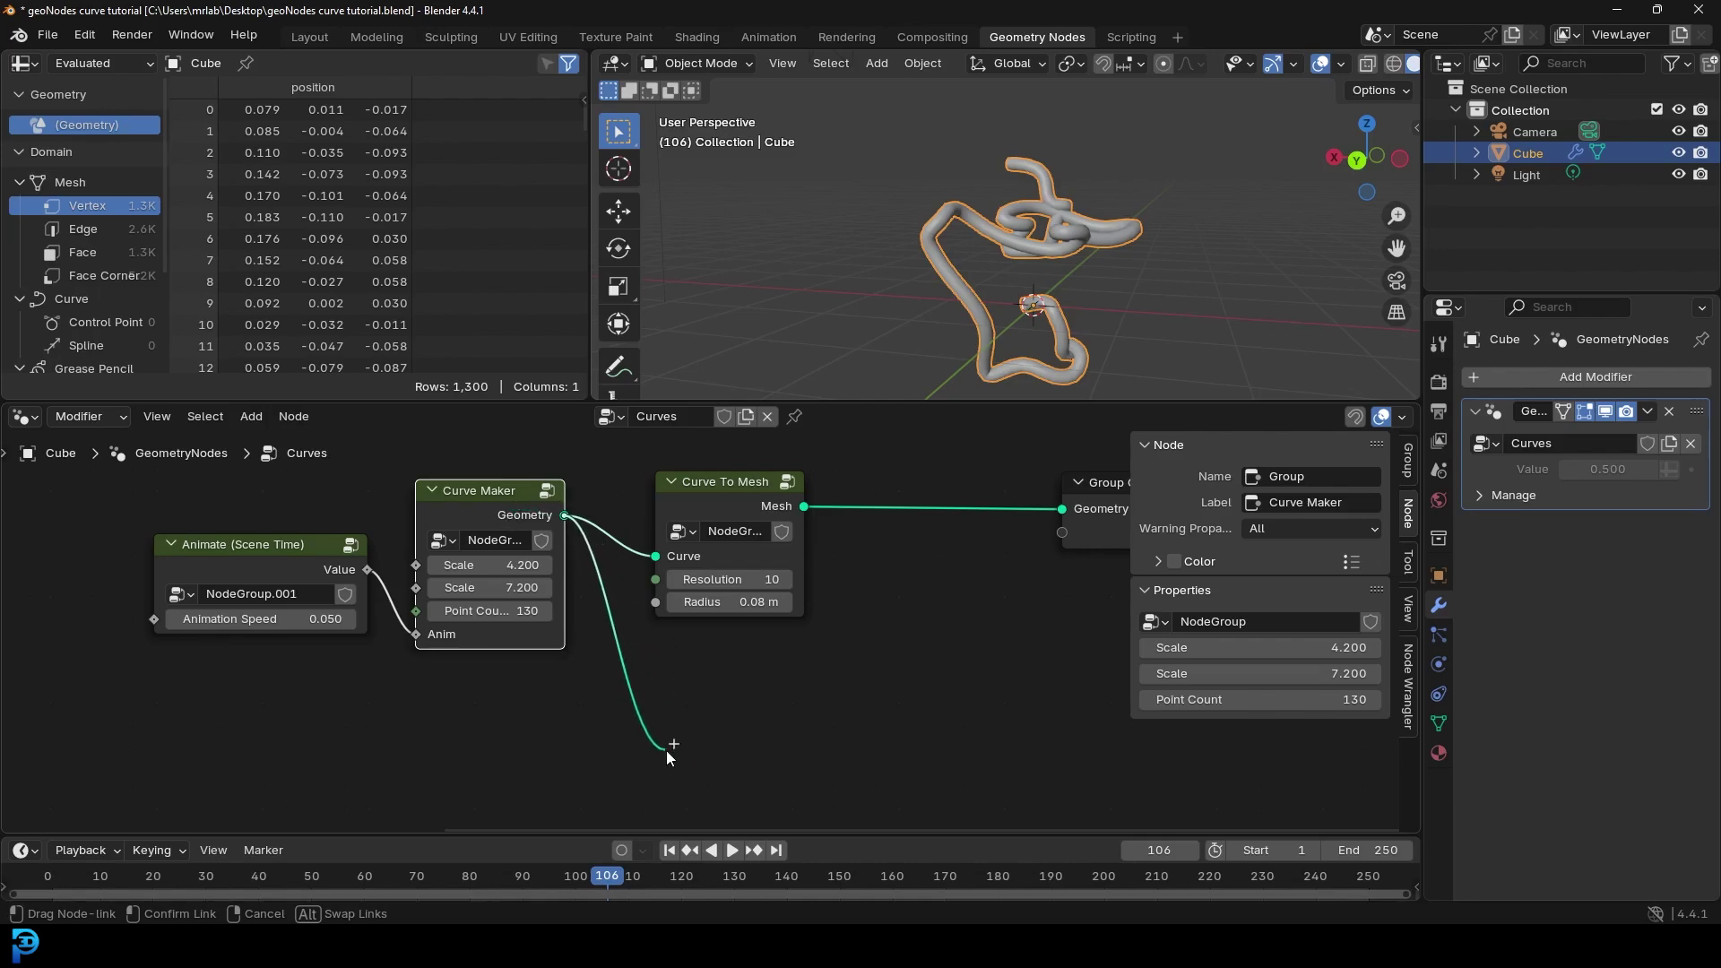
drag(683, 748, 697, 743)
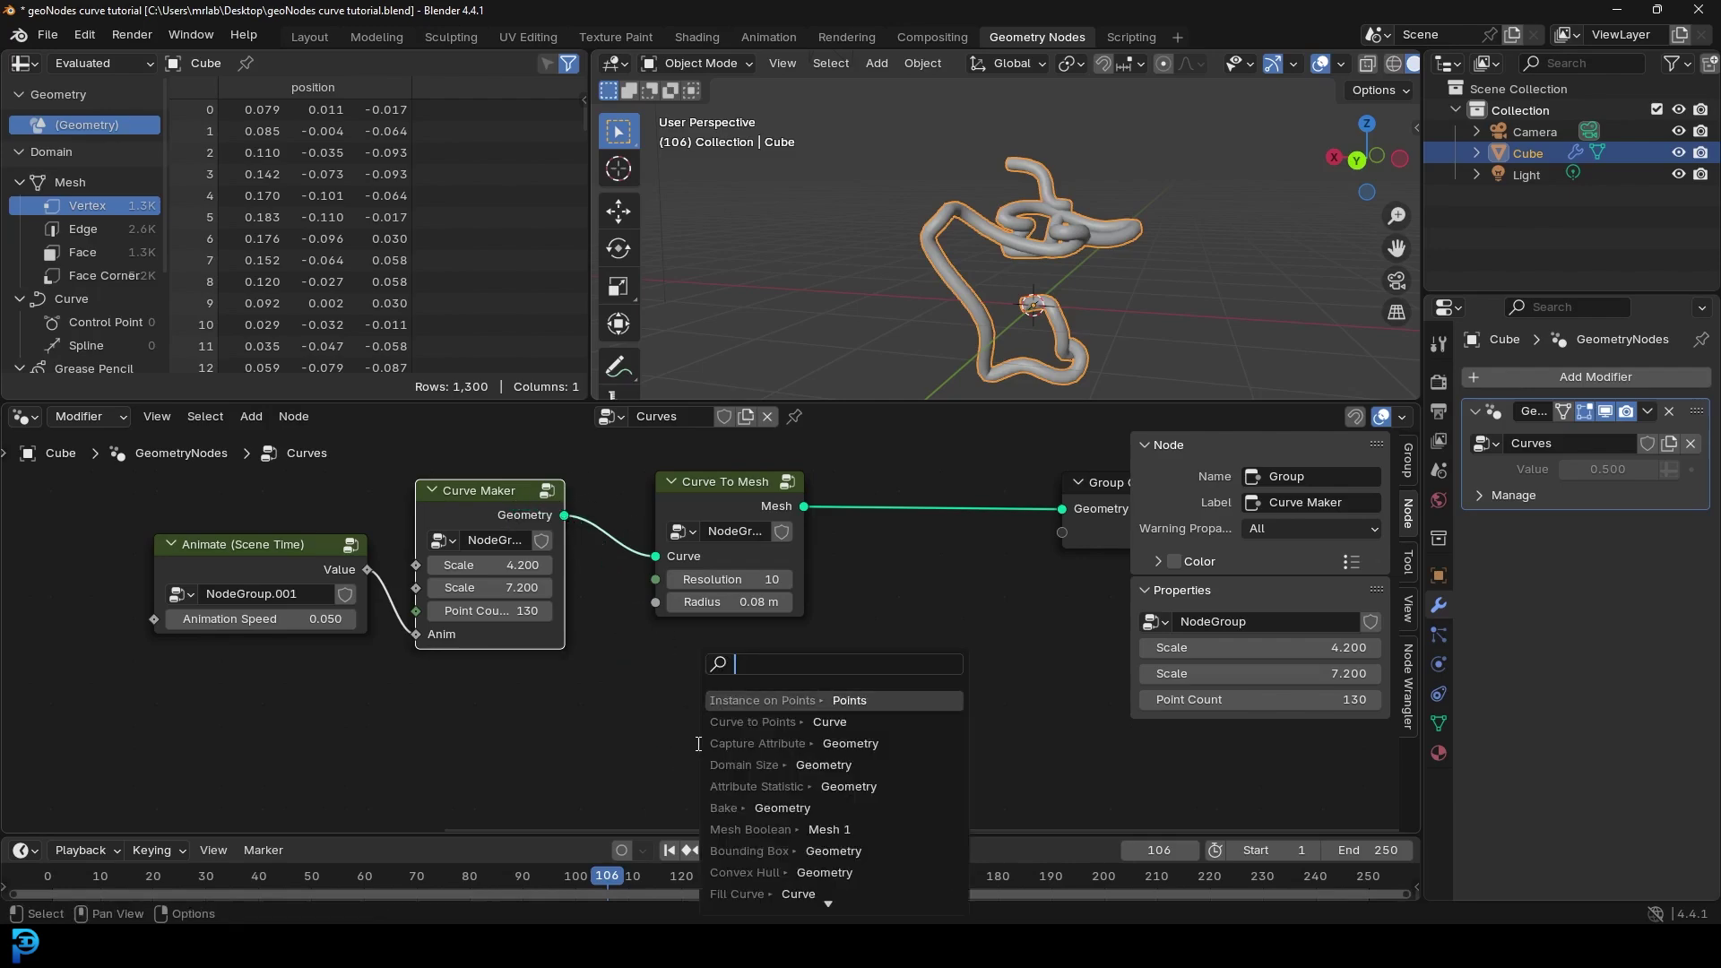
text(iinstance)
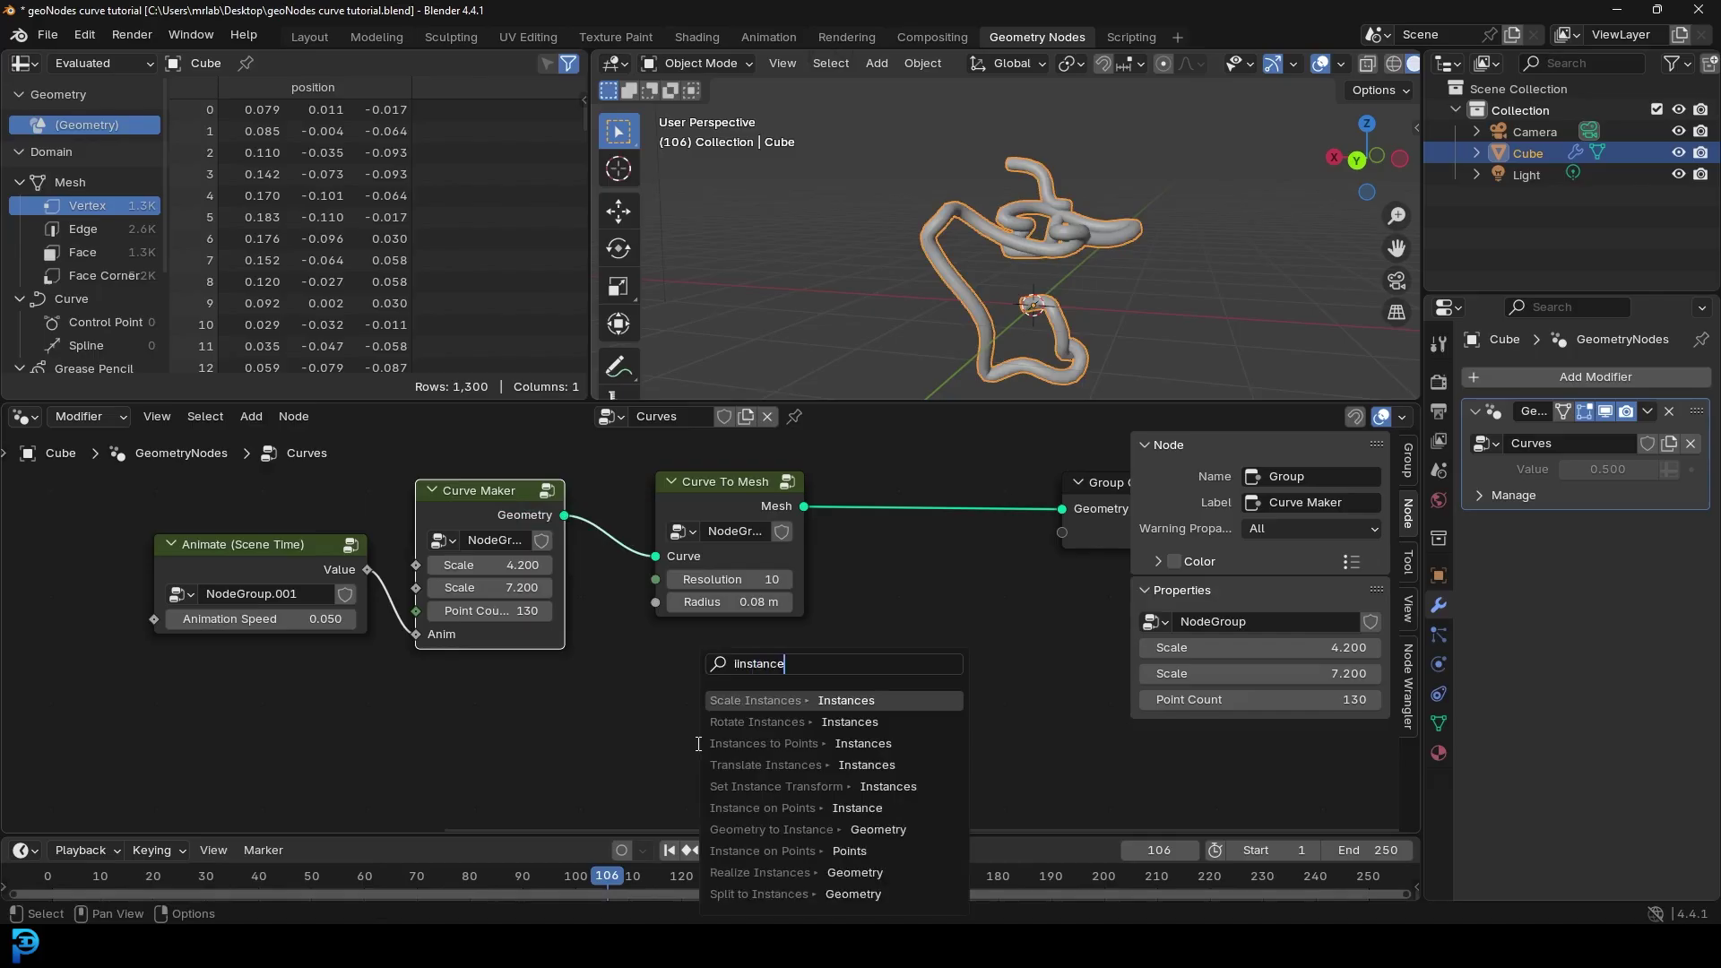
text( on po)
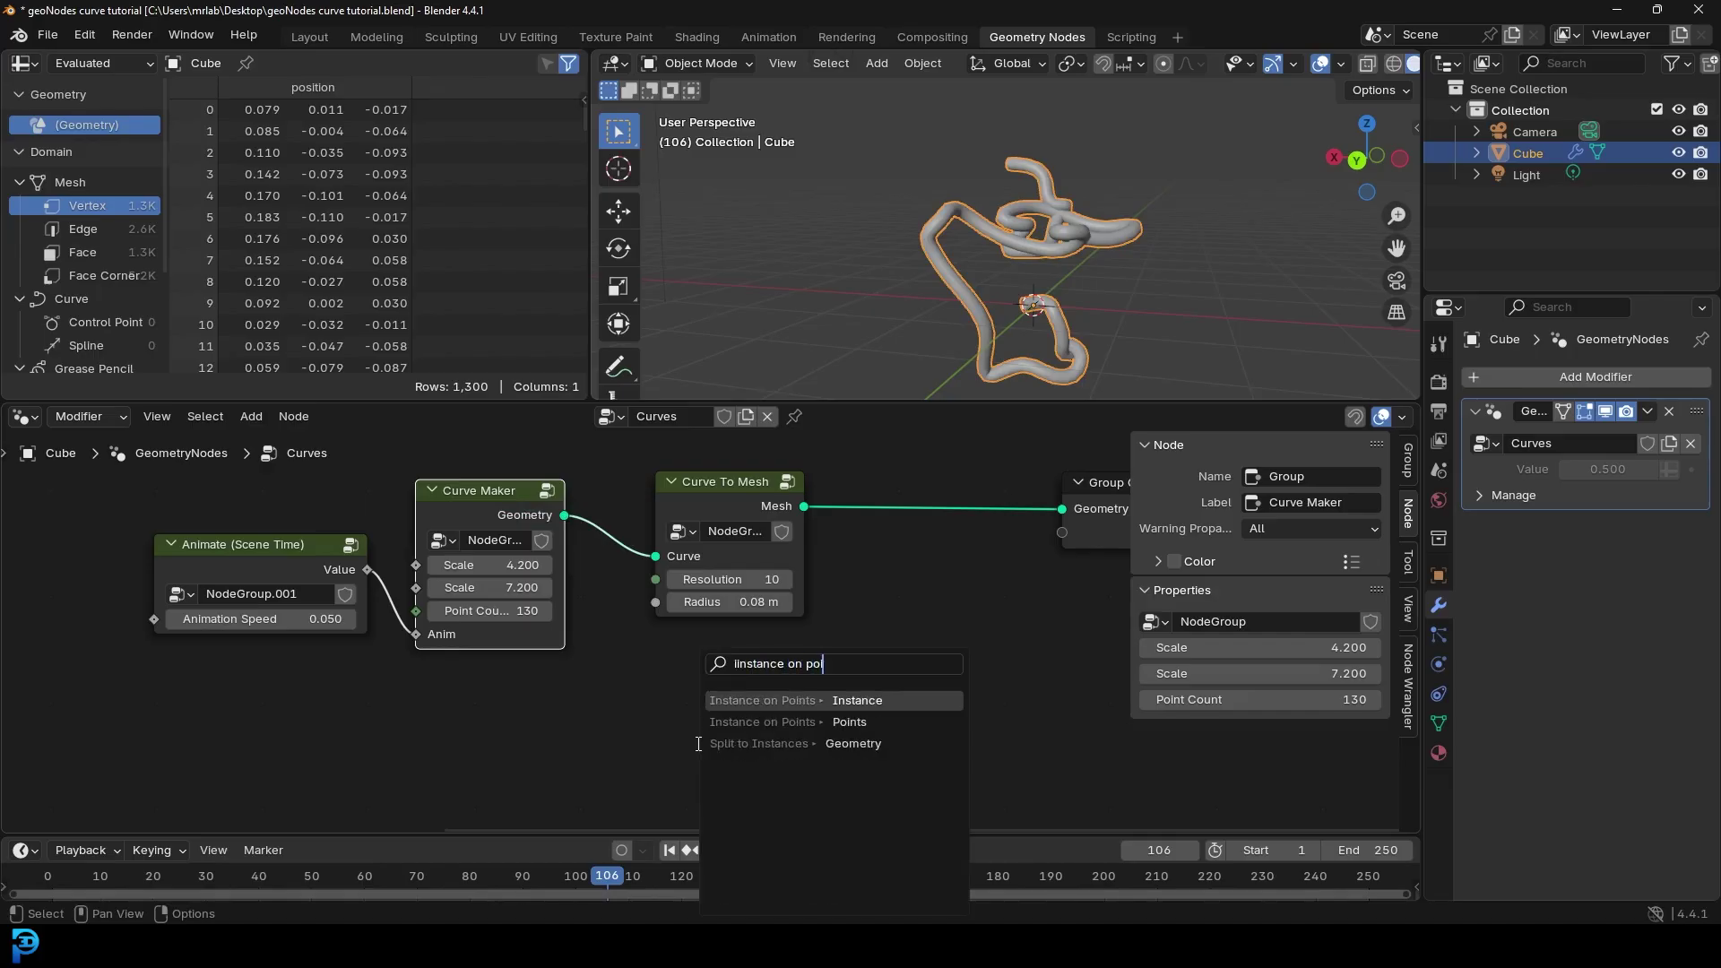
click(727, 701)
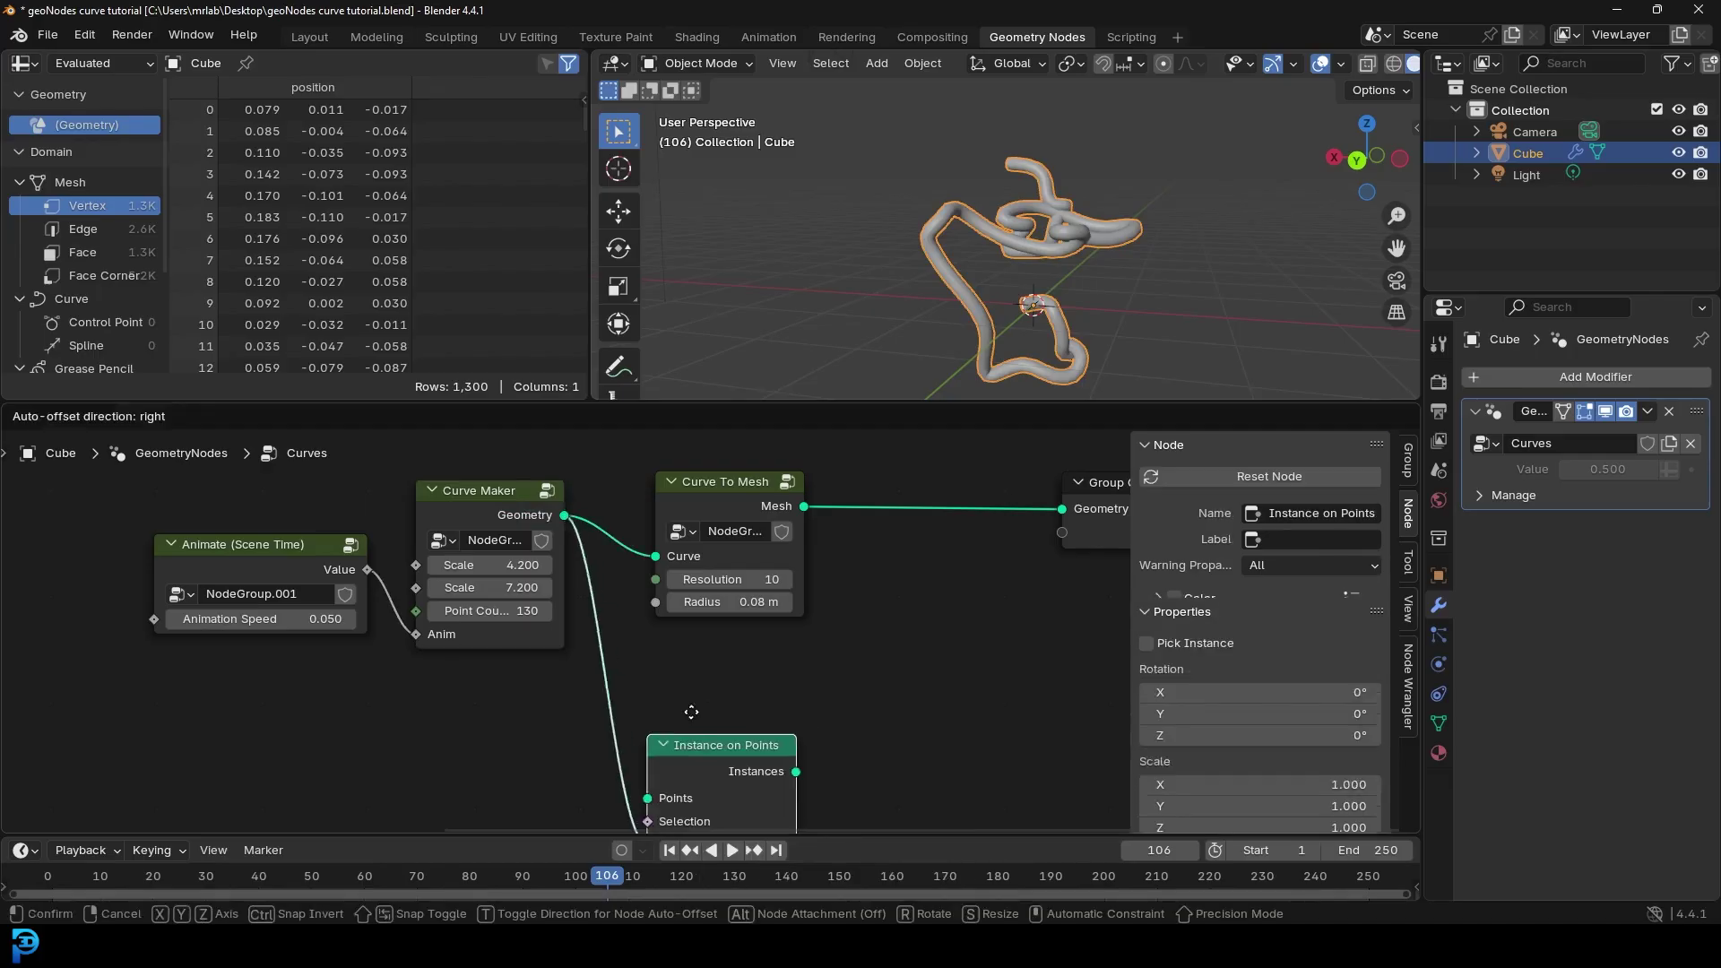
click(721, 664)
Step: Rewire the Curve Maker link from the Instance input to the Points input of Instance on Points
scroll(690, 699, down, 4)
middle_drag(668, 726, 680, 592)
scroll(935, 240, up, 1)
middle_drag(427, 575, 505, 690)
scroll(504, 681, up, 2)
scroll(609, 547, up, 4)
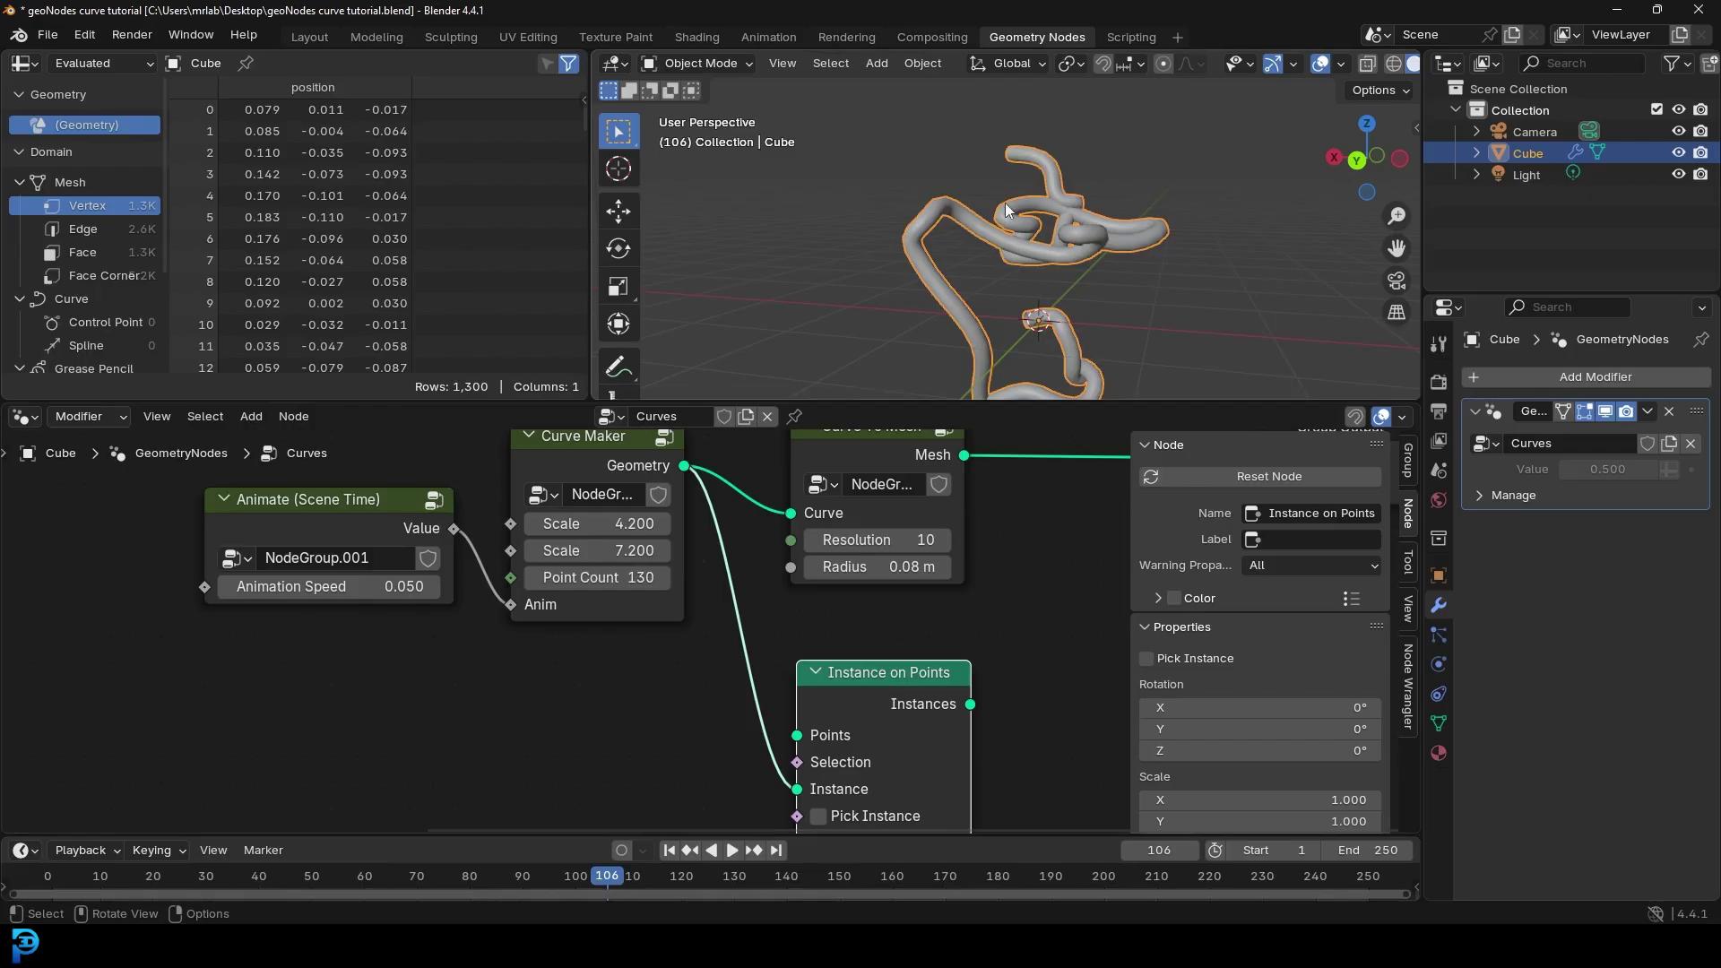
middle_drag(789, 598, 882, 431)
scroll(924, 868, up, 1)
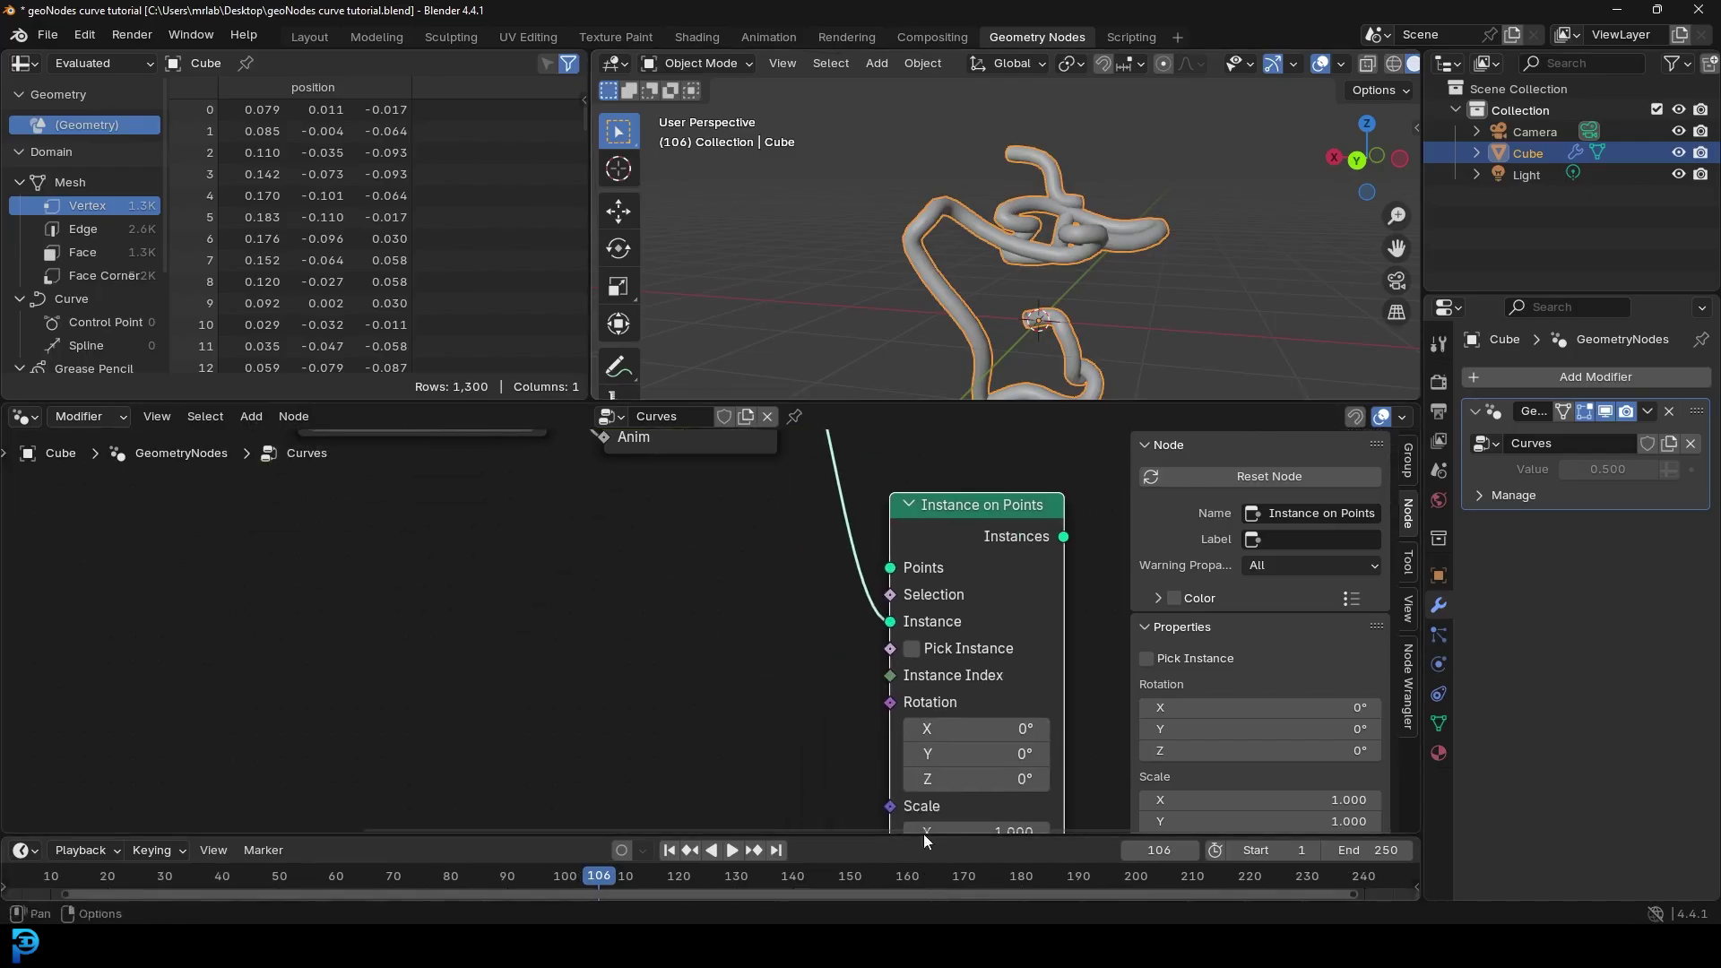
scroll(823, 551, down, 1)
middle_drag(823, 550, 726, 683)
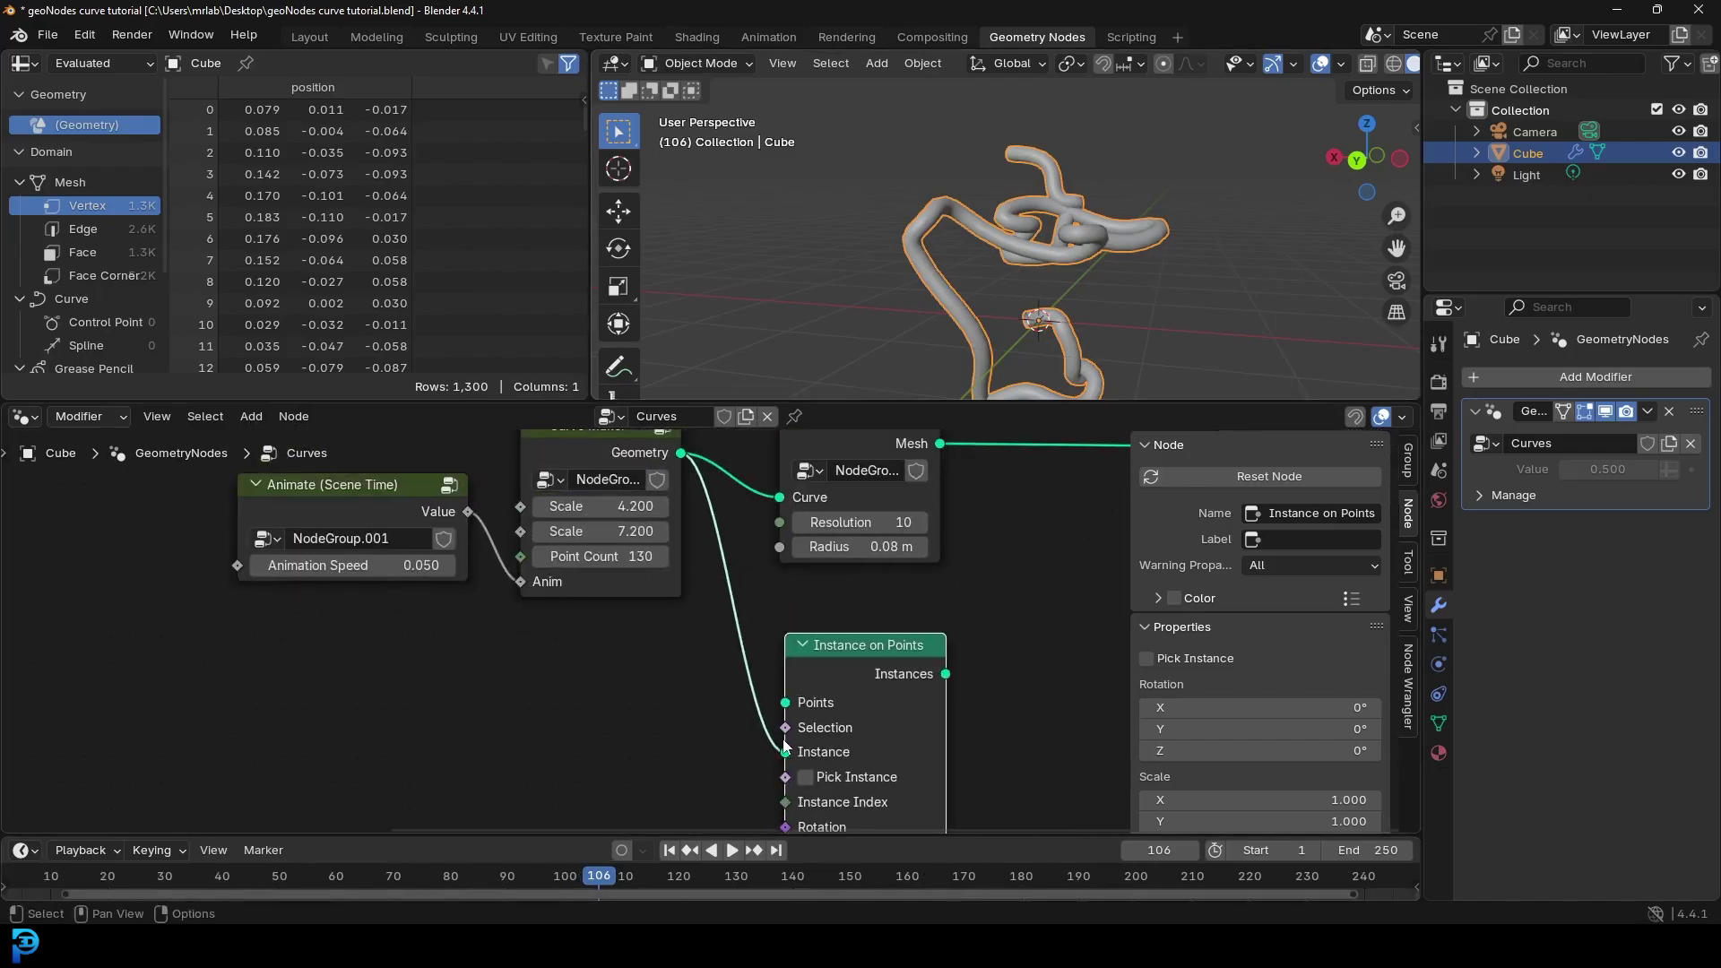
drag(785, 753, 785, 703)
drag(852, 657, 852, 674)
middle_drag(638, 478, 631, 524)
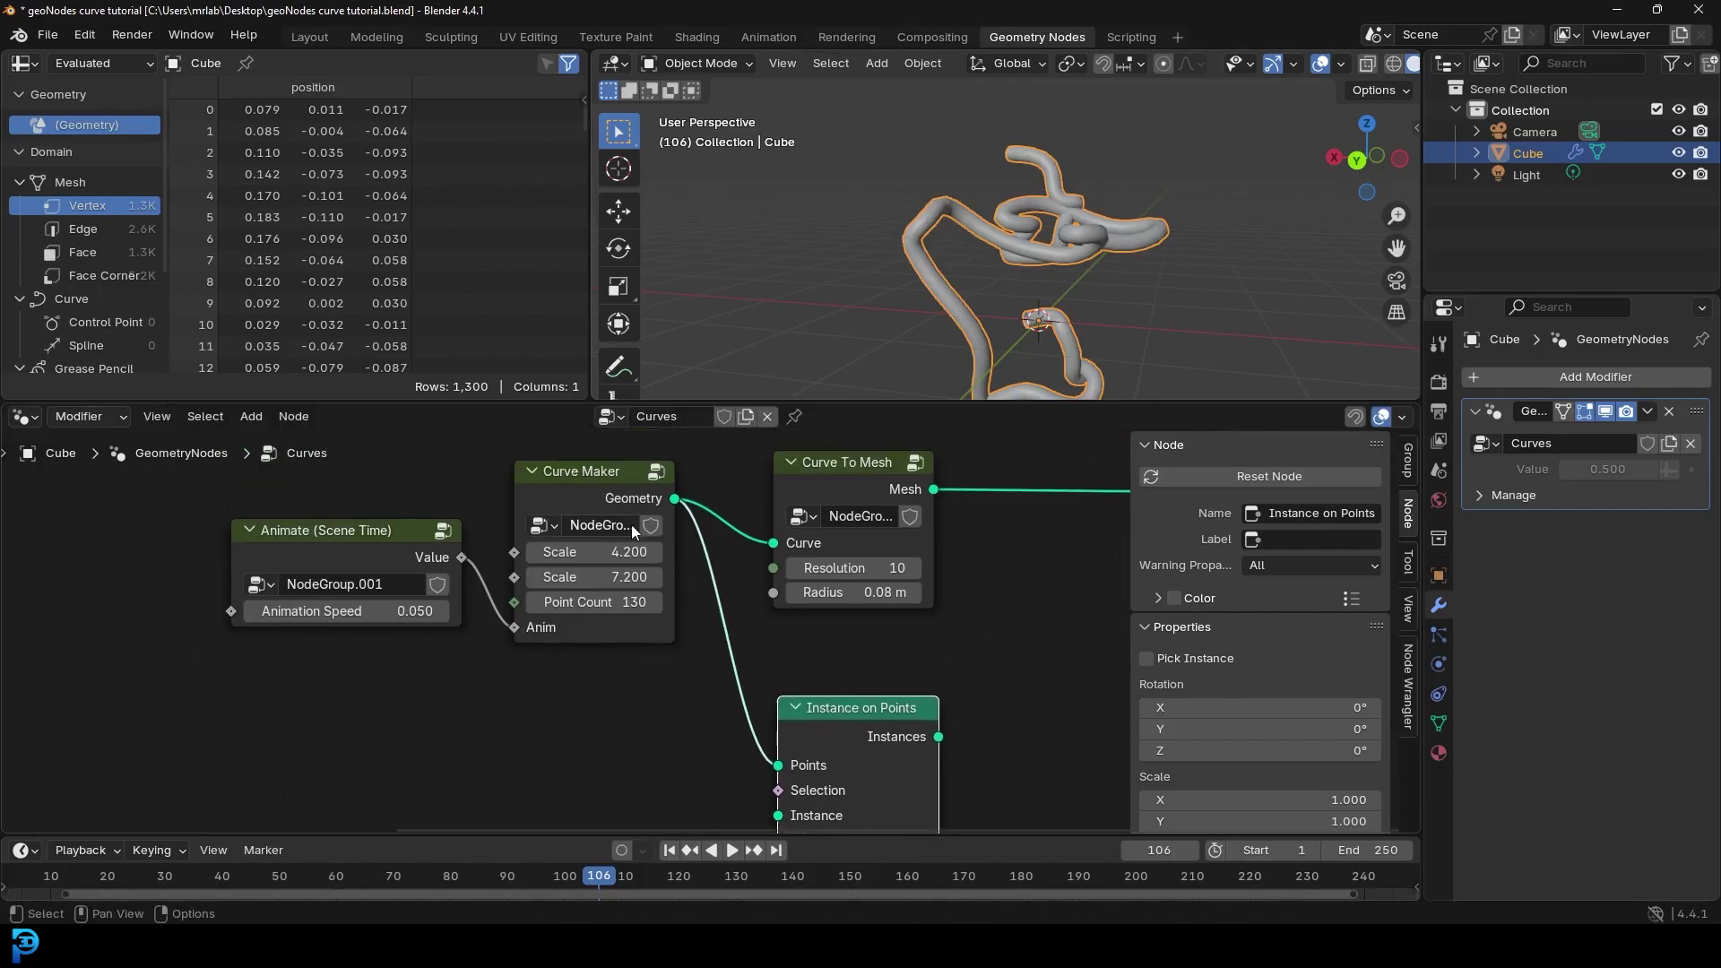
Step: Add an Ico Sphere node feeding its Mesh into the Instance input of Instance on Points
middle_drag(762, 634, 728, 432)
scroll(746, 558, up, 1)
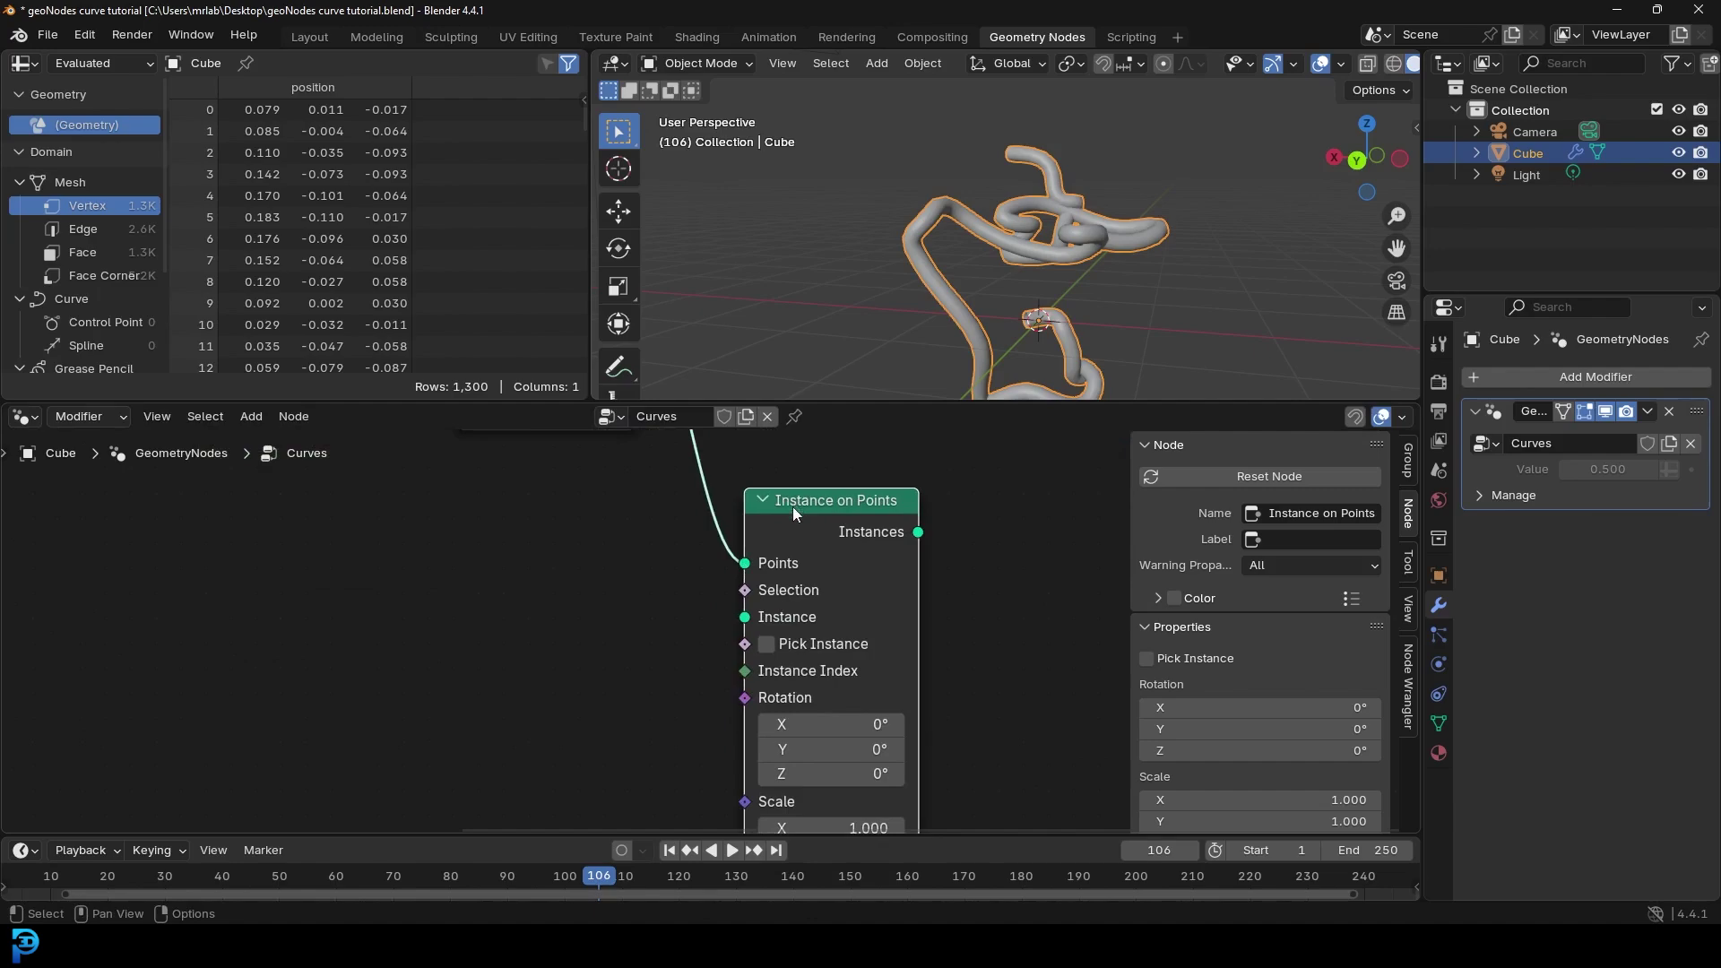
middle_drag(690, 664, 737, 624)
scroll(740, 622, up, 1)
drag(802, 570, 563, 578)
text(ico)
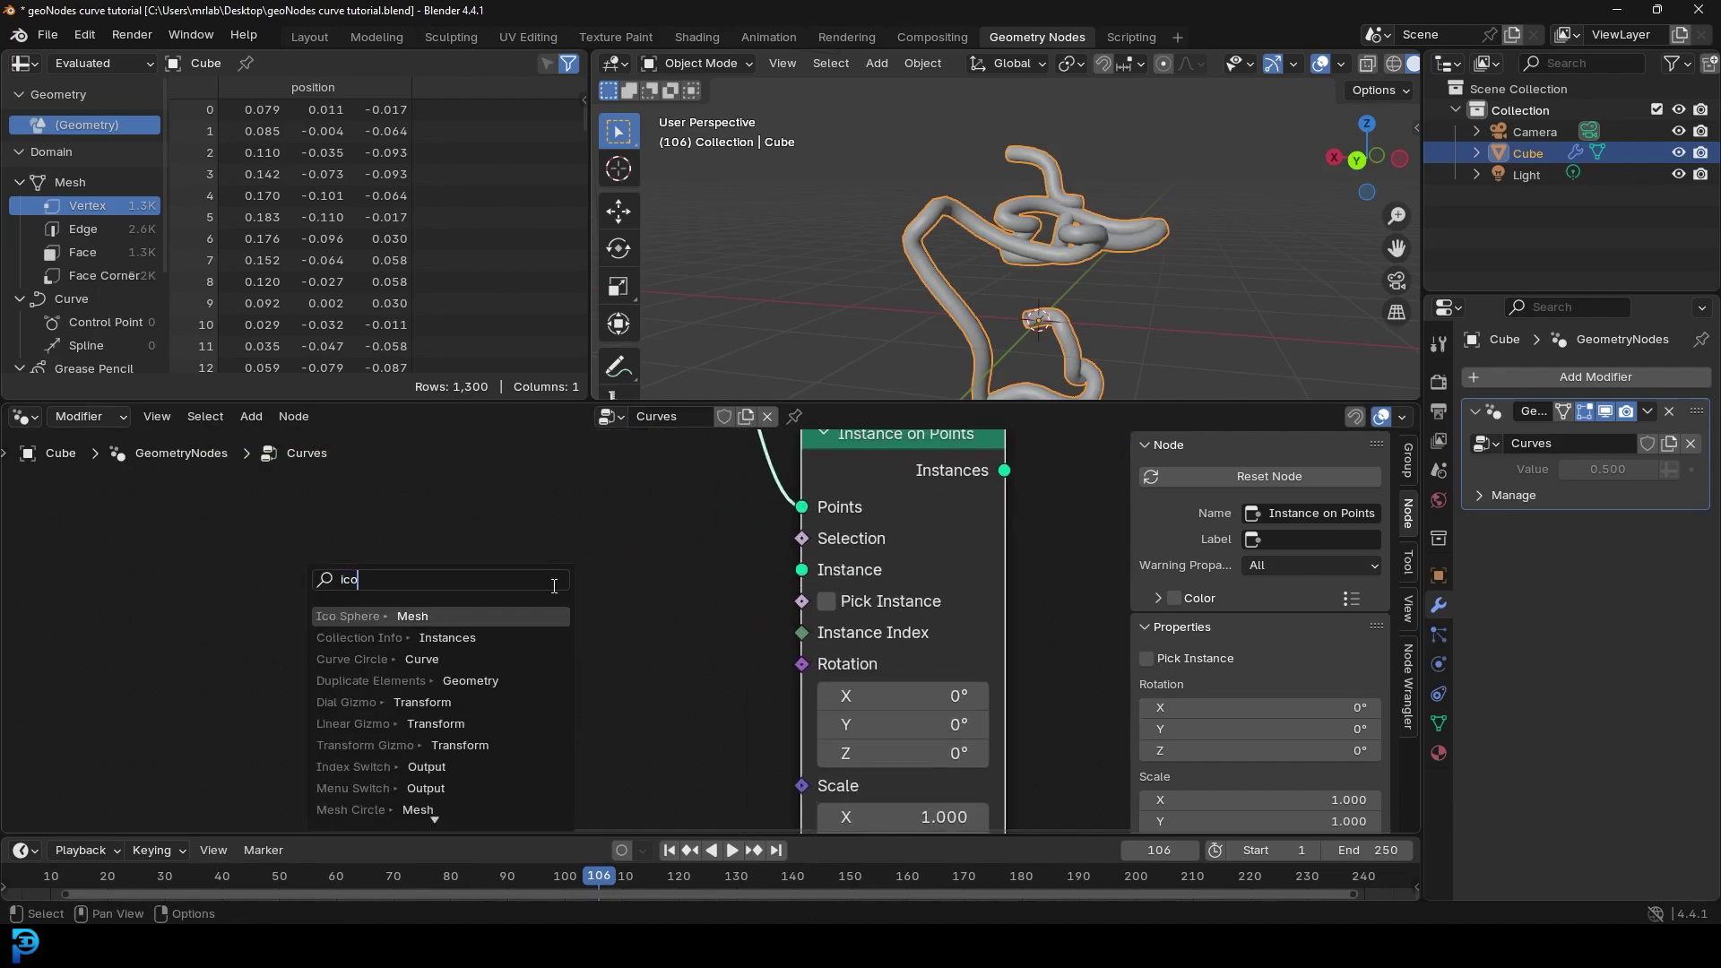
key(Return)
click(653, 552)
Step: Switch the viewport to wireframe, move Group Output aside and connect Instance on Points' Instances output to its Geometry input
key(z)
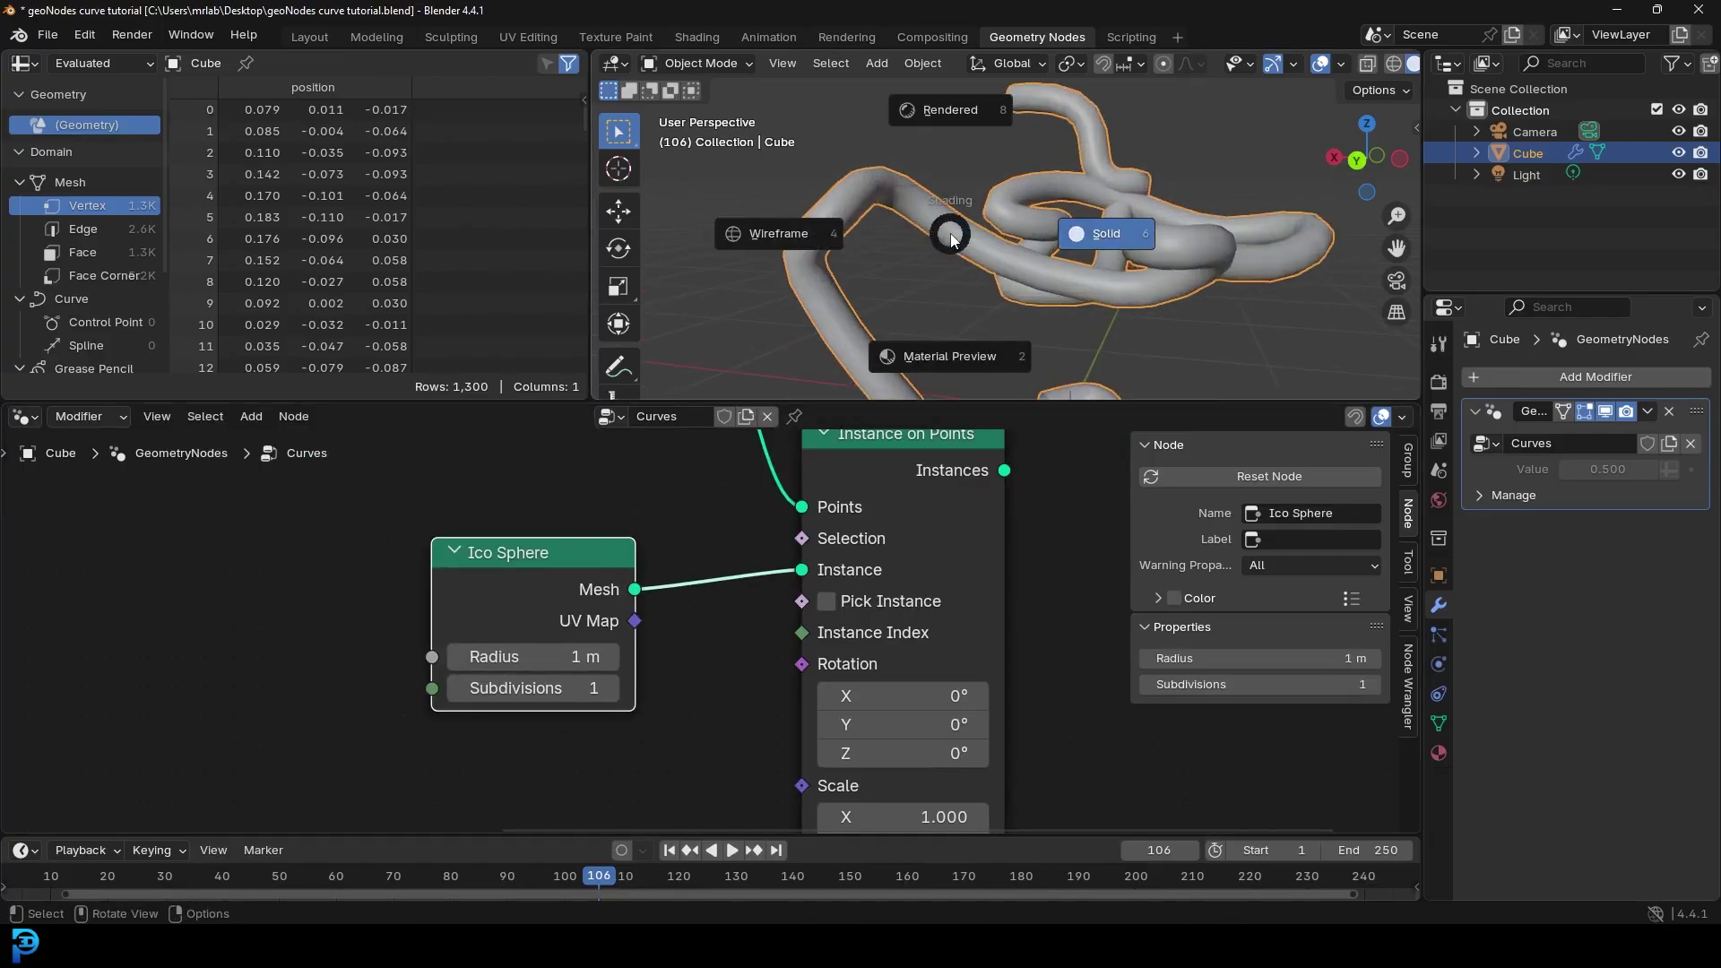
click(799, 229)
scroll(771, 240, up, 4)
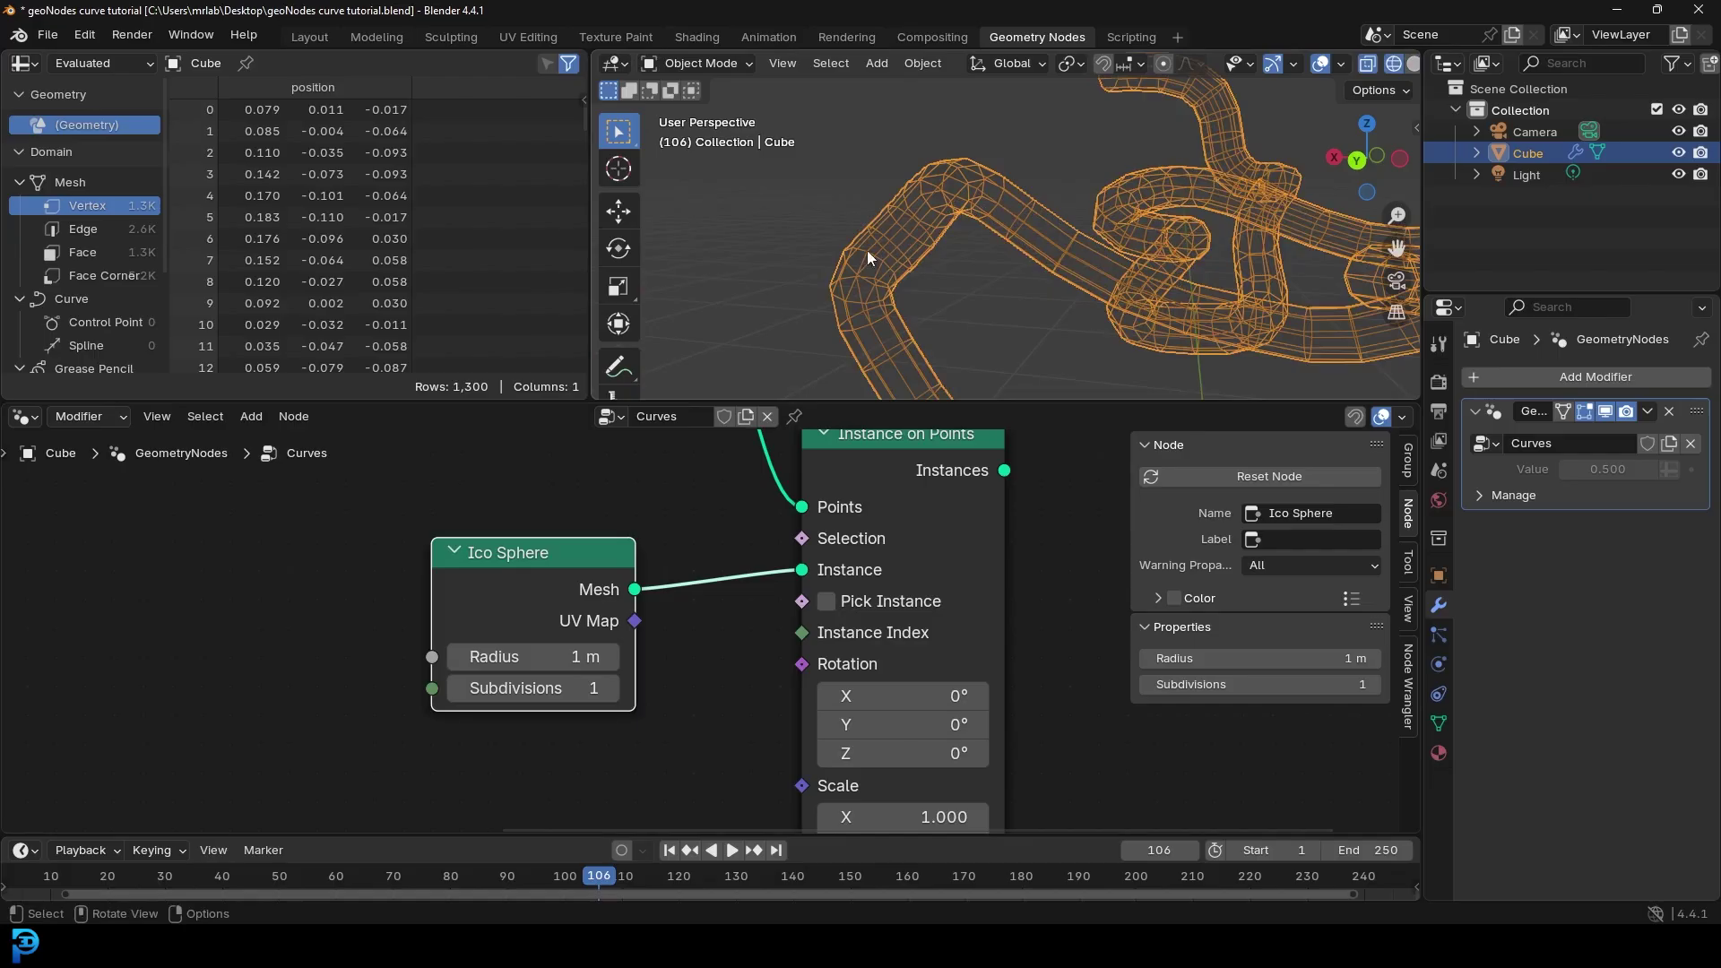
scroll(875, 233, down, 1)
scroll(900, 484, down, 3)
scroll(892, 484, up, 1)
middle_drag(880, 494, 663, 636)
drag(906, 533, 950, 540)
scroll(665, 607, up, 1)
scroll(670, 628, up, 1)
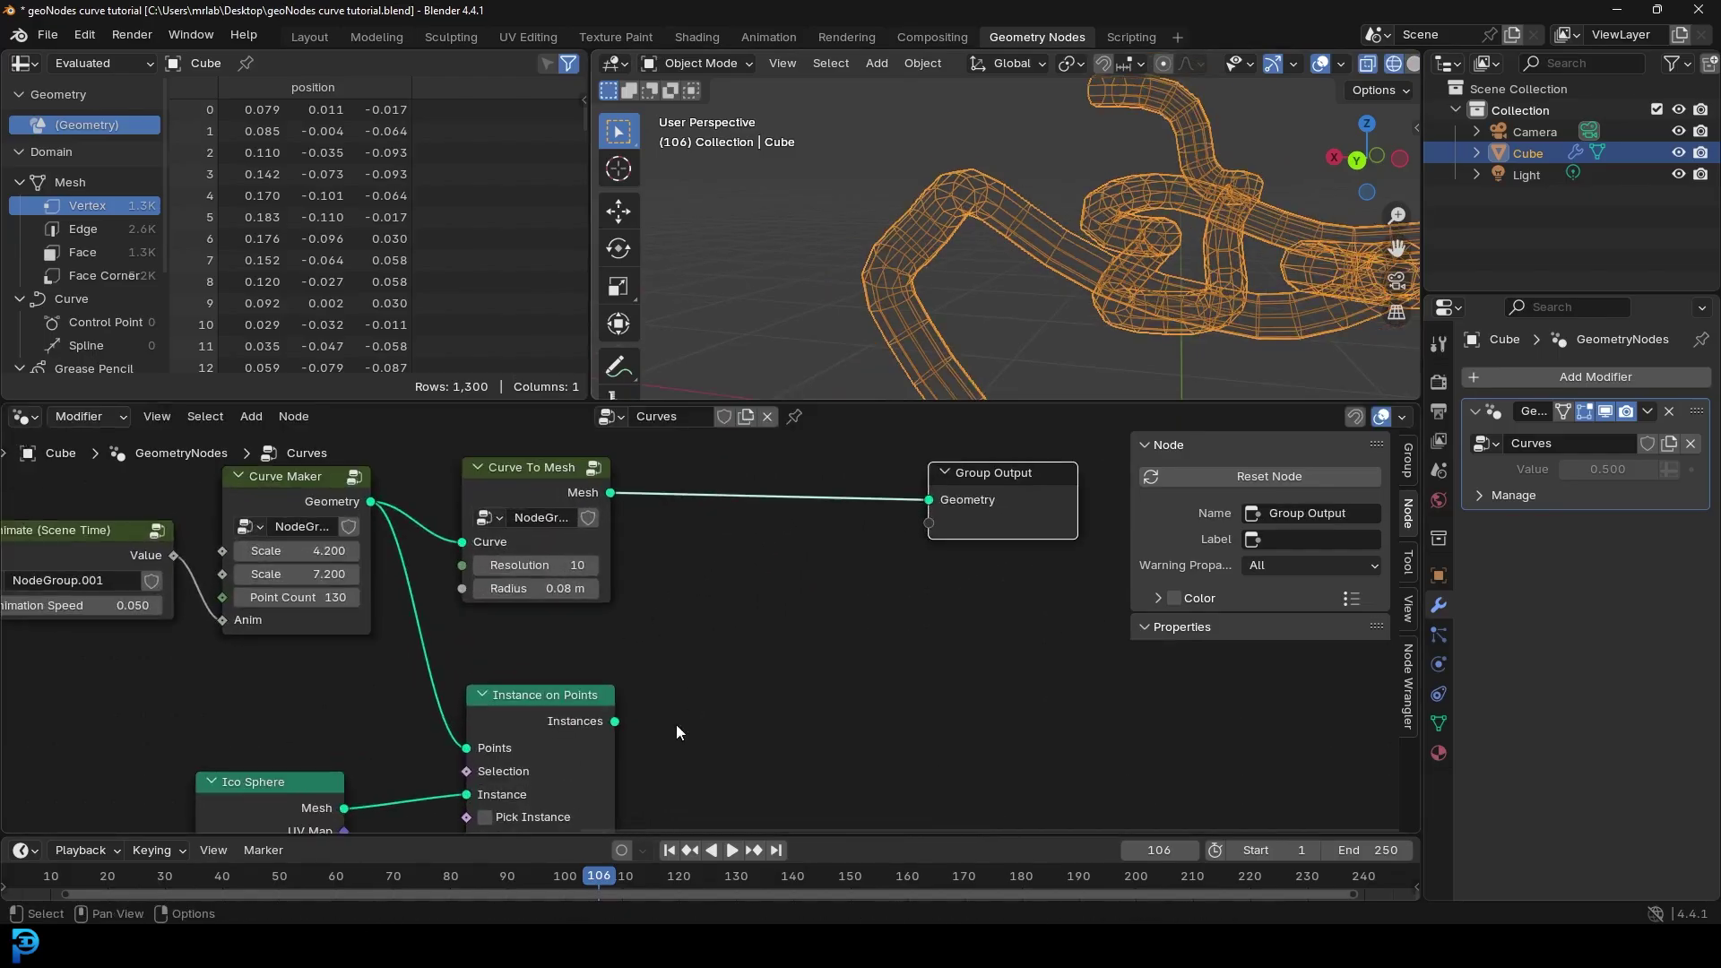
drag(614, 722, 799, 561)
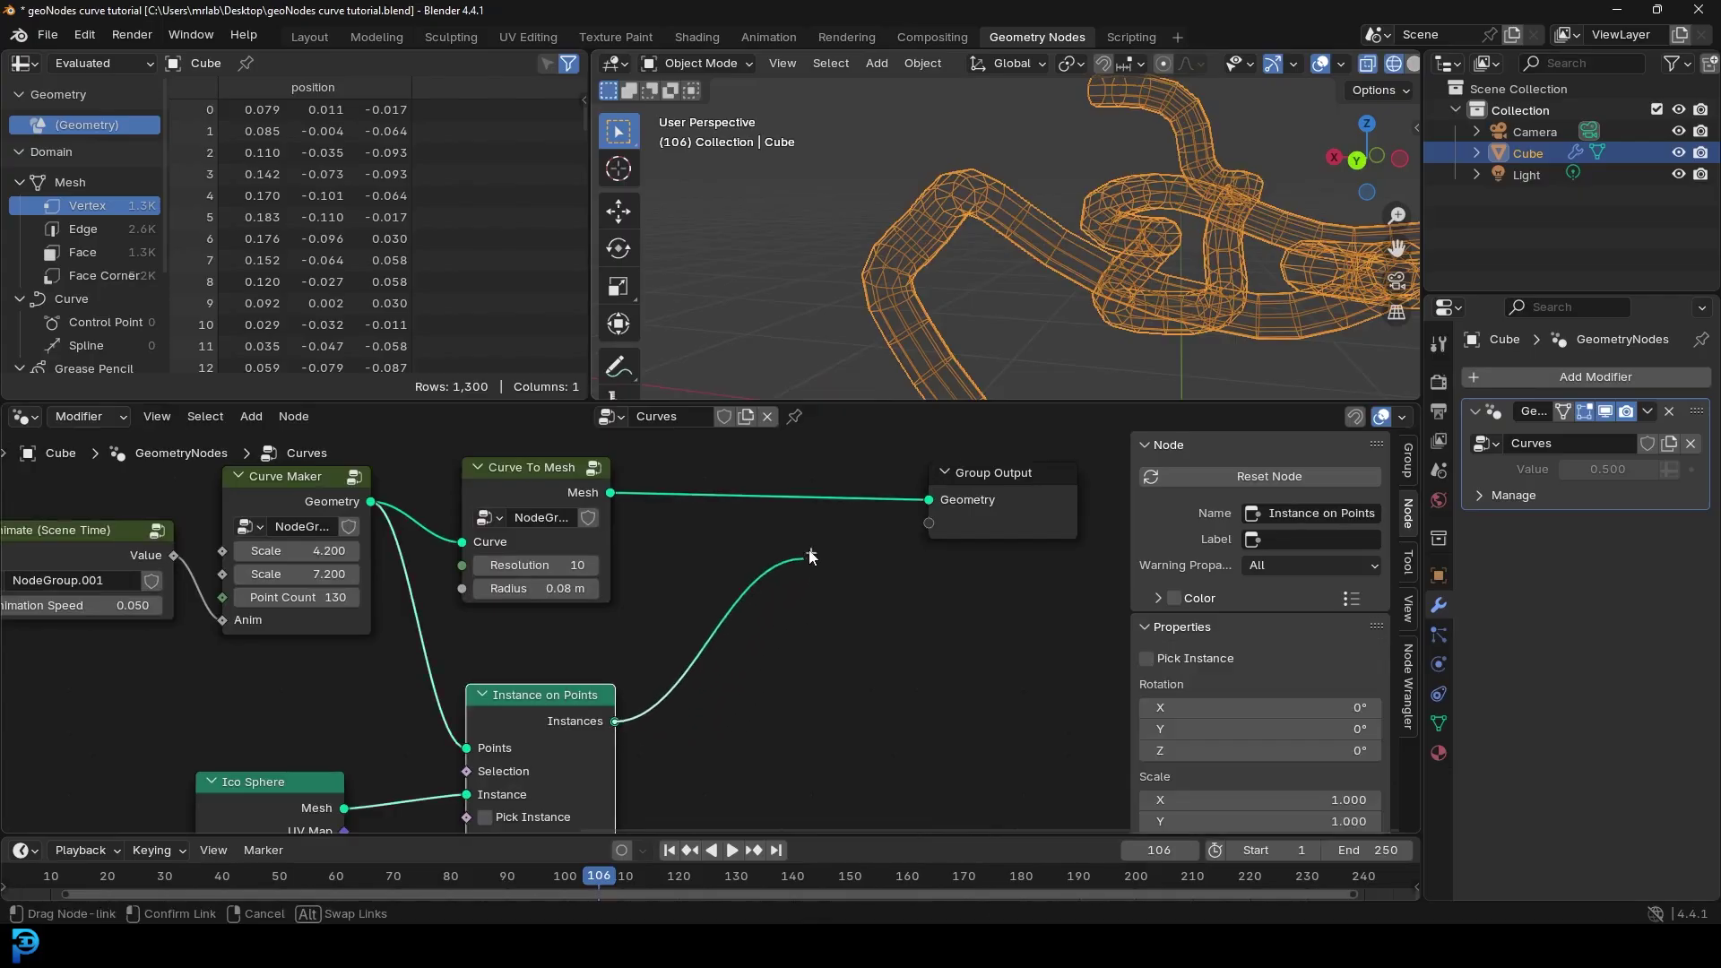
drag(880, 503, 932, 503)
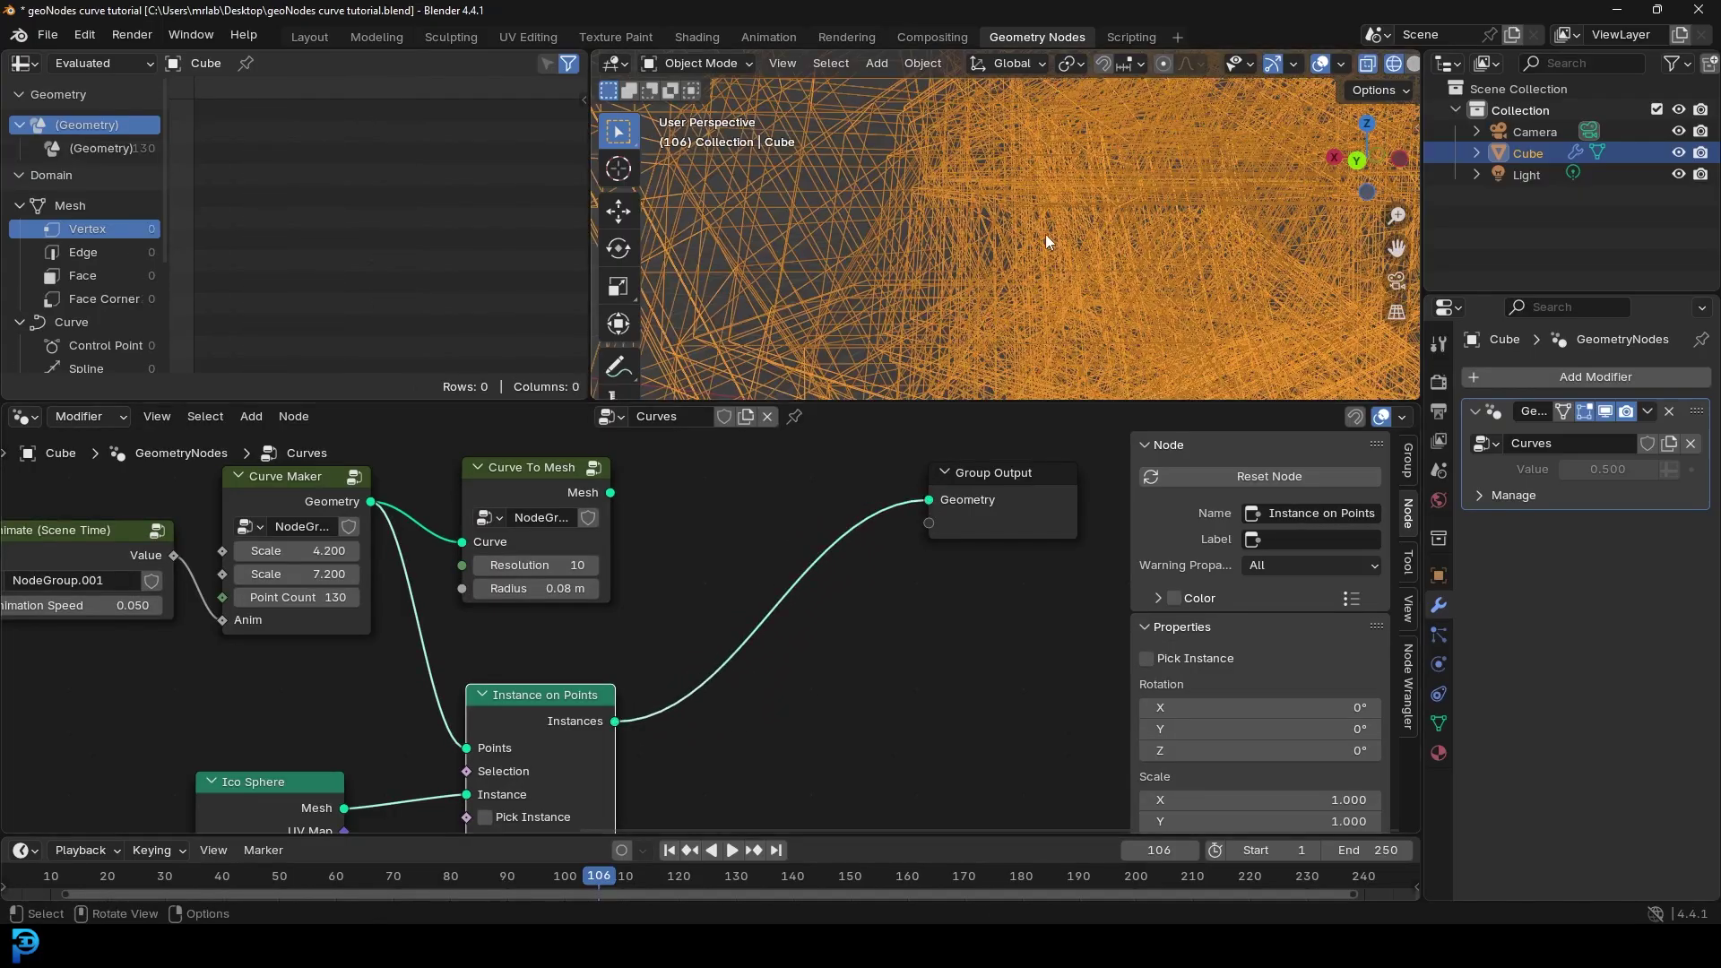
Step: Return the viewport to solid shading and set the Ico Sphere's Radius to 0.08 m and Subdivisions to 2
scroll(1045, 229, down, 4)
key(z)
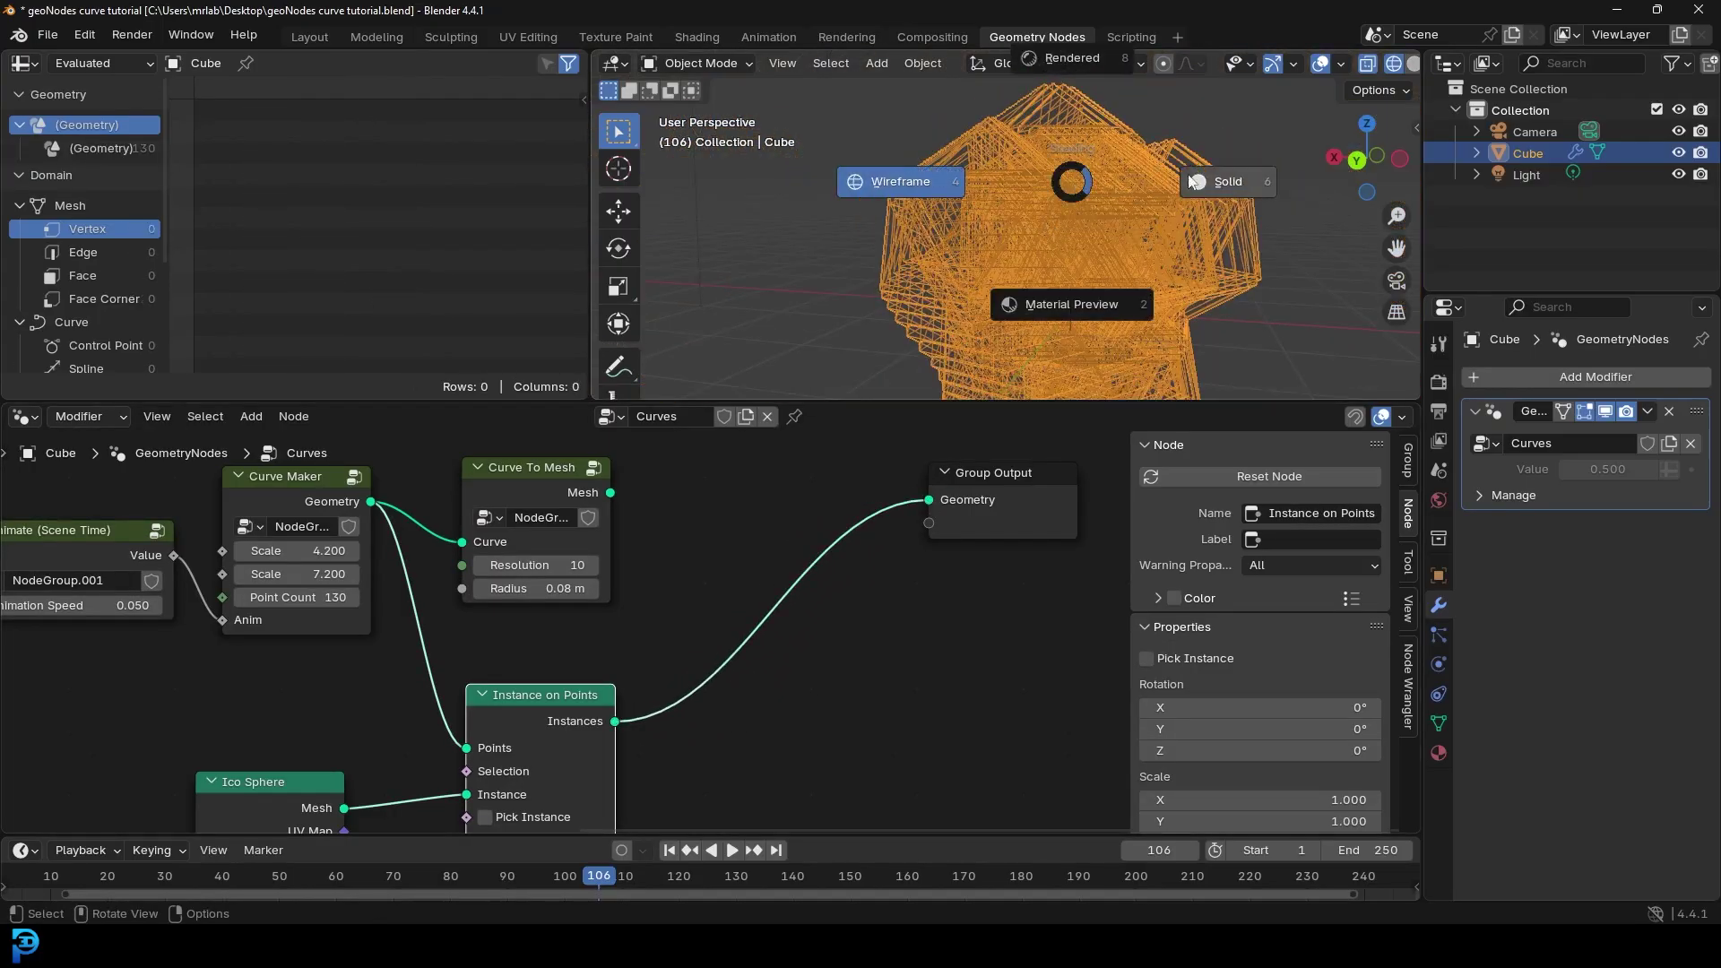
click(1203, 181)
middle_drag(746, 651, 833, 526)
scroll(696, 639, up, 1)
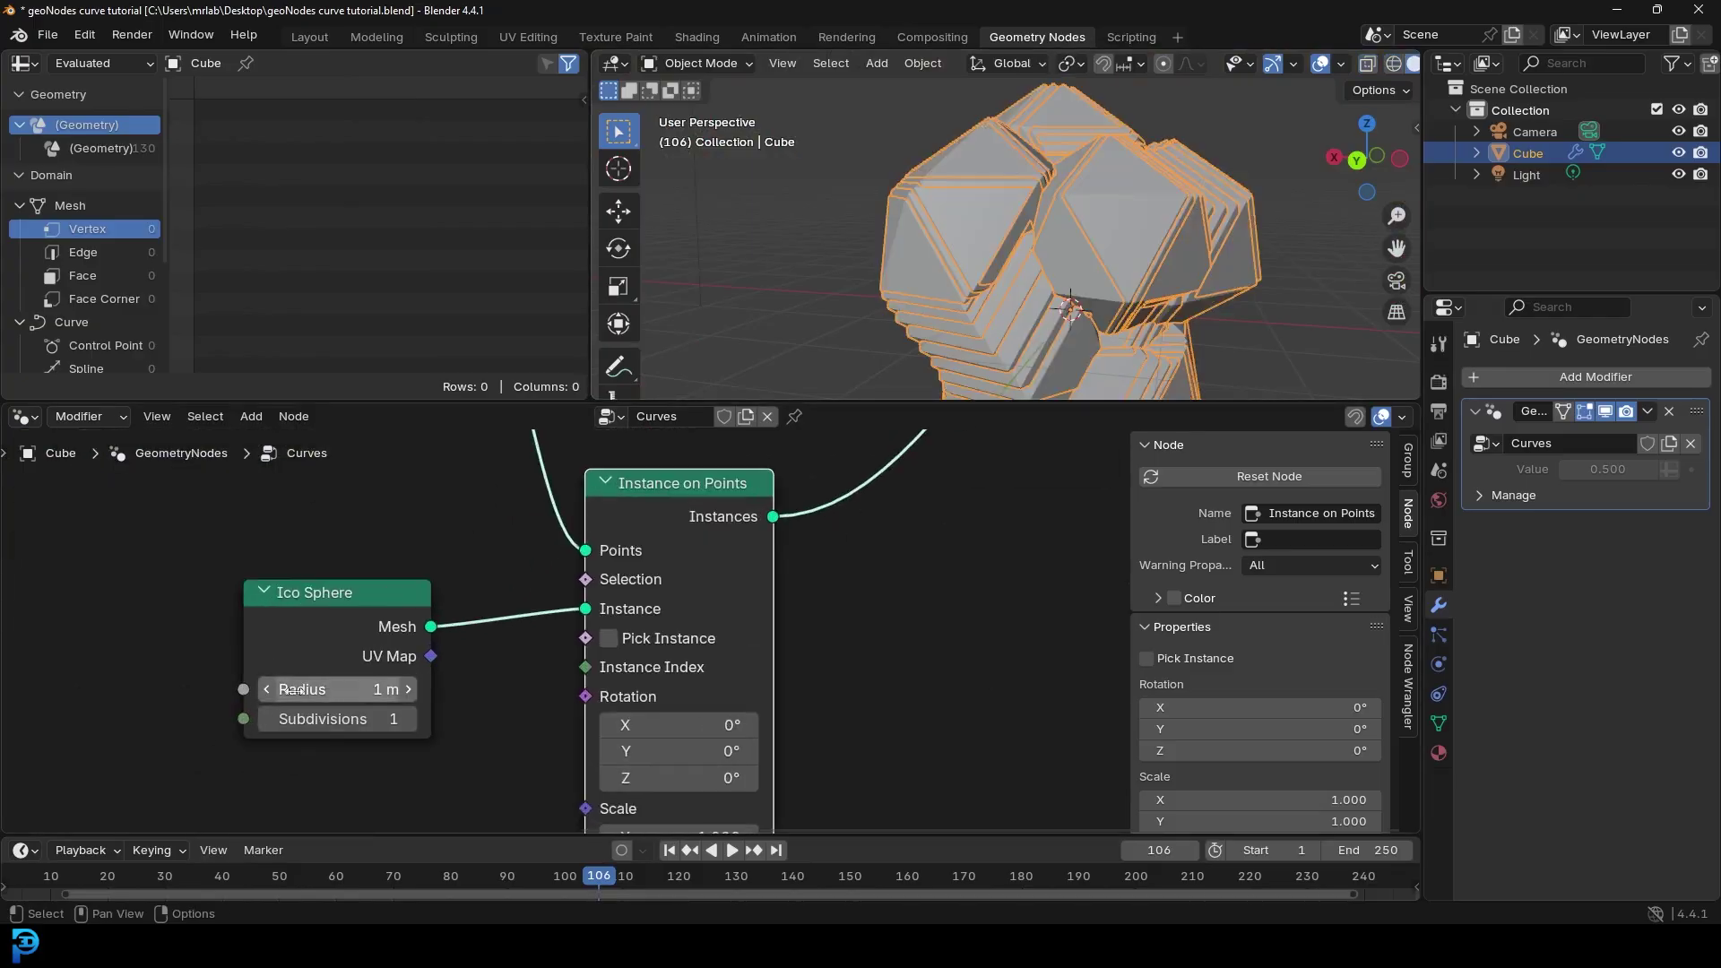
middle_drag(295, 690, 429, 688)
drag(428, 688, 340, 689)
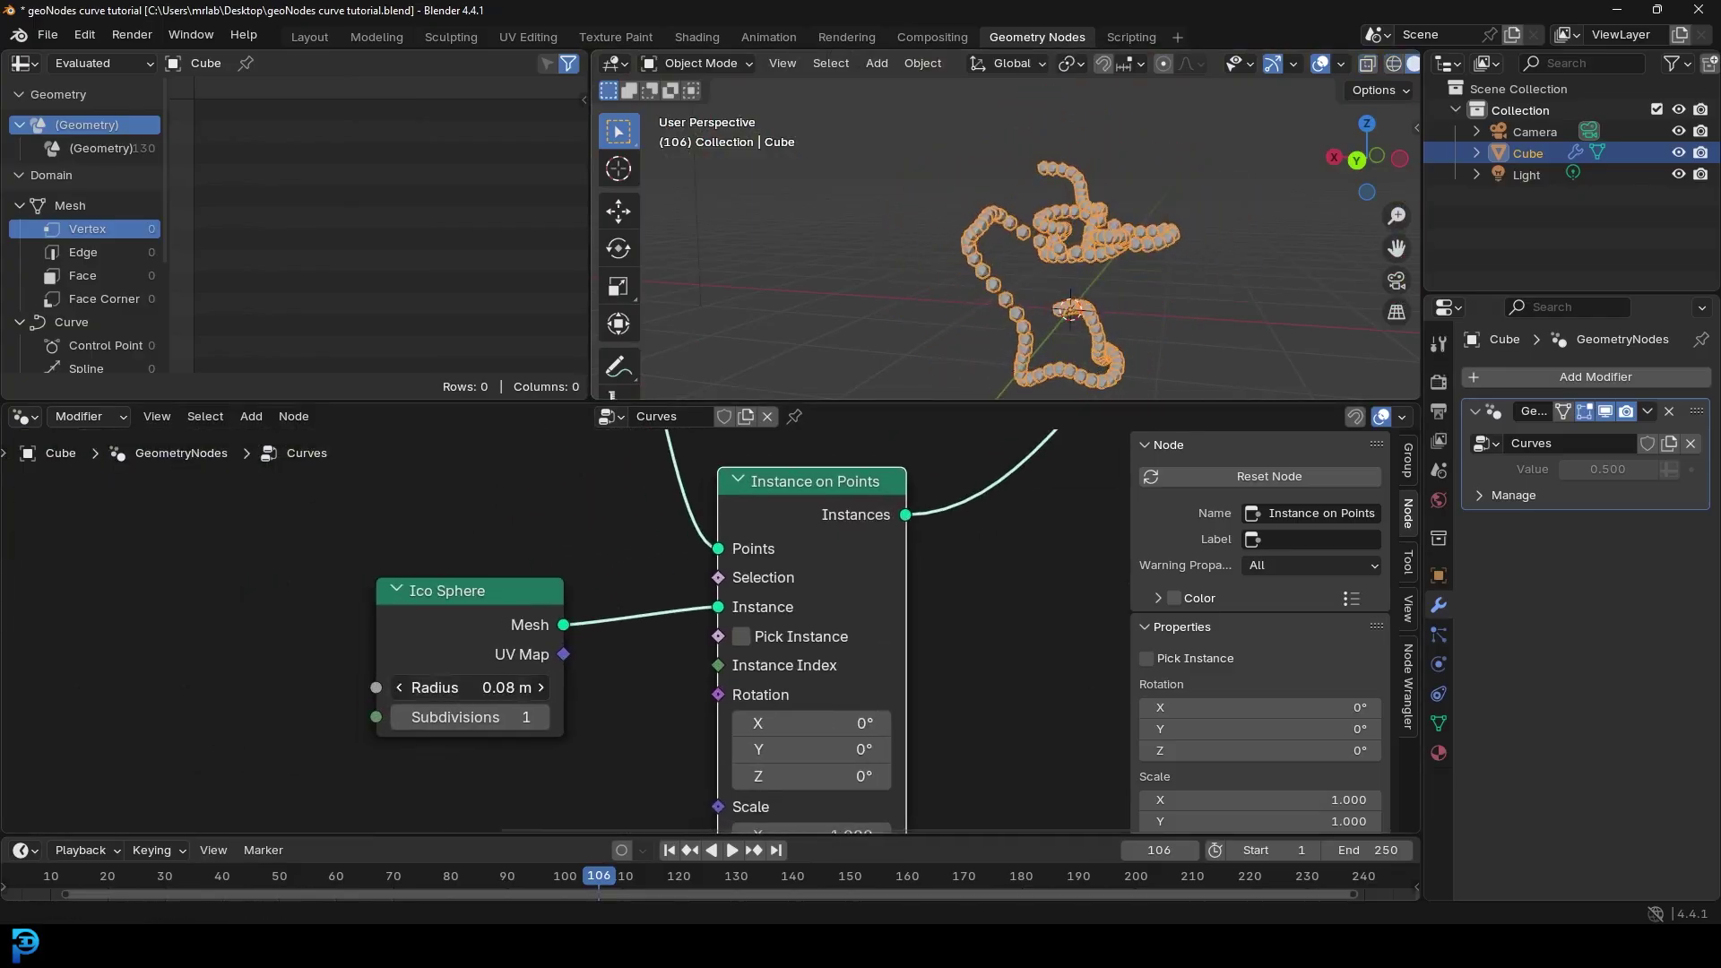
click(538, 726)
Step: Examine the spheres instanced along the curve and the Curve Maker settings that control their number
scroll(1027, 188, up, 3)
middle_drag(1073, 222, 1048, 174)
ctrl+middle_drag(1049, 175, 986, 57)
middle_drag(950, 144, 1027, 233)
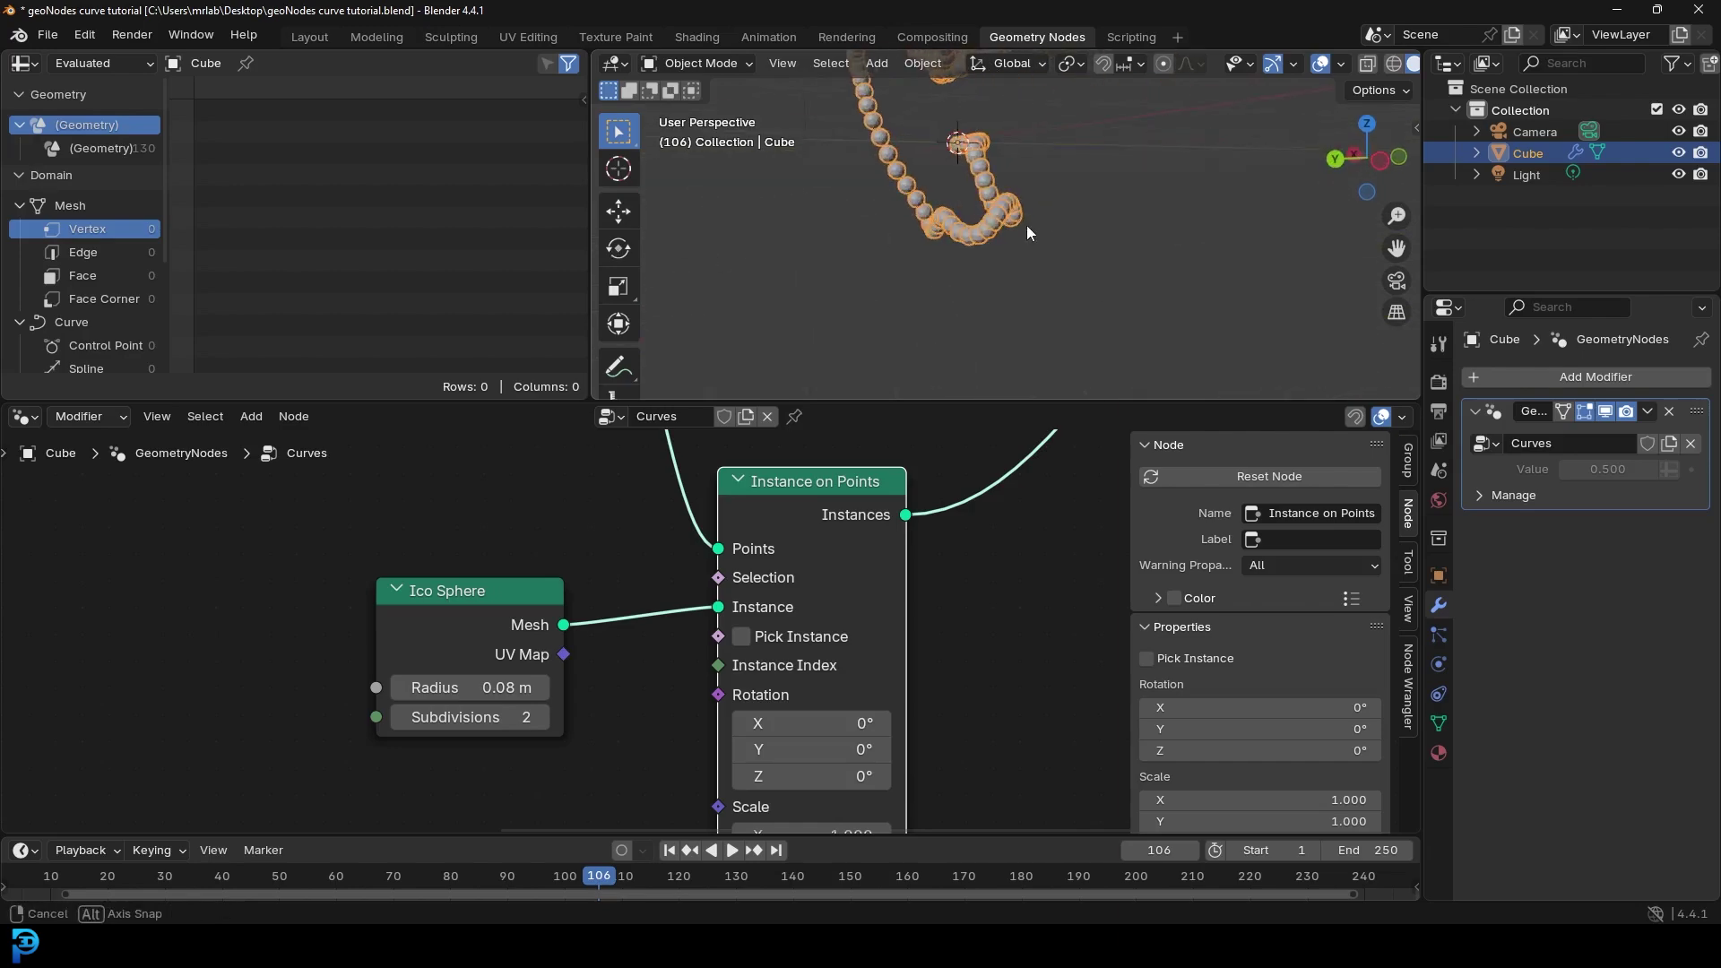
scroll(993, 170, down, 3)
middle_drag(825, 465, 816, 543)
middle_drag(963, 106, 988, 204)
scroll(989, 203, up, 3)
scroll(1052, 199, up, 2)
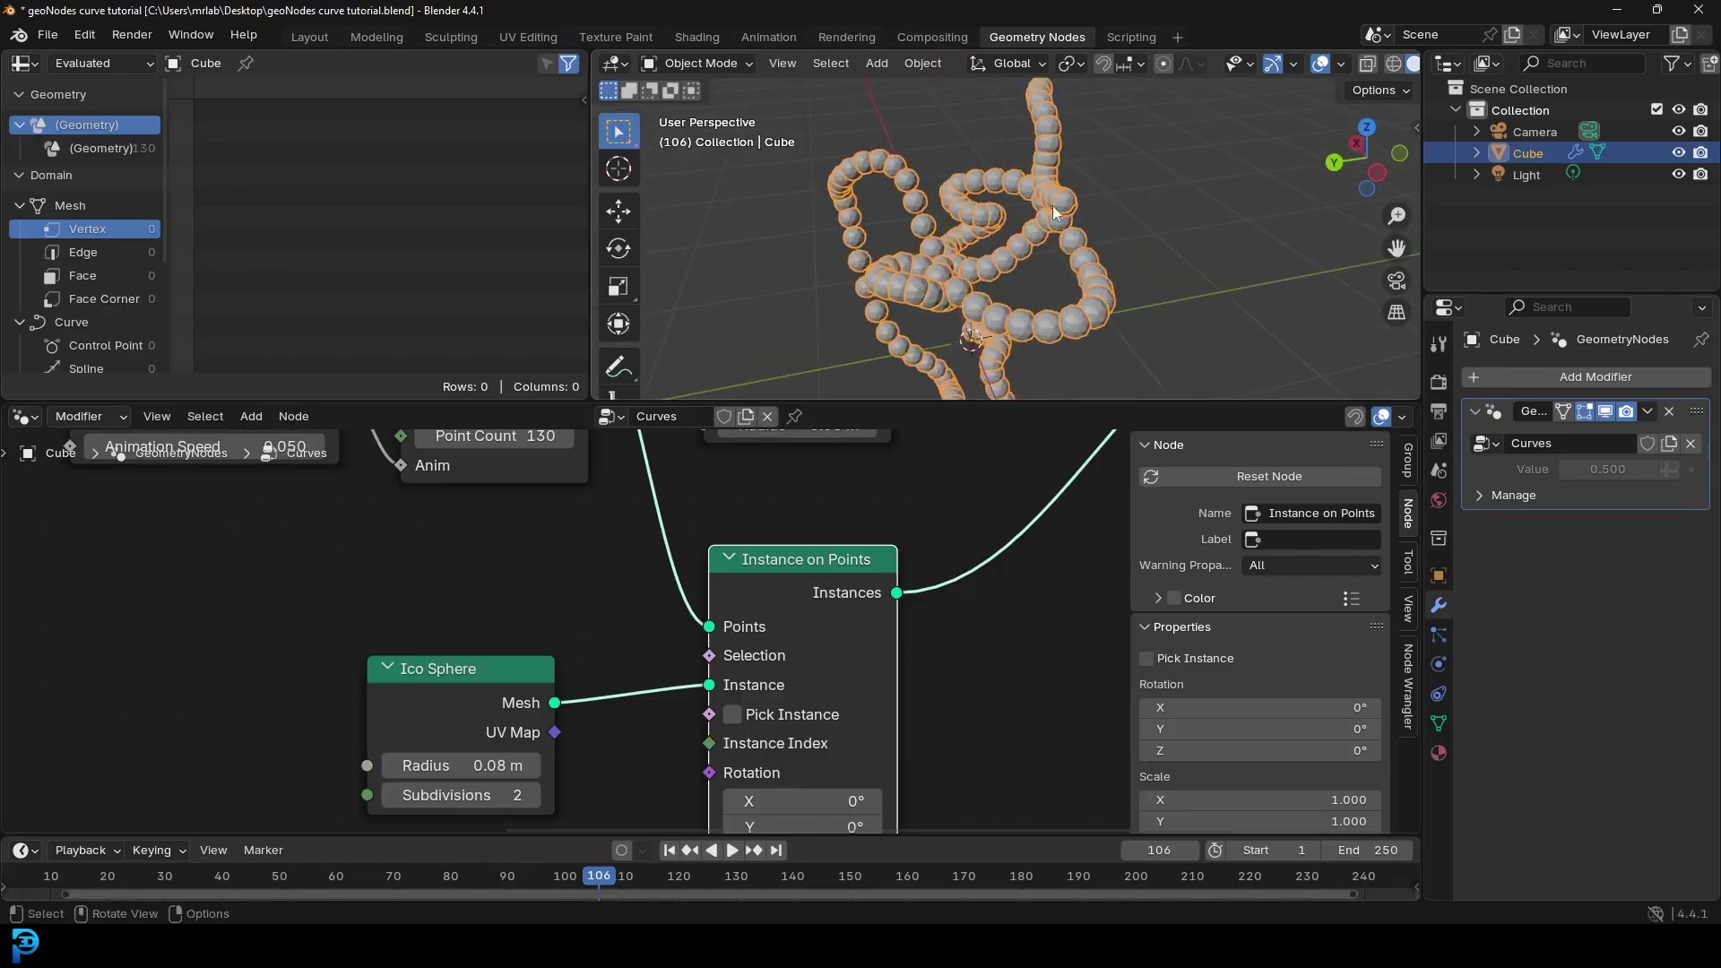
scroll(627, 530, down, 6)
middle_drag(564, 516, 612, 660)
scroll(606, 550, up, 3)
scroll(606, 550, up, 4)
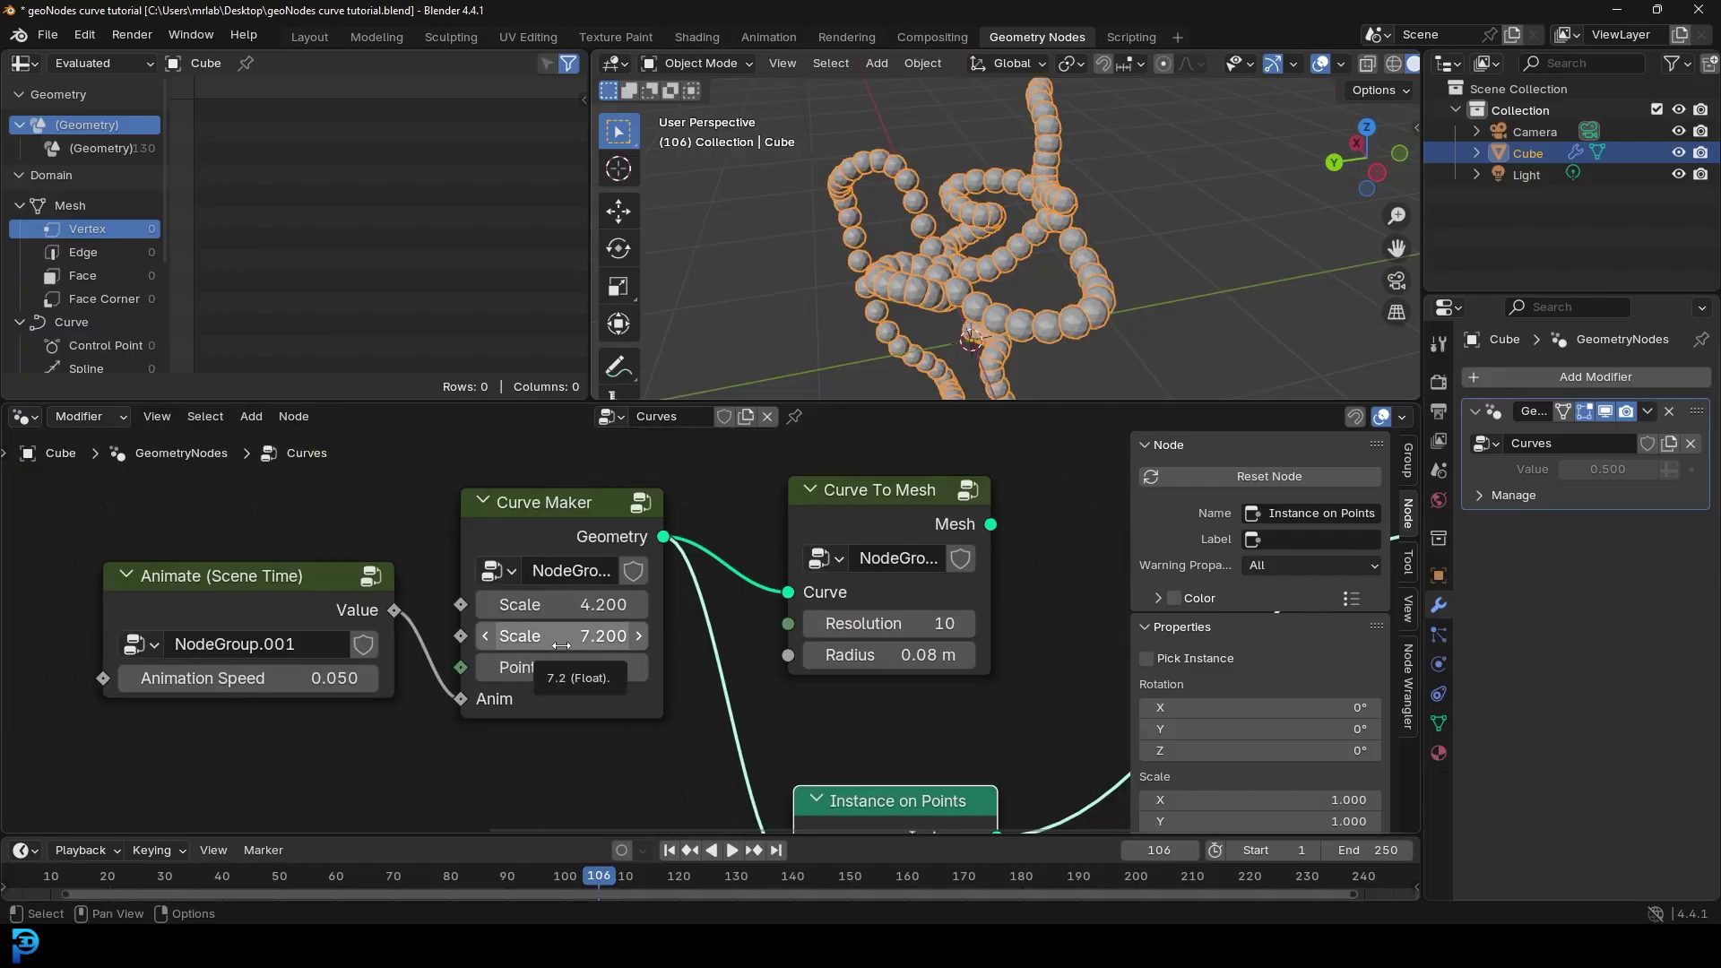
Step: Shift Instance on Points aside and insert a Resample Curve node between Curve Maker and its Points input
scroll(681, 681, down, 5)
middle_drag(768, 741, 825, 591)
scroll(730, 538, up, 2)
scroll(820, 590, down, 1)
scroll(820, 590, down, 2)
scroll(825, 591, up, 2)
drag(825, 583, 956, 610)
scroll(815, 610, up, 3)
middle_drag(766, 552, 769, 562)
key(shift+a)
text(resam)
click(892, 514)
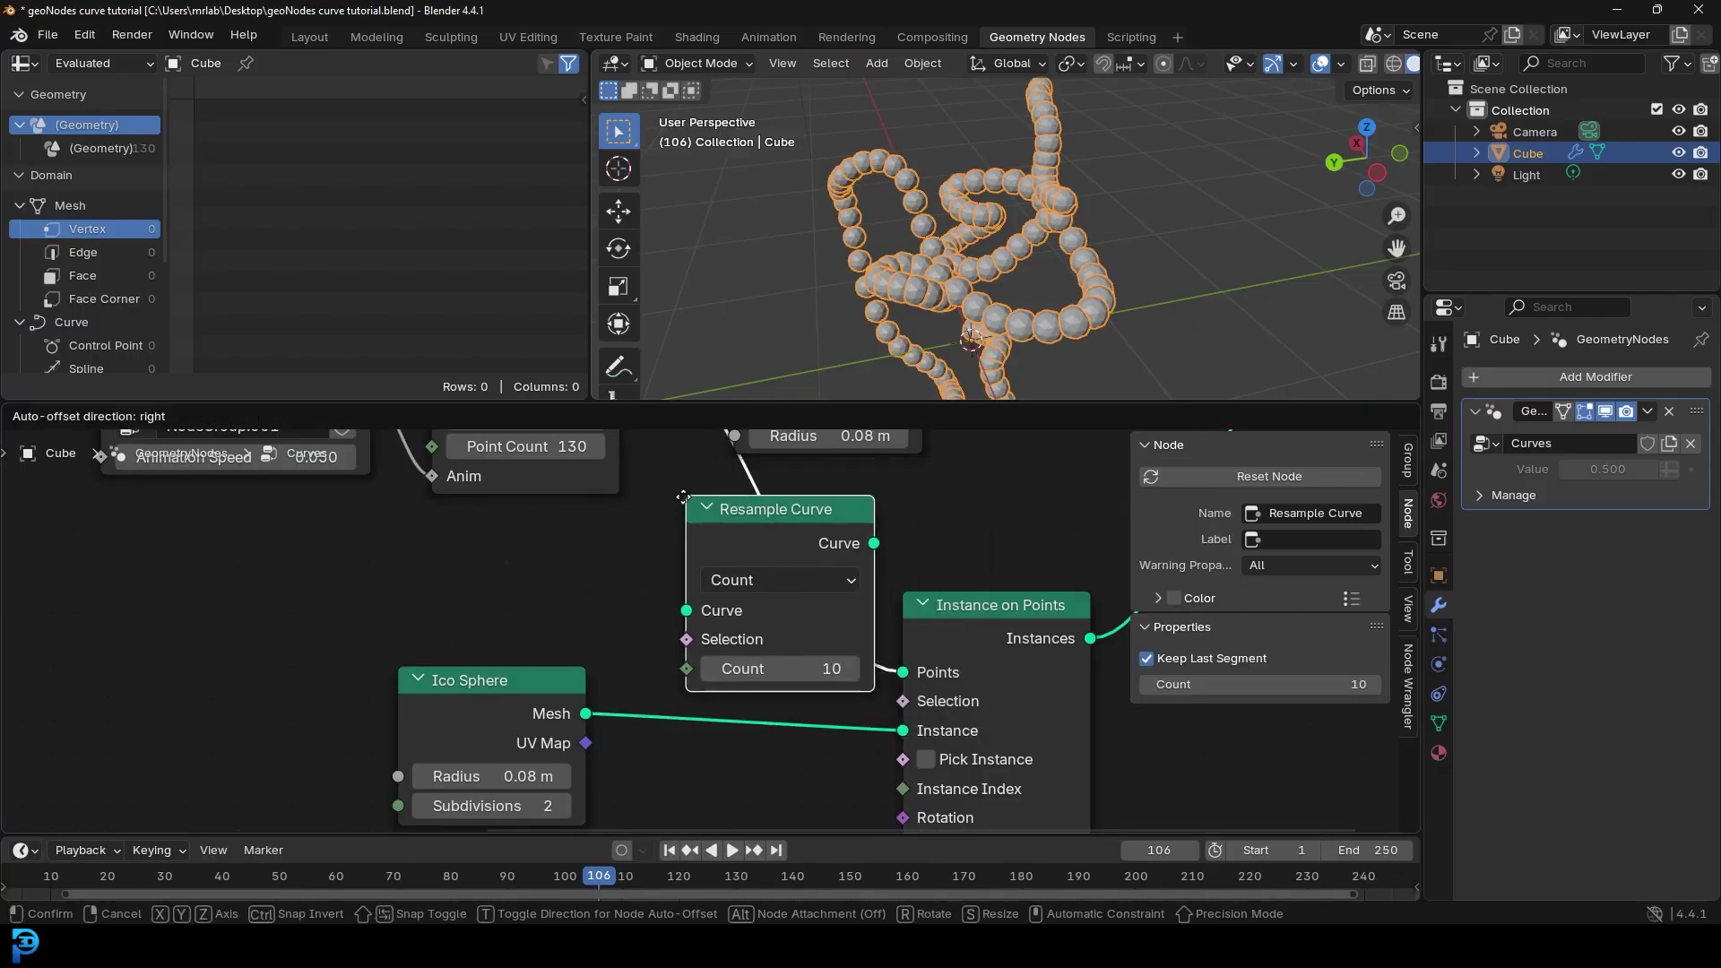
click(684, 501)
Step: Set the Resample Curve Count to 36 and move the Animate, Curve Maker and Curve To Mesh nodes away from it together
drag(820, 671, 894, 671)
scroll(791, 567, down, 3)
middle_drag(789, 562, 773, 674)
drag(287, 527, 744, 605)
drag(738, 538, 653, 492)
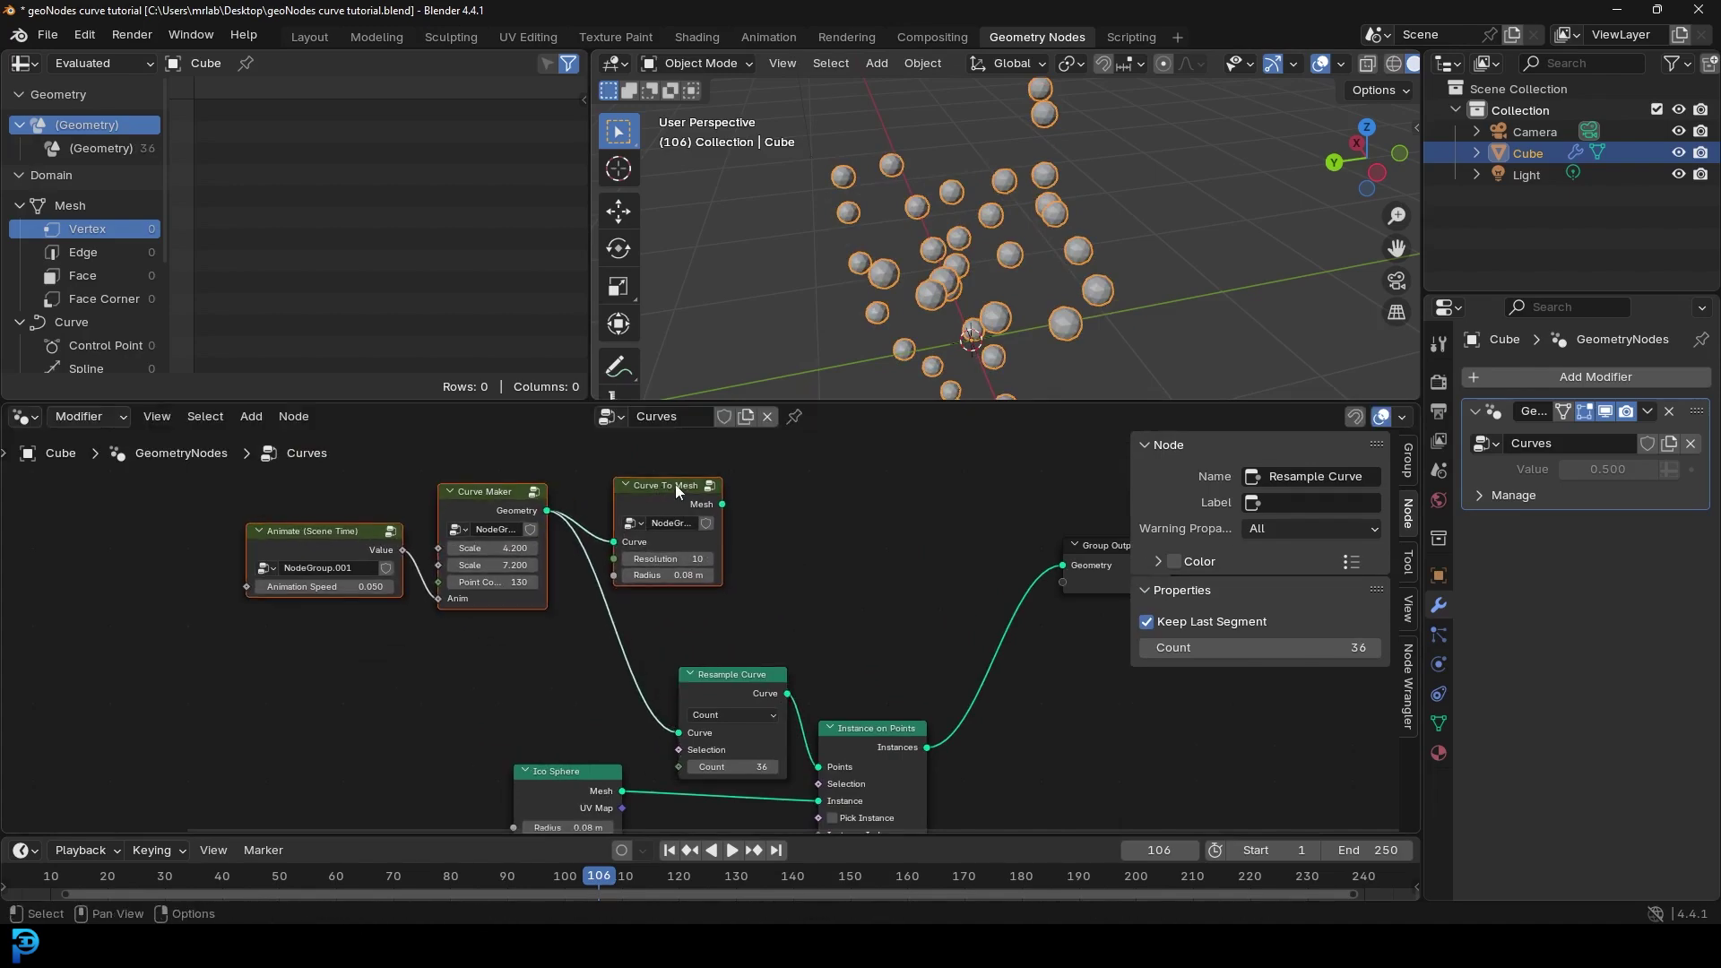
scroll(658, 484, up, 3)
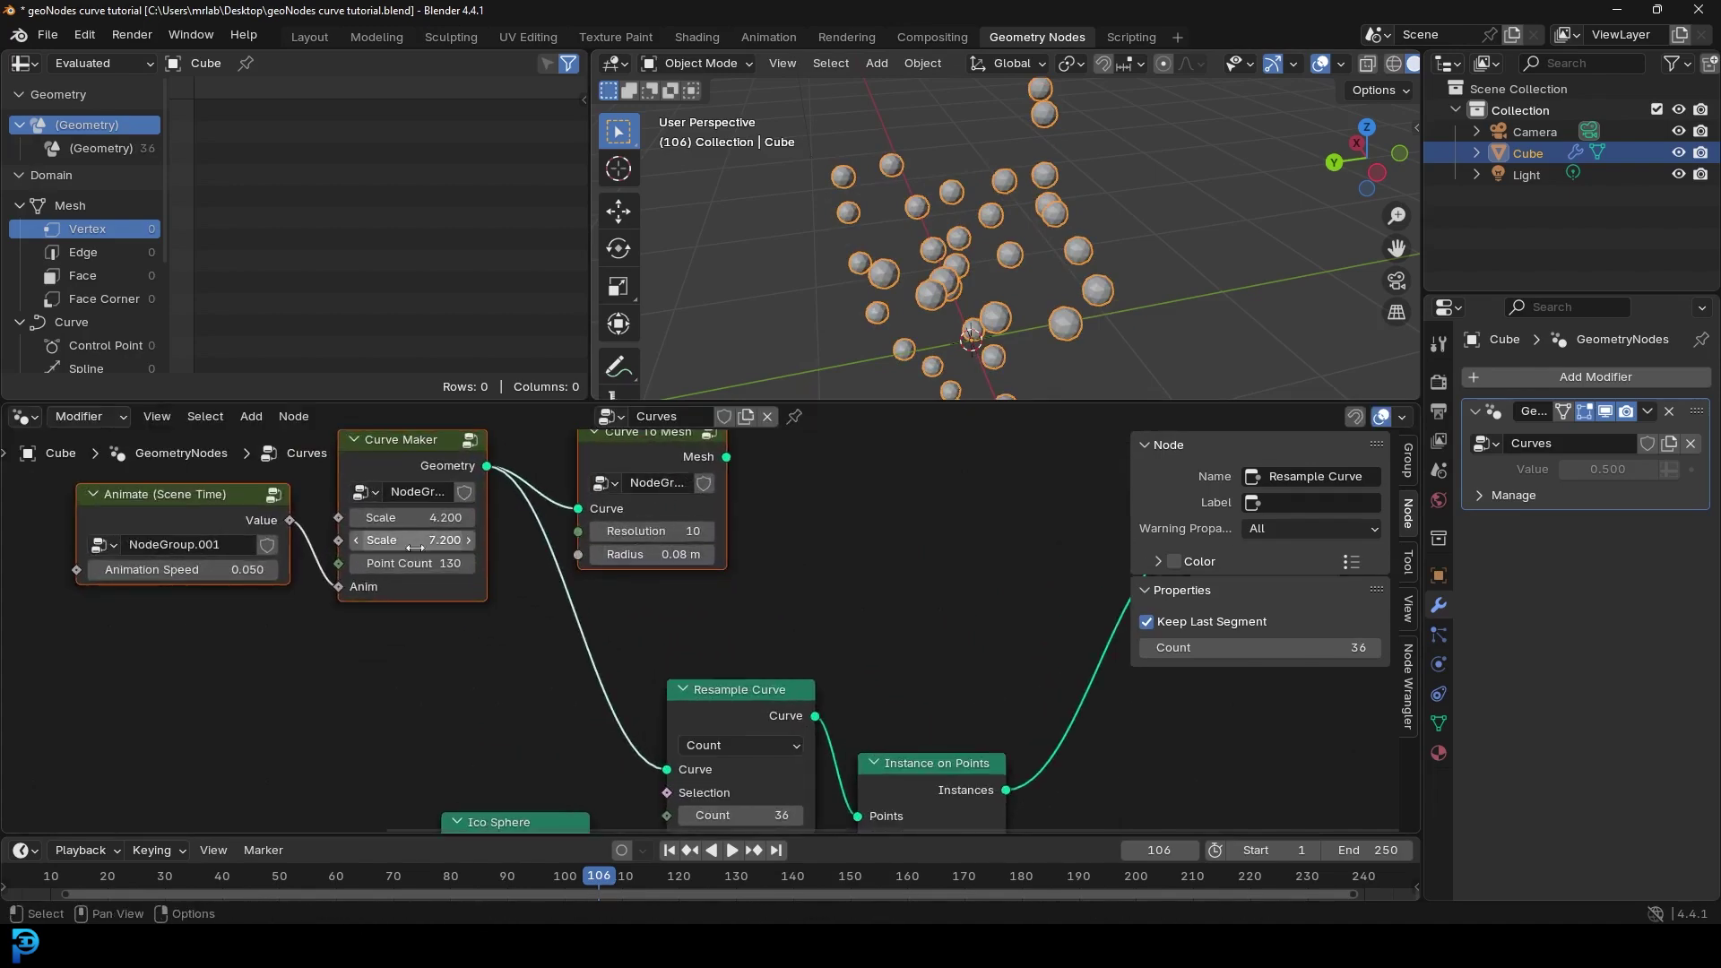
Step: Insert a Join Geometry node before Group Output and connect Curve To Mesh's Mesh output to it alongside the instances
scroll(869, 555, down, 4)
middle_drag(882, 550, 643, 542)
scroll(914, 556, up, 2)
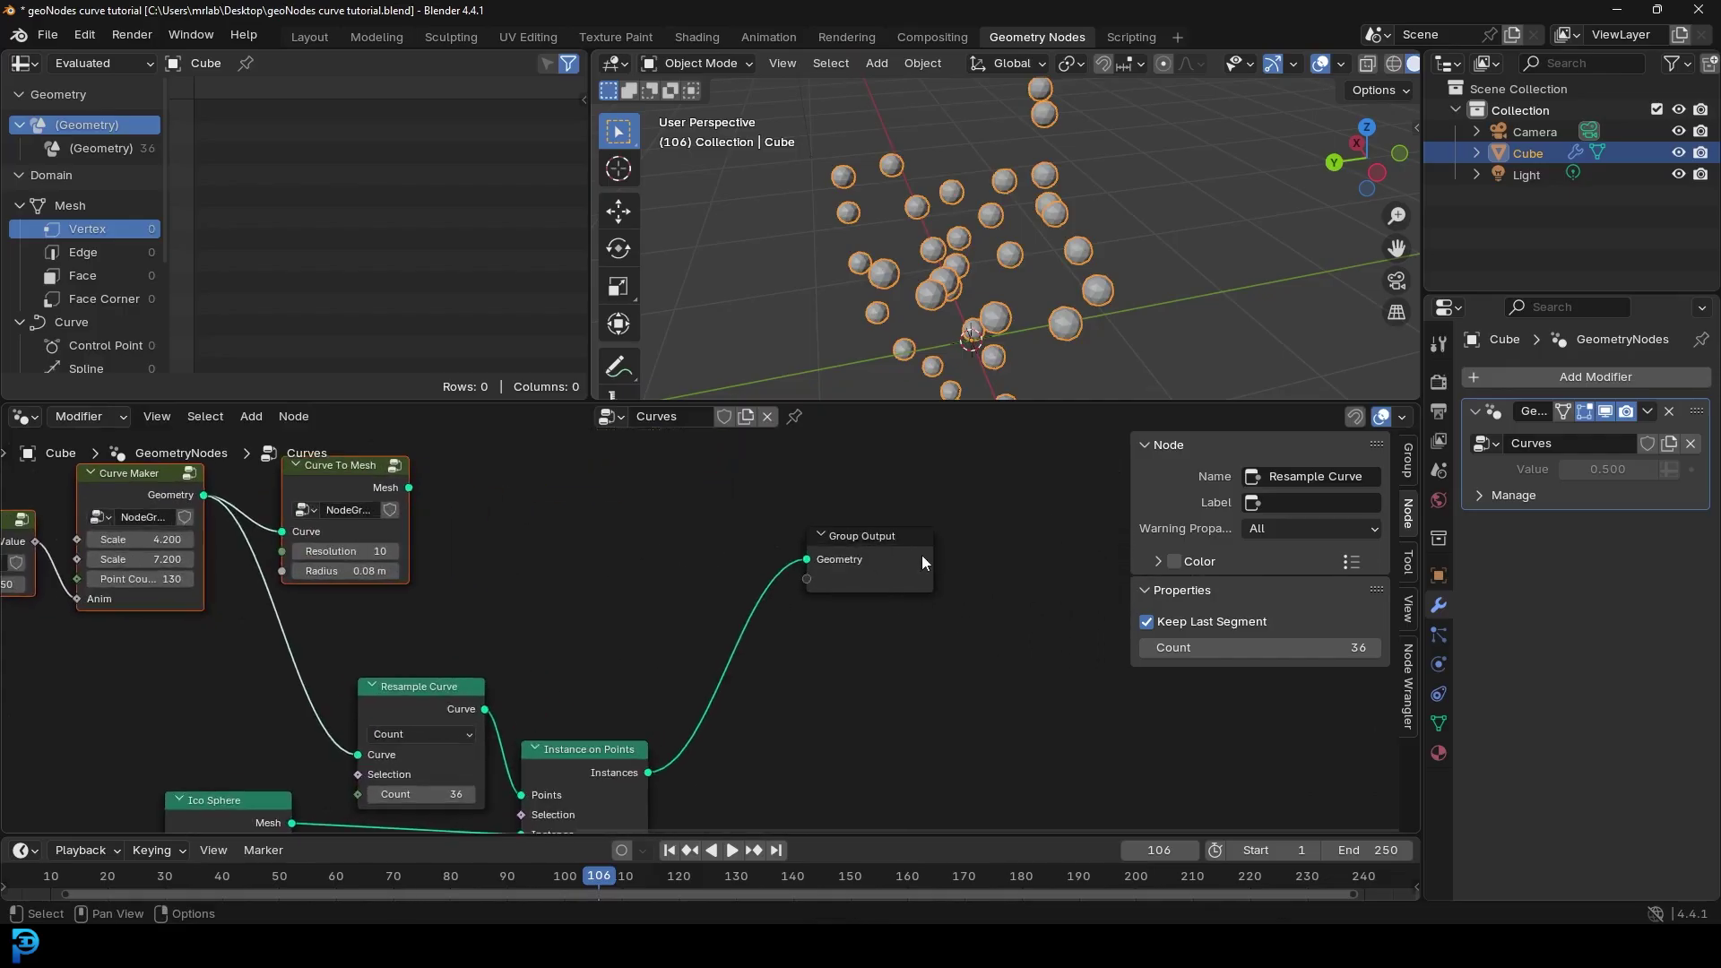
drag(889, 543, 1000, 544)
scroll(685, 551, up, 1)
key(shift+a)
click(750, 489)
text(join)
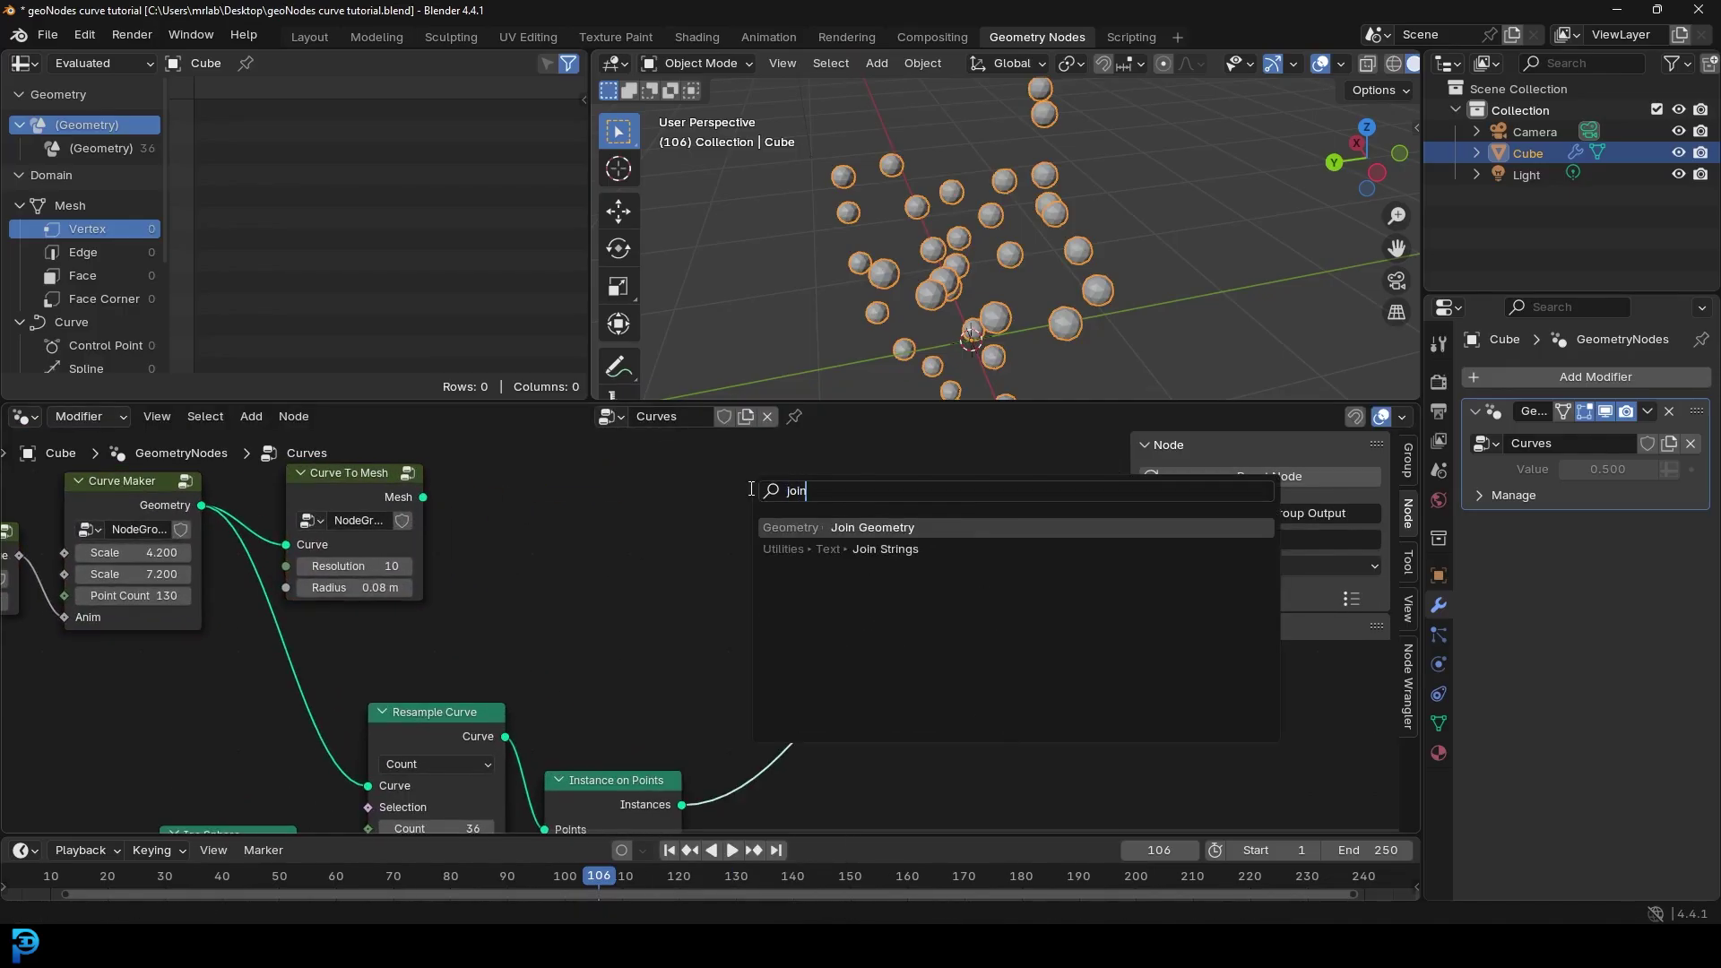
key(Return)
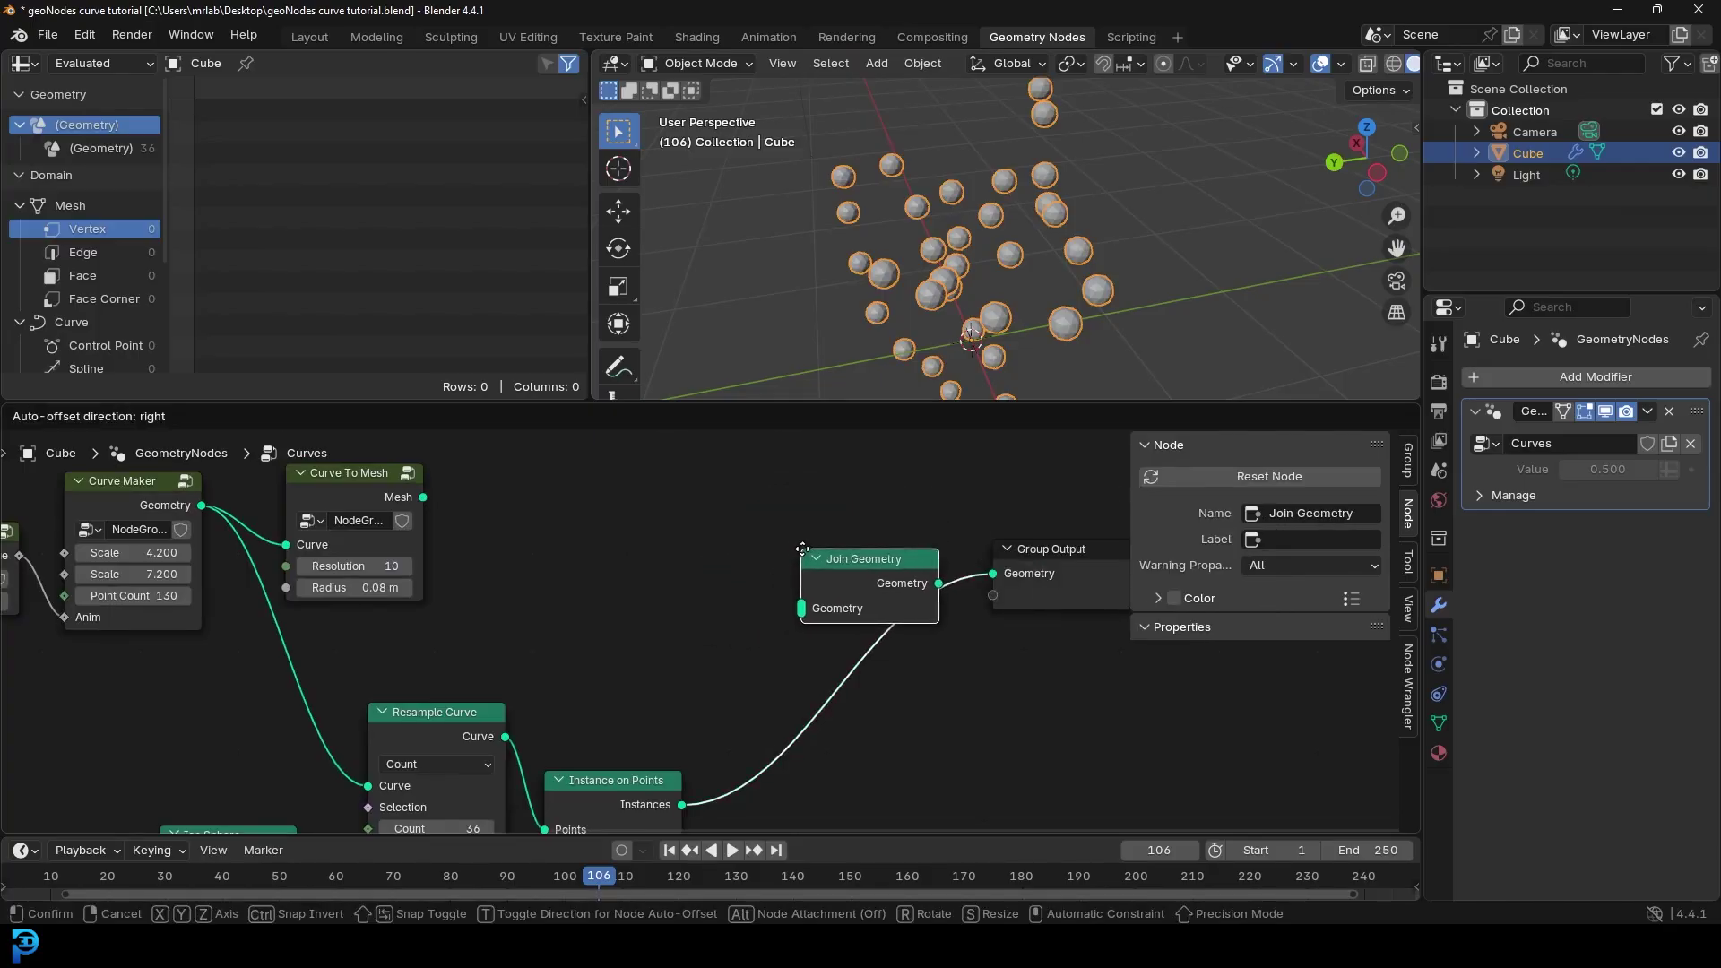
click(815, 583)
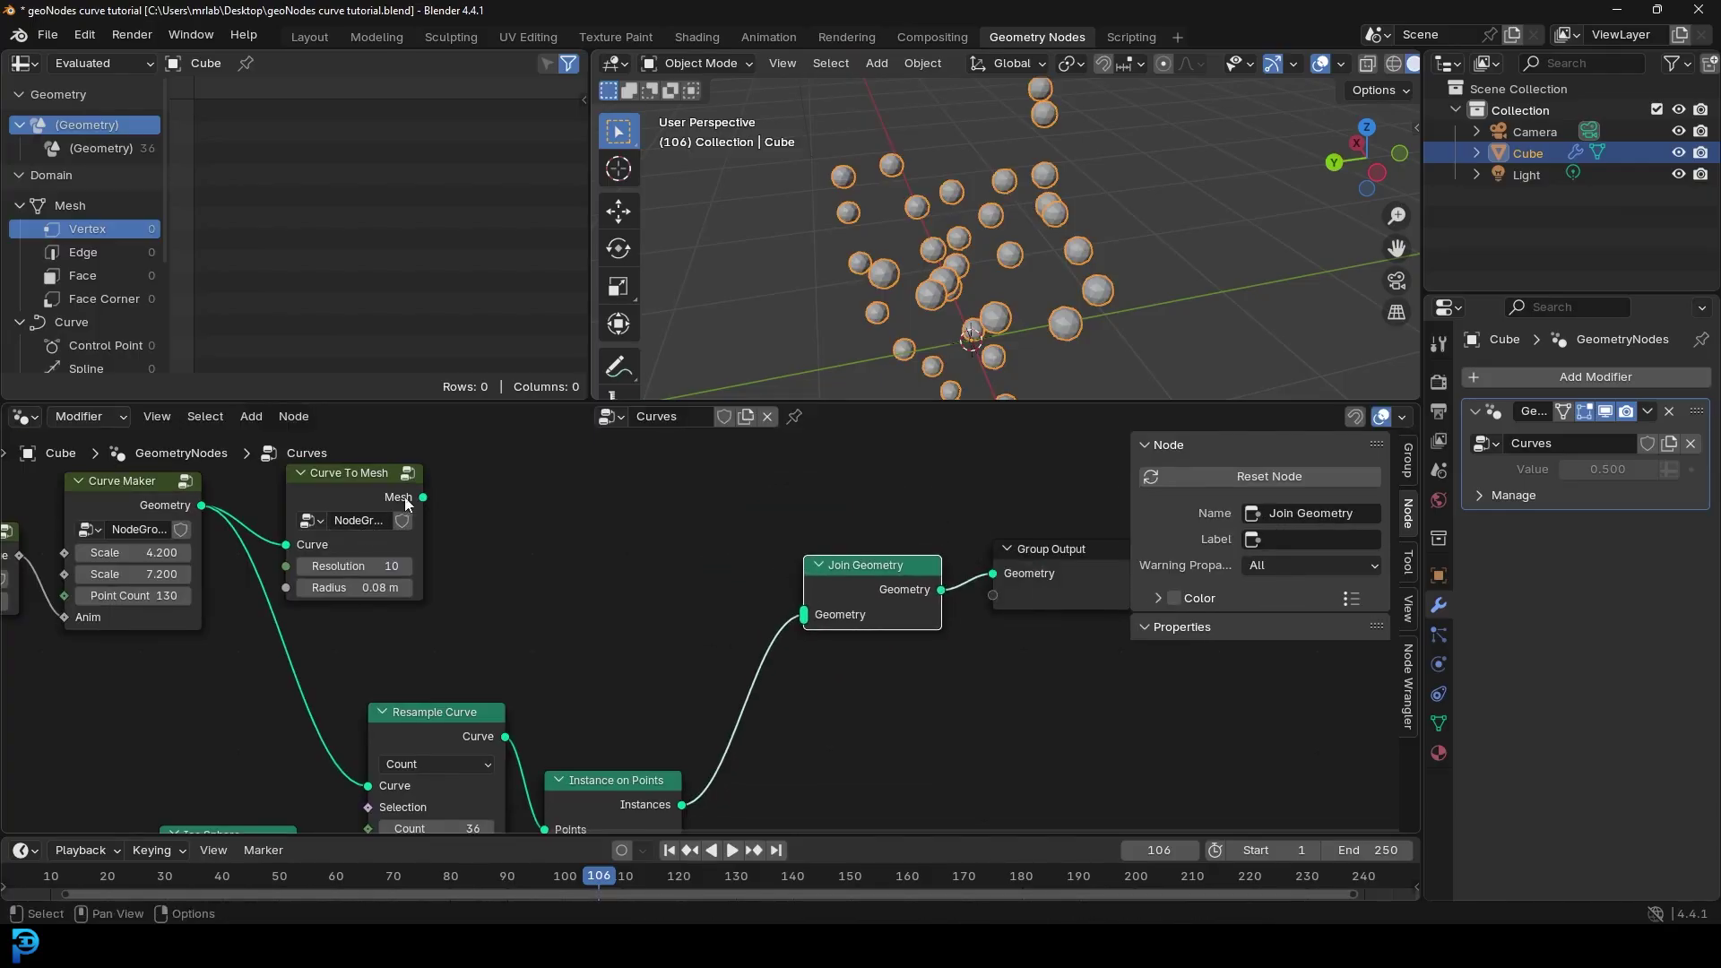
drag(421, 498, 840, 615)
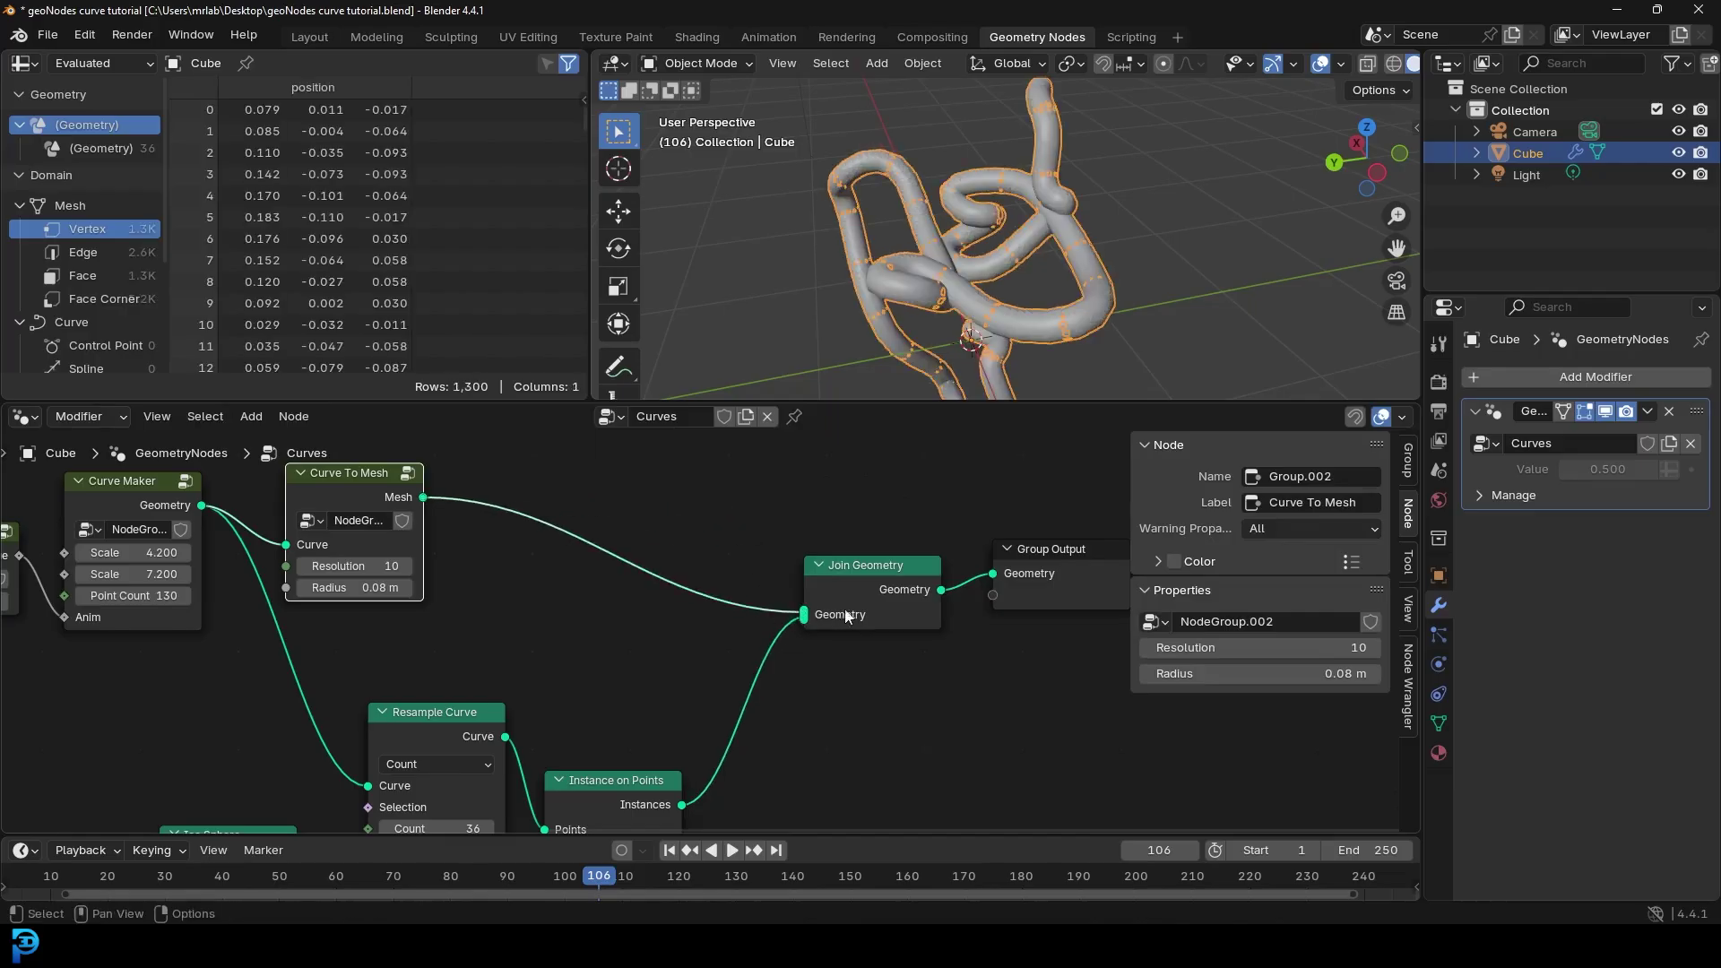
scroll(988, 251, up, 5)
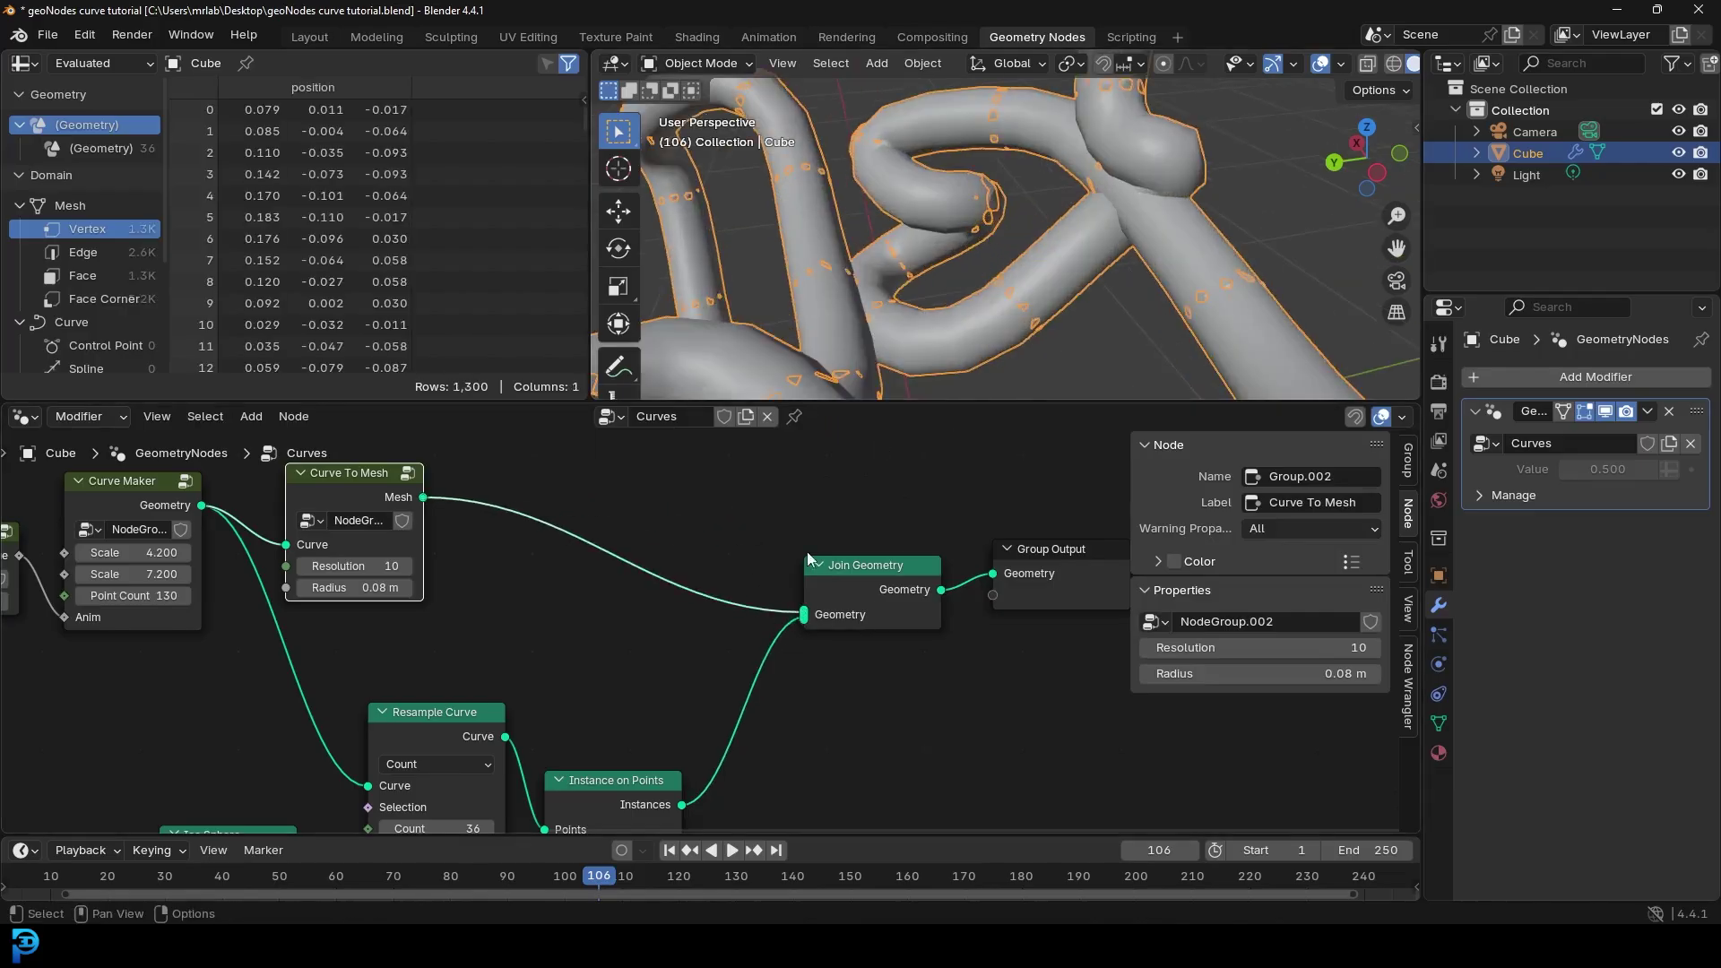
Step: Set the Curve To Mesh Radius to 0.02 m and deselect the cube in the viewport
scroll(742, 607, up, 5)
scroll(708, 638, up, 1)
click(708, 649)
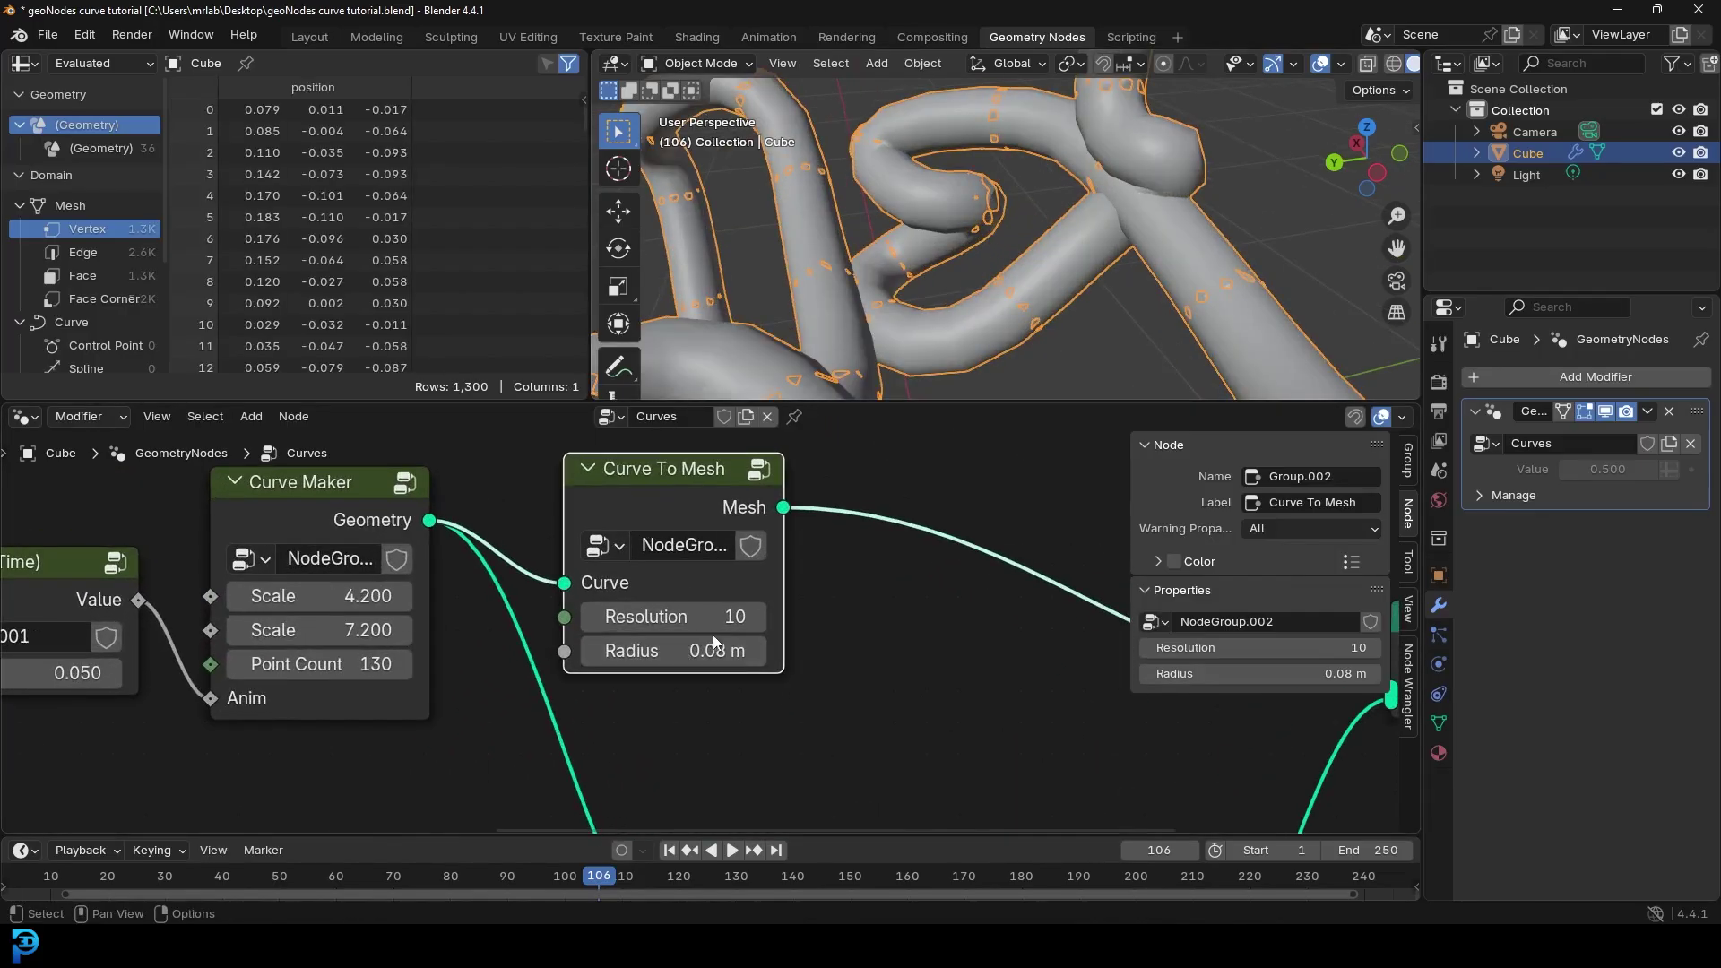
text(0.02)
key(Return)
scroll(988, 235, down, 5)
middle_drag(987, 234, 1031, 234)
scroll(1024, 231, up, 3)
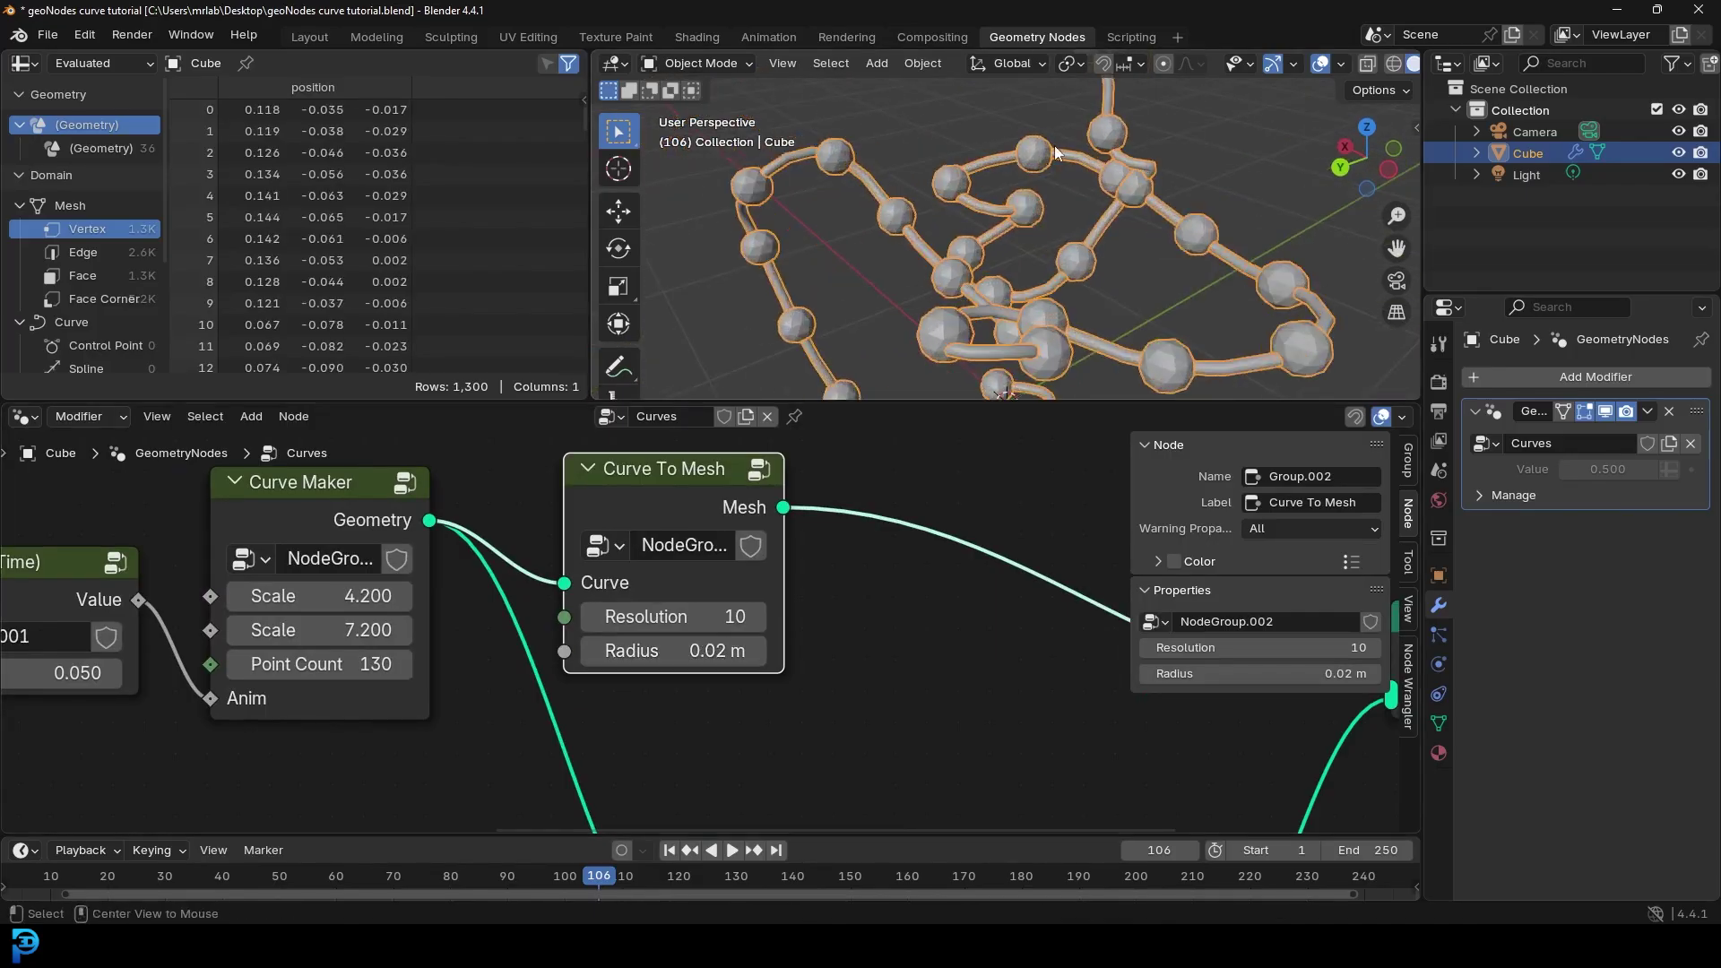
key(alt+a)
Step: Set the Curve Maker group's Point Count to 200
scroll(887, 492, down, 6)
middle_drag(684, 695, 672, 478)
scroll(787, 535, up, 1)
middle_drag(789, 543, 897, 739)
scroll(565, 598, up, 2)
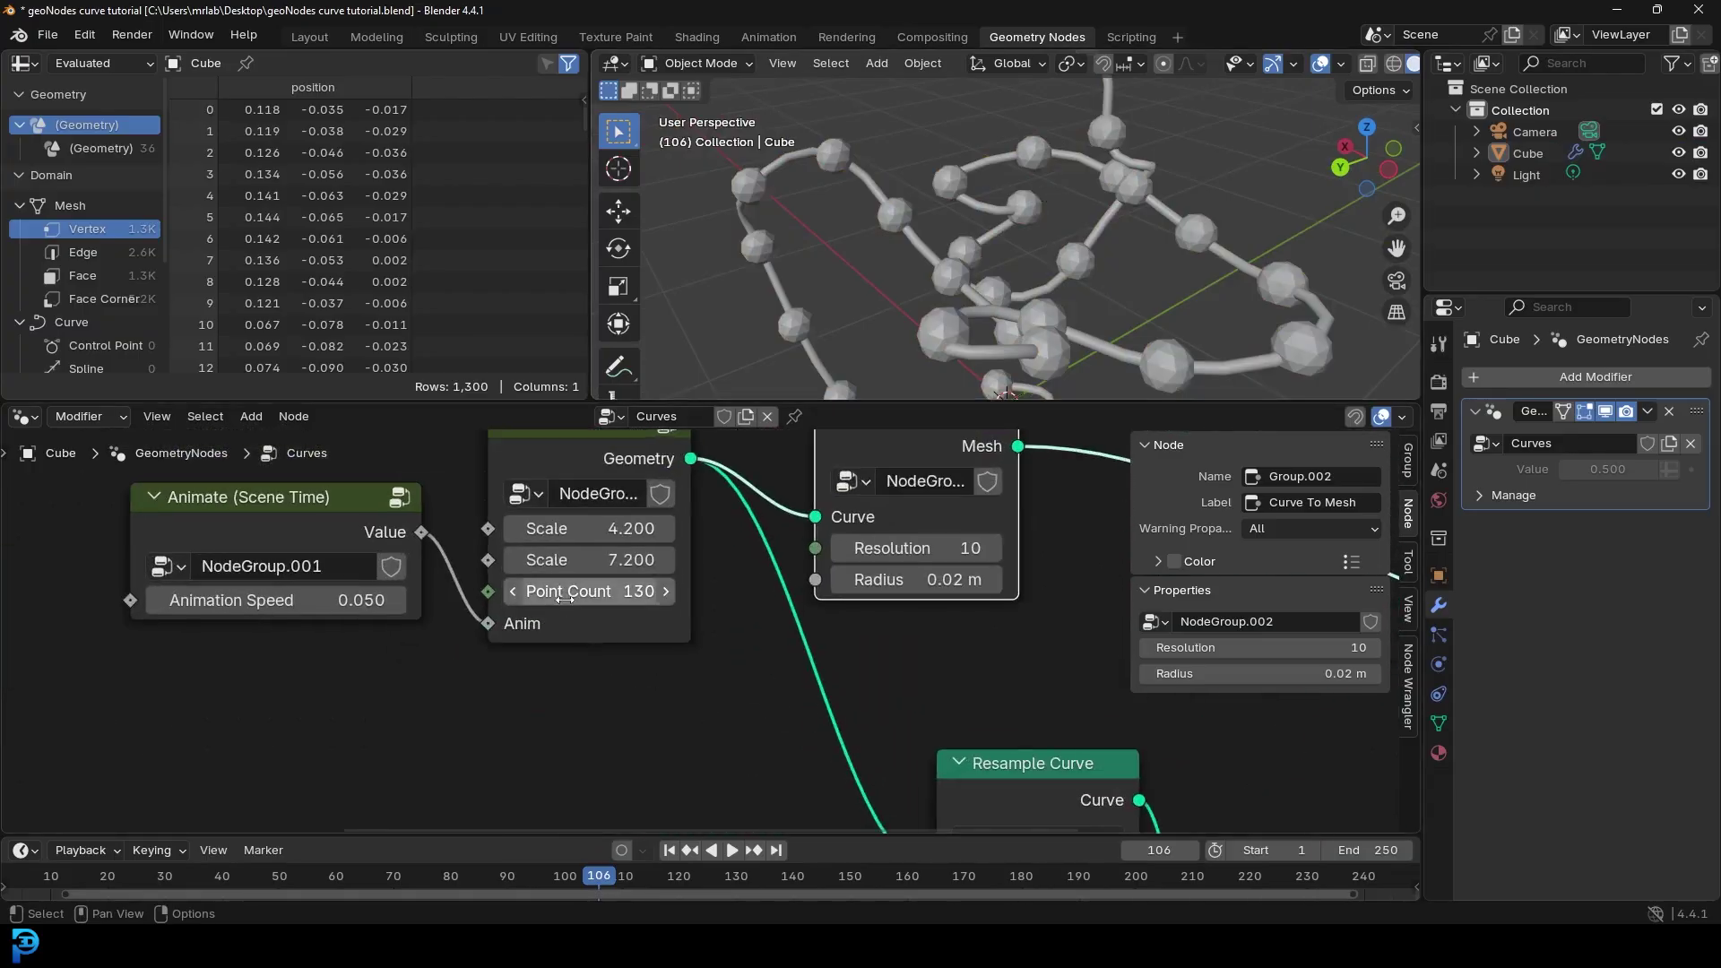
drag(567, 592, 570, 591)
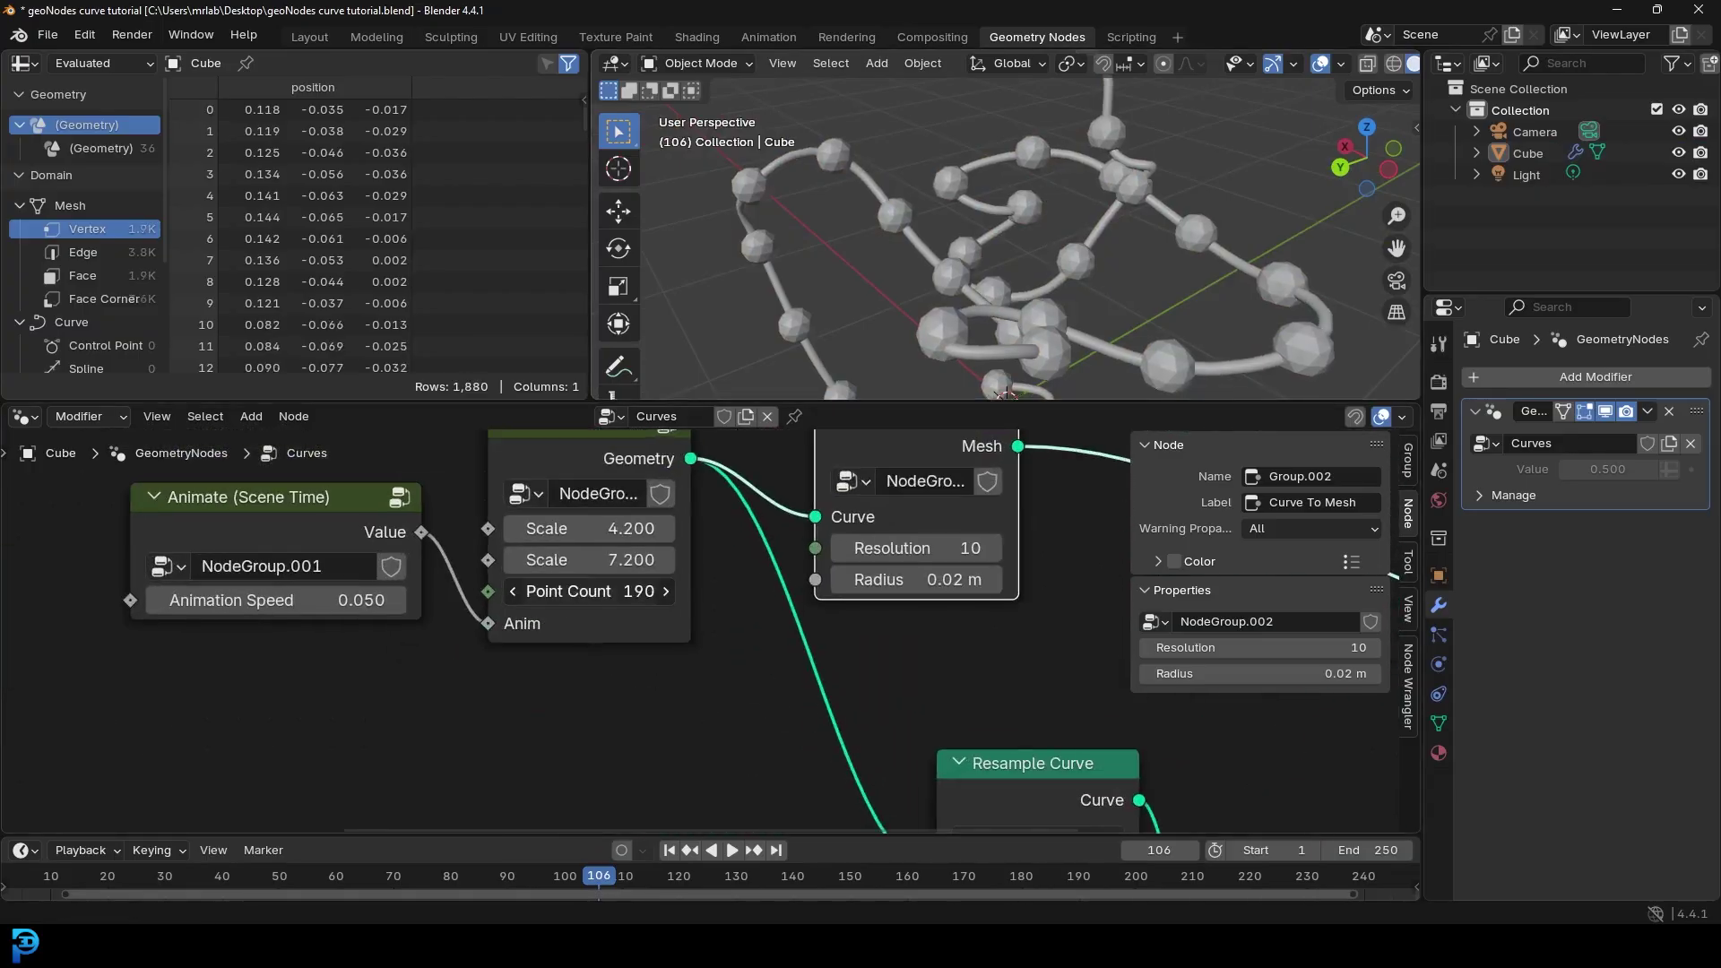
click(568, 592)
text(200)
key(Return)
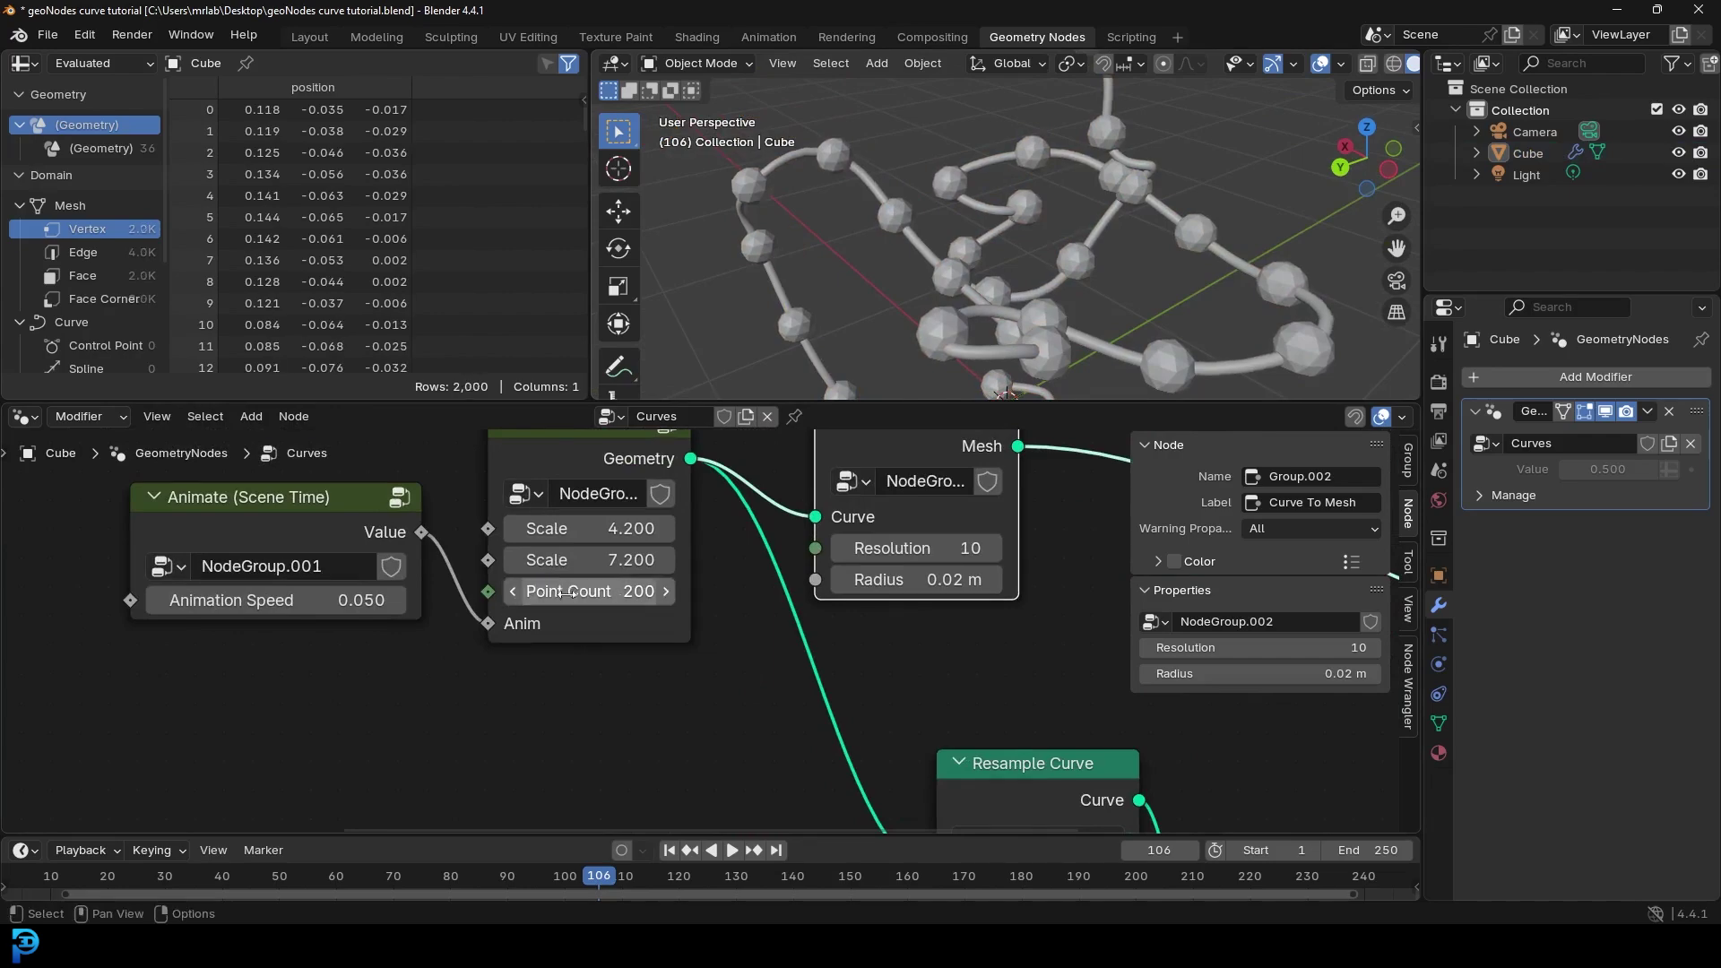
Step: Move the Ico Sphere node down from Resample Curve and set the Resample Curve Count to 20
scroll(937, 645, down, 6)
middle_drag(936, 646, 799, 445)
scroll(794, 475, up, 4)
drag(794, 471, 794, 452)
drag(572, 655, 576, 734)
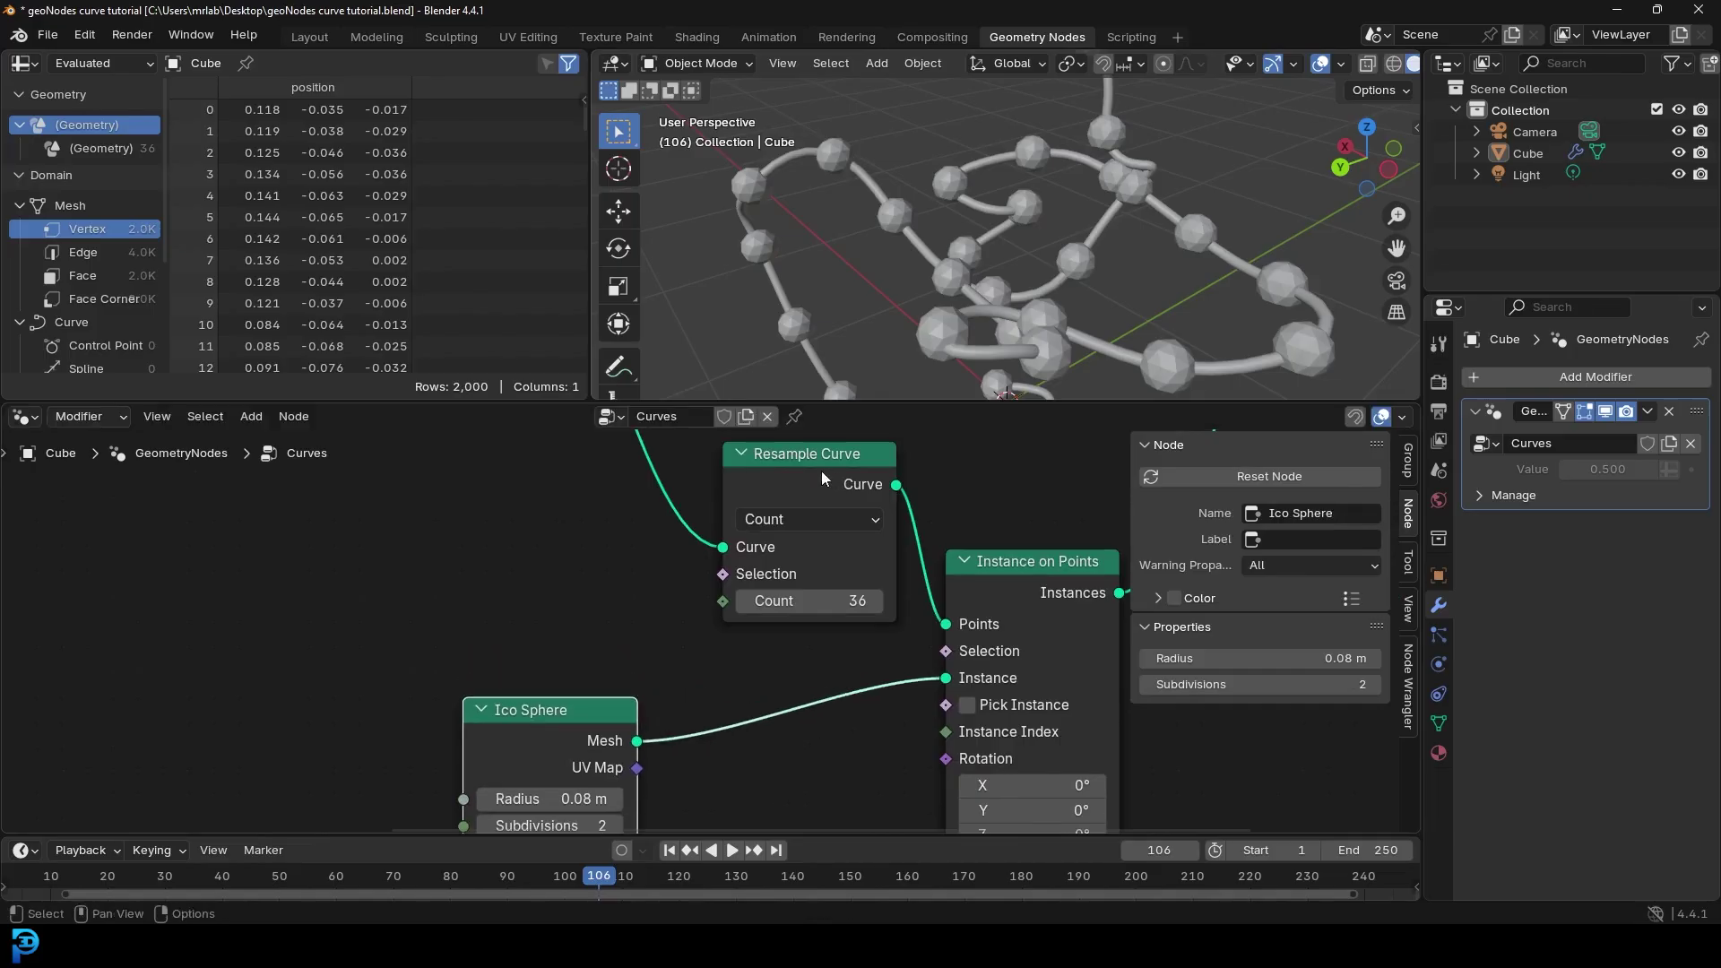
middle_drag(821, 471, 730, 598)
middle_drag(914, 260, 1004, 179)
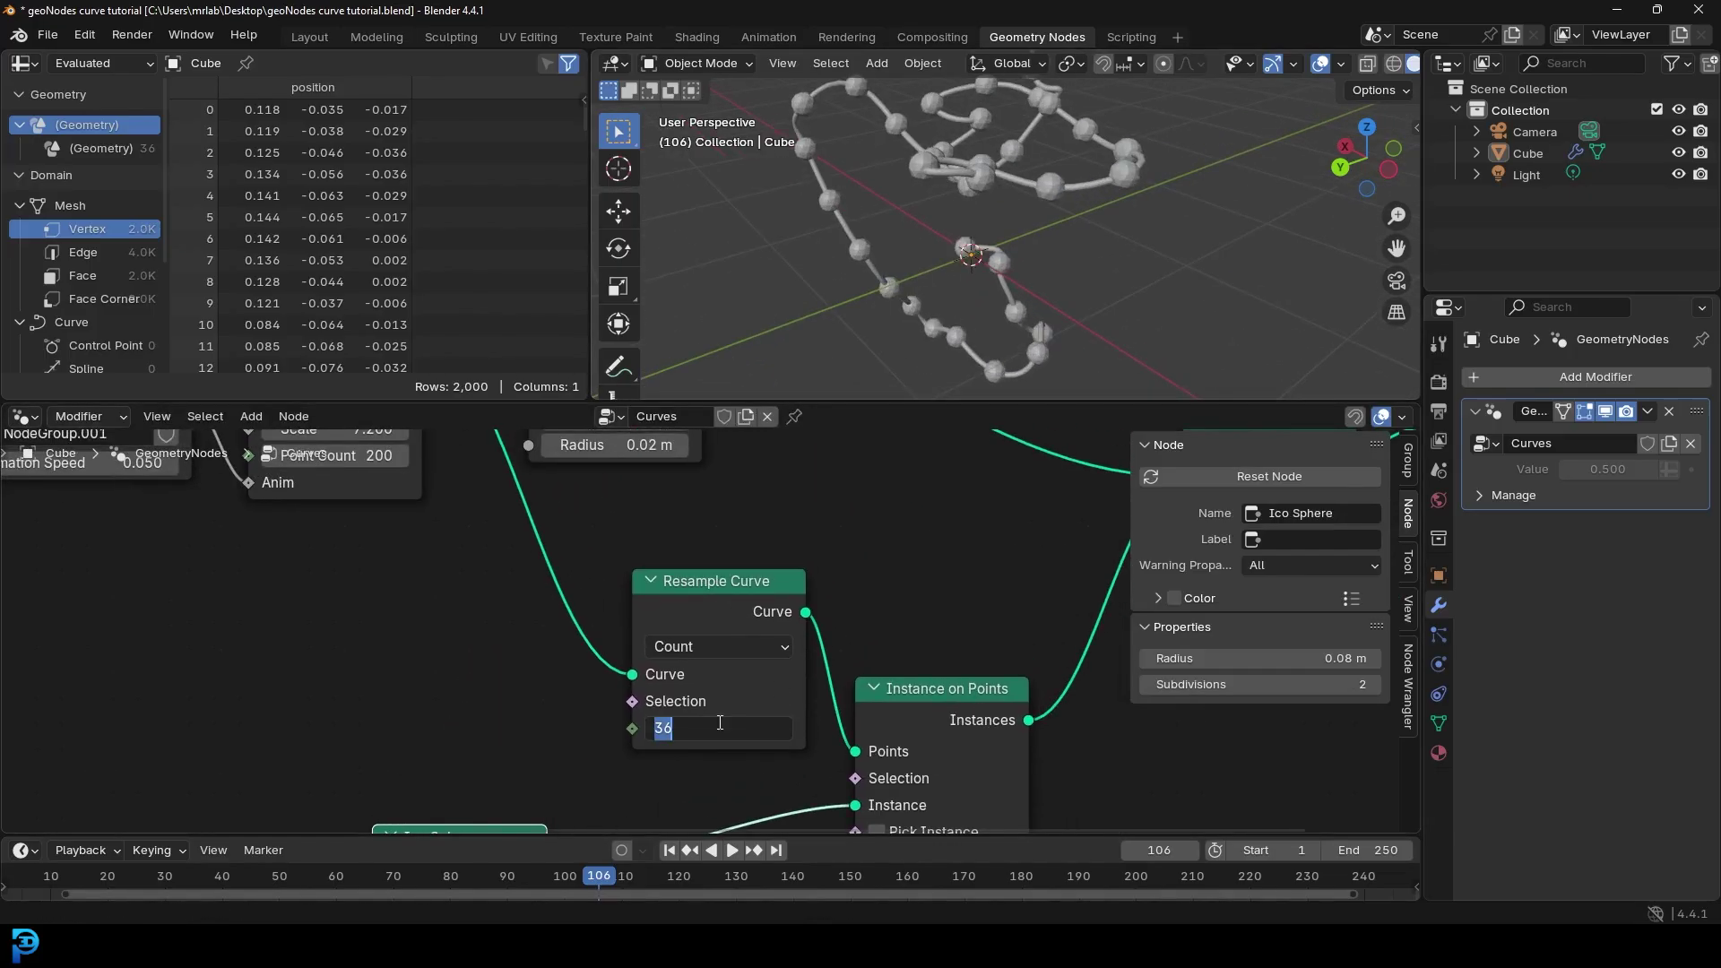
text(20)
key(Return)
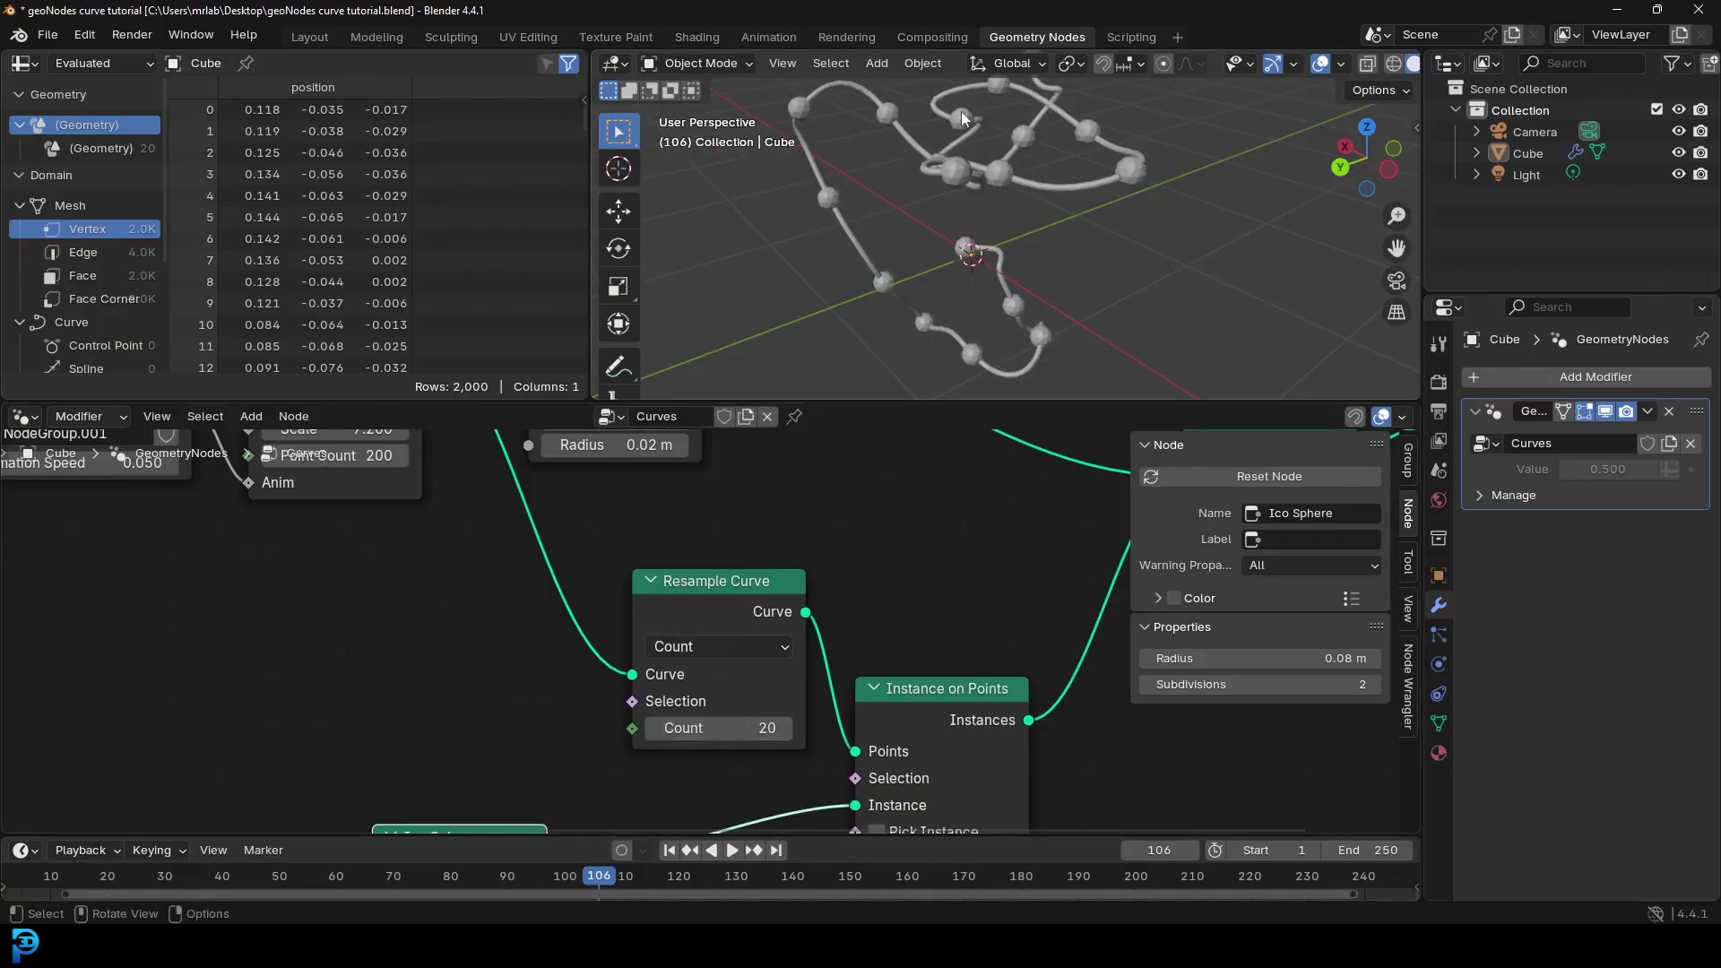
Step: Set the Ico Sphere Subdivisions to 4 and move the node closer to Instance on Points
scroll(730, 742, down, 3)
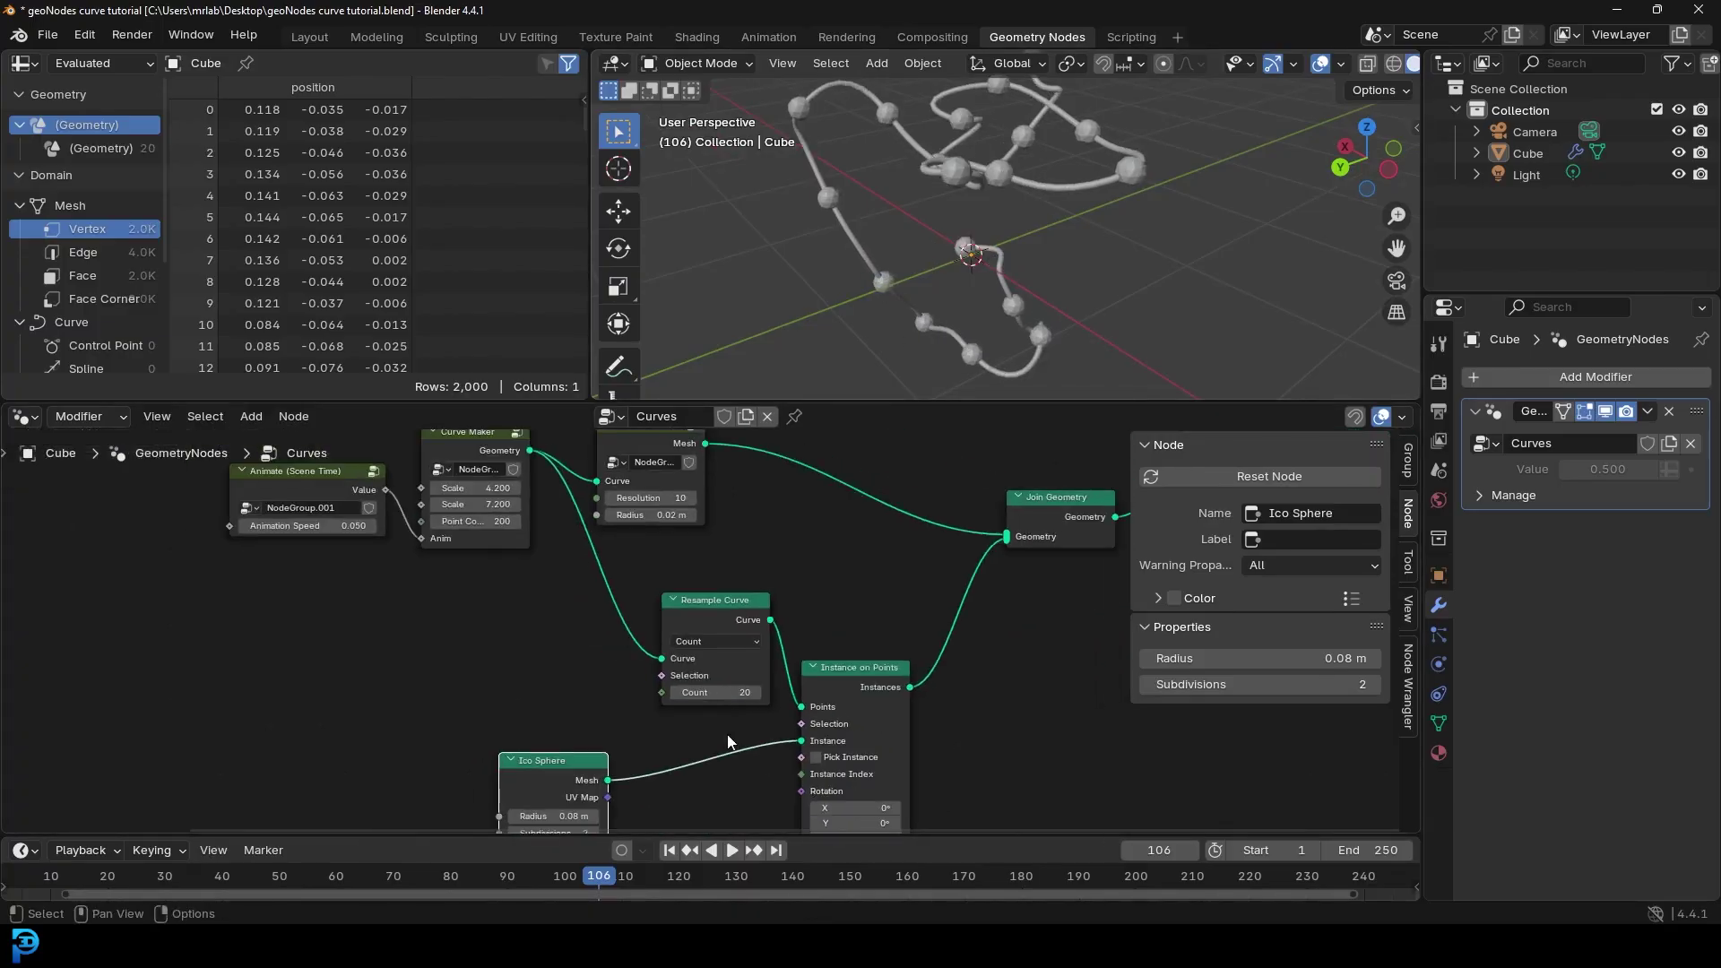
scroll(730, 742, up, 2)
click(571, 713)
click(571, 713)
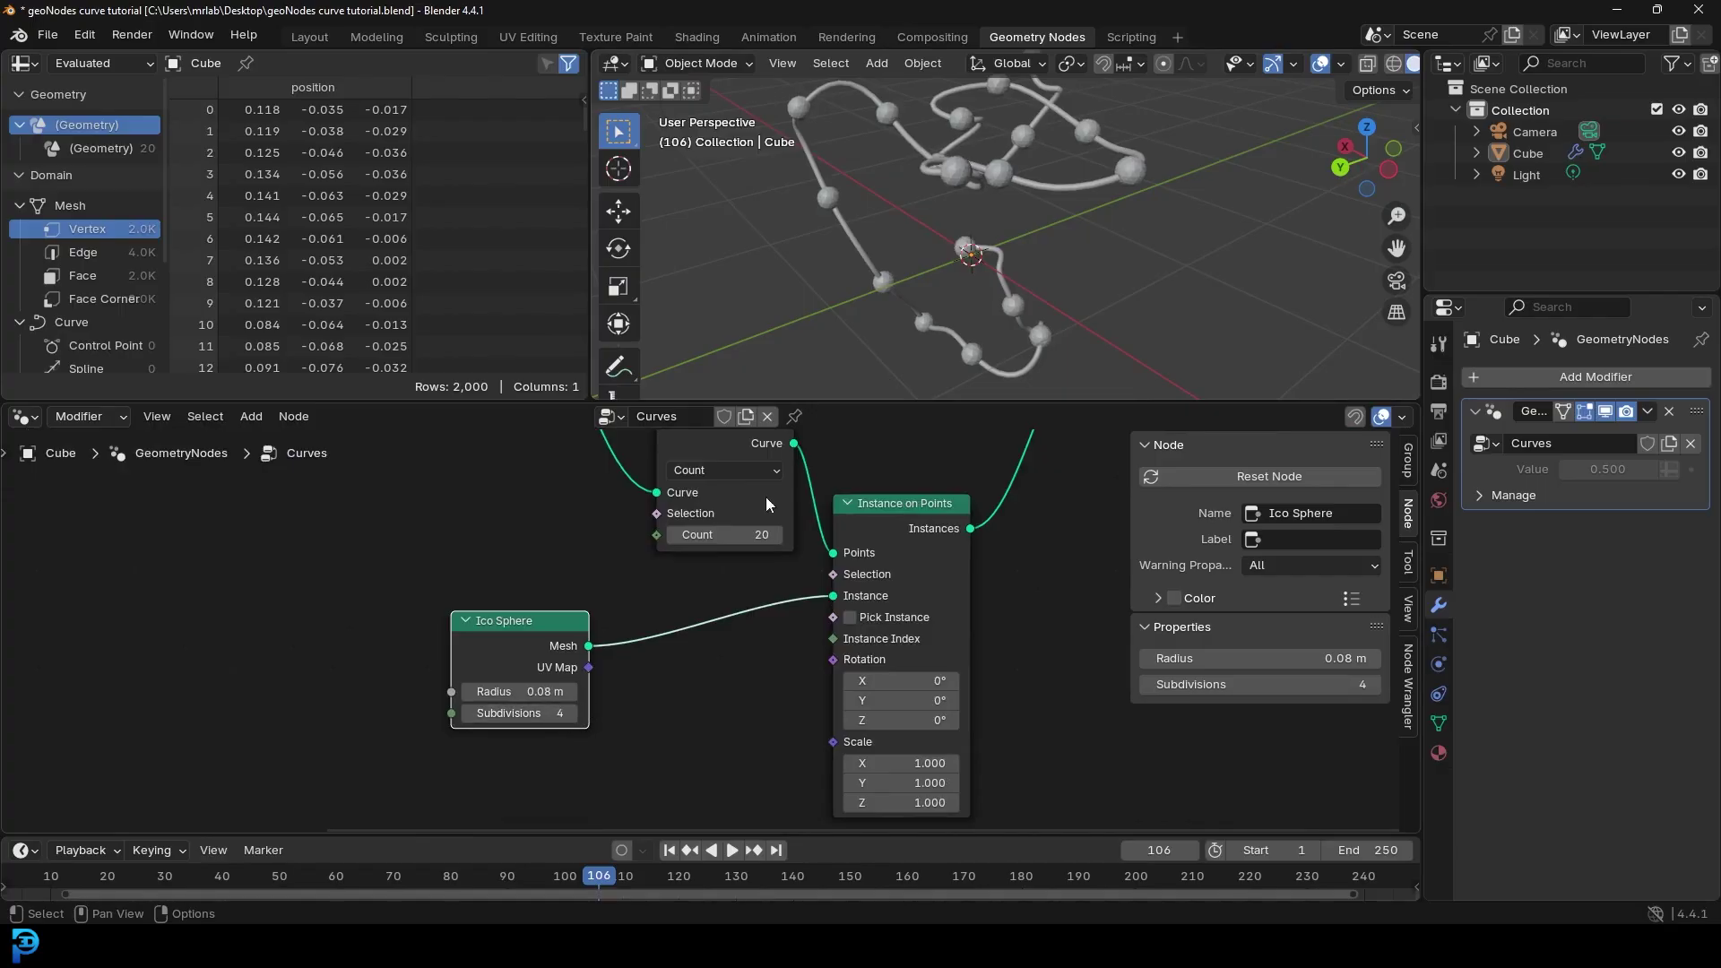
drag(526, 638, 701, 610)
key(Home)
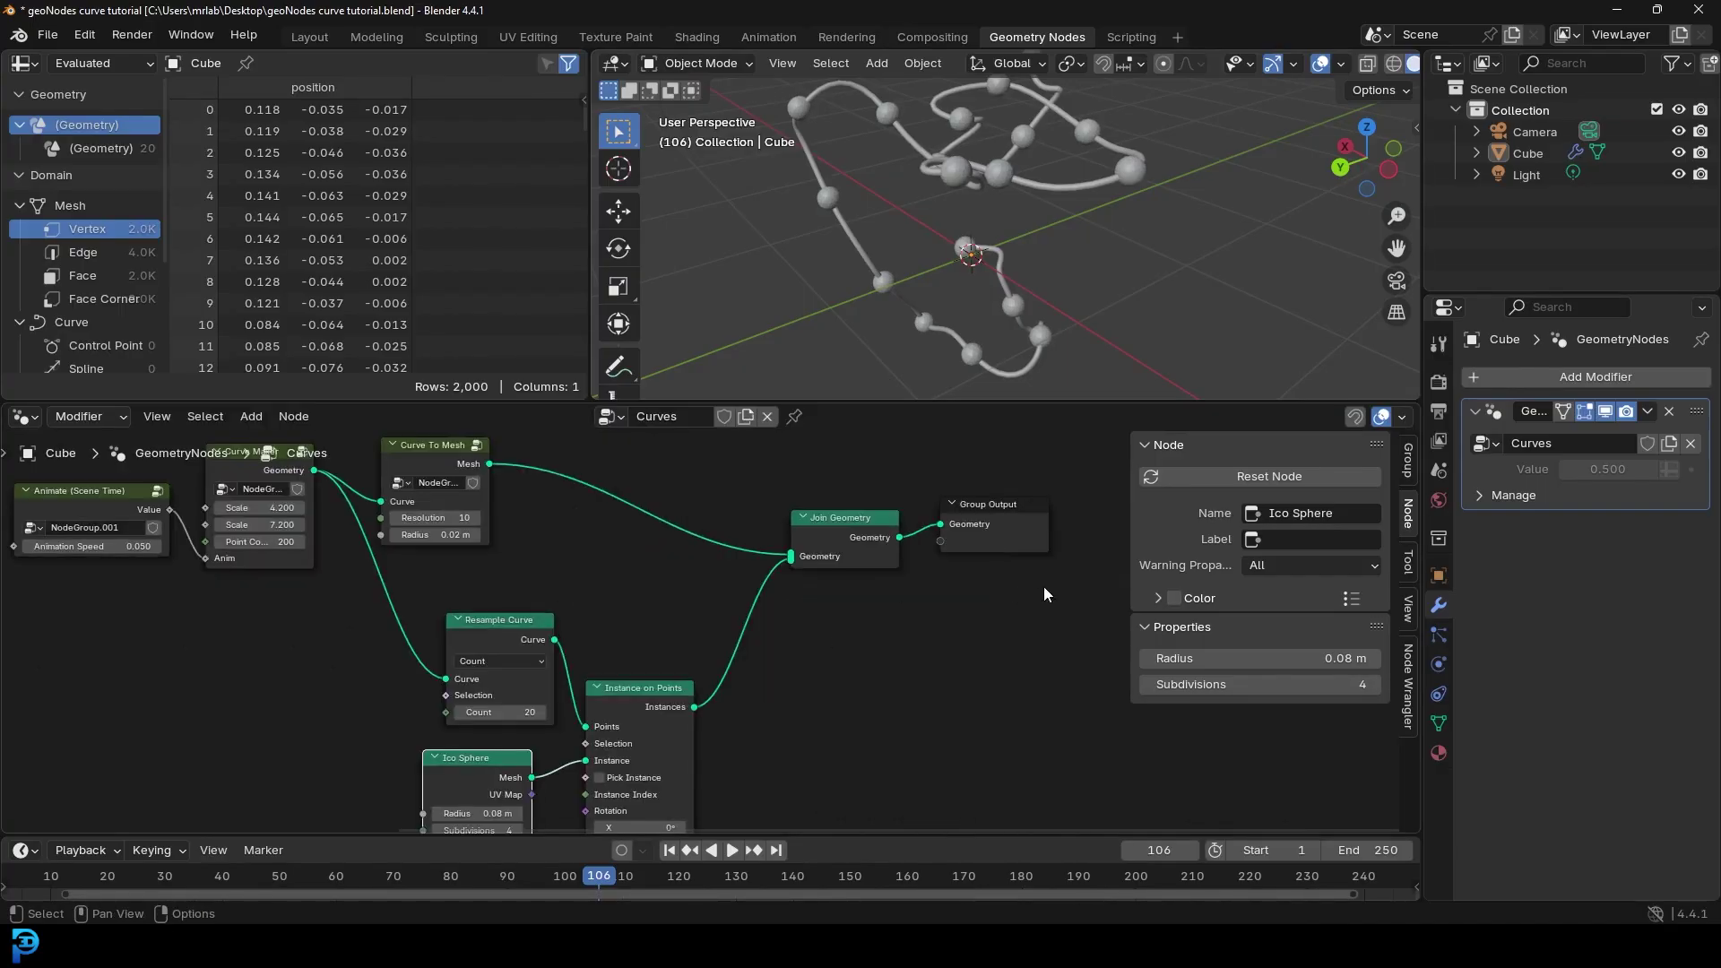
Step: Insert a Set Shade Smooth node on the link between Instance on Points and Join Geometry
scroll(791, 627, up, 2)
key(shift+a)
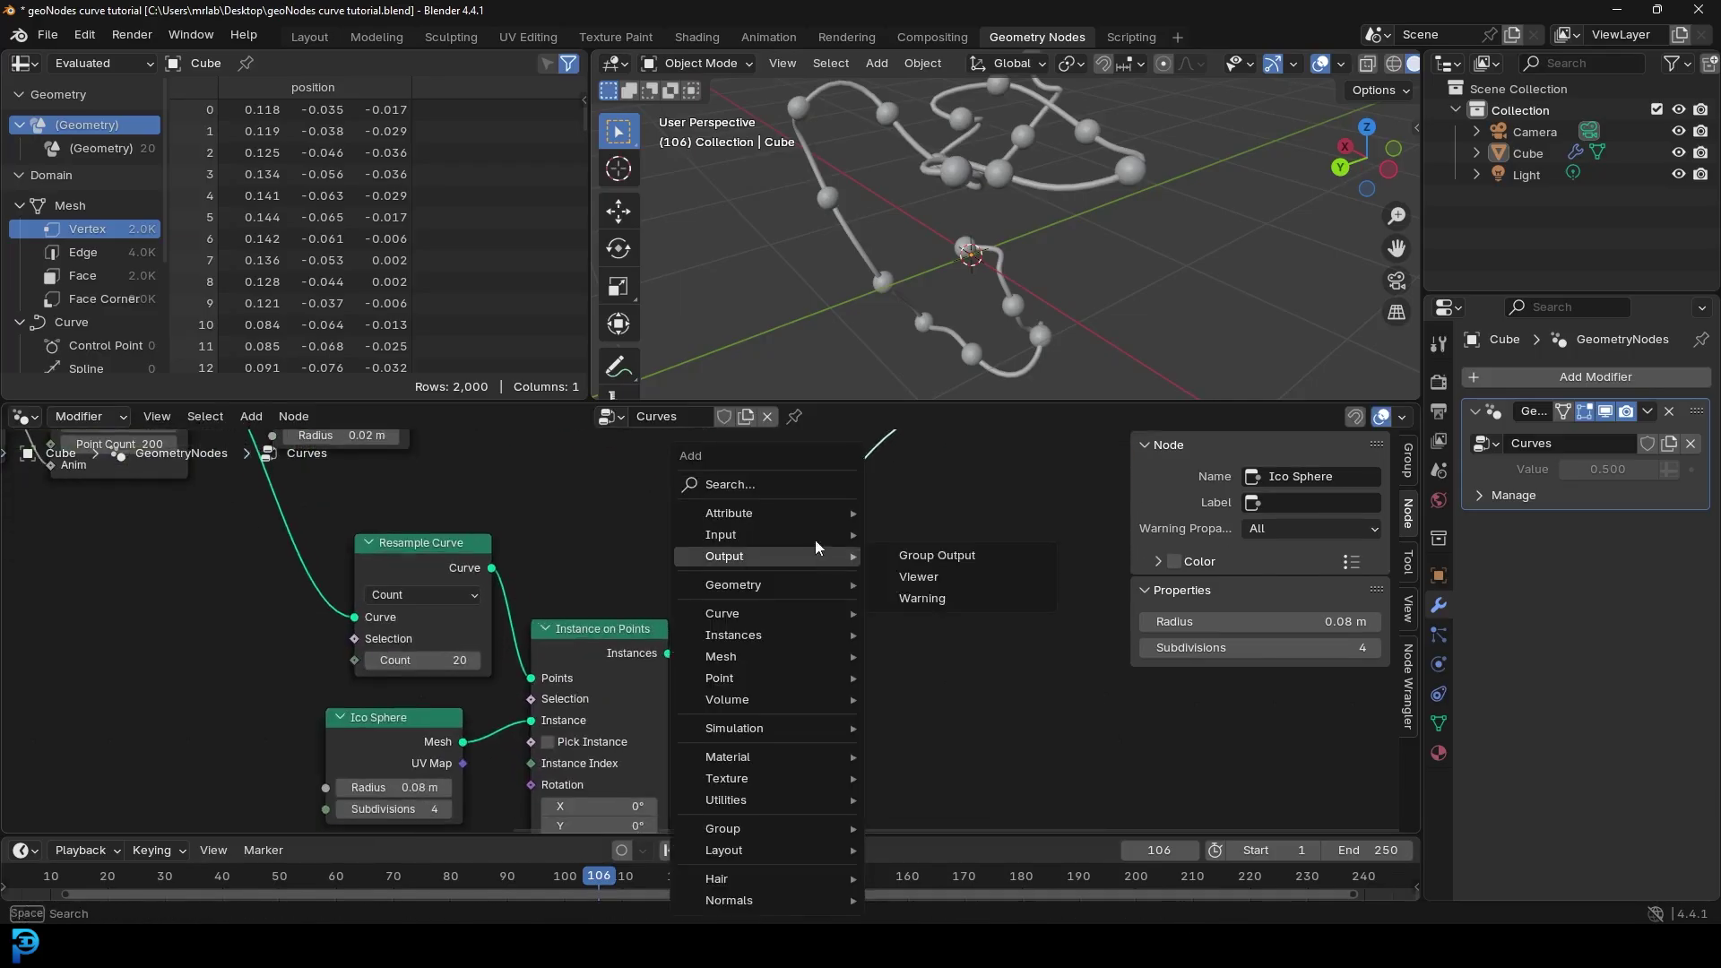
text(set shade s)
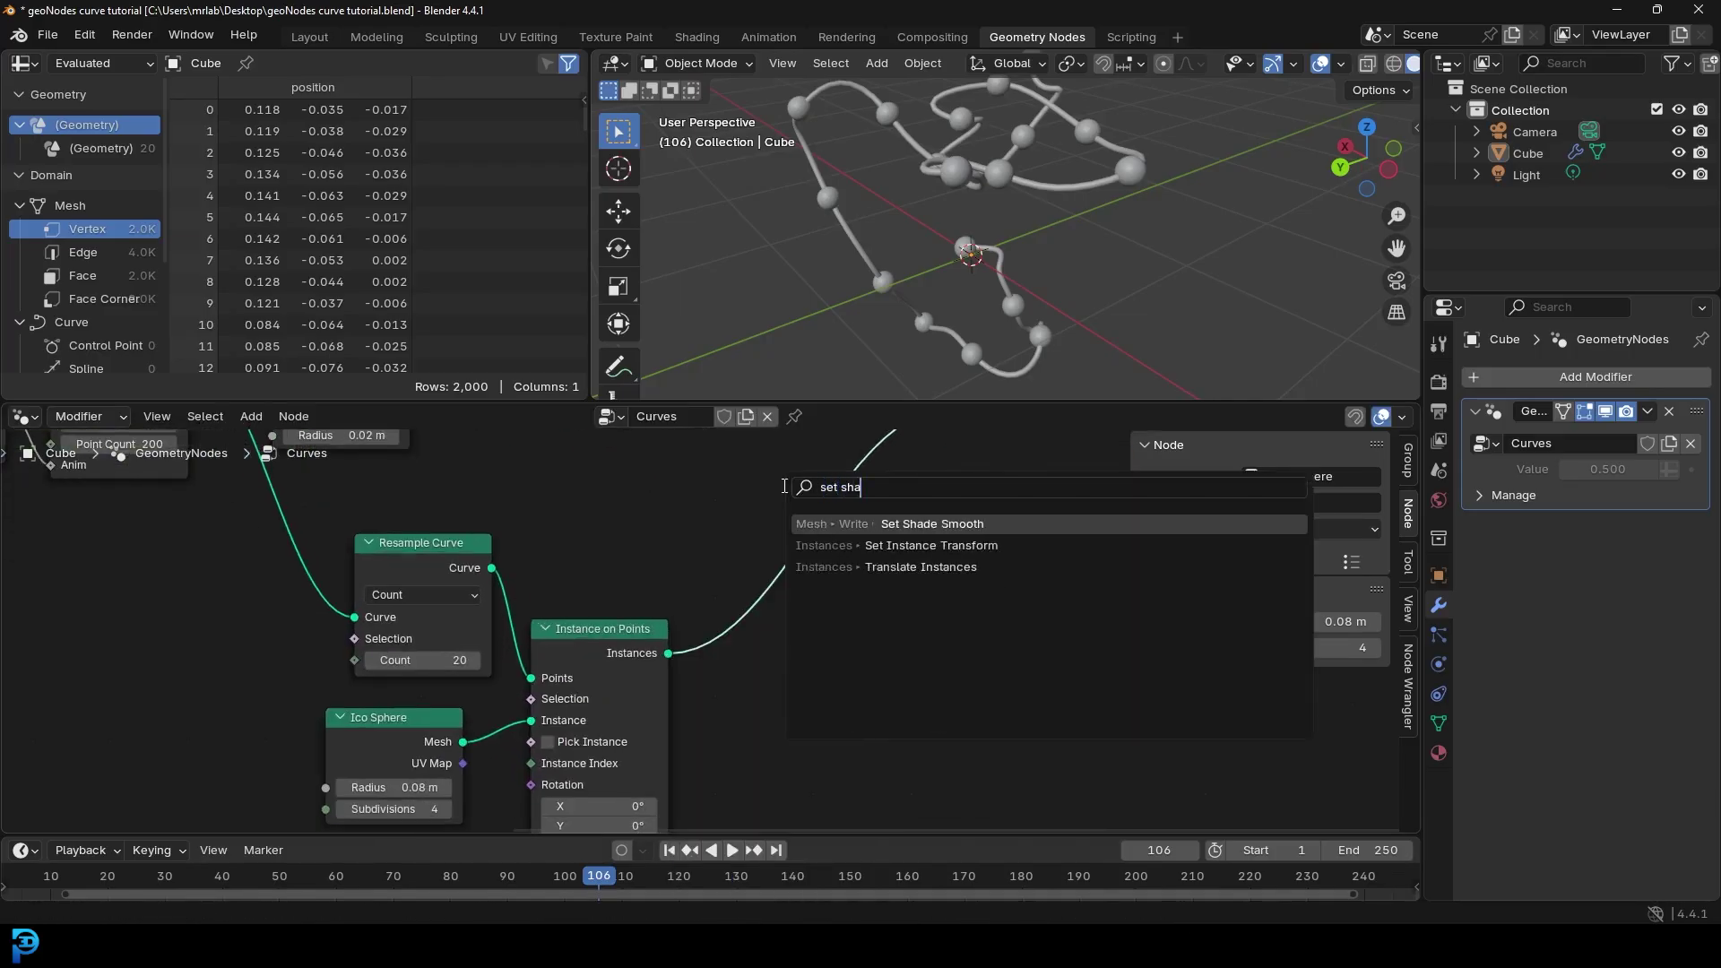
click(899, 536)
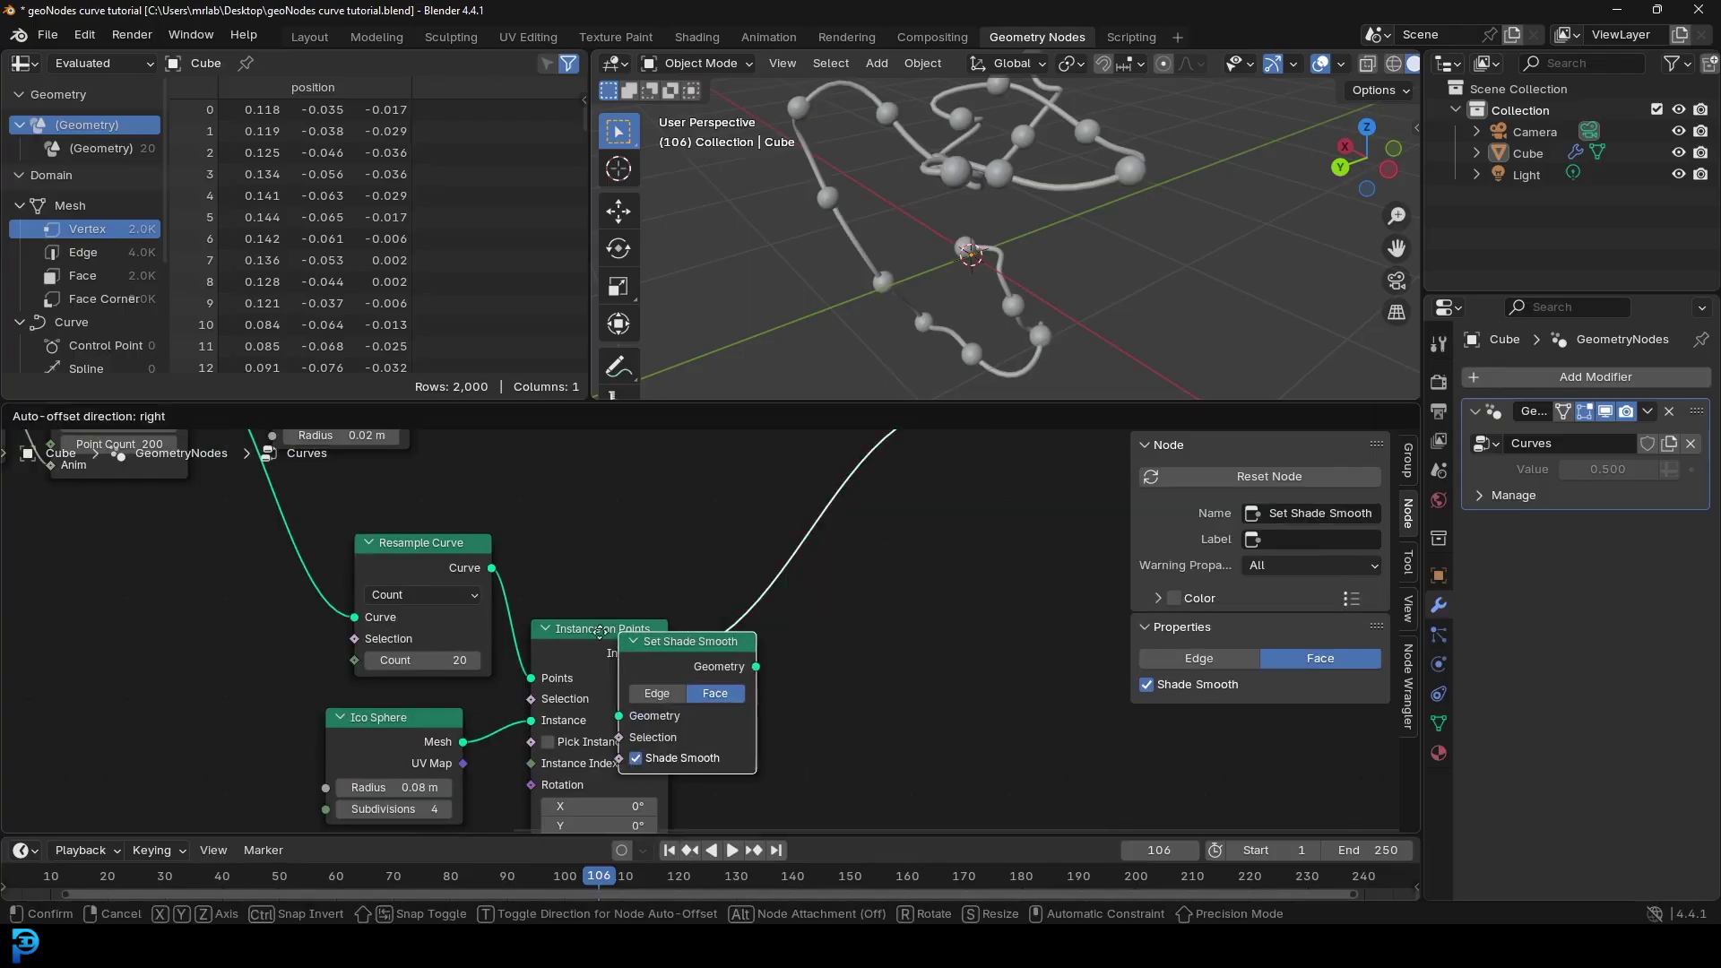
click(708, 599)
scroll(907, 246, up, 5)
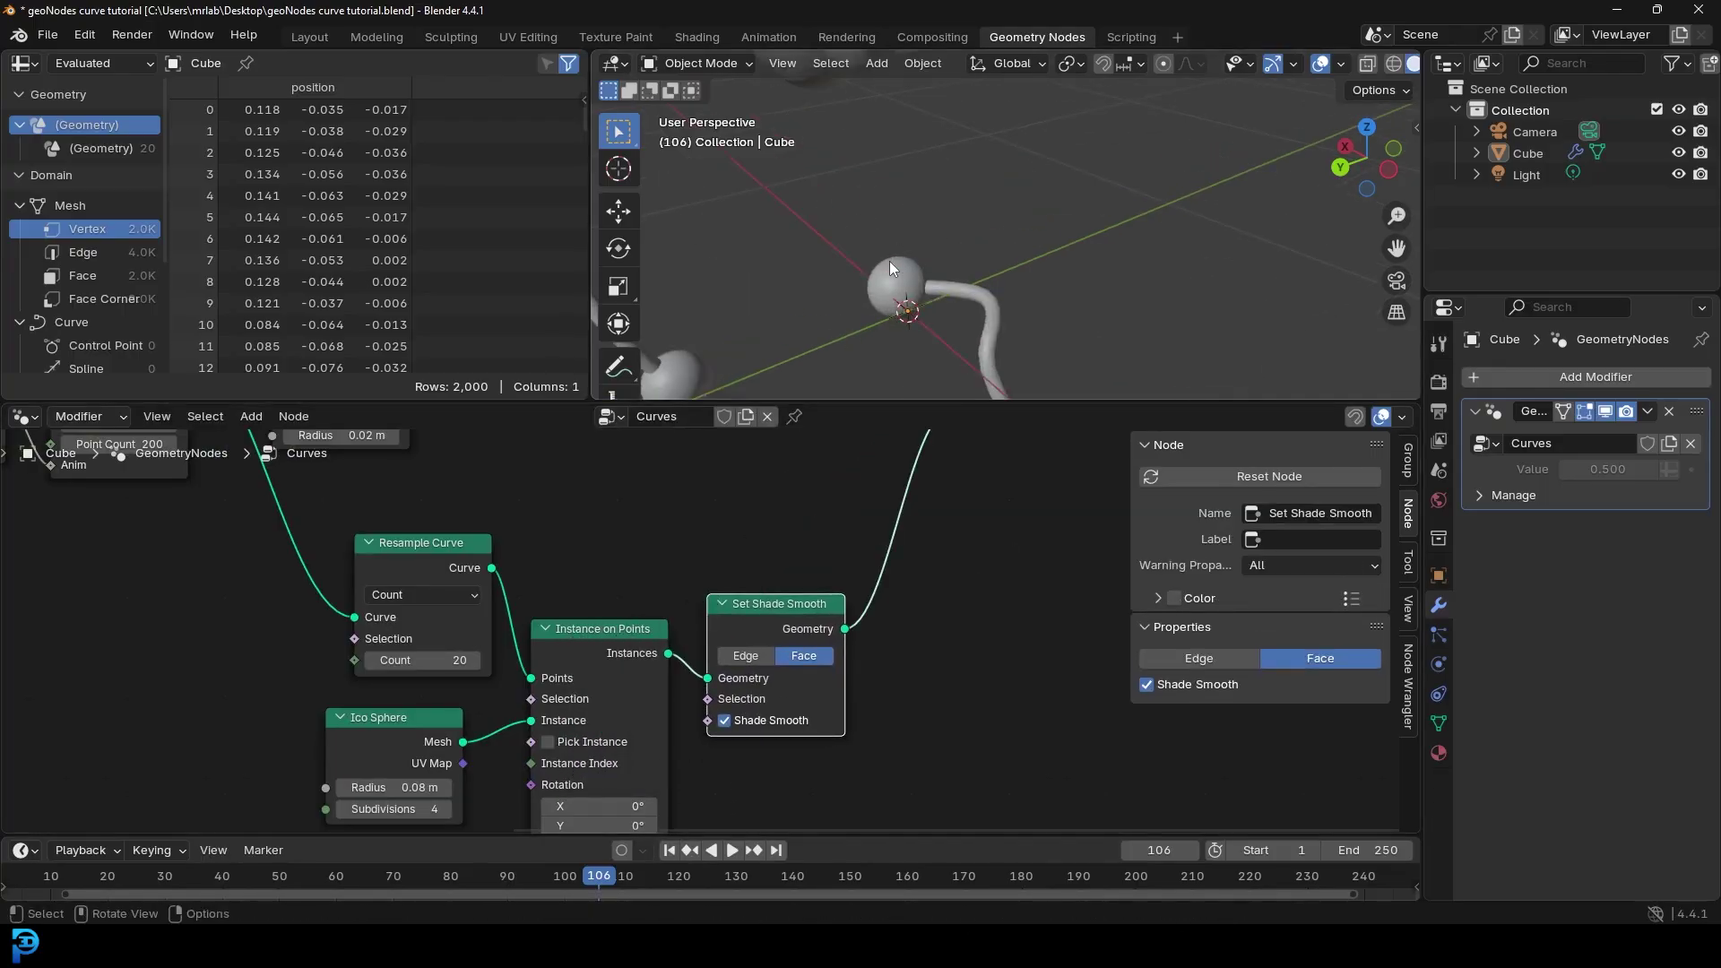
Step: Combine the Resample Curve, Ico Sphere, Instance on Points and Set Shade Smooth nodes into one node group
scroll(584, 563, down, 3)
drag(492, 772, 740, 551)
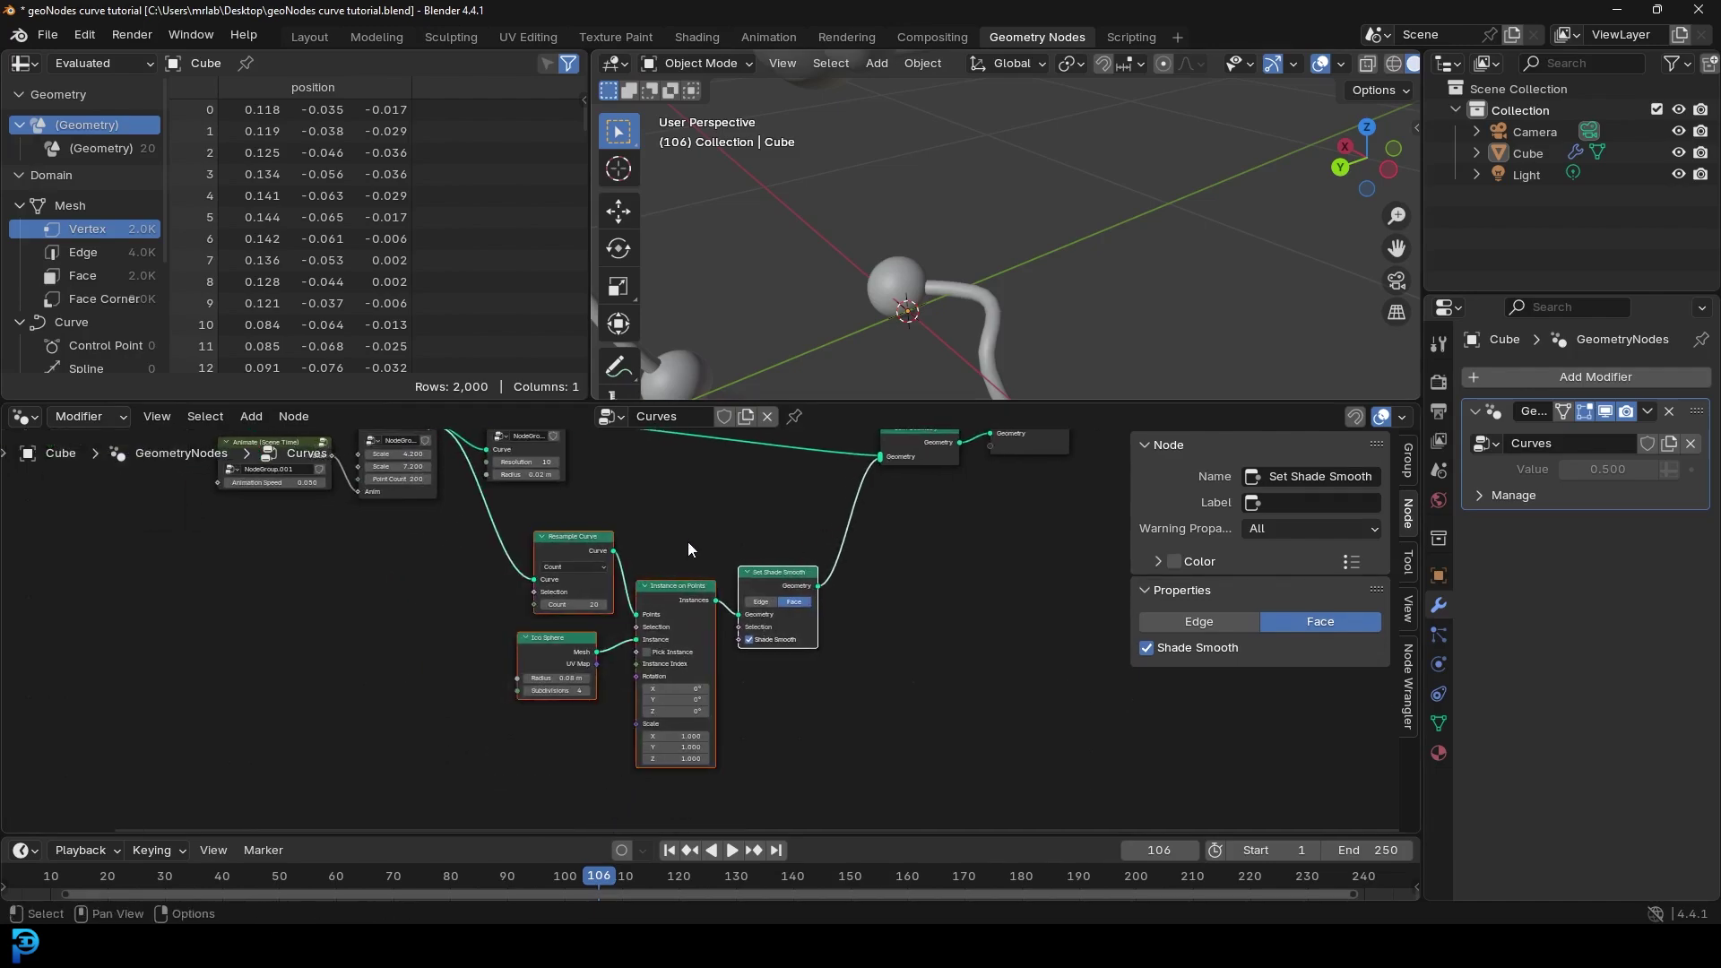
key(g)
click(715, 536)
key(ctrl+g)
scroll(726, 537, up, 4)
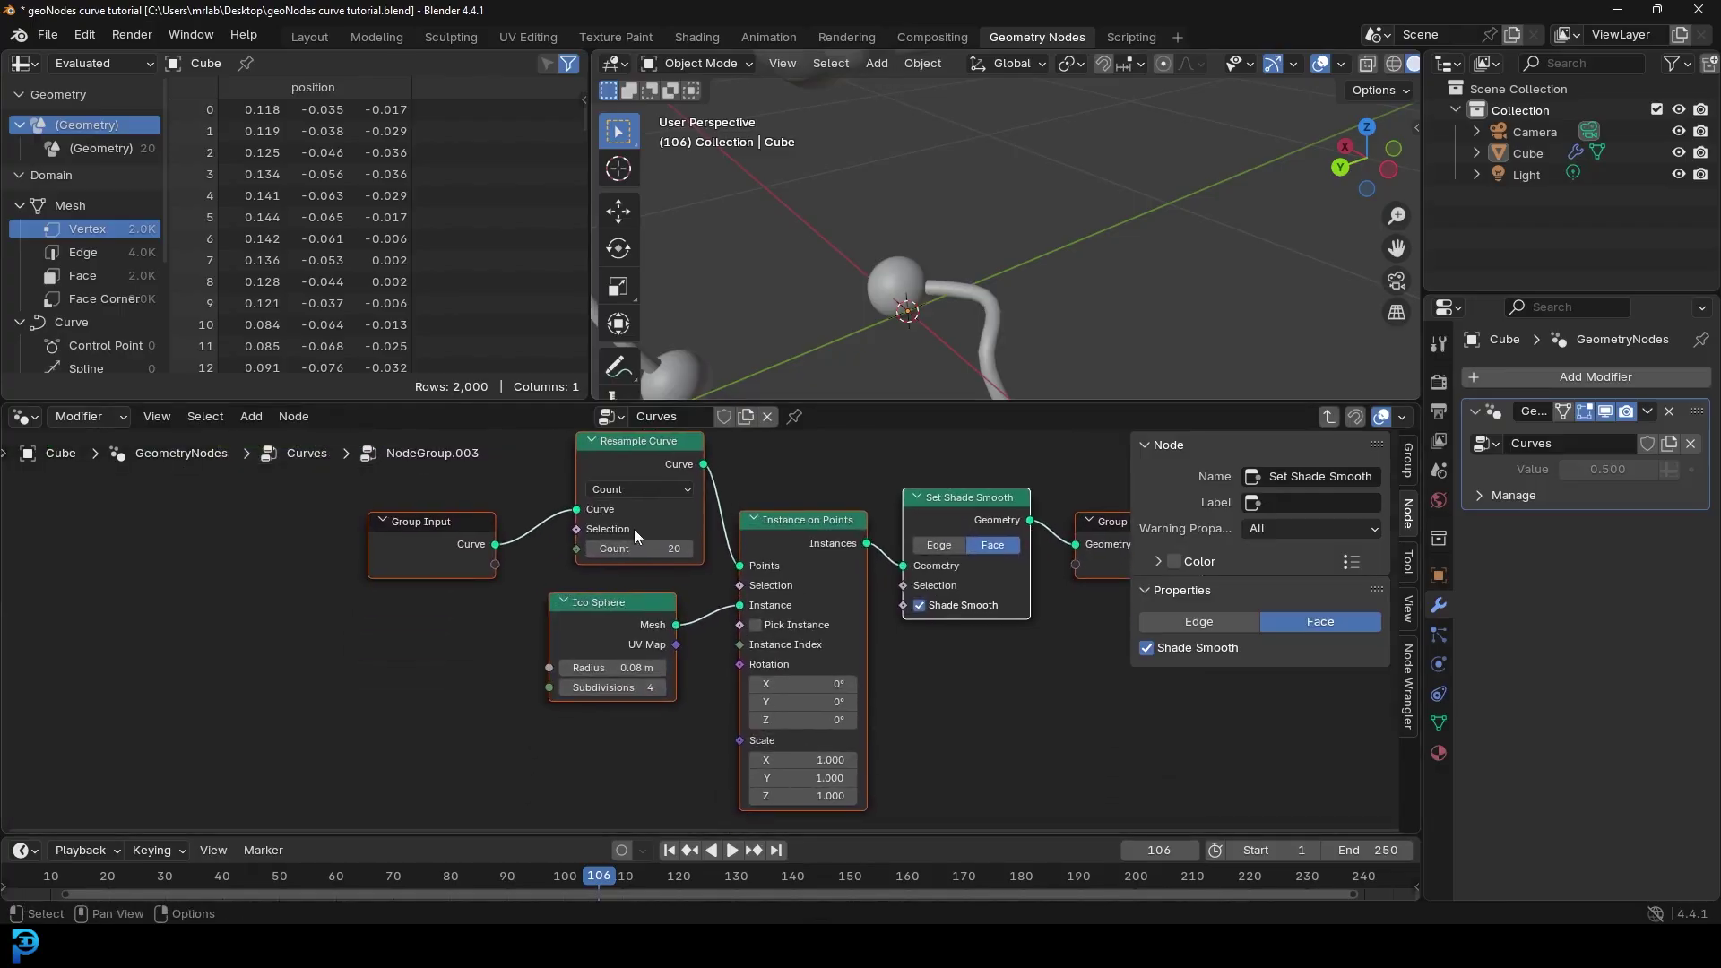
Step: Expose Resample Curve's Count as a group input and rename its socket Curve Resample
drag(406, 561, 335, 557)
middle_drag(363, 563, 445, 610)
click(445, 653)
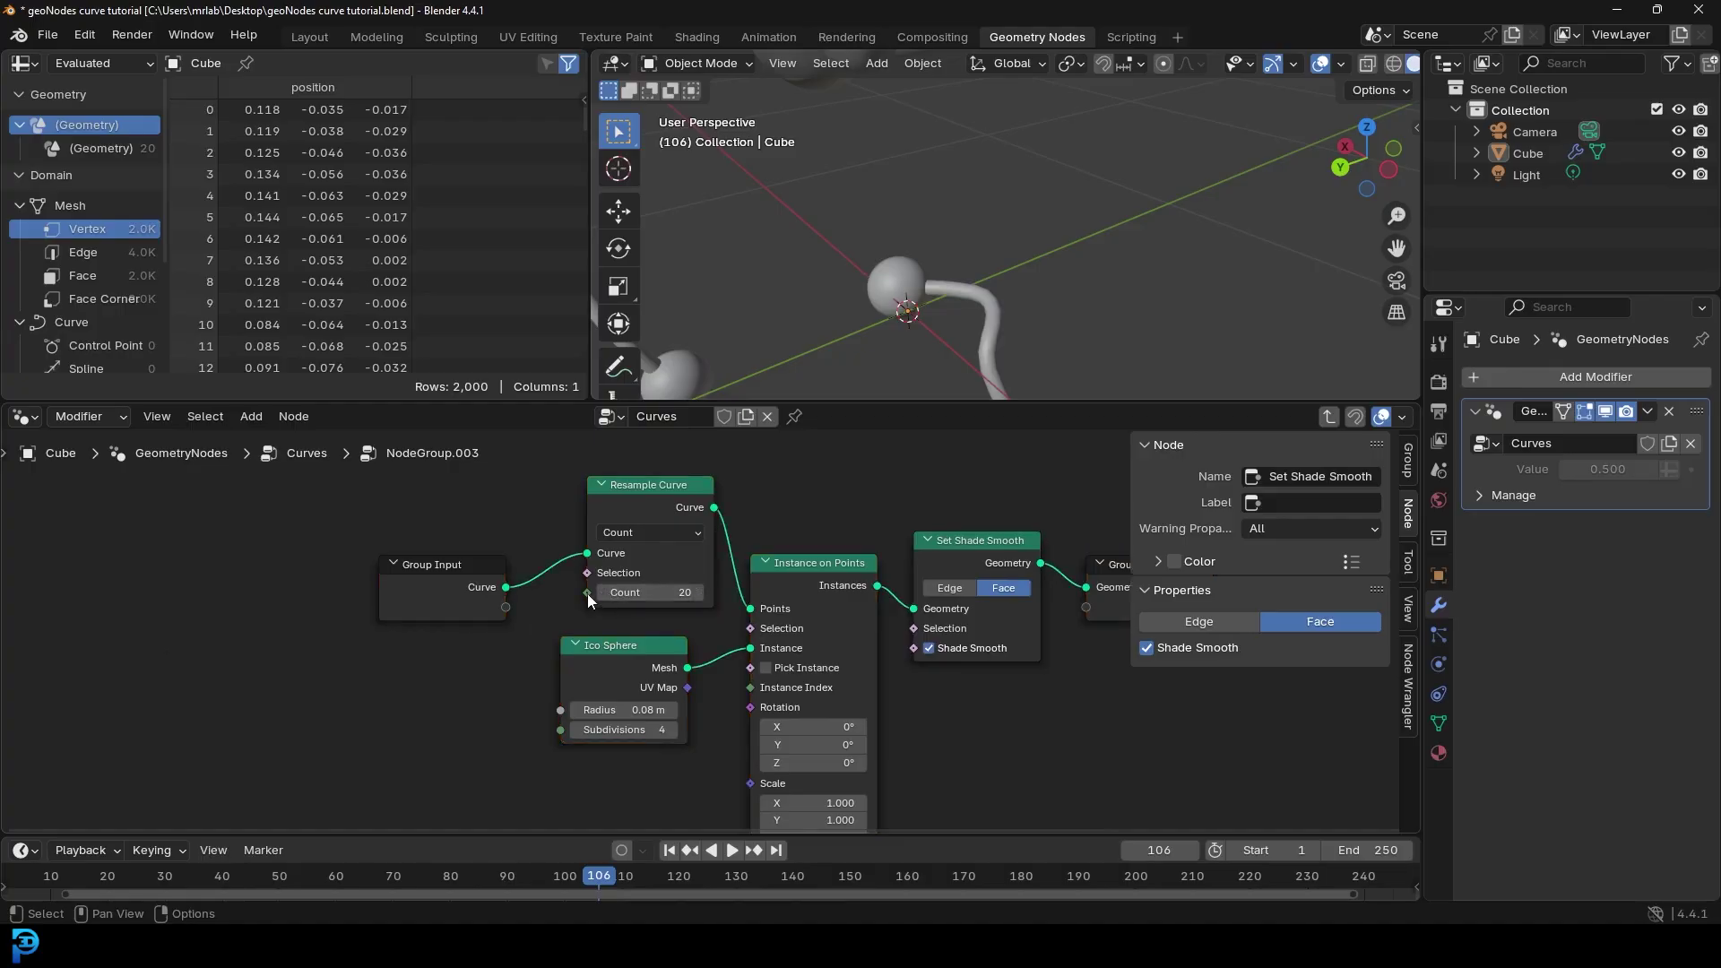
drag(582, 594, 503, 611)
click(1409, 462)
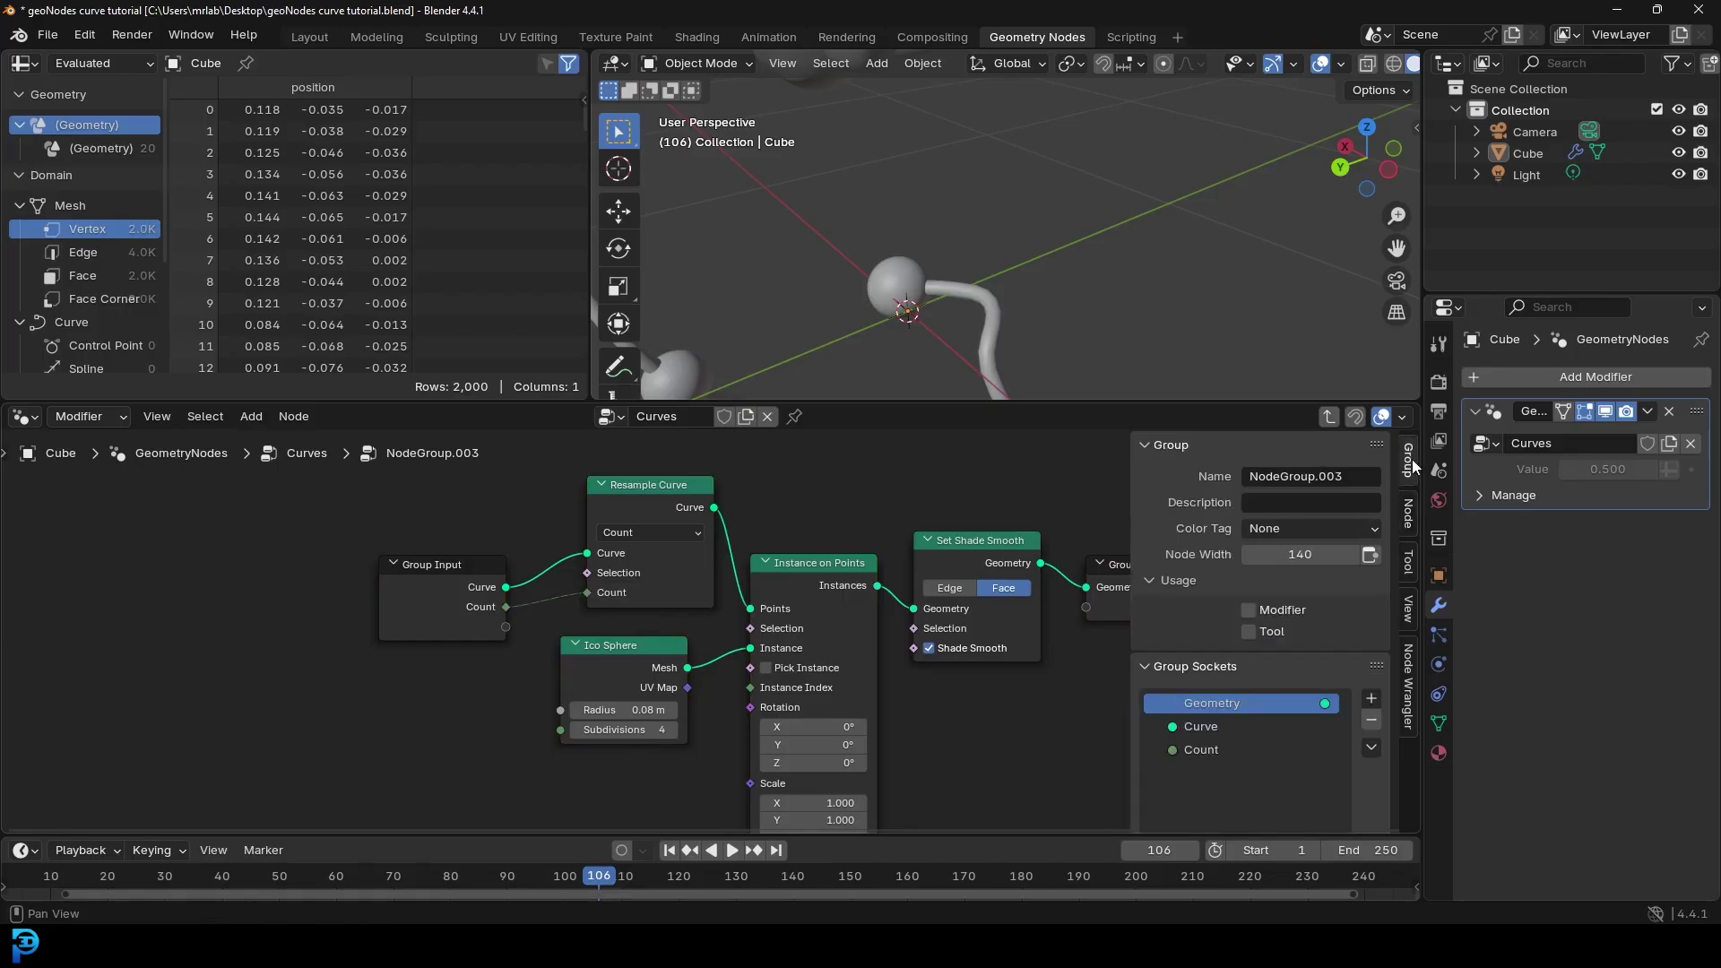
scroll(1211, 681, down, 3)
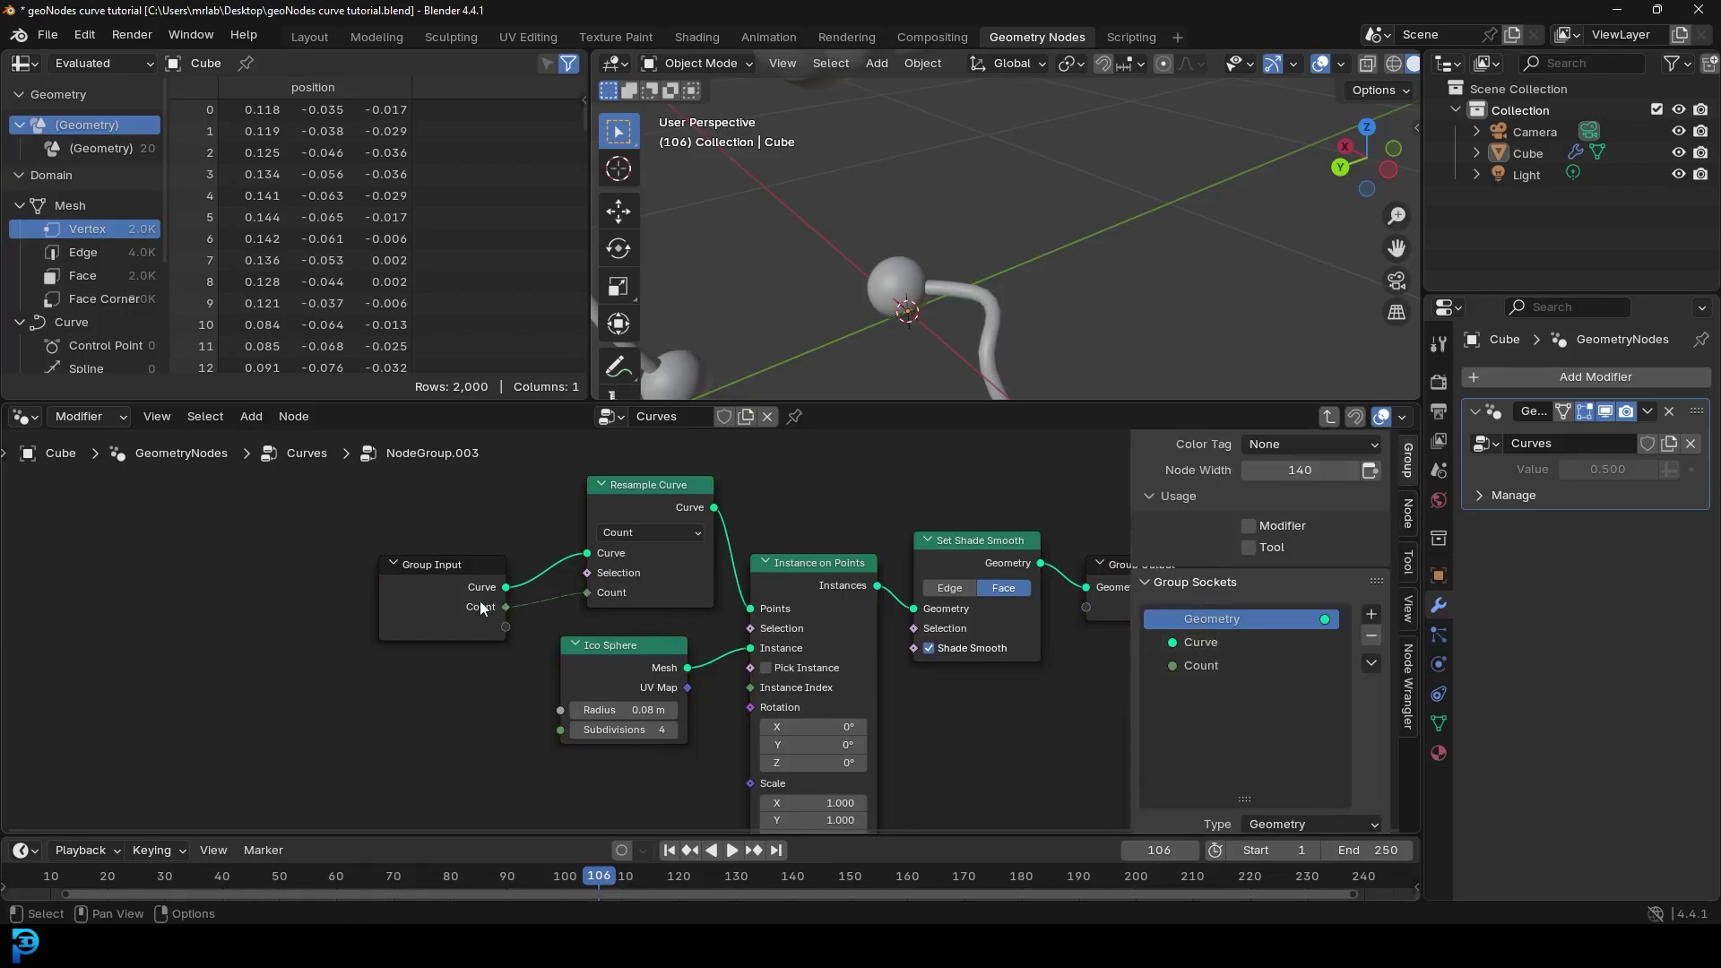
double_click(1206, 667)
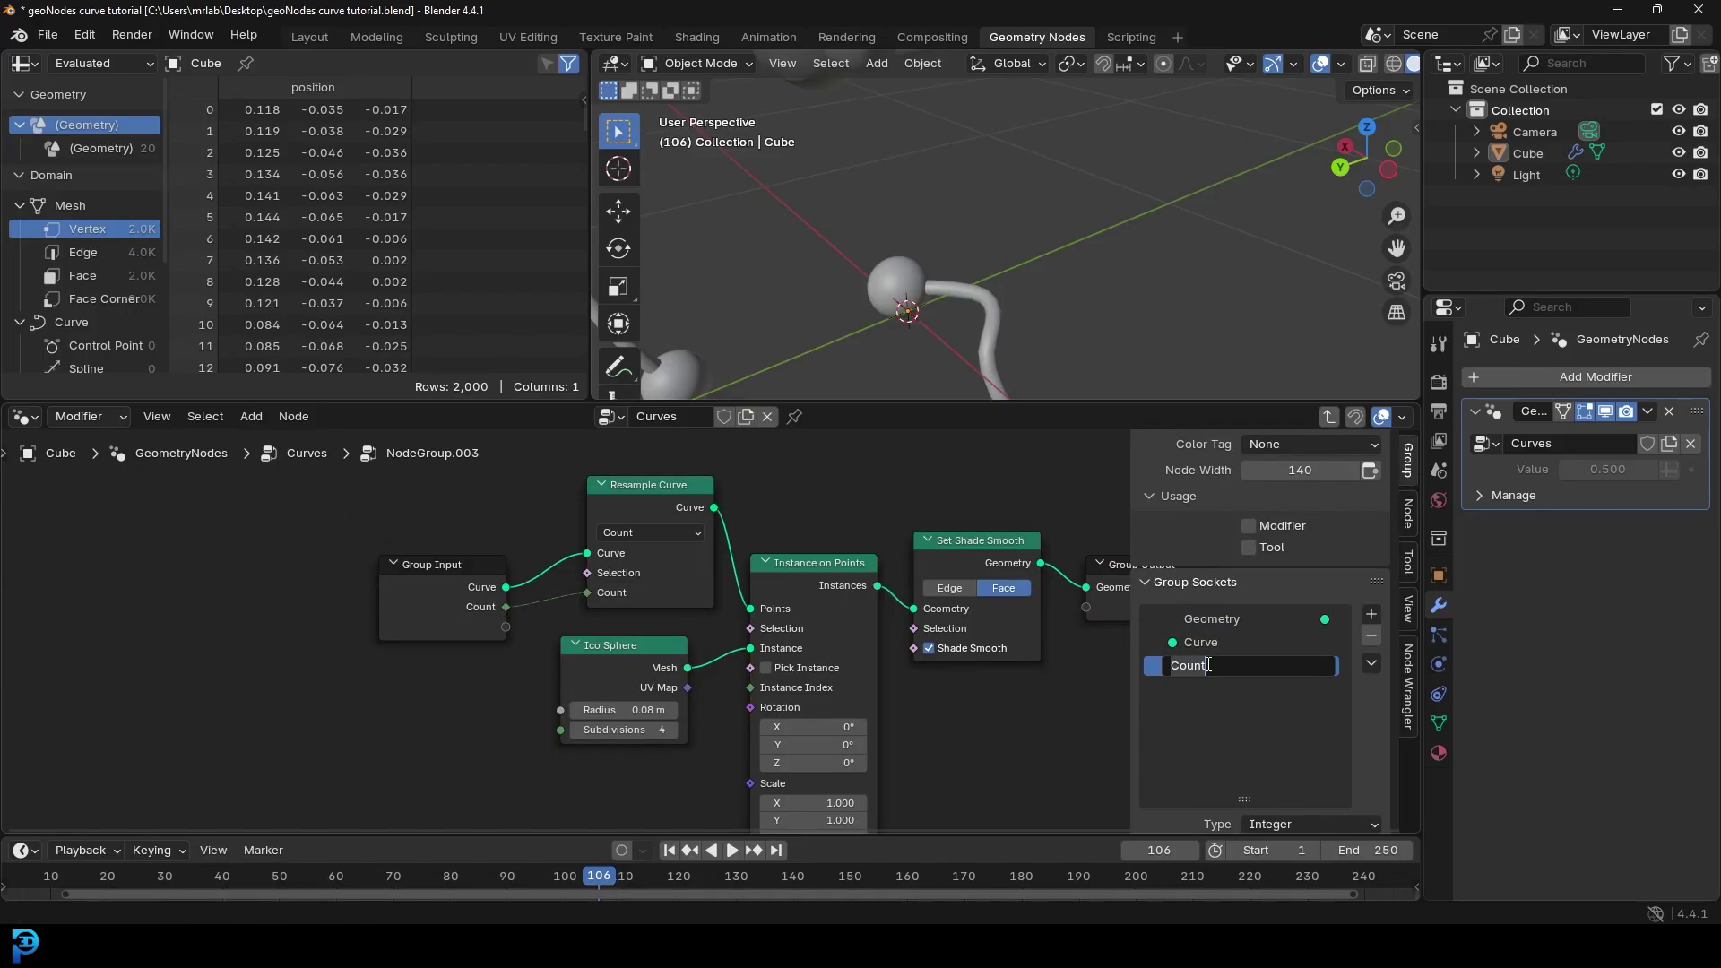
text(c)
key(Return)
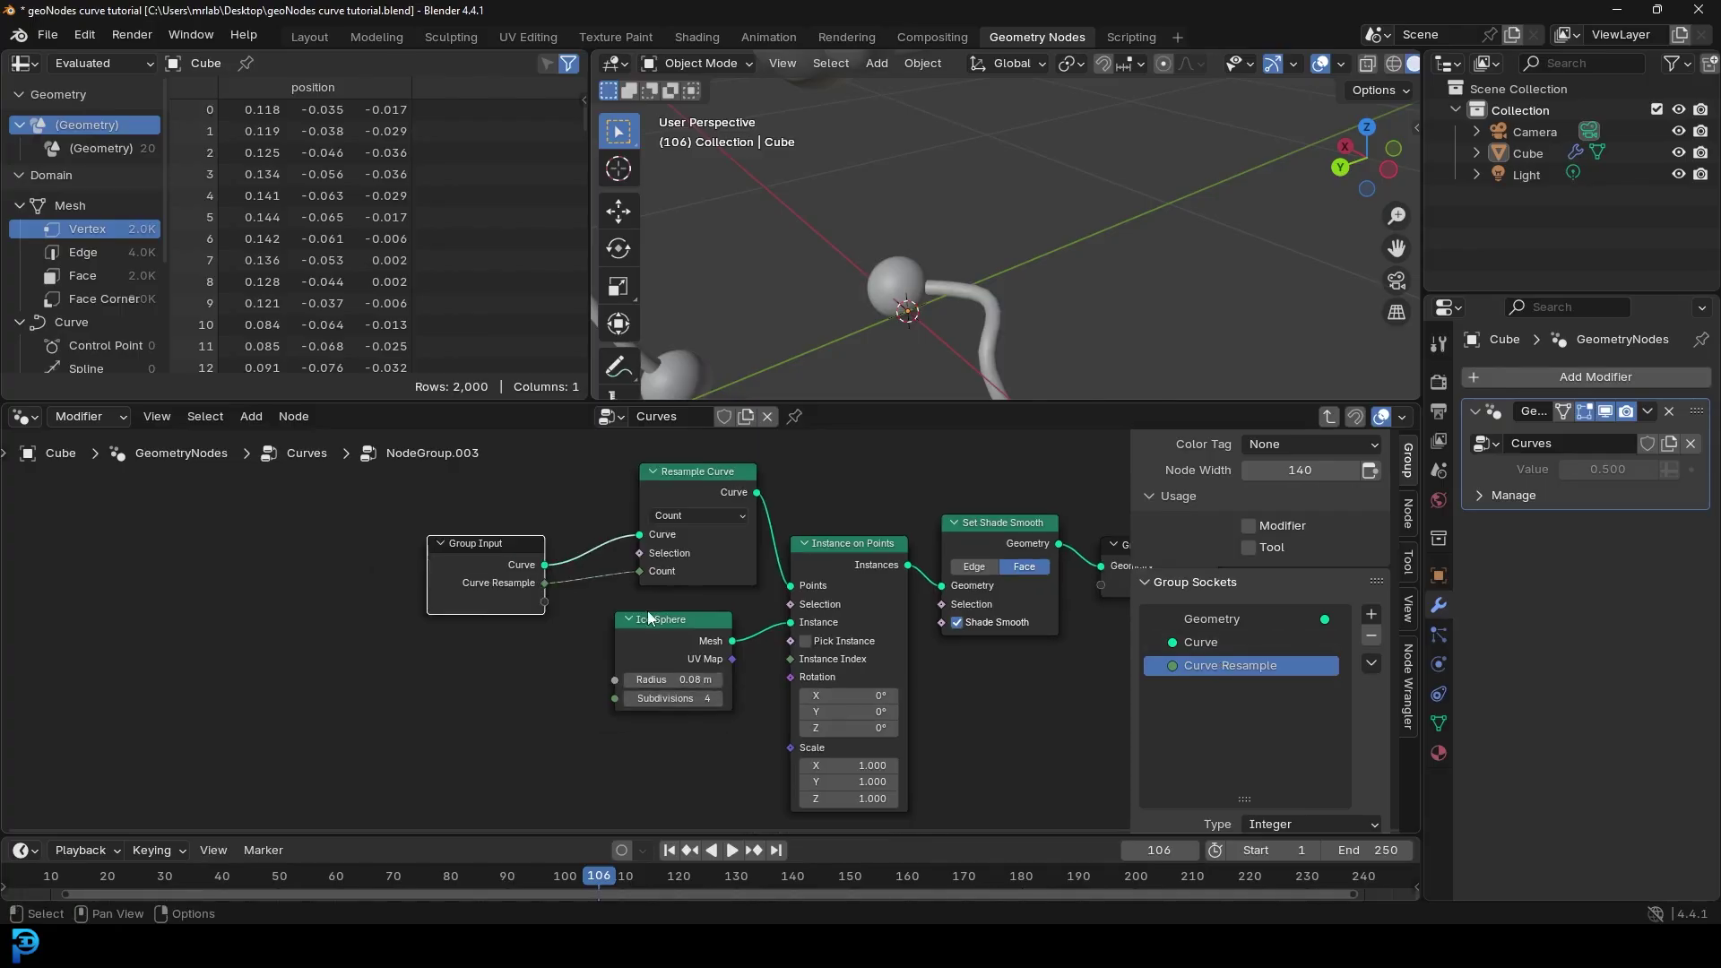
Step: Expose the Ico Sphere's Radius as a group input and rename its socket Ball Radius
scroll(649, 619, up, 2)
drag(589, 692, 500, 593)
double_click(1200, 688)
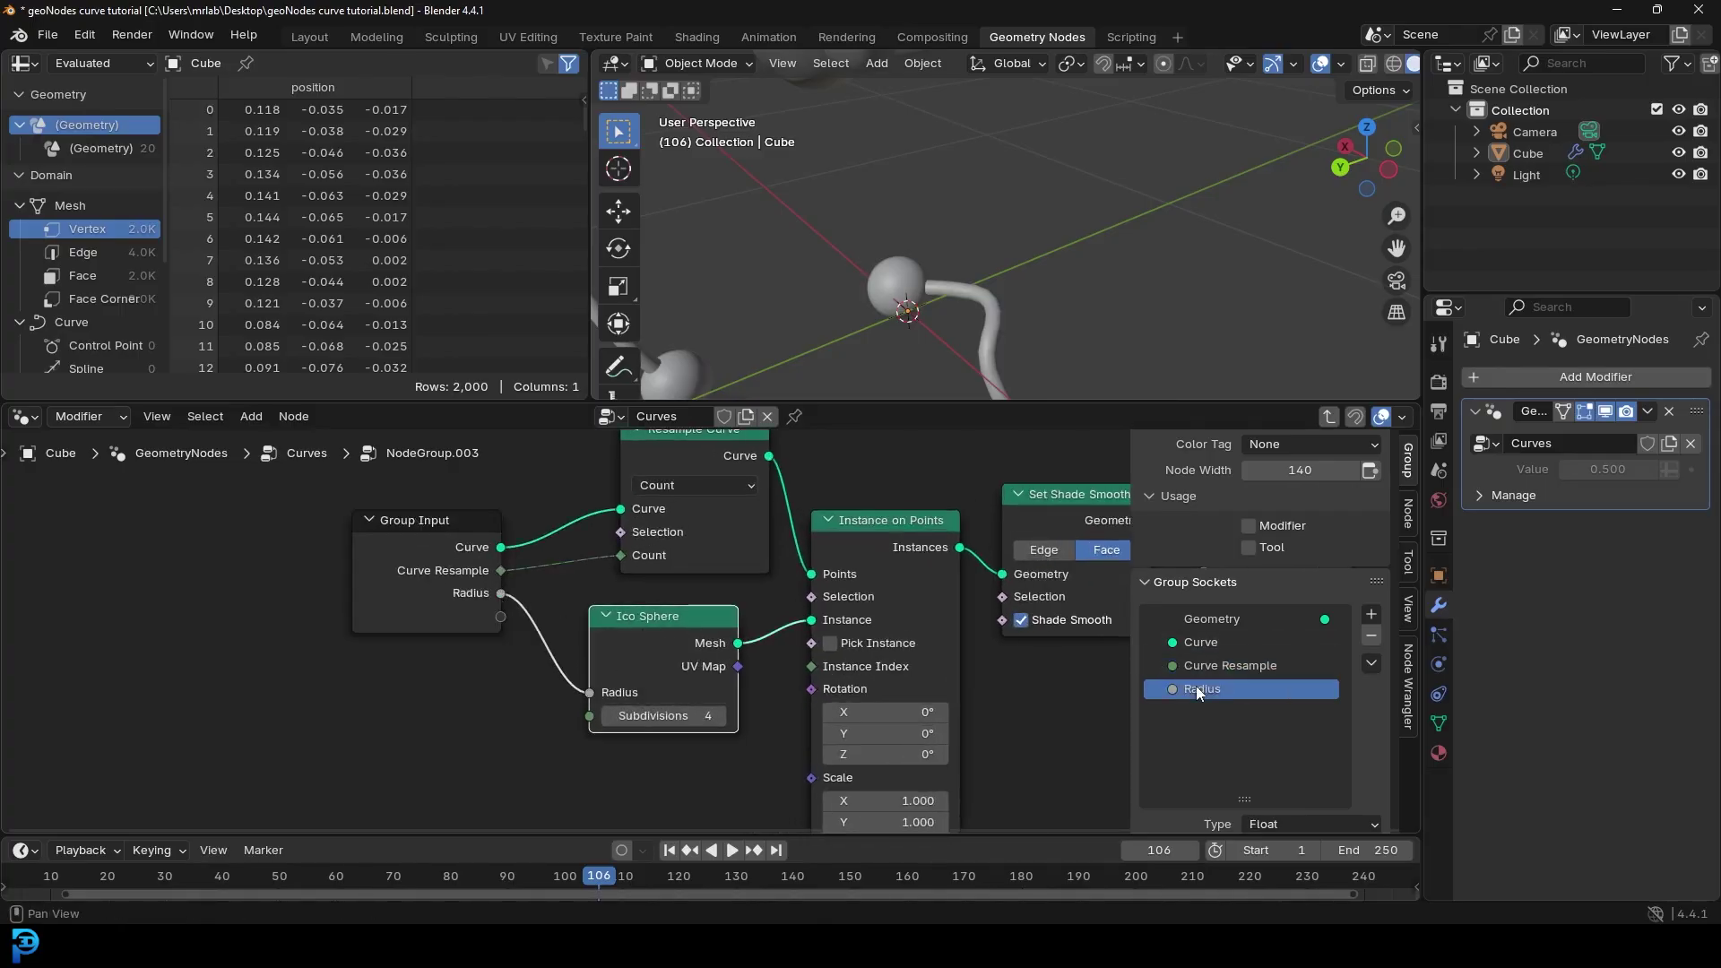
text(Ball R)
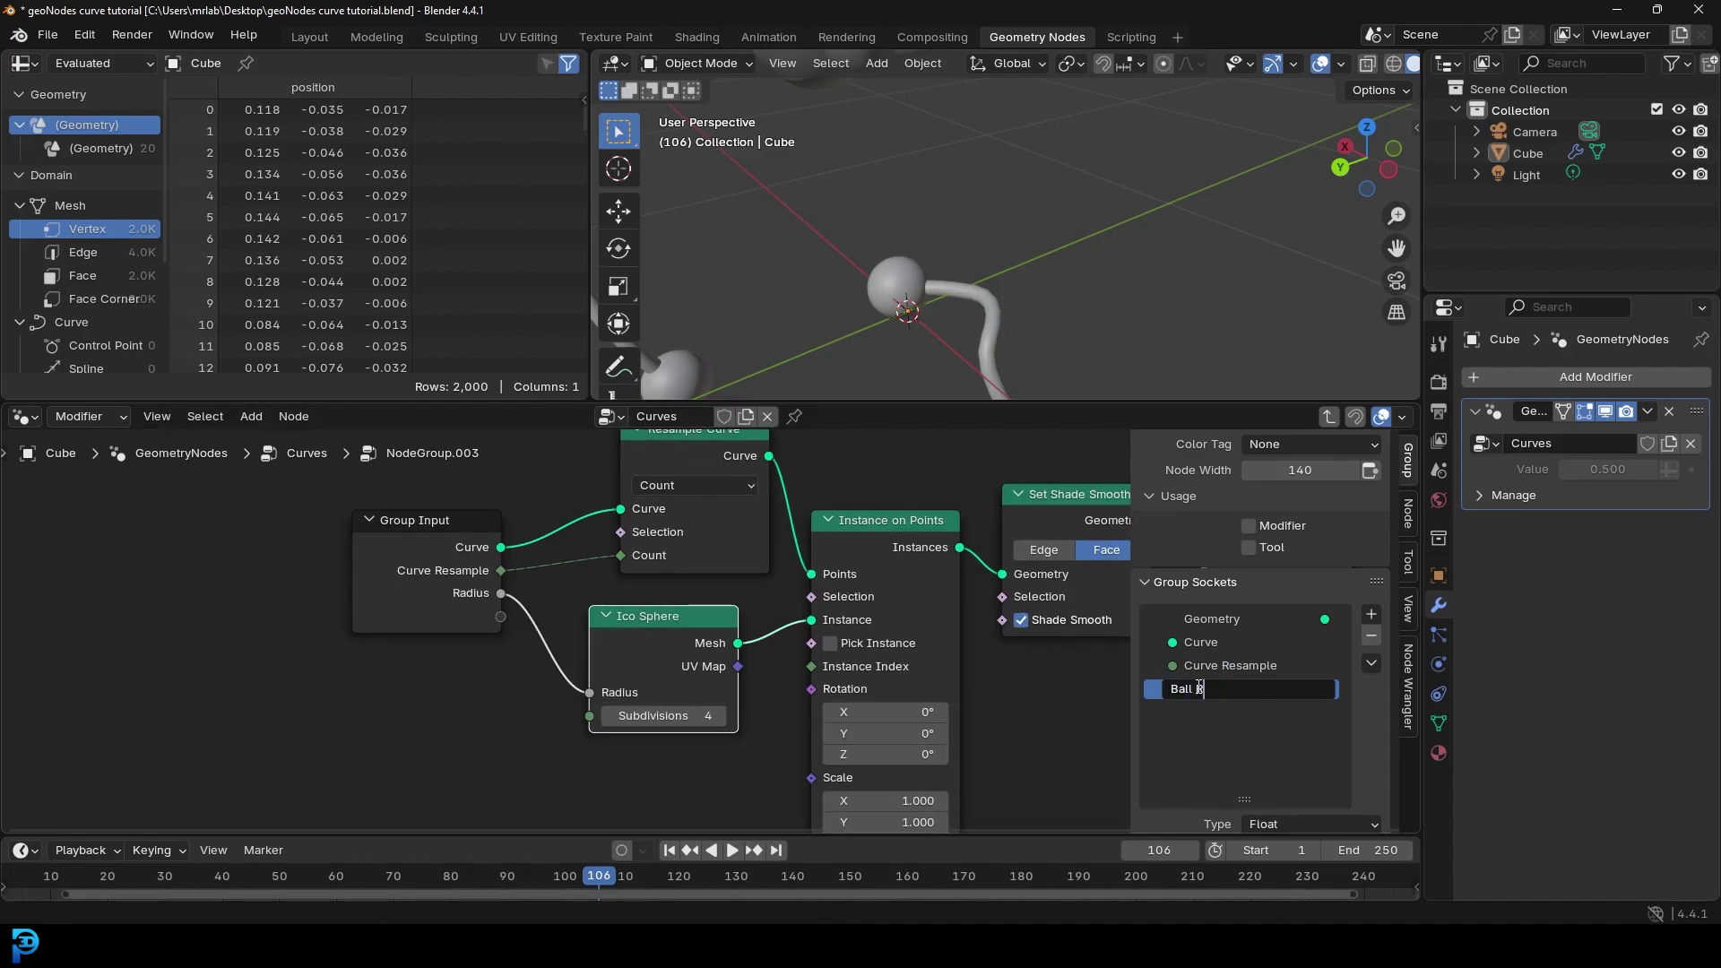
text(adius)
key(Return)
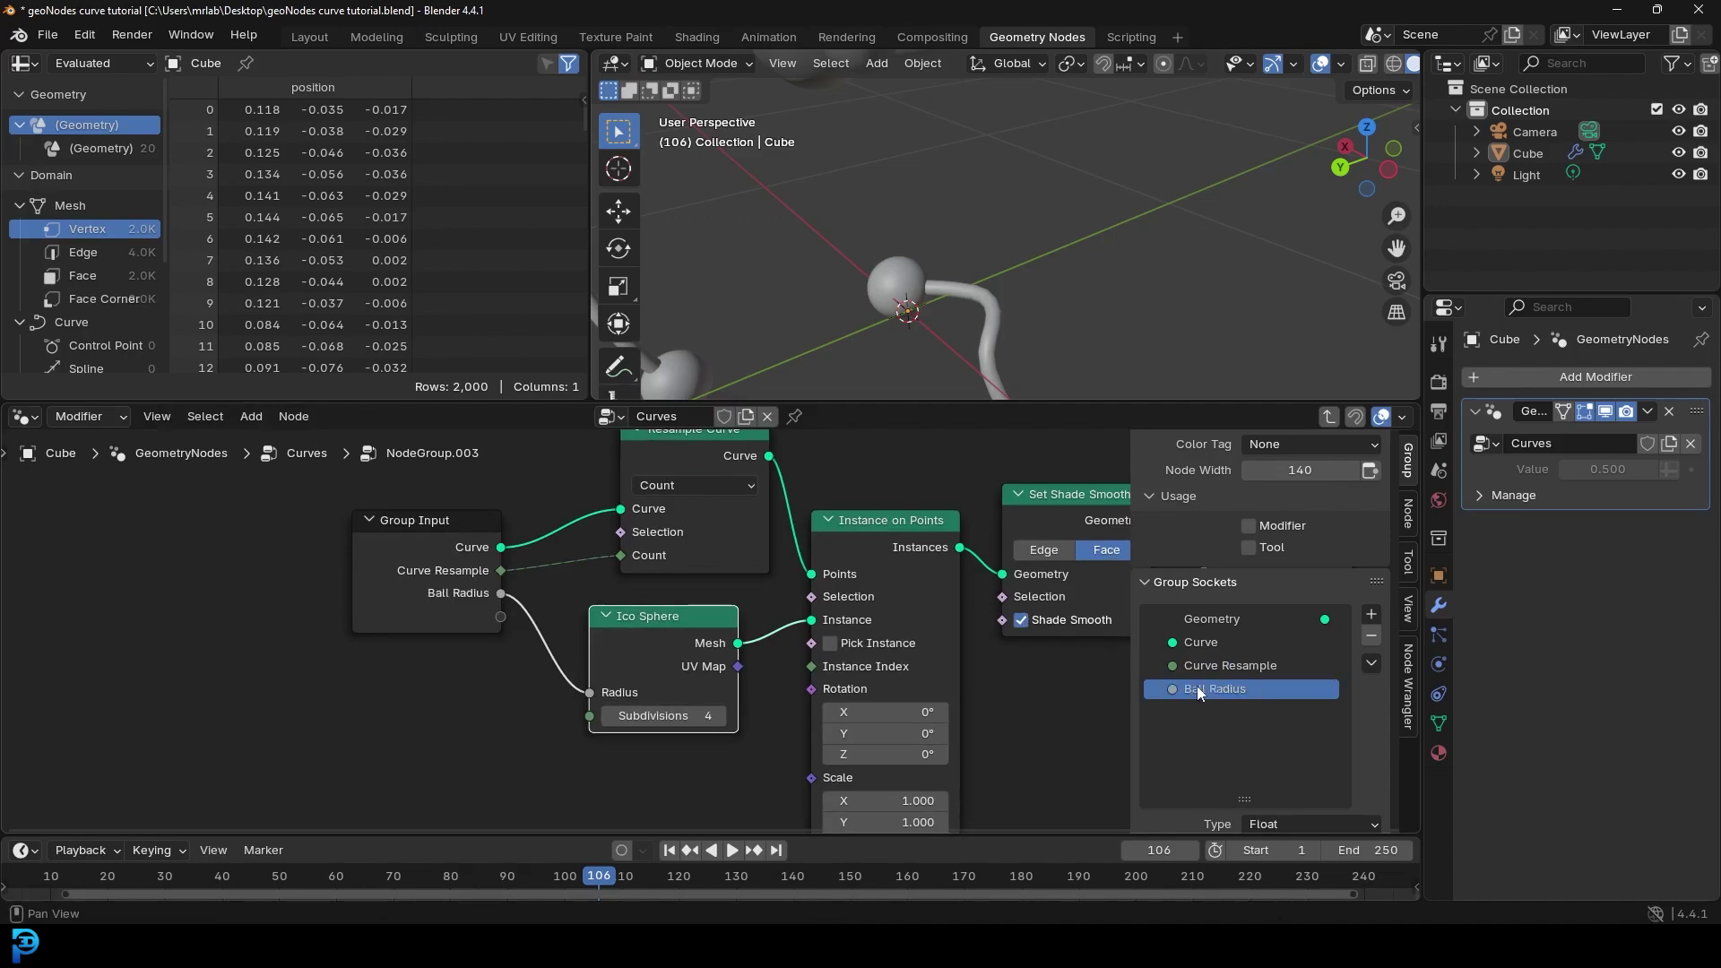
Step: Expose the Ico Sphere's Subdivisions as a group input and rename its socket Ball Resolution
scroll(998, 663, up, 2)
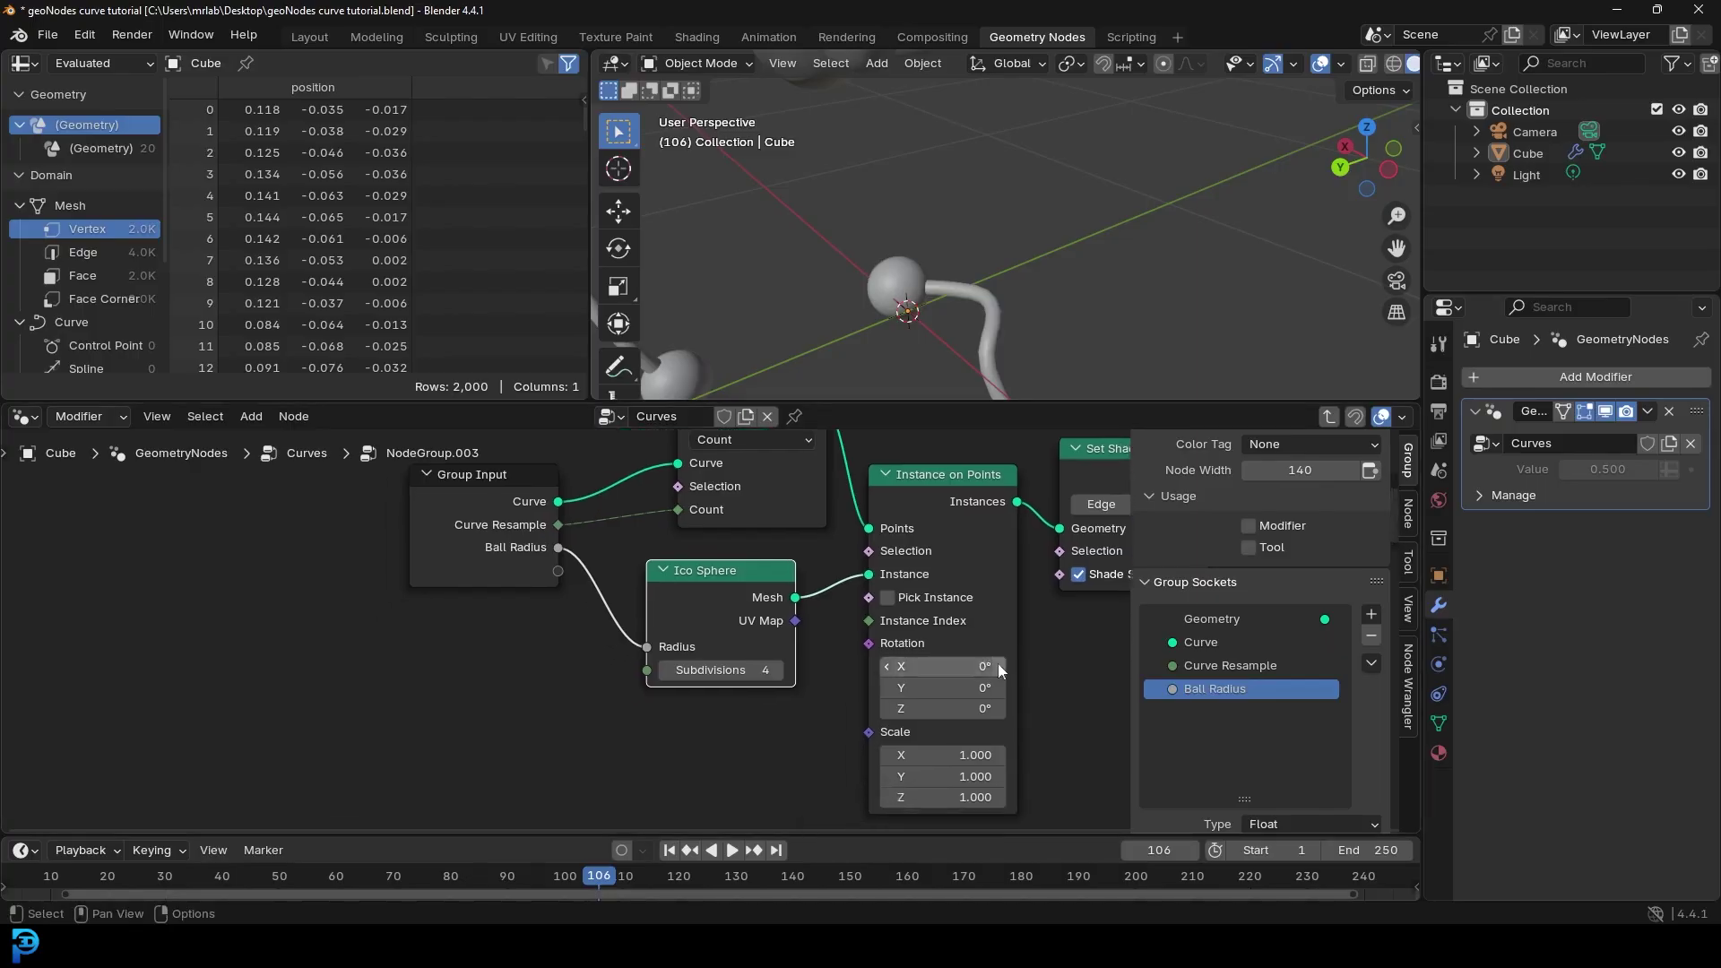
drag(658, 684, 556, 565)
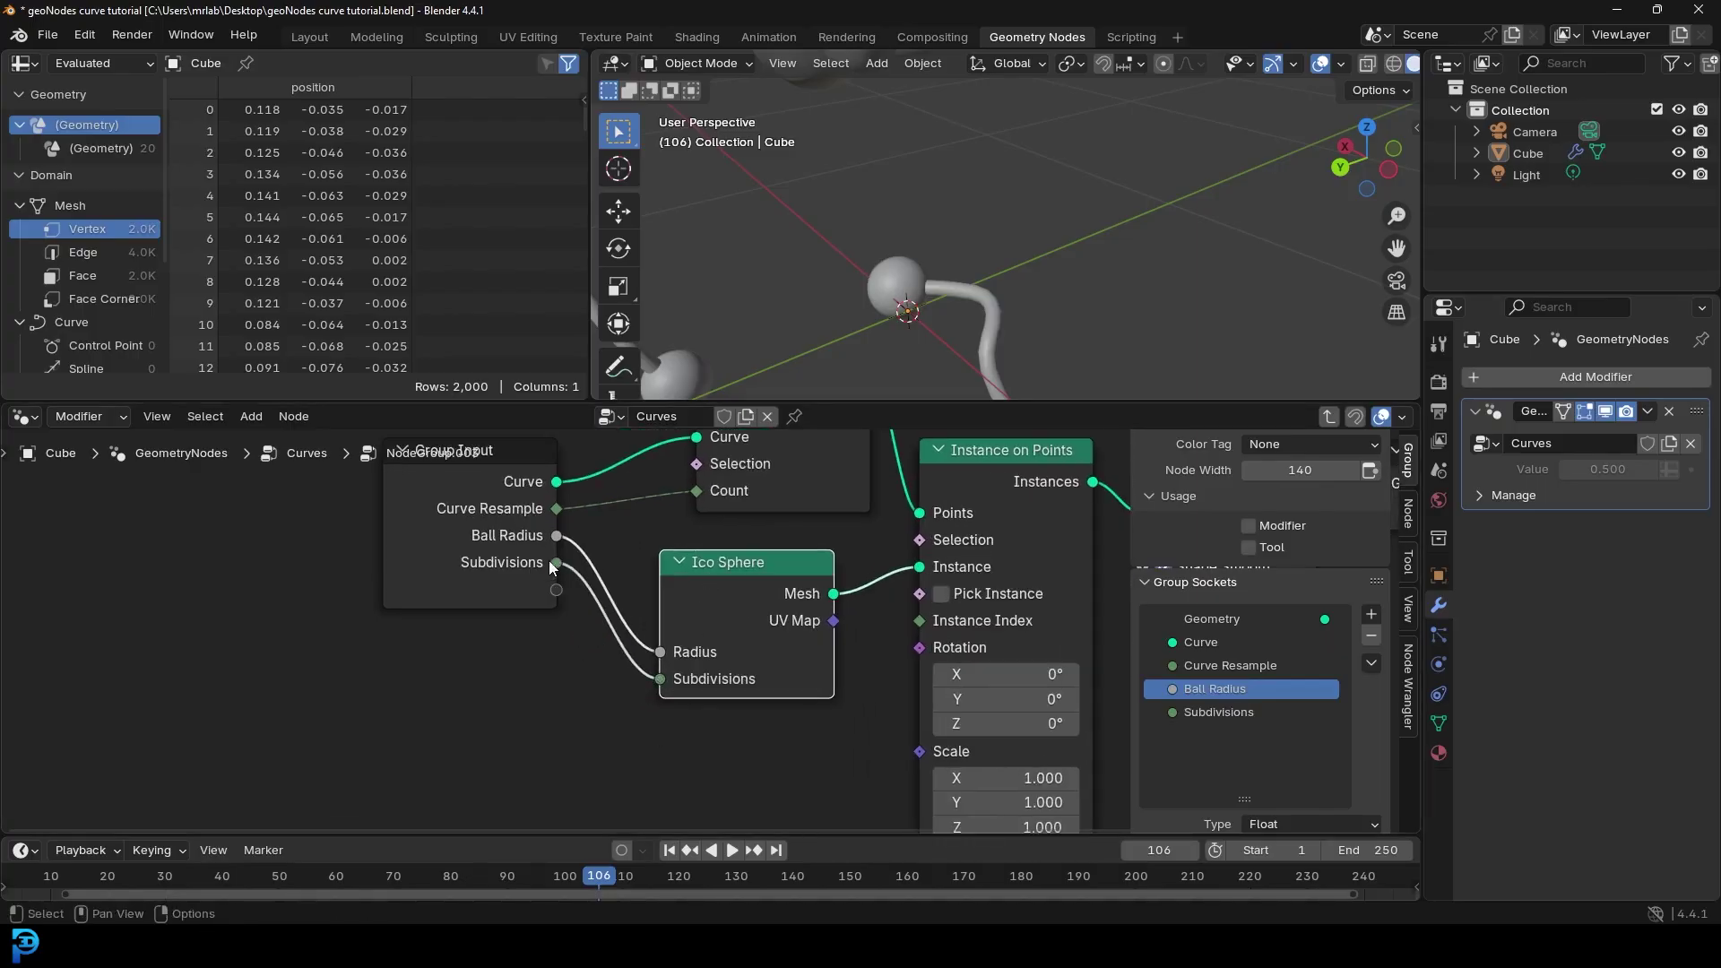
double_click(1222, 713)
text(Ball)
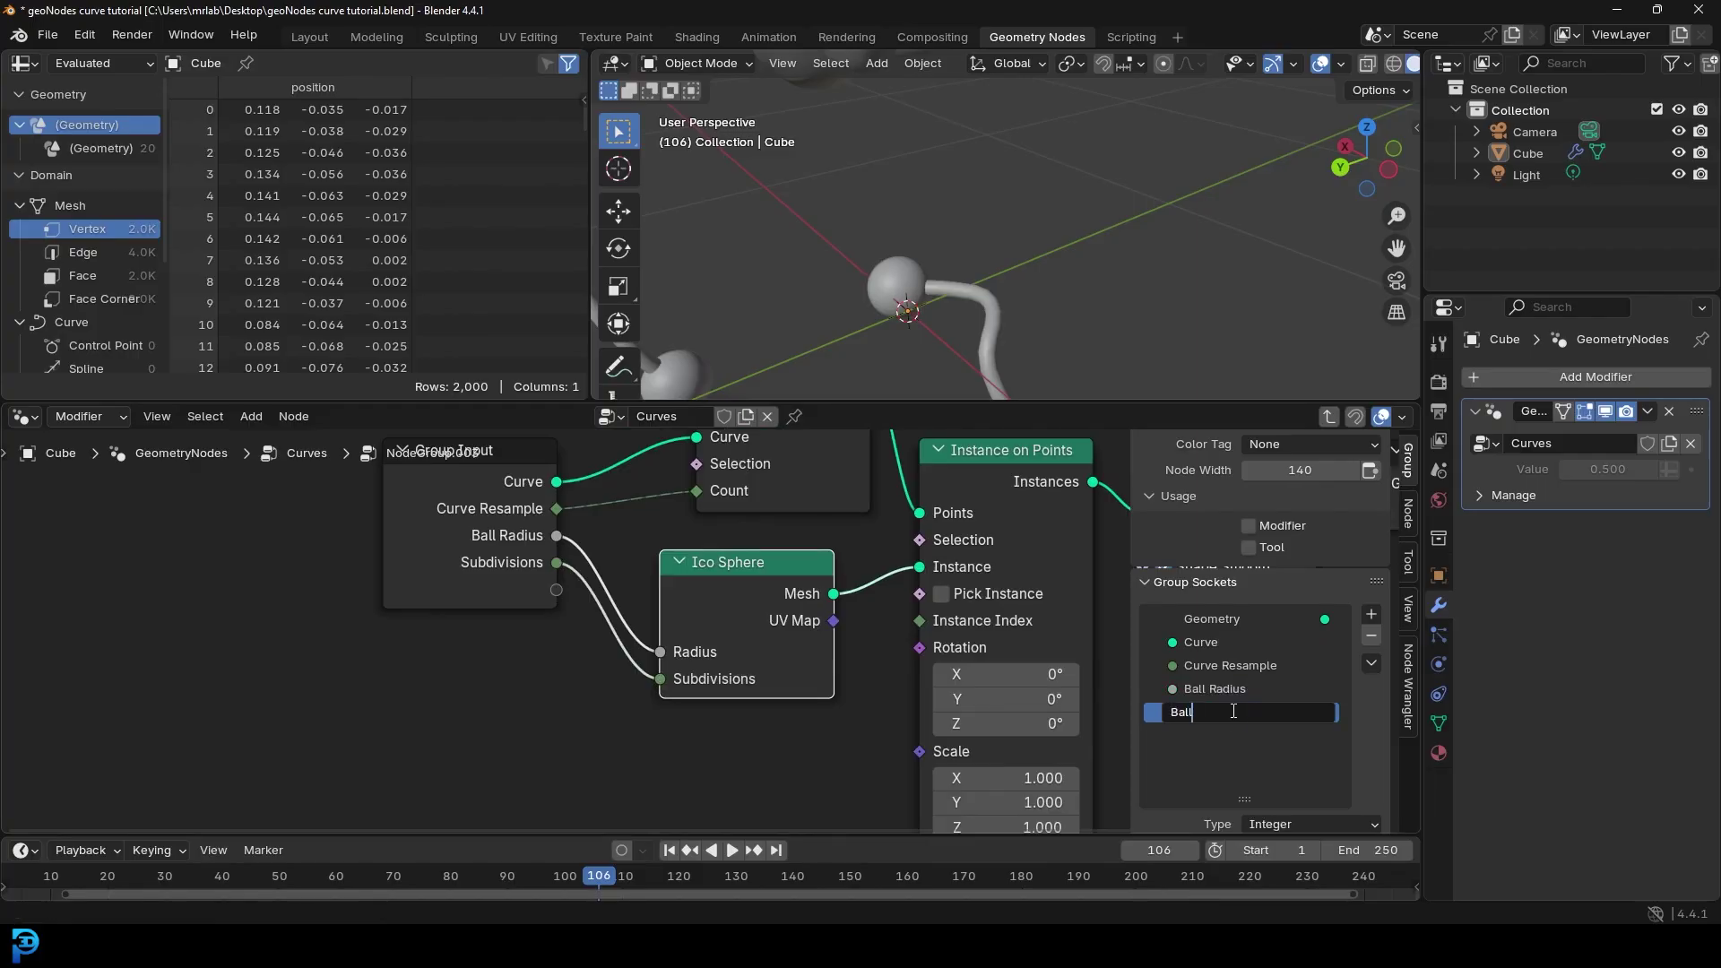
text( Resolution)
key(Return)
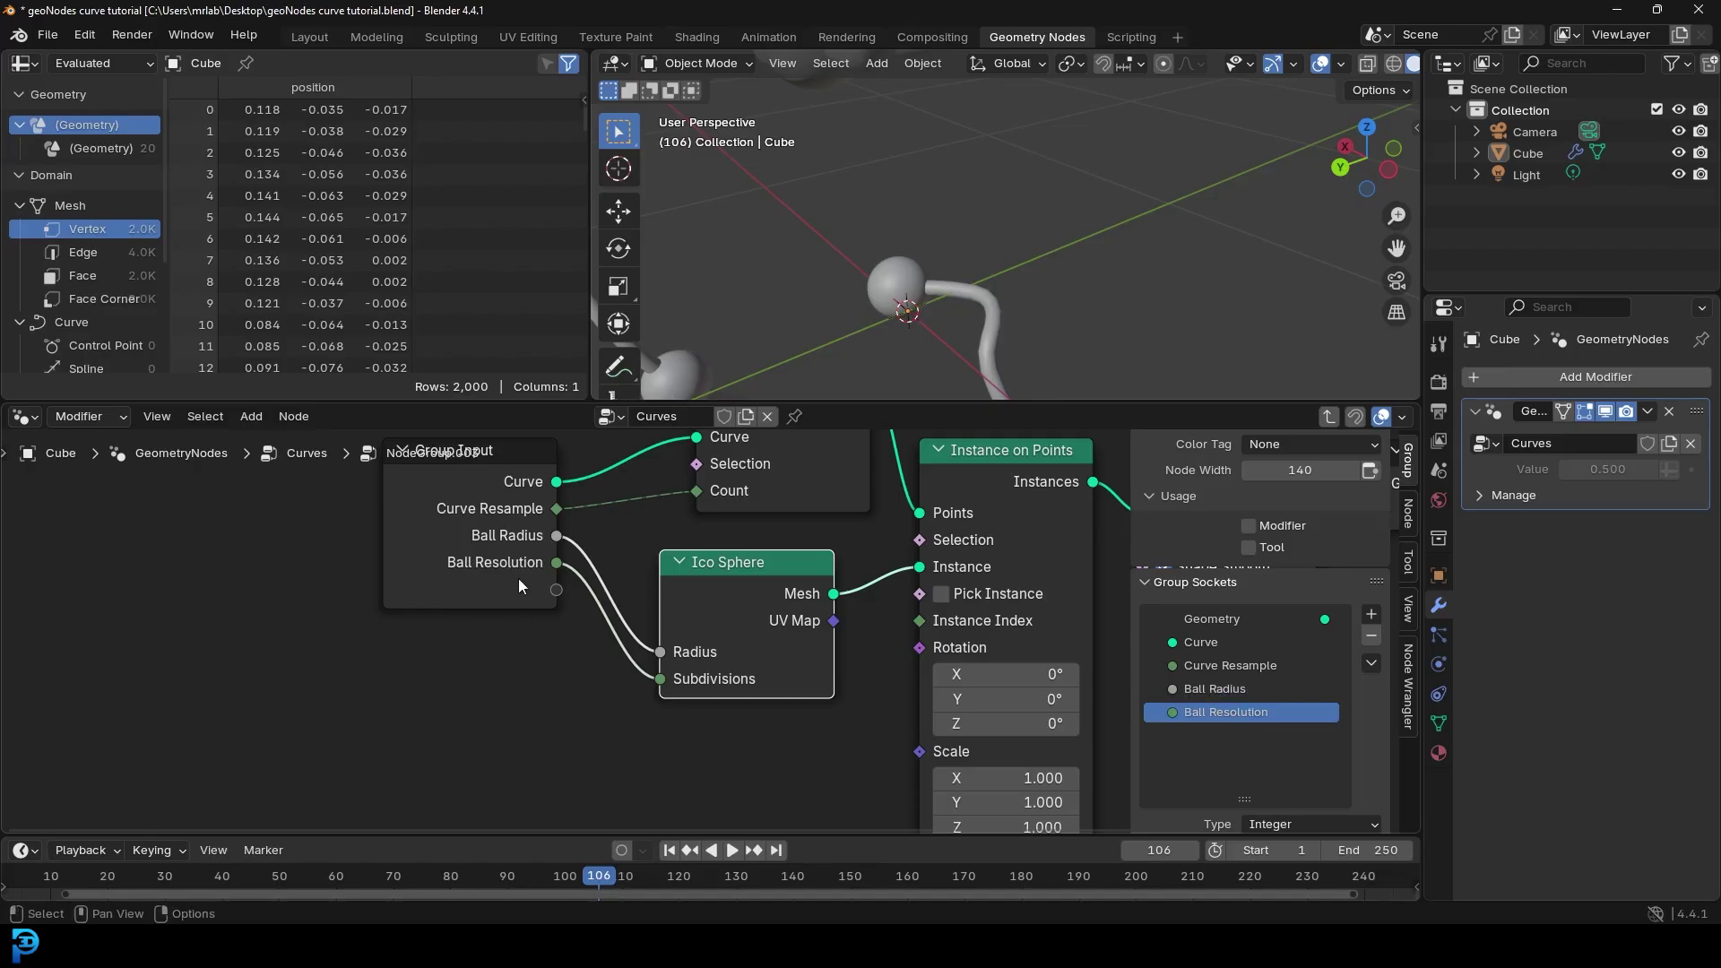
Step: Expose the Instance on Points node's Selection as a group input and rename its socket Selection (Where Sphere go)
scroll(674, 599, up, 2)
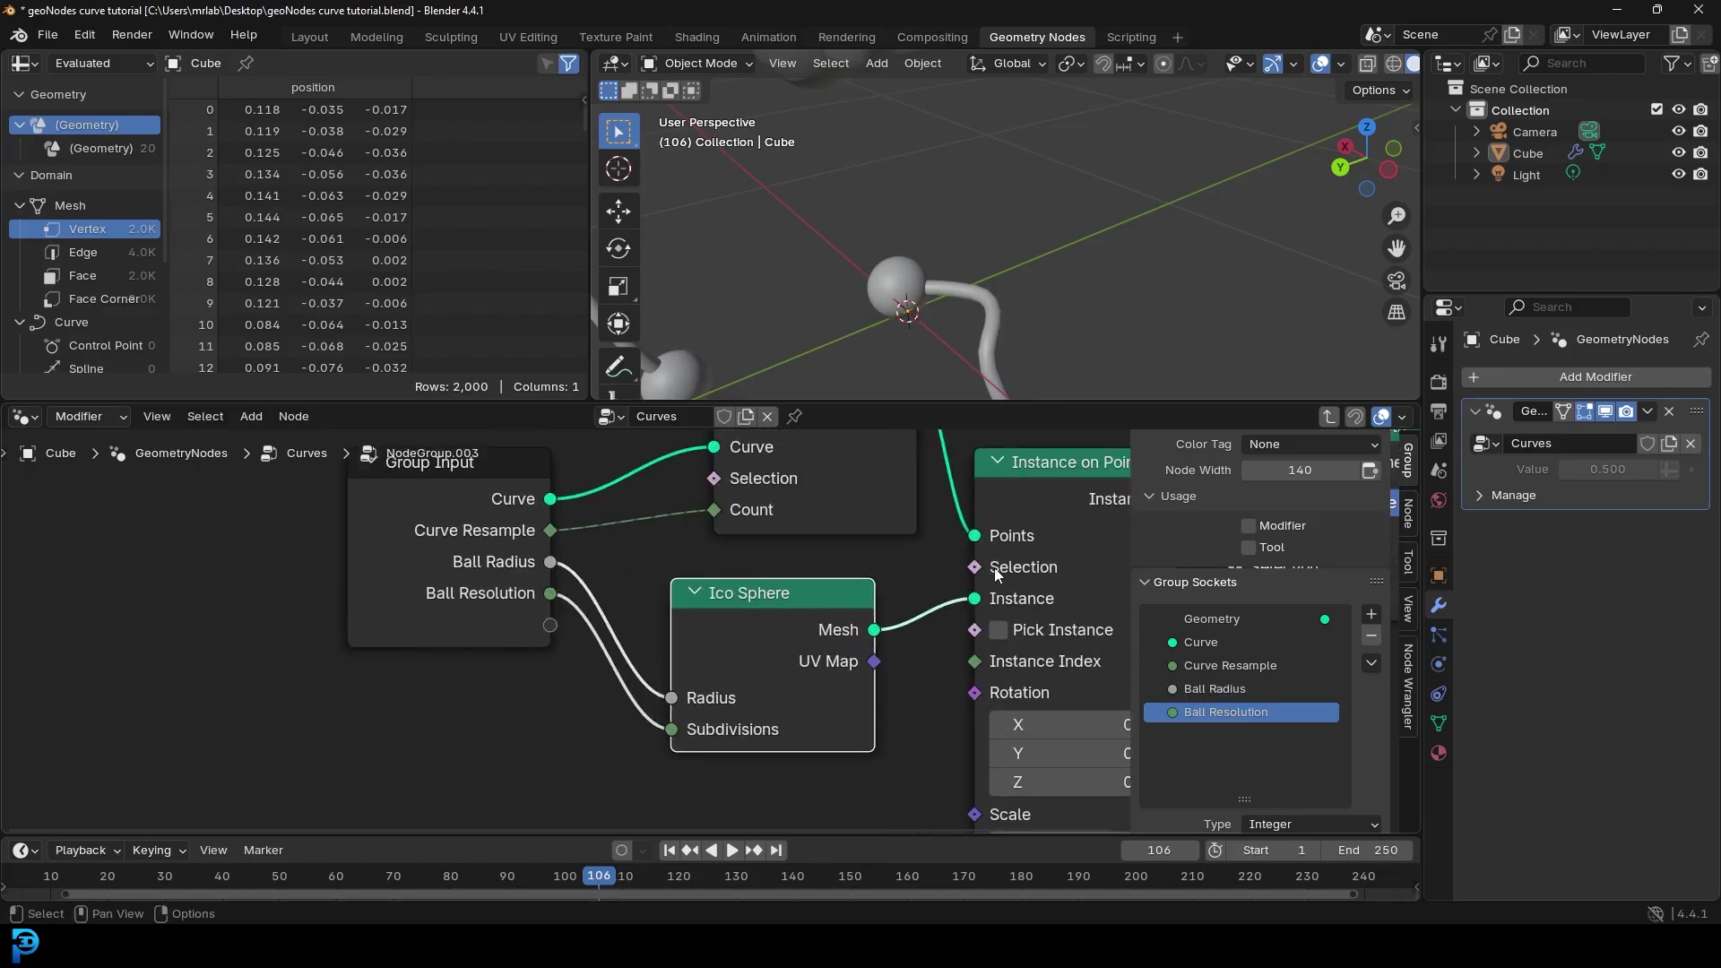
middle_drag(996, 574, 941, 669)
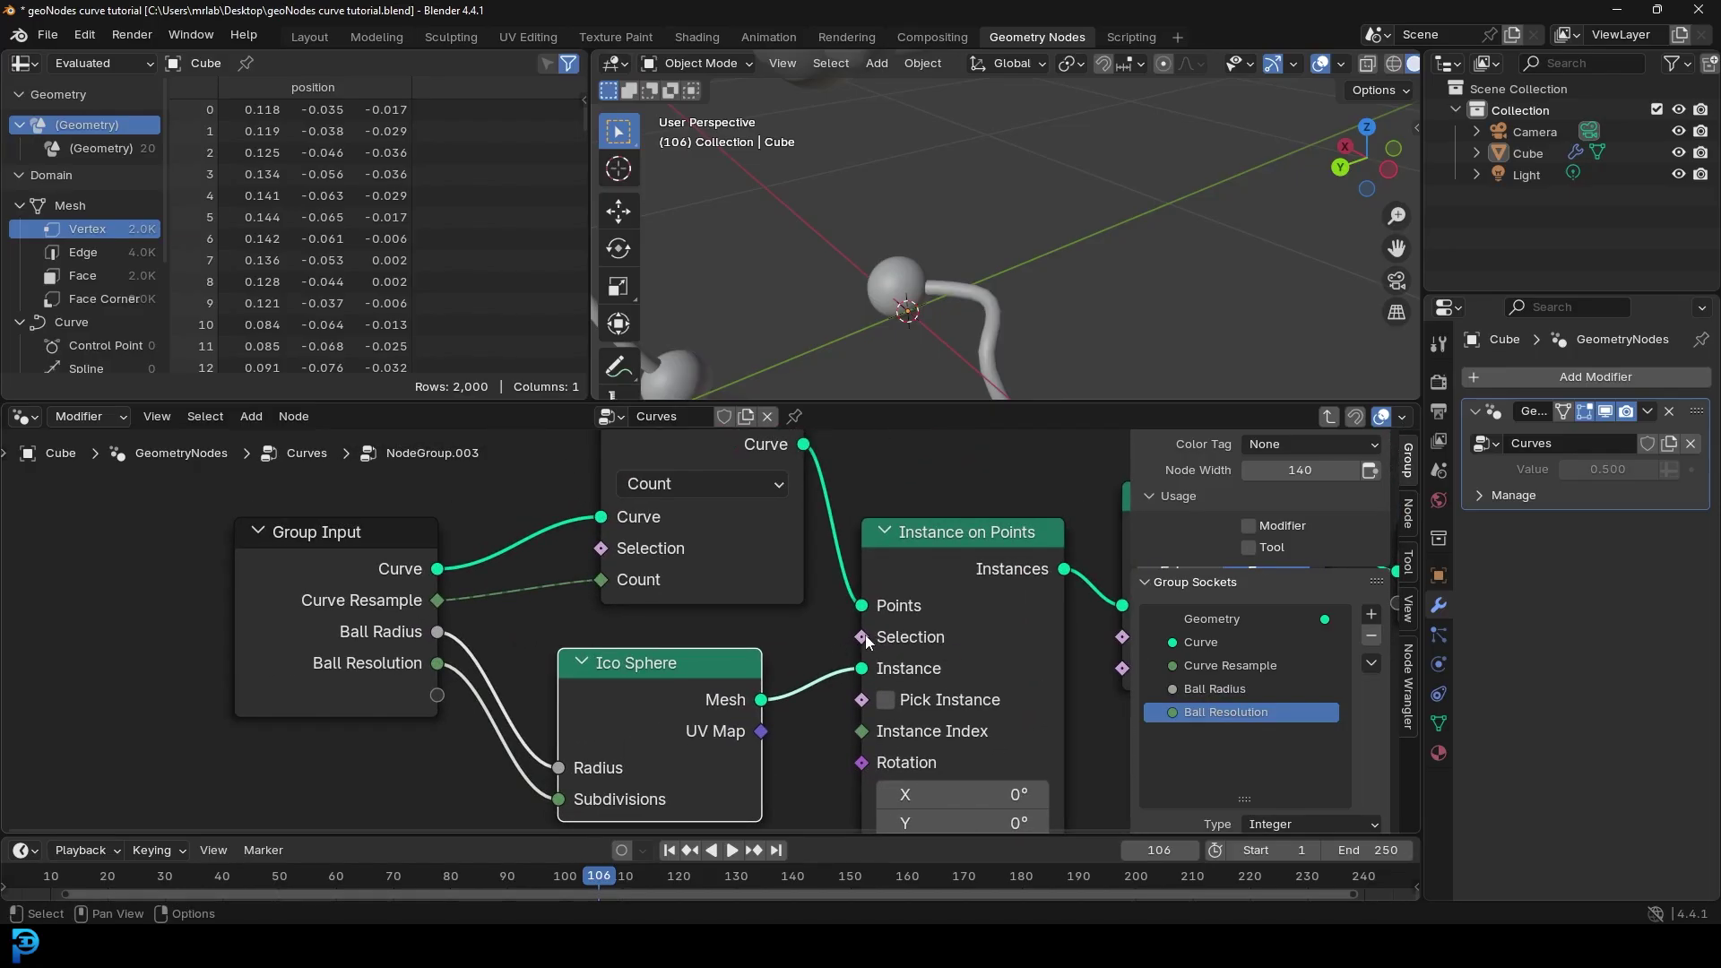
scroll(922, 310, down, 3)
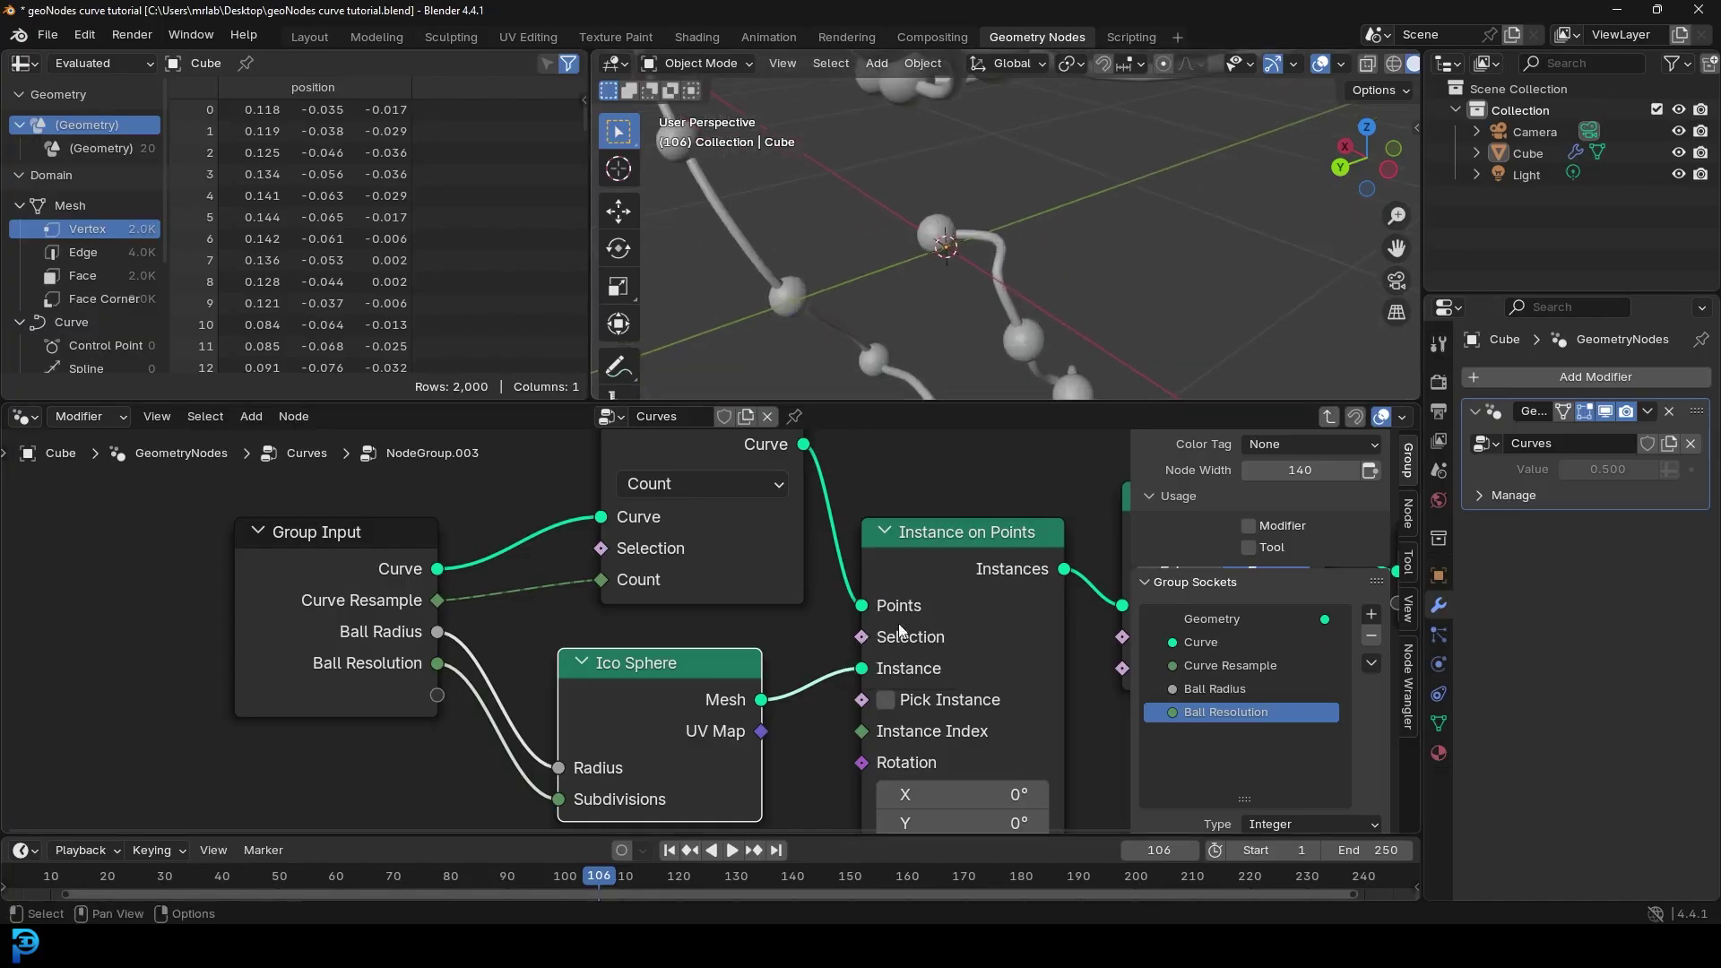
drag(912, 540, 909, 535)
drag(859, 632, 435, 696)
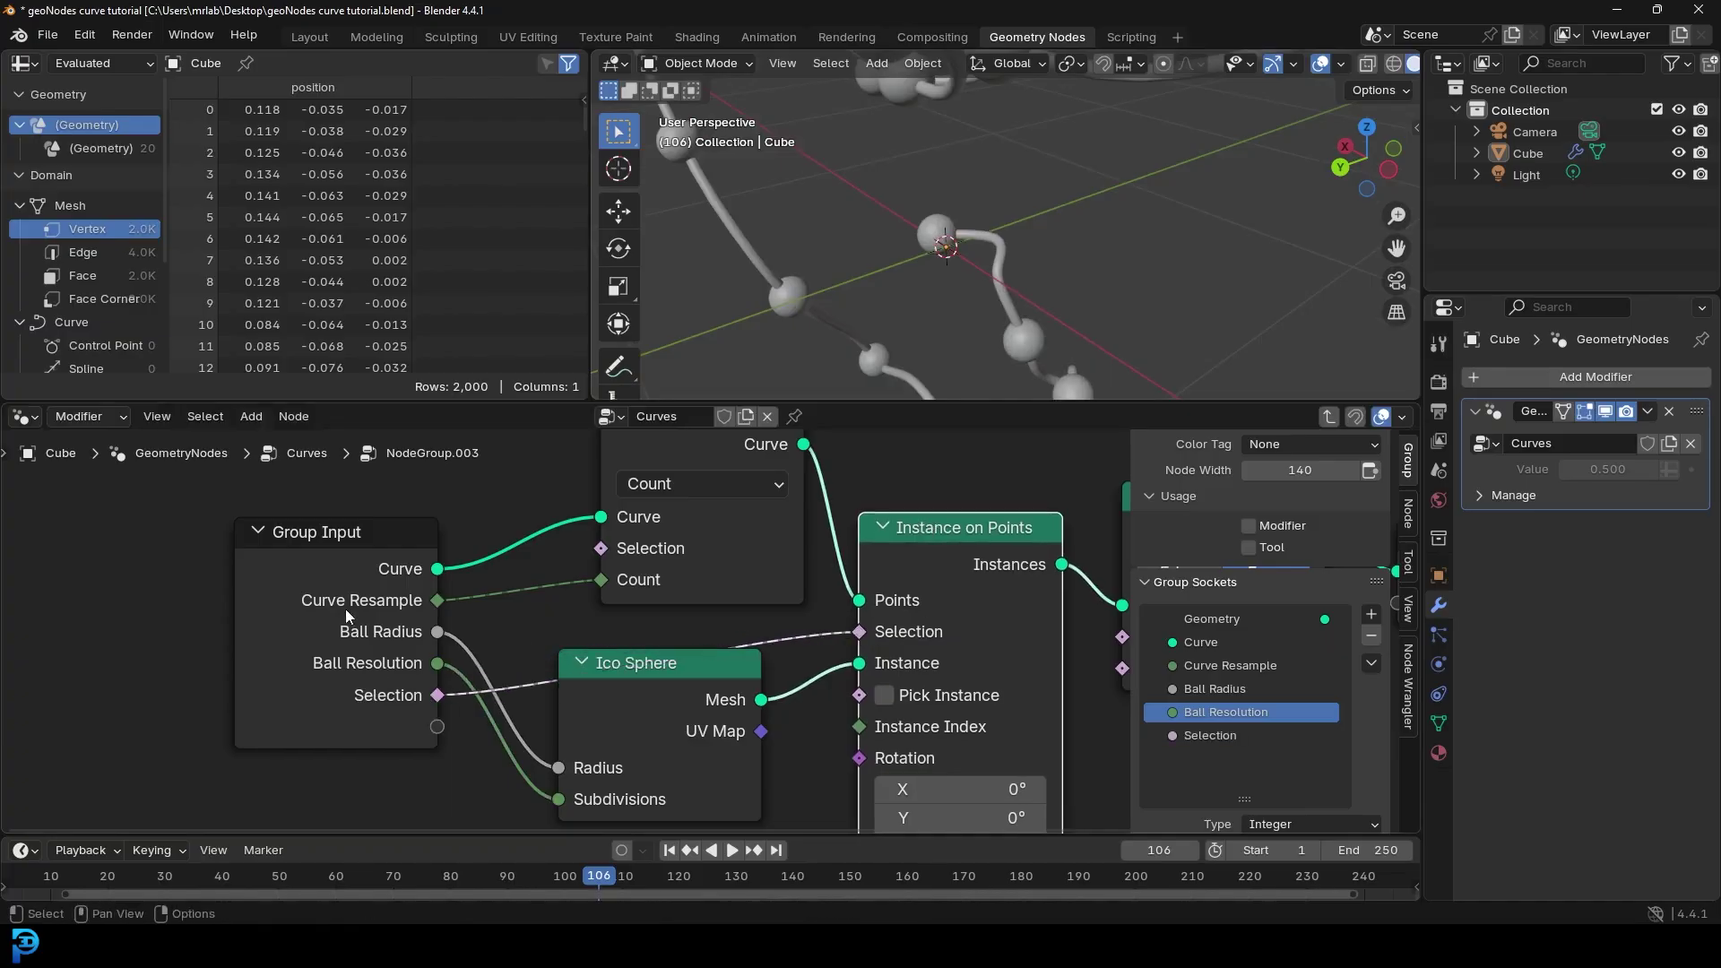
double_click(1207, 735)
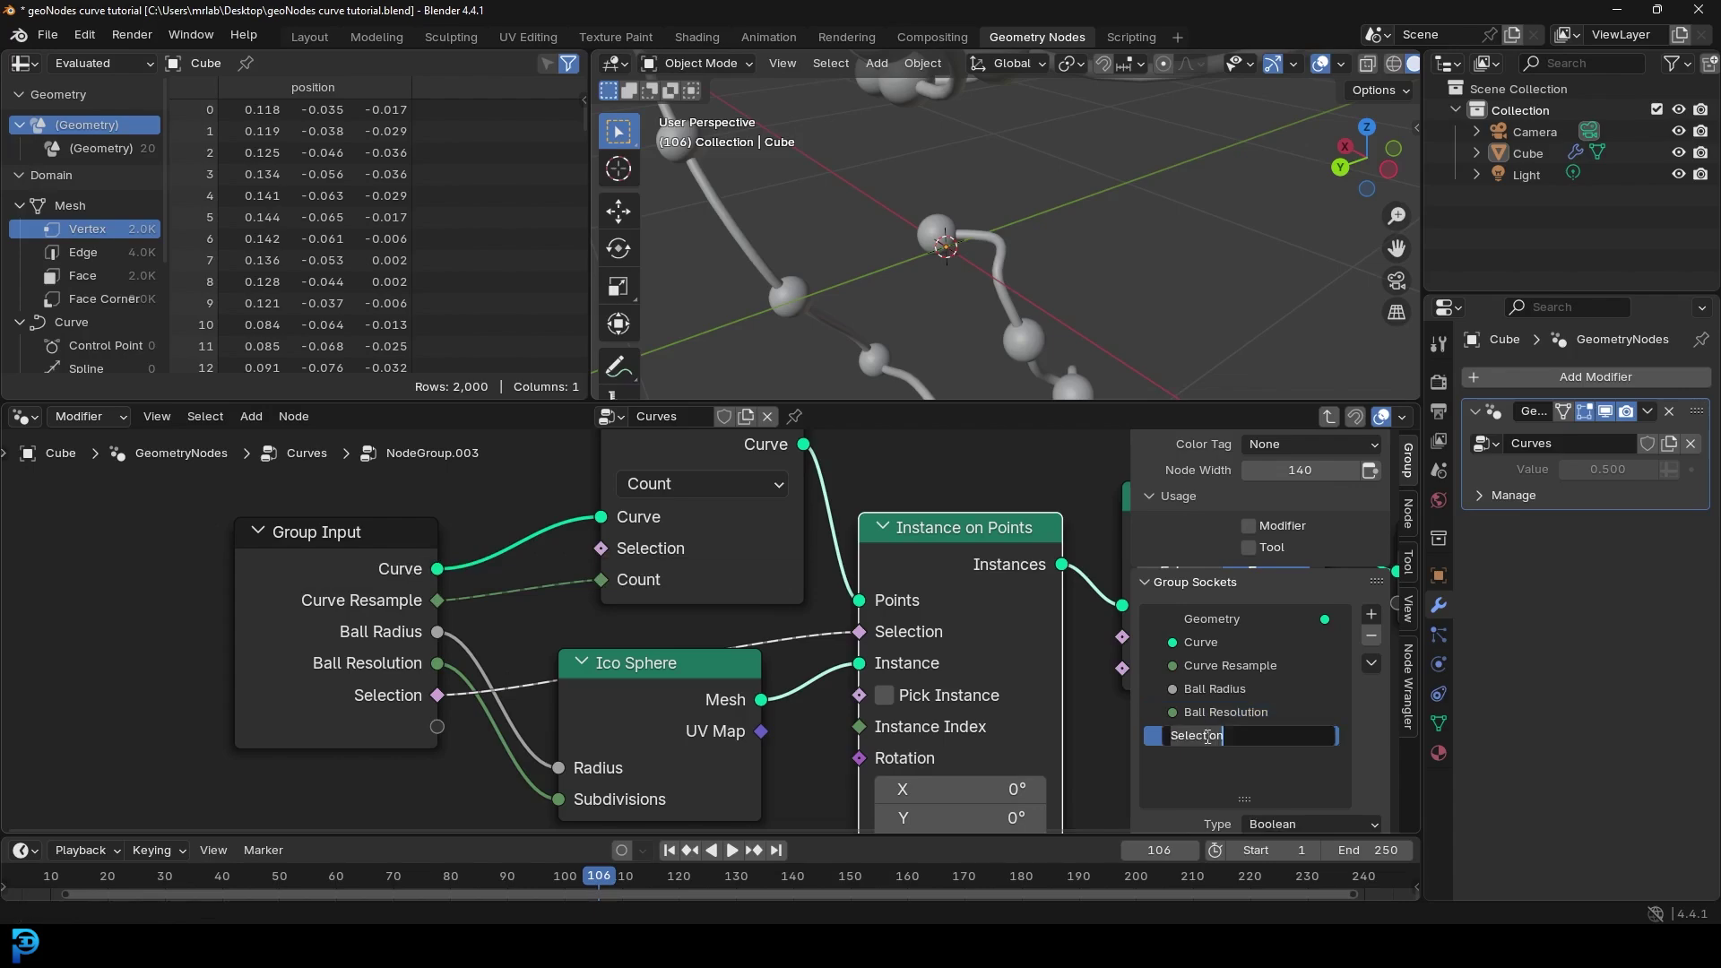
text(S)
text(e go)
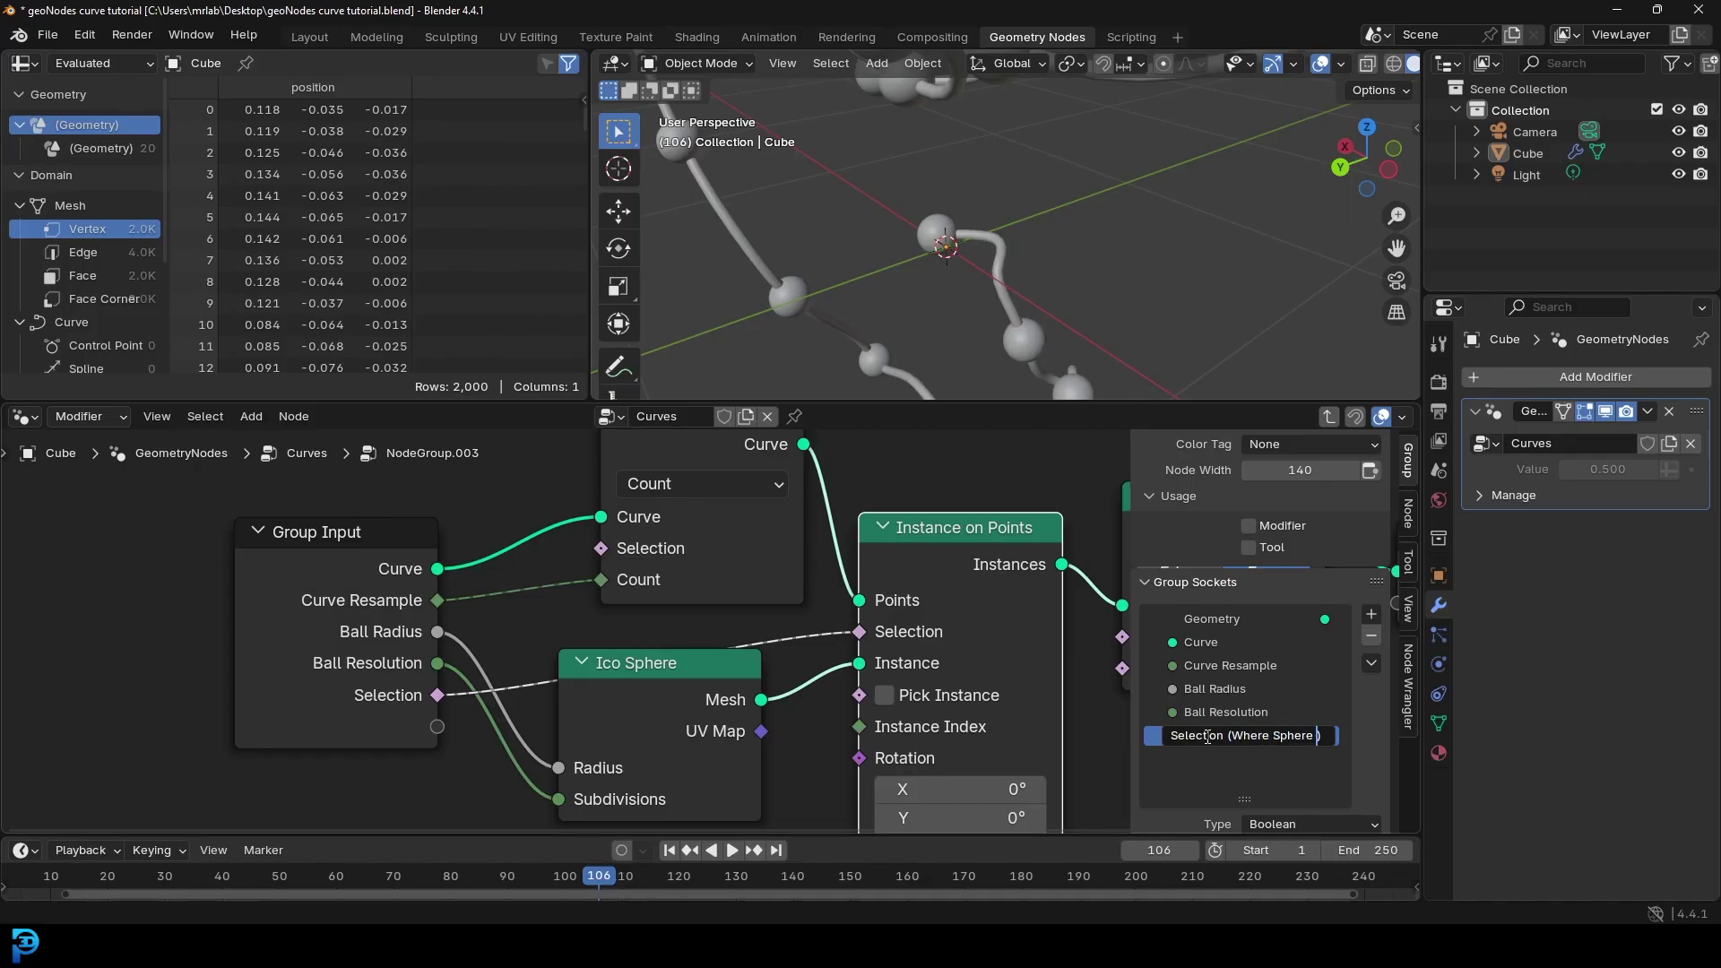
text())
key(Return)
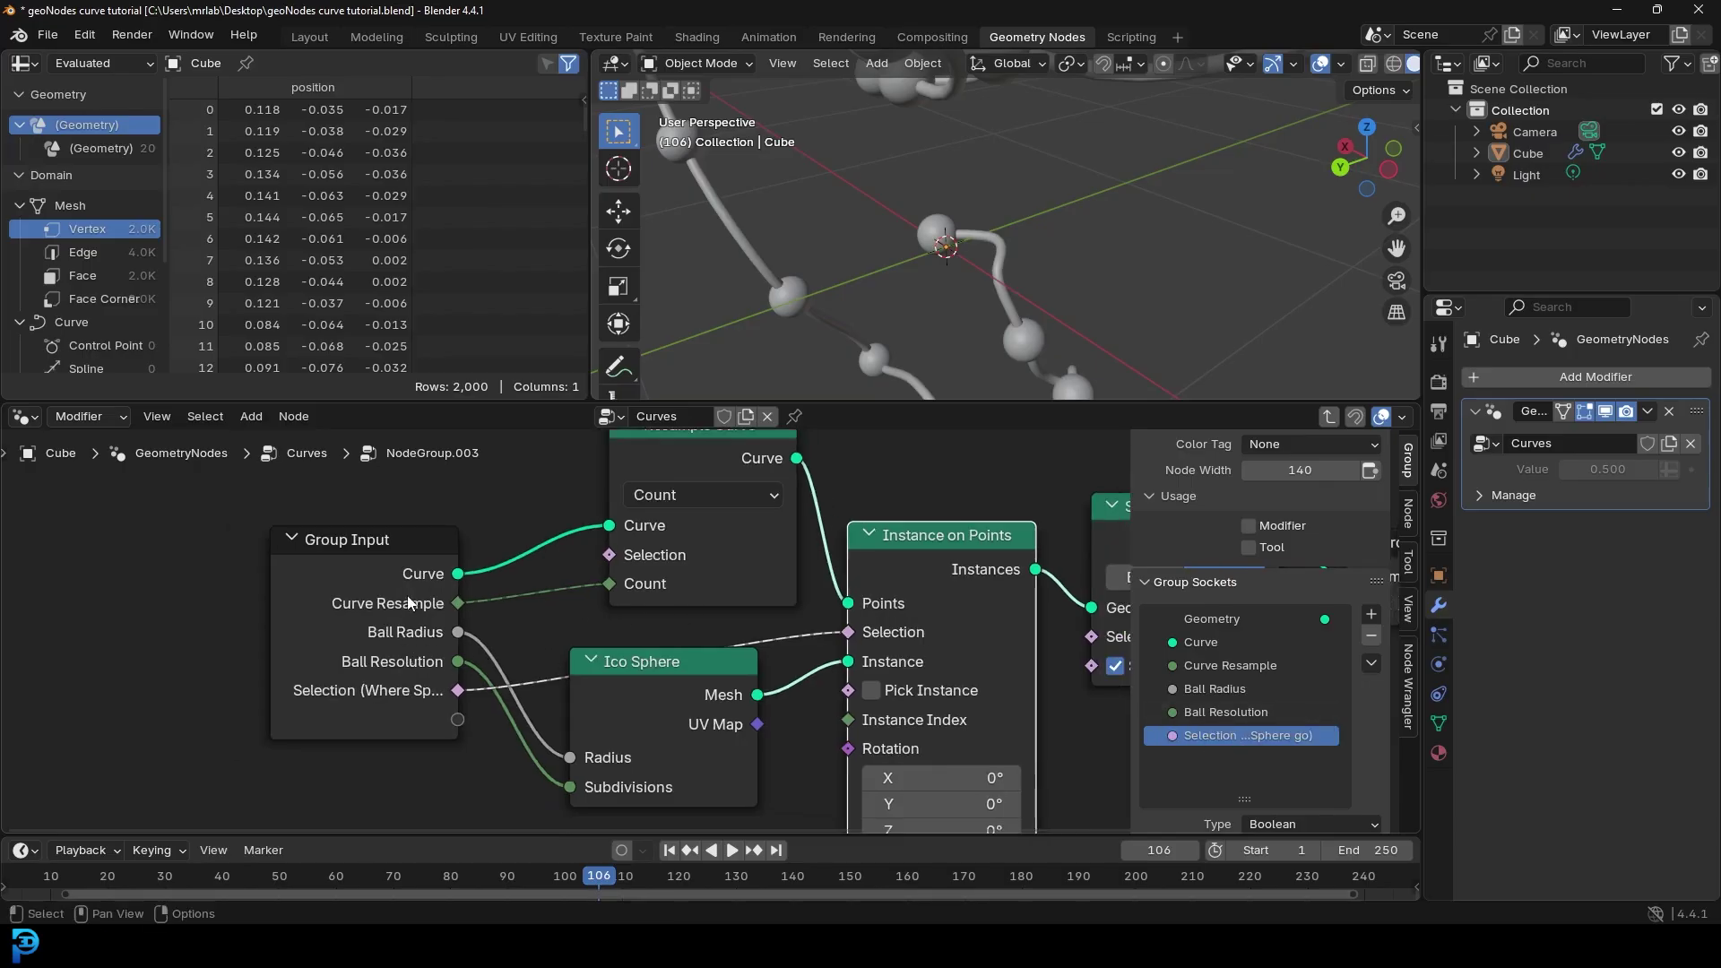
Step: Leave the sphere node group for the main tree and label its group node Balls On Curve
scroll(407, 609, down, 1)
key(Tab)
scroll(642, 529, down, 5)
scroll(644, 529, up, 4)
middle_drag(659, 517, 647, 619)
drag(660, 604, 649, 531)
click(1409, 513)
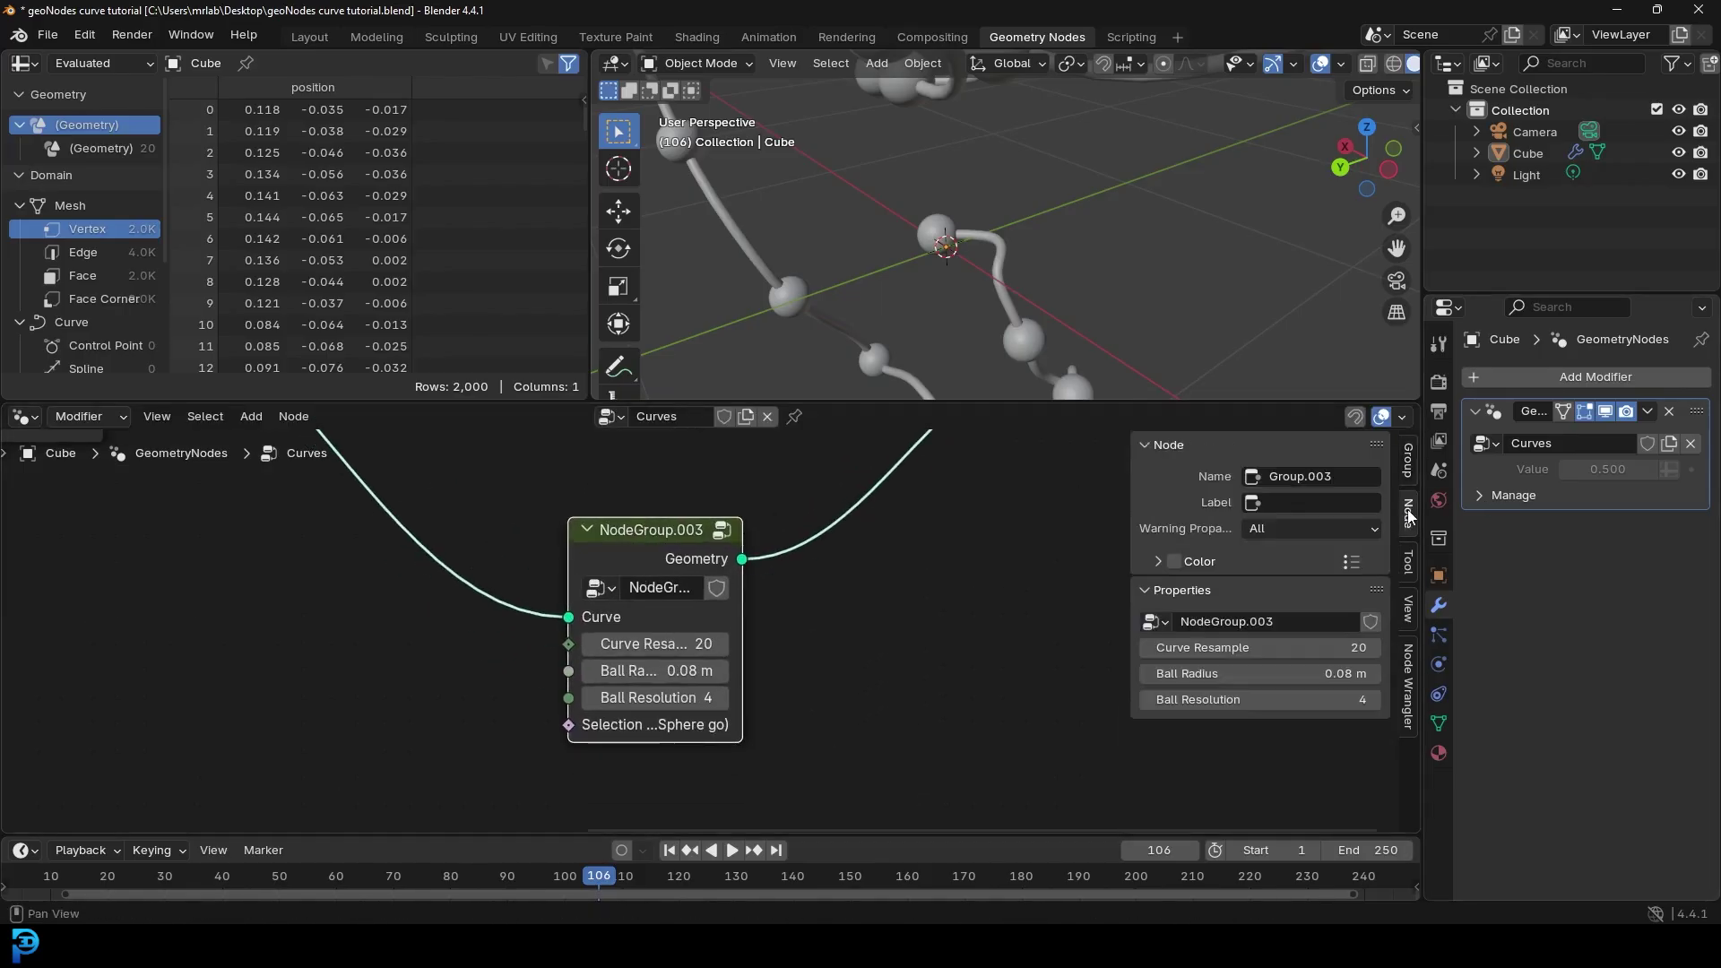
click(1295, 501)
text(Balls On Curve)
key(Return)
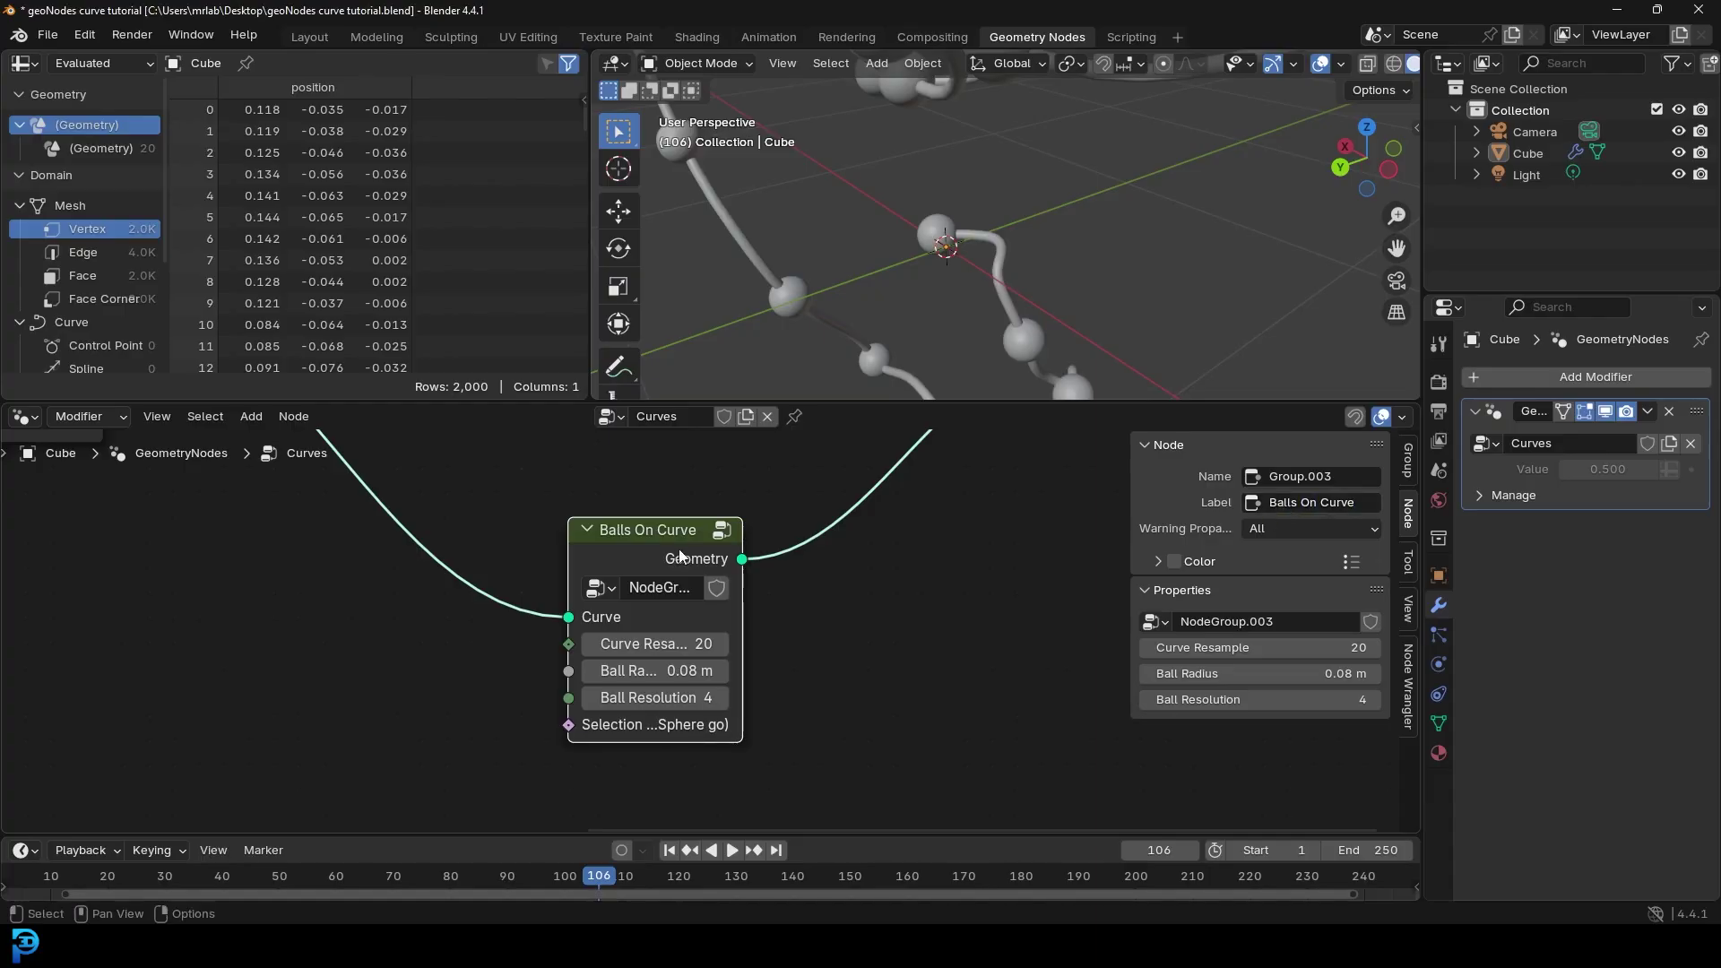
Step: Move the Balls On Curve group closer to the Curve Maker group and tidy the neighbouring nodes
scroll(681, 556, down, 3)
drag(653, 581, 463, 665)
scroll(1006, 545, down, 1)
drag(995, 539, 961, 517)
middle_drag(628, 574, 784, 552)
scroll(402, 492, up, 4)
drag(377, 451, 380, 455)
middle_drag(638, 657, 661, 579)
Step: Set Curve Resample on the Balls On Curve group to 50
middle_drag(819, 287, 912, 218)
scroll(676, 616, up, 1)
mouse_move(664, 640)
mouse_down()
mouse_move(717, 640)
mouse_move(692, 640)
mouse_up()
click(660, 640)
text(5)
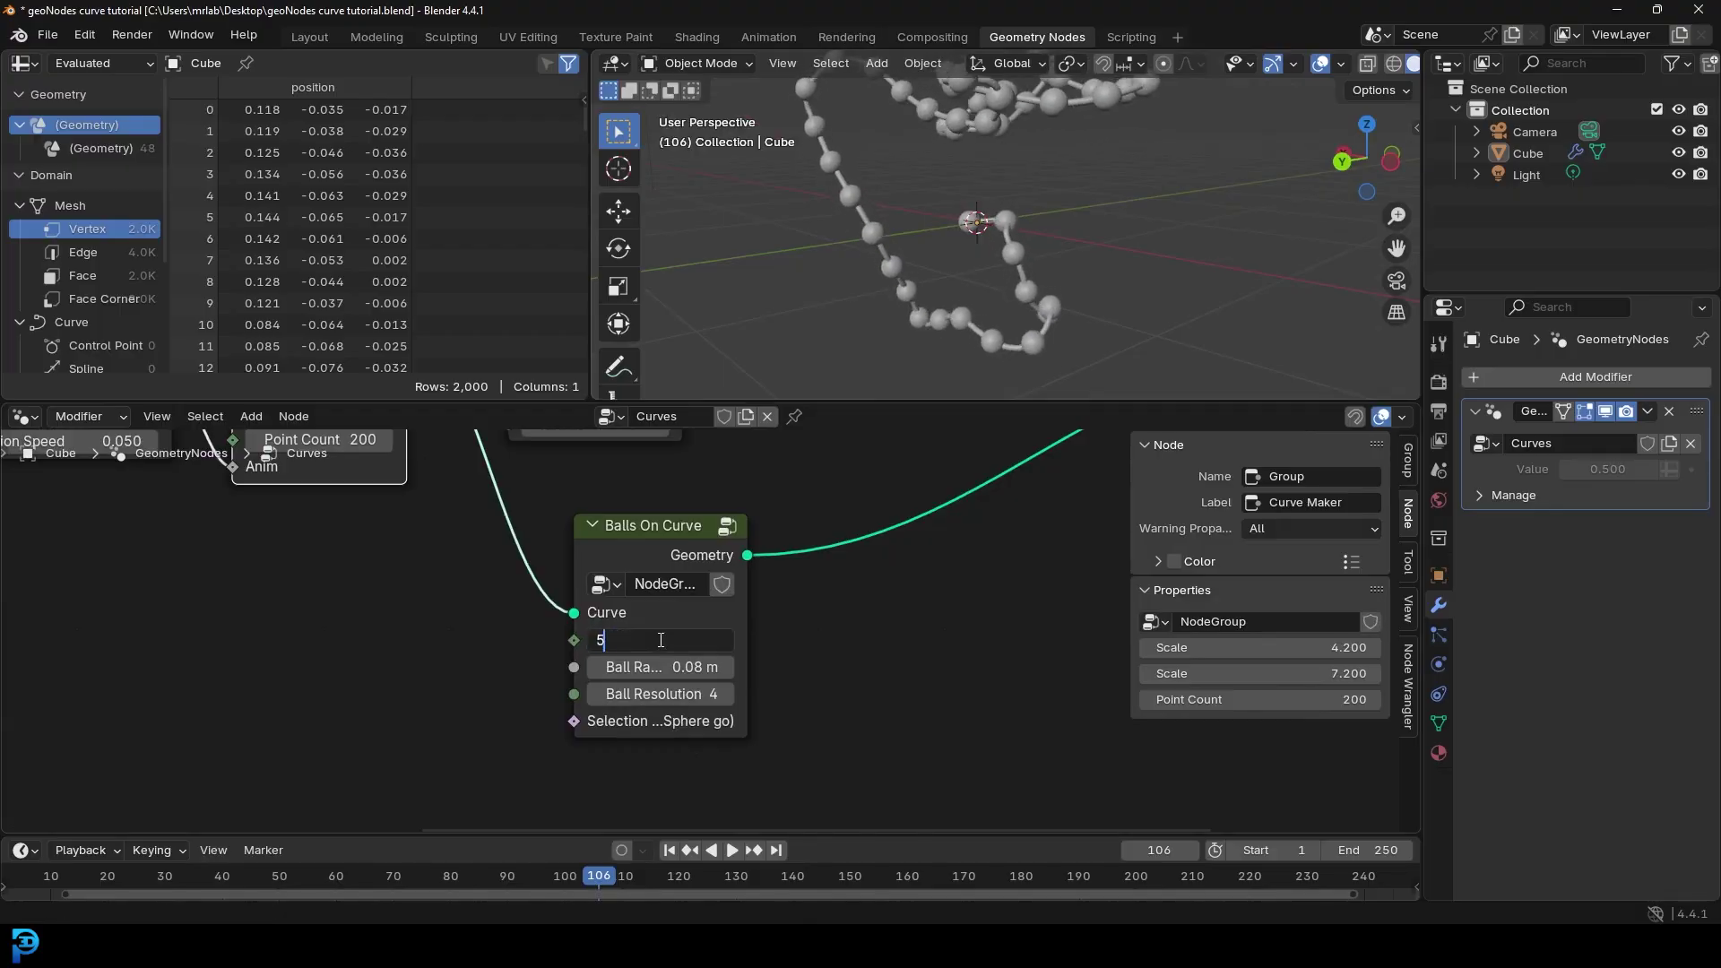
text(0)
key(Return)
Step: Set the Balls On Curve group's Ball Radius to 0.1 m and Ball Resolution to 3
scroll(660, 640, up, 1)
mouse_move(645, 676)
mouse_down()
mouse_move(717, 676)
mouse_move(638, 676)
mouse_move(668, 676)
mouse_up()
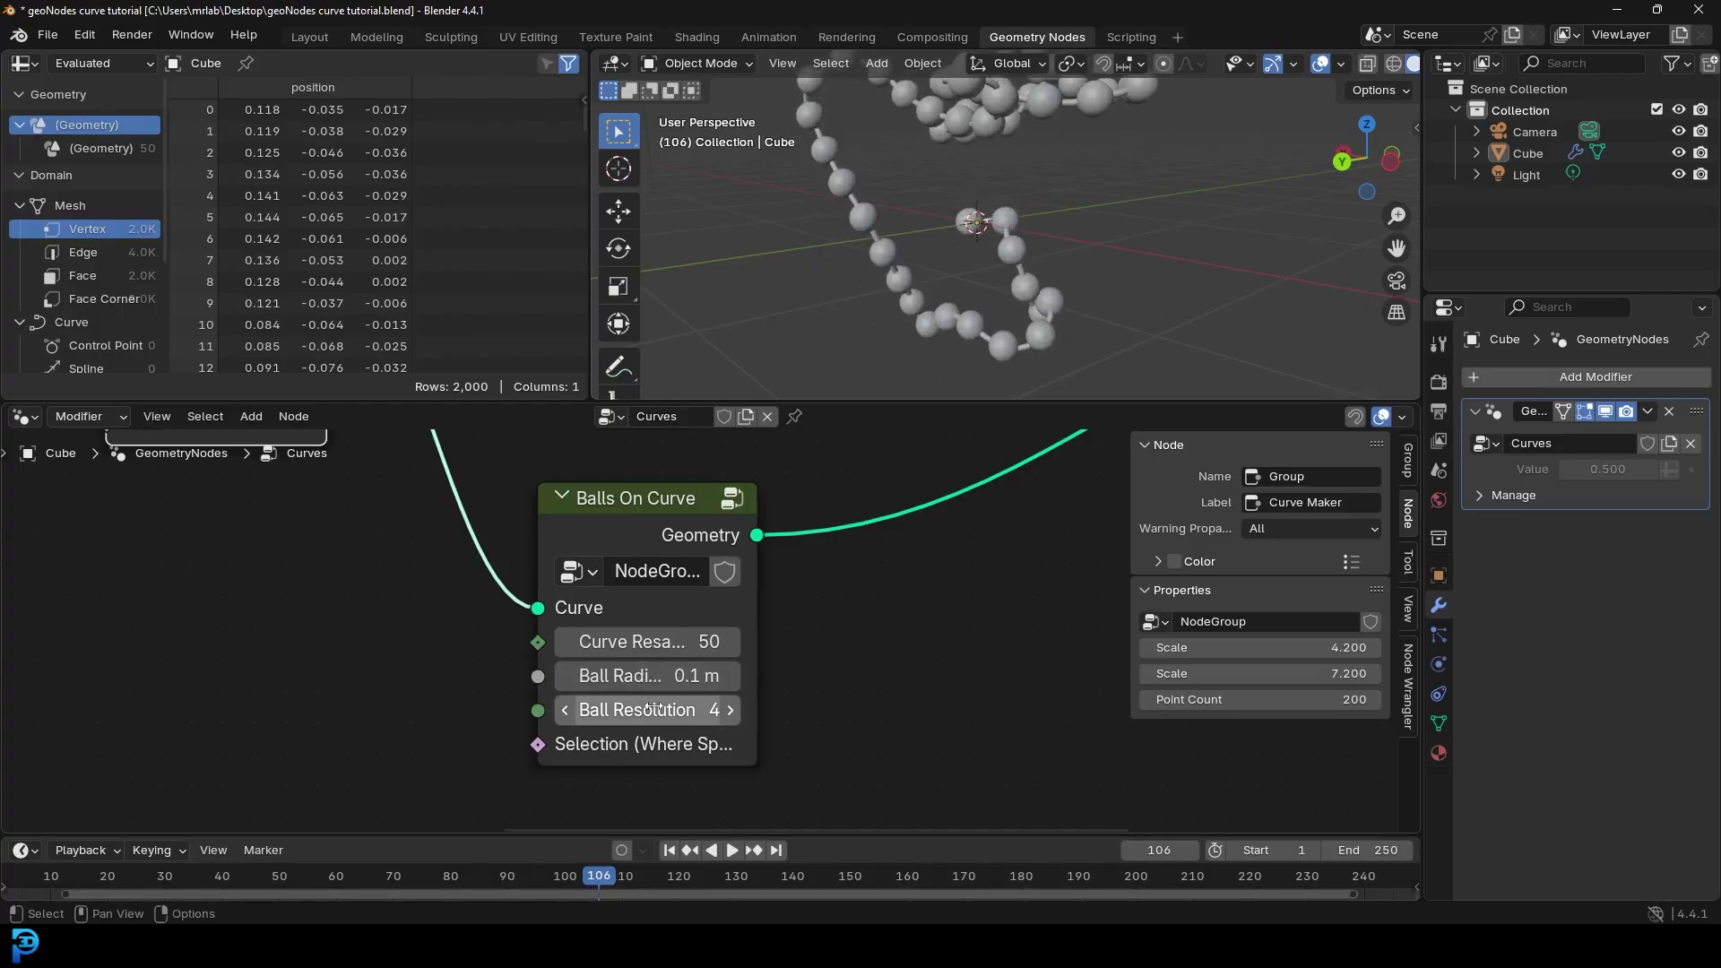
scroll(652, 715, up, 1)
scroll(624, 681, up, 1)
drag(627, 740, 578, 740)
click(734, 742)
click(733, 740)
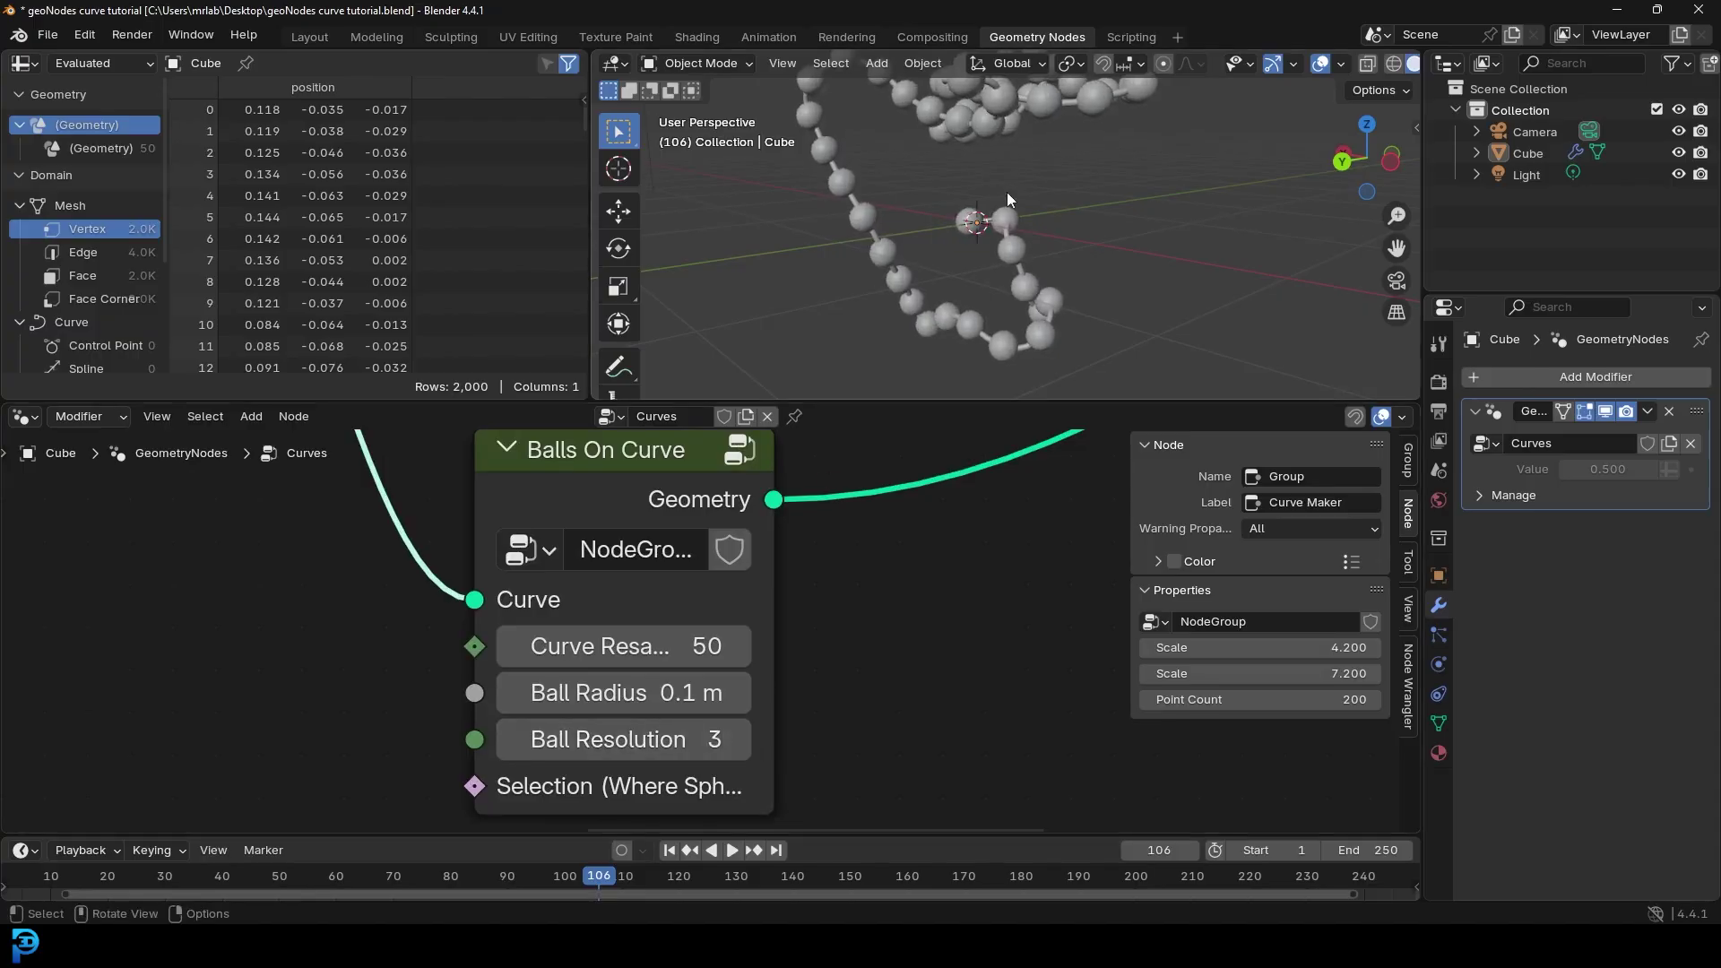
scroll(1007, 192, down, 3)
middle_drag(1013, 181, 1083, 192)
middle_drag(966, 185, 1013, 316)
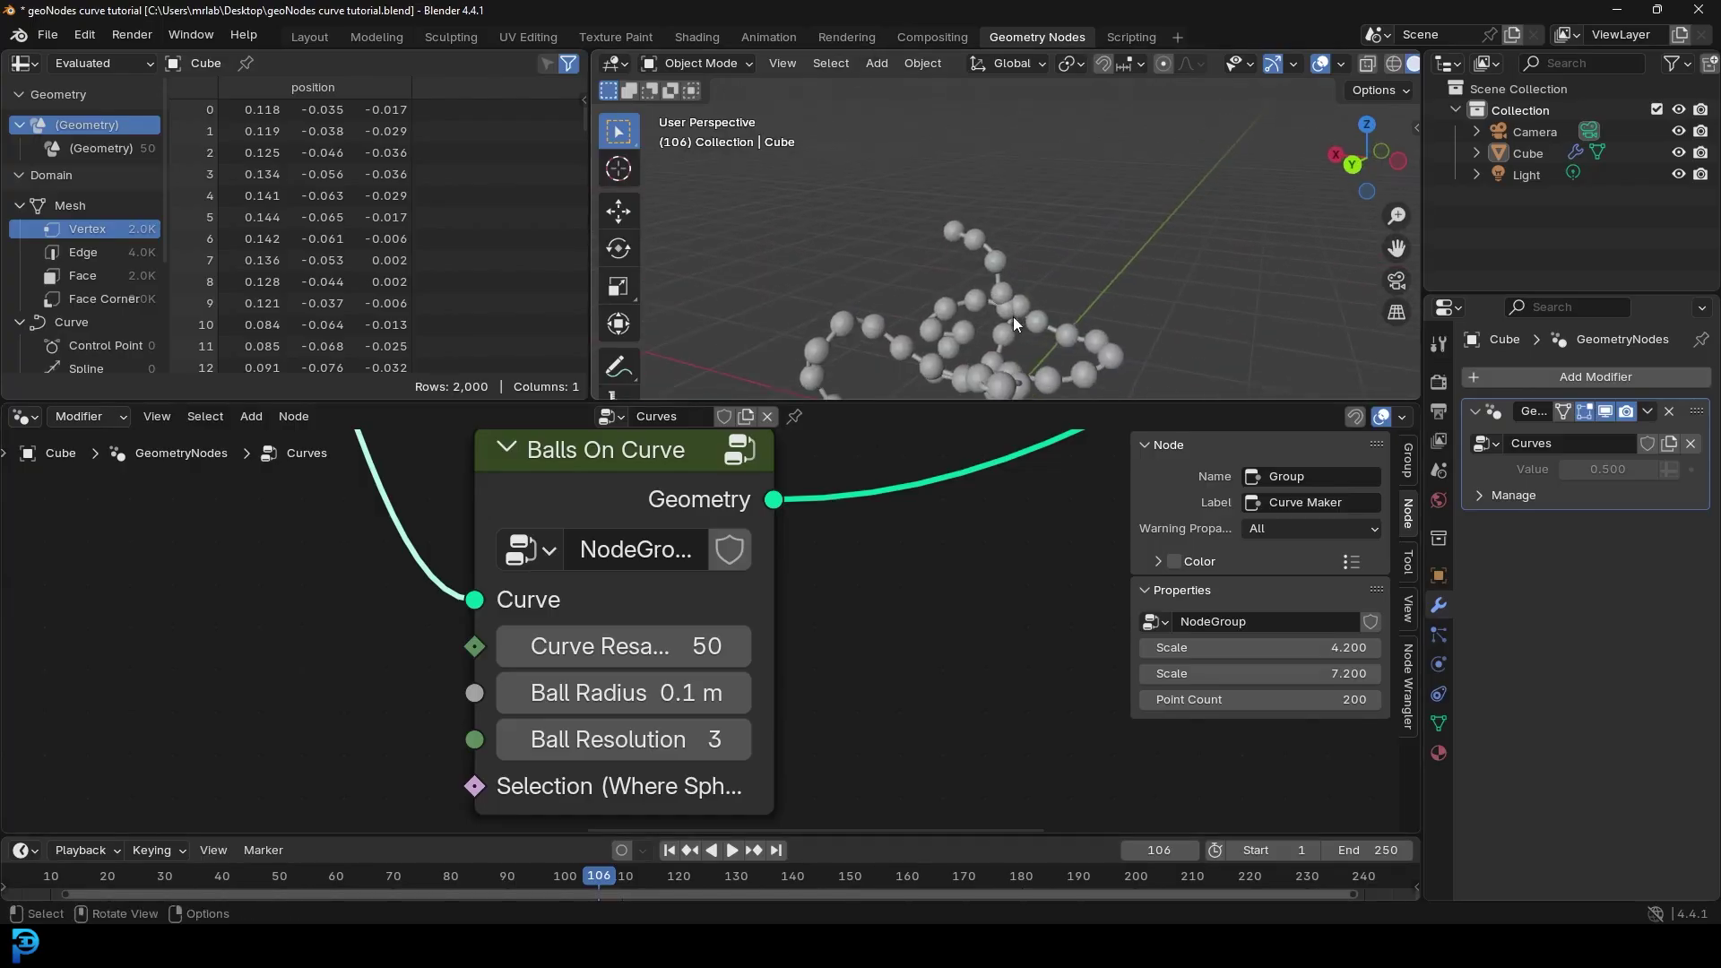
Step: Tidy the layout of the Animate (Scene Time) and Curve Maker groups in the main node tree
scroll(1002, 346, down, 3)
scroll(818, 606, down, 4)
scroll(818, 606, down, 4)
middle_drag(819, 606, 761, 703)
drag(630, 715, 594, 680)
scroll(860, 657, down, 6)
drag(1096, 701, 734, 592)
scroll(450, 612, up, 10)
middle_drag(283, 546, 532, 528)
scroll(532, 527, up, 2)
drag(251, 561, 267, 561)
drag(519, 531, 519, 555)
click(348, 581)
drag(349, 581, 347, 584)
Step: Align the Balls On Curve group beneath the tube group, before the Join Geometry node
middle_drag(782, 567, 606, 595)
scroll(606, 595, up, 1)
drag(655, 523, 662, 511)
scroll(932, 192, up, 5)
drag(650, 645, 659, 646)
scroll(768, 682, down, 2)
middle_drag(778, 717, 792, 589)
drag(658, 585, 660, 578)
scroll(945, 238, down, 5)
Step: Play the animation and view the moving ball-covered curve from different angles, stopping at frame 15
key(space)
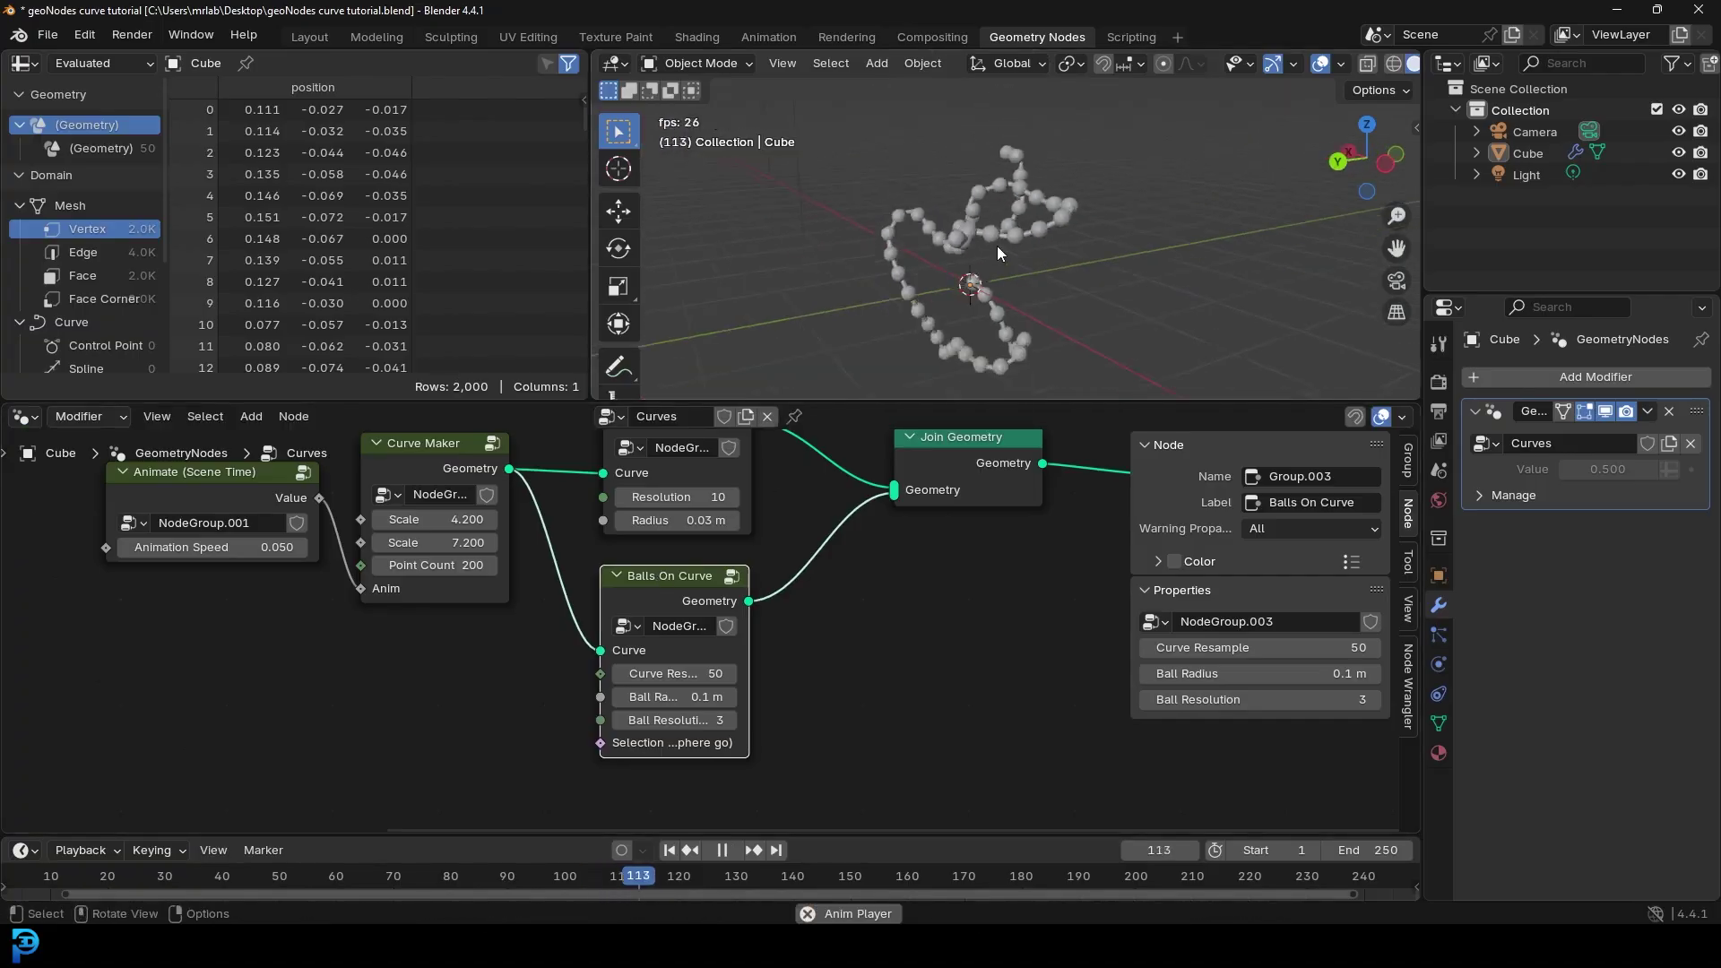
scroll(598, 686, up, 1)
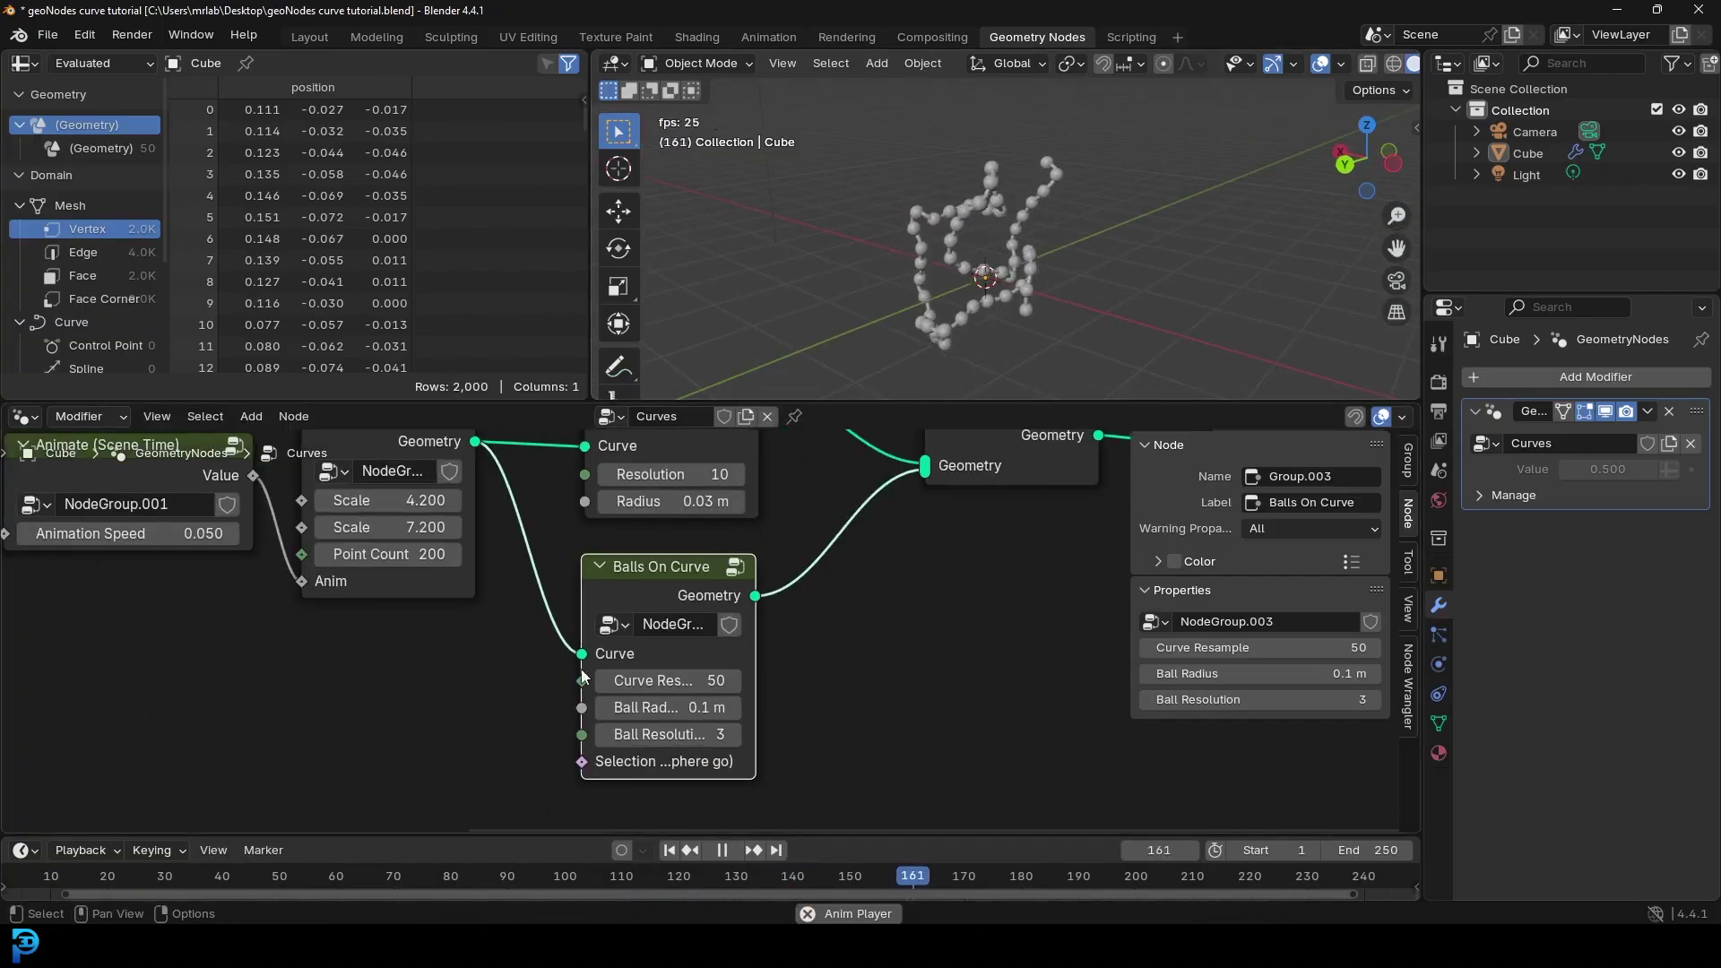
middle_drag(958, 272, 1136, 249)
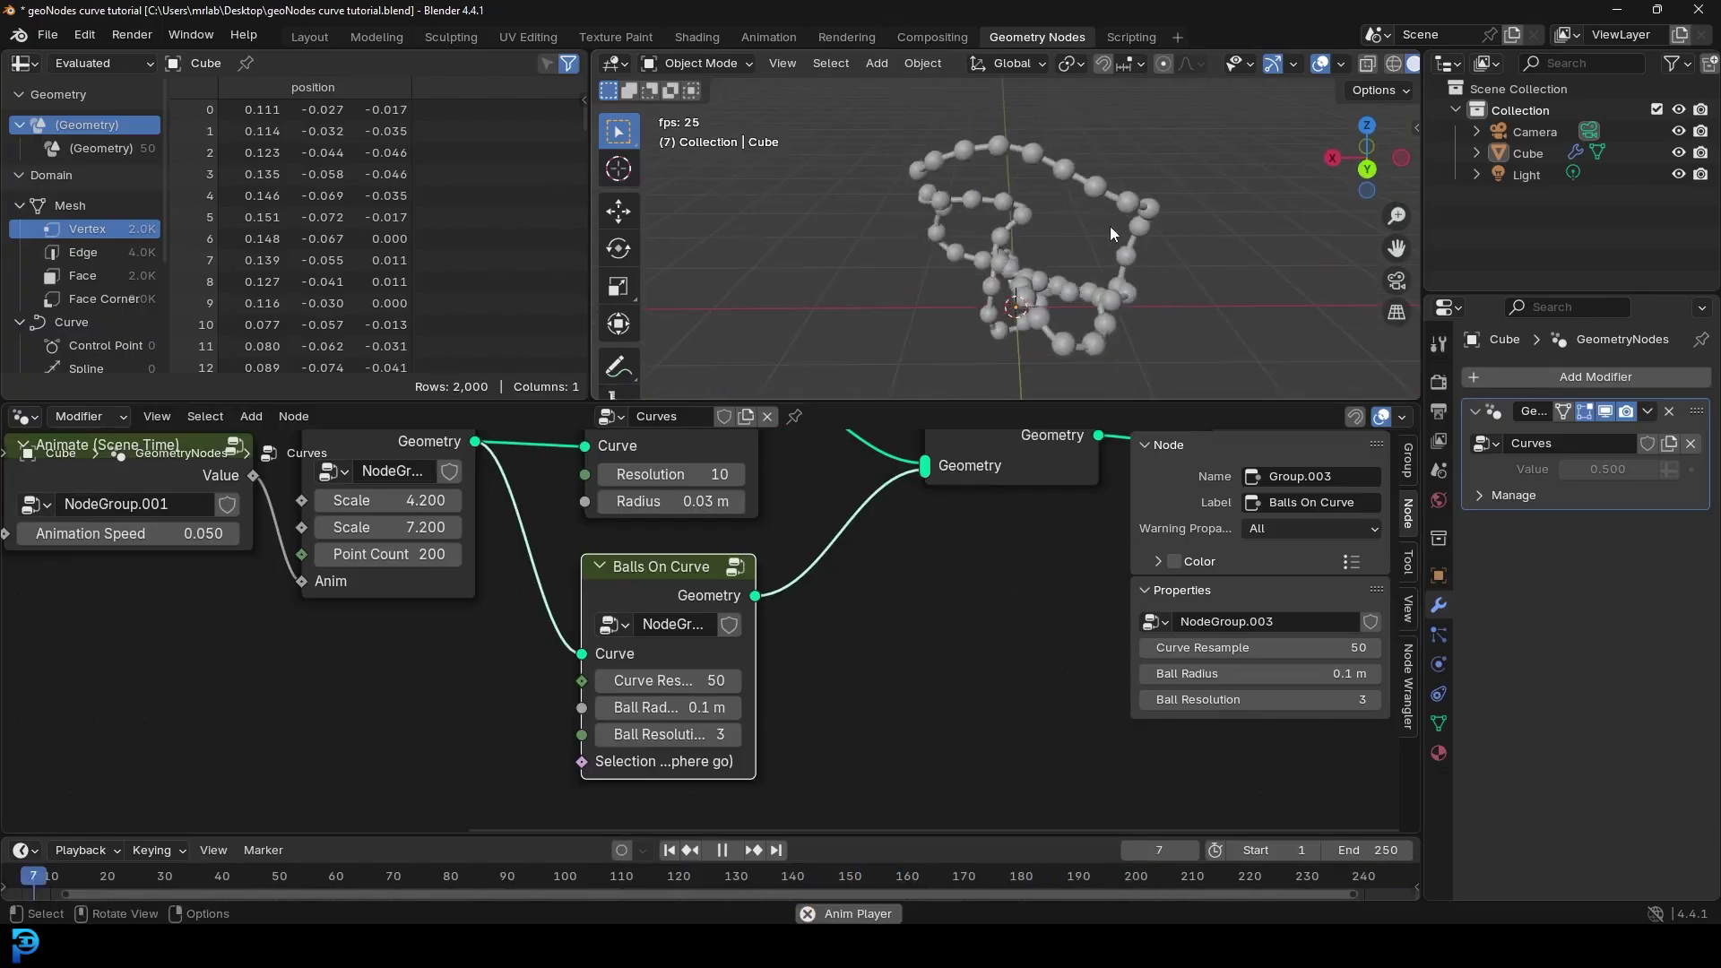
key(space)
middle_drag(1079, 197, 959, 195)
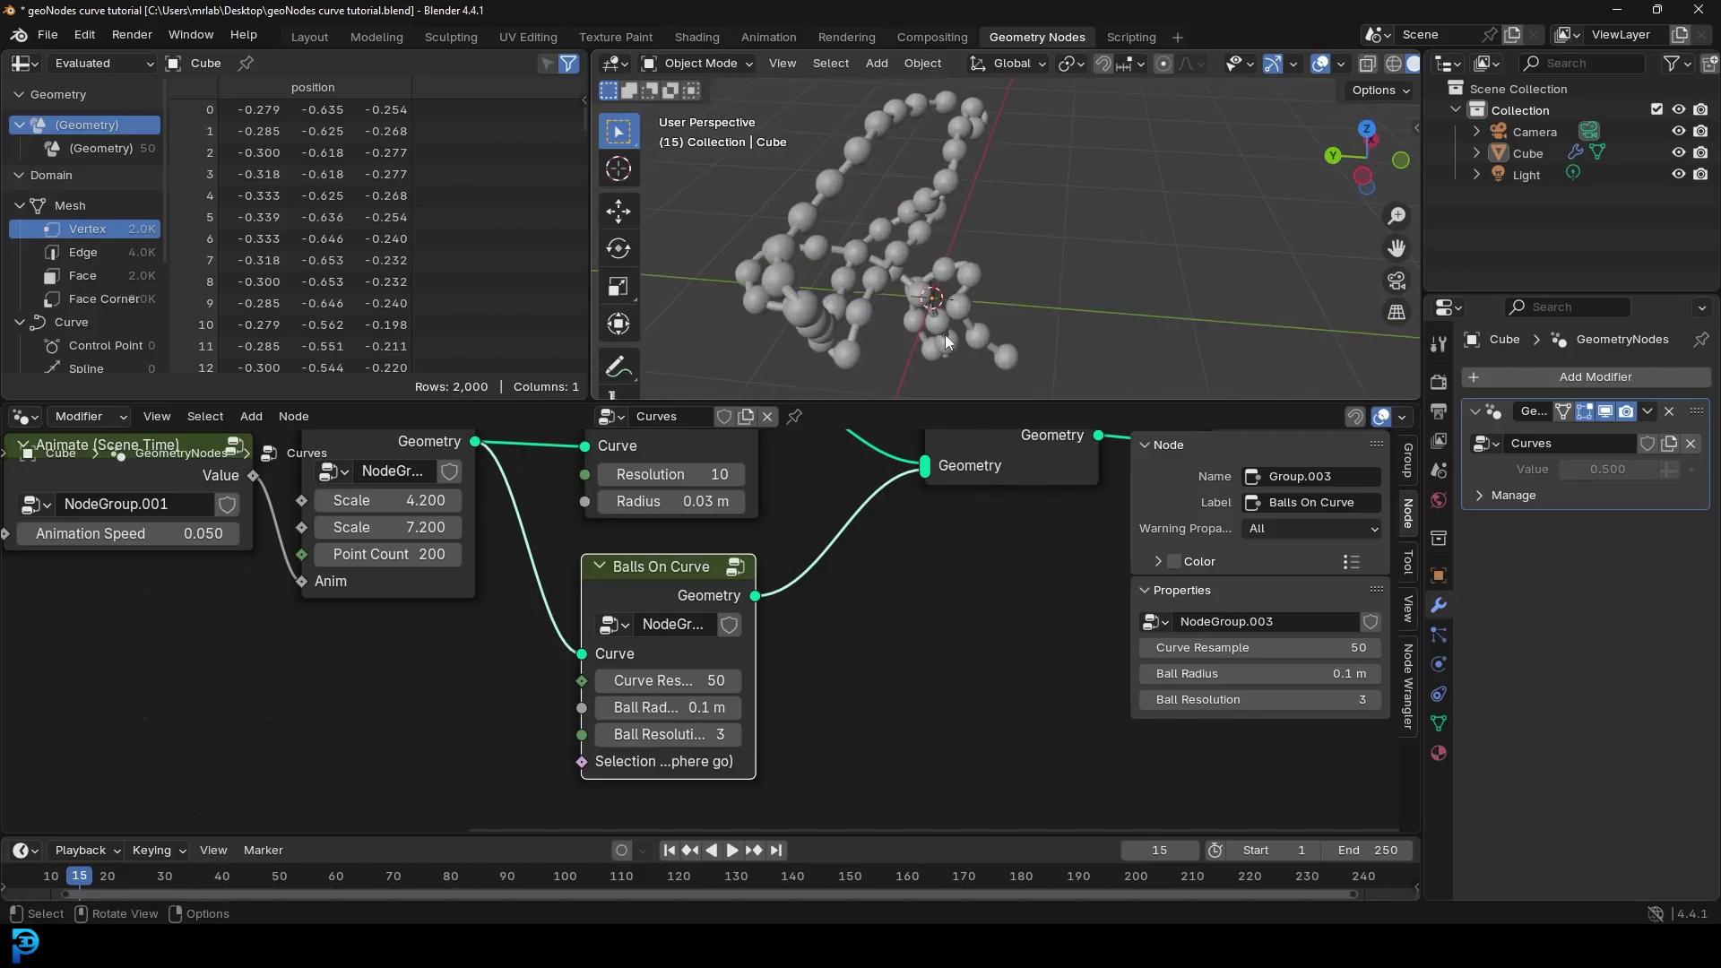
Step: Widen the Balls On Curve node so its full socket names fit
middle_drag(488, 643, 619, 491)
scroll(627, 502, up, 3)
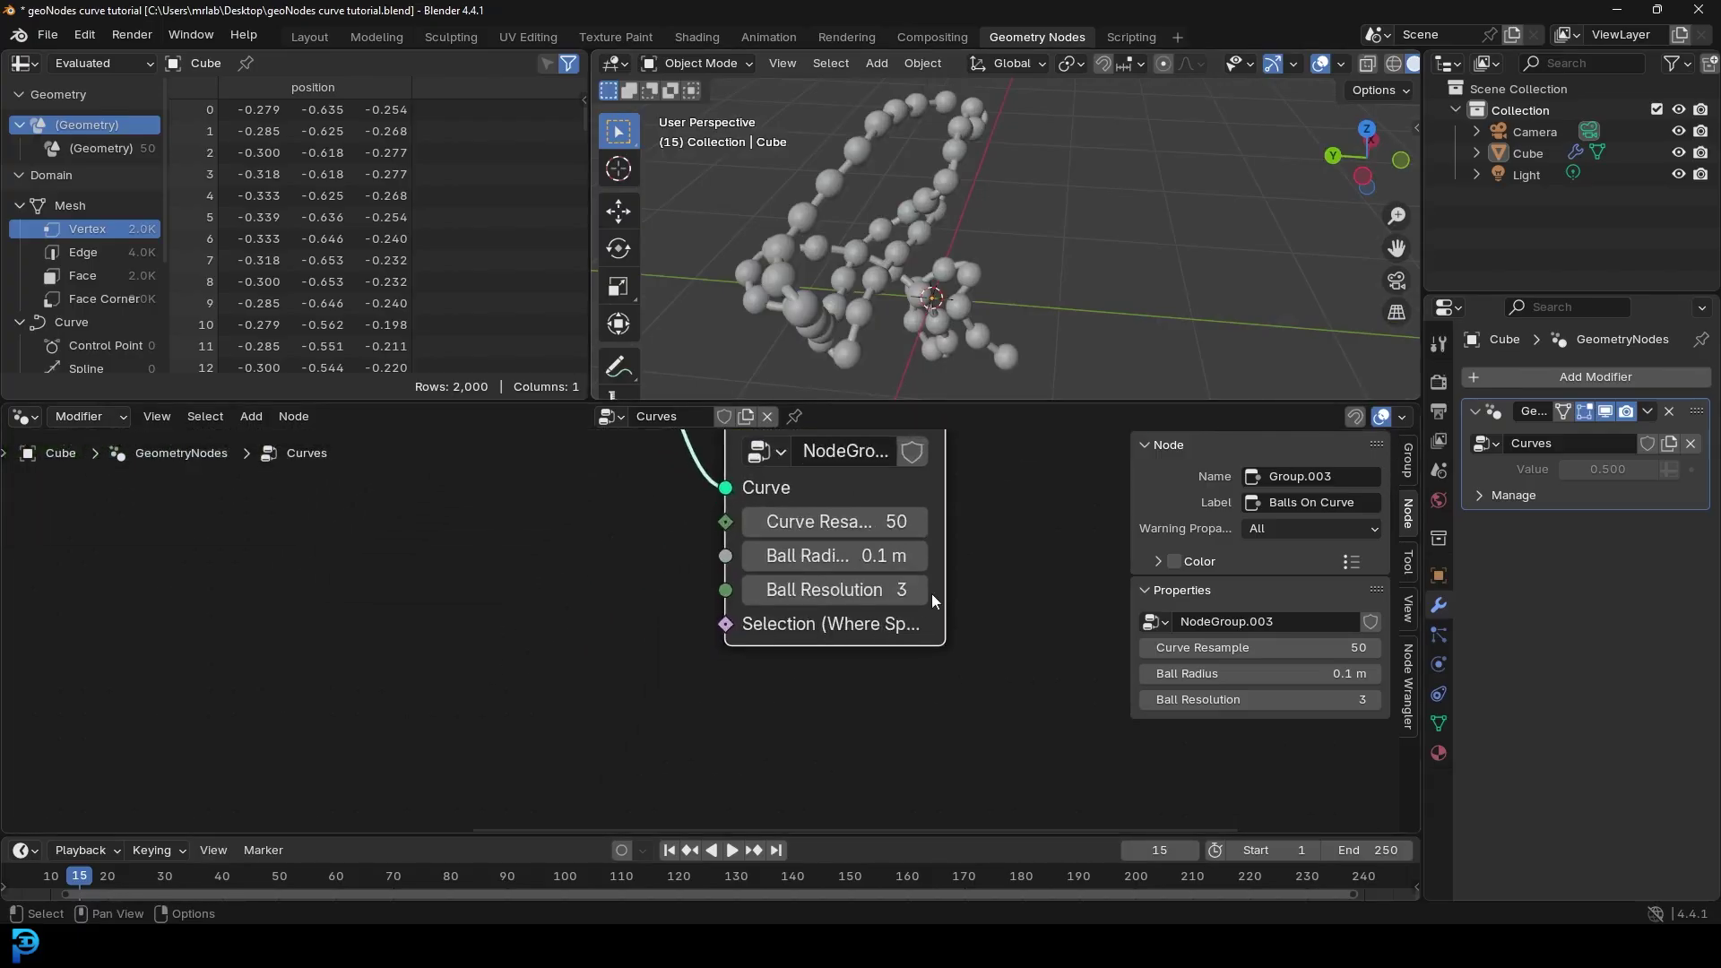
drag(942, 584, 1109, 588)
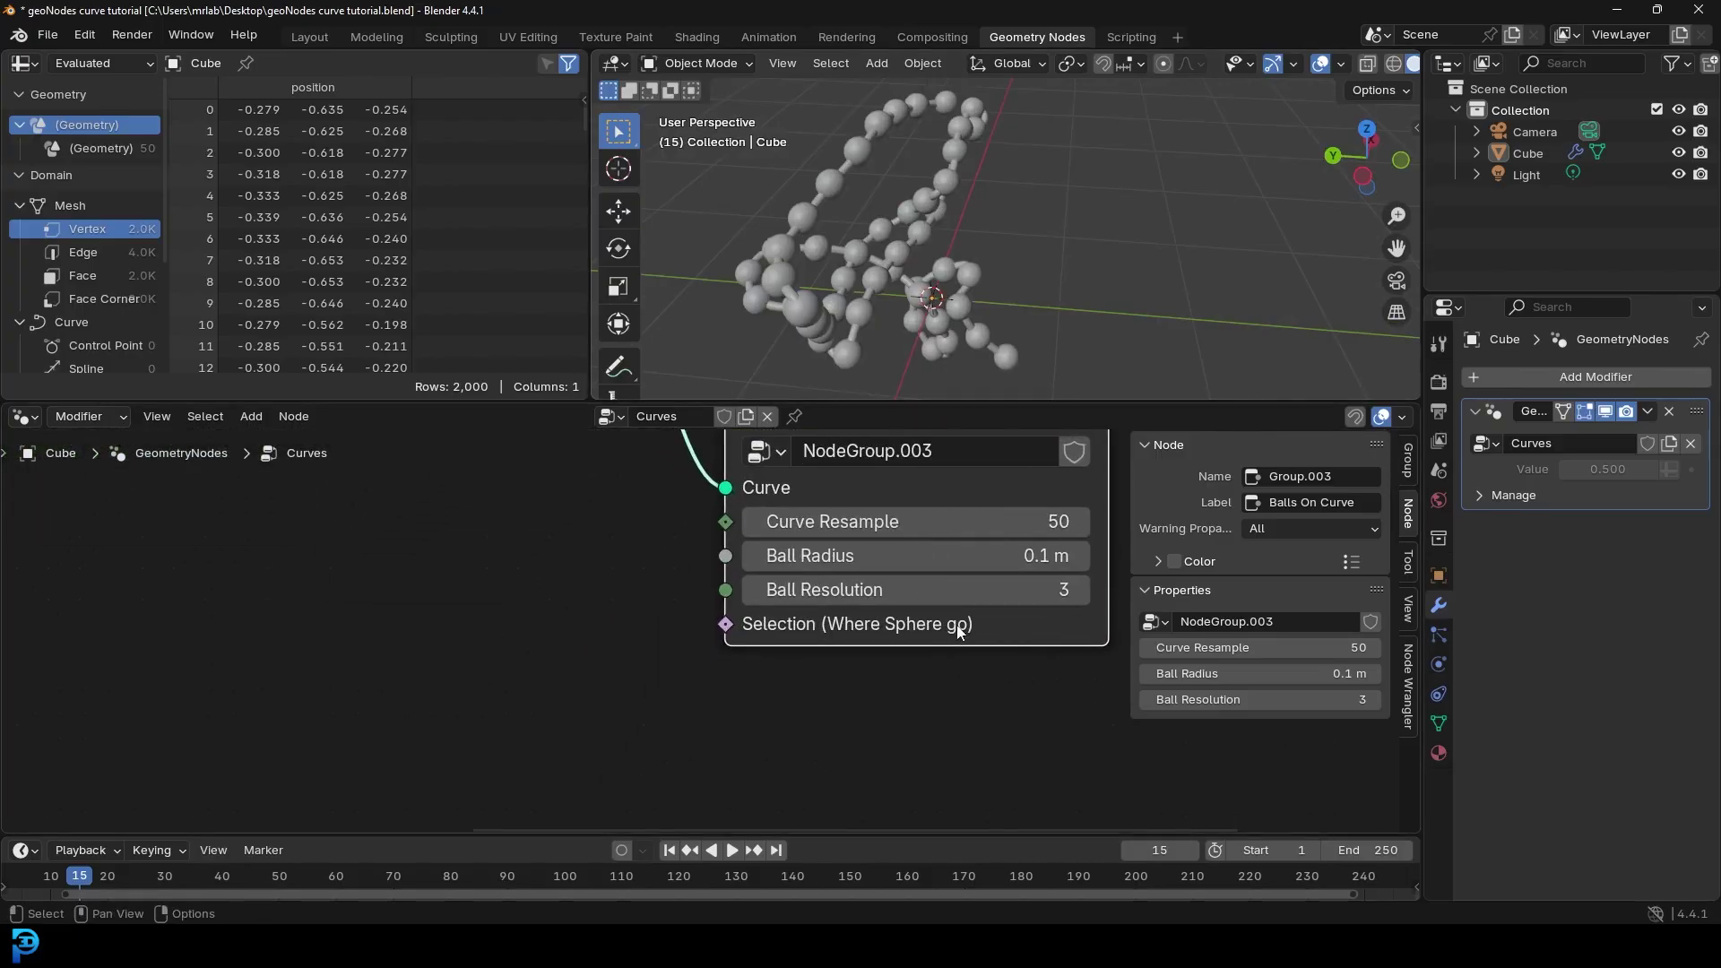
Step: Add a Spline Parameter node with its Factor feeding the Balls On Curve group's Selection (Where Sphere go) input
scroll(582, 638, down, 2)
middle_drag(577, 639, 669, 699)
scroll(753, 692, up, 1)
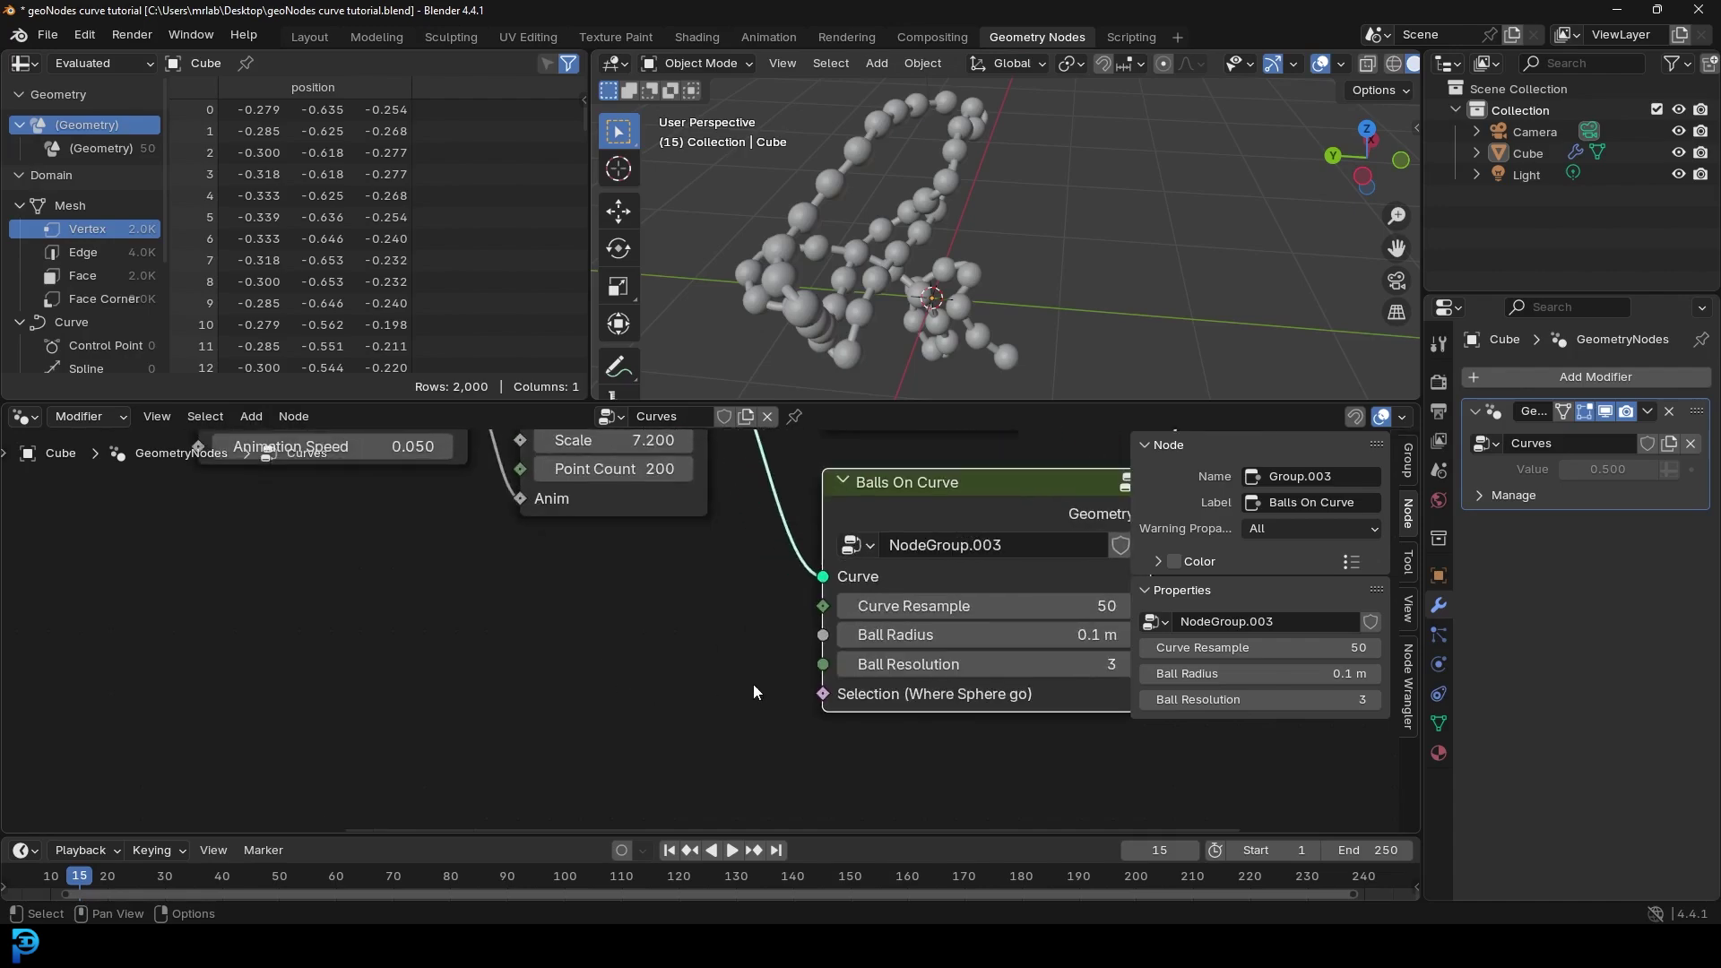
drag(823, 694, 634, 644)
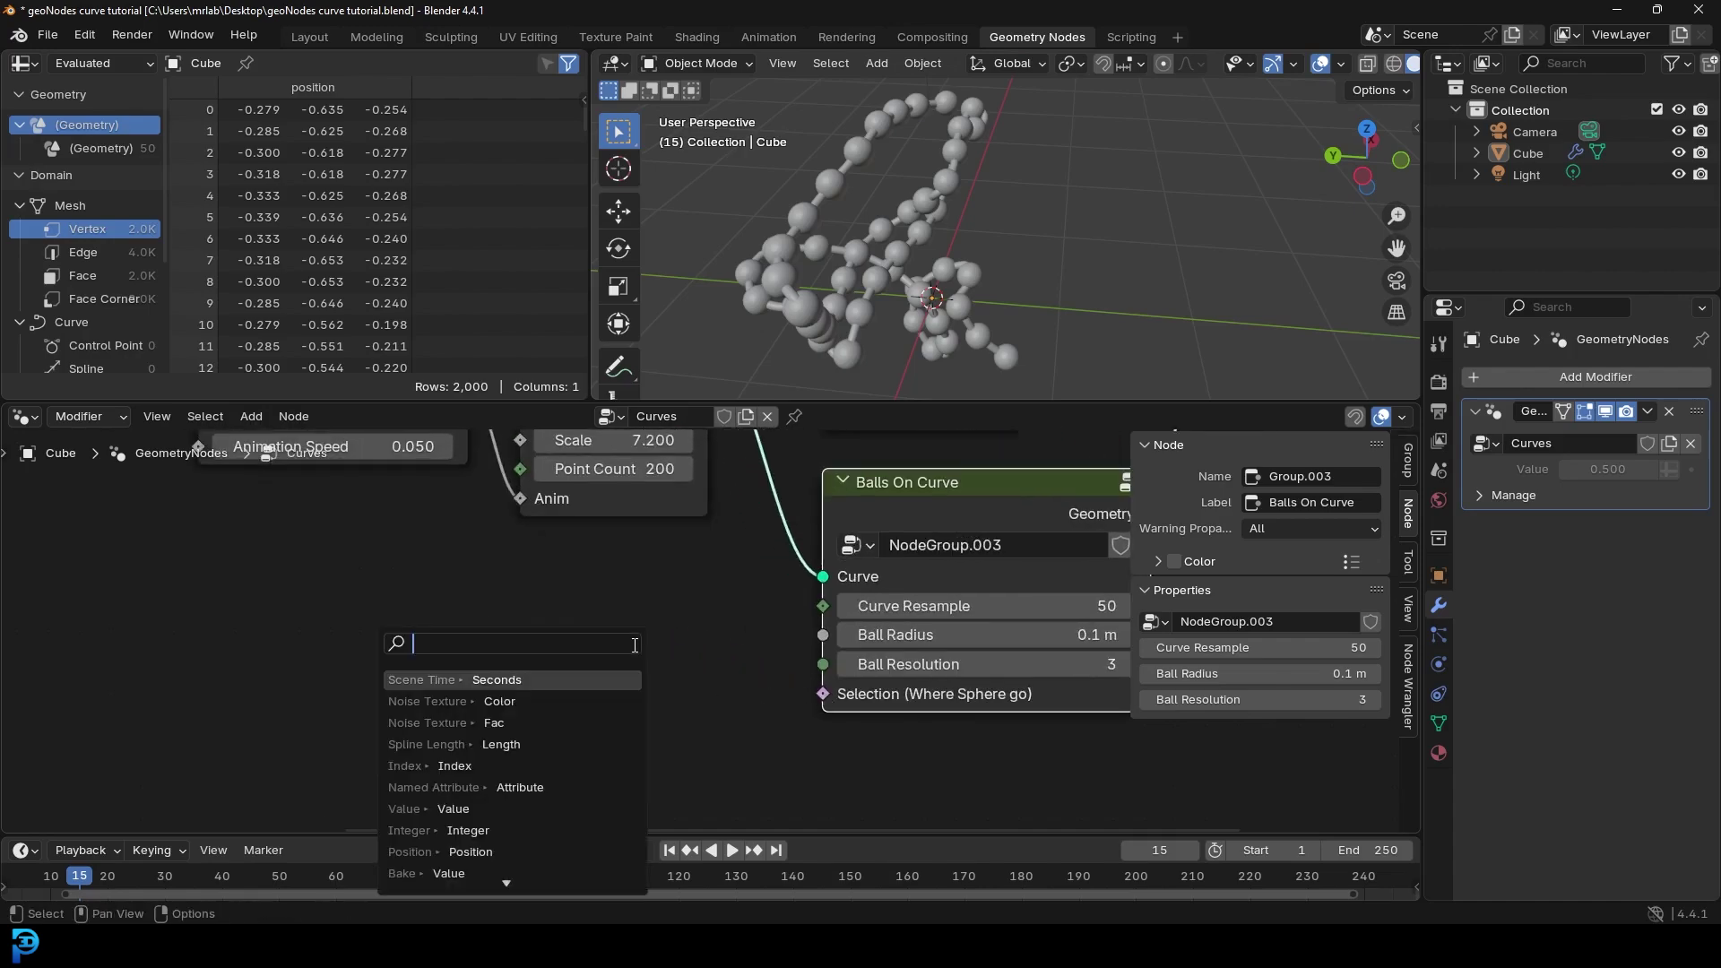
text(spline )
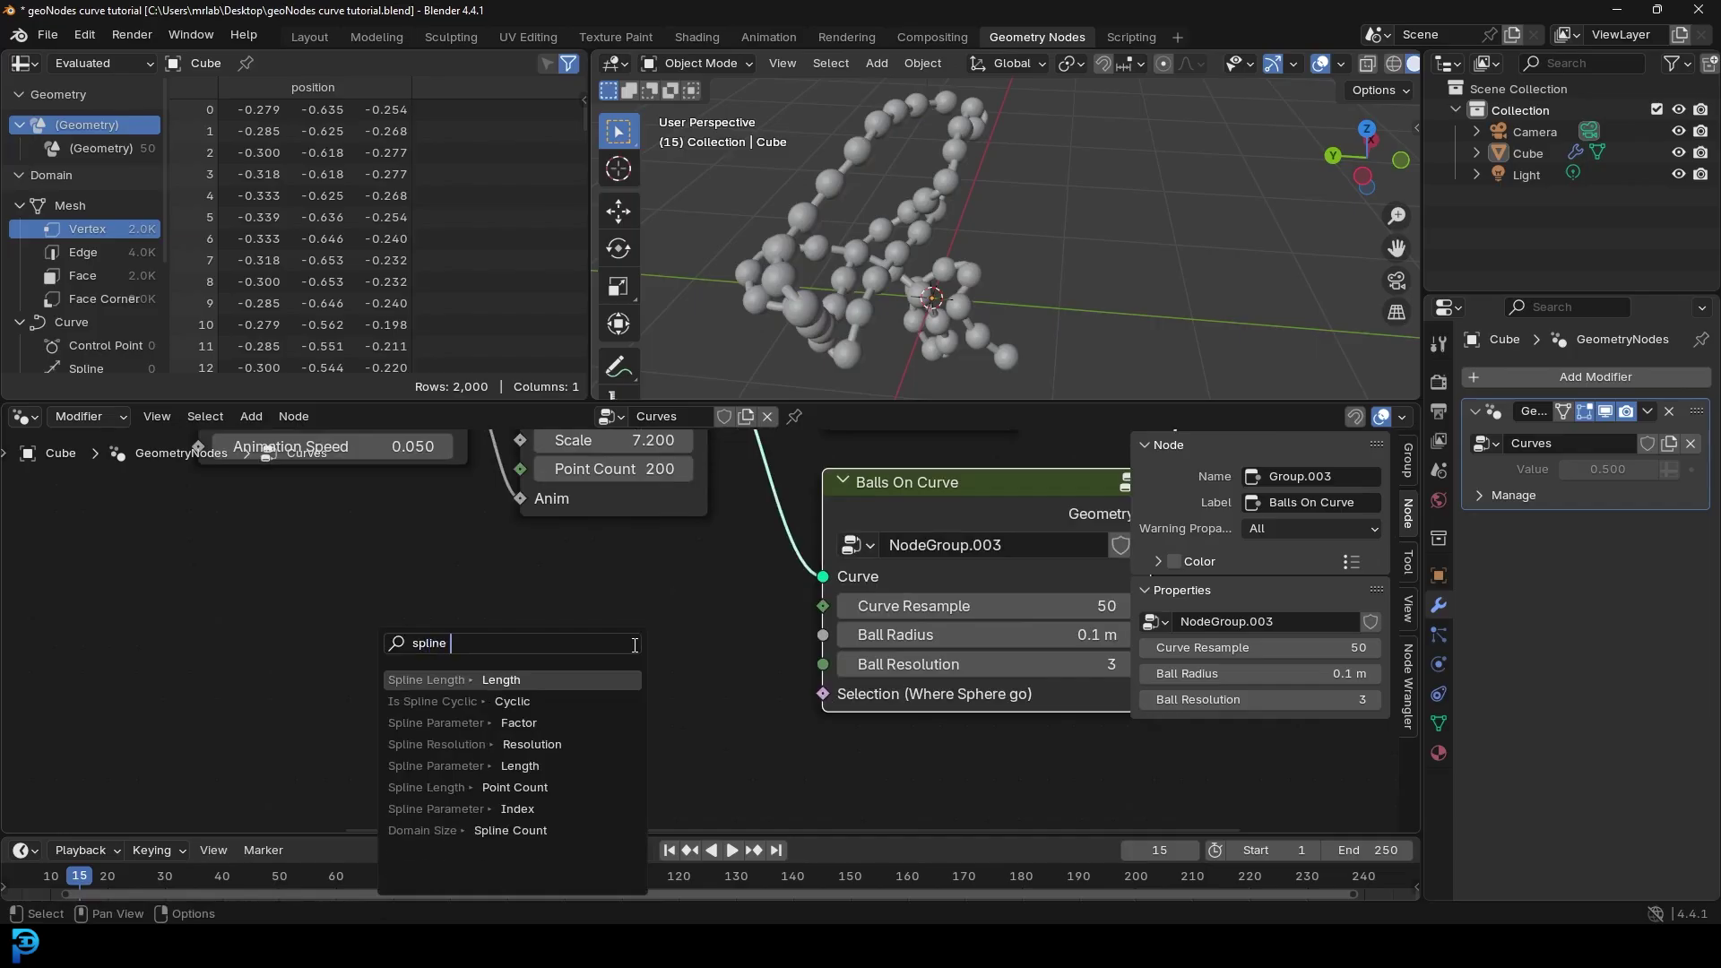
text(per)
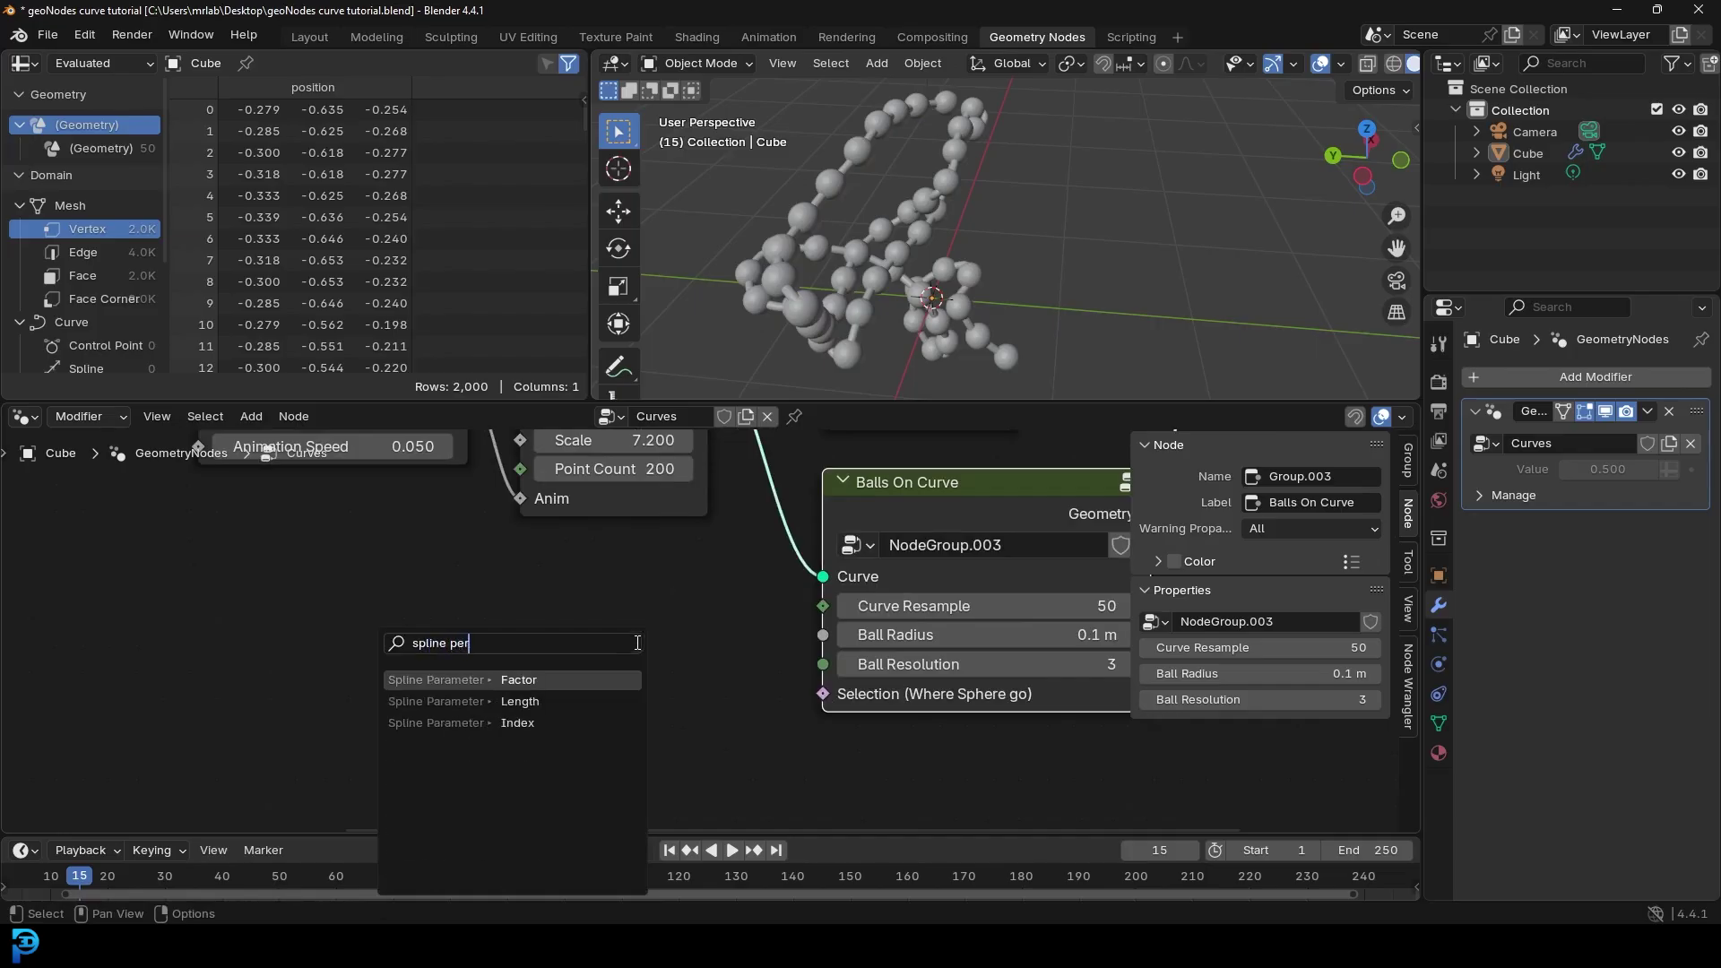
click(553, 683)
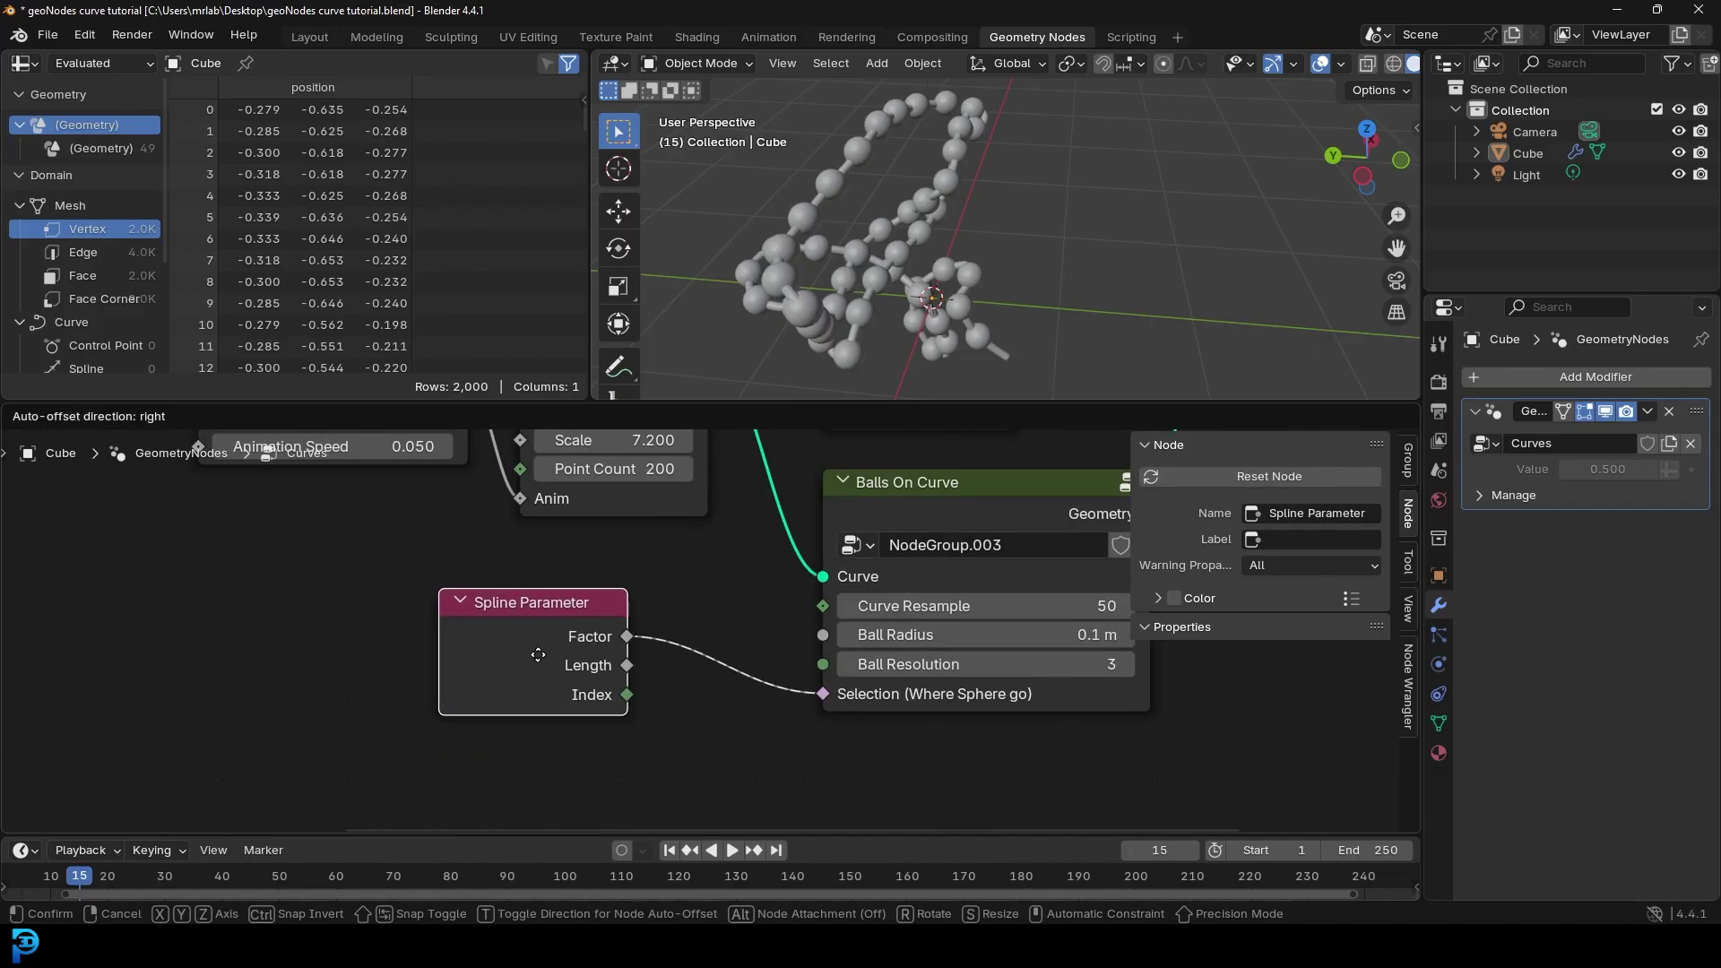
click(539, 663)
middle_drag(954, 257, 883, 235)
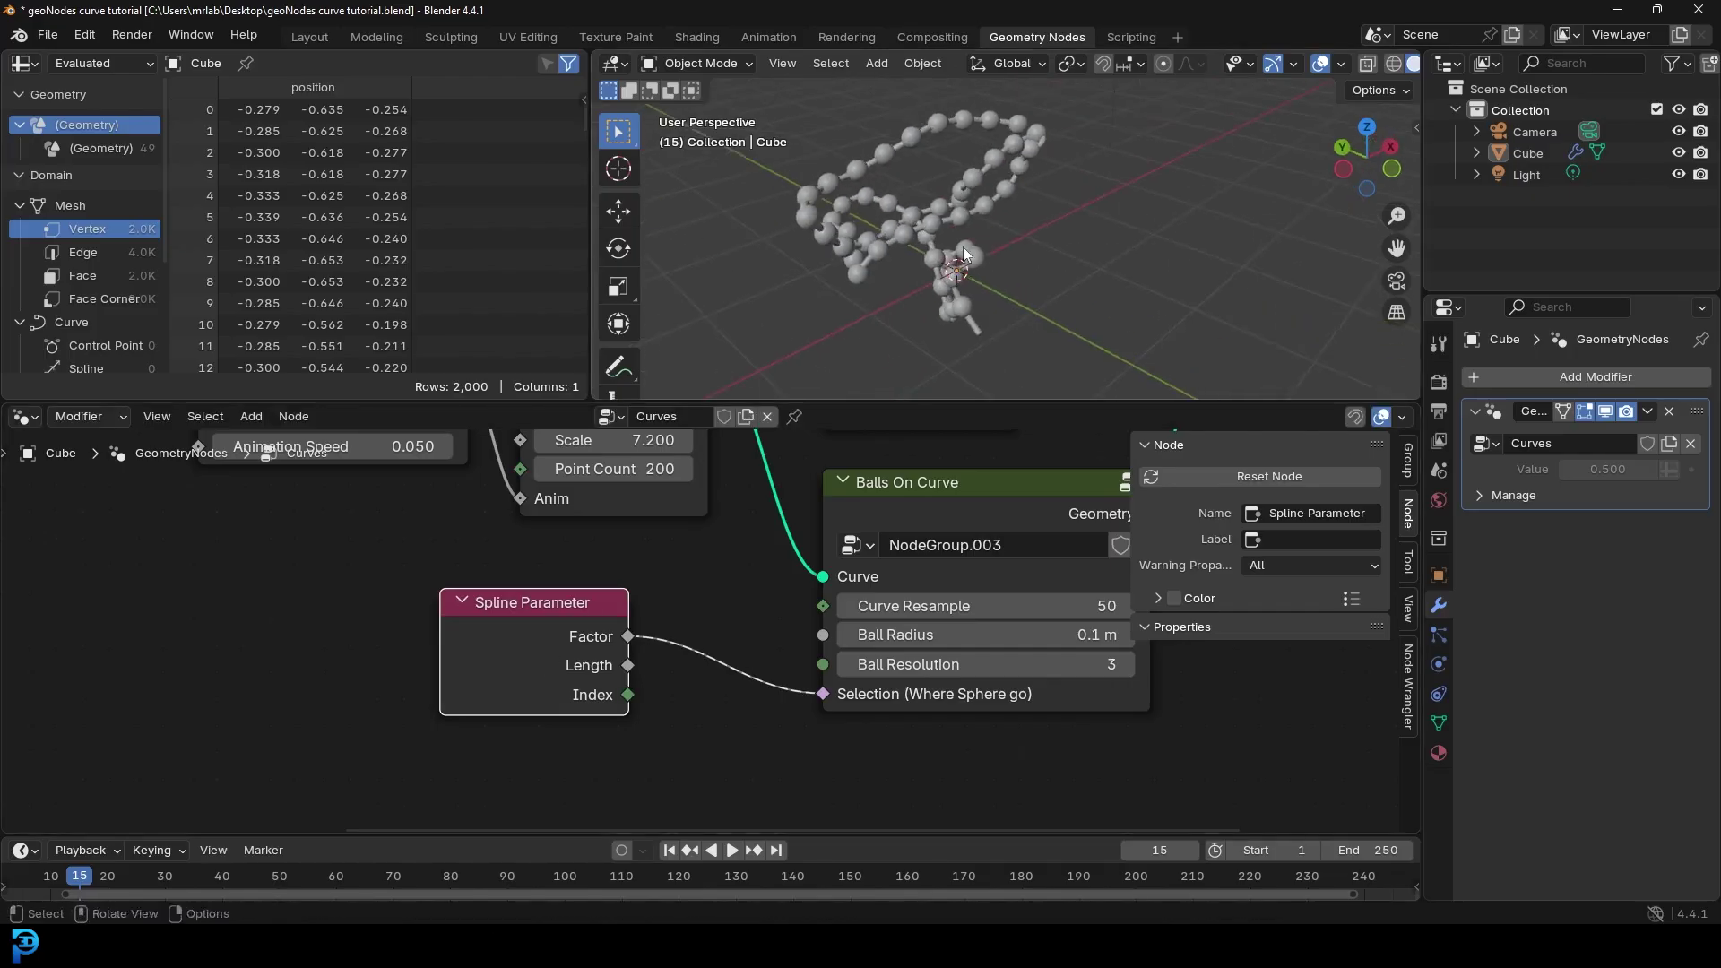
scroll(957, 229, up, 4)
Step: Insert a Color Ramp between the Spline Parameter's Factor and the Balls On Curve selection input
middle_drag(498, 695, 711, 659)
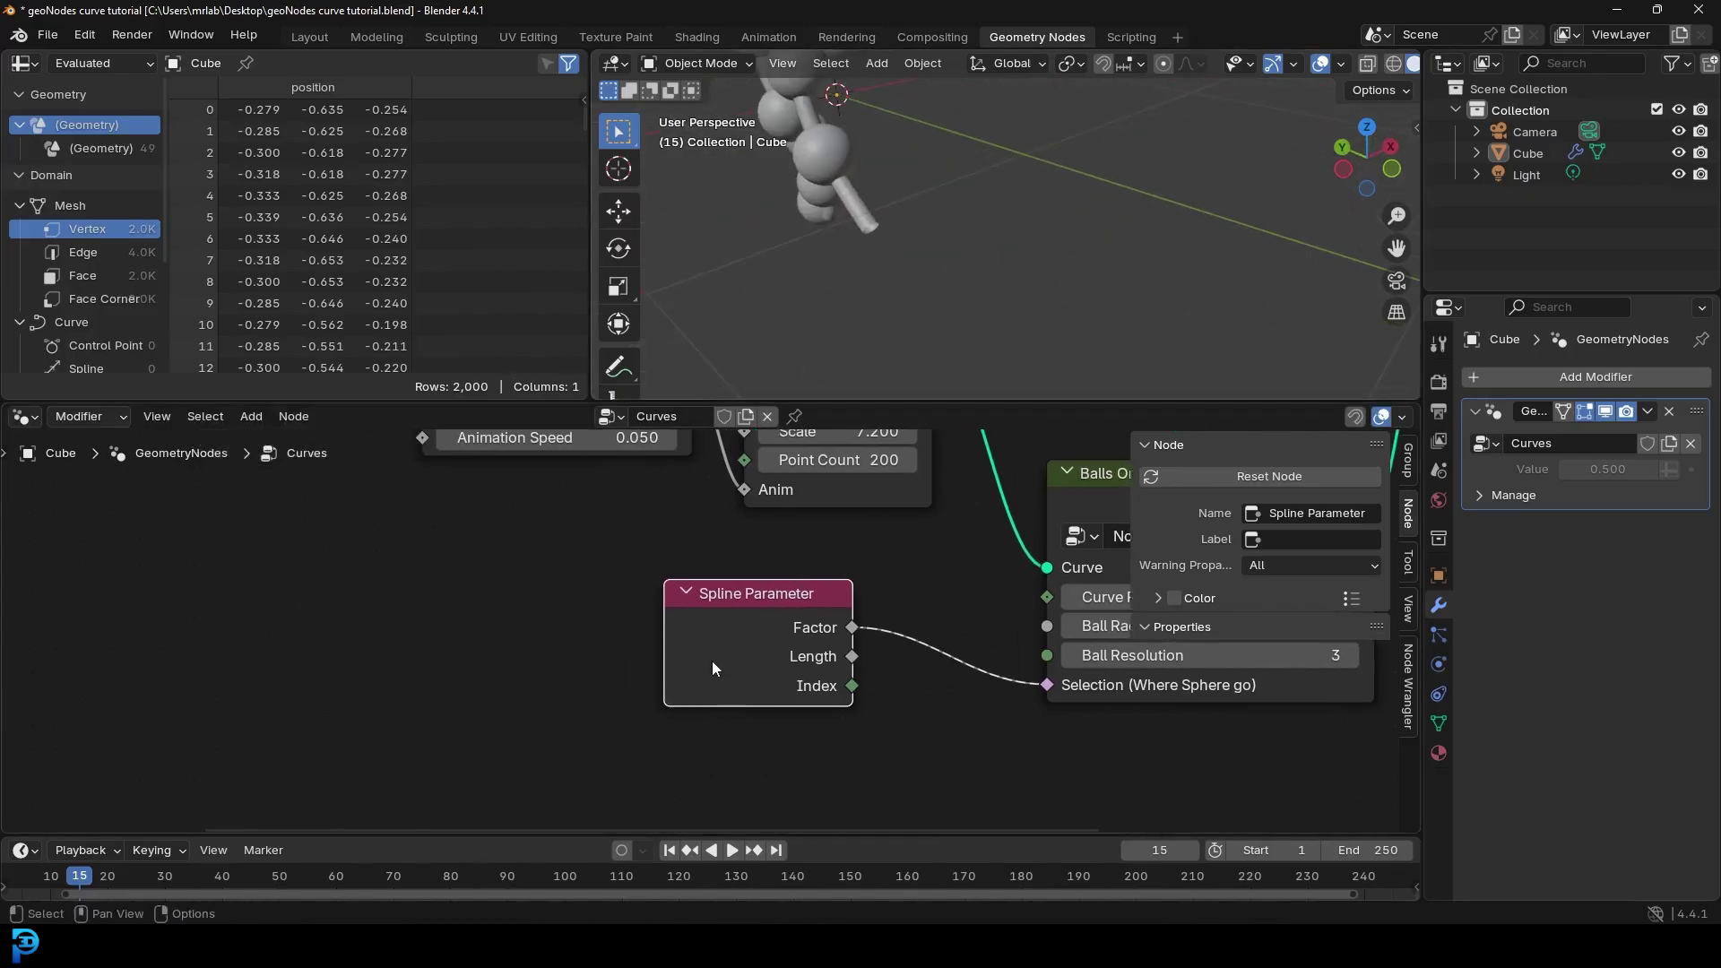
drag(712, 660, 502, 681)
scroll(800, 636, down, 2)
key(shift+a)
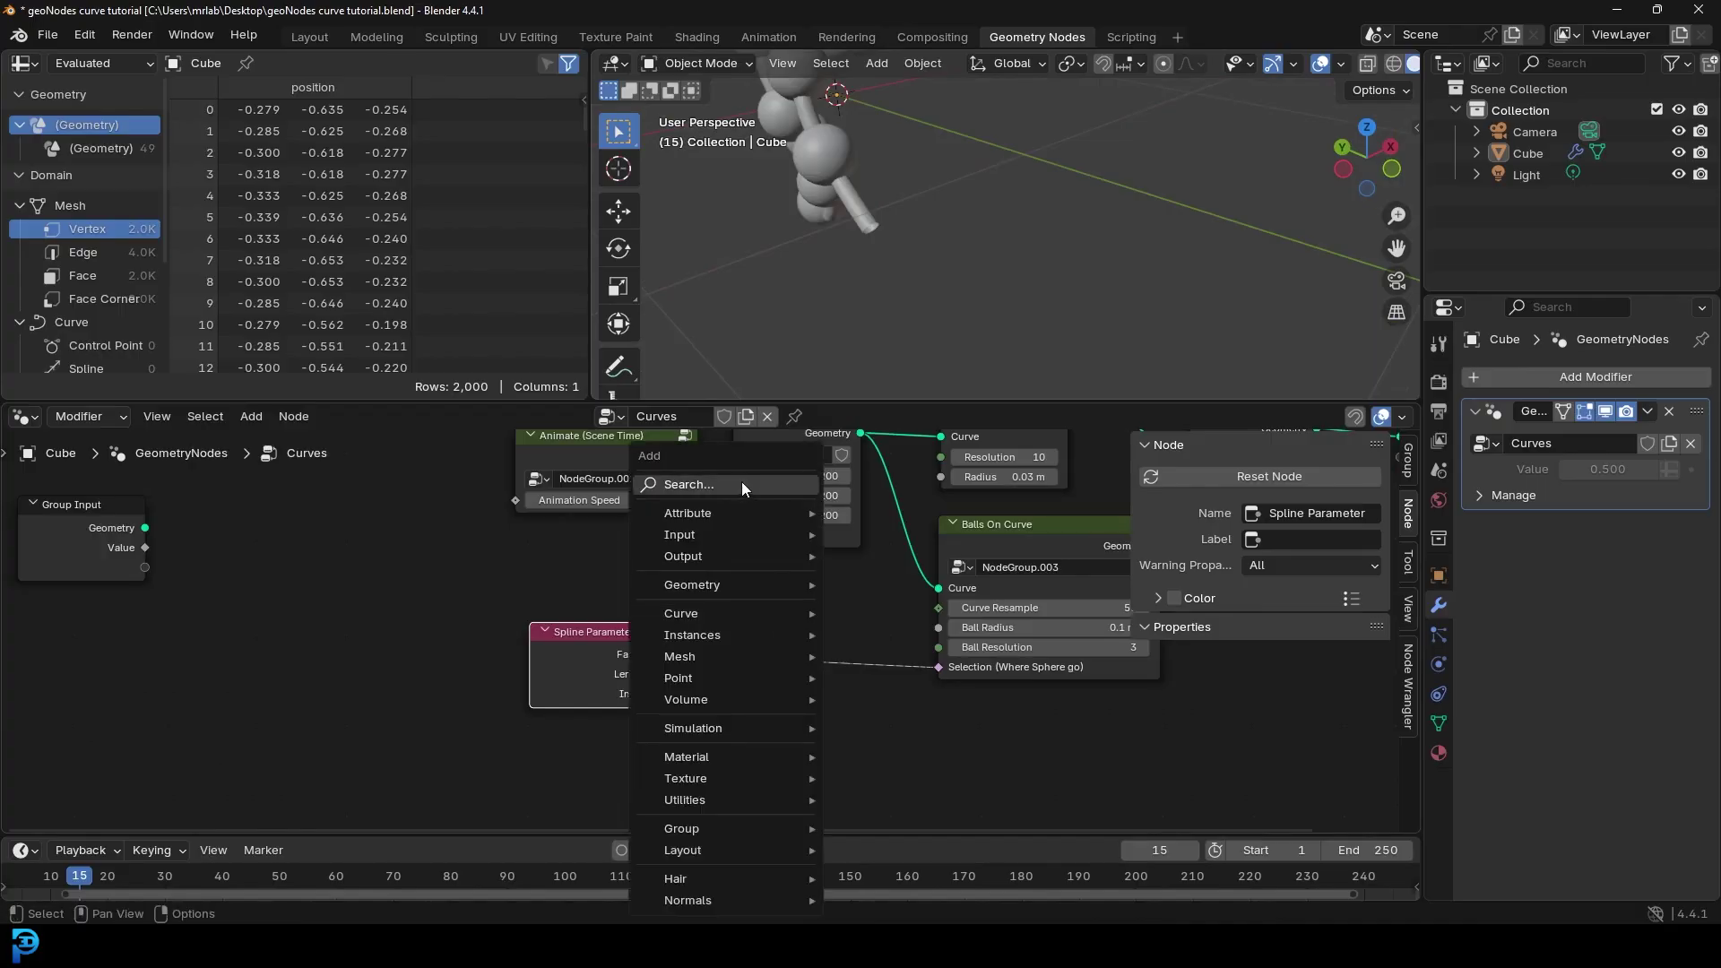
text(ramp)
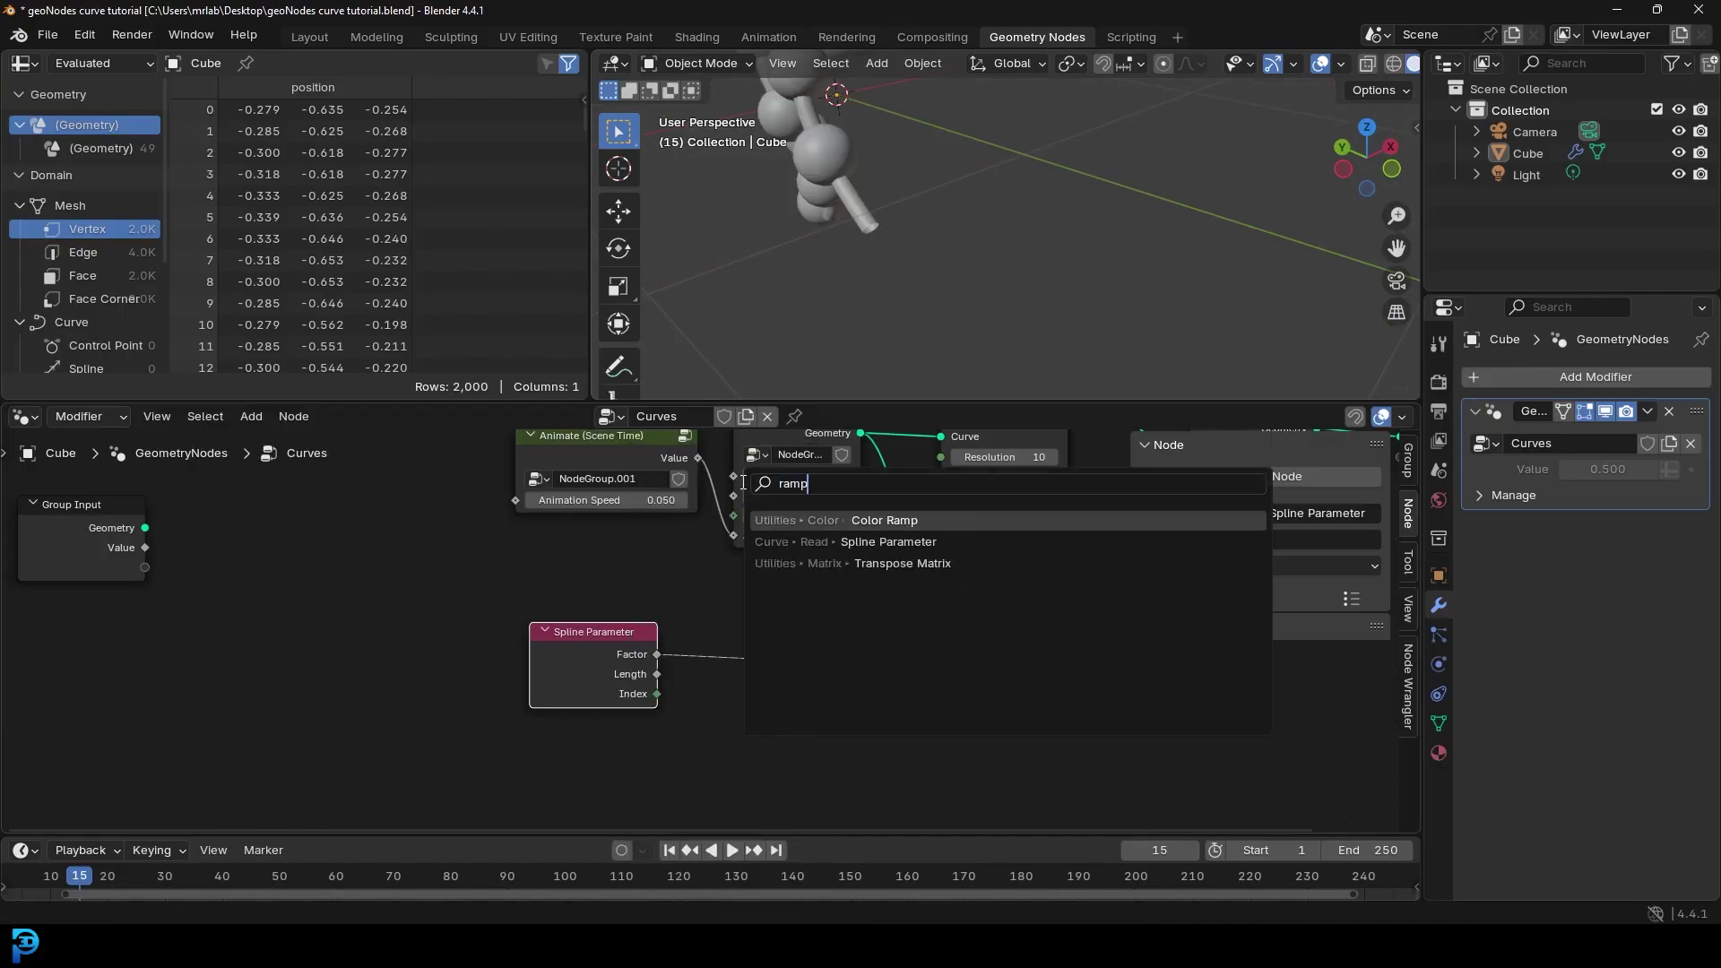
key(Return)
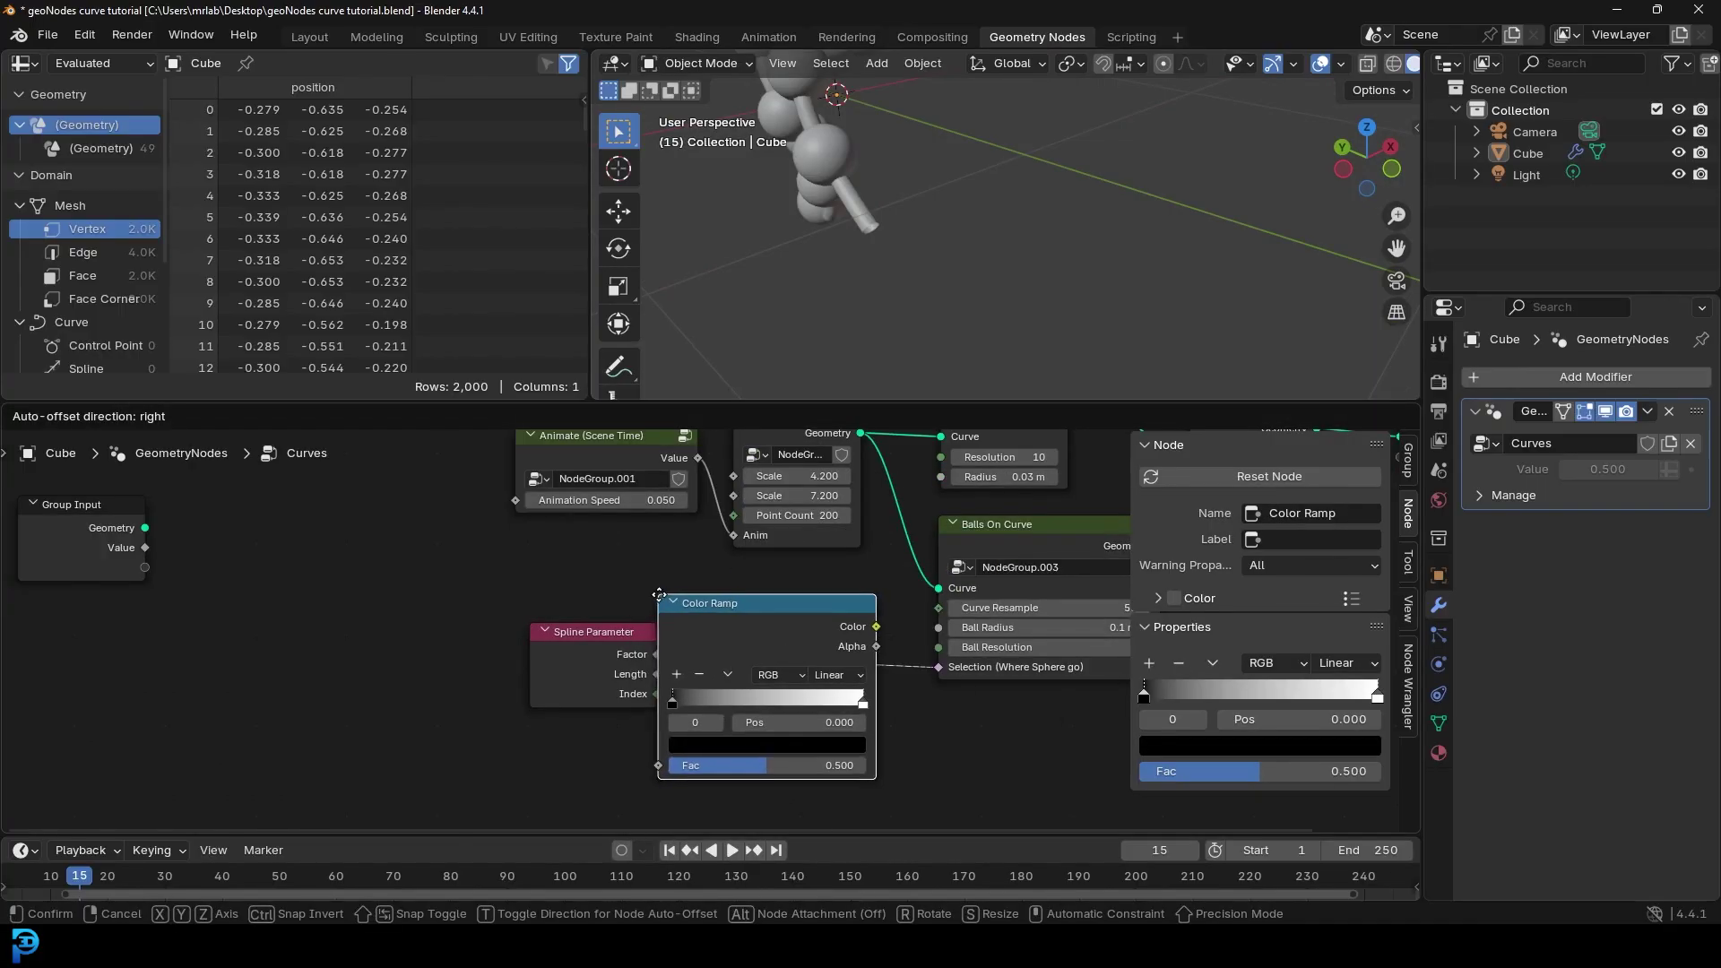
click(676, 599)
Step: Reverse the Color Ramp to run from white to black and move its black stop to position 0.290
mouse_move(881, 697)
mouse_down()
mouse_move(773, 706)
mouse_move(905, 703)
mouse_up()
drag(790, 704, 708, 705)
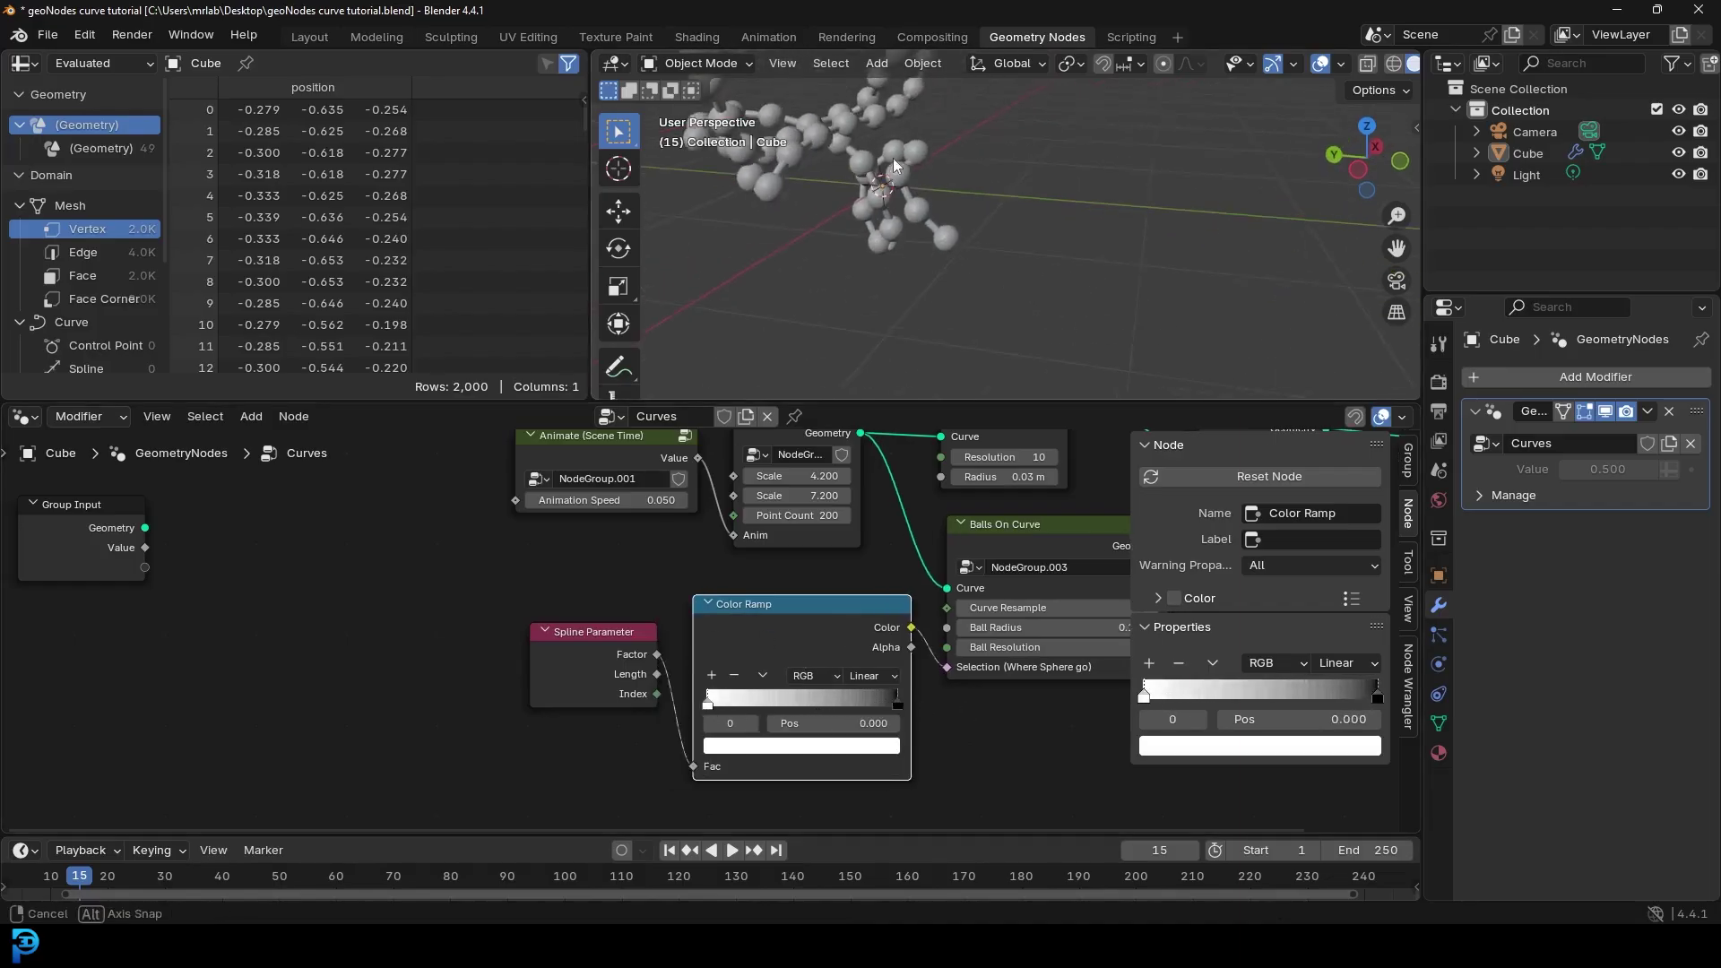
drag(898, 704, 708, 717)
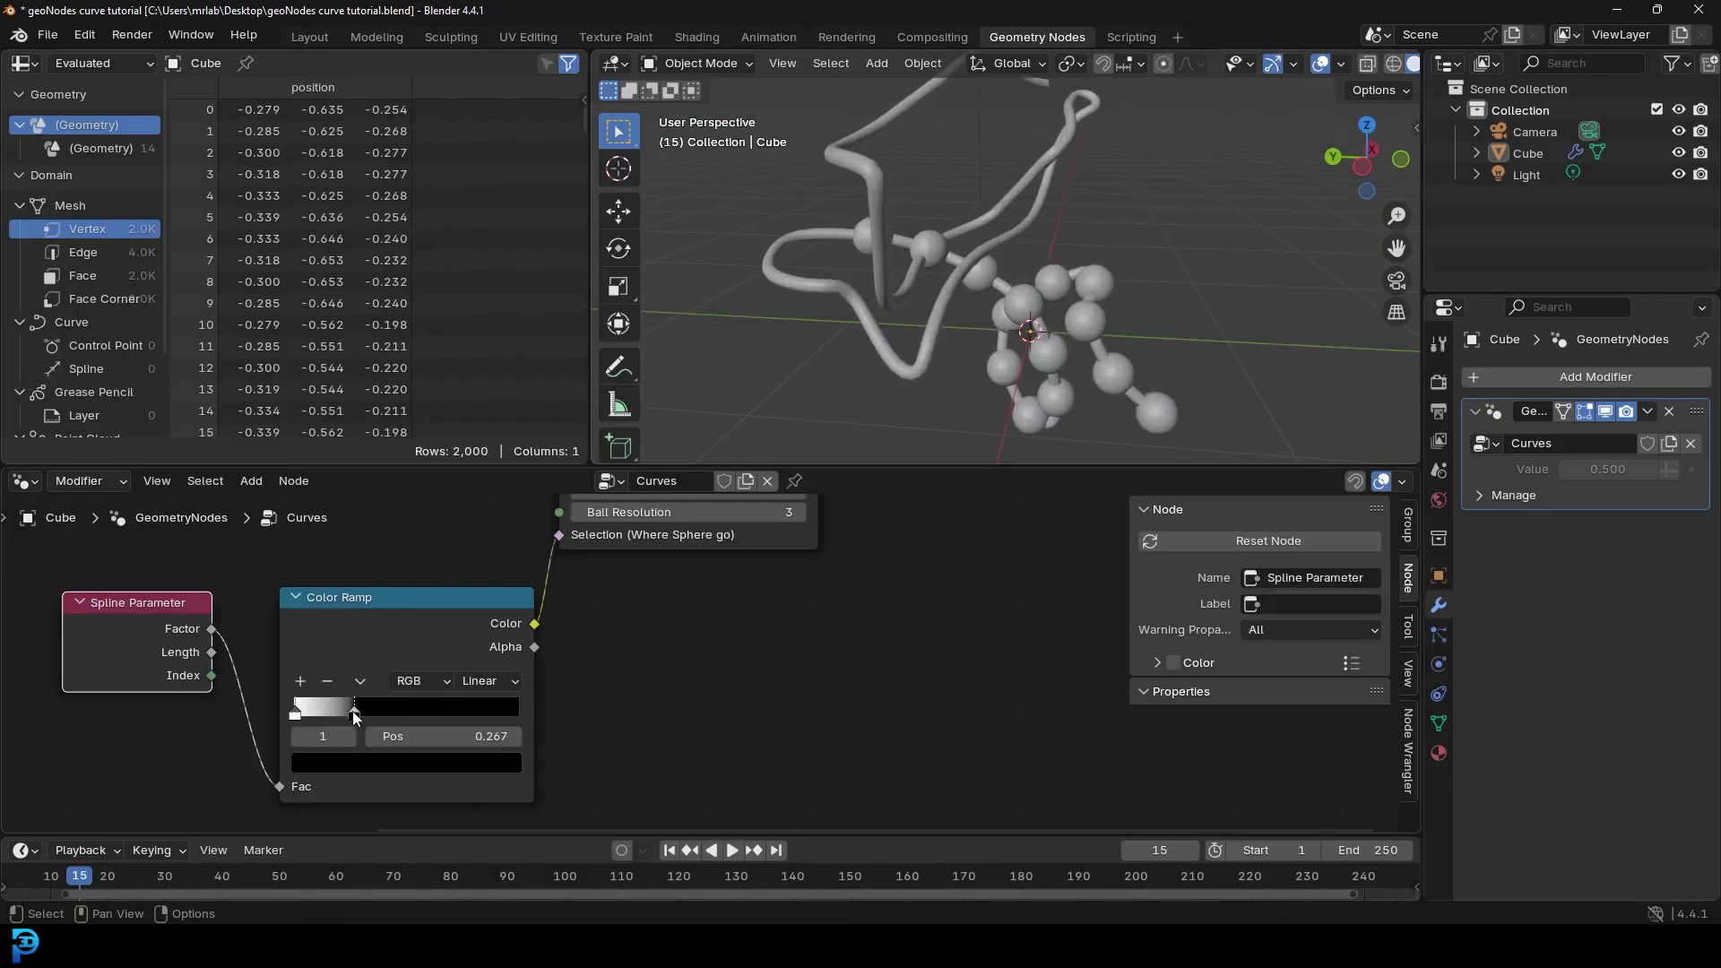
drag(352, 711, 360, 712)
Step: Widen the 3D viewport by narrowing the spreadsheet and give the node editor more height
drag(599, 348, 296, 348)
middle_drag(876, 284, 900, 280)
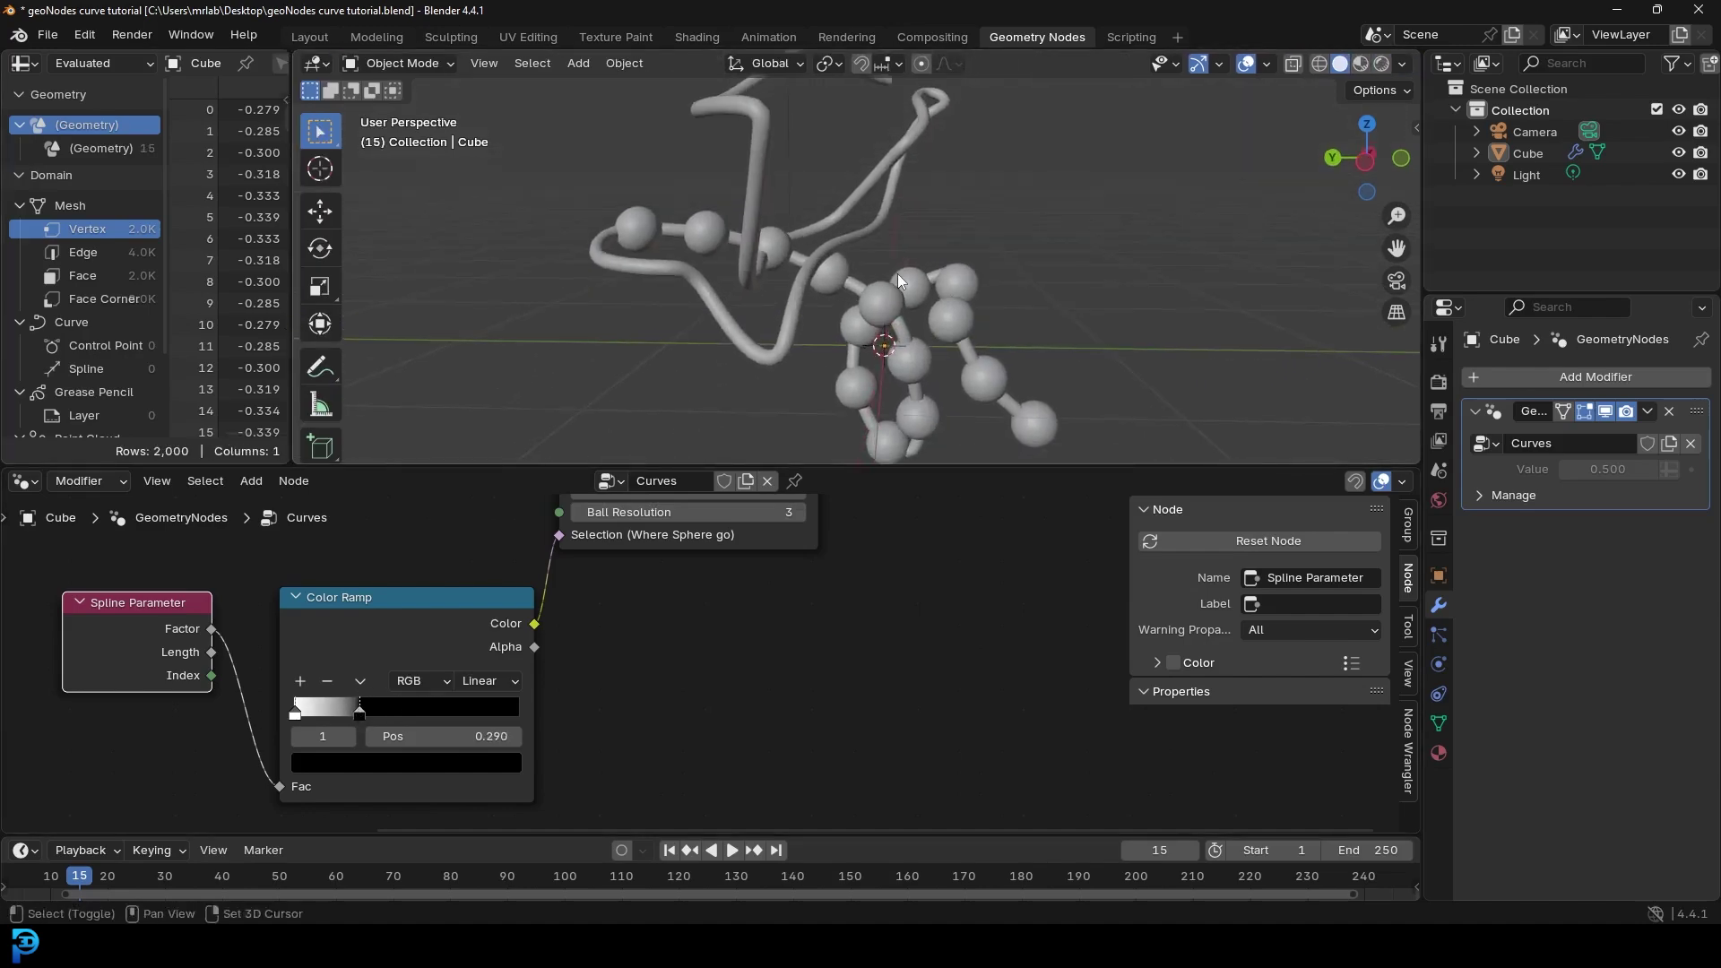
drag(870, 465, 871, 422)
middle_drag(399, 627, 575, 577)
scroll(575, 577, up, 1)
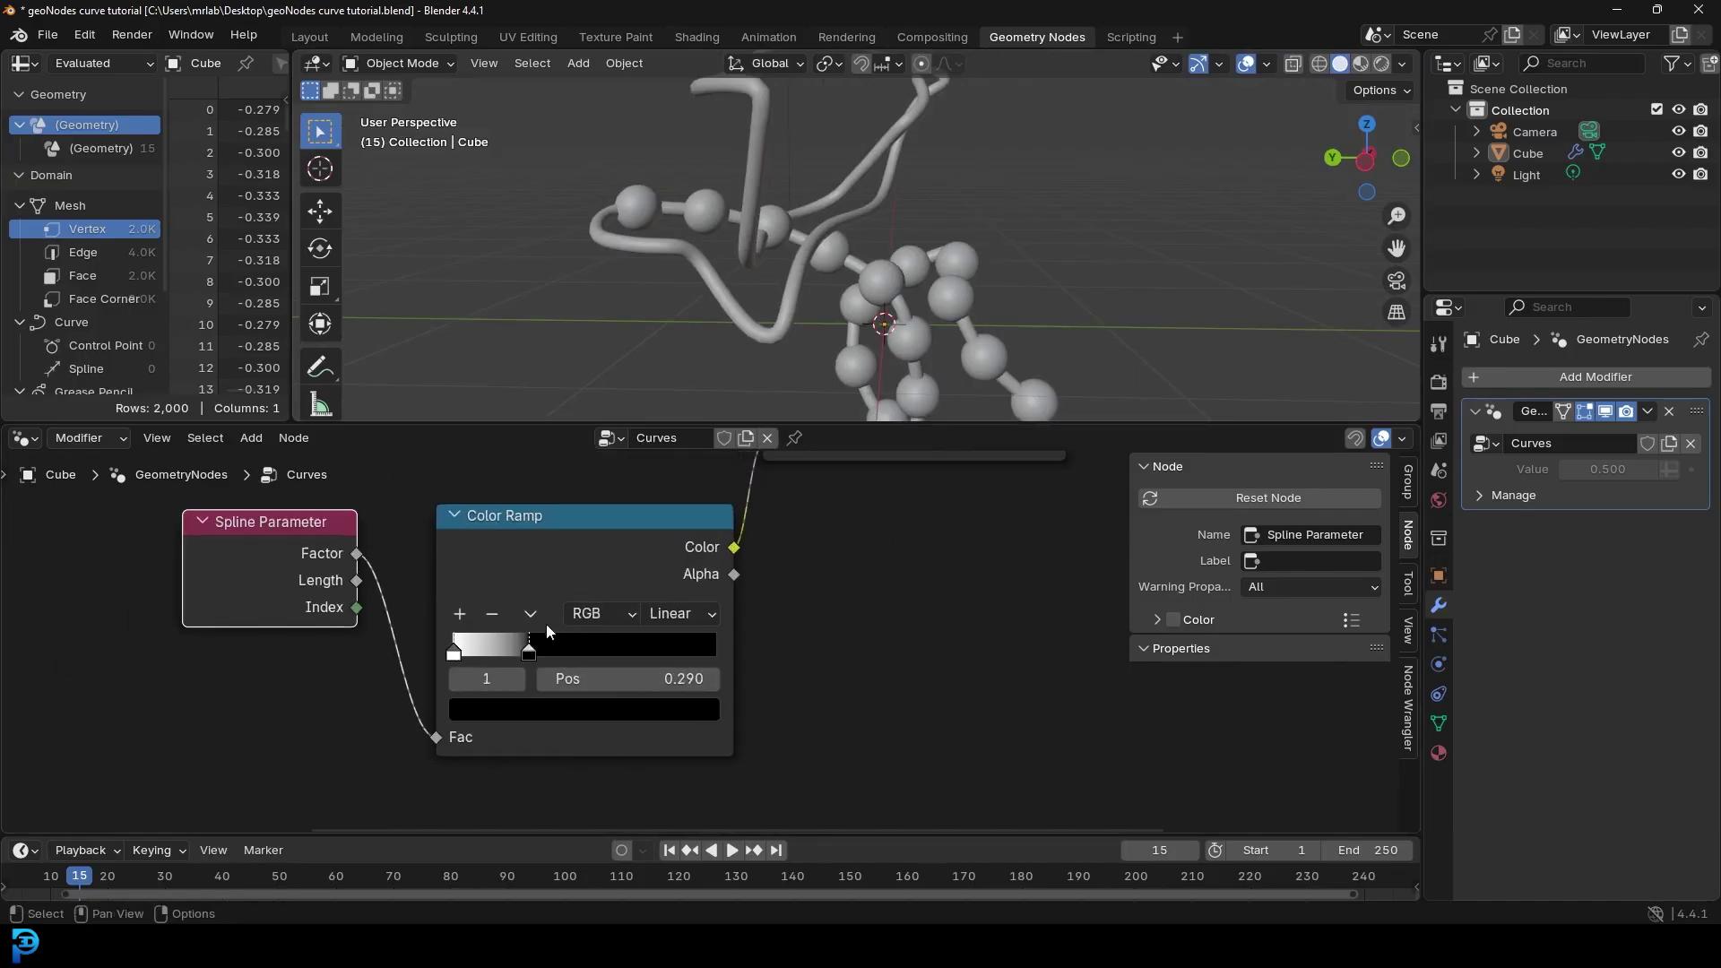
Step: Move the Color Ramp's black stop to position 0.198 to limit which curve points carry spheres
drag(516, 647, 464, 647)
middle_drag(883, 309, 907, 268)
drag(463, 650, 506, 650)
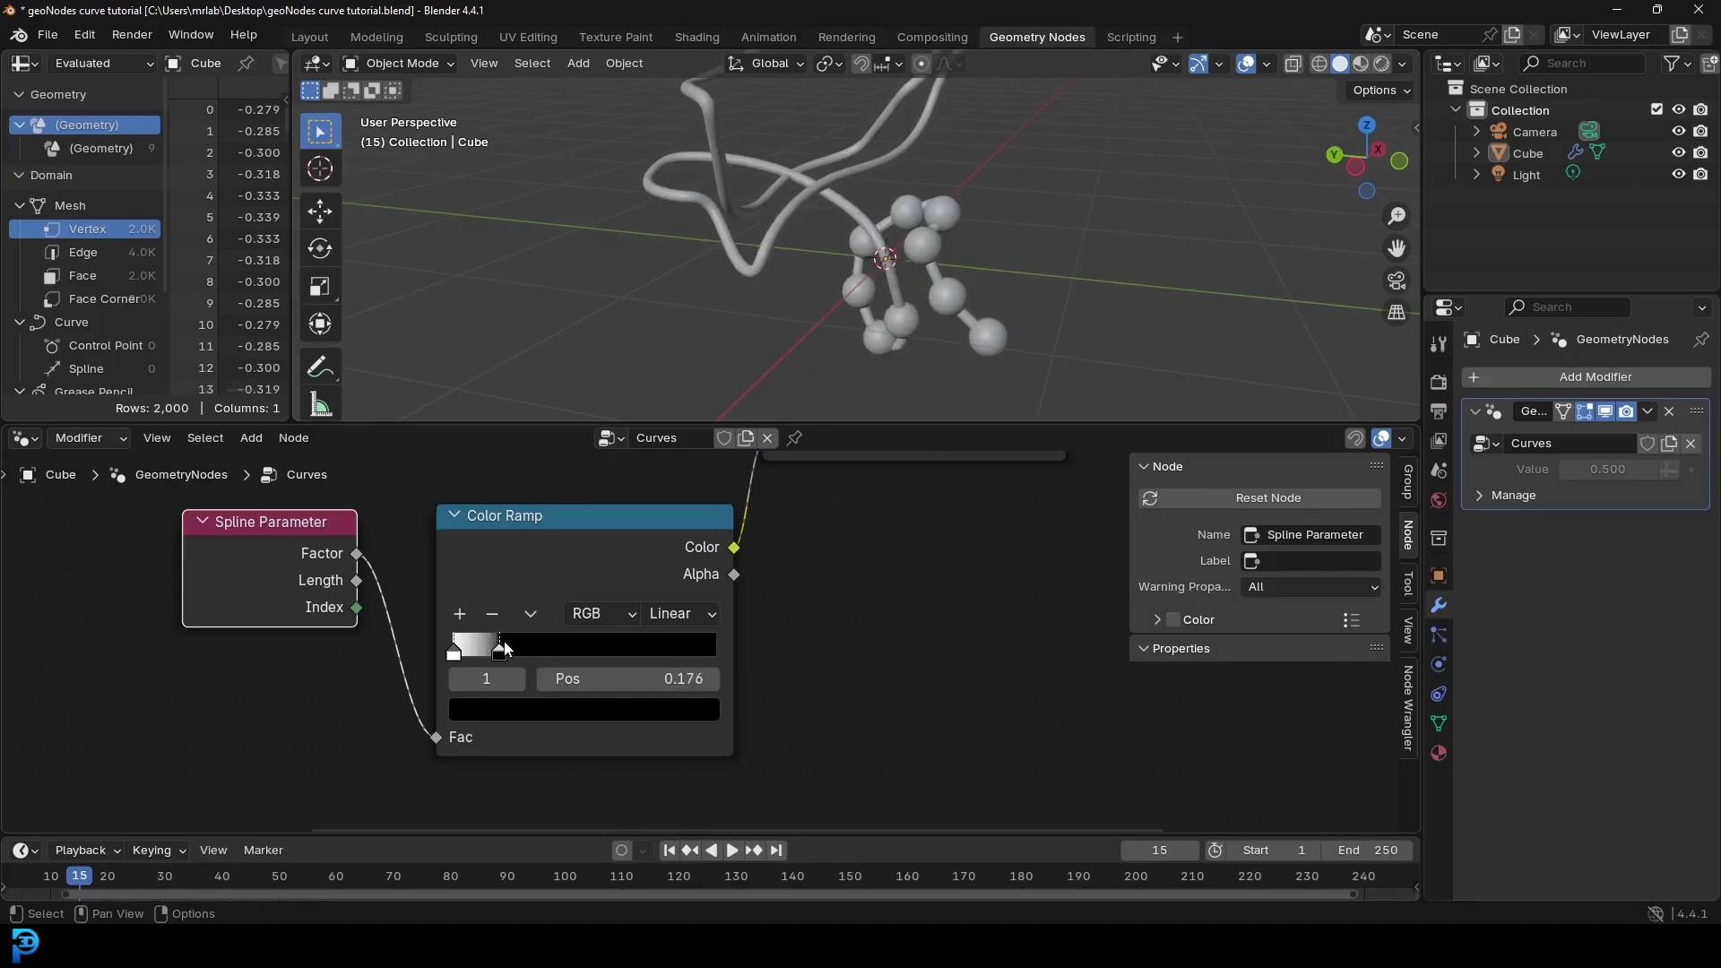
drag(250, 538, 253, 539)
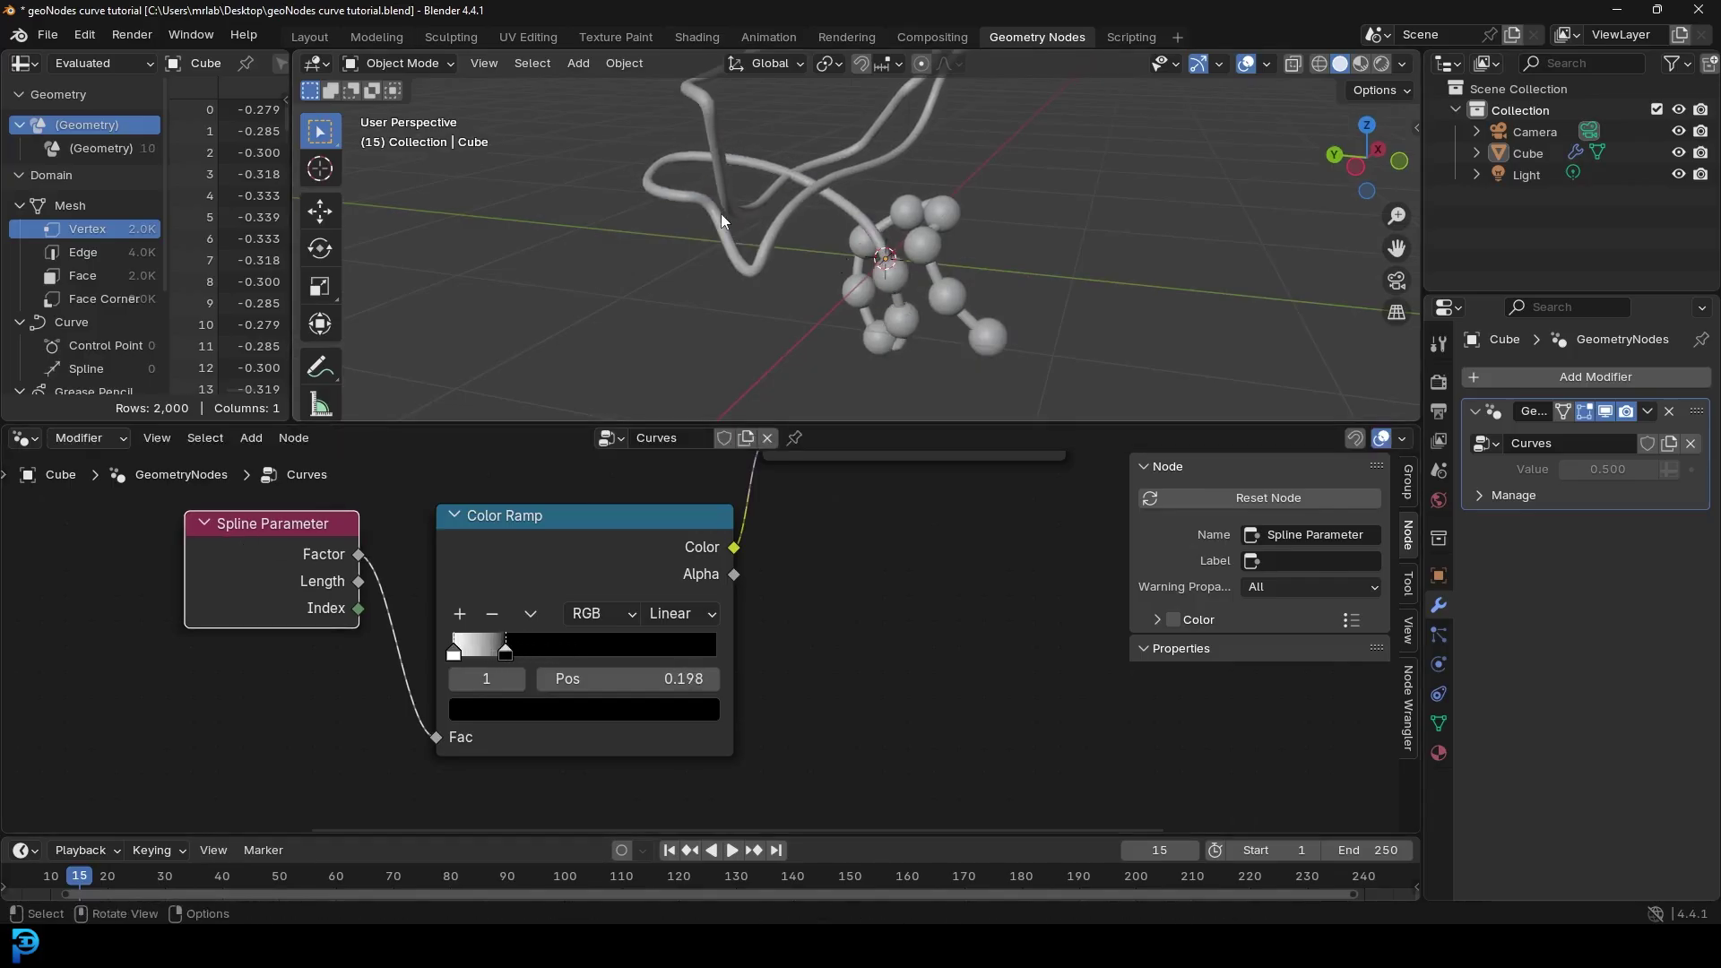
Step: Rearrange the Color Ramp stops so it runs from white at position 0.004 to black at position 1.000
mouse_move(458, 649)
mouse_down()
mouse_move(596, 657)
mouse_move(460, 652)
mouse_up()
scroll(837, 230, down, 3)
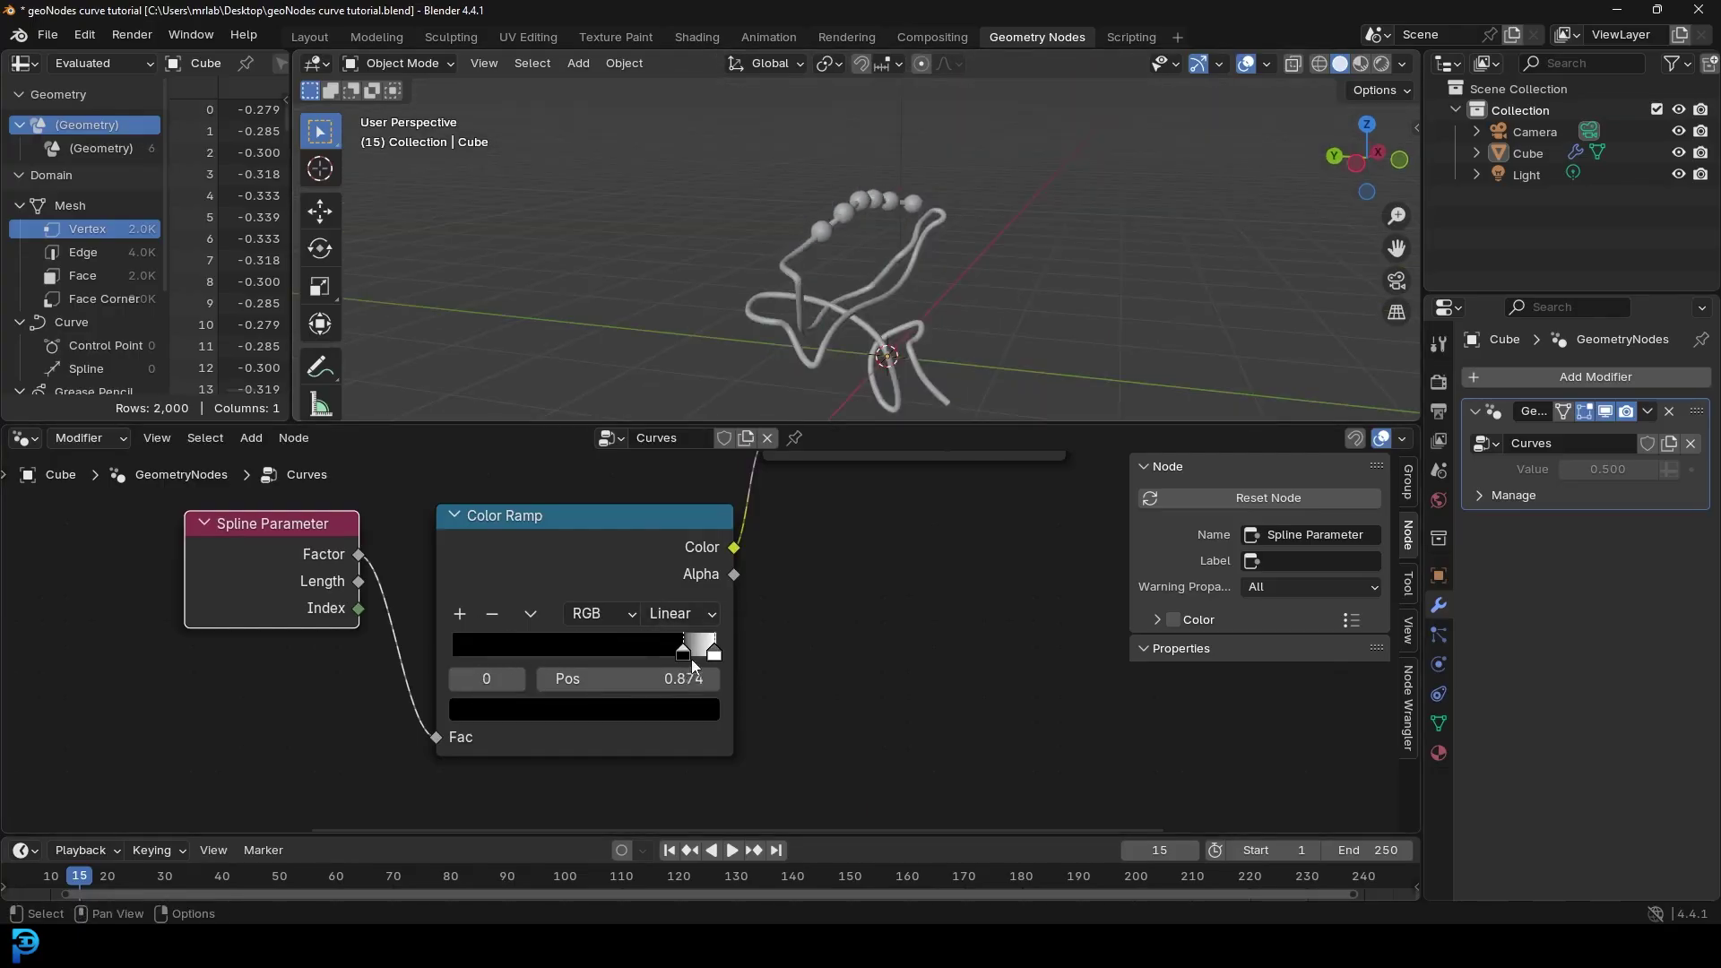
drag(701, 654, 647, 658)
drag(717, 652, 315, 664)
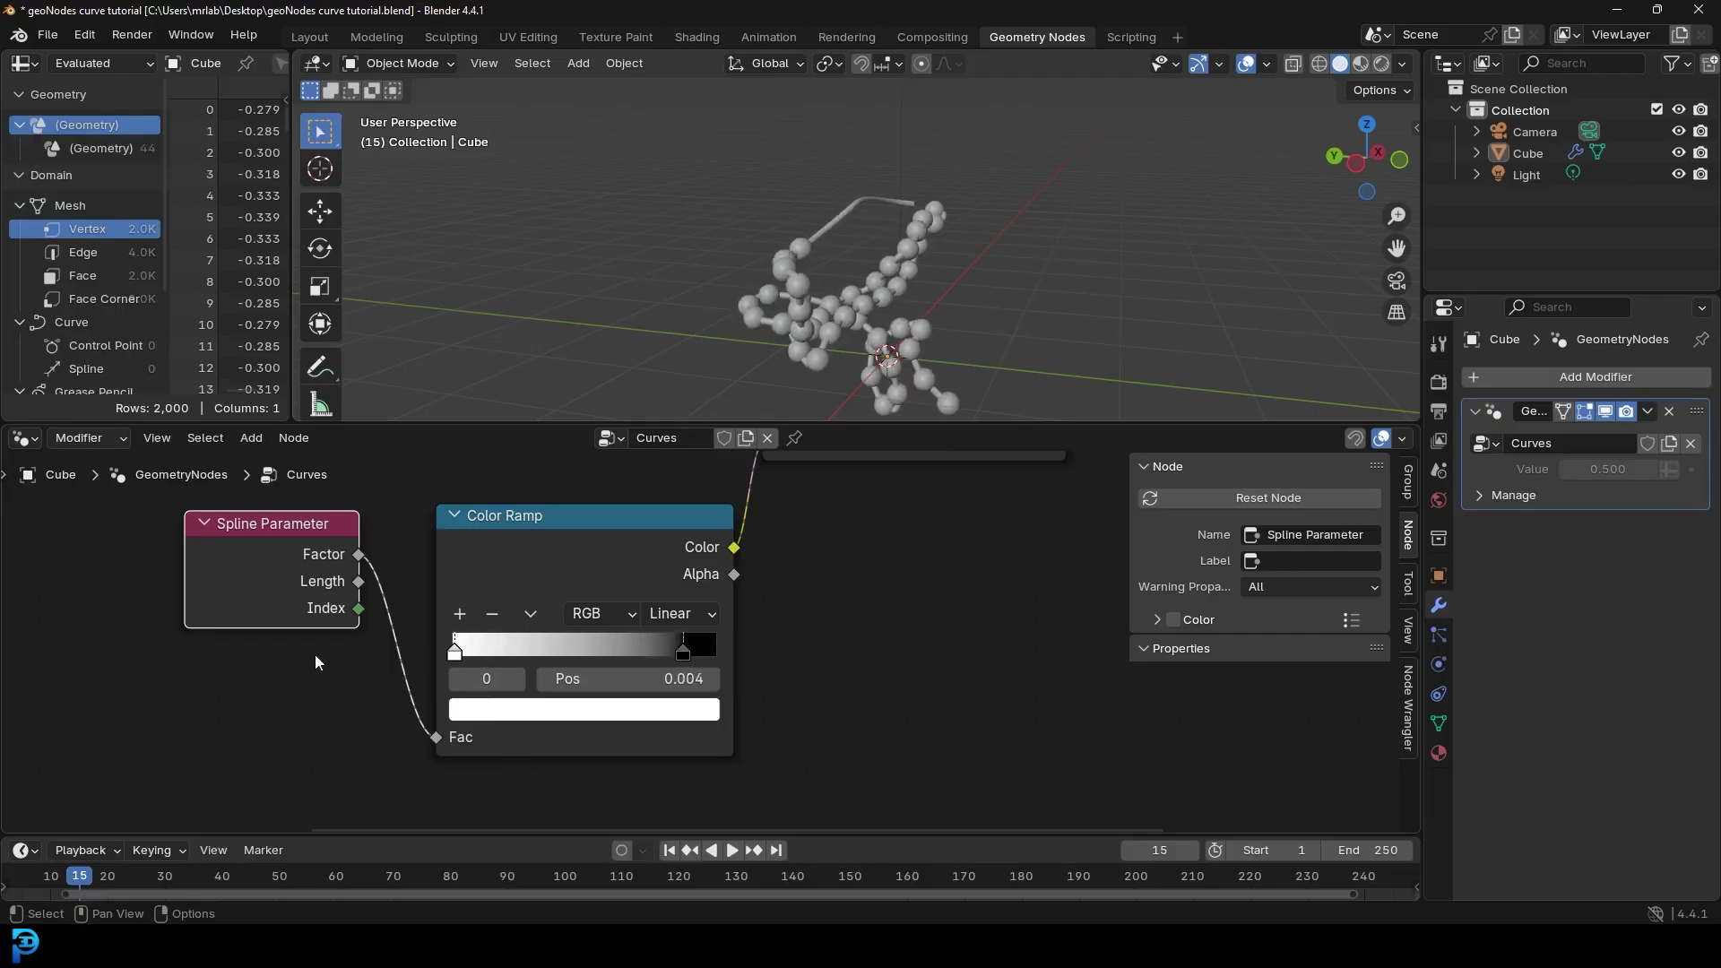
drag(689, 654, 912, 543)
middle_drag(506, 588, 740, 563)
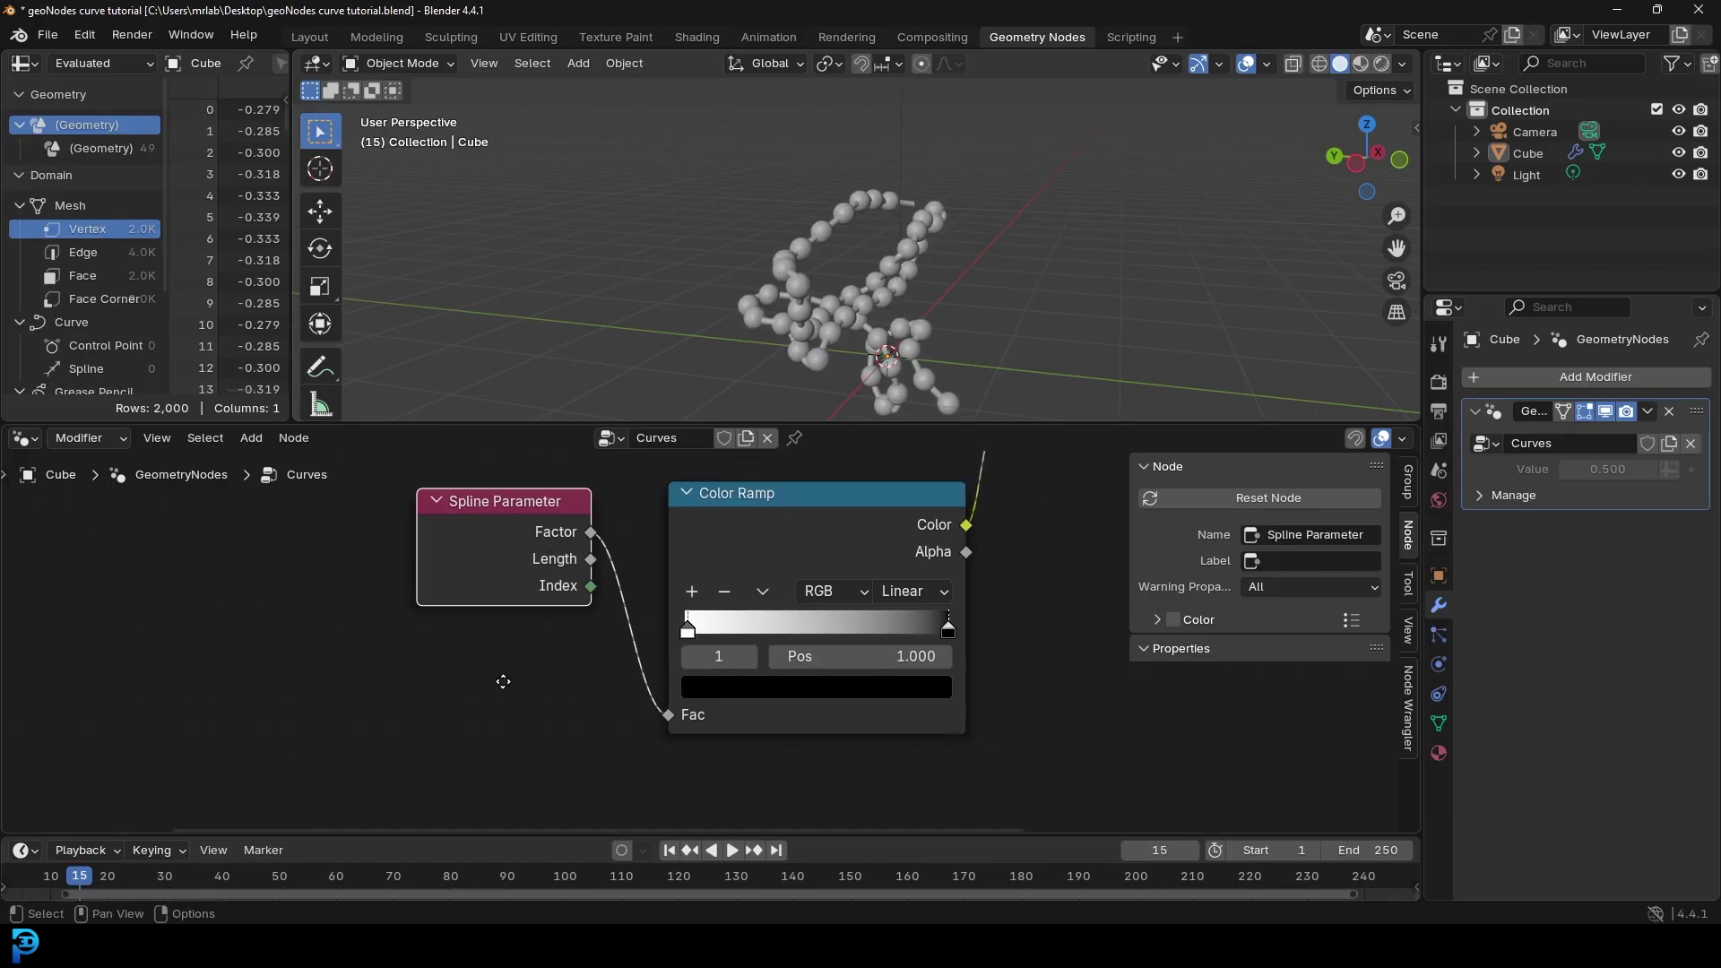
key(shift+a)
click(438, 493)
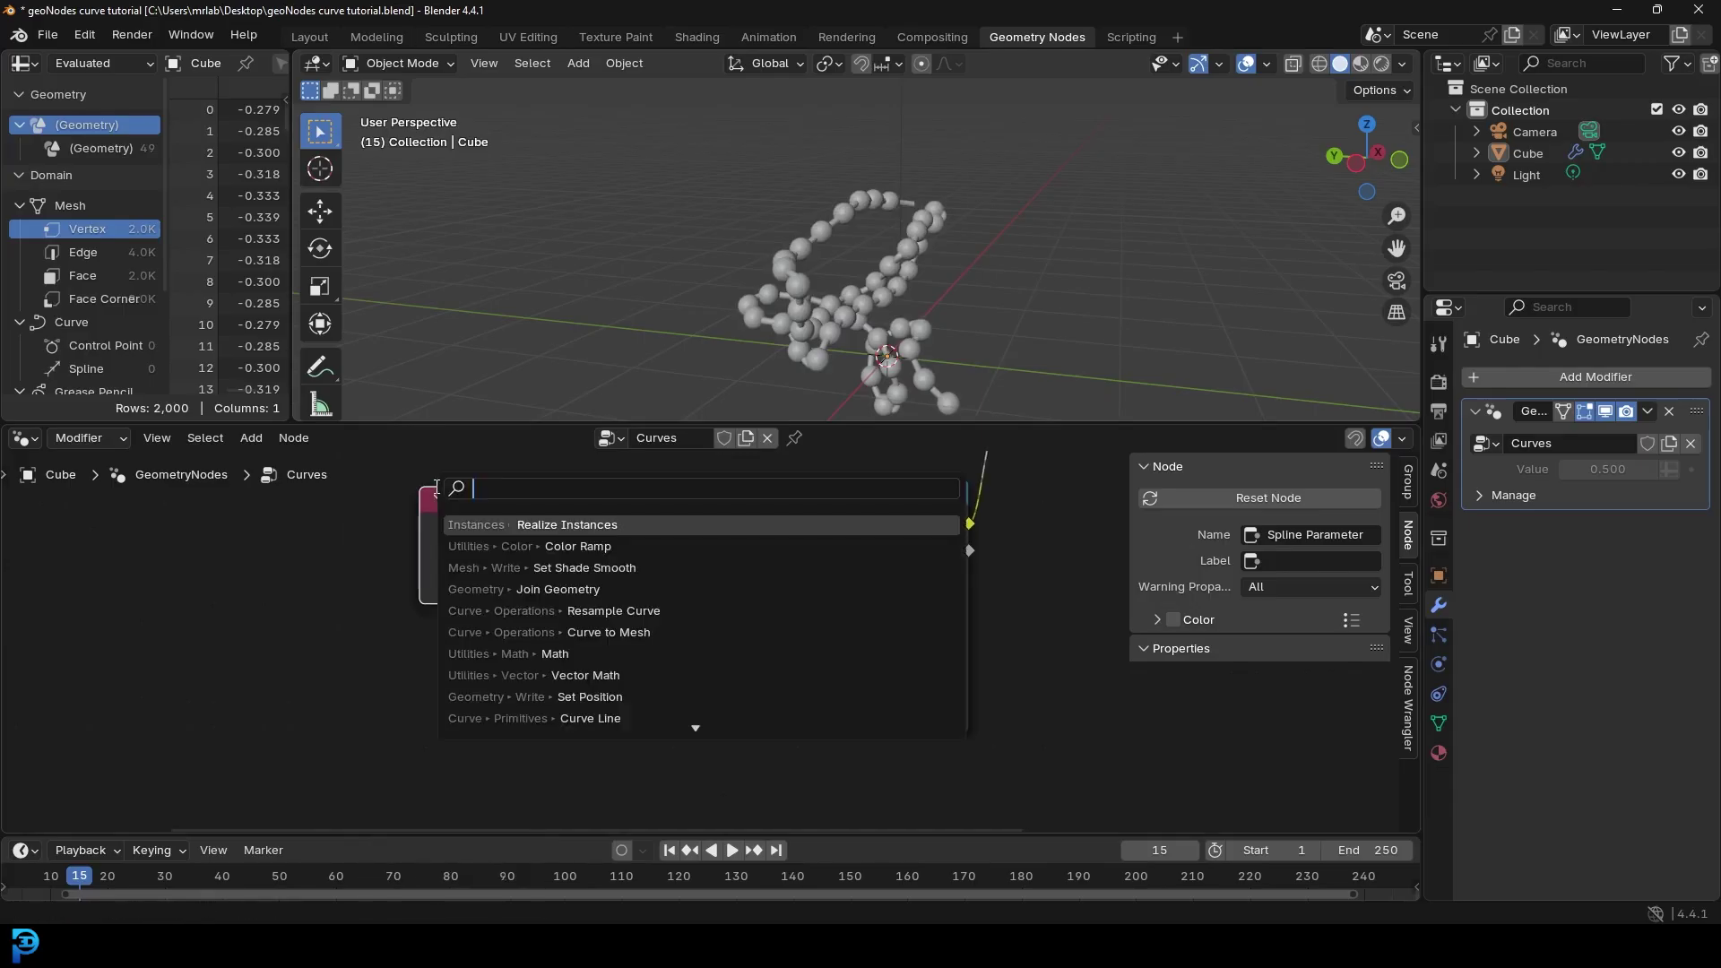
key(Escape)
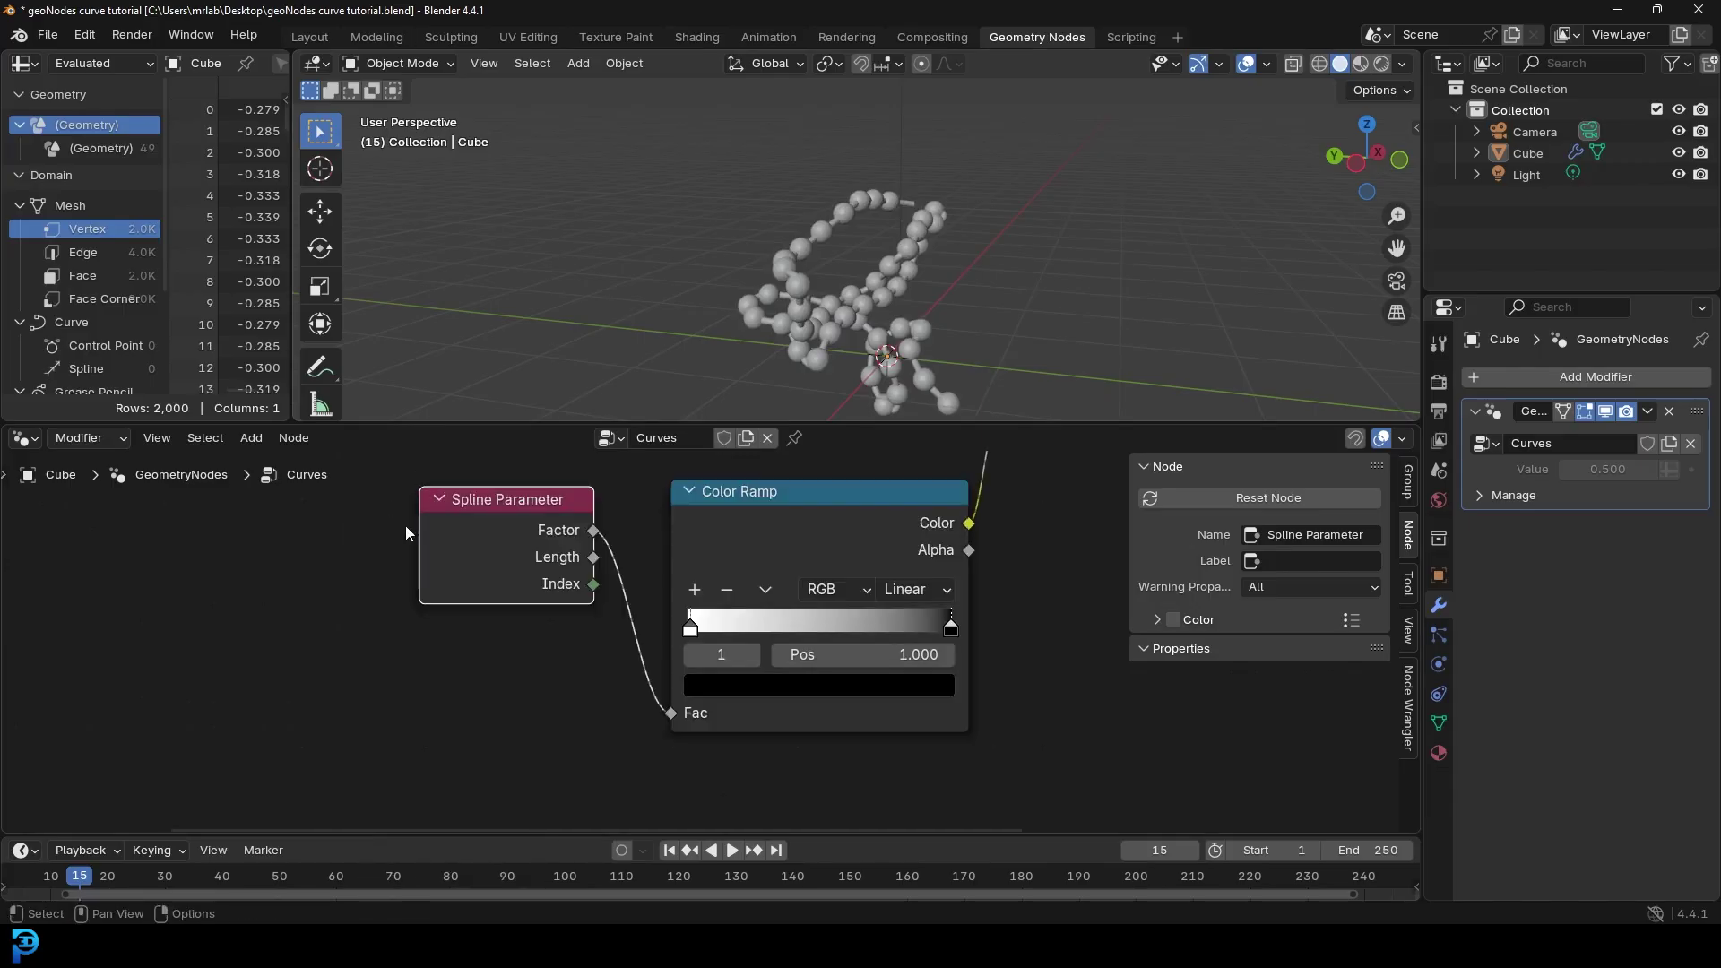
Step: Add an Endpoint Selection node below the Spline Parameter node
key(shift+a)
mouse_move(326, 614)
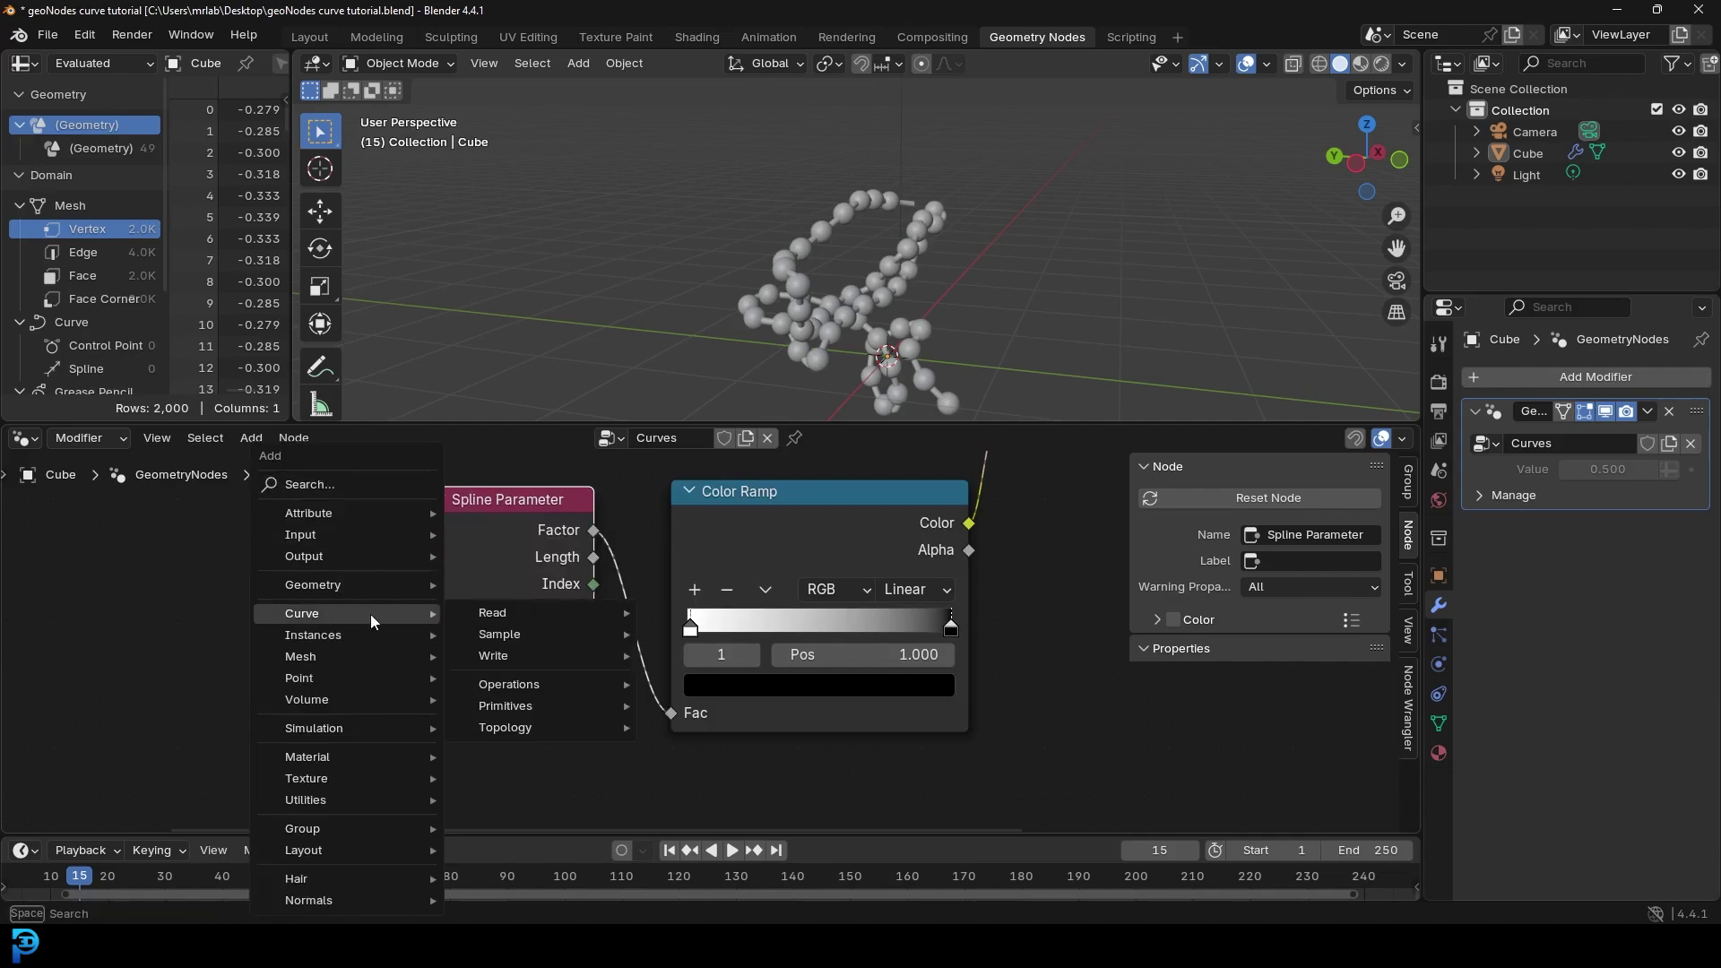
mouse_move(516, 611)
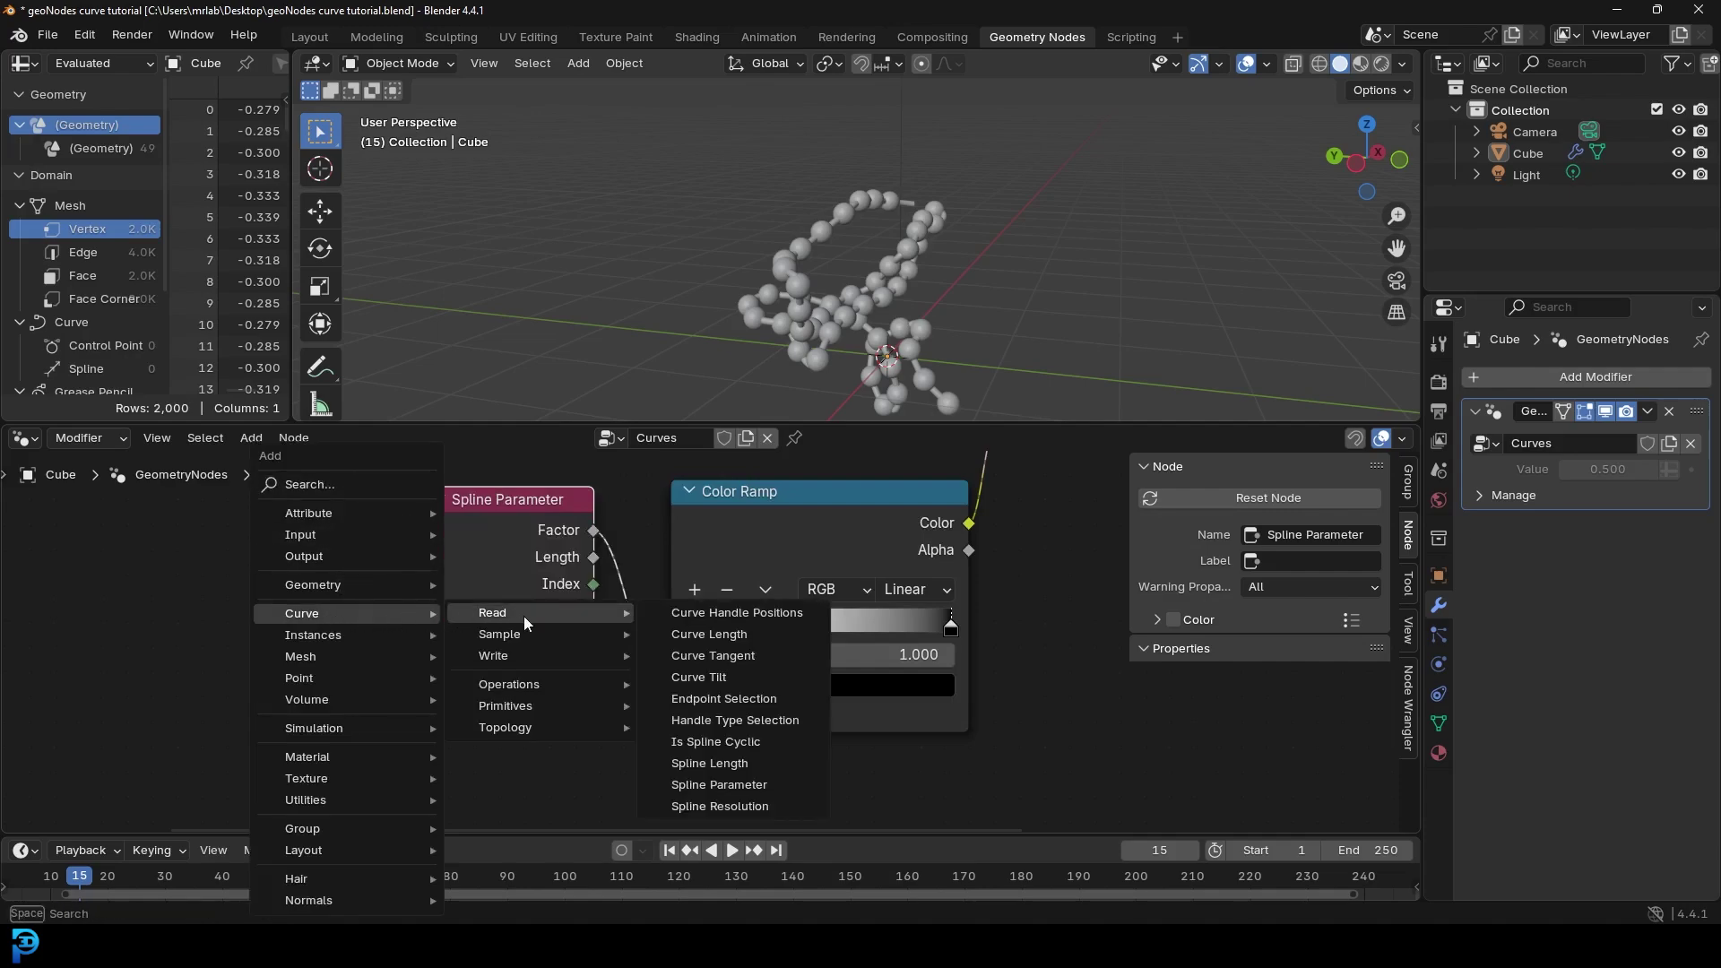
click(709, 698)
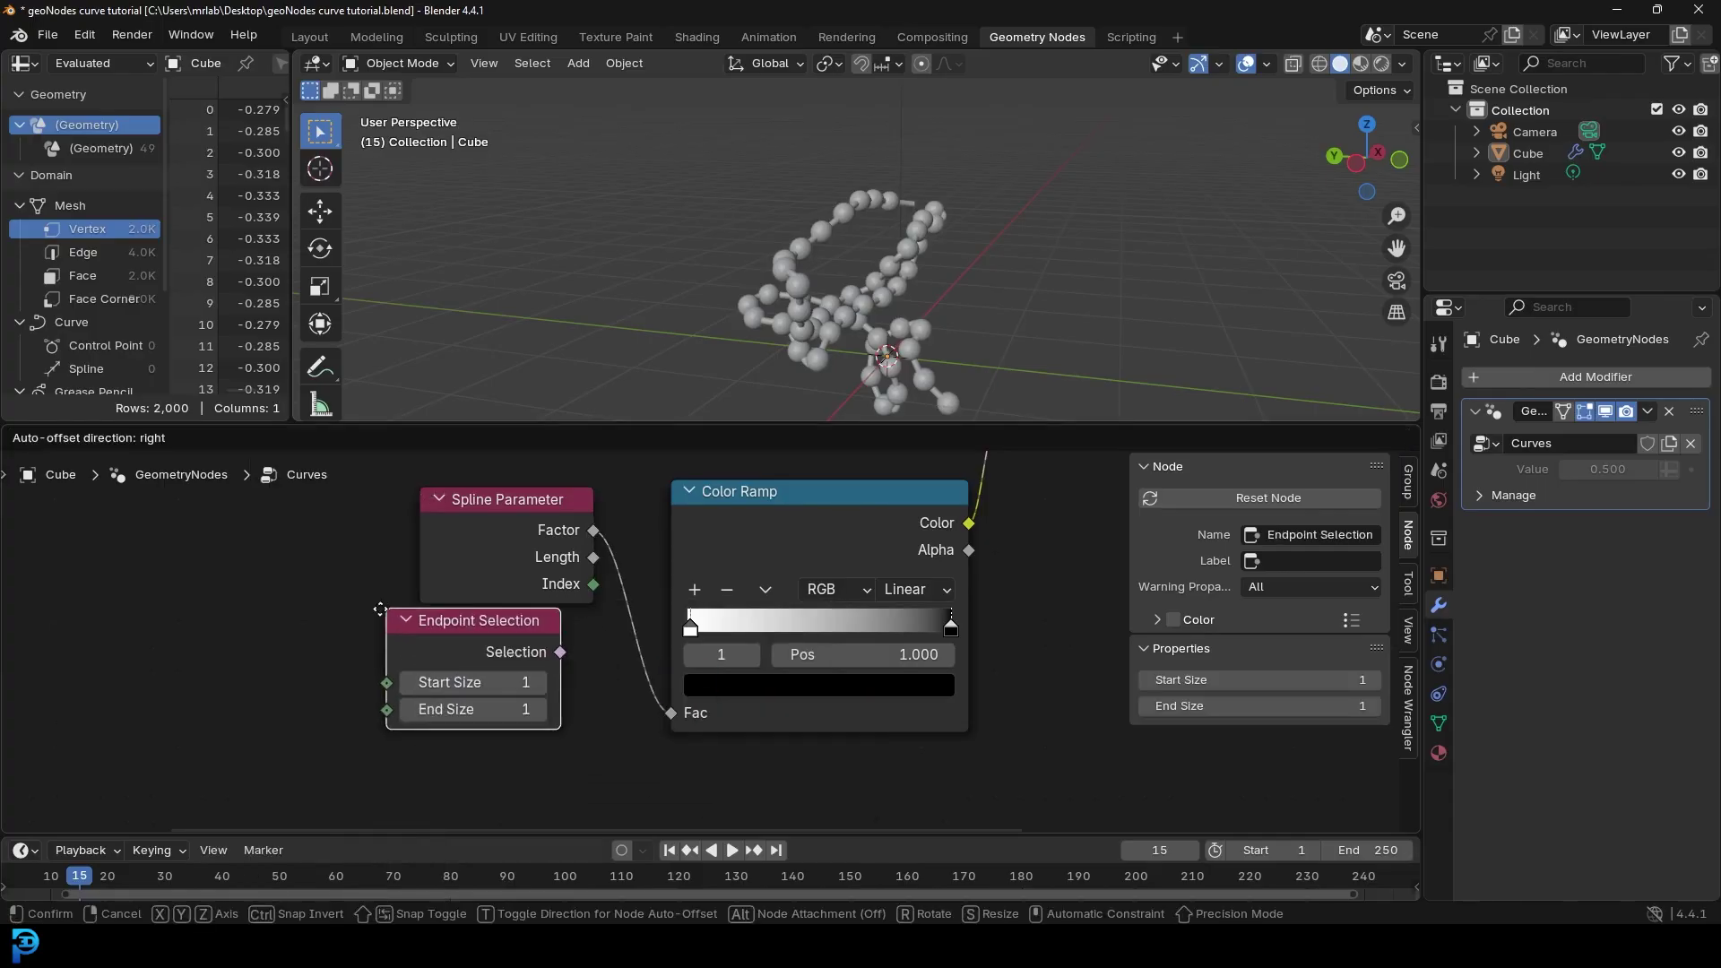
click(374, 645)
Step: Connect the Endpoint Selection's Selection output to the Balls On Curve selection input, replacing the Color Ramp link
scroll(536, 633, down, 5)
middle_drag(536, 633, 393, 747)
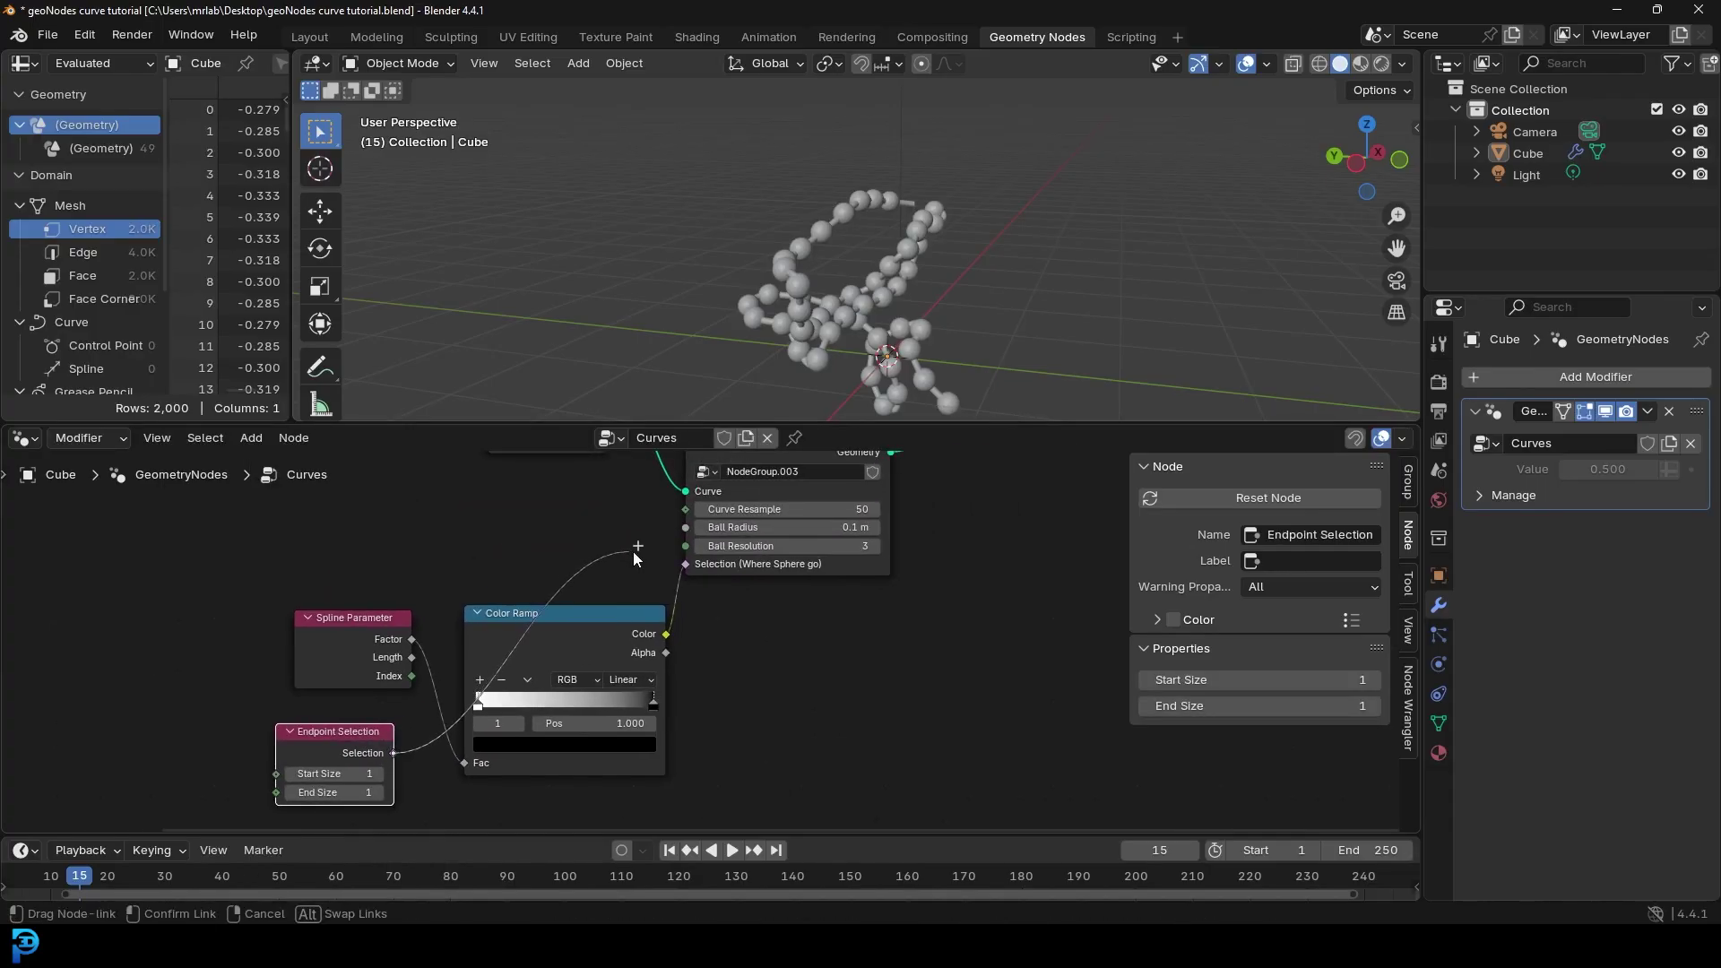
drag(682, 559, 683, 562)
middle_drag(780, 616, 673, 785)
scroll(732, 737, up, 2)
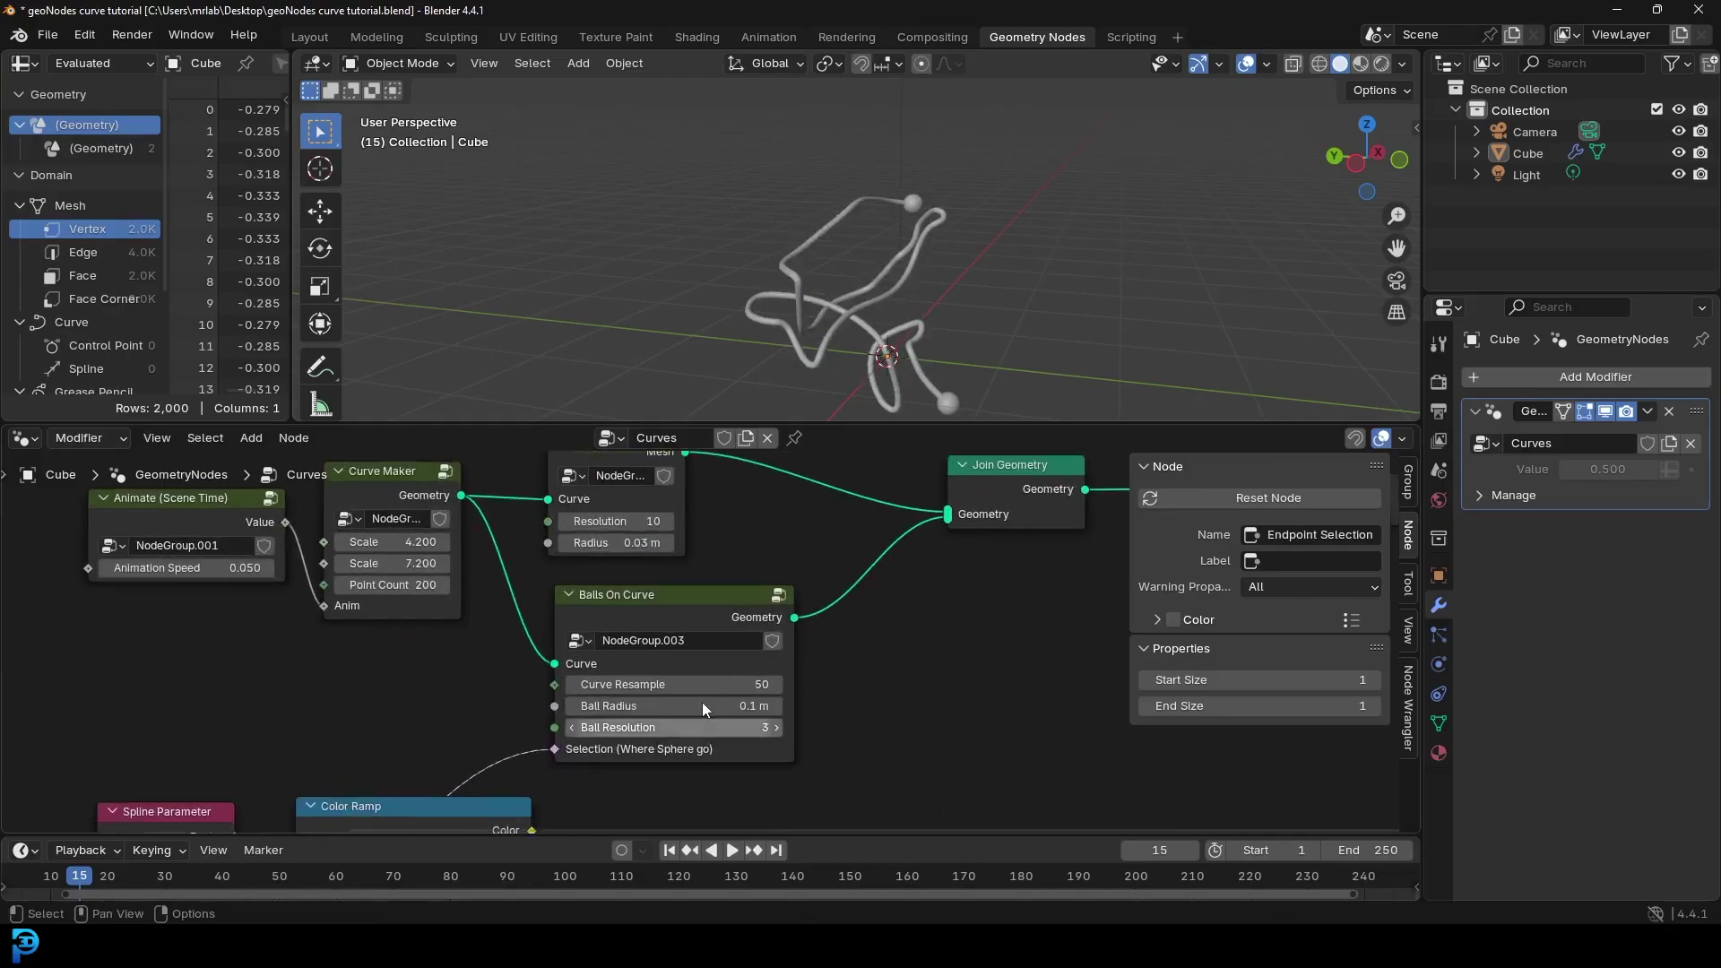
Step: Shift the Balls On Curve group slightly and move the Endpoint Selection node above the Spline Parameter node
drag(643, 612, 652, 619)
scroll(495, 700, down, 1)
middle_drag(489, 703, 643, 521)
drag(338, 745, 429, 508)
Step: Set the Endpoint Selection's Start Size to 2
scroll(941, 201, up, 2)
shift+middle_drag(947, 223, 900, 162)
scroll(900, 161, down, 1)
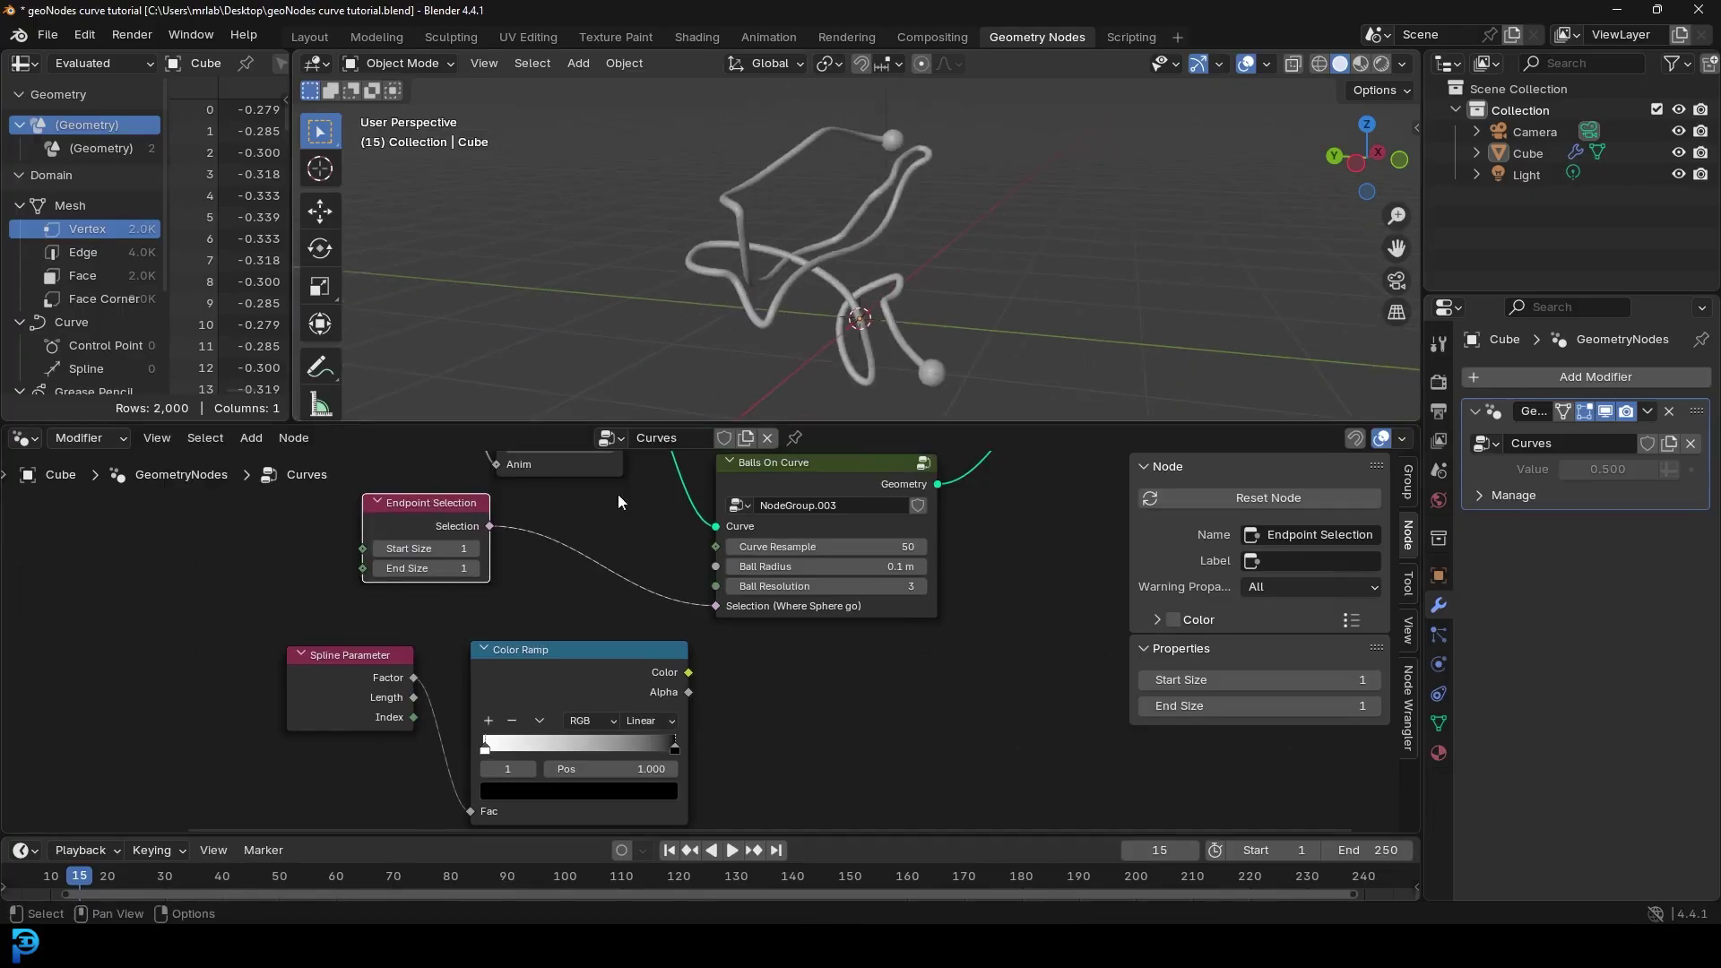
scroll(728, 650, up, 1)
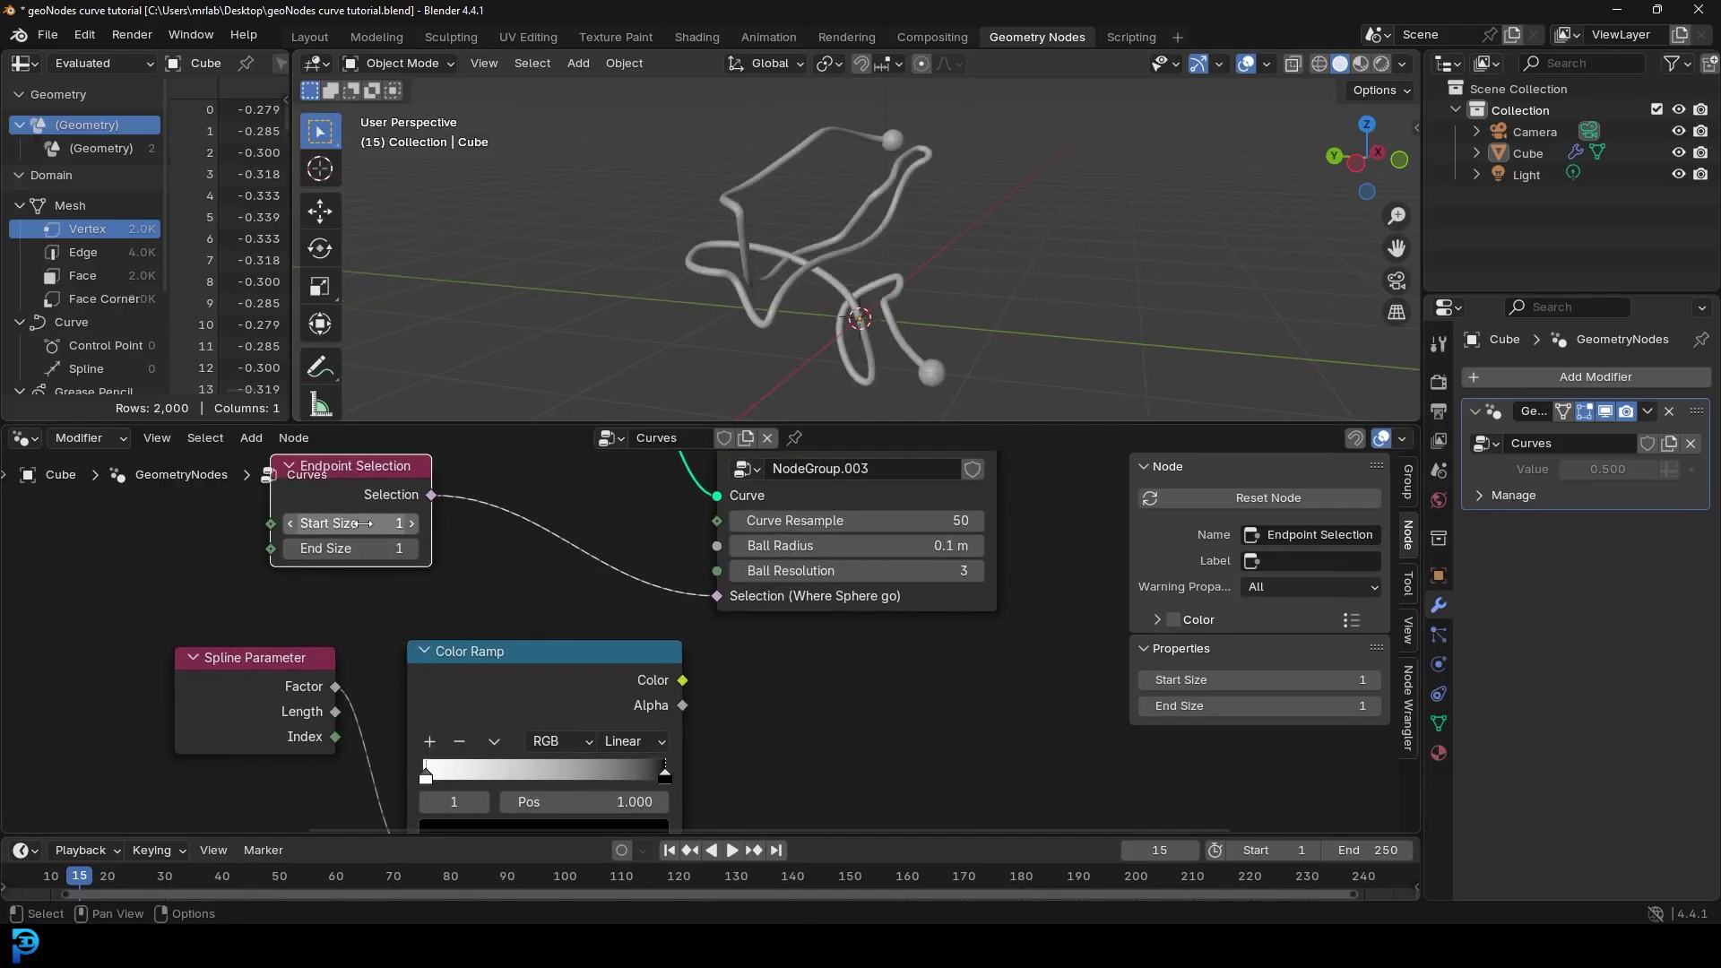
scroll(338, 548, up, 1)
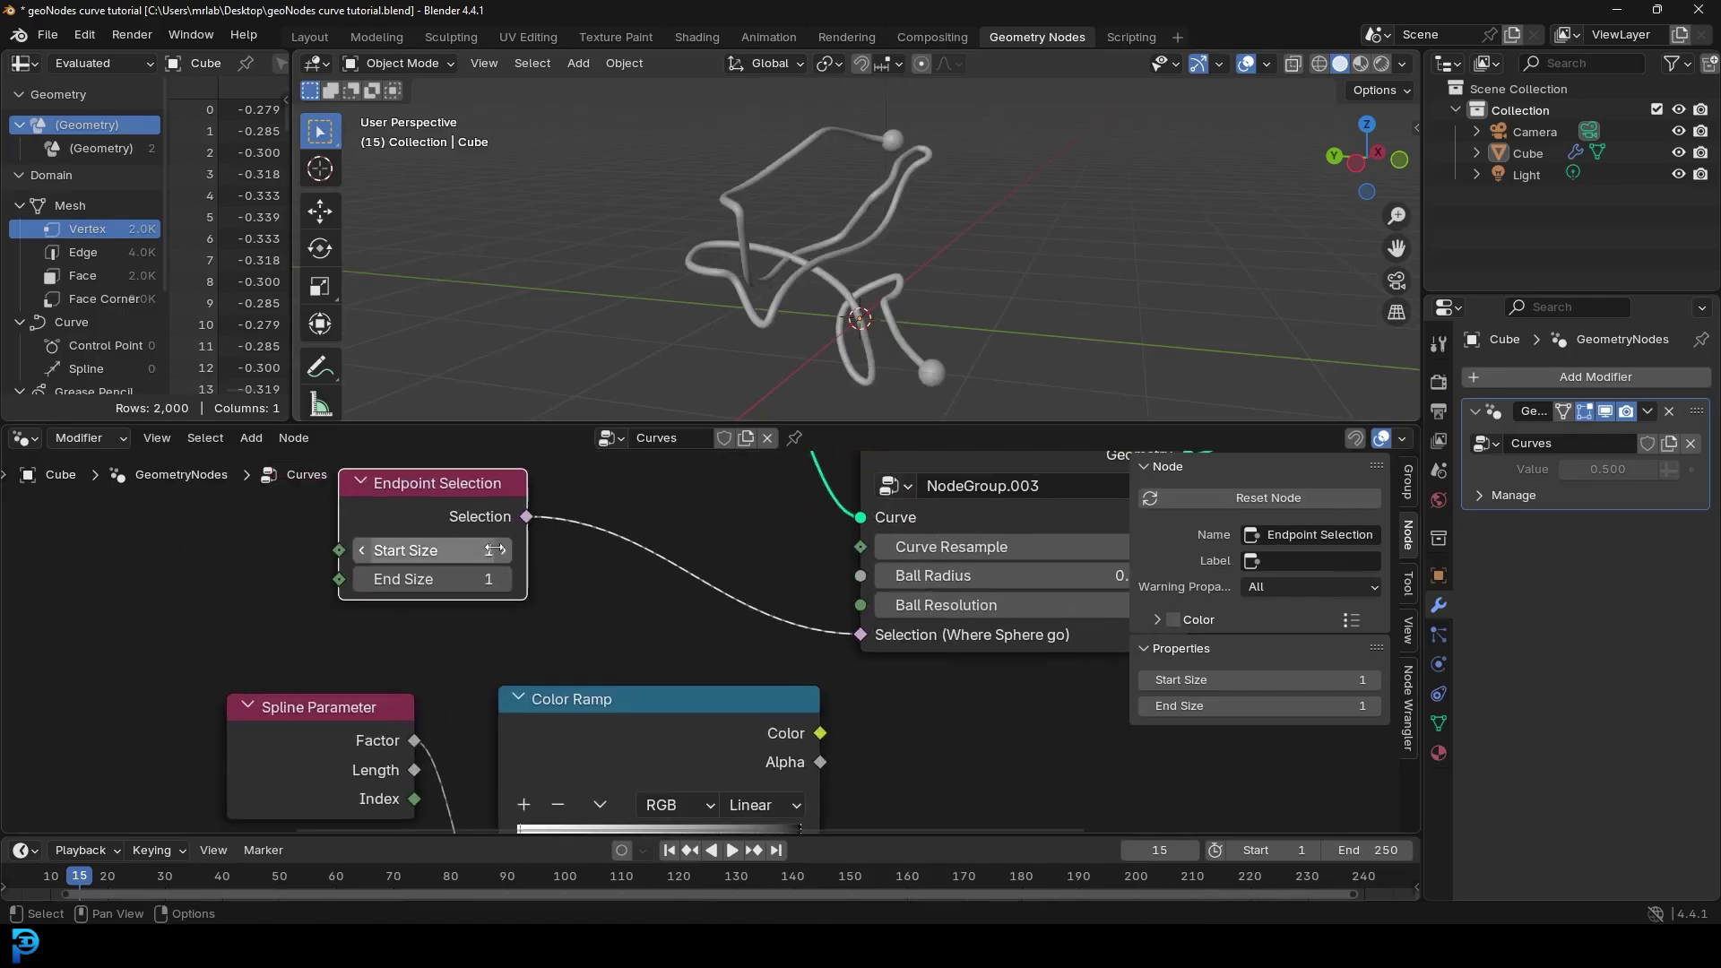
scroll(944, 334, up, 4)
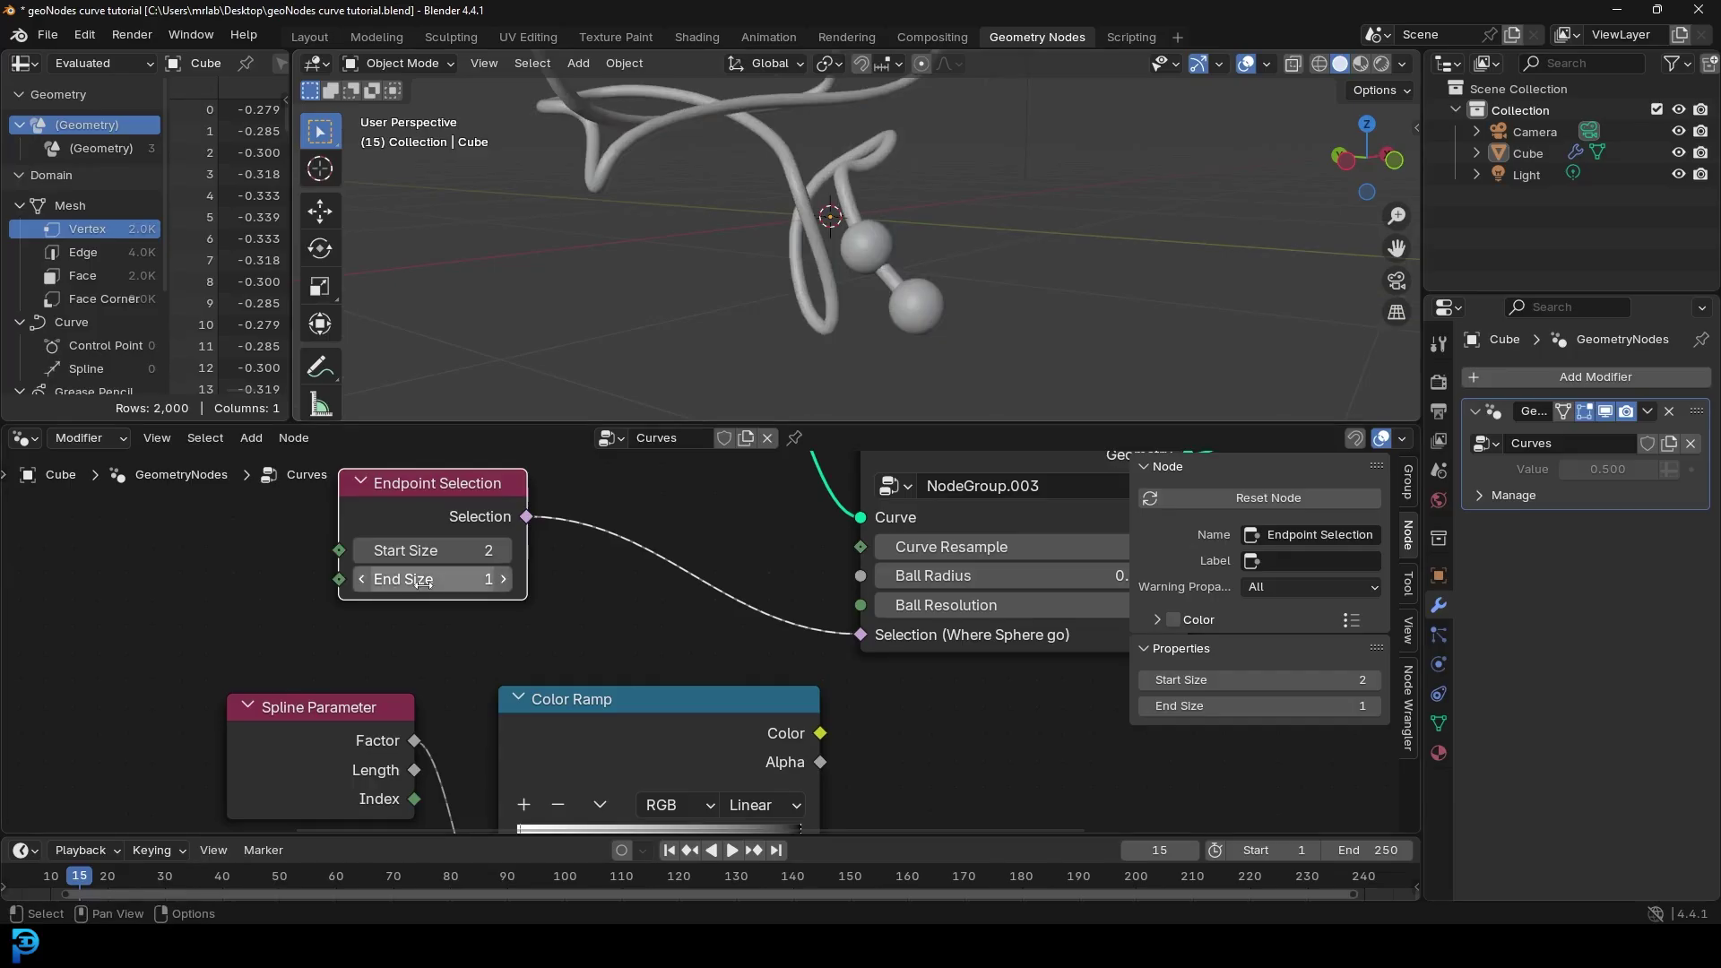
Step: Set the Endpoint Selection's End Size to 4
middle_drag(744, 228, 874, 176)
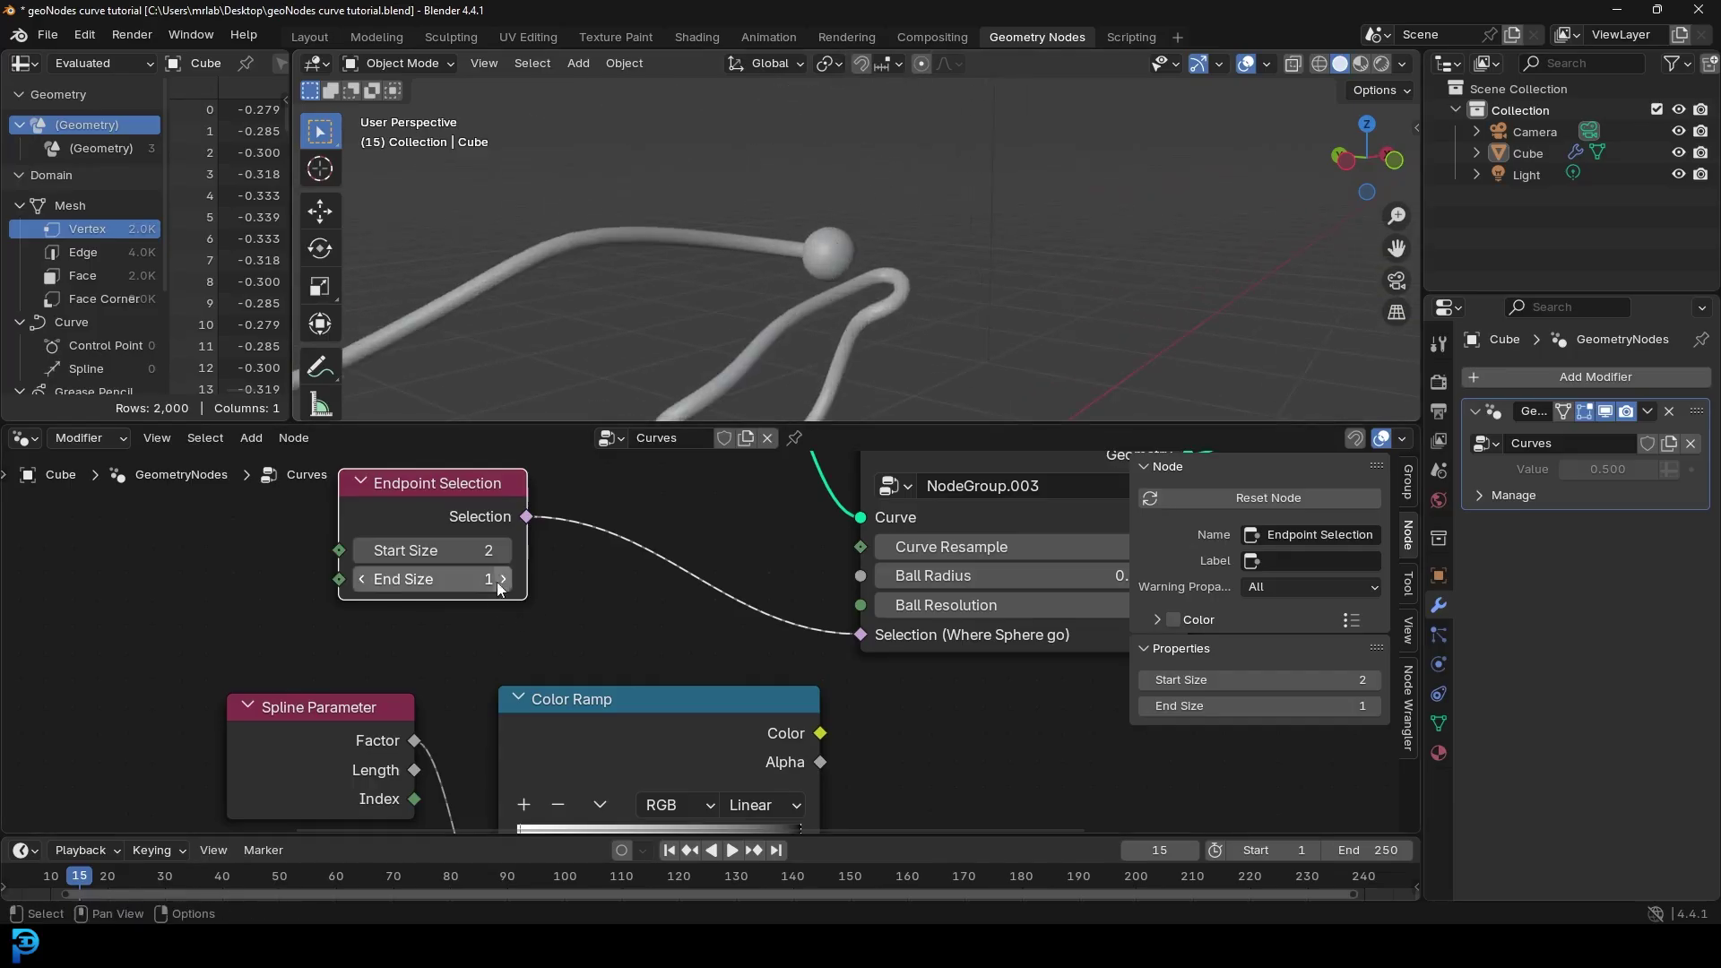
text(4)
key(Return)
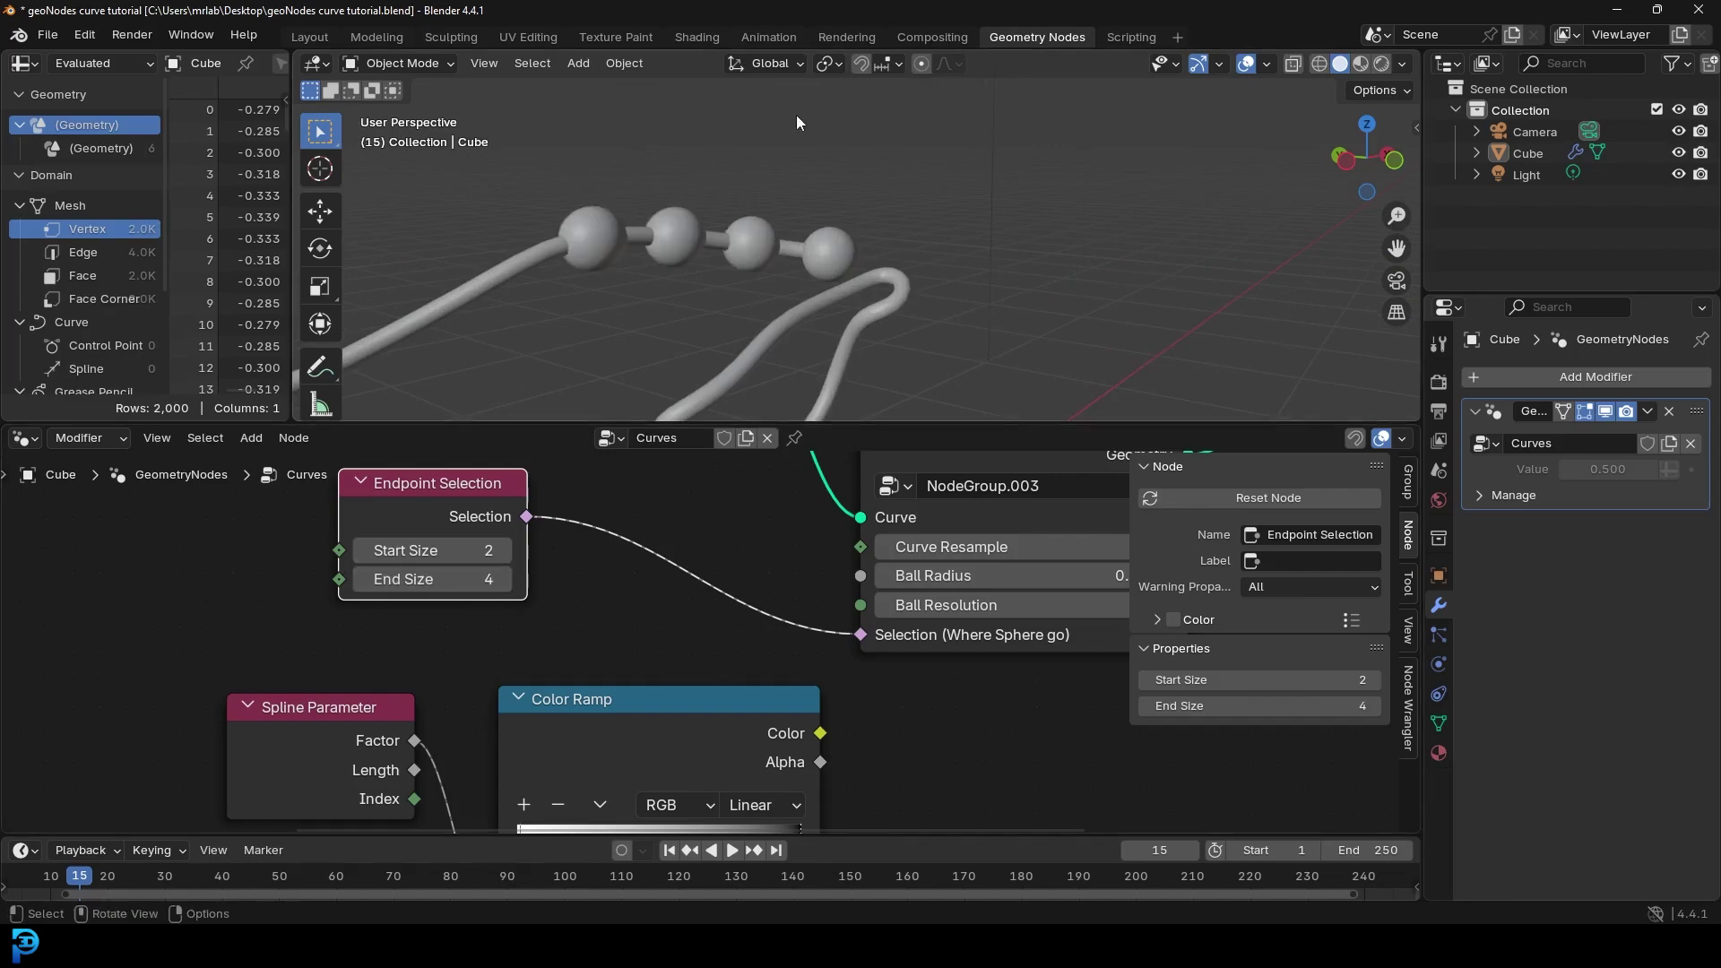
Step: Play the animation to check the spheres at both ends of the moving curve, and stop it
middle_drag(914, 311, 837, 143)
key(space)
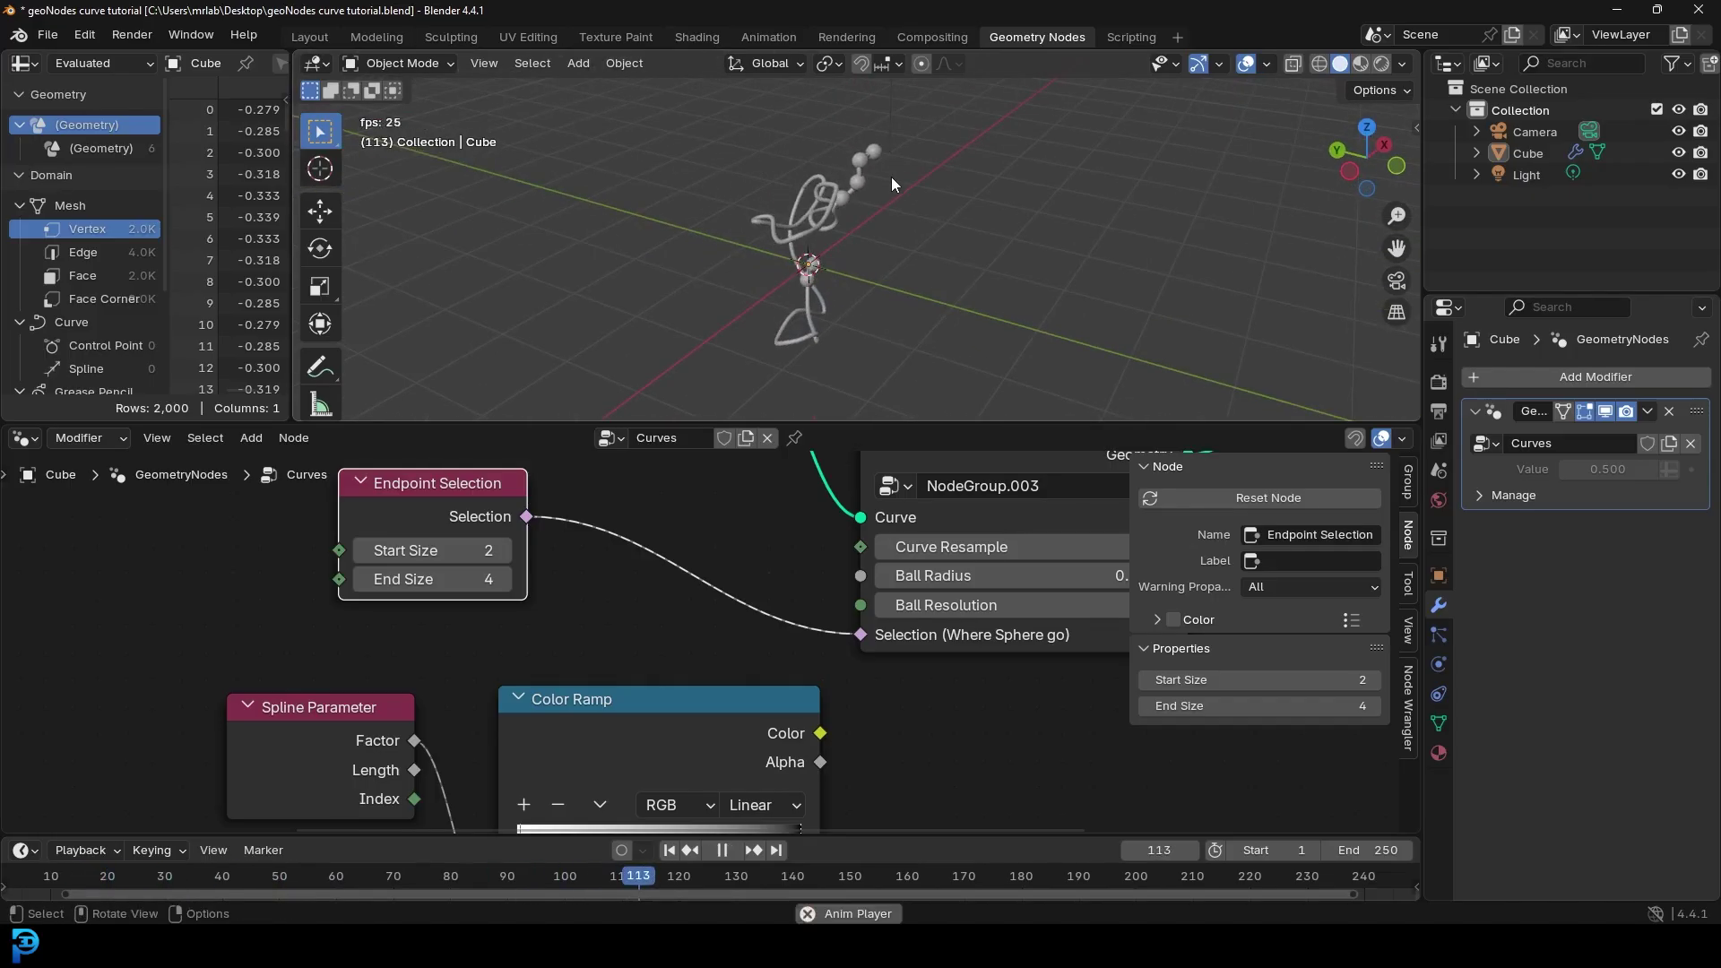
key(space)
Step: Set the Curve To Mesh group's Radius to 0.08 m to thicken the tube
scroll(855, 554, down, 4)
middle_drag(904, 478, 627, 674)
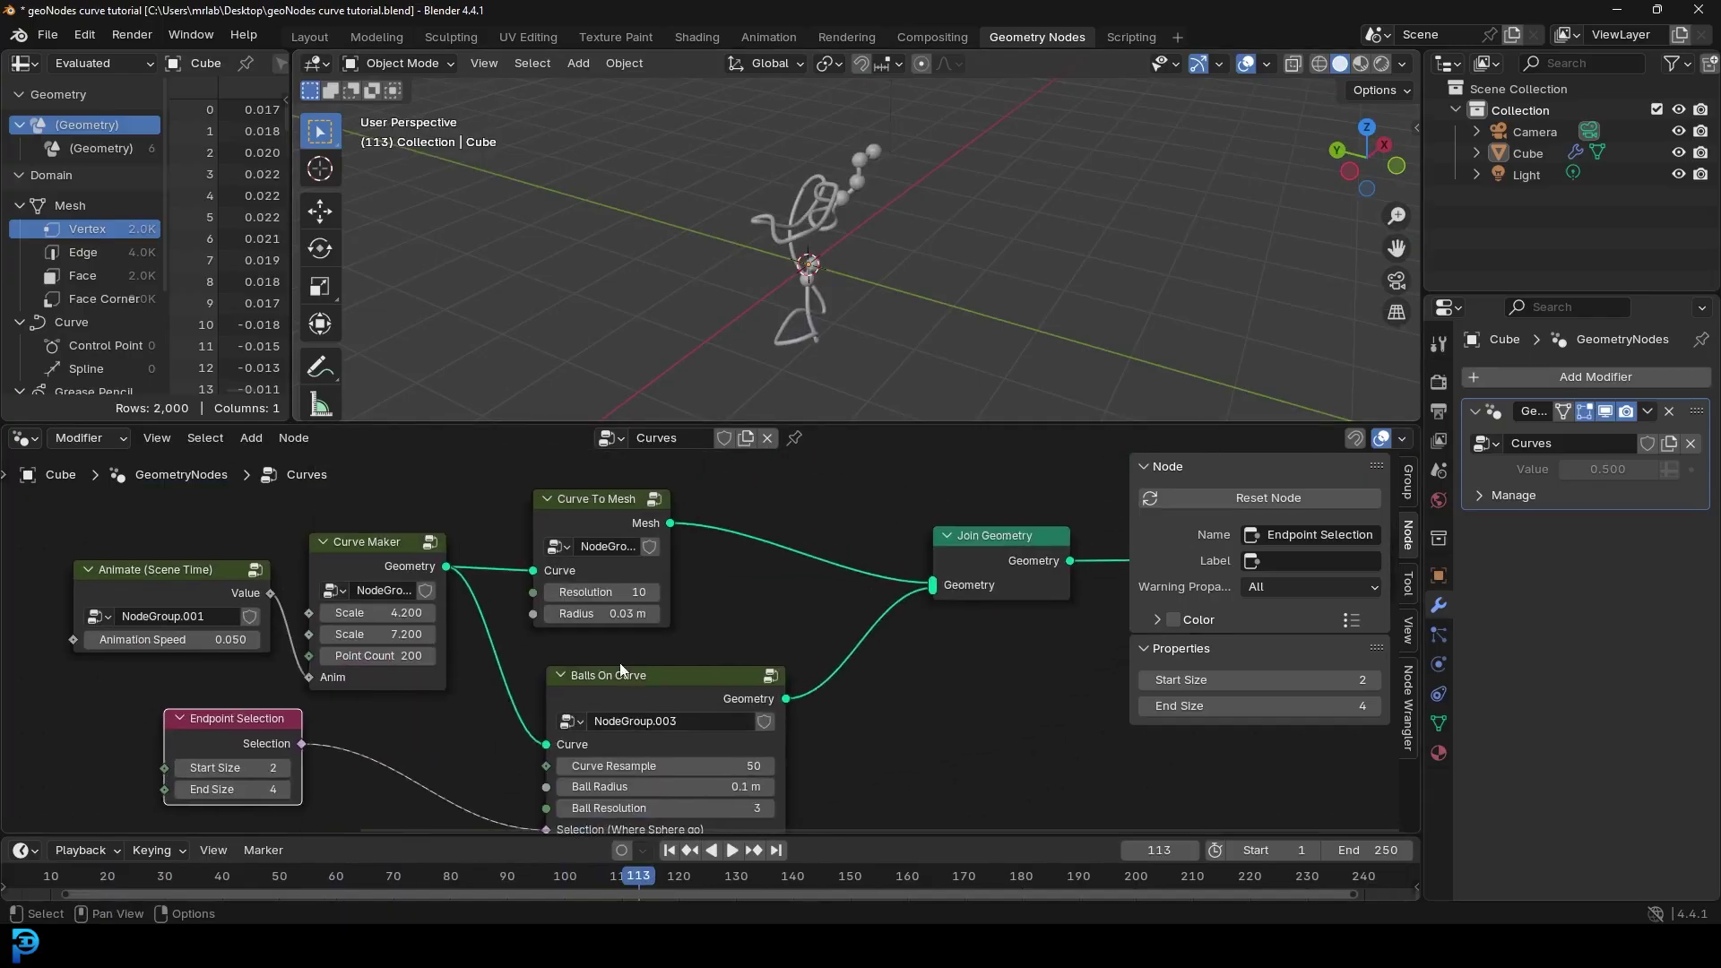
scroll(628, 674, up, 4)
mouse_move(550, 604)
mouse_down()
mouse_move(592, 604)
mouse_move(550, 604)
mouse_up()
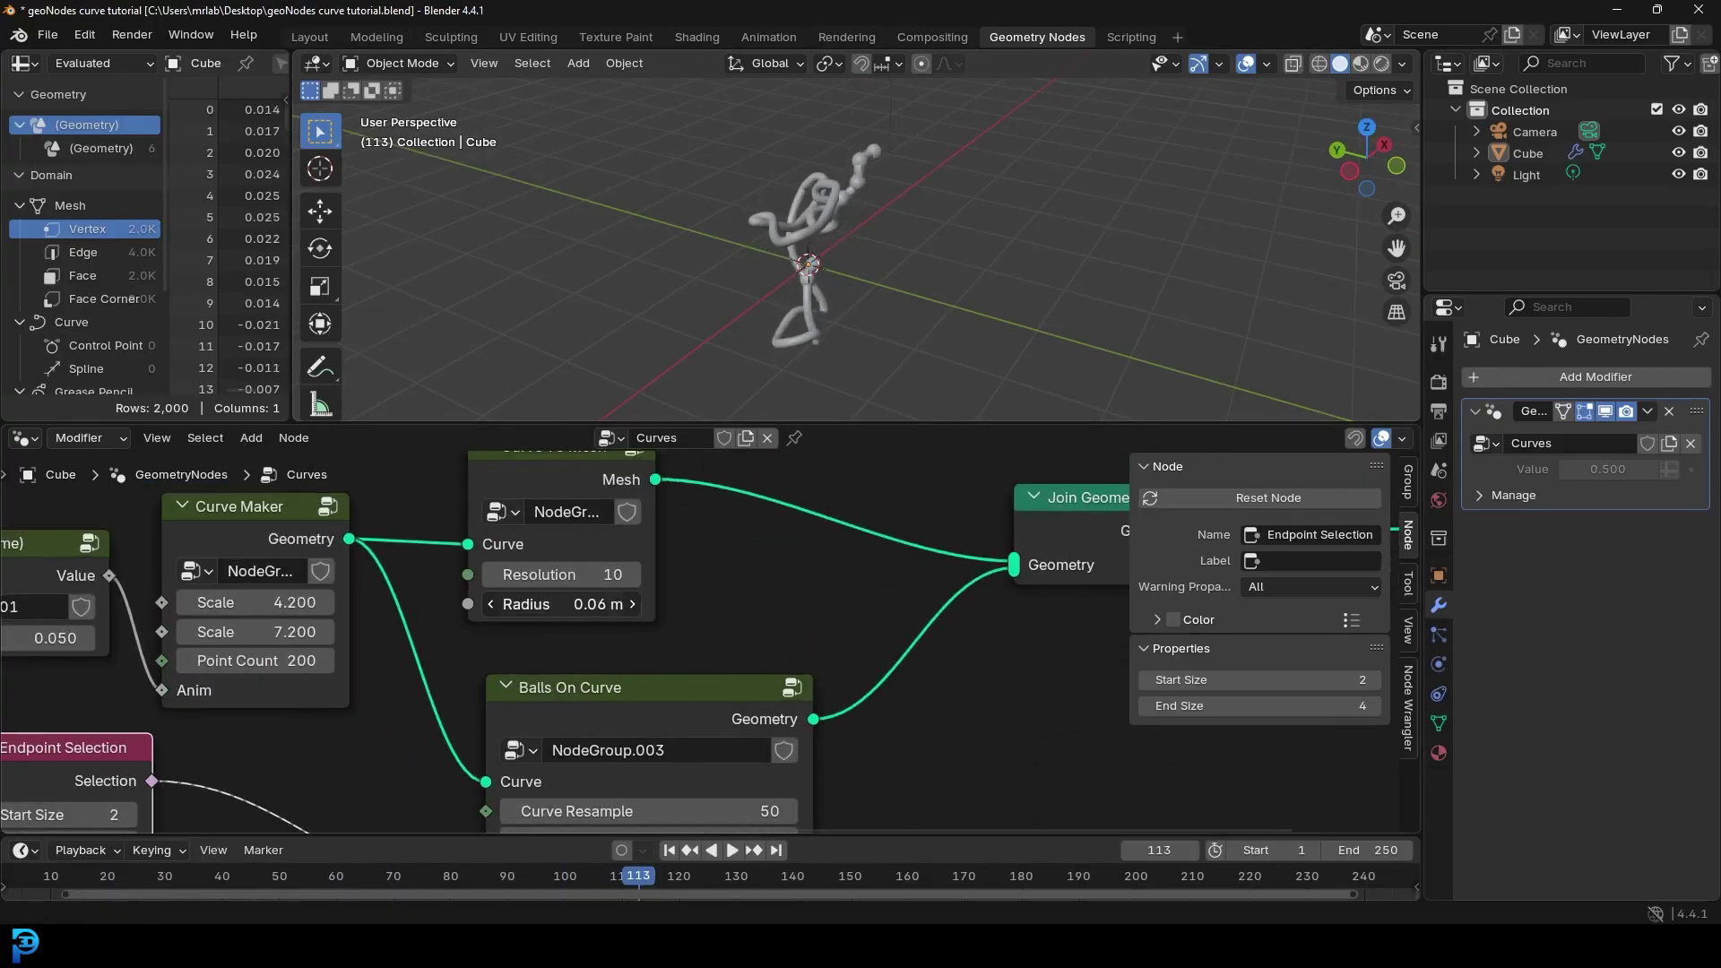
Step: Set the Balls On Curve group's Ball Radius to 0.21 m and its Curve Resample to 12
scroll(659, 717, down, 1)
middle_drag(659, 717, 702, 525)
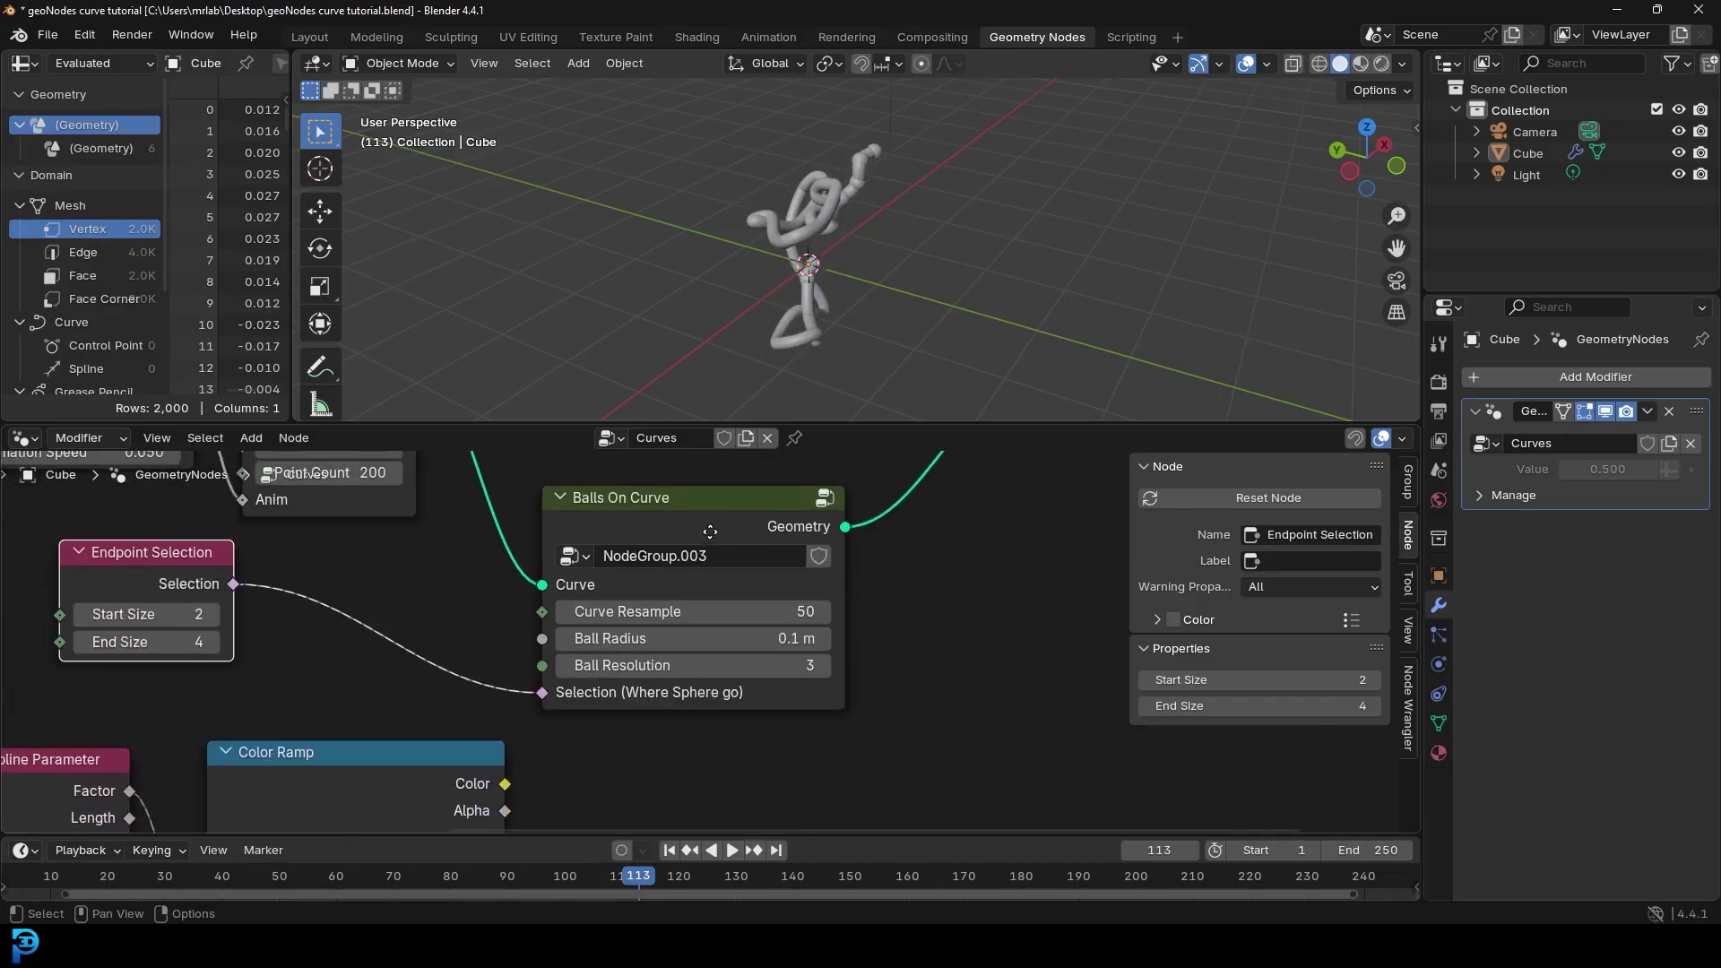
scroll(706, 634, up, 3)
mouse_move(633, 638)
mouse_down()
mouse_move(704, 637)
mouse_move(666, 637)
mouse_up()
click(703, 589)
text(12)
key(Return)
Step: Play the animation while orbiting around the thicker tube and larger spheres, and stop it
key(space)
middle_drag(698, 217, 985, 217)
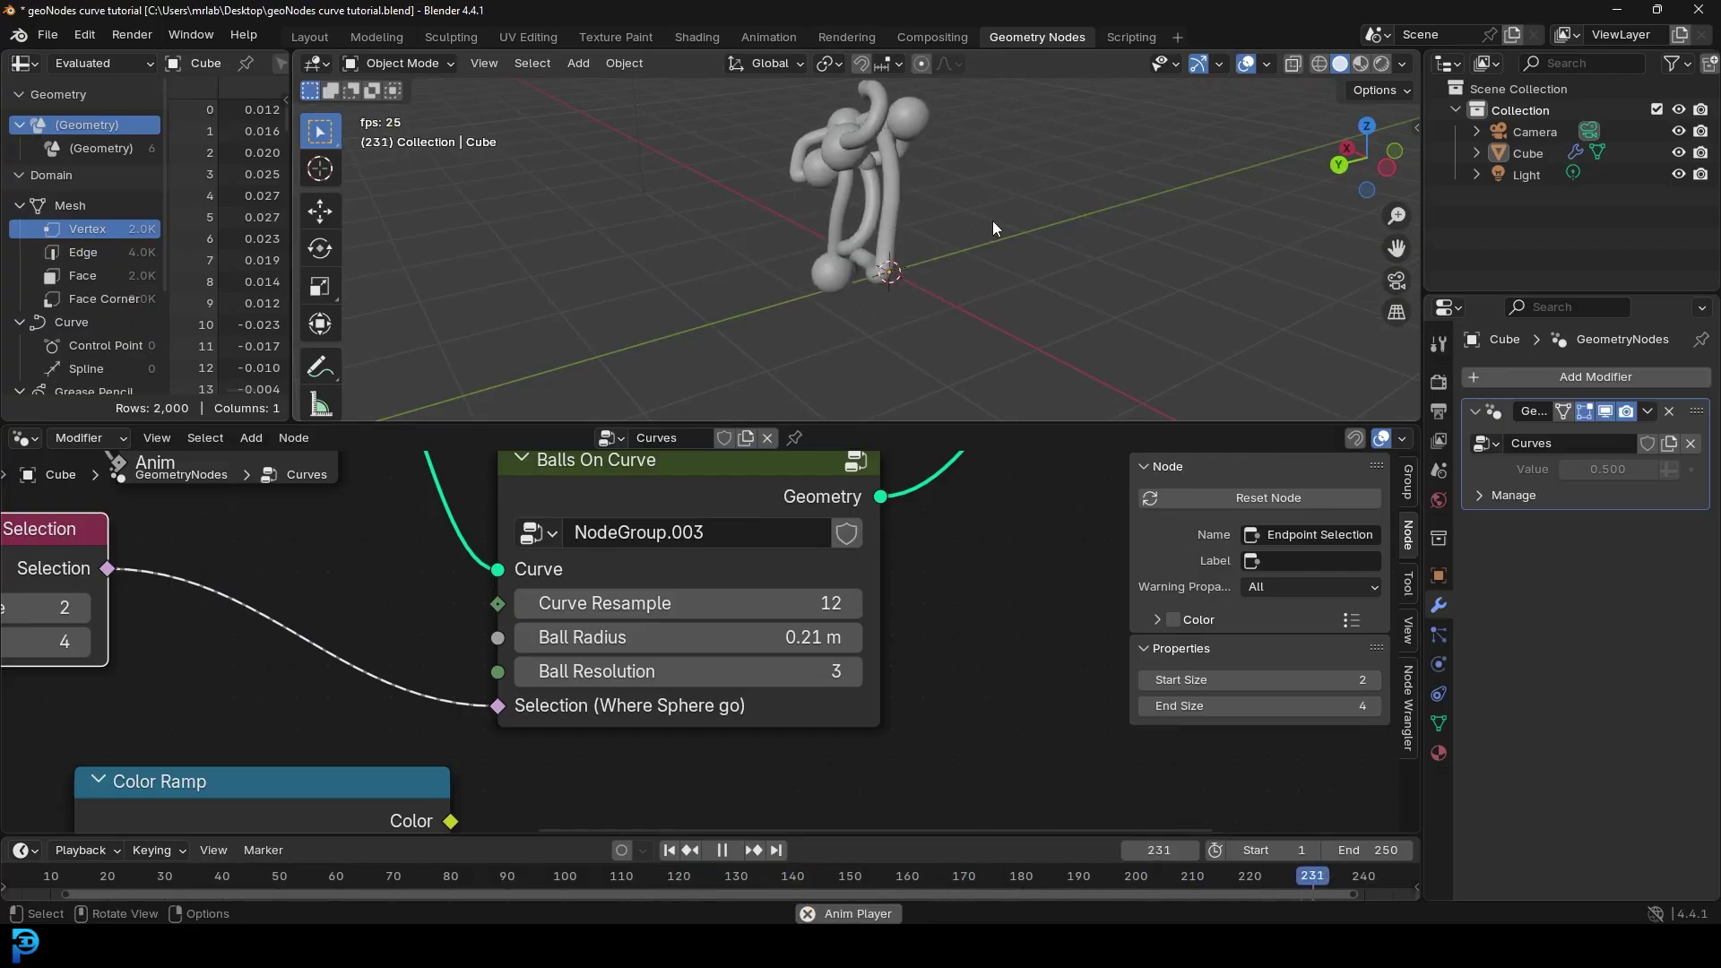
key(space)
Step: Give the node editor more height, hide its sidebar and fit the whole node tree in view
scroll(502, 545, down, 4)
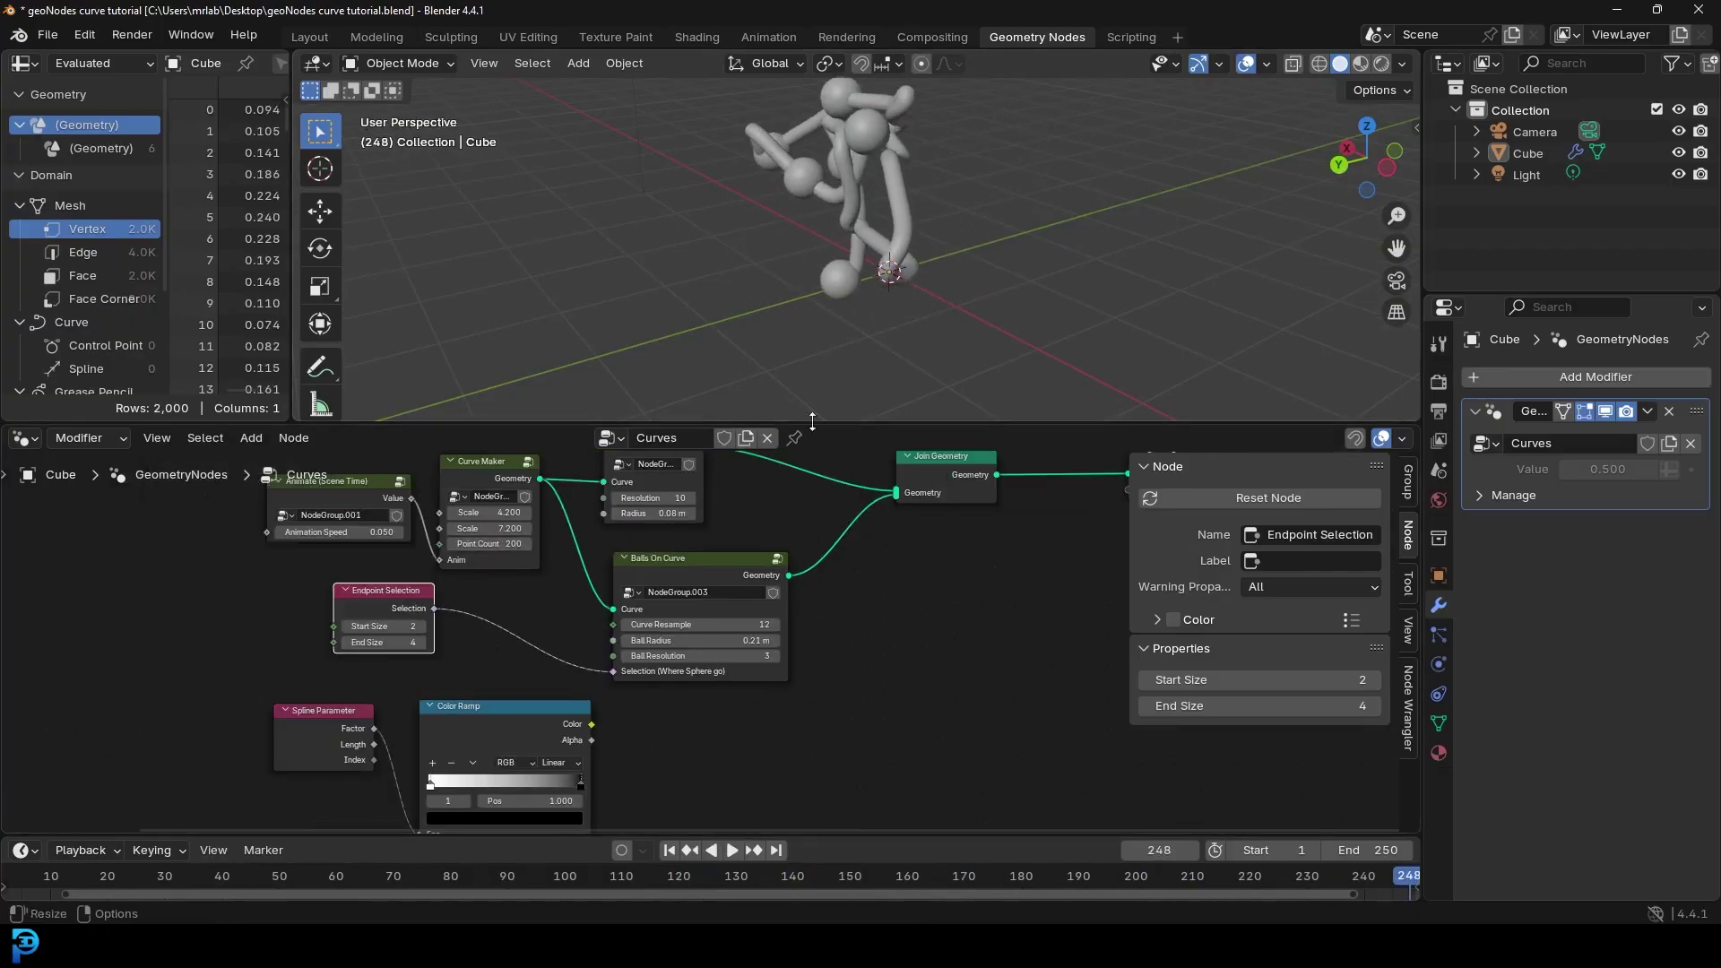
drag(835, 423, 835, 319)
key(n)
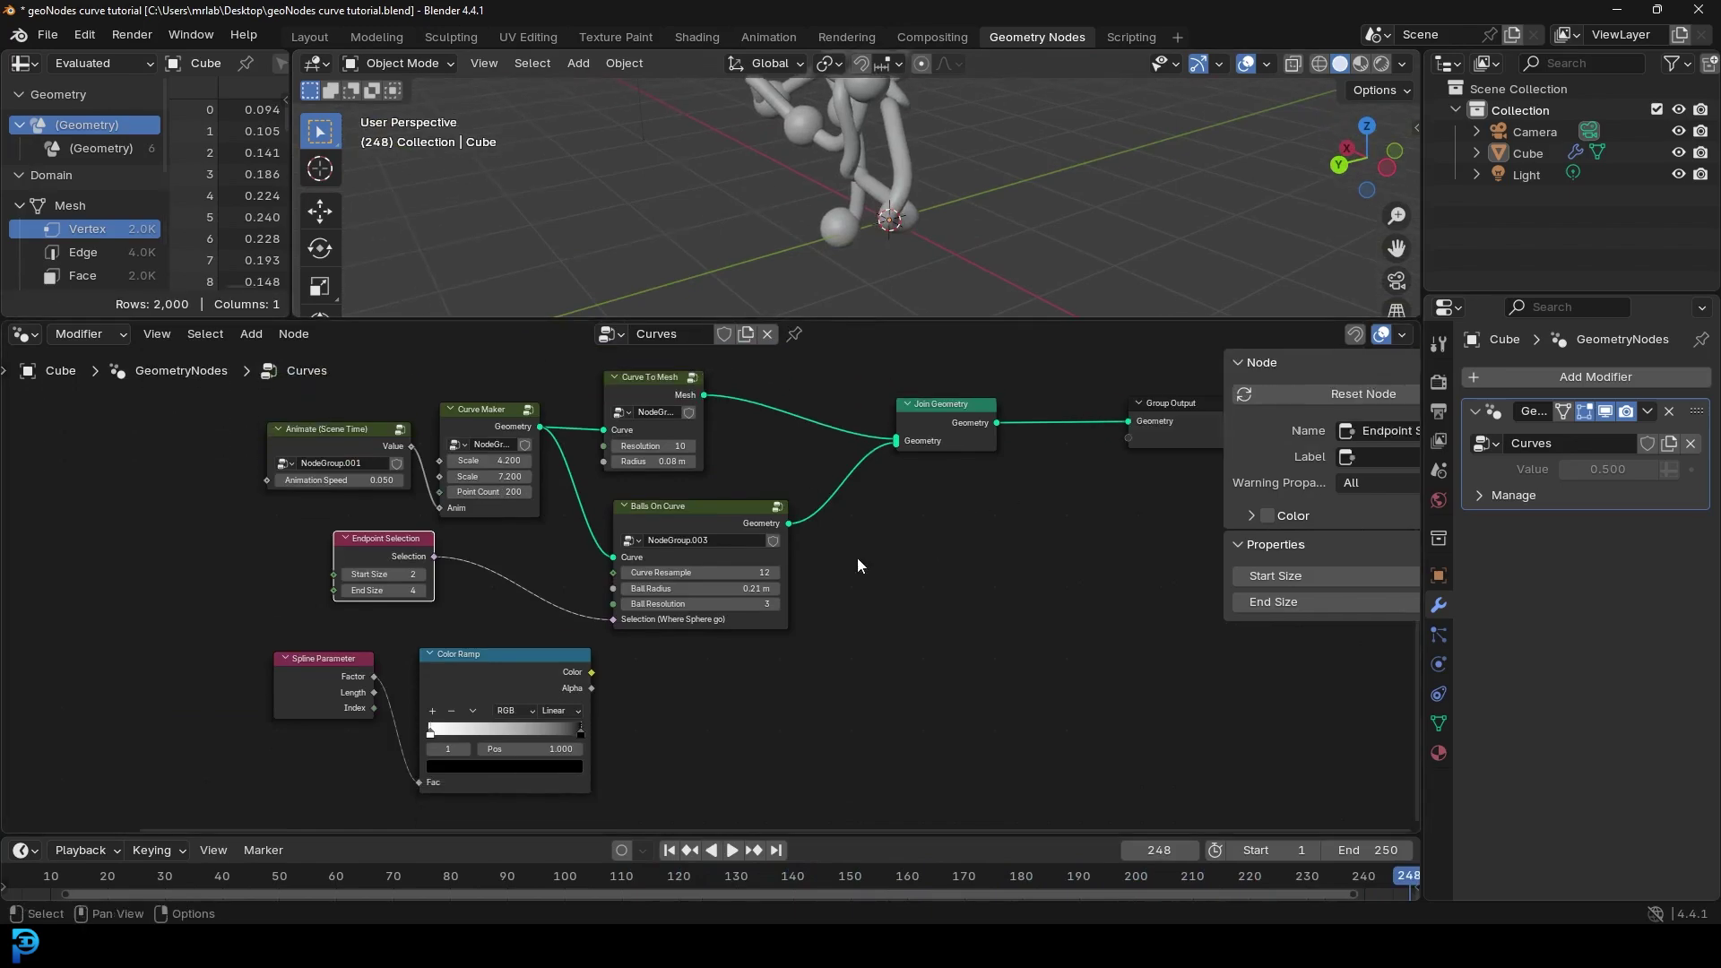
key(Home)
Step: Tidy the node layout by repositioning the Color Ramp, Spline Parameter, Balls On Curve, Curve To Mesh and Join Geometry nodes
drag(448, 665, 440, 637)
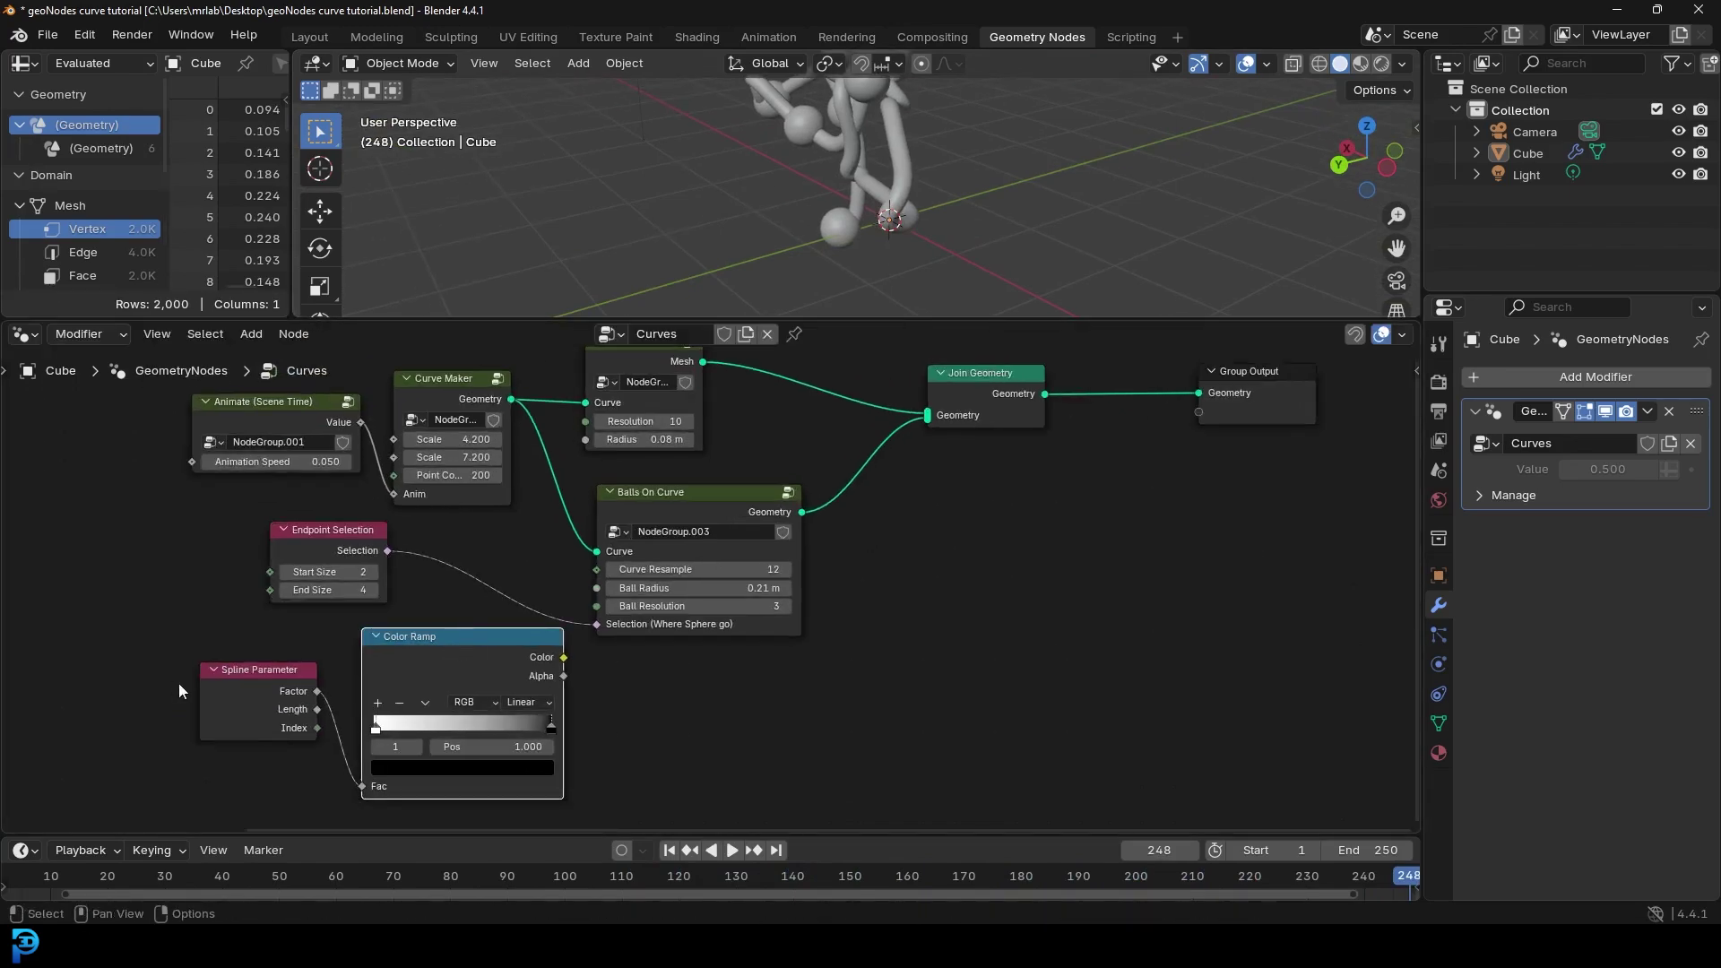
drag(258, 676, 258, 716)
drag(644, 488, 603, 460)
scroll(805, 492, down, 1)
middle_drag(804, 492, 687, 645)
middle_drag(821, 190, 868, 163)
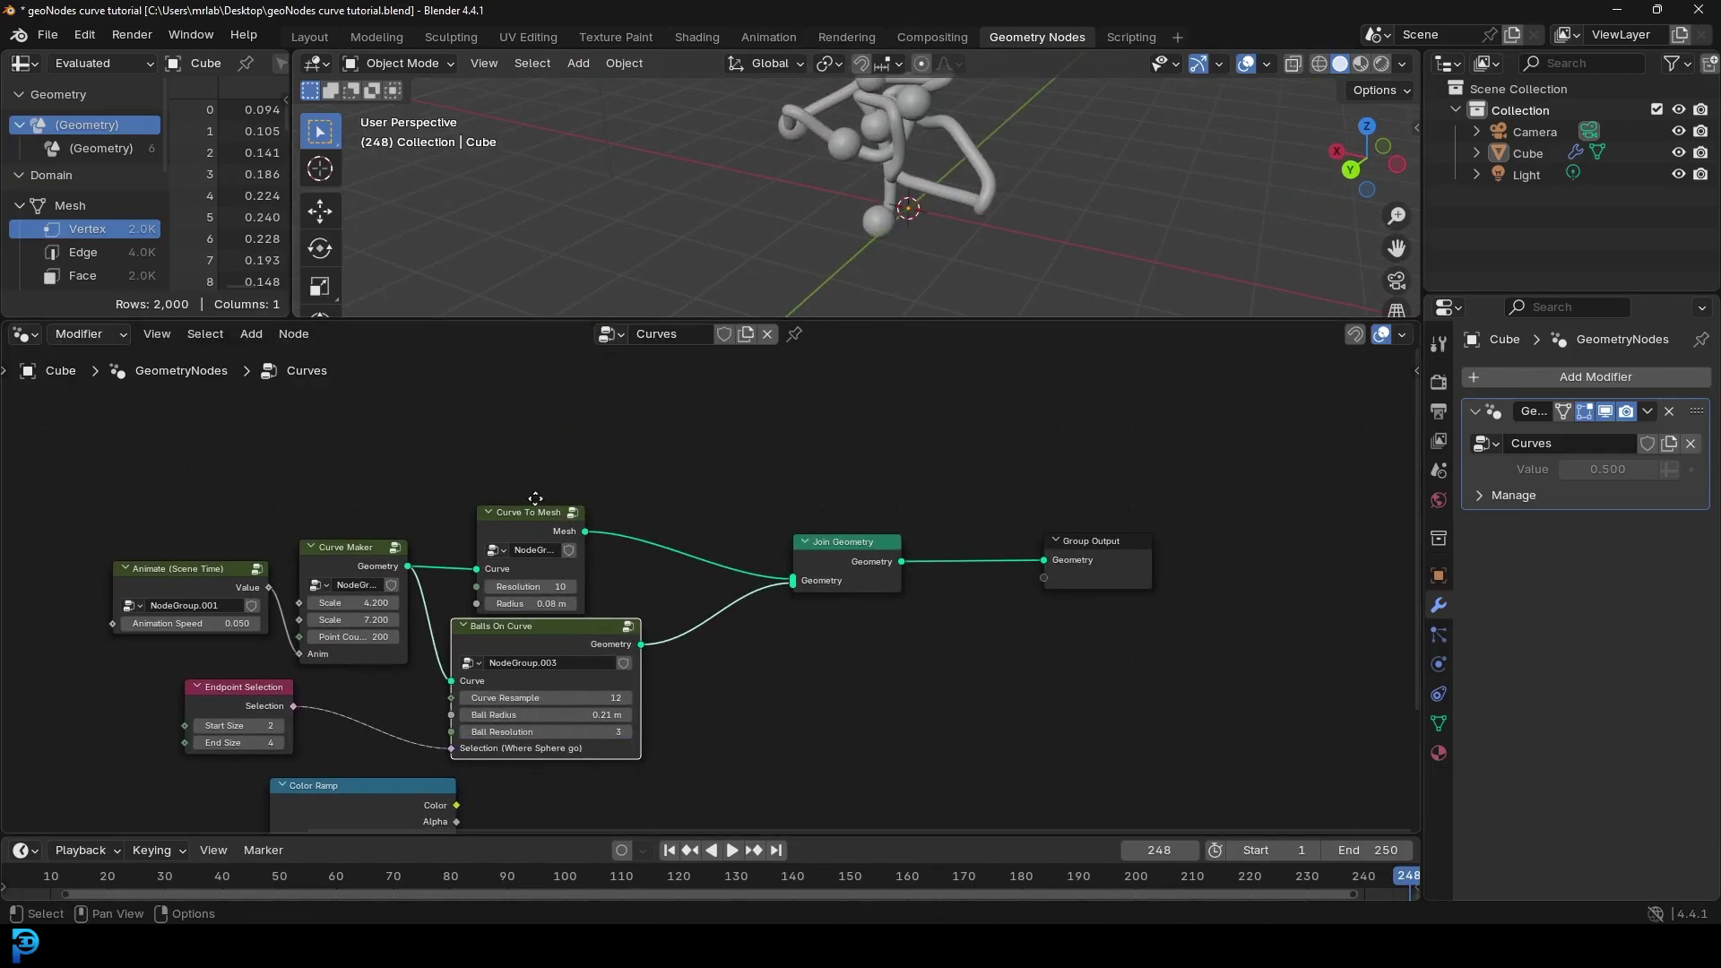
drag(535, 499, 547, 461)
drag(851, 542, 800, 540)
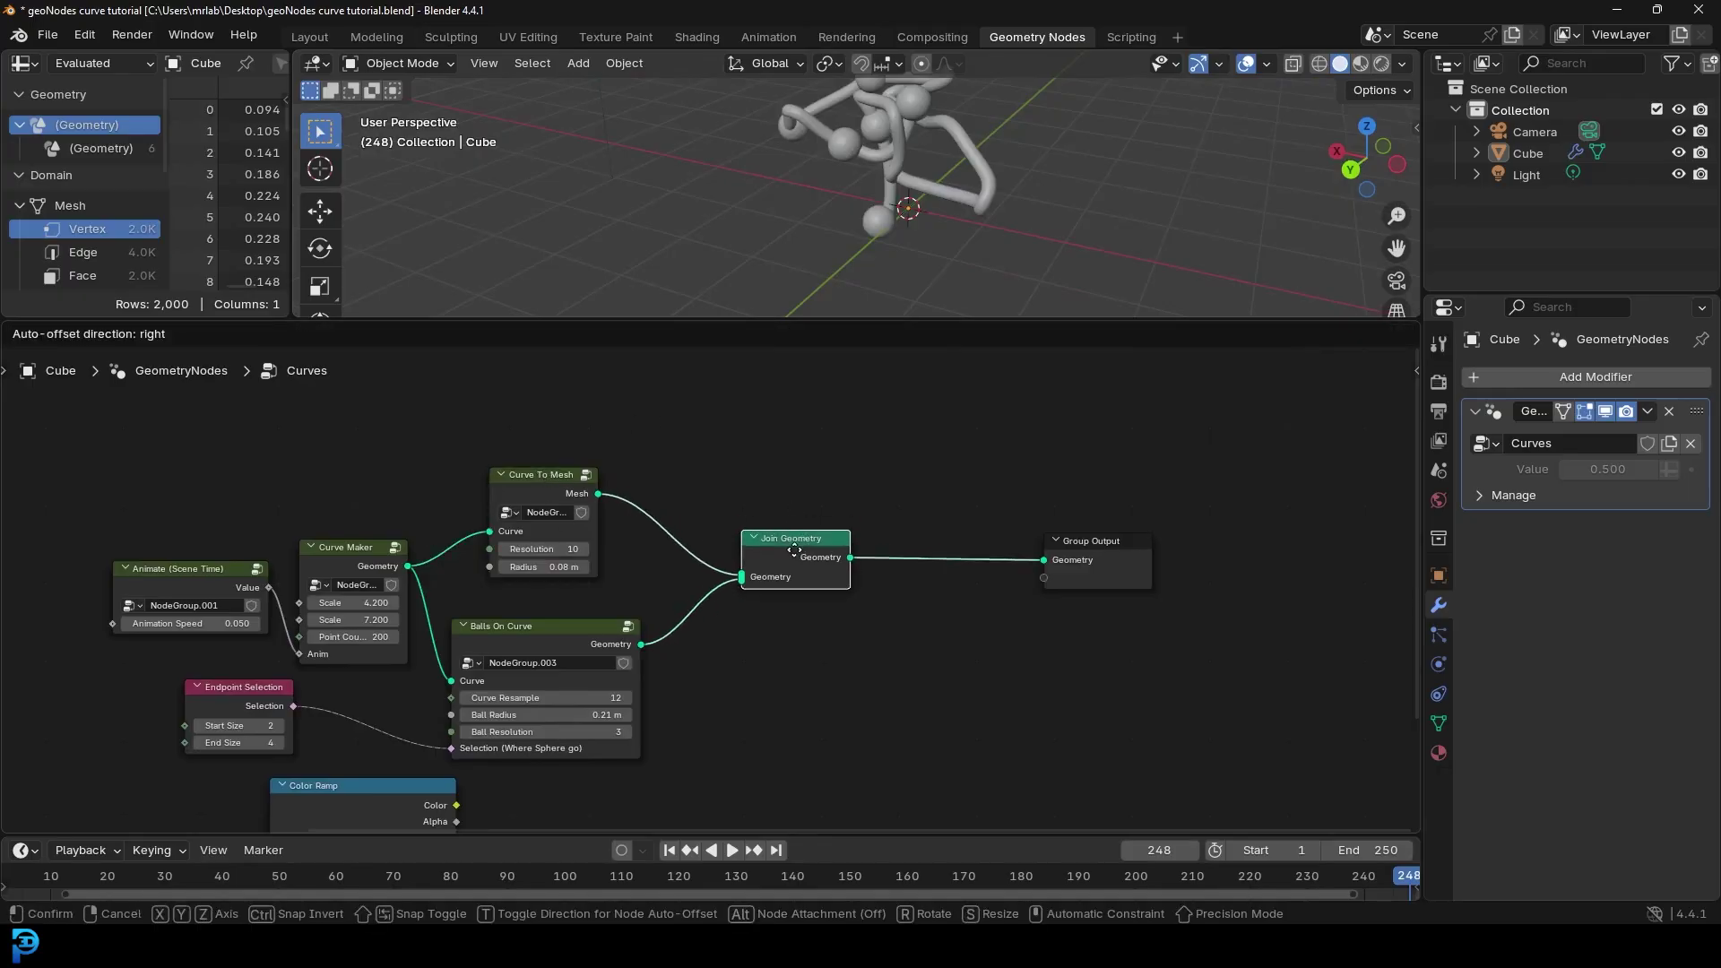
Step: Play the animation in a taller 3D viewport and examine the tube and spheres from several angles
middle_drag(882, 269, 944, 181)
key(space)
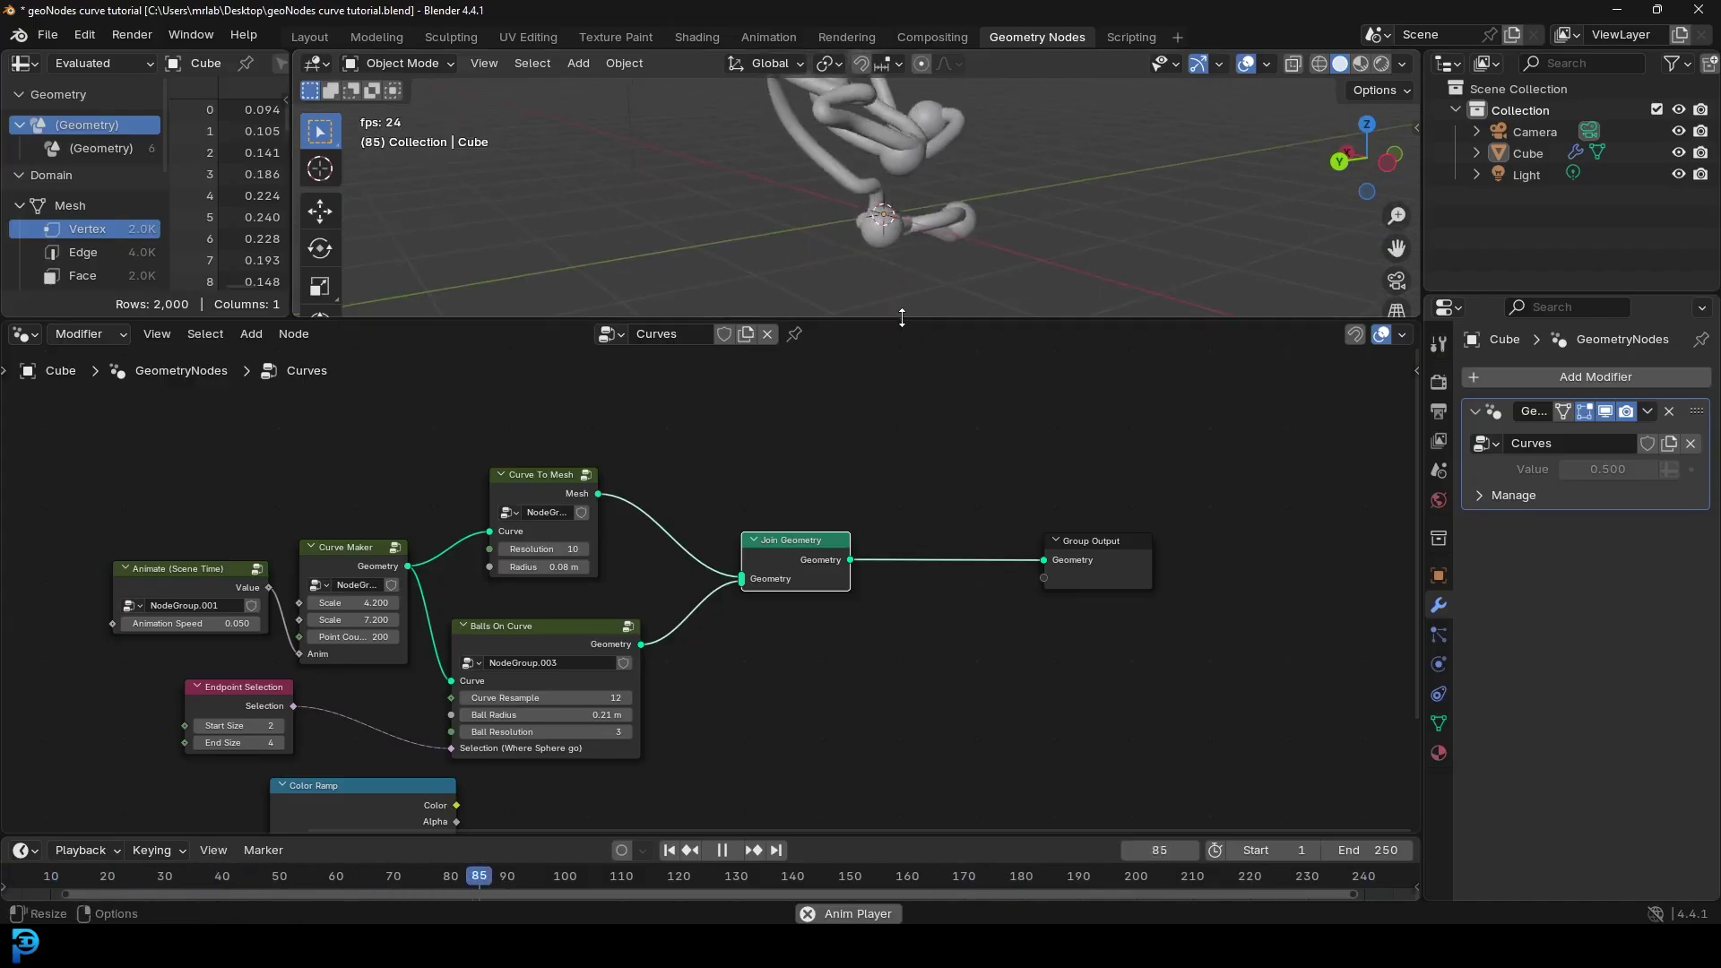
drag(902, 316, 903, 484)
middle_drag(887, 269, 713, 251)
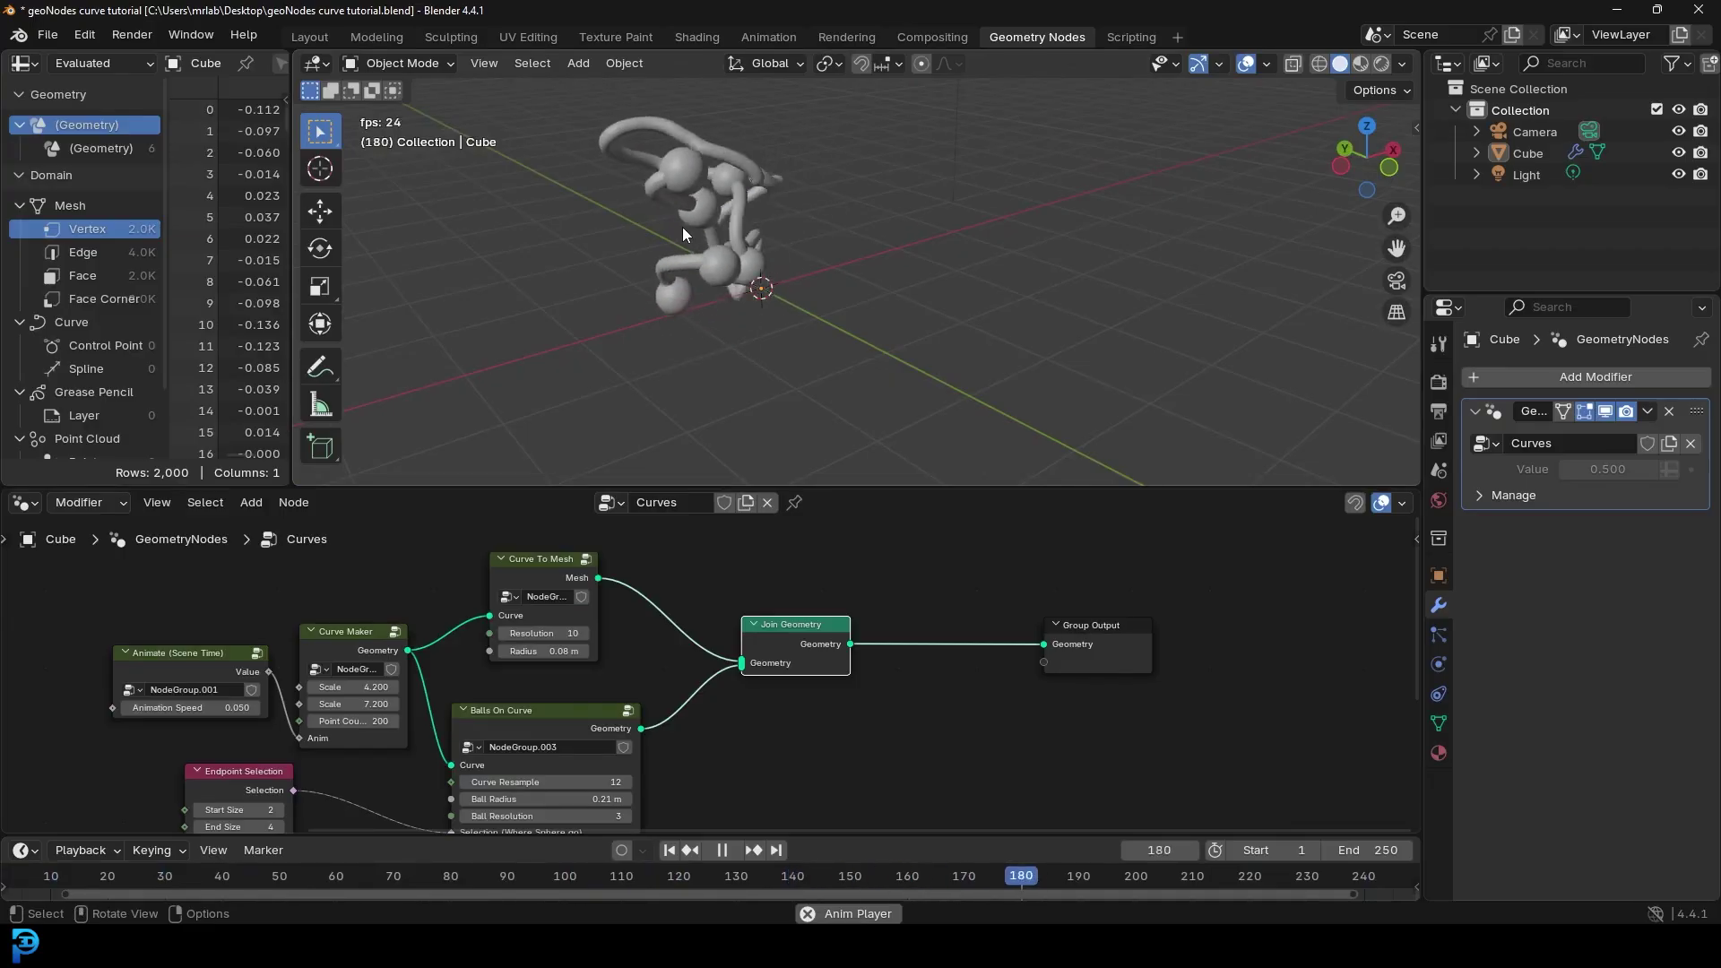
middle_drag(583, 690, 687, 593)
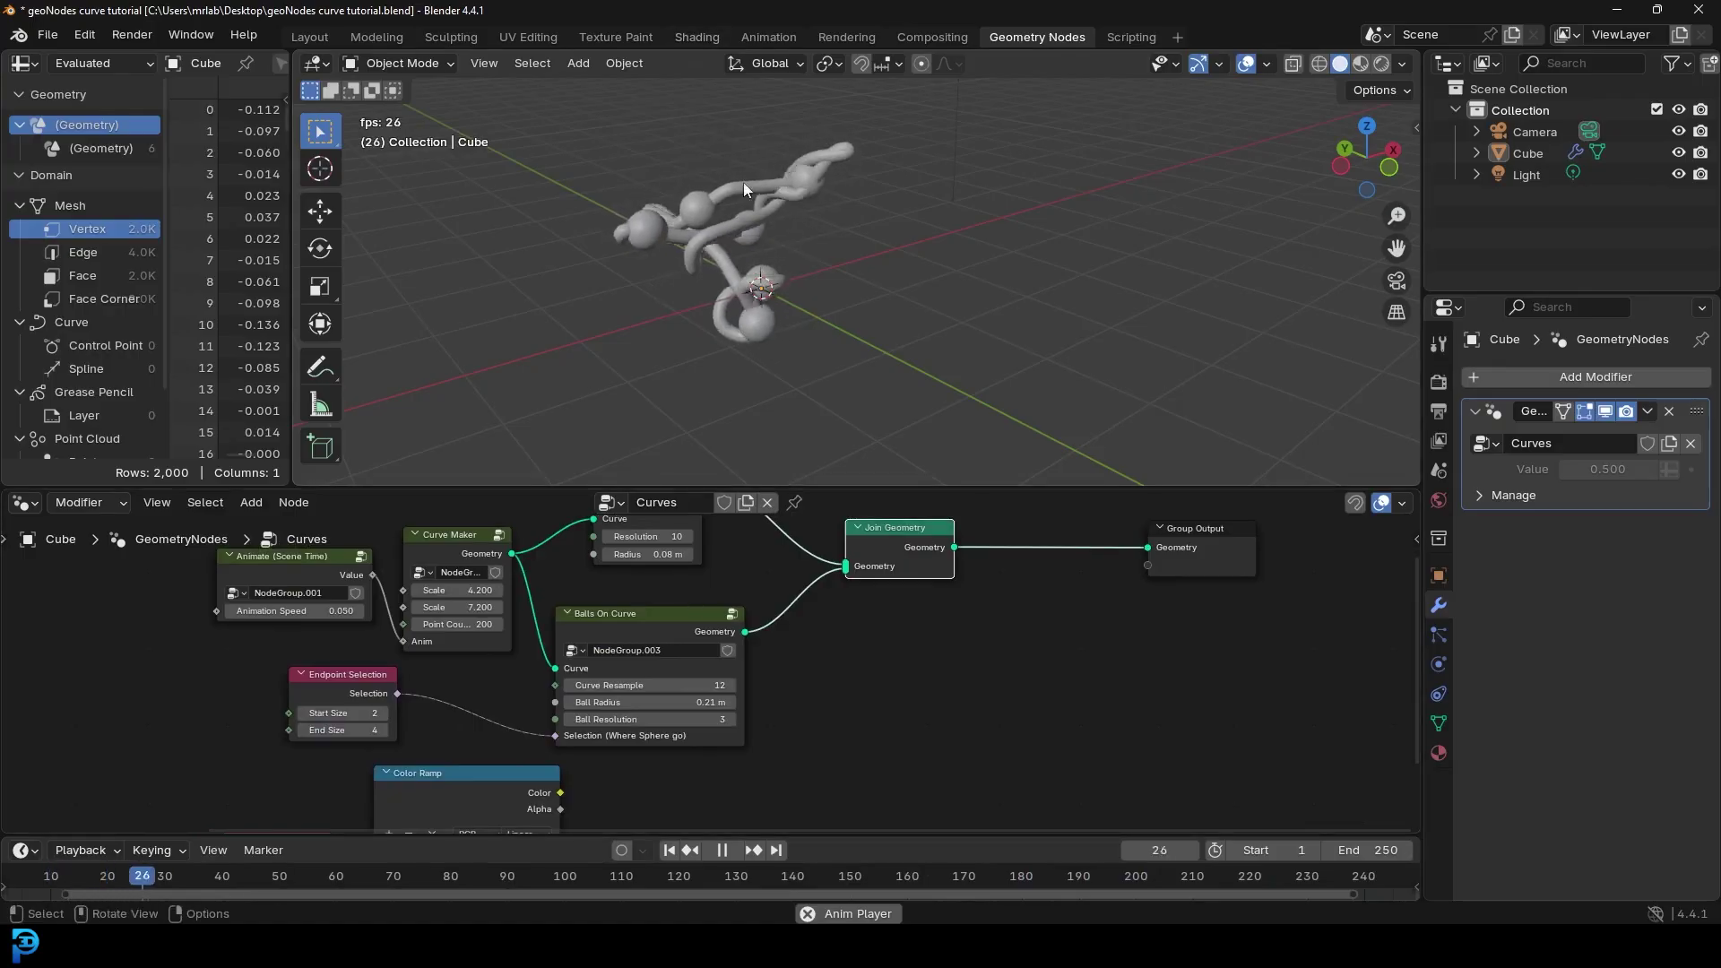